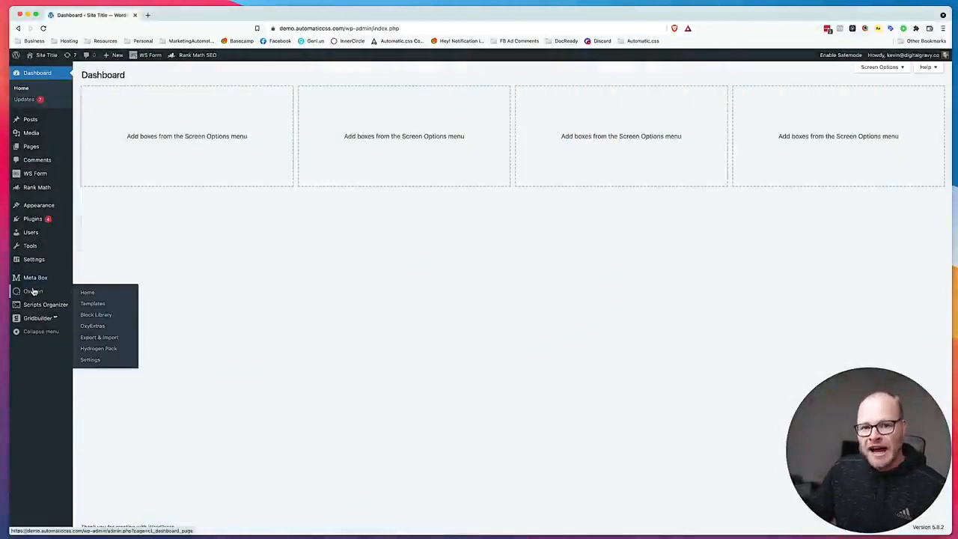
Look over the Oxygen templates list and the site's plugins, and return to the dashboard home.
left_click(90, 302)
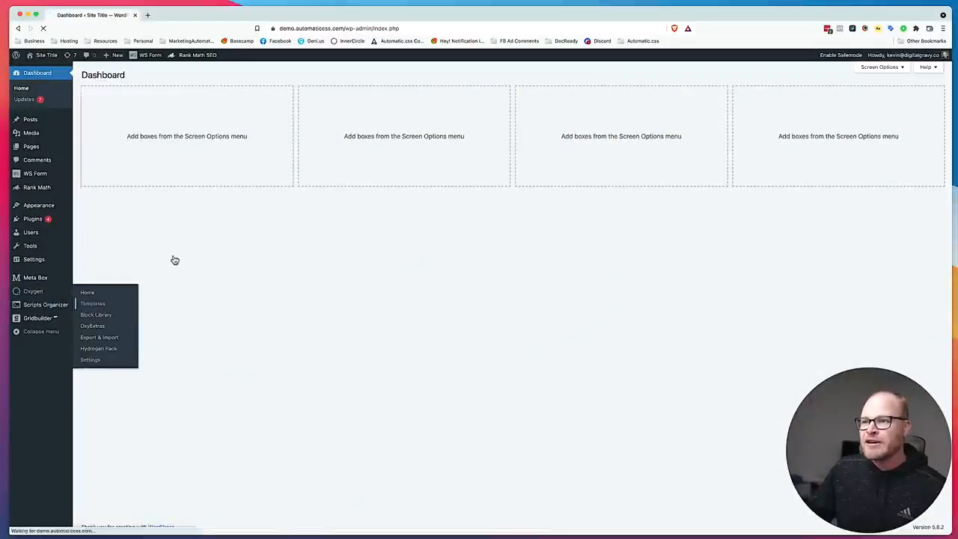
mouse_move(98, 132)
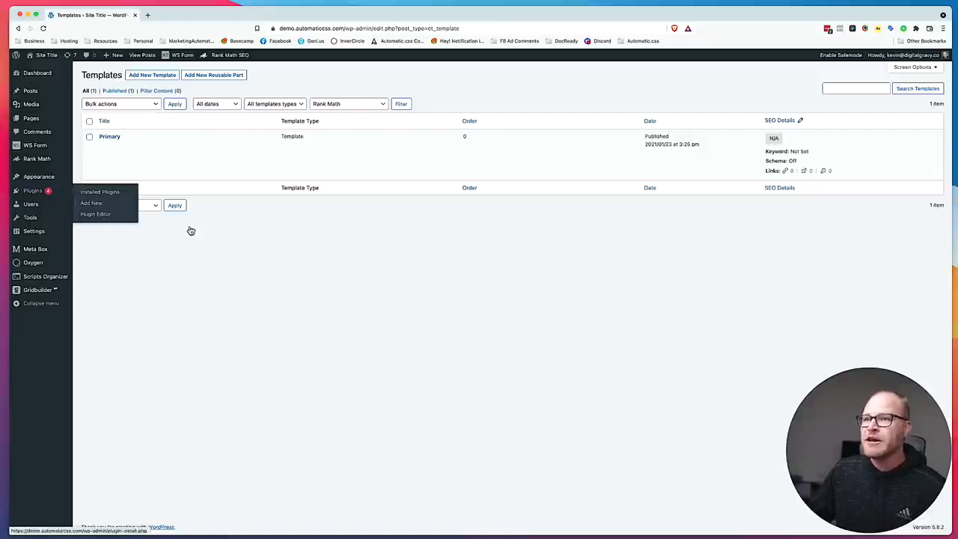
left_click(33, 193)
scroll(158, 294, "down", 3)
scroll(157, 297, "up", 5)
left_click(36, 72)
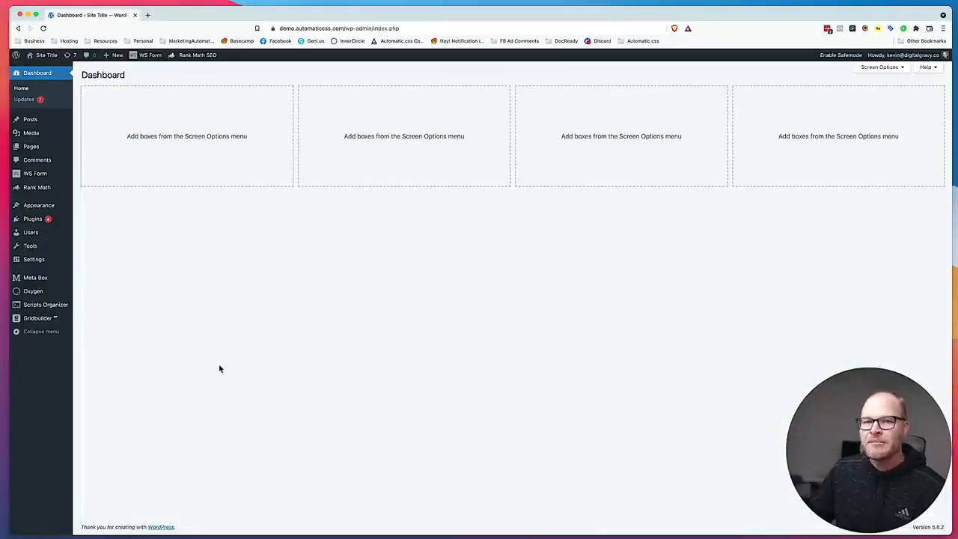
Upload automaticcss-plugin-1.0.3.zip from the Desktop folder as a new plugin, install it and activate it.
mouse_move(45, 220)
left_click(85, 232)
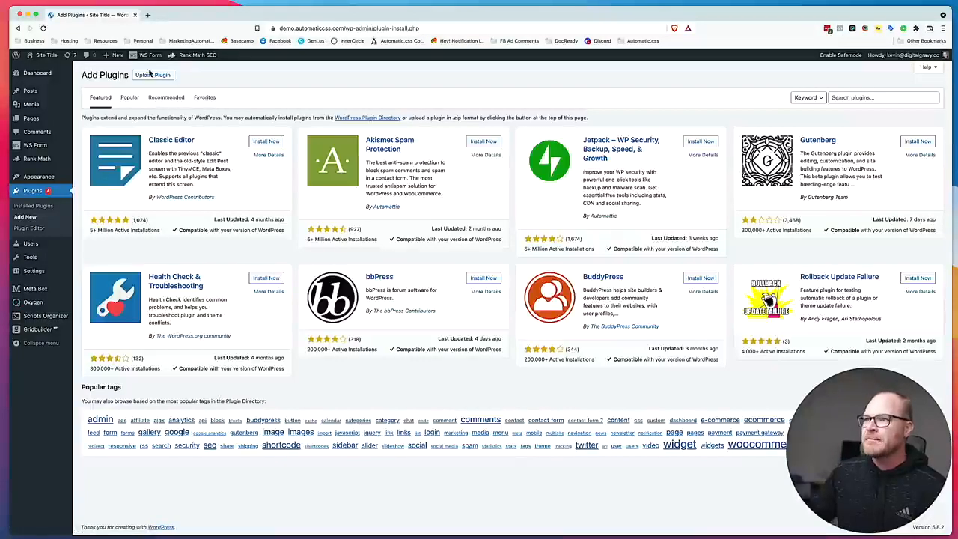
left_click(150, 75)
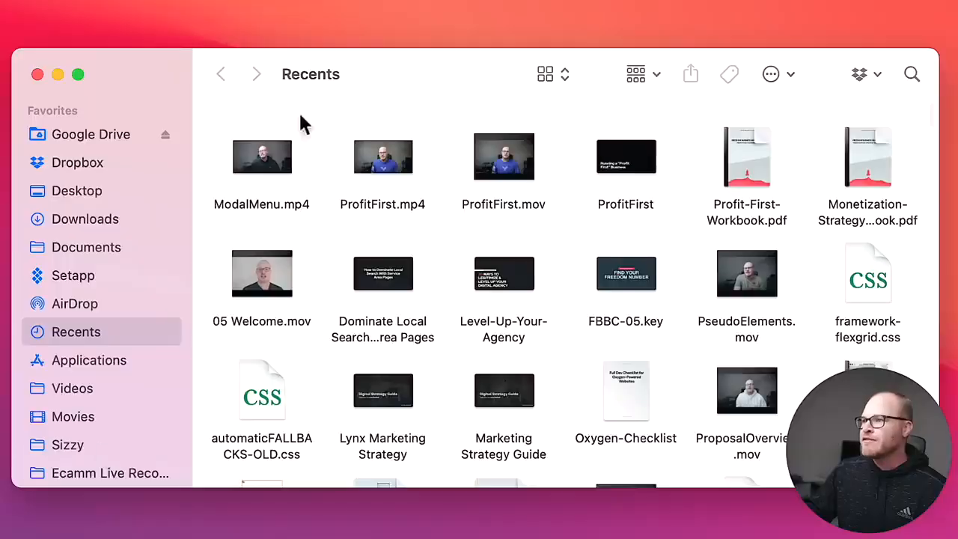
left_click(83, 191)
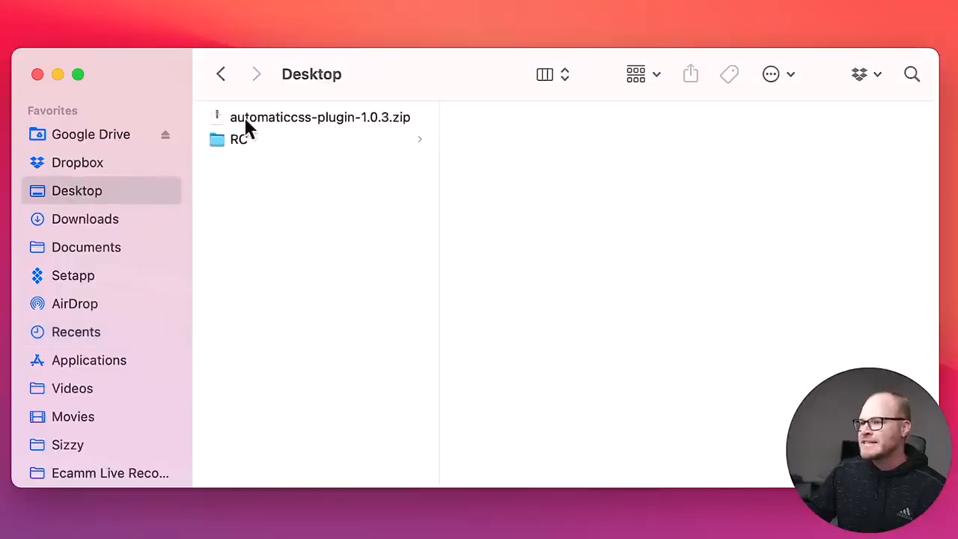
left_click_drag(239, 120, 455, 169)
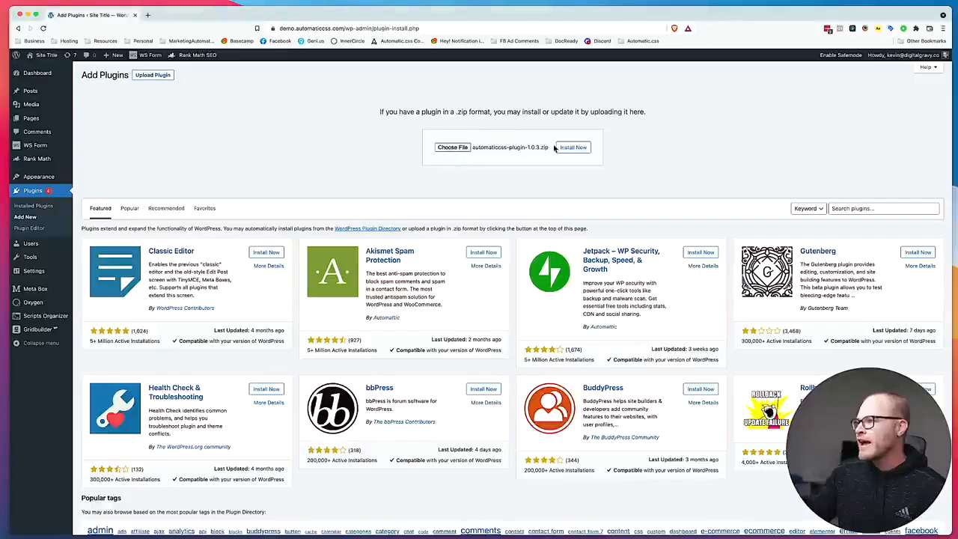
left_click(557, 147)
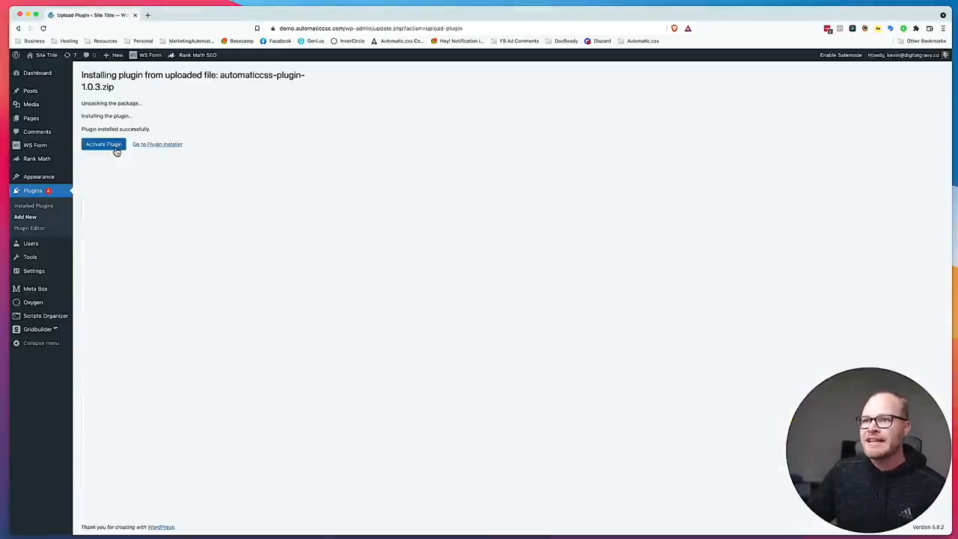
left_click(113, 148)
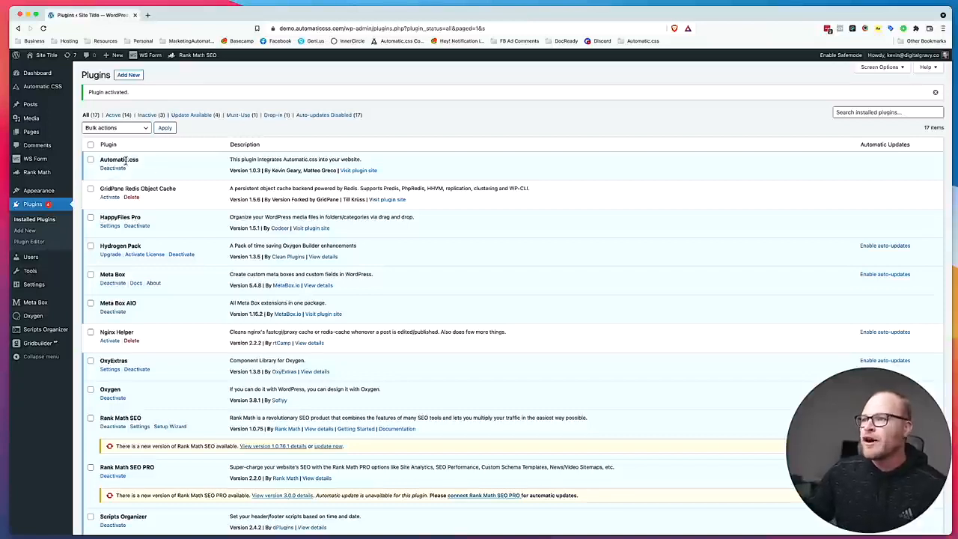
View the Automatic CSS plugin license page, and open the Home page in the Oxygen builder.
left_click(42, 86)
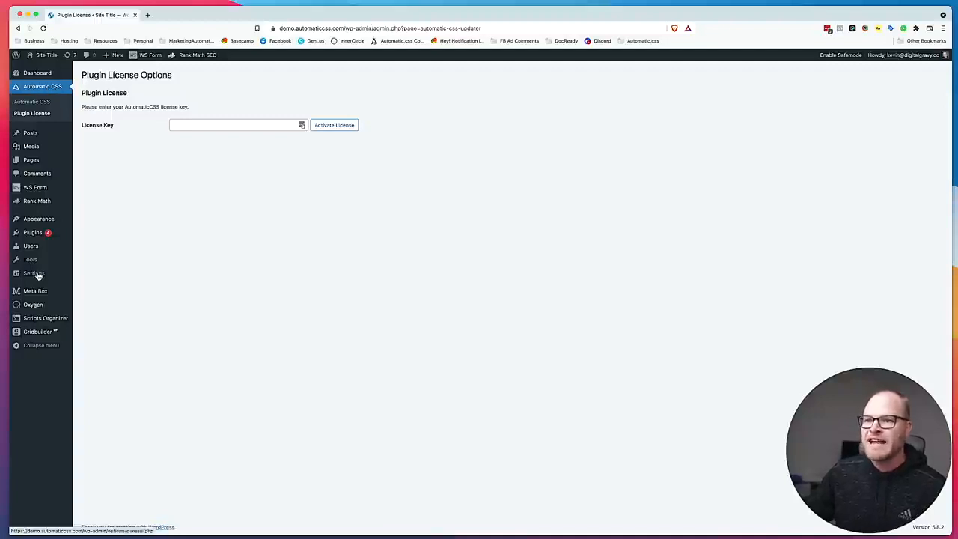
mouse_move(33, 307)
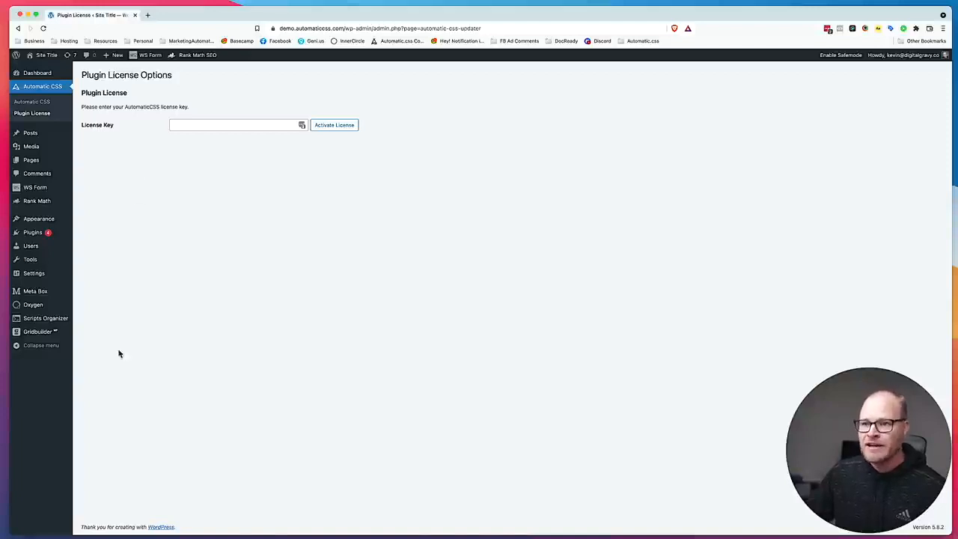
left_click(39, 162)
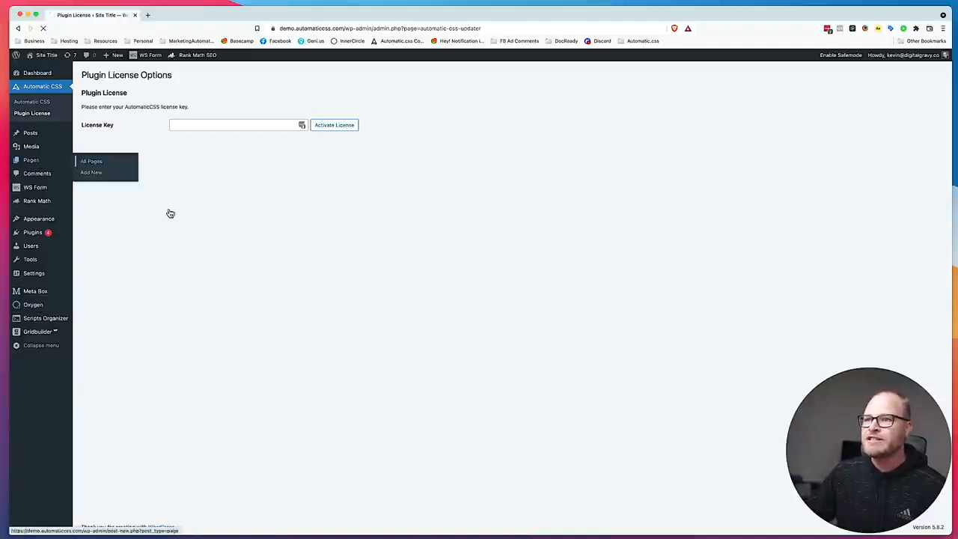
left_click(210, 147)
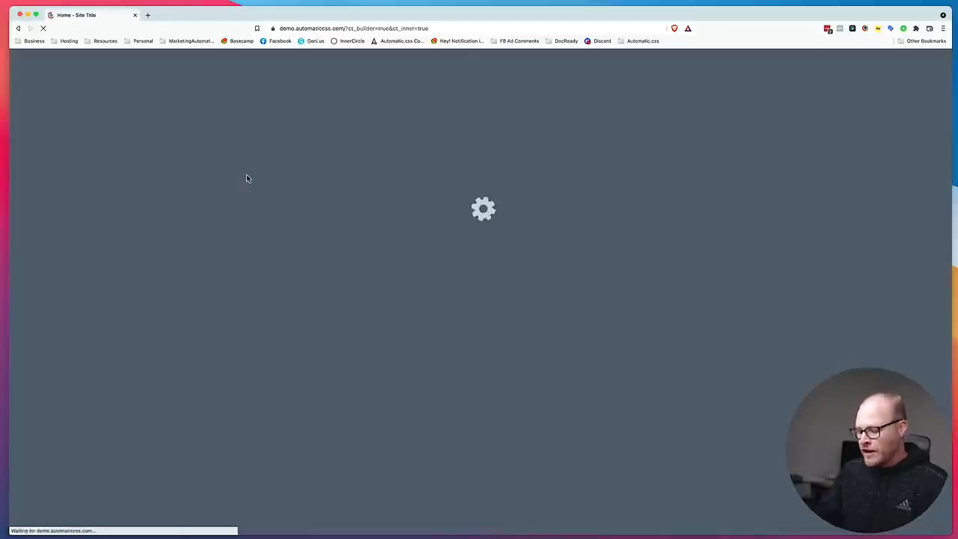
Load automaticcss.com/cheat-sheet/ in a new browser tab.
key("super+t")
type("automat")
key("Right")
type("/chea")
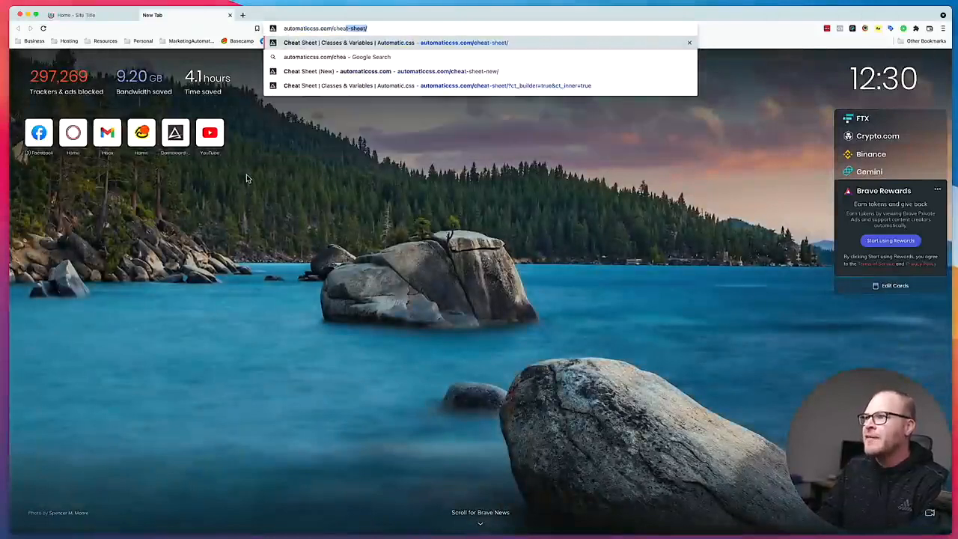
key("Return")
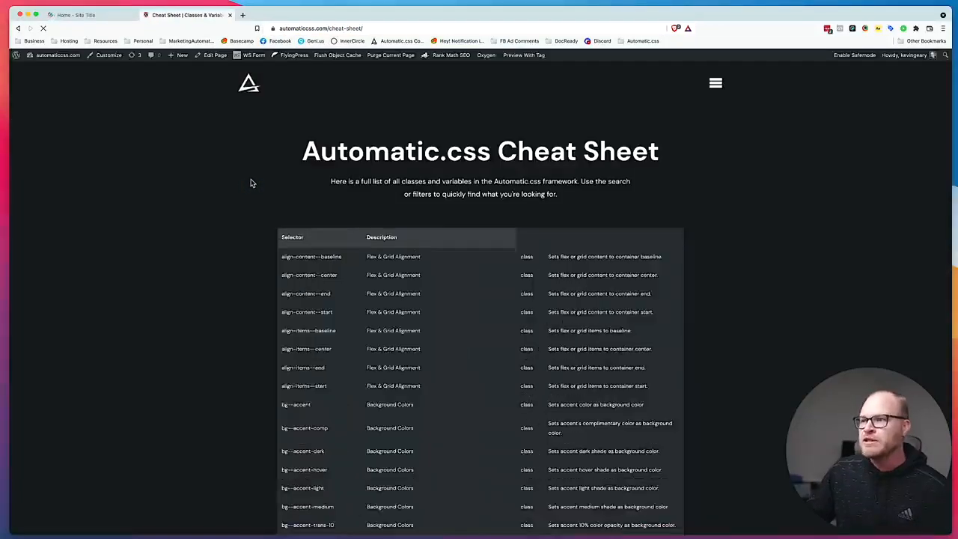
Examine the cheat sheet's category filter, type filter and search field without changing the listing.
scroll(288, 282, "down", 1)
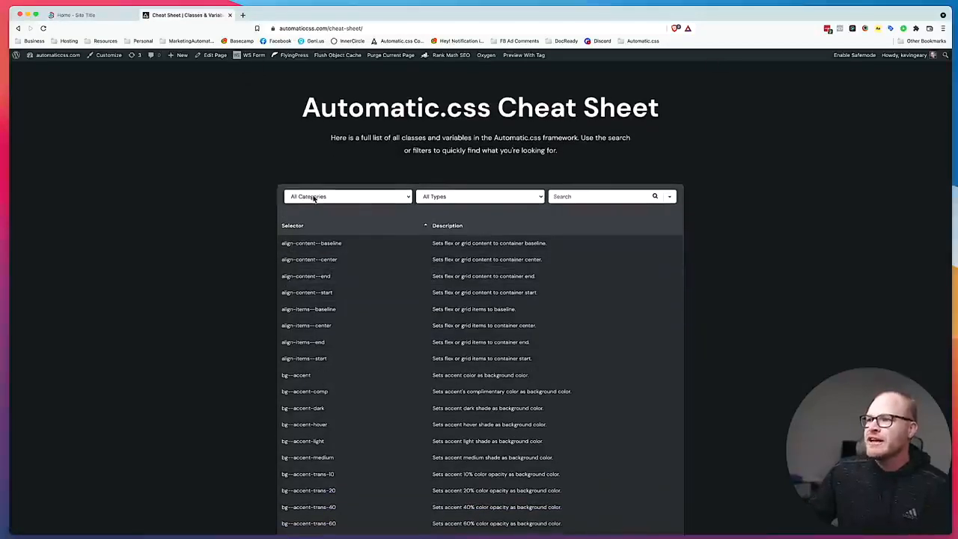
left_click(314, 198)
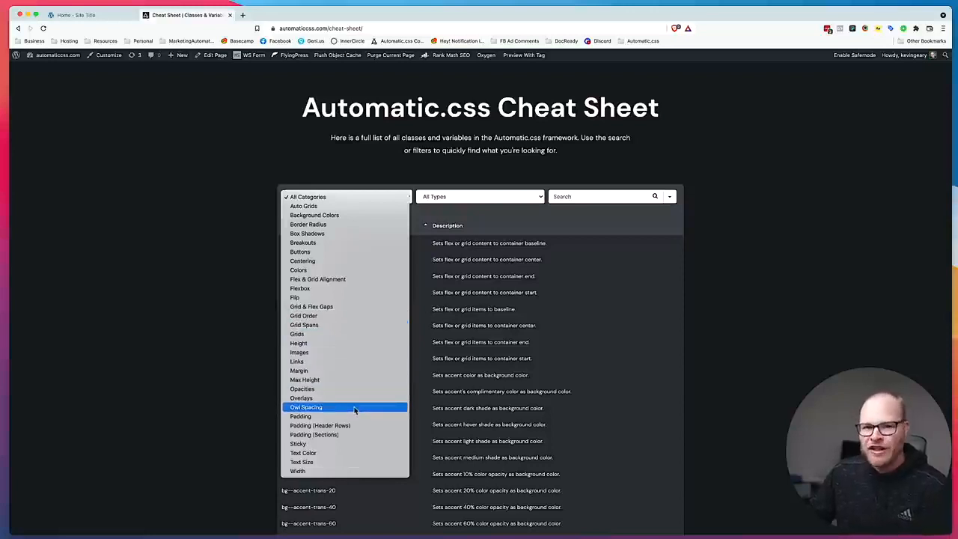
left_click(449, 202)
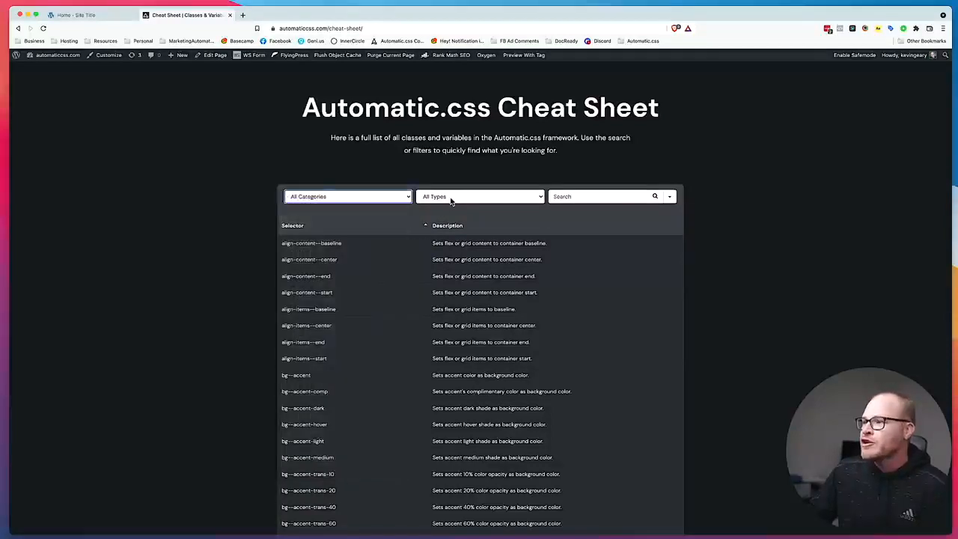
left_click(450, 202)
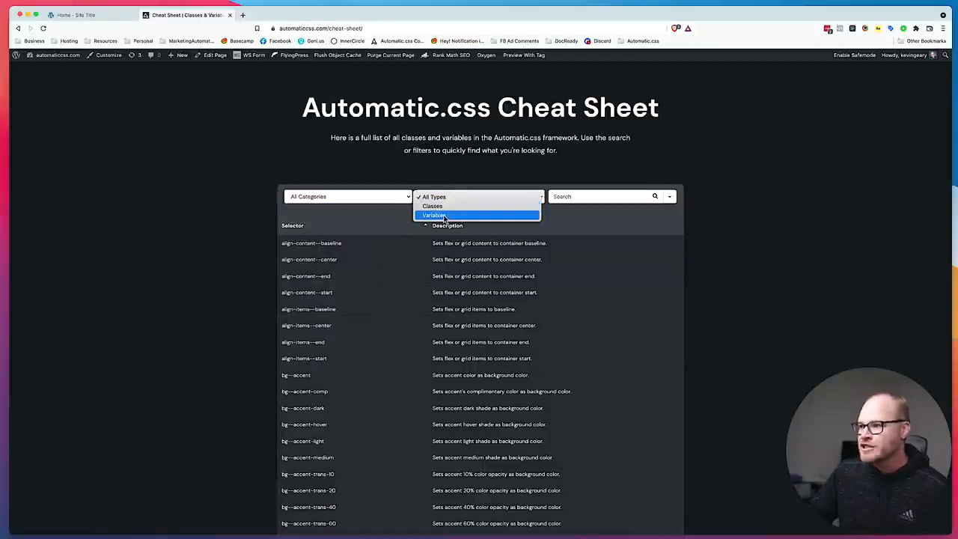
left_click(595, 196)
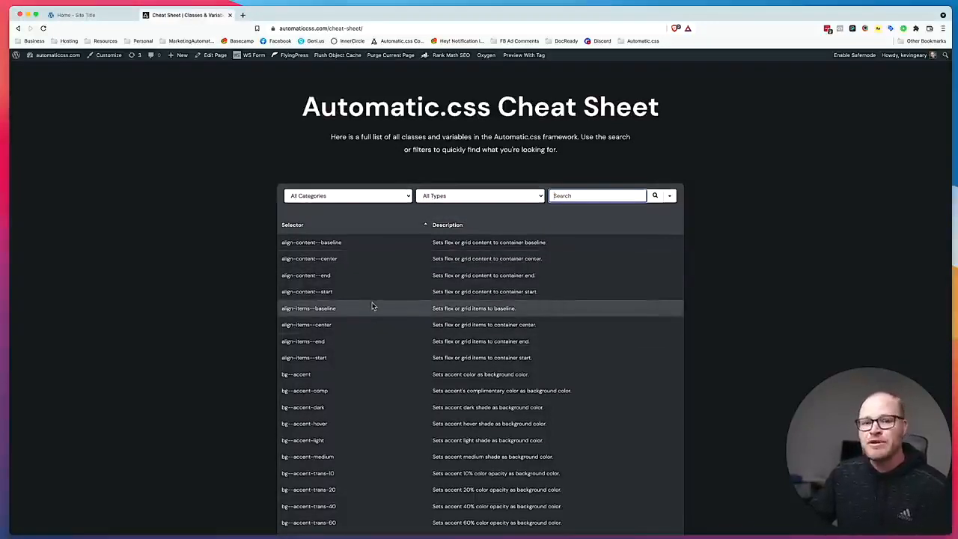
scroll(378, 194, "up", 2)
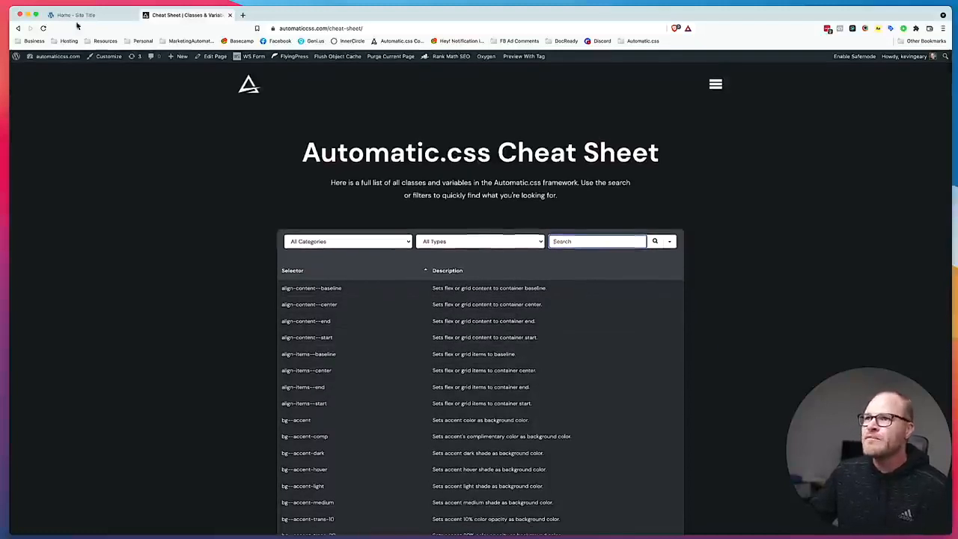
Return to the Home page builder and review the display and text fonts in the global styles.
left_click(78, 15)
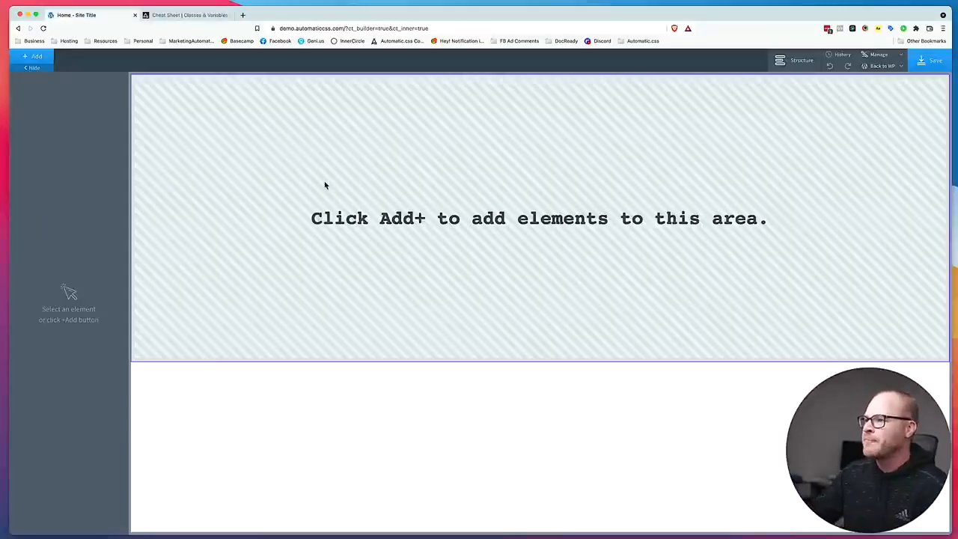
left_click(879, 54)
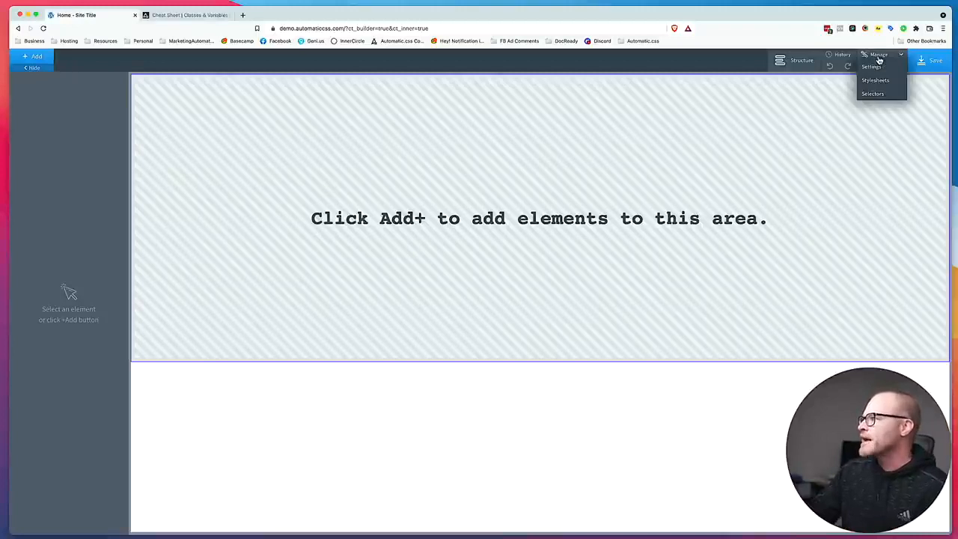
left_click(881, 78)
left_click(877, 147)
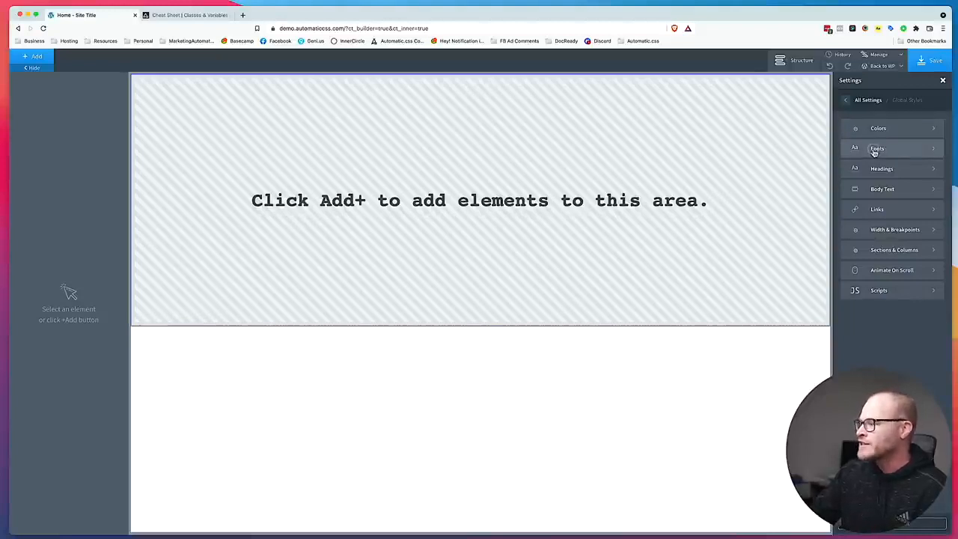
left_click(872, 149)
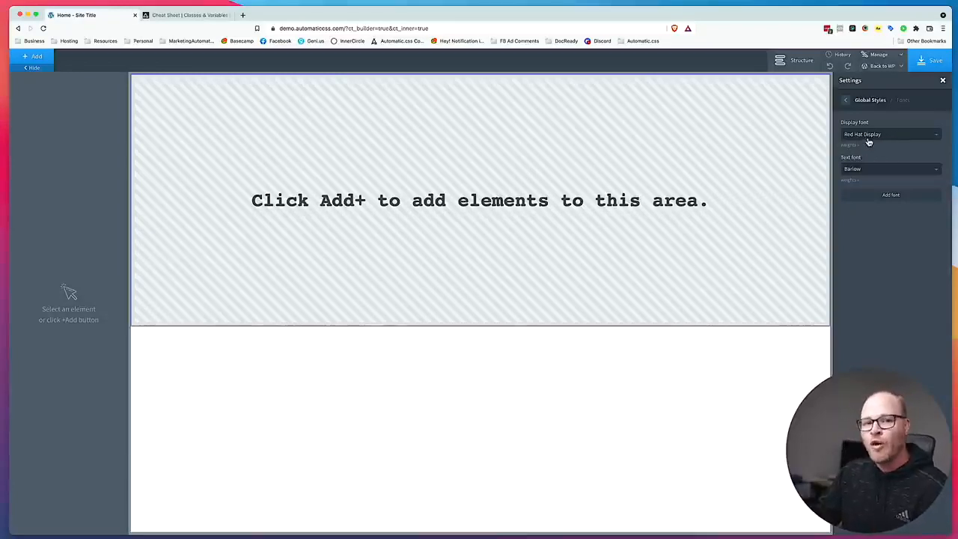
left_click(845, 100)
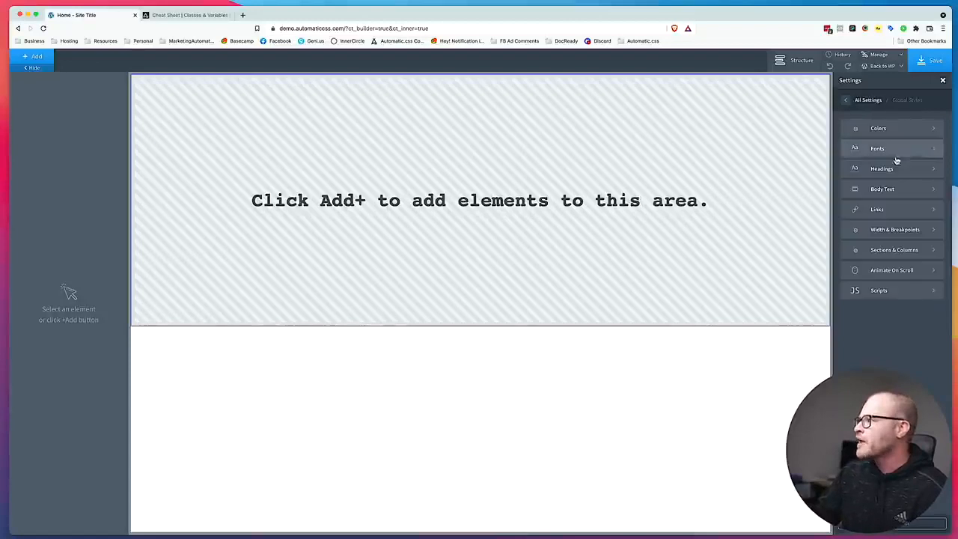
Clear the font sizes of the H1, H3, H4 and H5 headings in the global heading styles.
left_click(893, 171)
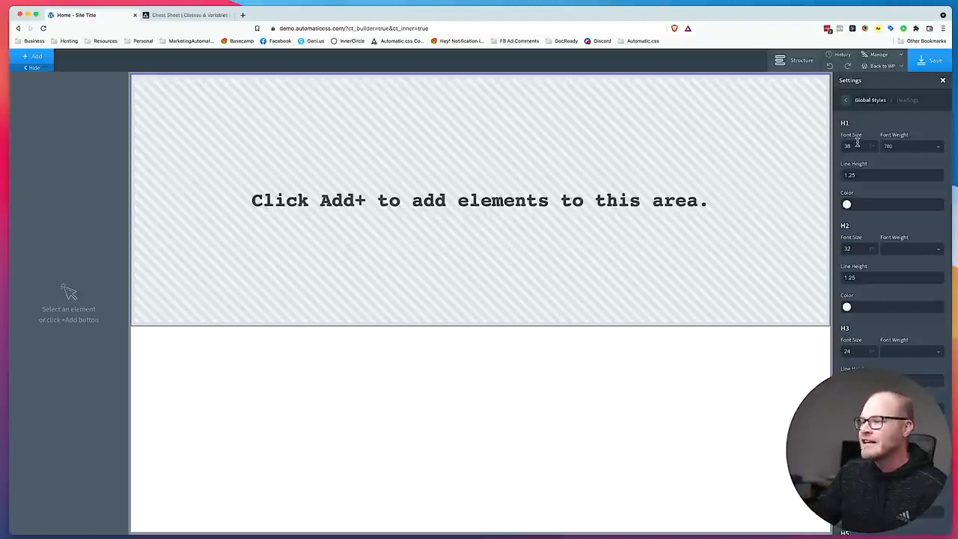
left_click_drag(858, 146, 845, 146)
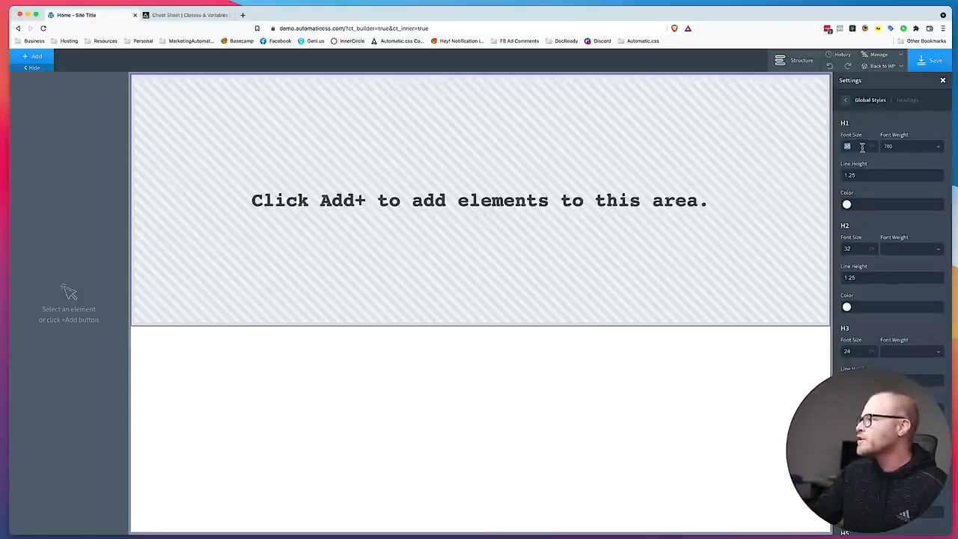
scroll(860, 154, "down", 3)
double_click(851, 231)
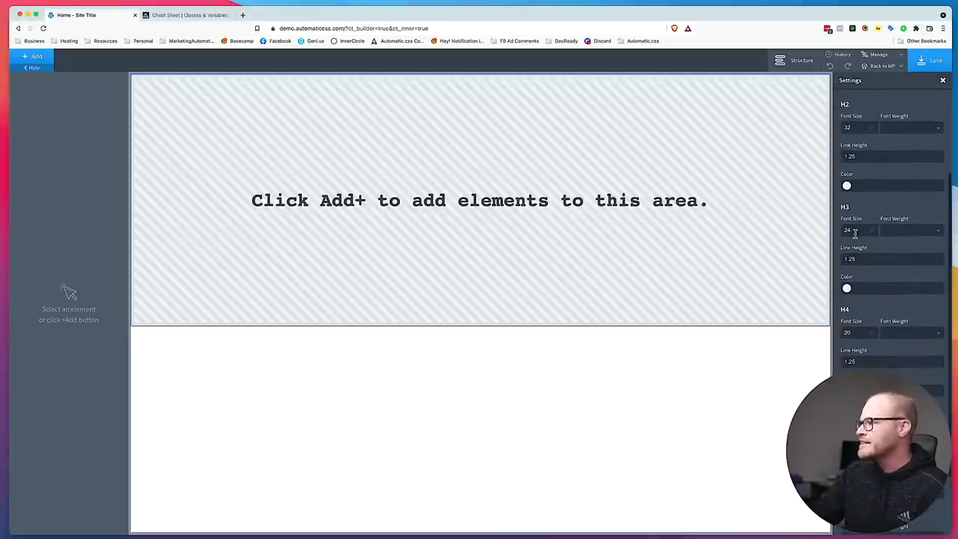
scroll(853, 231, "down", 2)
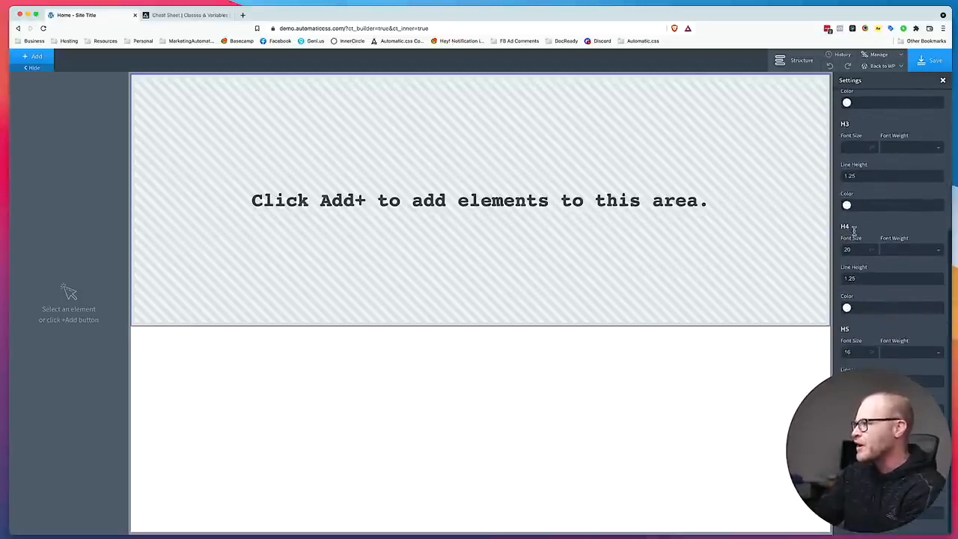
double_click(855, 250)
key("BackSpace")
key("BackSpace")
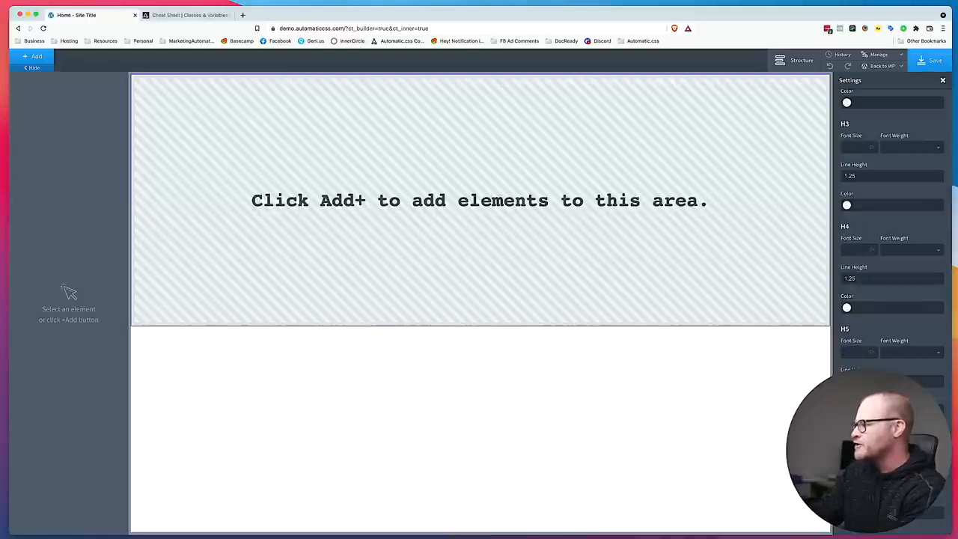
Set the line height of the H1, H2, H3 and H4 headings to 1.1.
scroll(903, 316, "up", 5)
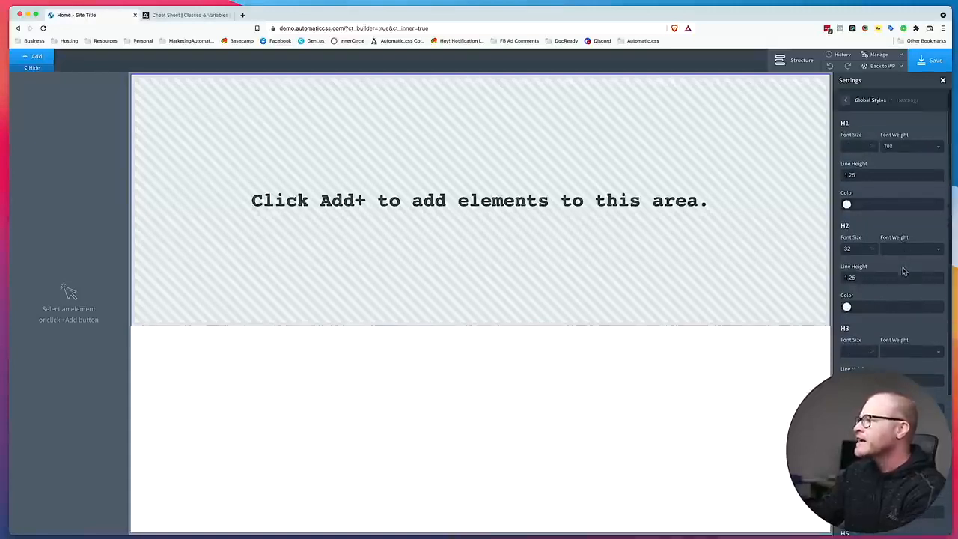
double_click(868, 175)
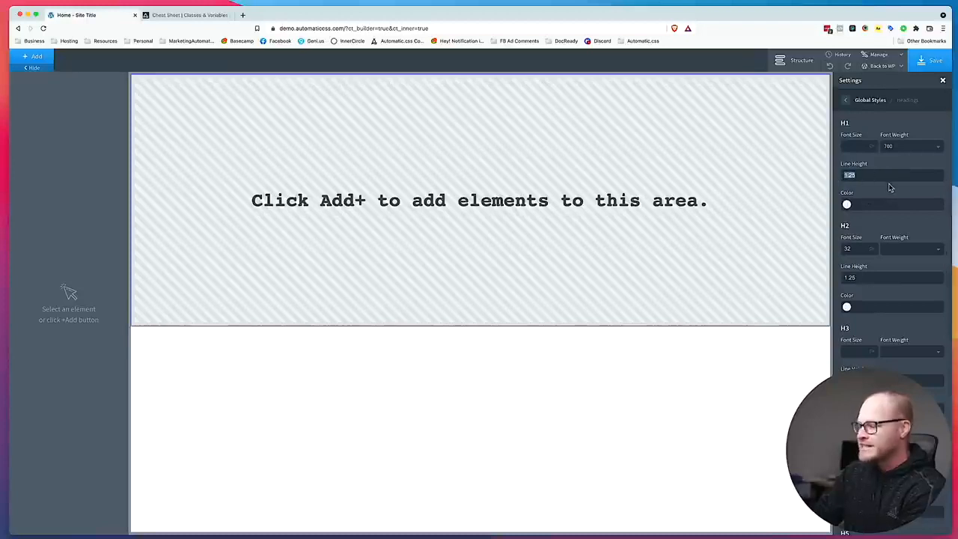
left_click(865, 175)
double_click(859, 278)
type("1.1")
scroll(862, 276, "down", 3)
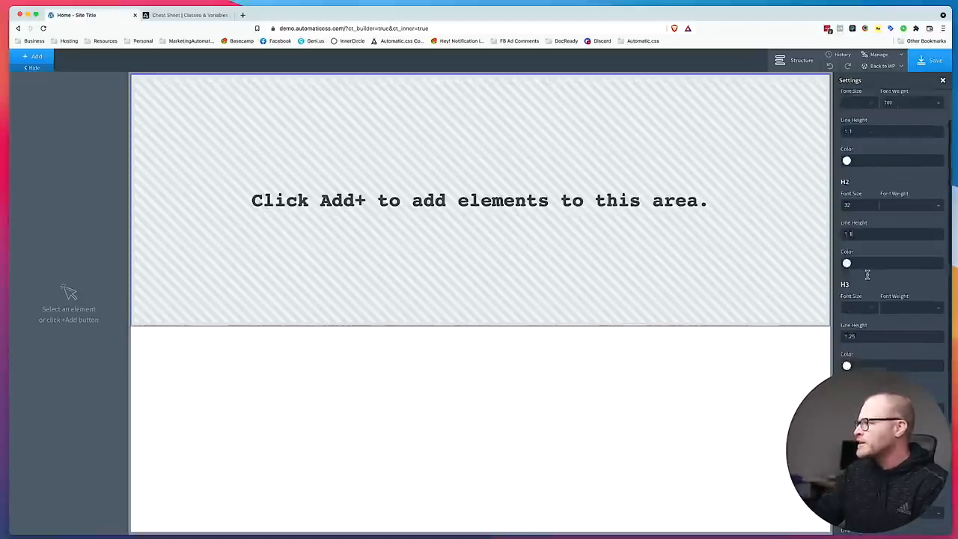
double_click(863, 276)
type("1.1")
scroll(863, 277, "down", 3)
double_click(860, 278)
type("1.1")
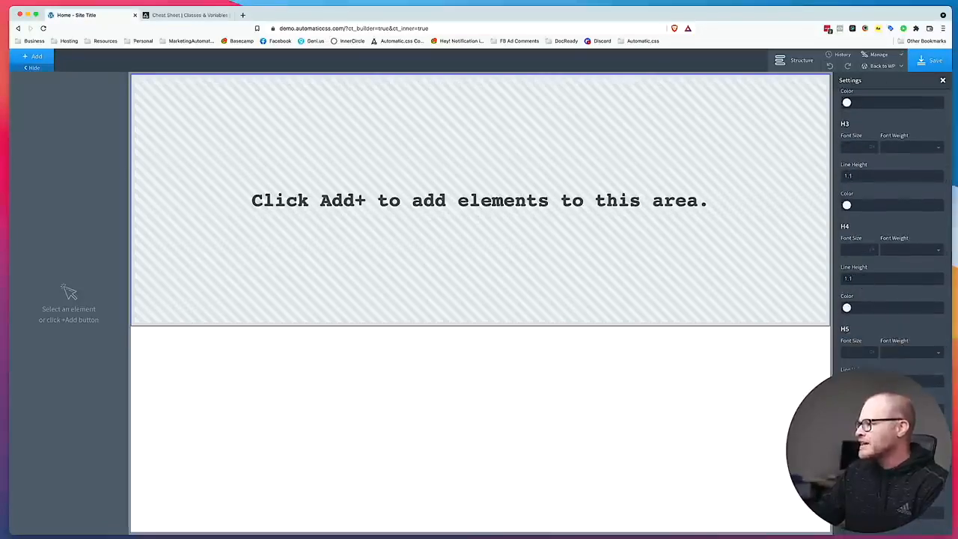
scroll(876, 353, "up", 5)
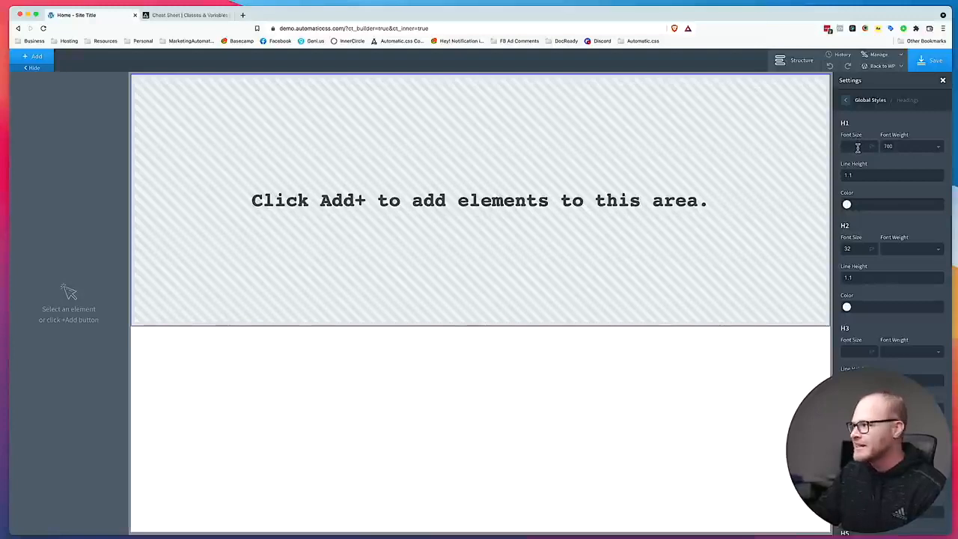
Clear the font size in the global body text styles.
left_click(846, 99)
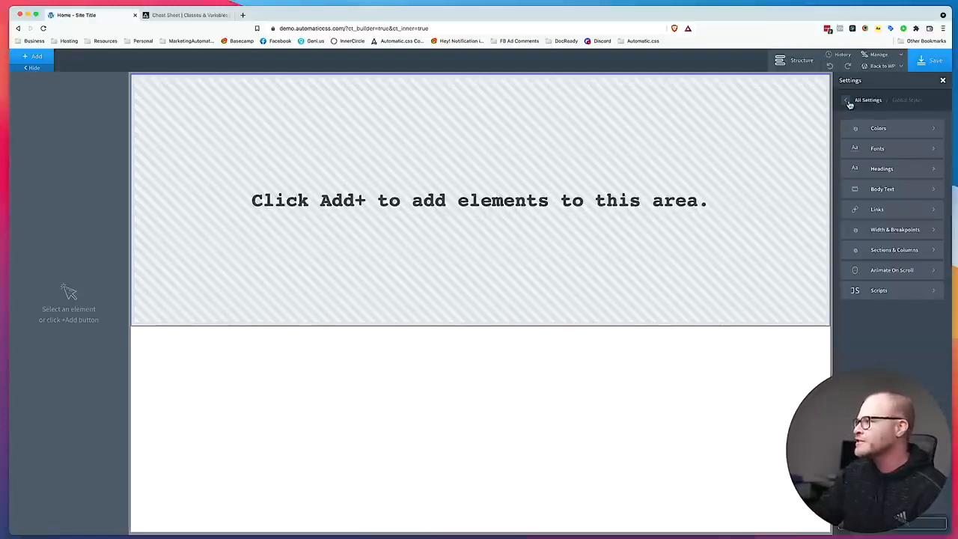
left_click(889, 189)
double_click(871, 134)
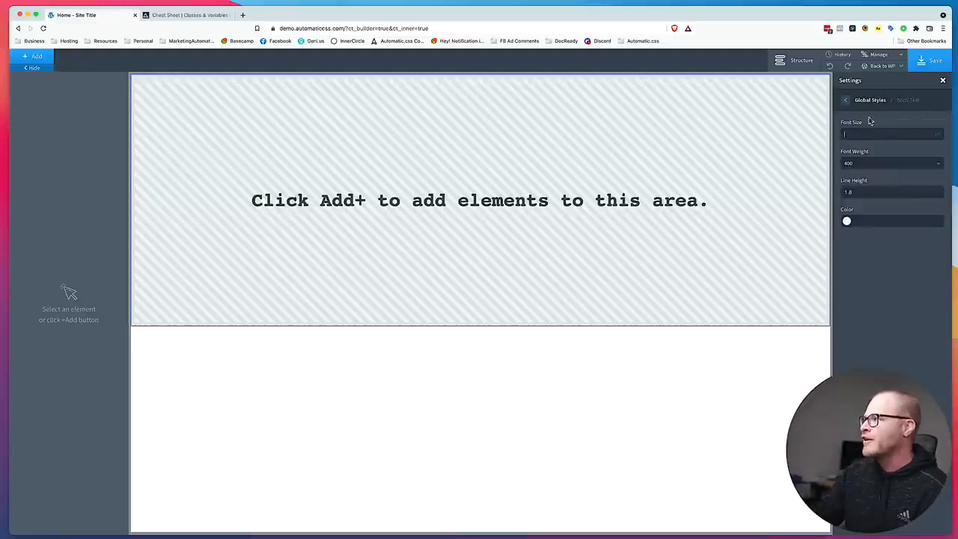
left_click(847, 102)
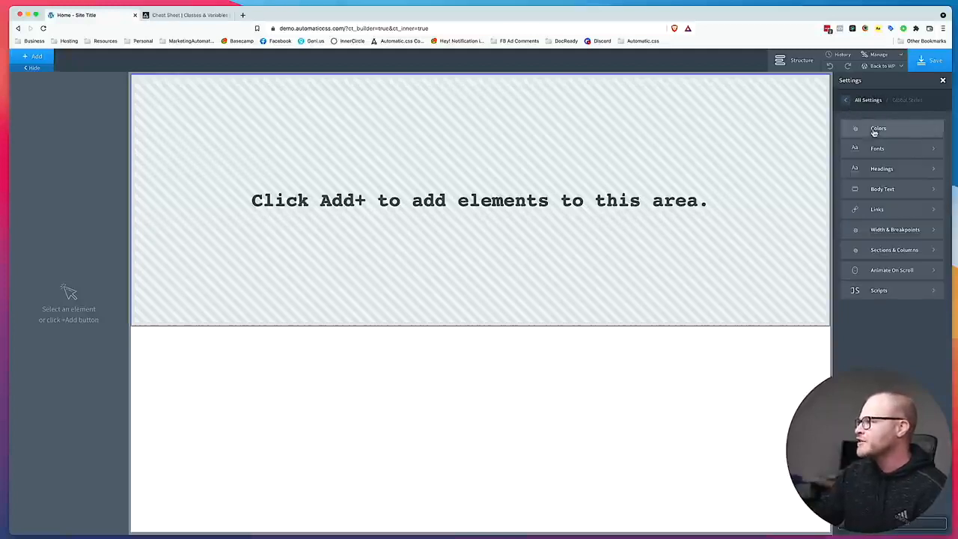
Set the global color of all links to var(--primary) and their hover color to var(--primary-hover).
left_click(884, 208)
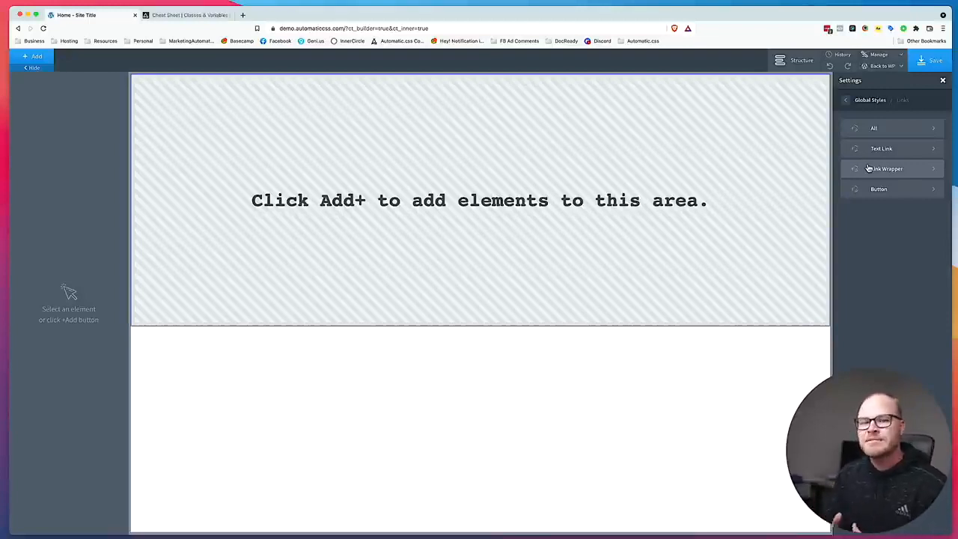
left_click(875, 129)
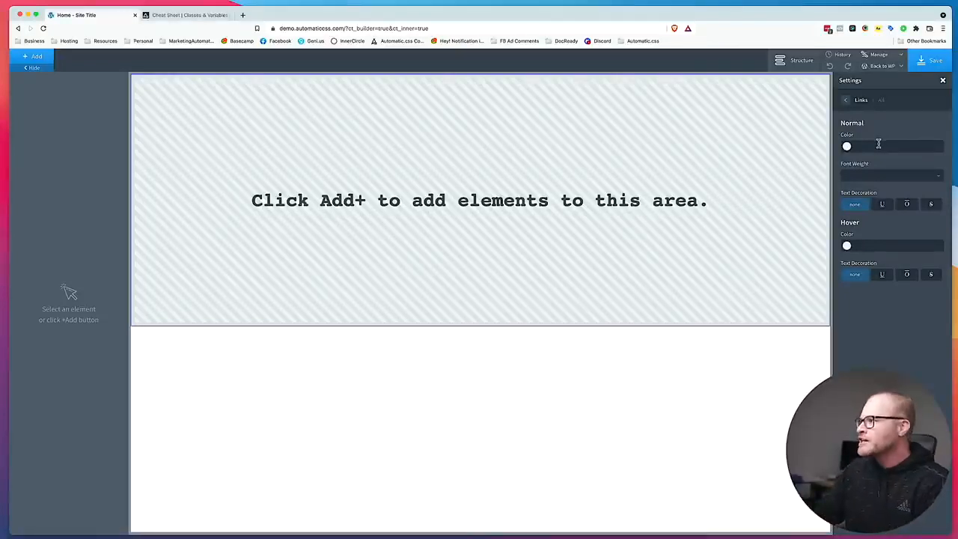
type("(--primary")
triple_click(892, 145)
key("super+c")
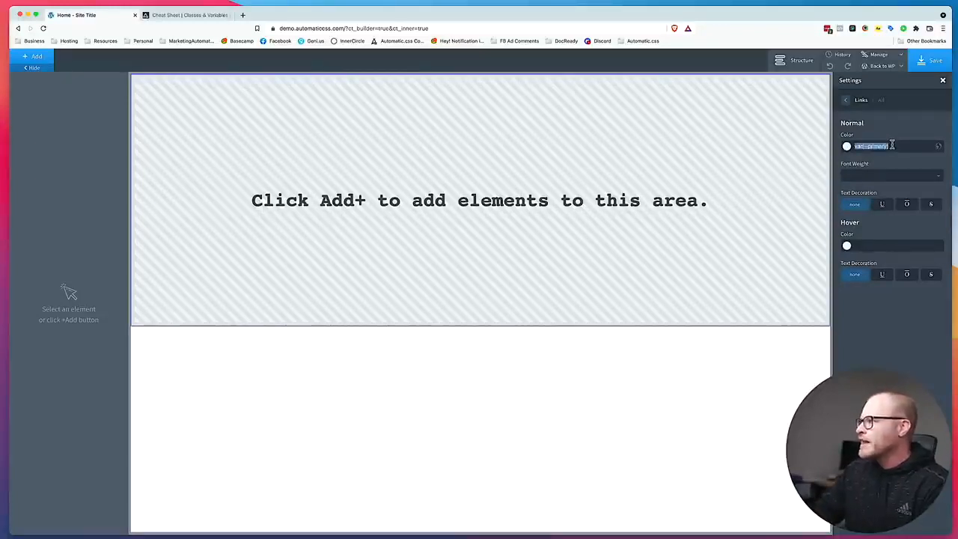
left_click(871, 246)
key("super+v")
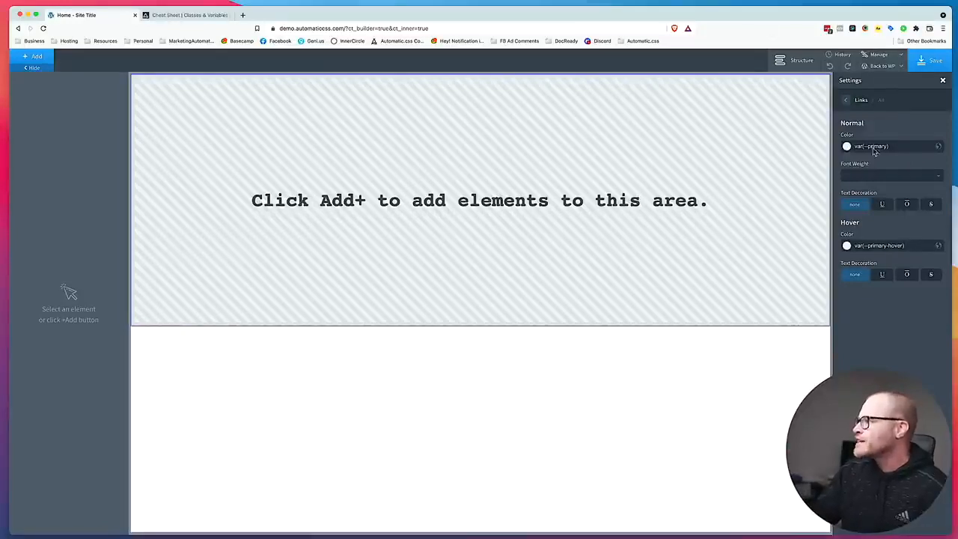
left_click(901, 146)
left_click(847, 102)
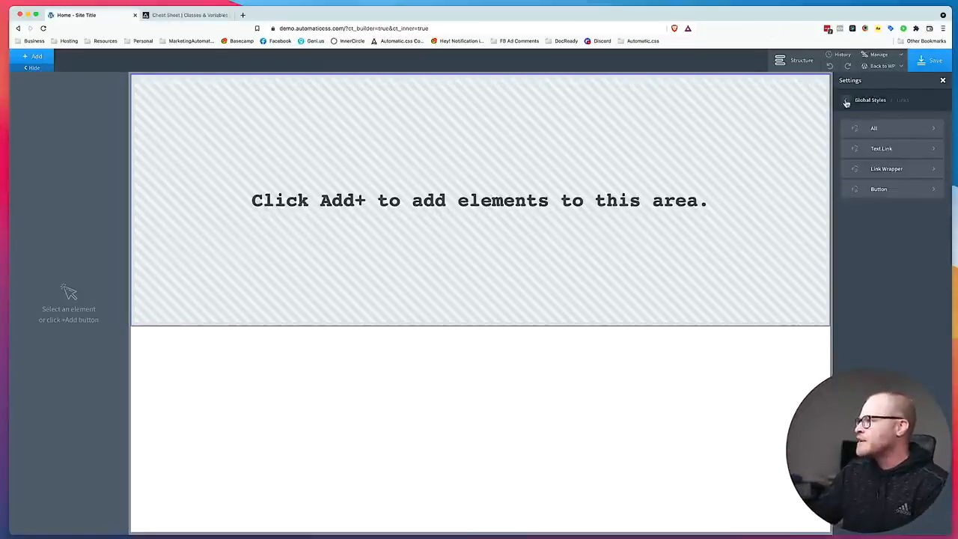
Give text links the color var(--primary) and the hover color var(--primary-hover), and save the global styles.
left_click(880, 149)
left_click(888, 247)
type("--primary-hover")
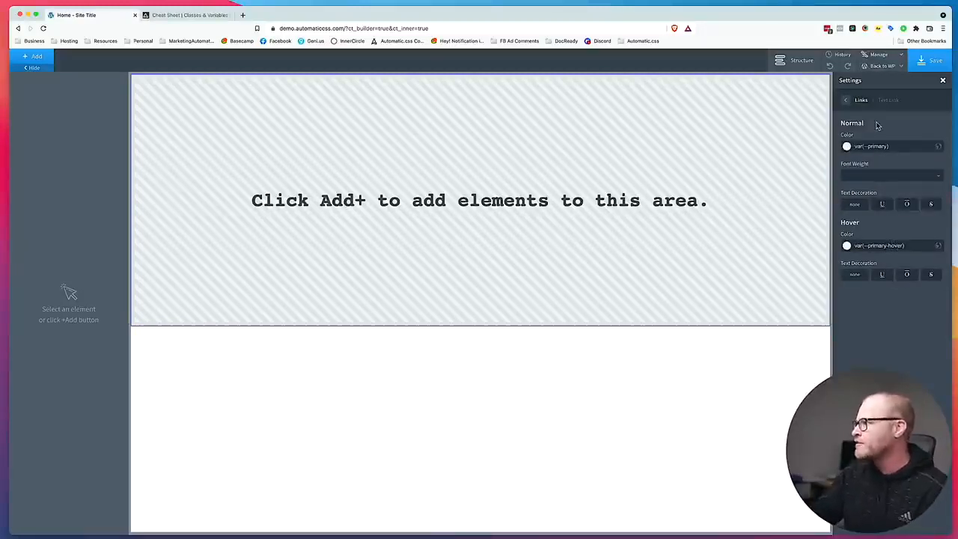
left_click(930, 60)
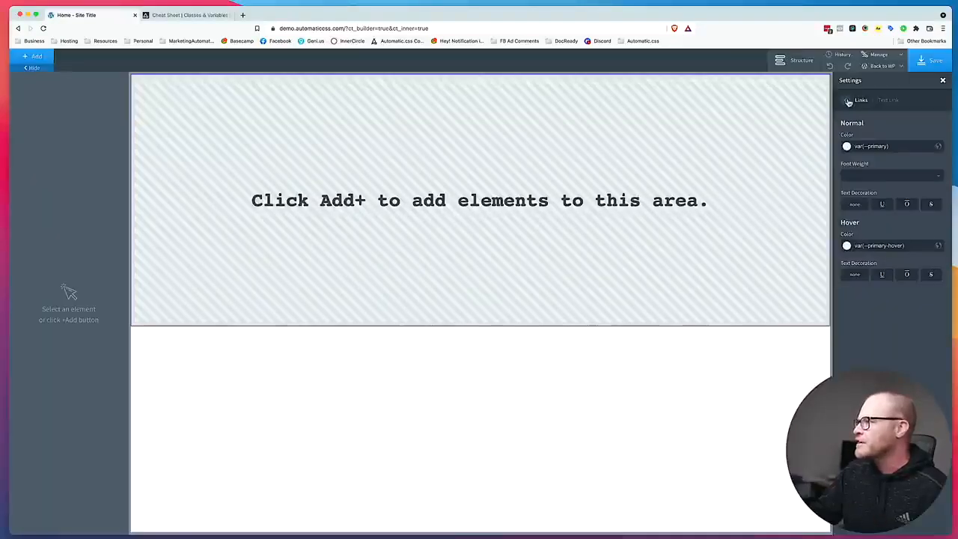
Review the global link wrapper and button link styles without changing them.
left_click(848, 102)
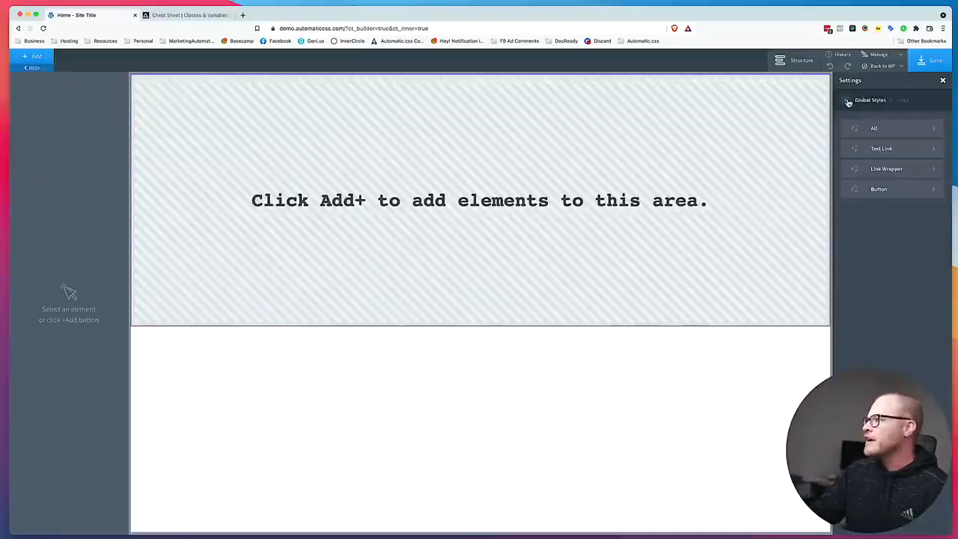
left_click(847, 102)
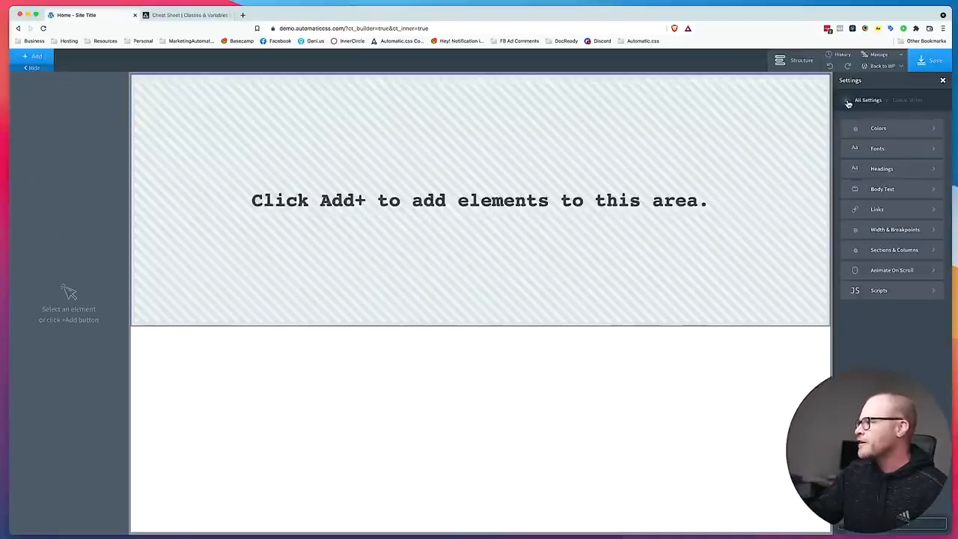
left_click(889, 209)
left_click(890, 171)
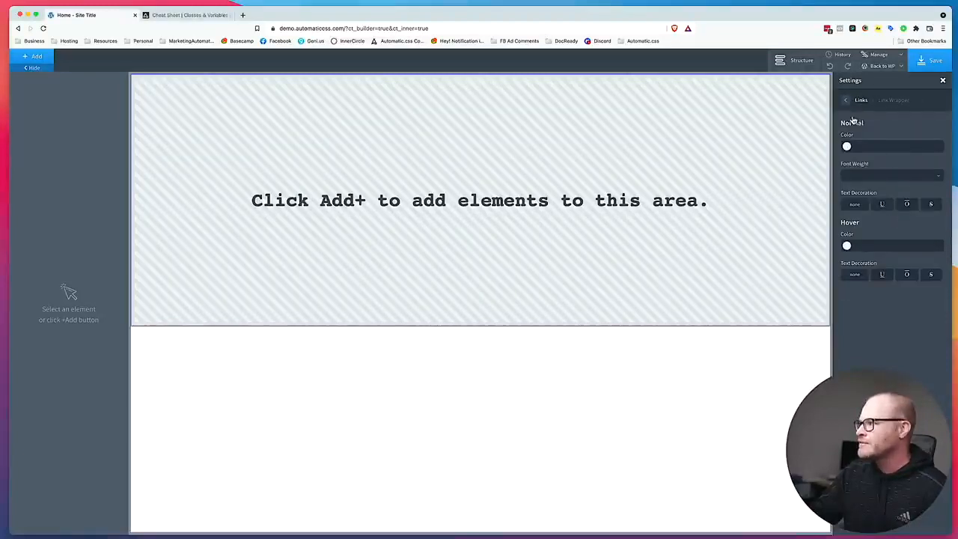
left_click(848, 101)
left_click(880, 193)
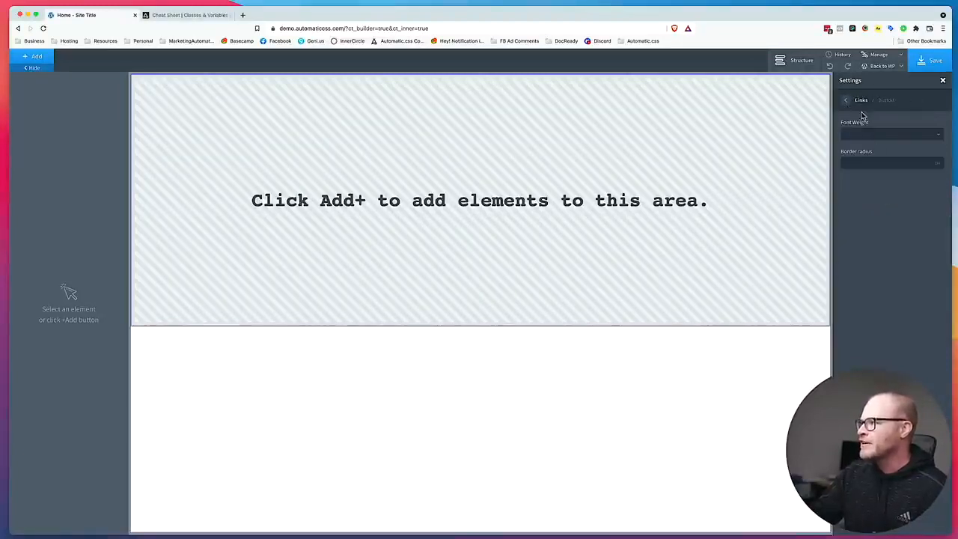
left_click(847, 101)
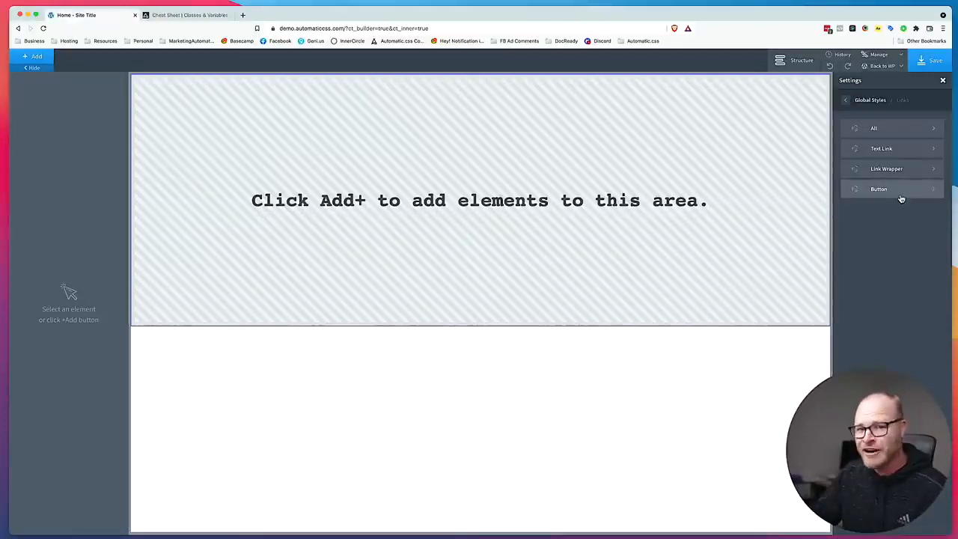
left_click(848, 101)
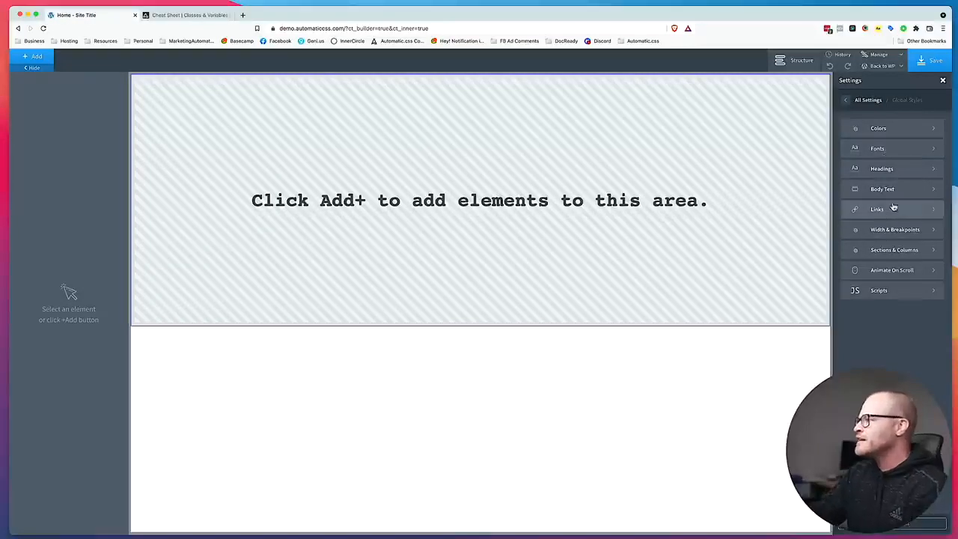
Set the page width in the global width and breakpoint settings to 1280 px.
left_click(903, 231)
double_click(877, 131)
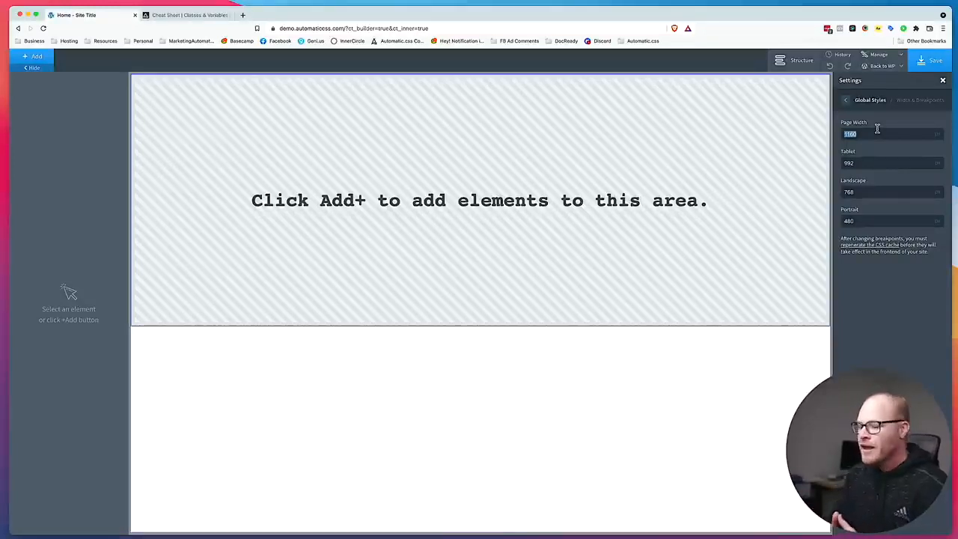
type("128")
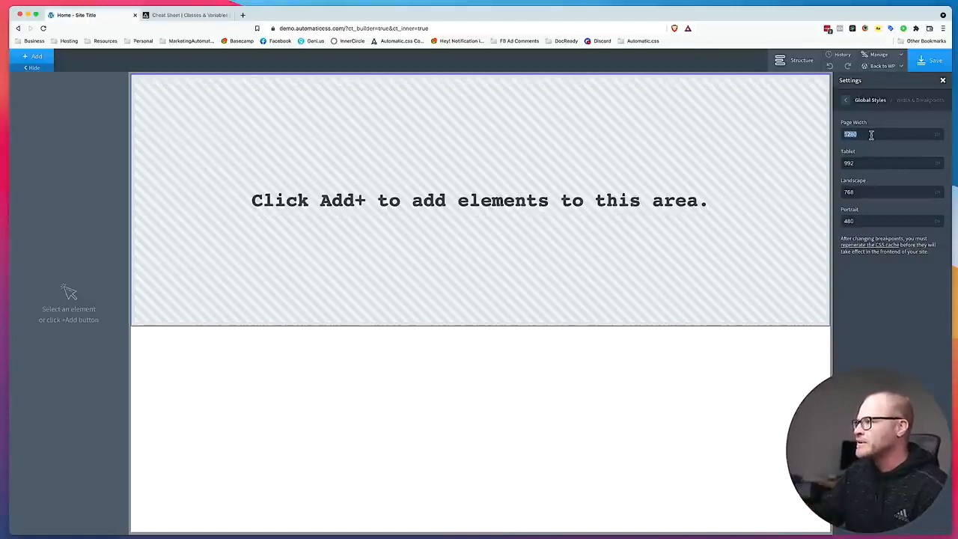
type("1400")
double_click(871, 134)
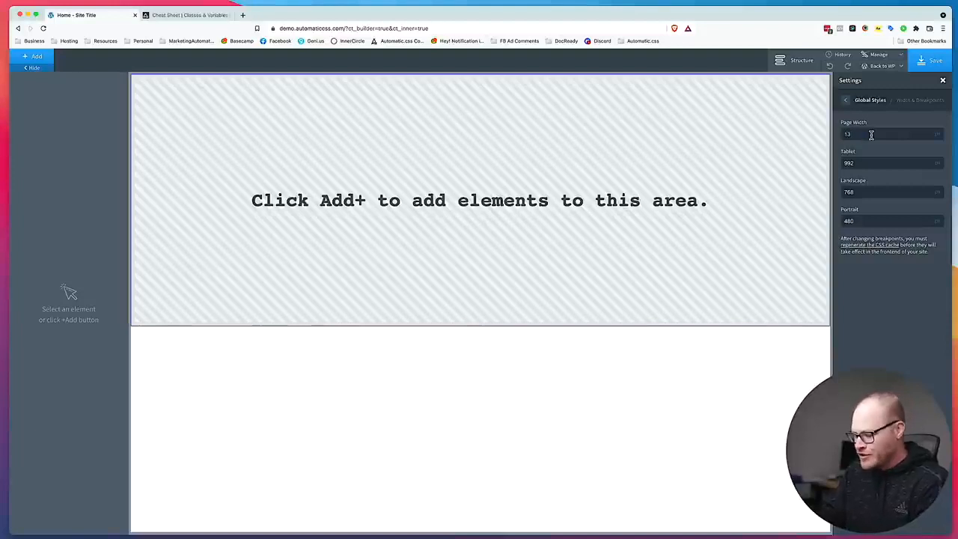
key("BackSpace")
key("BackSpace")
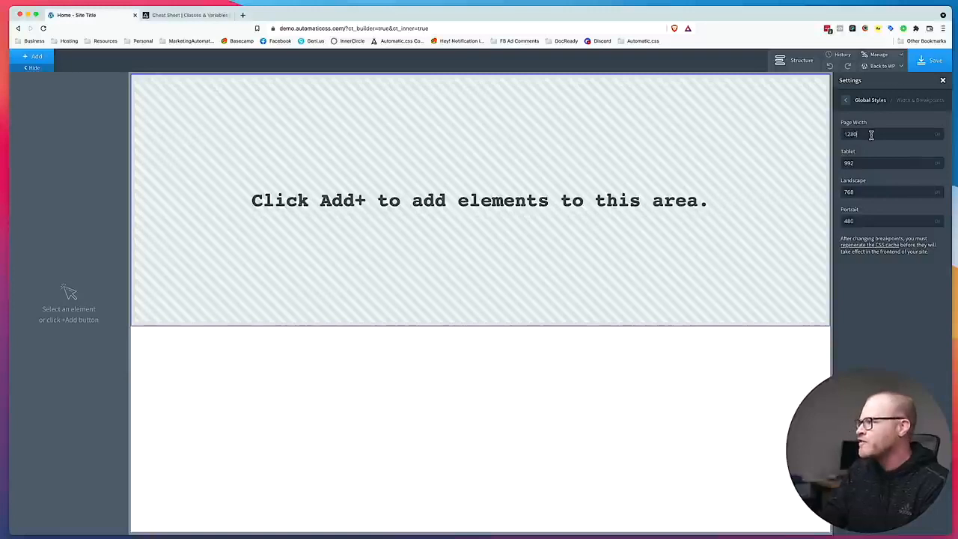
left_click(846, 101)
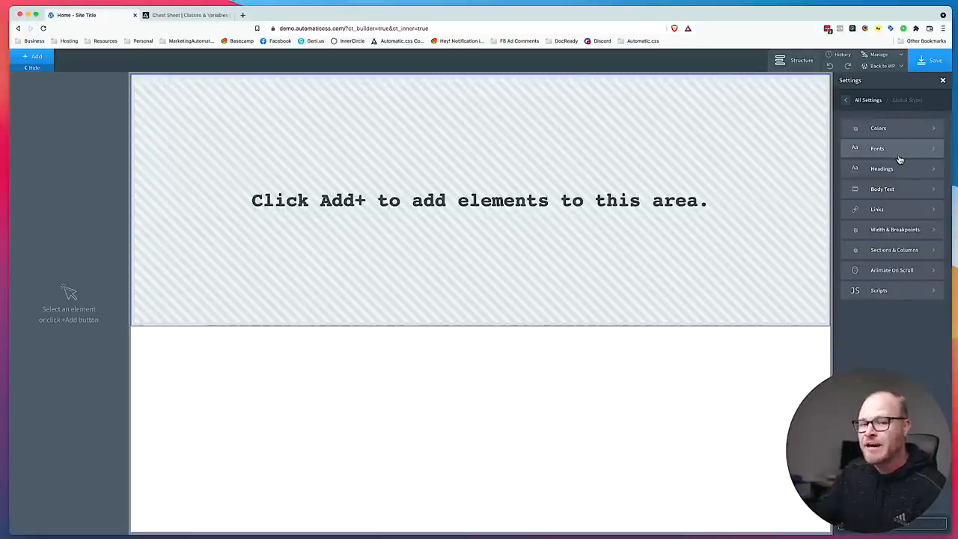
Clear the section container padding on all four sides in the global section and column styles.
left_click(887, 250)
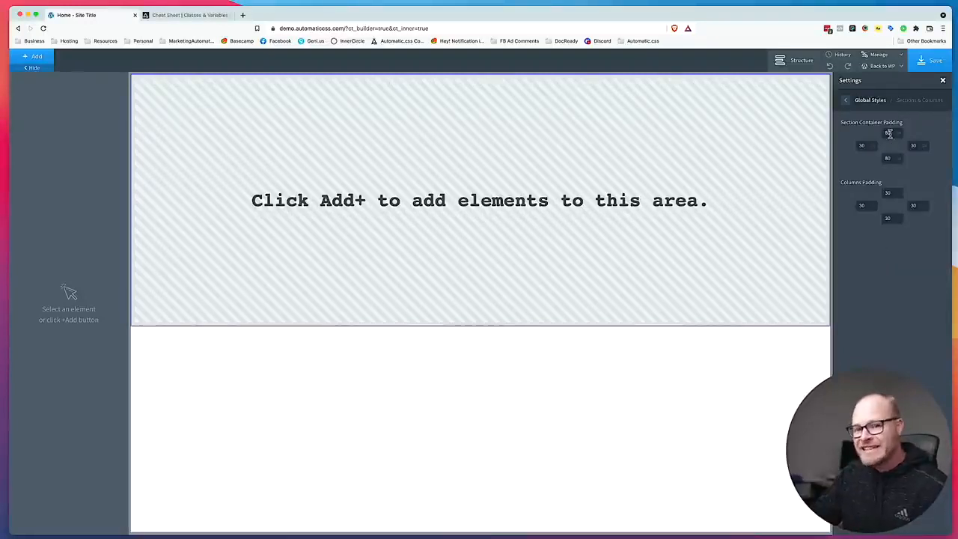
double_click(890, 133)
key("BackSpace")
double_click(891, 158)
key("BackSpace")
double_click(918, 145)
key("BackSpace")
double_click(866, 146)
key("BackSpace")
Clear the columns padding on all four sides and save the global styles.
double_click(887, 192)
key("BackSpace")
double_click(913, 206)
key("BackSpace")
double_click(887, 218)
key("BackSpace")
double_click(862, 205)
key("BackSpace")
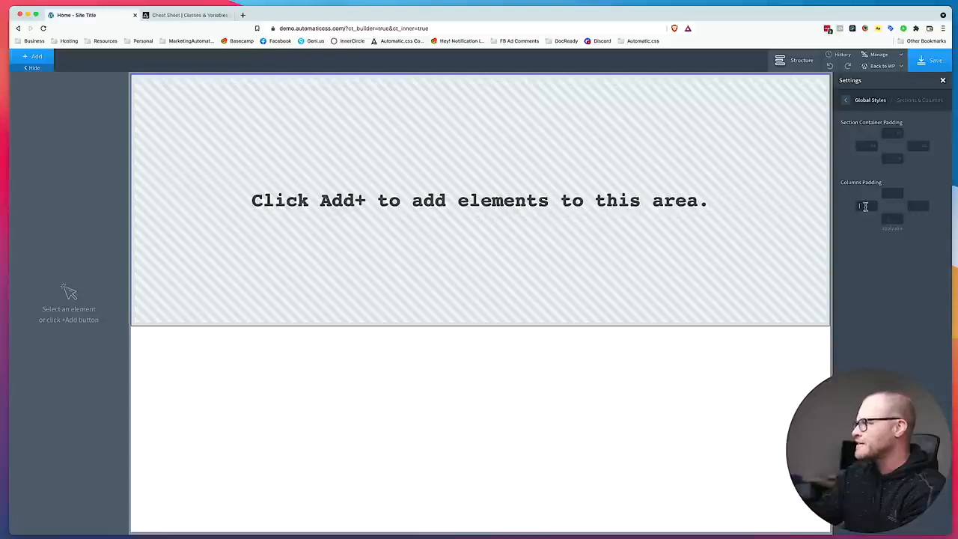
left_click(846, 99)
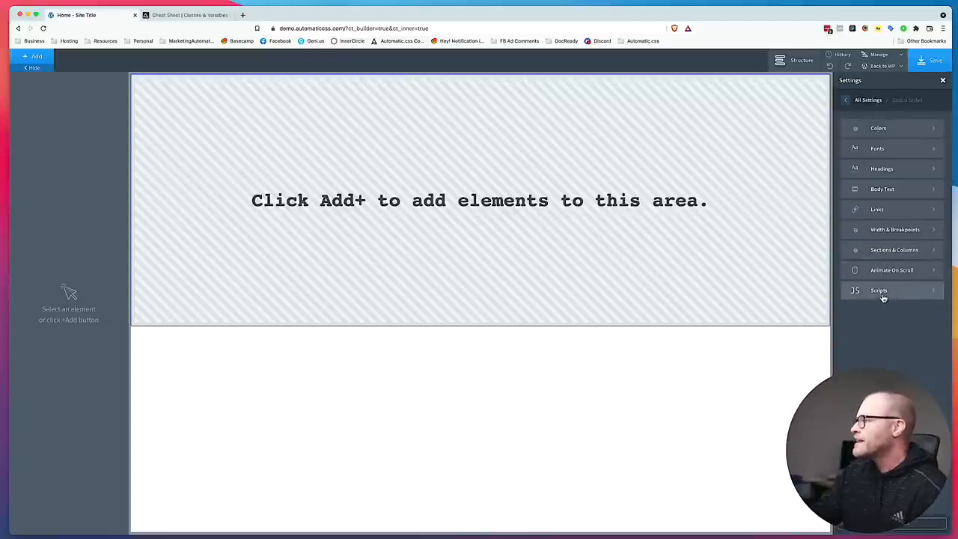
left_click(926, 61)
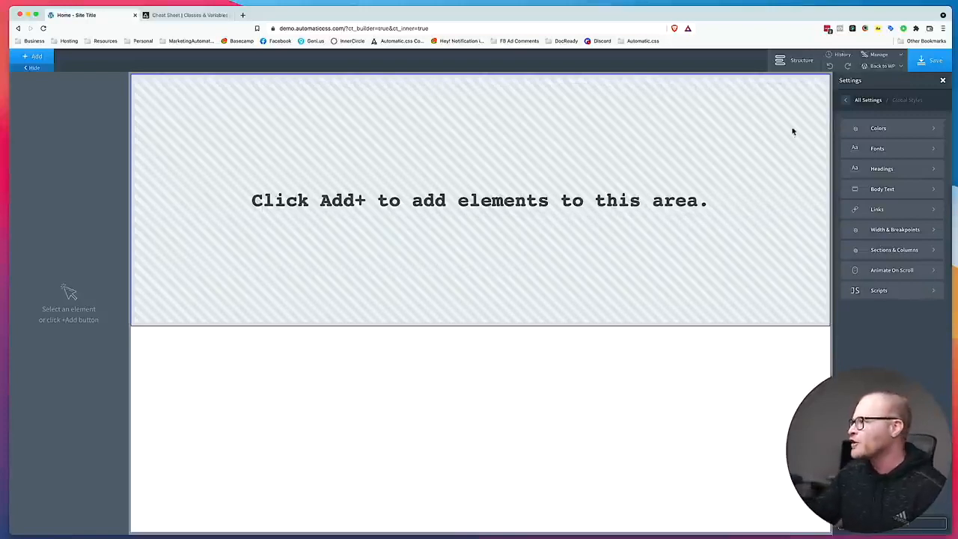
Leave the builder for the WordPress admin and open the Viewport settings of the Automatic CSS plugin.
left_click(877, 69)
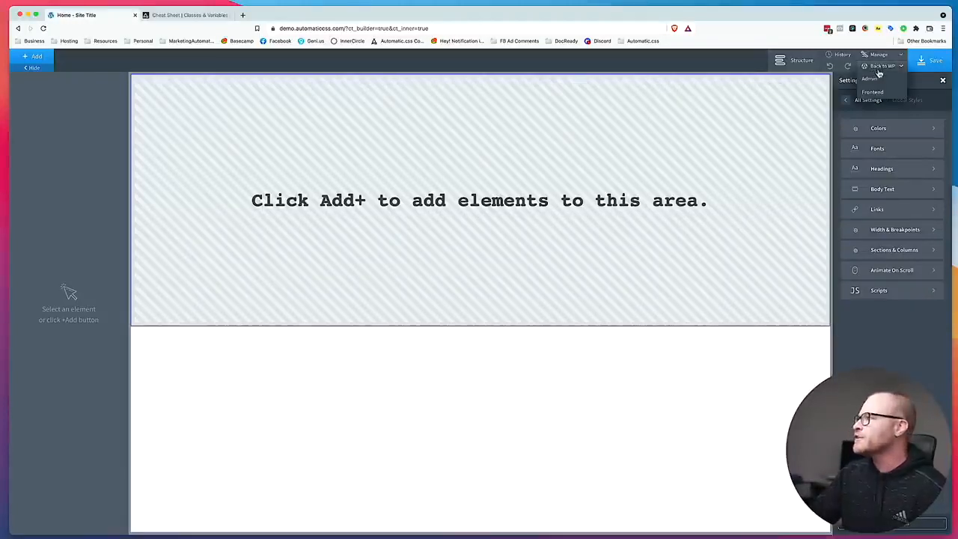
left_click(878, 80)
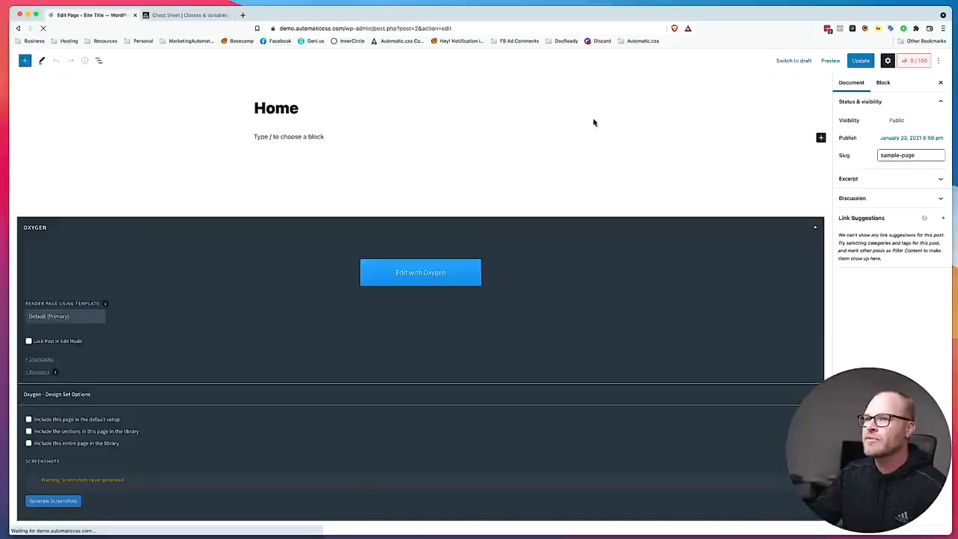
left_click(21, 61)
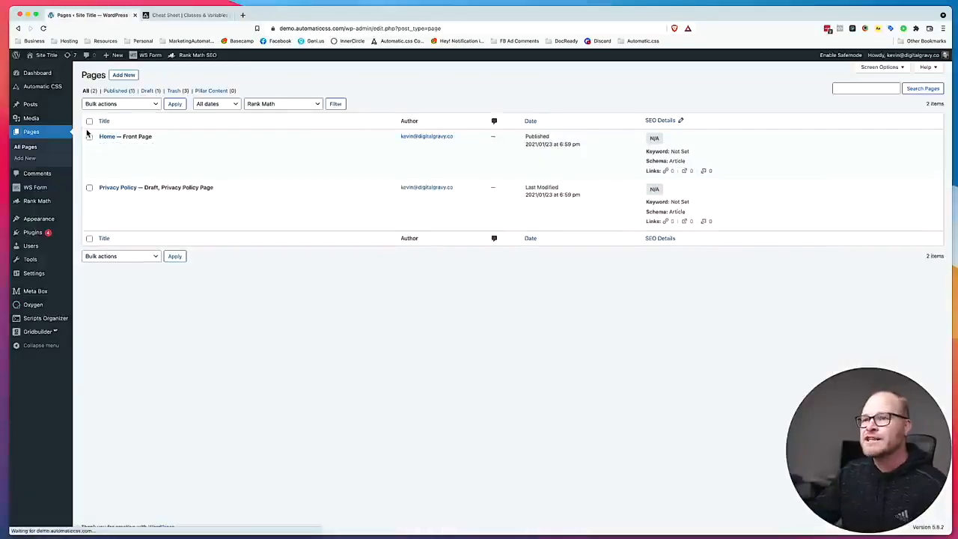
left_click(92, 88)
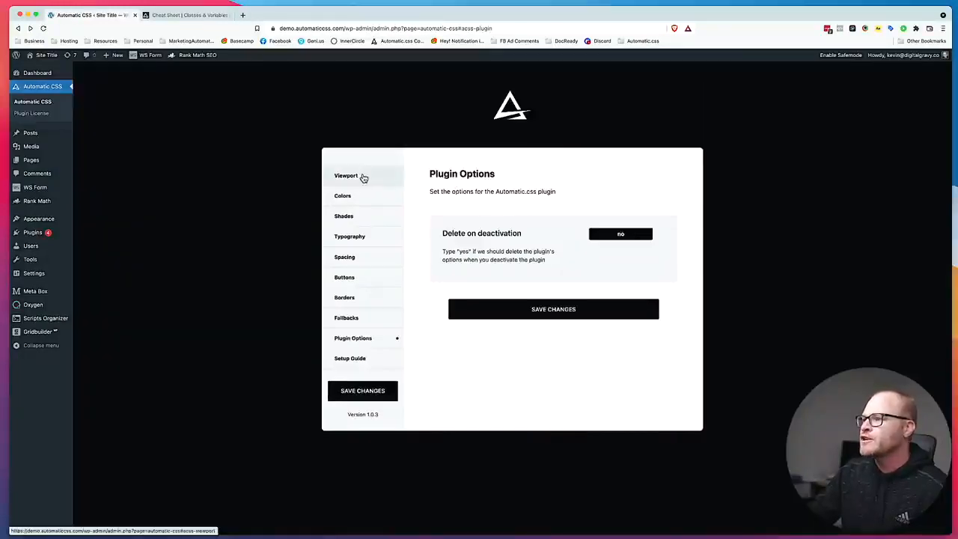
left_click(362, 176)
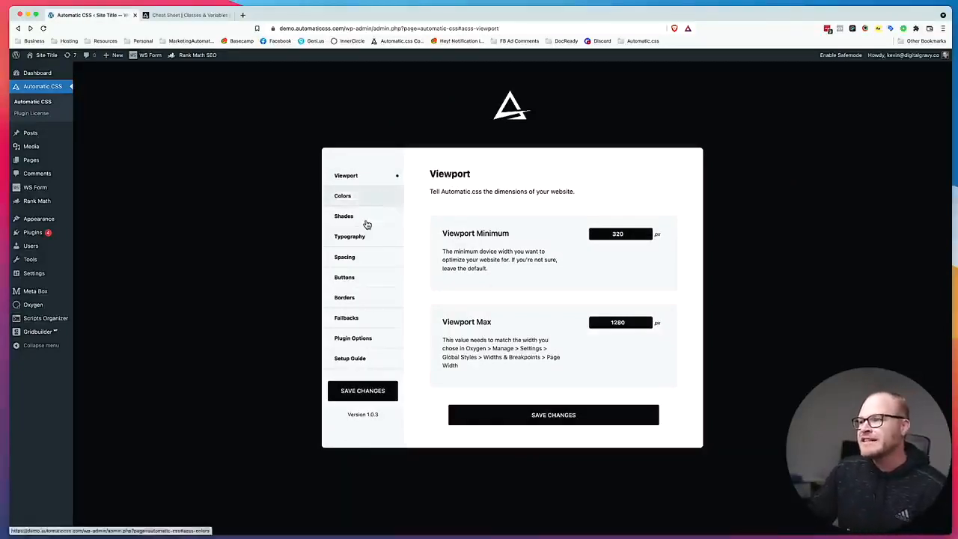
Browse the list of classes and variables in the Automatic.css cheat sheet.
key("ctrl+Tab")
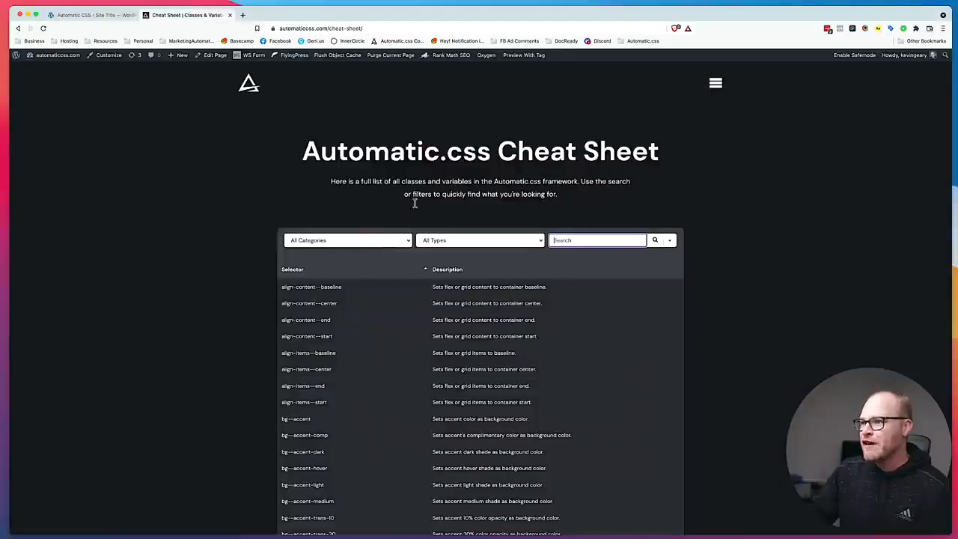
scroll(359, 292, "down", 20)
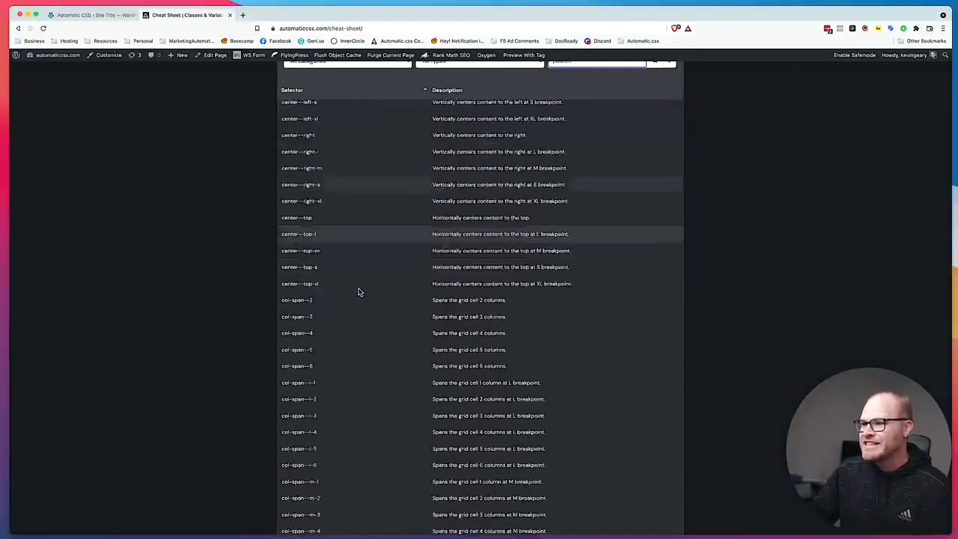
scroll(357, 293, "down", 15)
scroll(358, 294, "down", 15)
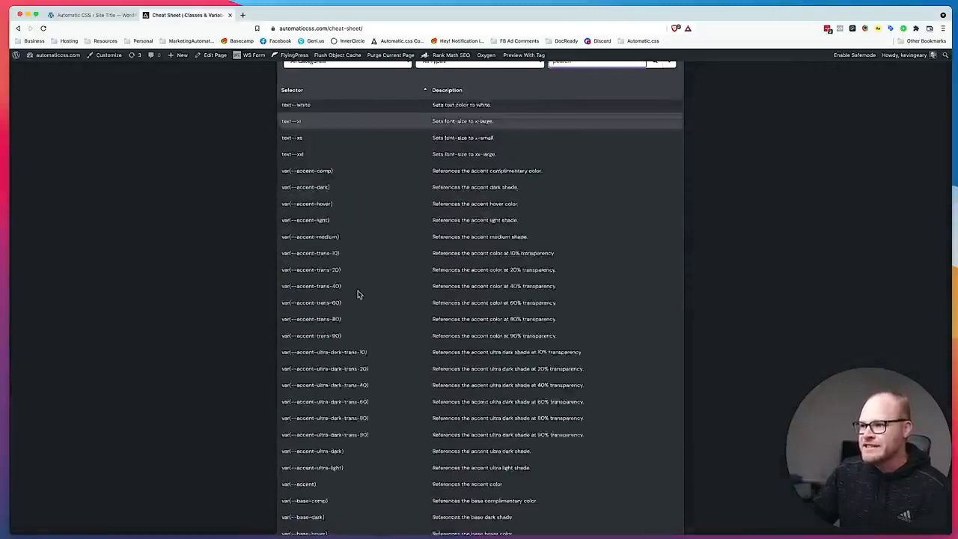
Return to the Automatic CSS plugin settings and review the Shades, Spacing and Buttons options.
left_click(100, 15)
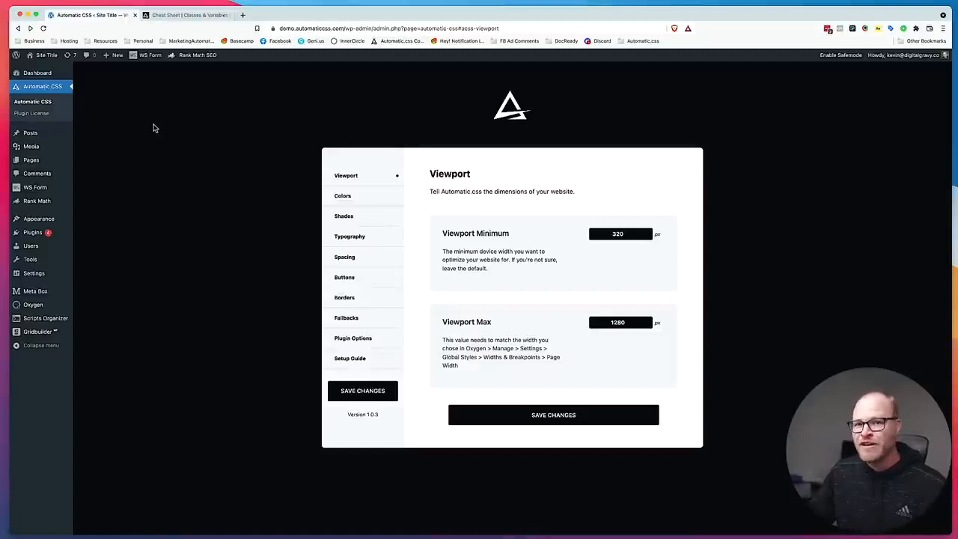
left_click(359, 215)
left_click(374, 262)
left_click(371, 276)
scroll(528, 277, "down", 15)
scroll(528, 275, "up", 8)
scroll(528, 275, "up", 10)
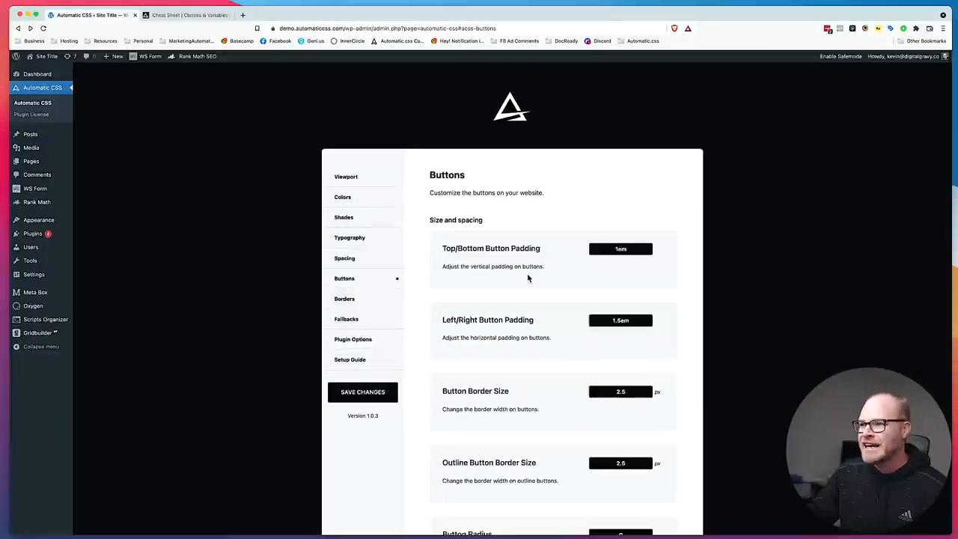
Go back to the Viewport settings, glancing at the Colors options and the open cheat sheet.
left_click(370, 177)
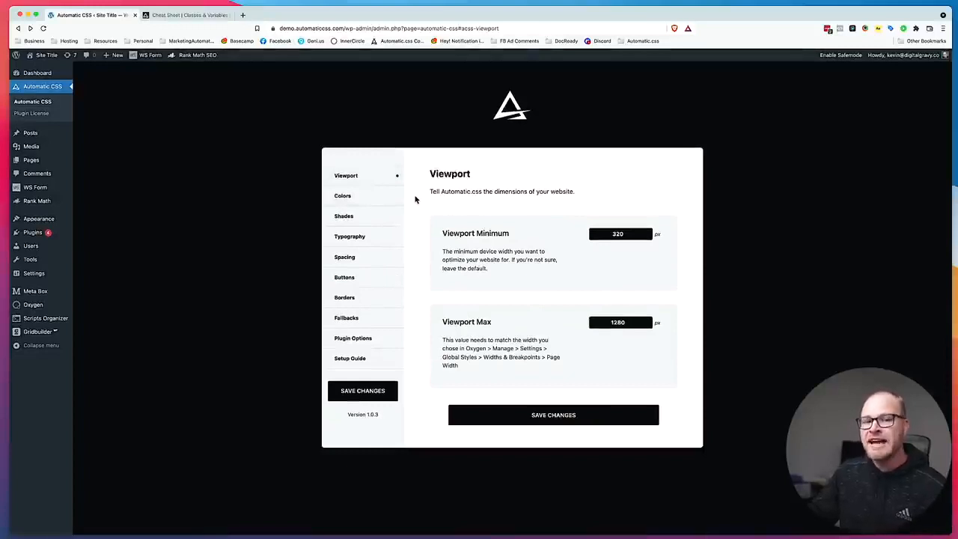
left_click(358, 193)
left_click(357, 173)
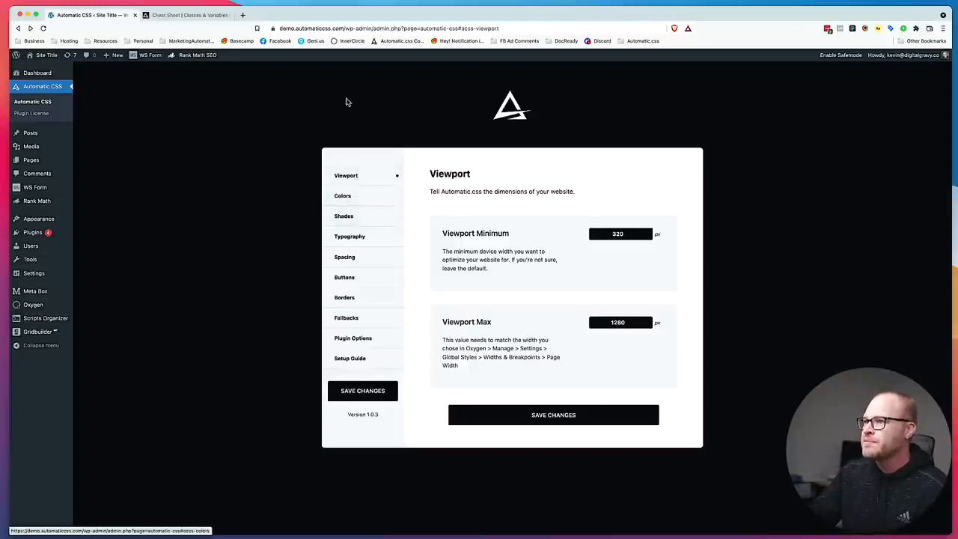
left_click(189, 15)
left_click(114, 14)
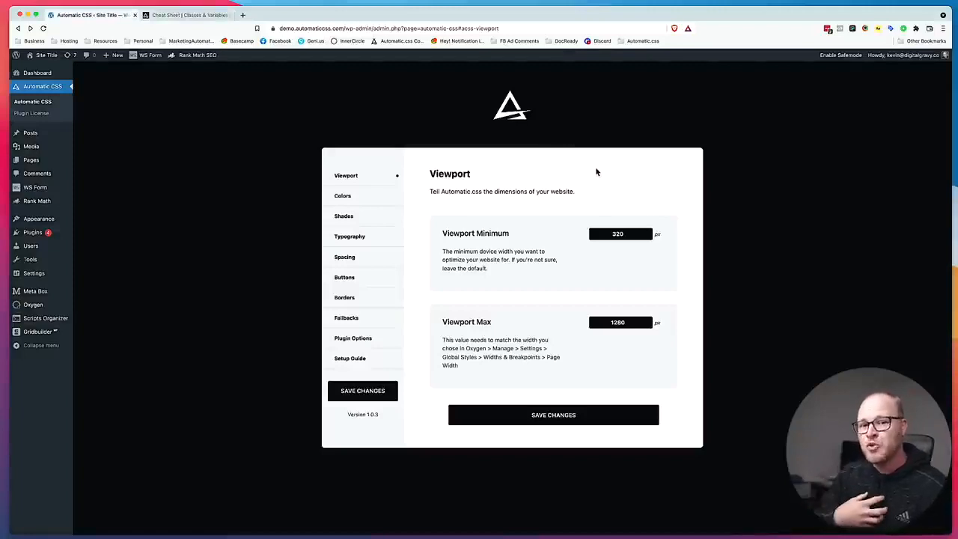
Set the Viewport Max to 1280 px and save the plugin settings.
left_click_drag(442, 321, 496, 322)
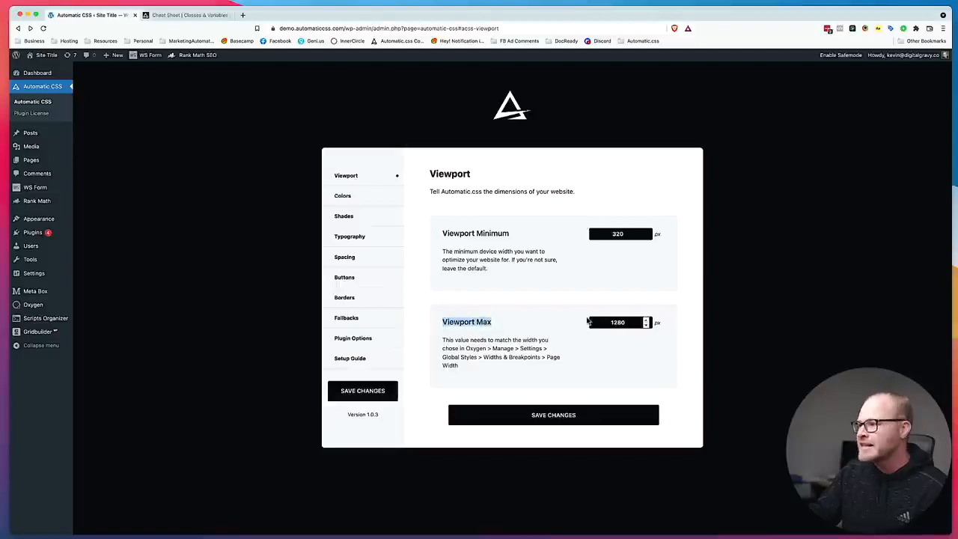
left_click_drag(598, 323, 631, 322)
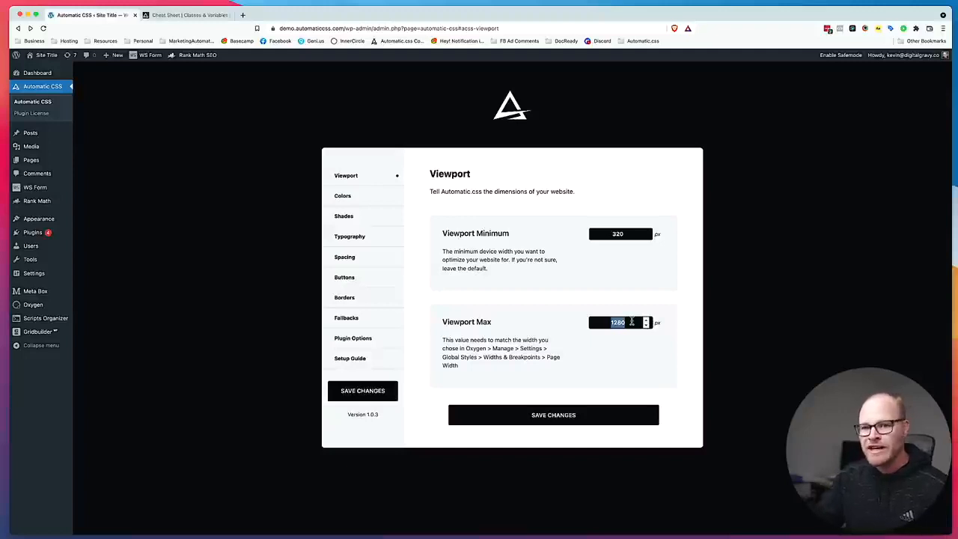
type("14")
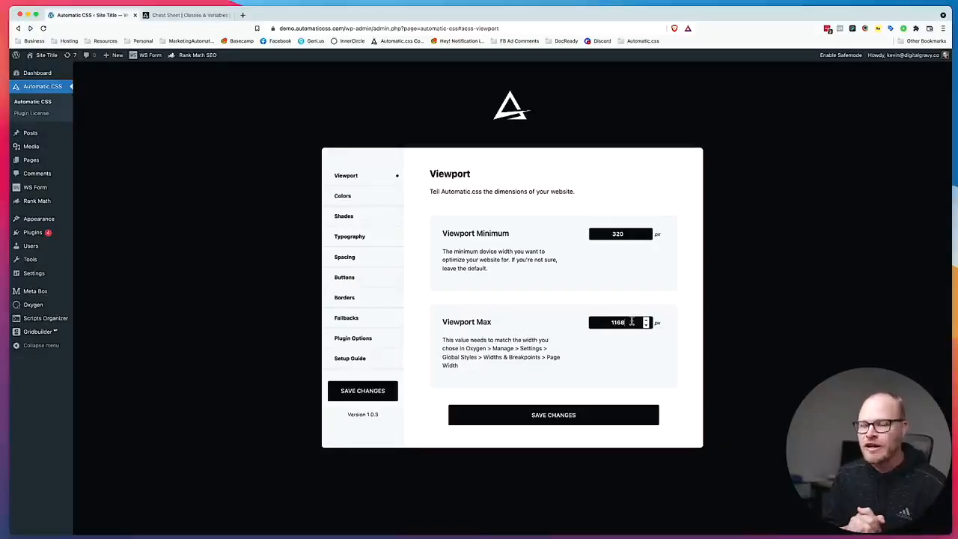
double_click(629, 320)
type("1280")
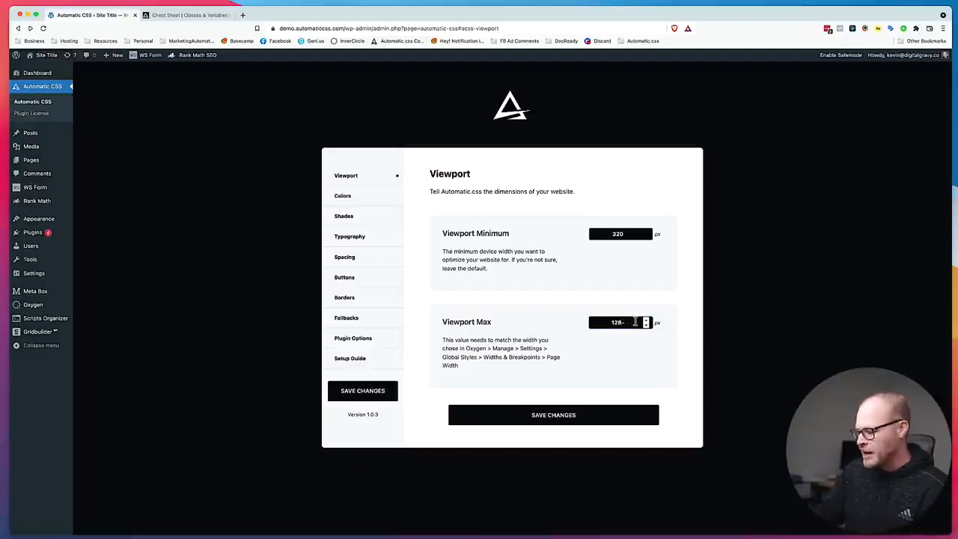
left_click(577, 416)
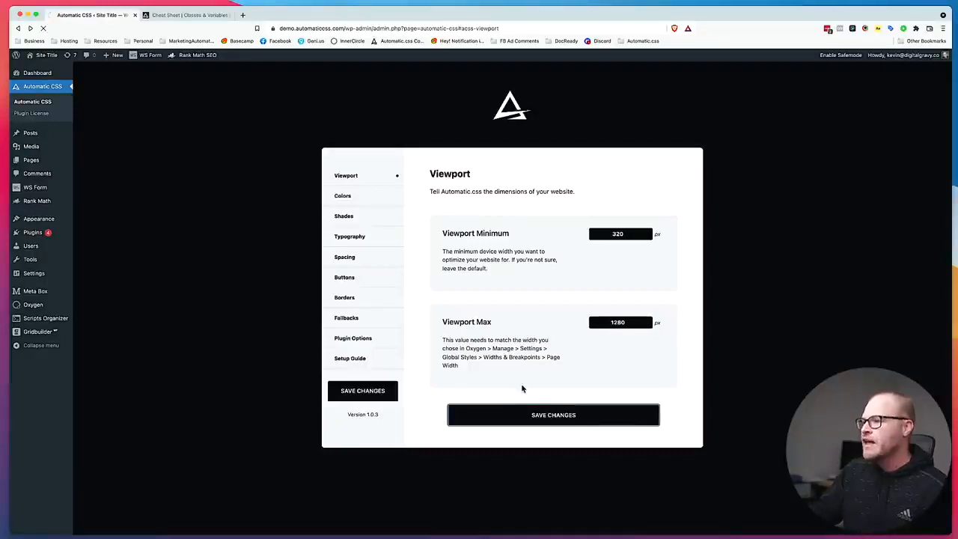
Open the color picker for the Primary Color in the plugin's Colors settings.
left_click(353, 197)
scroll(614, 315, "down", 3)
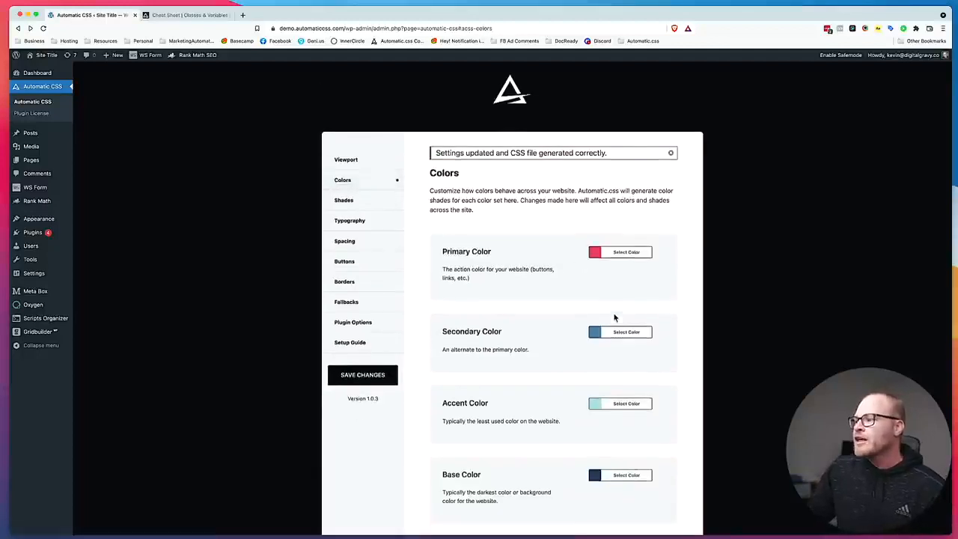
left_click(615, 160)
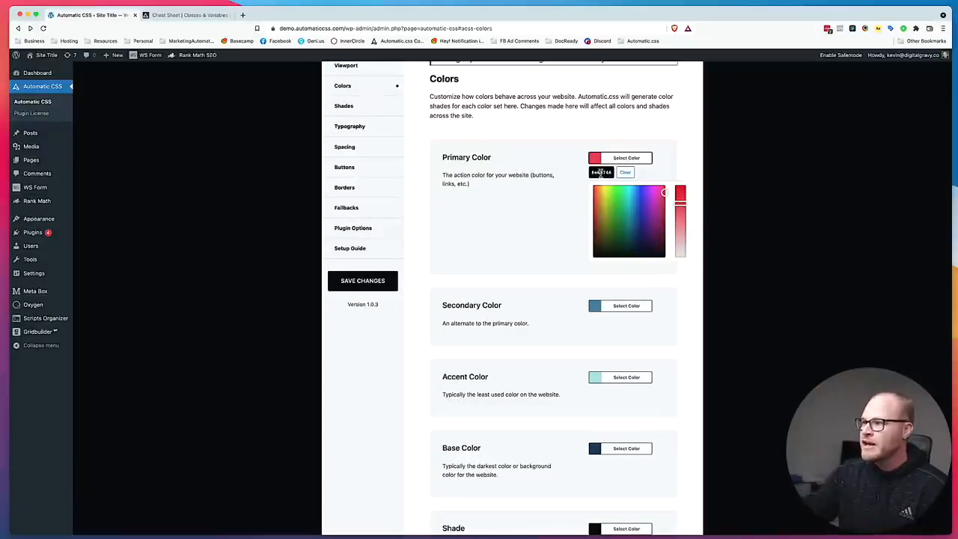
Try a medium blue as the Primary Color by choosing it visually in the color picker.
triple_click(602, 173)
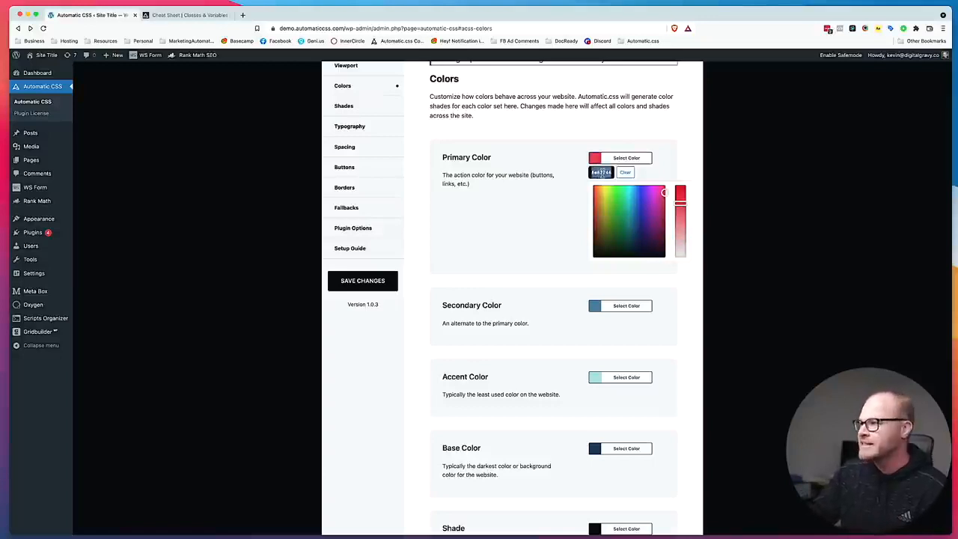
type("#24bcd8")
left_click_drag(678, 203, 616, 193)
left_click(633, 199)
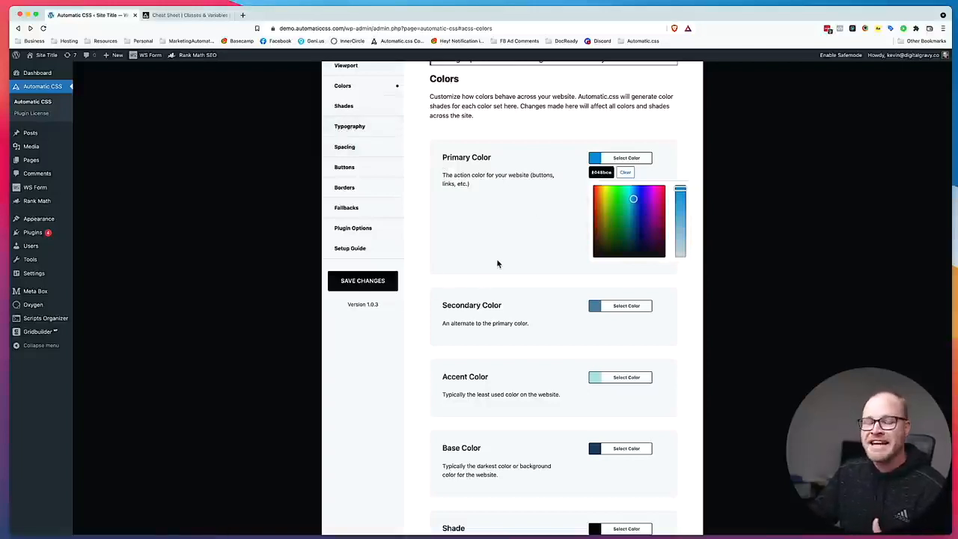
Switch to Figma and look over the Next JS landing page template from hero to footer.
key("super+Tab")
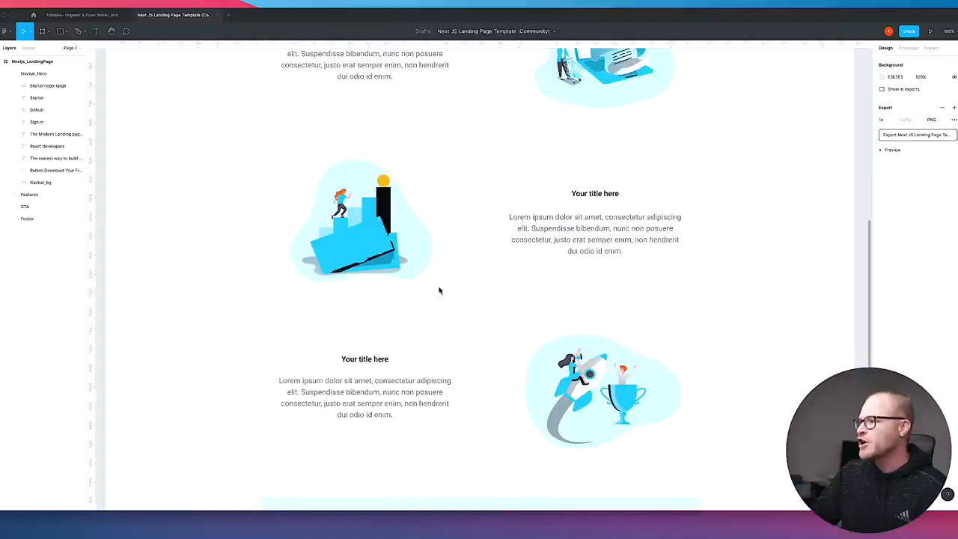
scroll(390, 239, "up", 10)
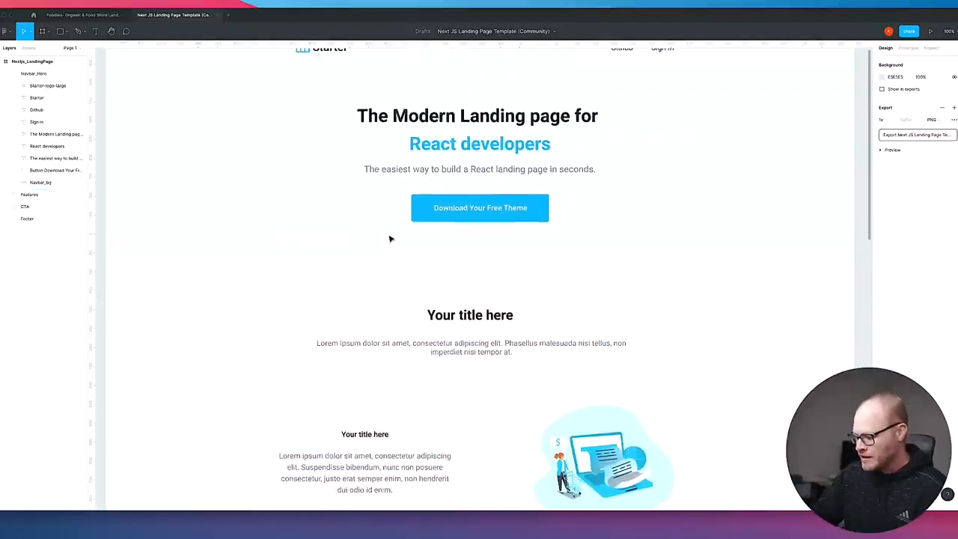
key("minus")
scroll(392, 239, "down", 3)
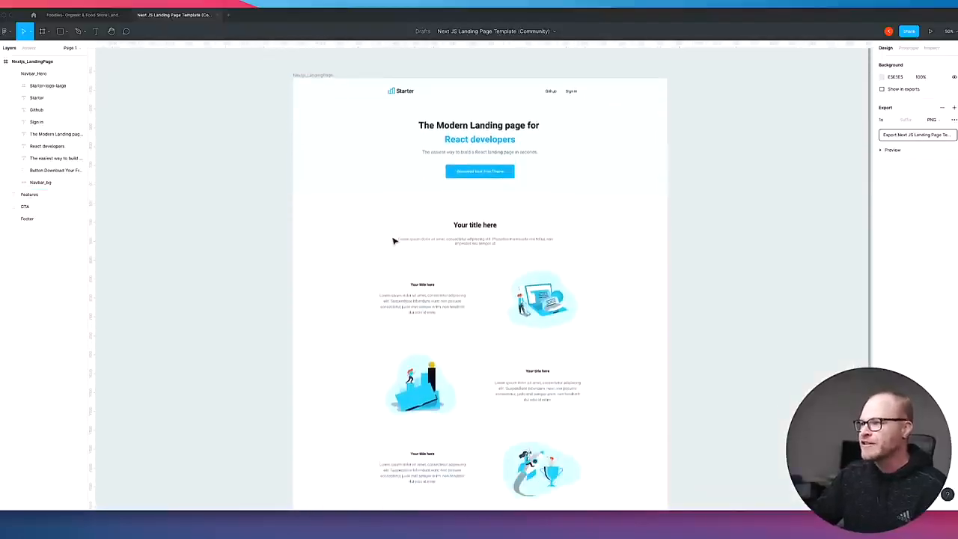
scroll(393, 241, "down", 6)
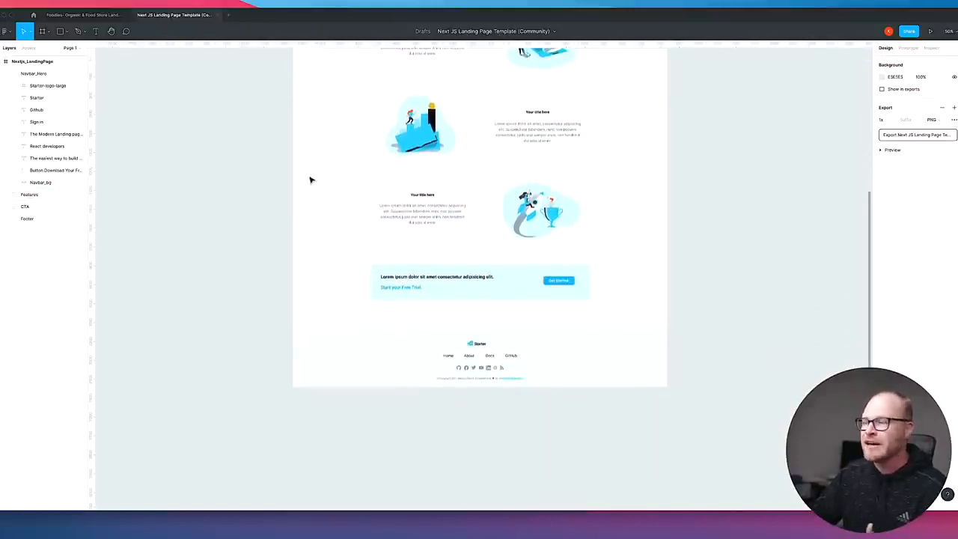
scroll(496, 192, "up", 4)
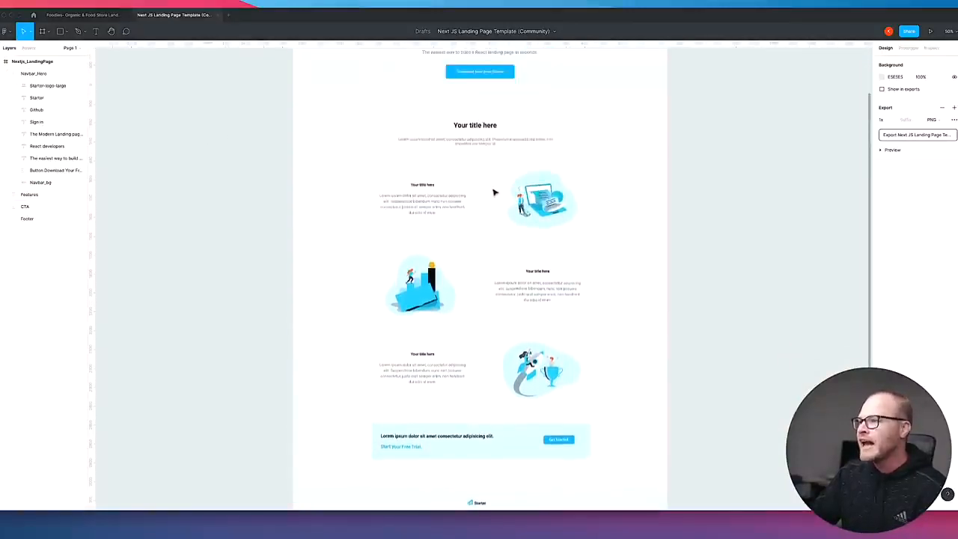
scroll(494, 192, "up", 4)
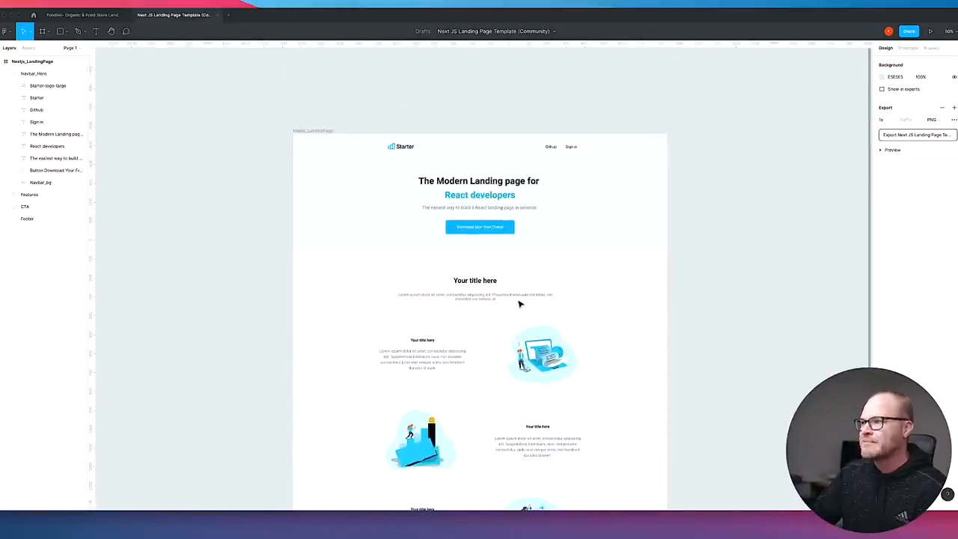
Copy the blue fill 03A9F4 from the hero's "Download Your Free Theme" button and check the rest of the page for other colors.
left_click(511, 230)
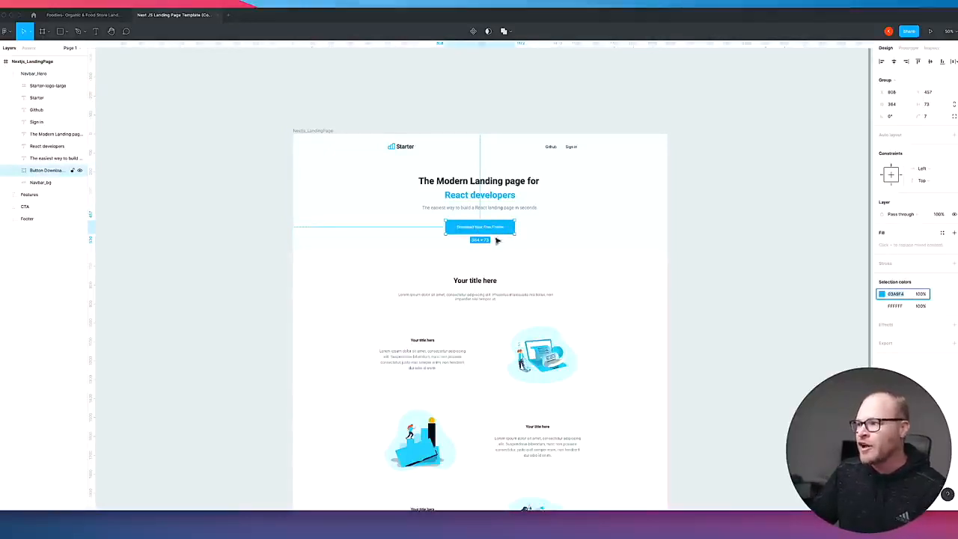
scroll(581, 223, "down", 5)
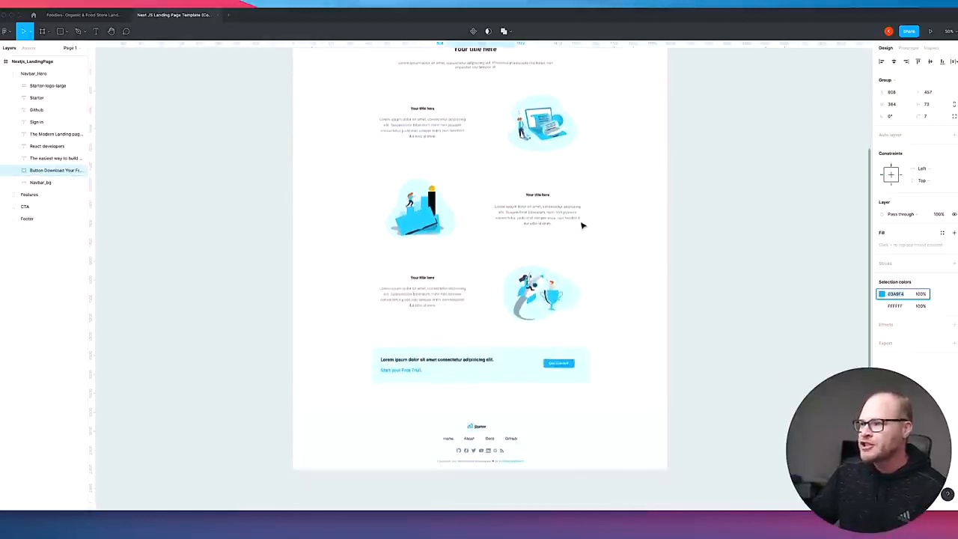
scroll(583, 224, "down", 2)
scroll(582, 224, "up", 6)
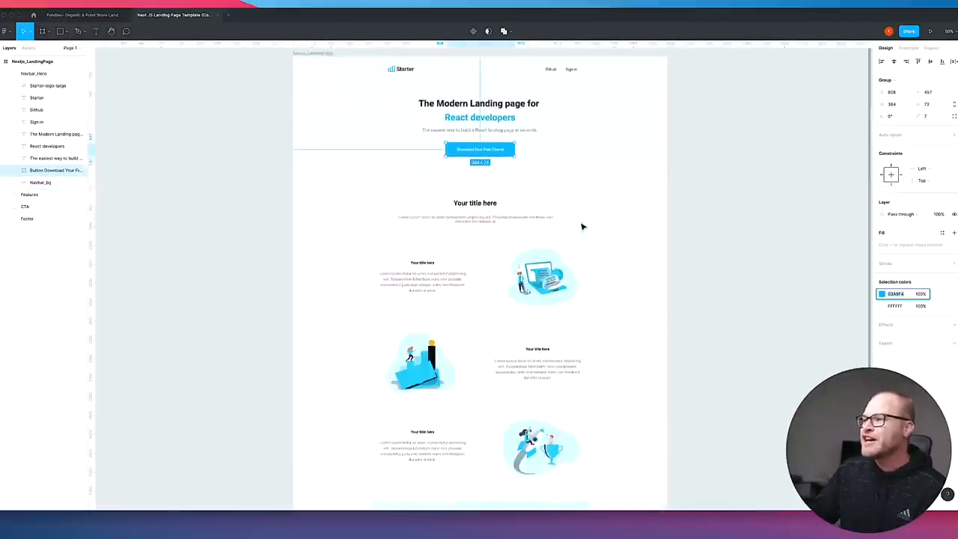
scroll(582, 226, "up", 1)
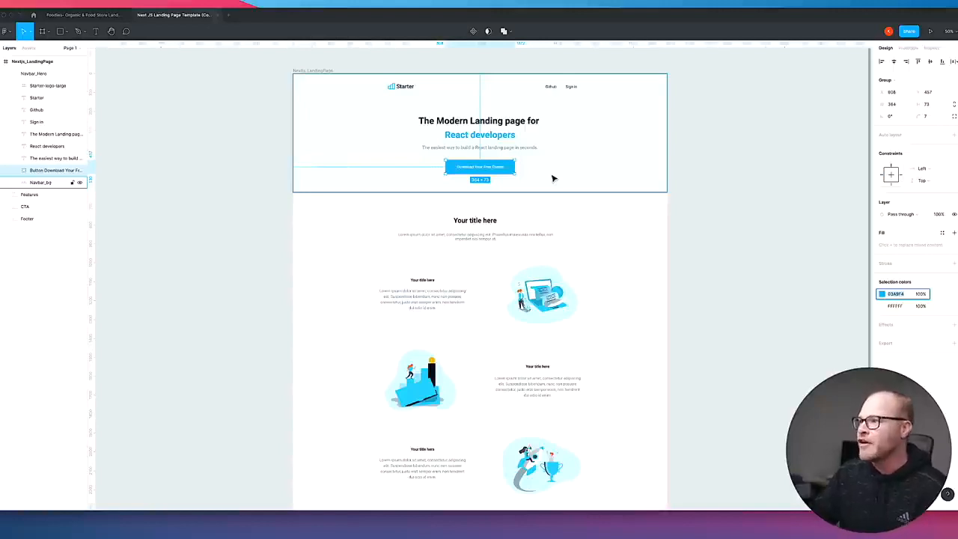
scroll(552, 179, "left", 1)
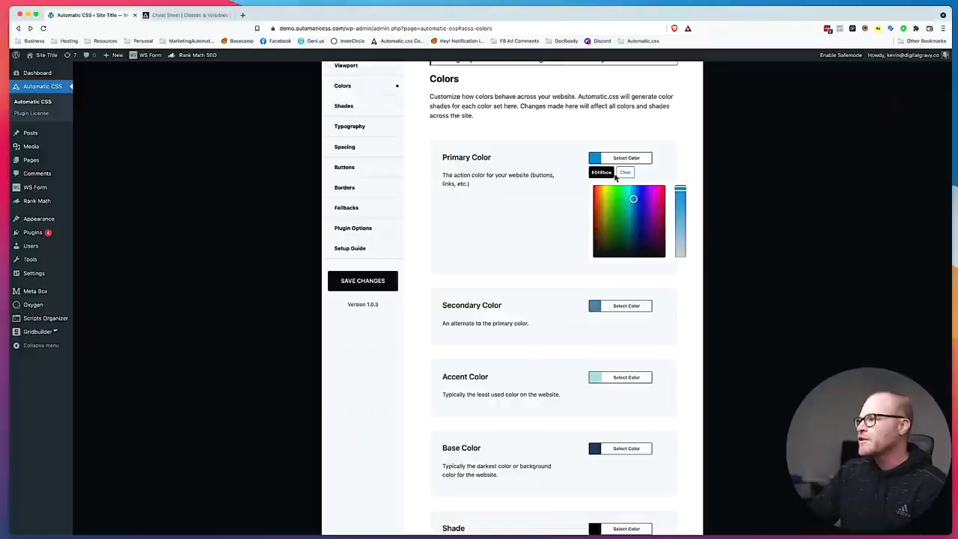
Switch back to the plugin's Colors settings, set the Primary Color to #03a9f4 and save.
type("#03a9f4")
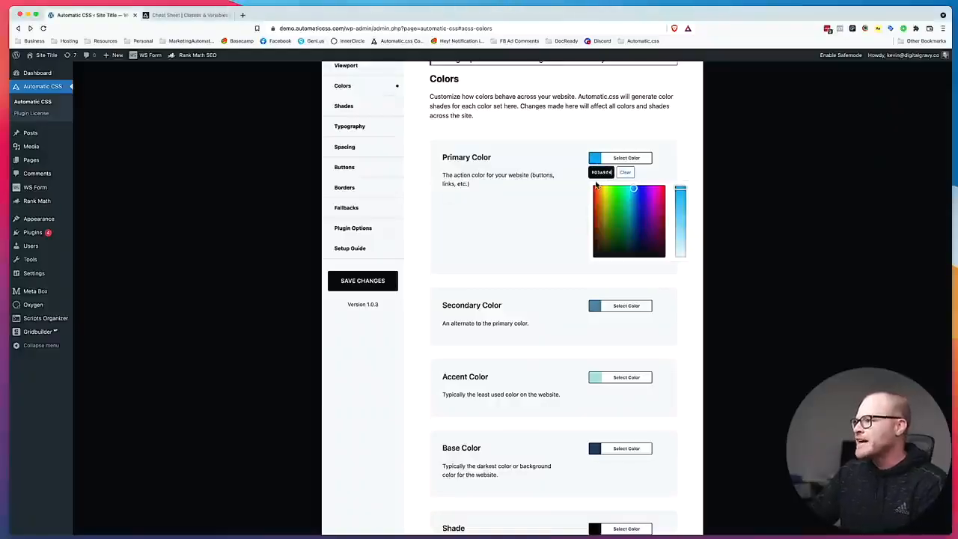
left_click(658, 170)
left_click(367, 284)
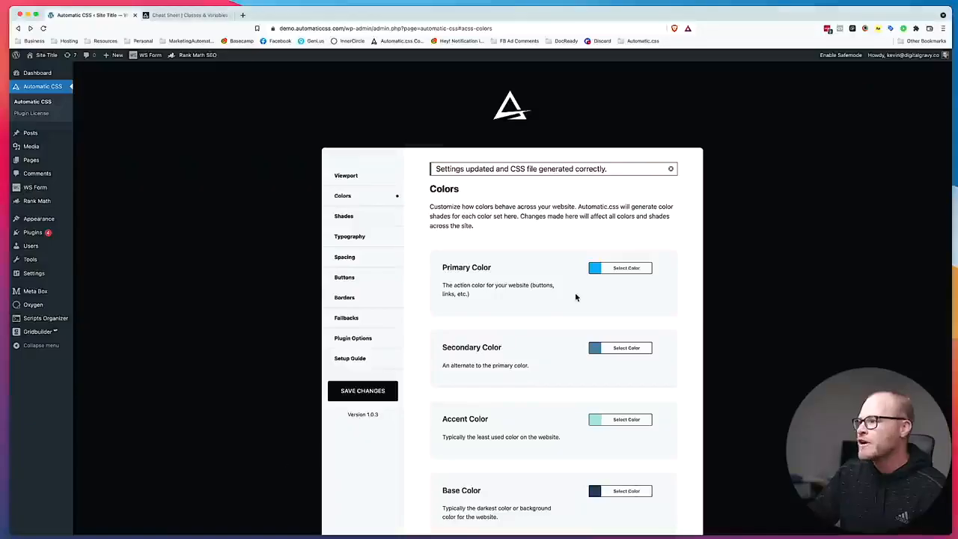
Compare the remaining brand colors with the Figma design and save the color settings.
scroll(576, 295, "down", 4)
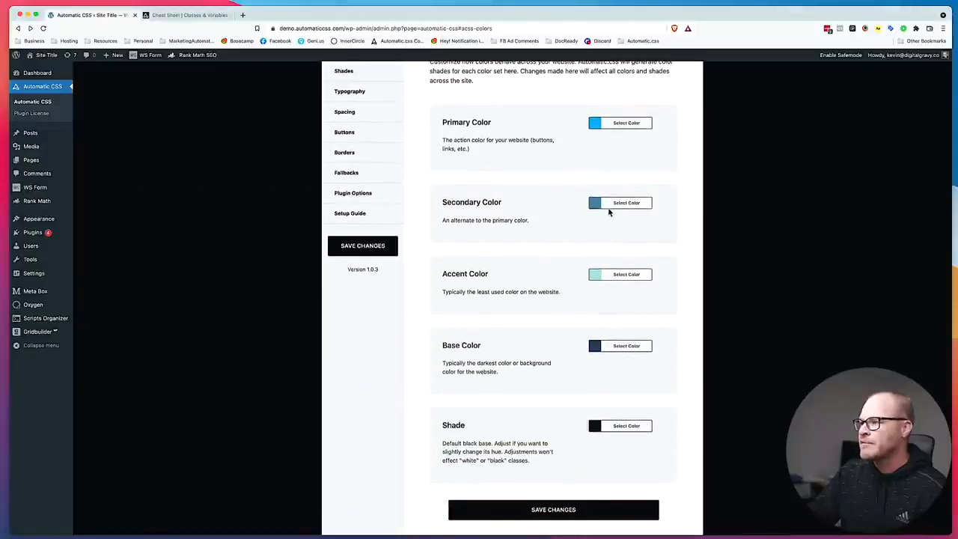
scroll(621, 206, "down", 1)
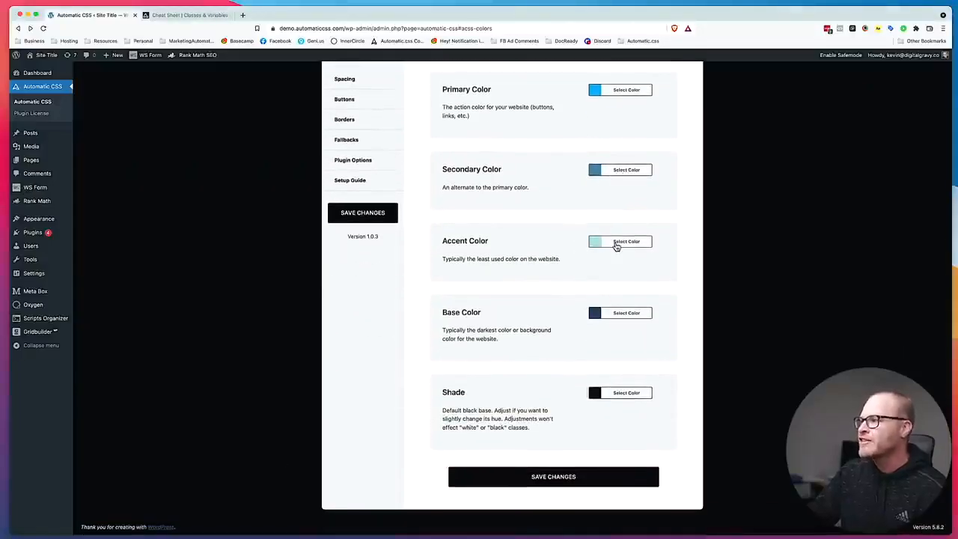
scroll(615, 258, "up", 1)
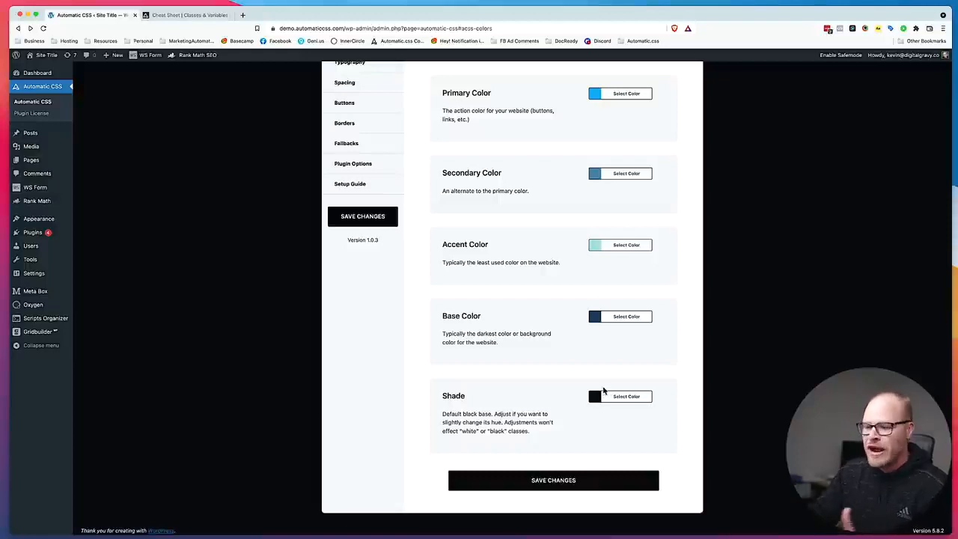
left_click(573, 479)
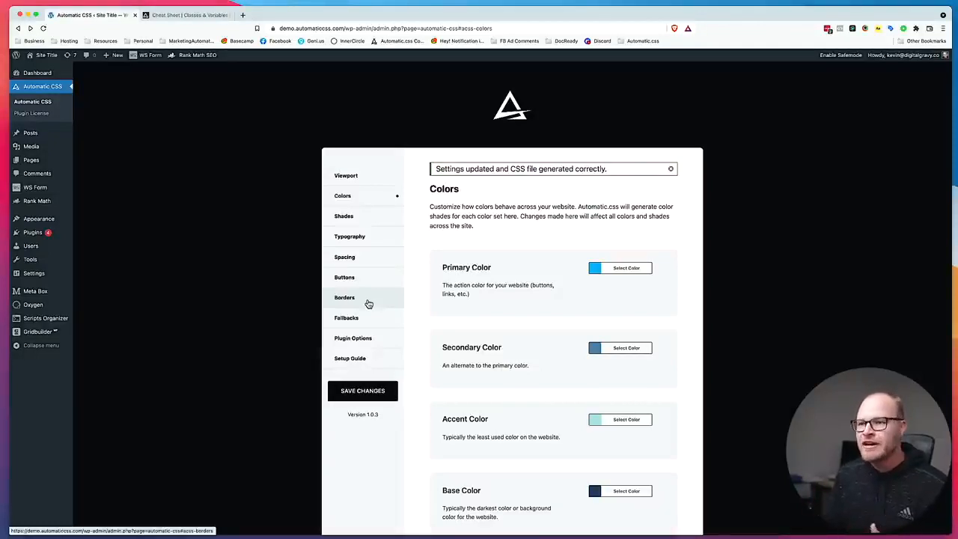
Open the Primary template in the Oxygen builder and display its structure tree.
mouse_move(28, 305)
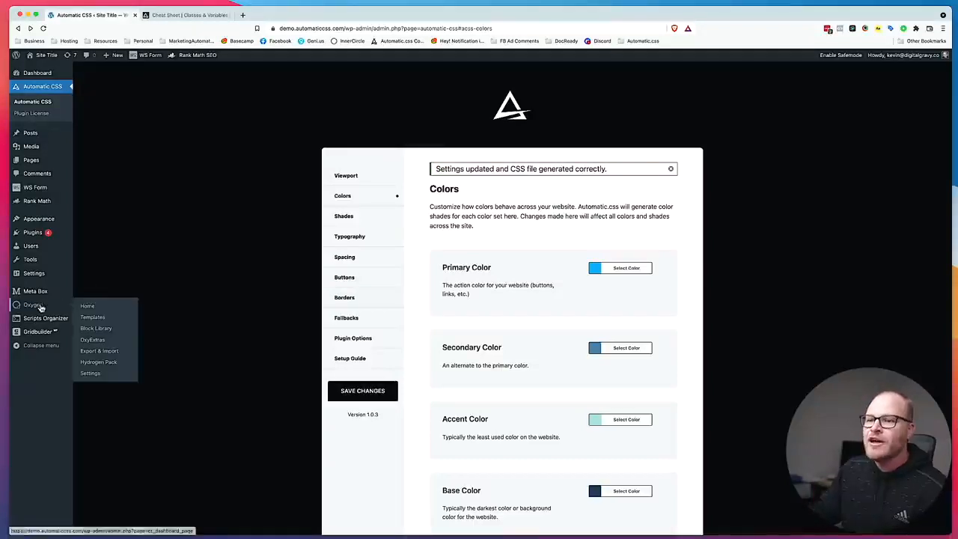
left_click(91, 317)
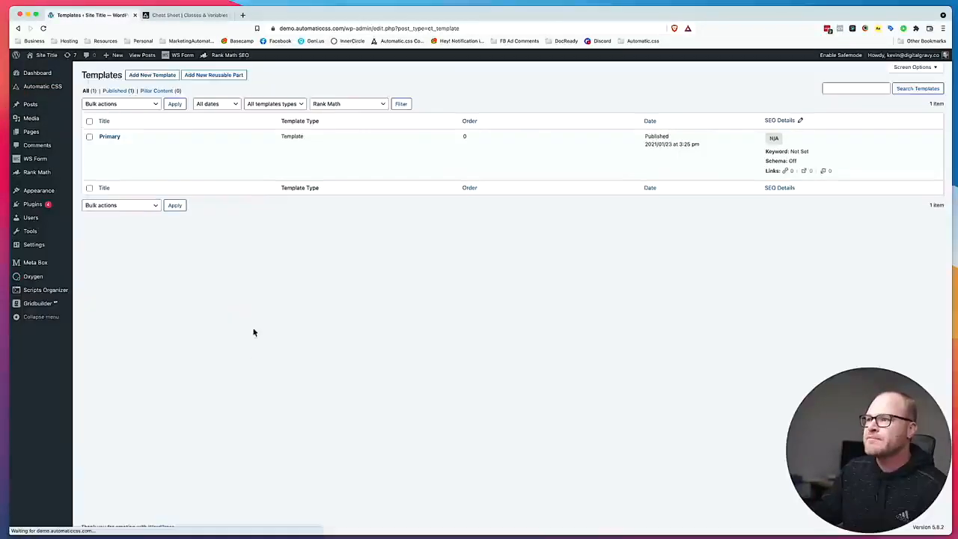
left_click(197, 148)
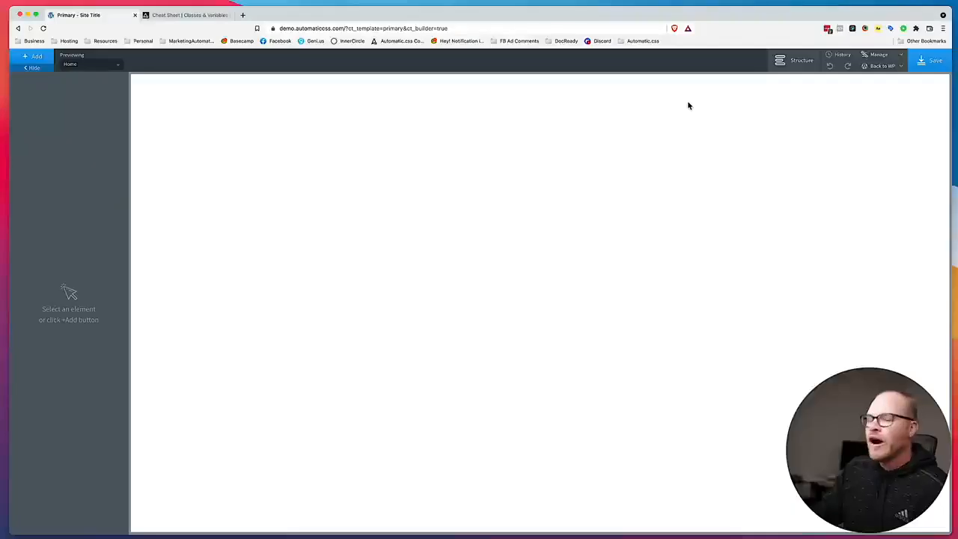
left_click(782, 62)
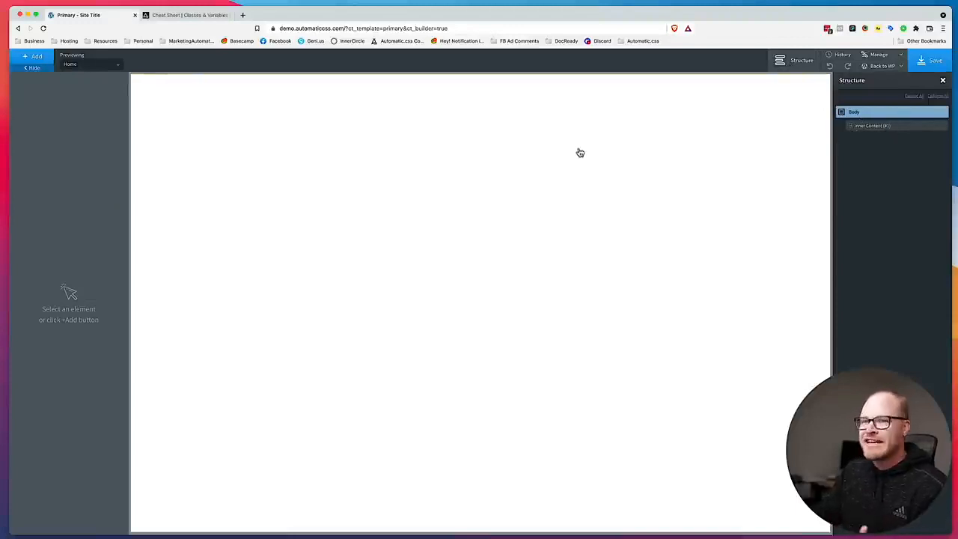
Search the components for "header" and add a Header Builder to the Primary template.
left_click(37, 55)
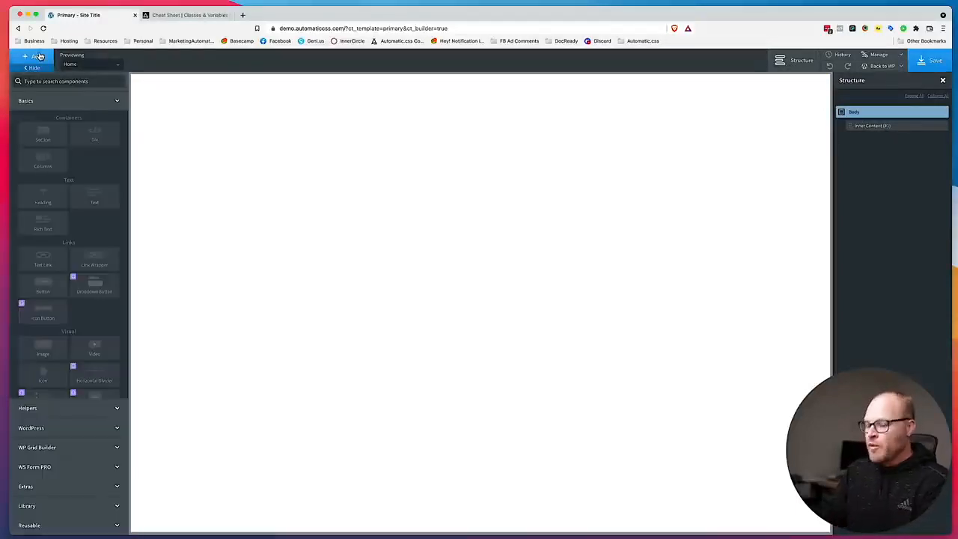
type("header")
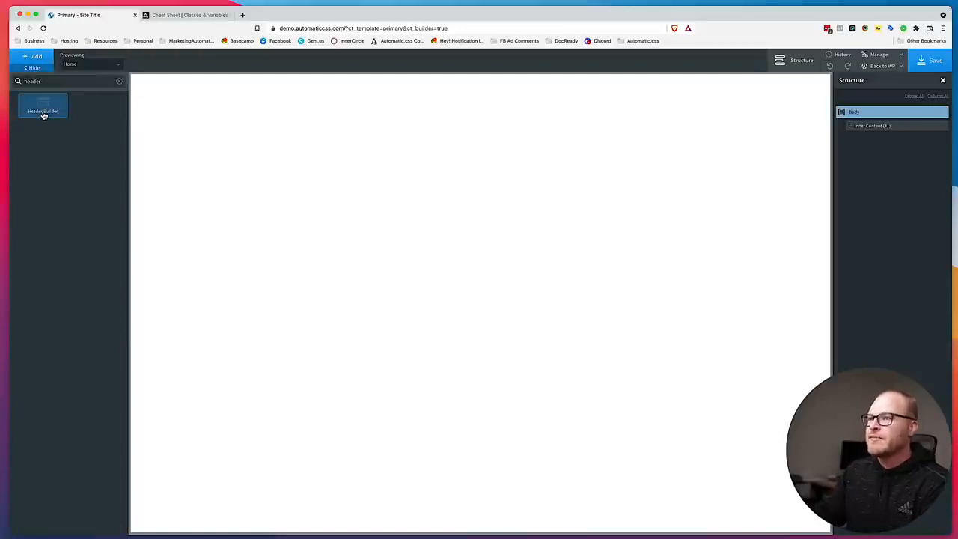
left_click(43, 112)
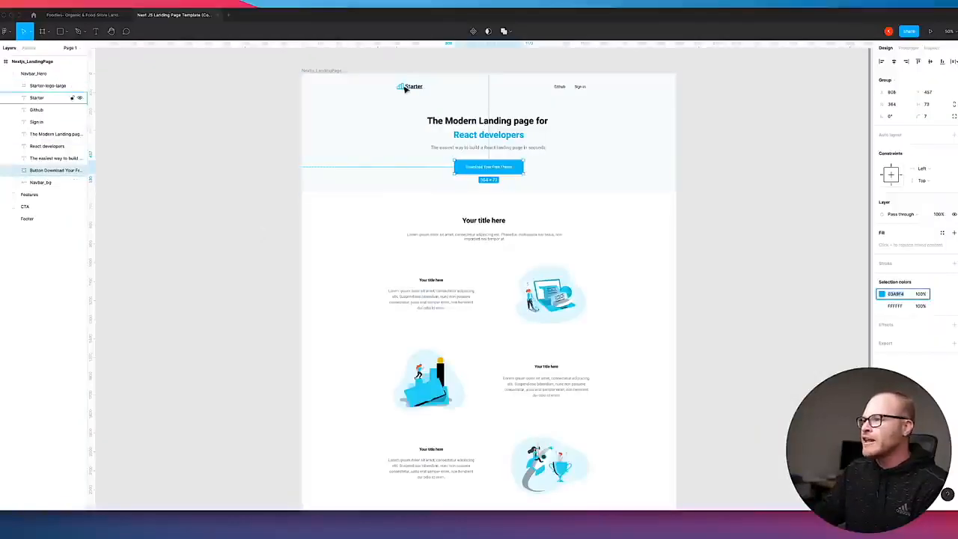
Switch to Figma, select the navbar's Starter-logo-large icon and Starter text, and export both as SVG files to the Desktop.
left_click(410, 90)
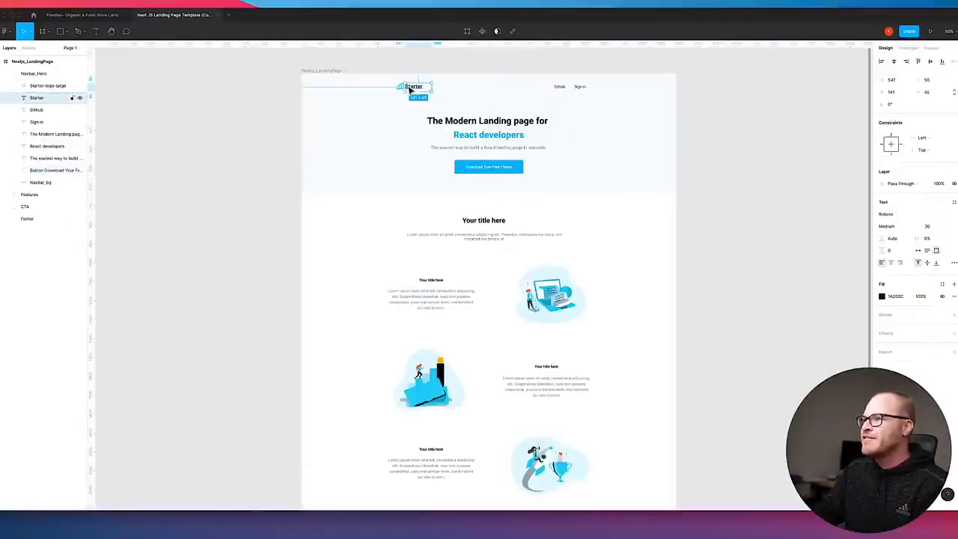
left_click(402, 86, "shift")
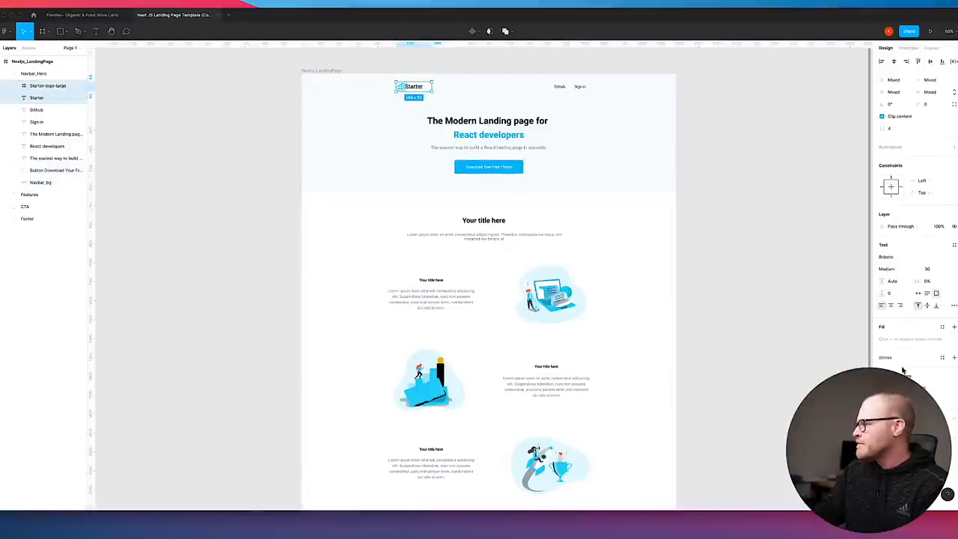
left_click(955, 437)
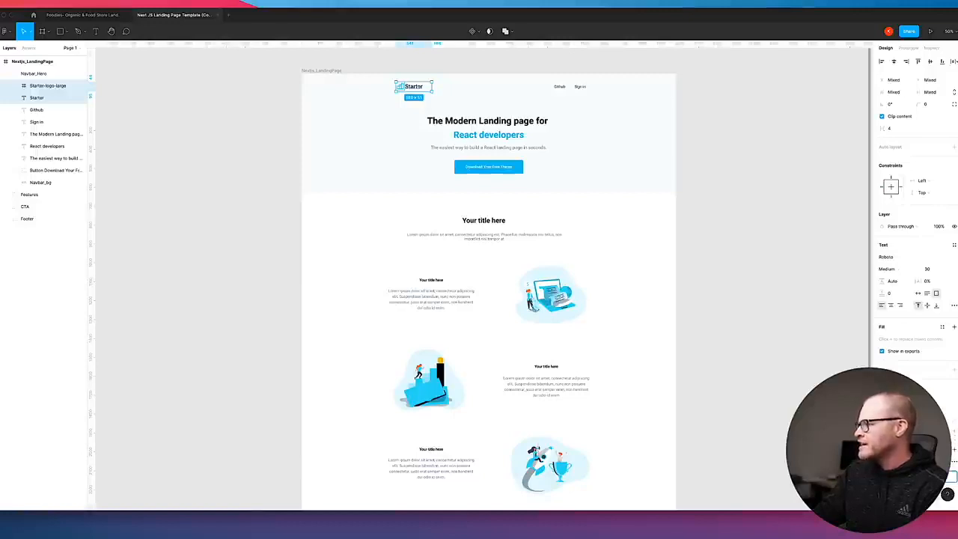
left_click(919, 477)
left_click(620, 330)
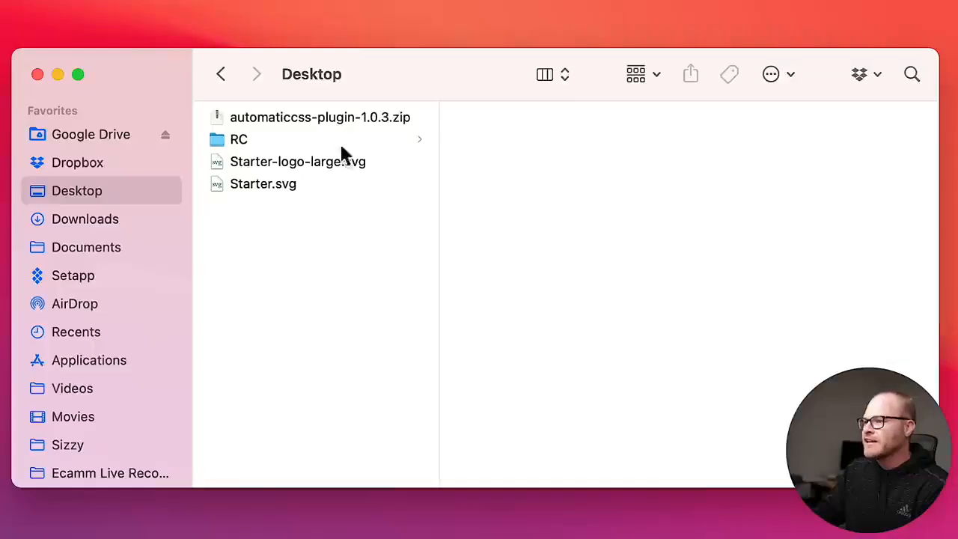
Preview the exported Starter-logo-large.svg and Starter.svg files on the Desktop in Finder.
left_click(285, 163)
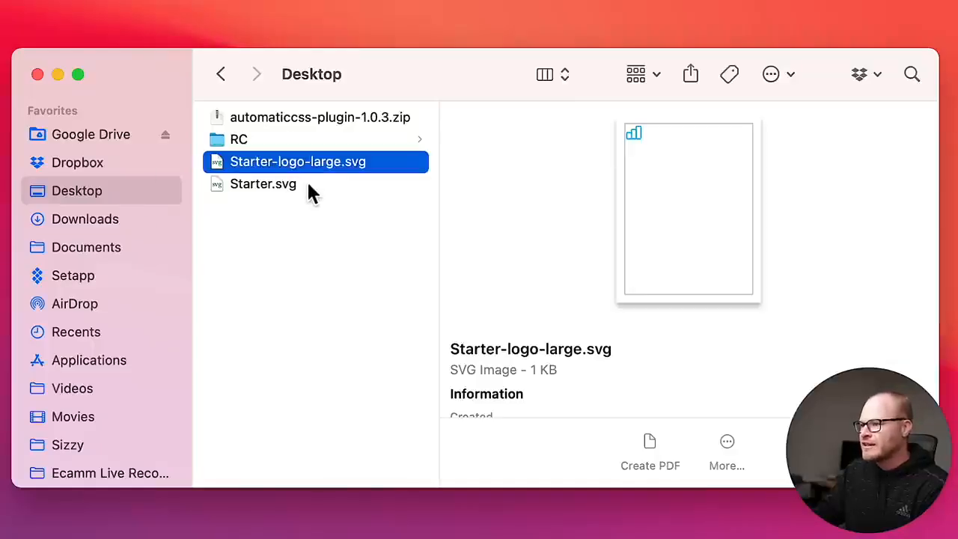
left_click(306, 183)
left_click(346, 165)
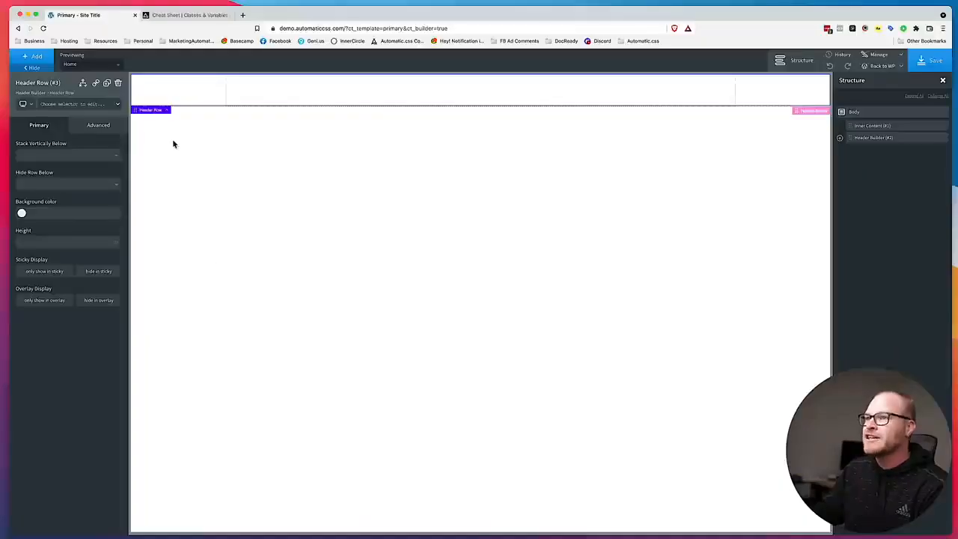
Return to the Oxygen builder, add an Image element to the header row and use Starter-logo-large.svg as its source.
left_click(45, 61)
type("image")
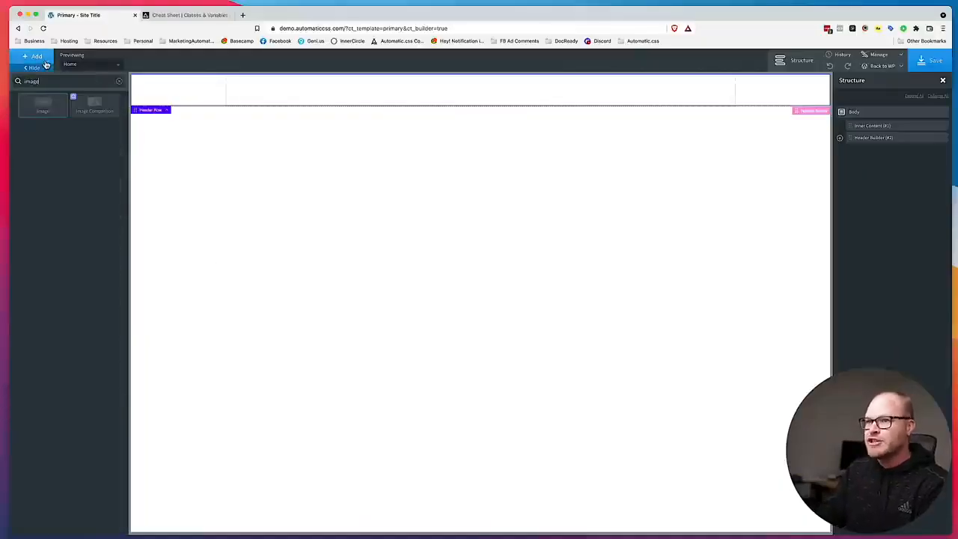
key("Return")
left_click(87, 177)
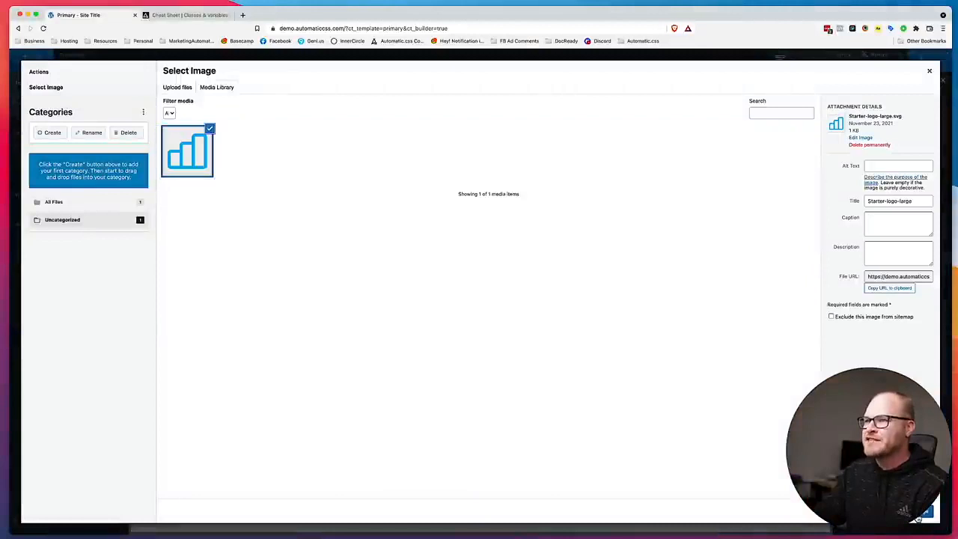
left_click(919, 517)
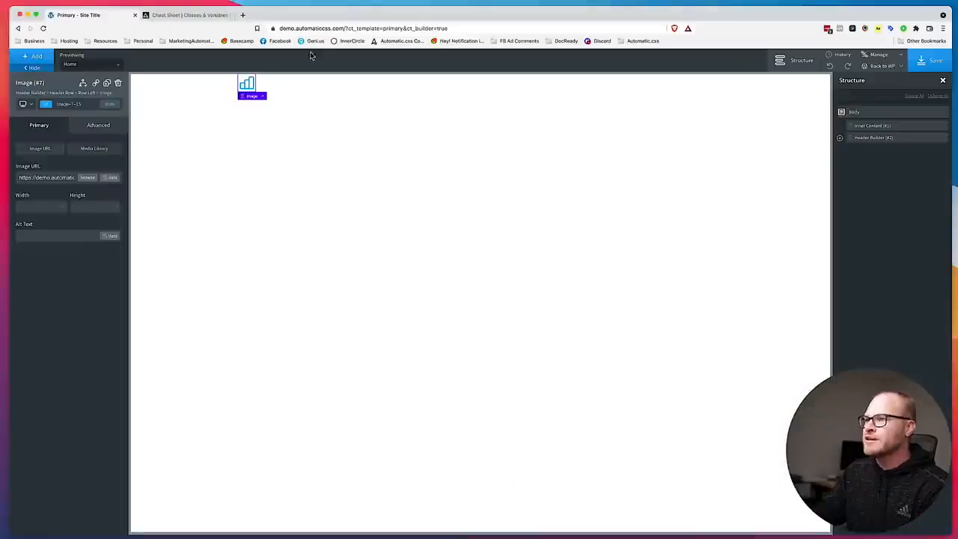
Add a Text Link beside the logo in the header row and set its text to "Github".
left_click(320, 85)
left_click(38, 60)
type("link")
left_click(89, 111)
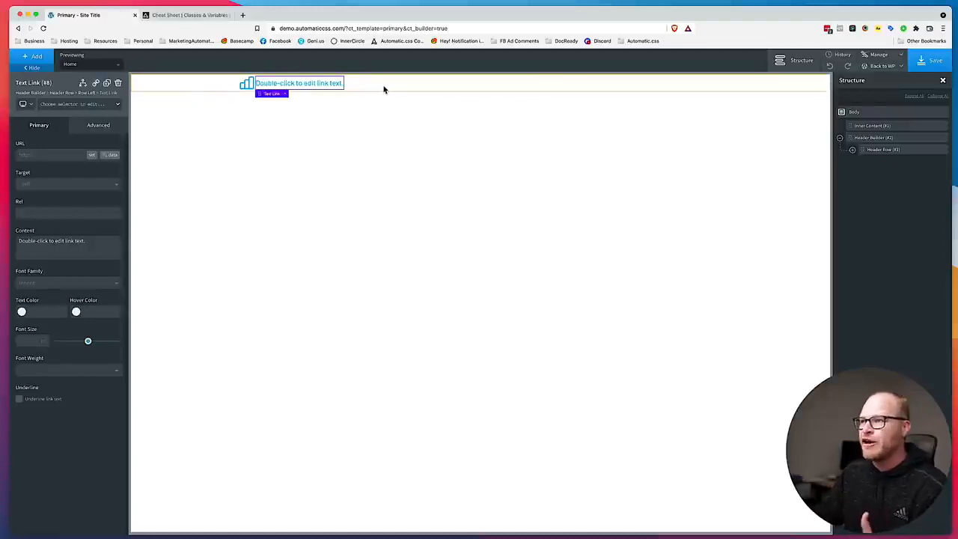
left_click(426, 89)
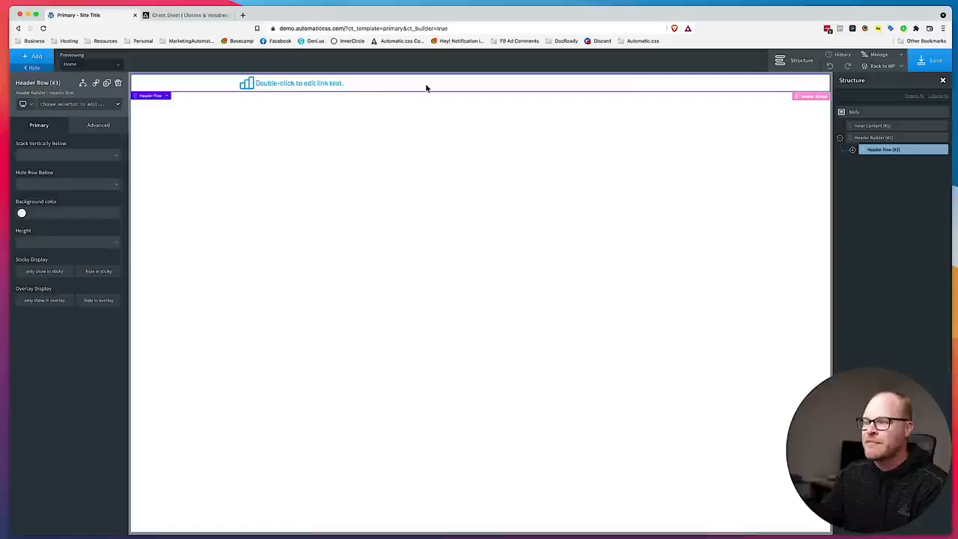
left_click(310, 87)
double_click(334, 87)
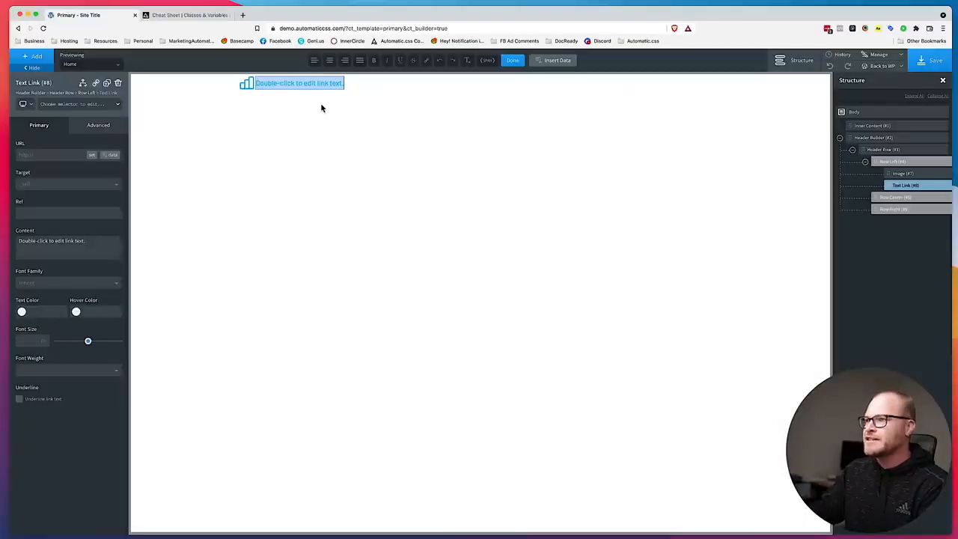
type("Github")
Duplicate the Github link and change the copy's text to "Sign In".
left_click(106, 82)
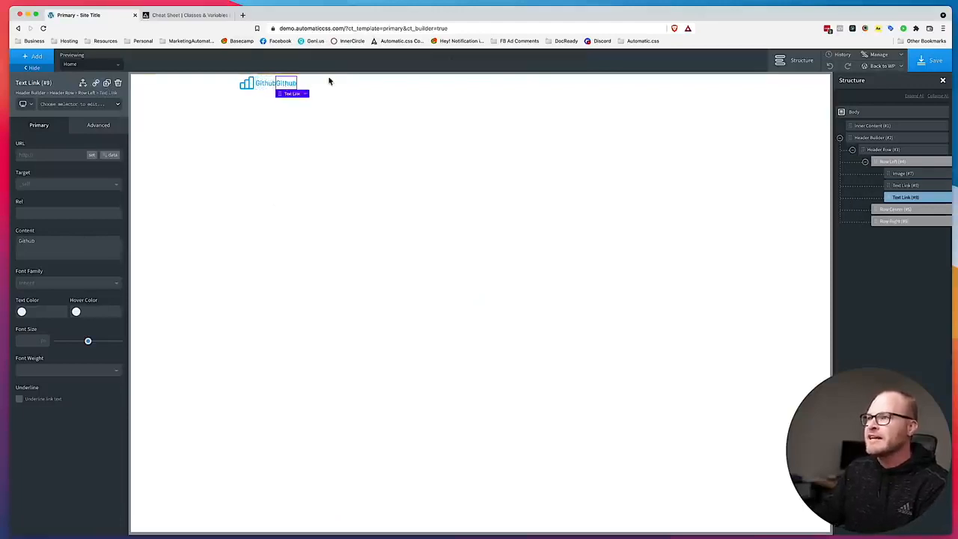
double_click(287, 83)
type("Sign in")
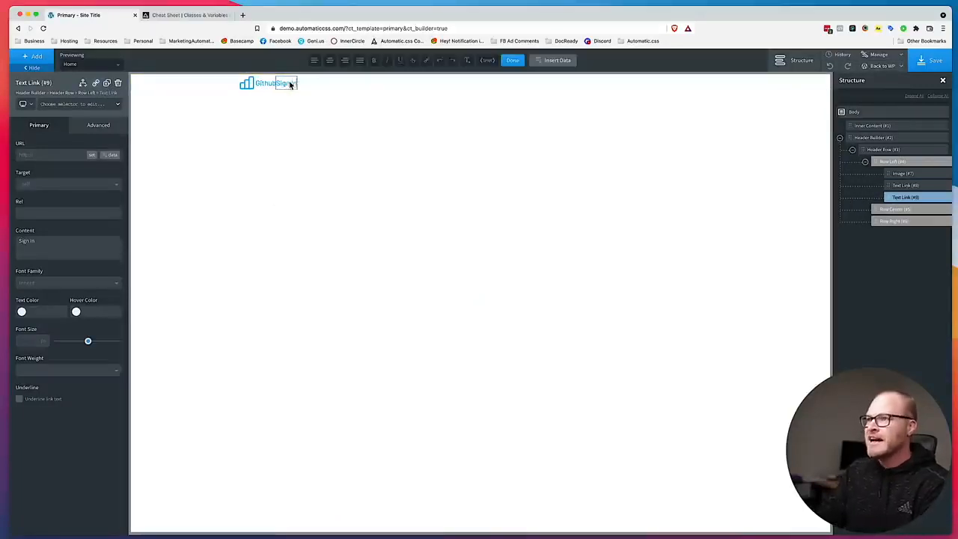
left_click(329, 84)
Move the Github and Sign In links into the header's Row Right in the structure tree.
left_click(791, 67)
left_click(791, 68)
mouse_move(890, 193)
left_mouse_down()
mouse_move(898, 216)
mouse_move(869, 201)
mouse_move(868, 217)
mouse_move(893, 211)
left_mouse_up()
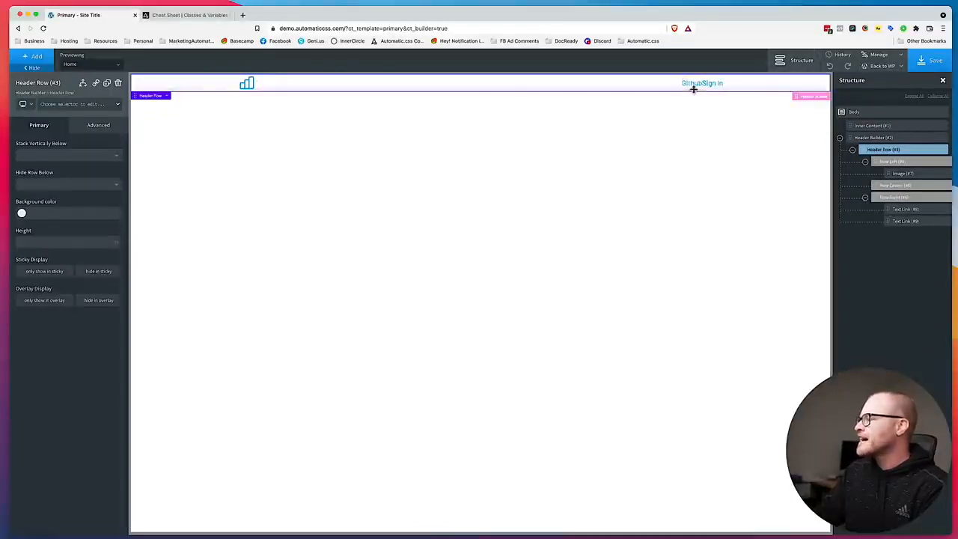
Give the Github link a new header__link class and set the class's left margin to var(--space-m).
left_click(690, 82)
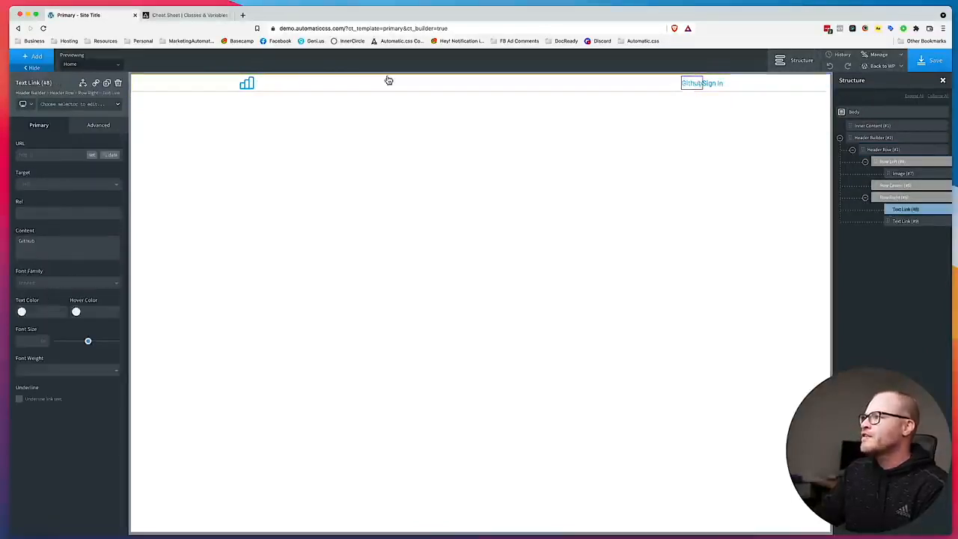
left_click(75, 107)
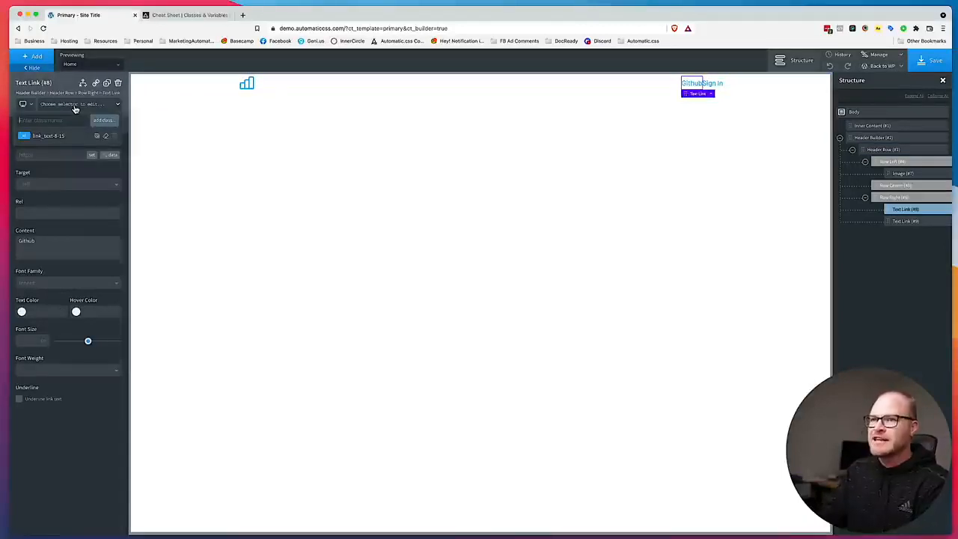
type("header__link")
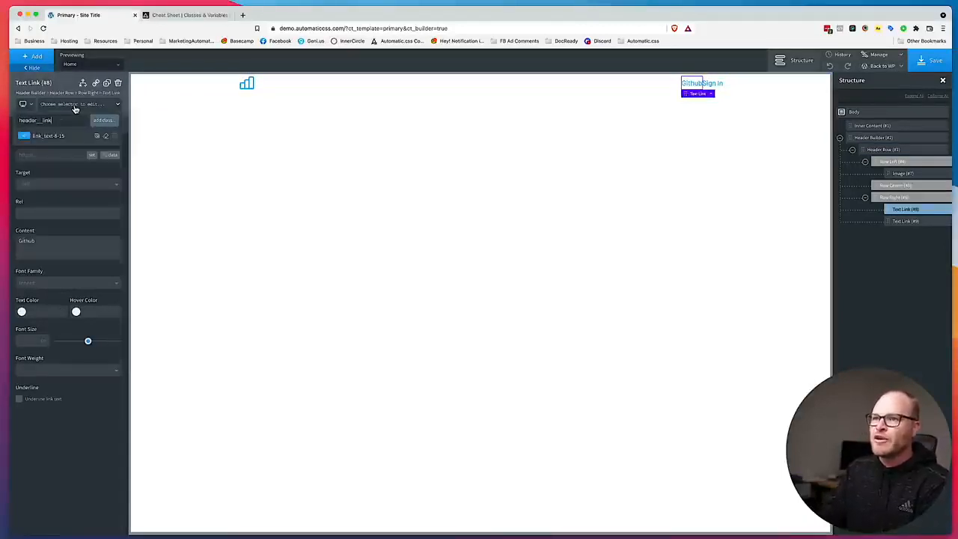
key("Return")
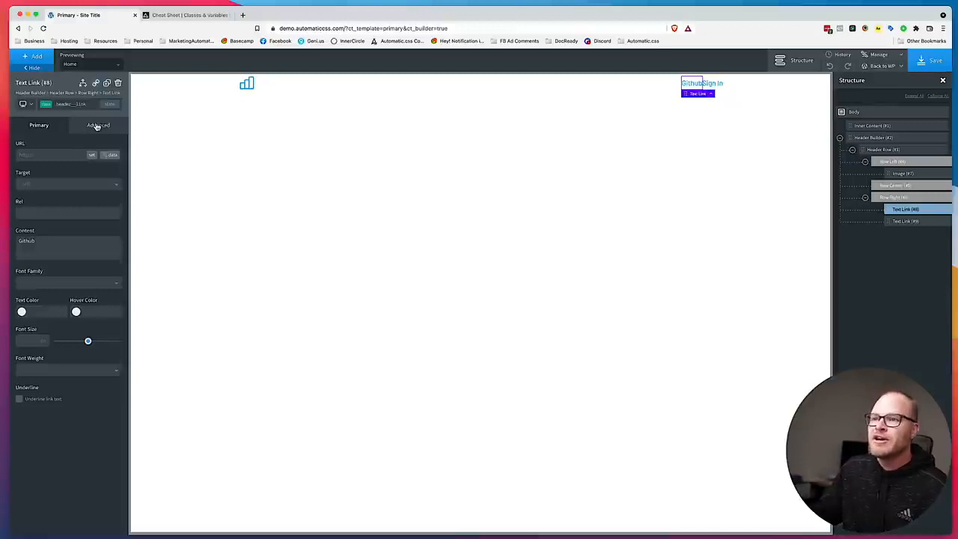
left_click(96, 126)
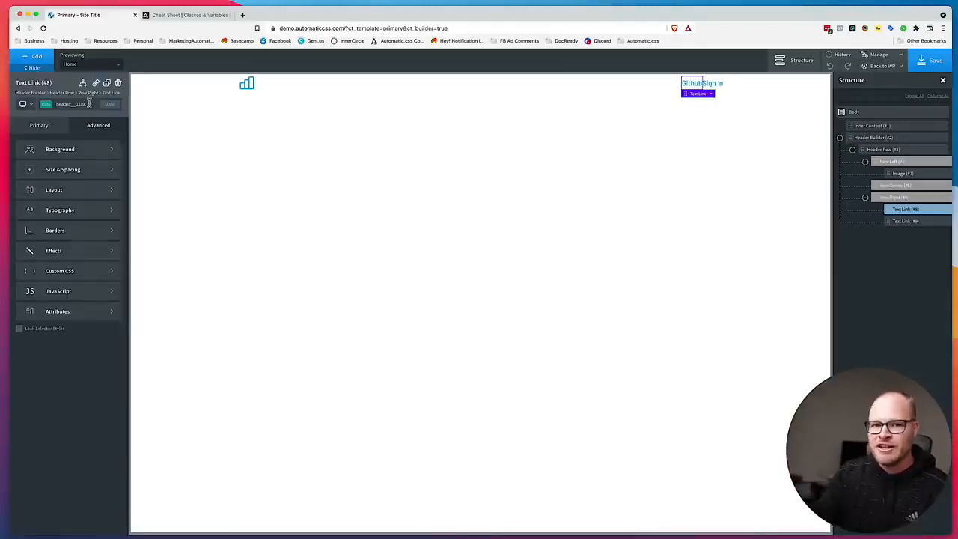
left_click(70, 169)
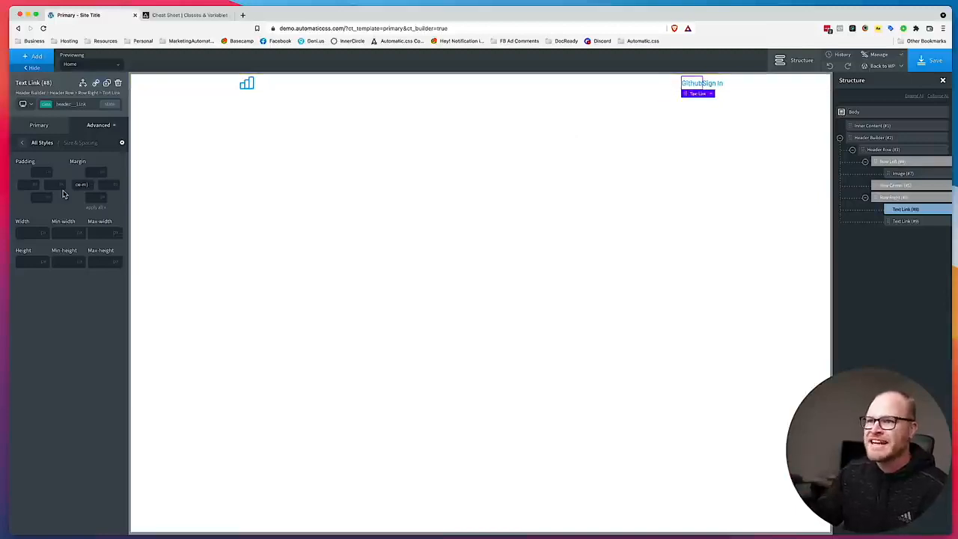
Apply the existing header__link class to the Sign In link.
left_click(711, 83)
left_click(68, 105)
type("header")
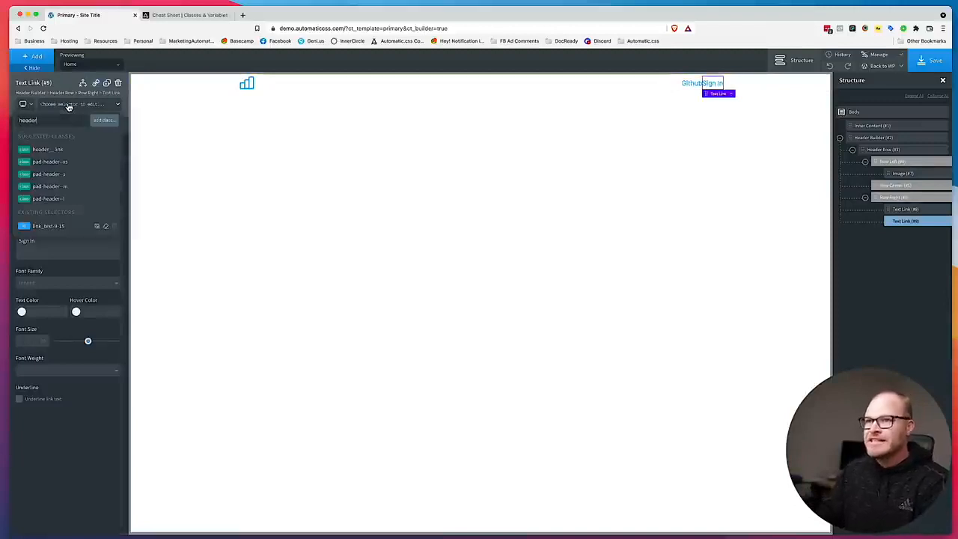
left_click(61, 151)
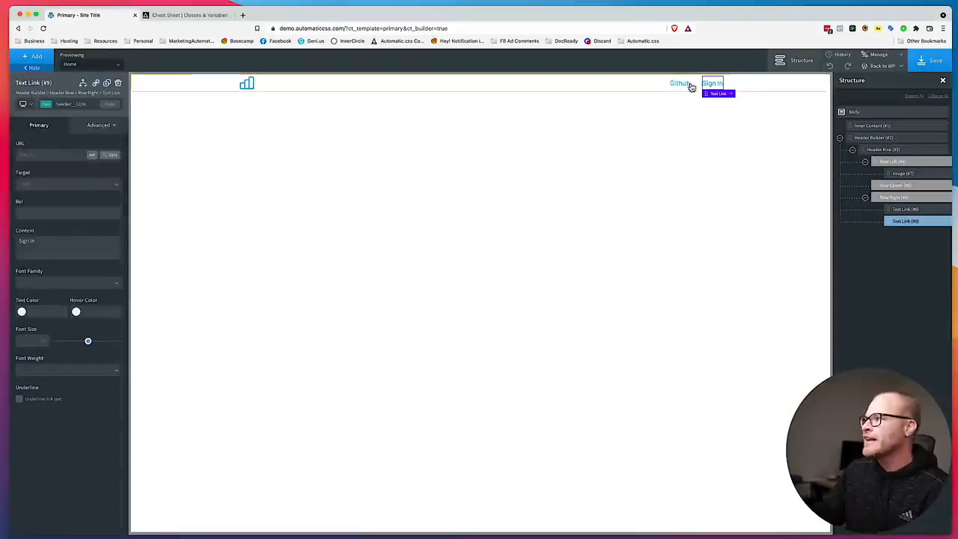
Filter the Automatic.css cheat sheet by the Margin category and Variables type, and highlight the var(--space-m) entry.
left_click(208, 15)
scroll(309, 169, "up", 20)
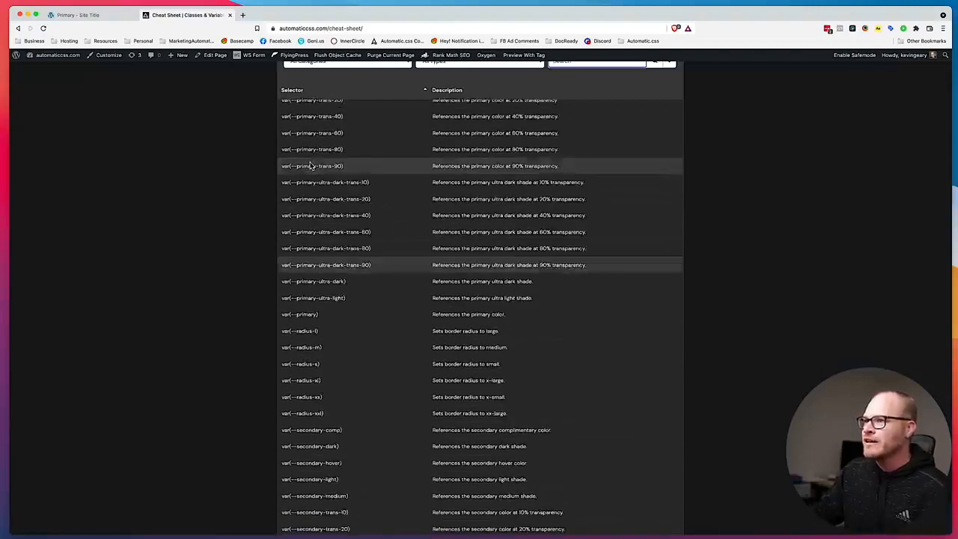
scroll(318, 168, "up", 20)
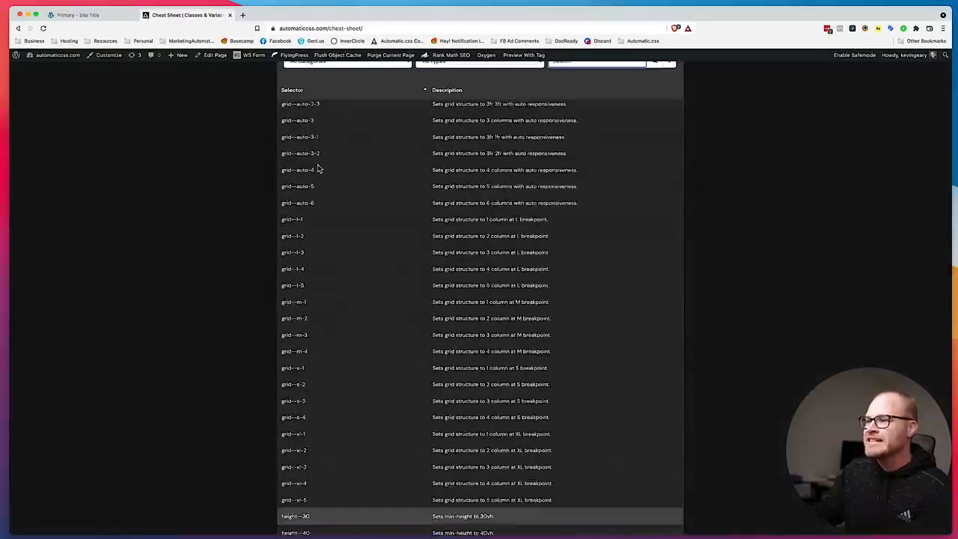
scroll(317, 169, "up", 10)
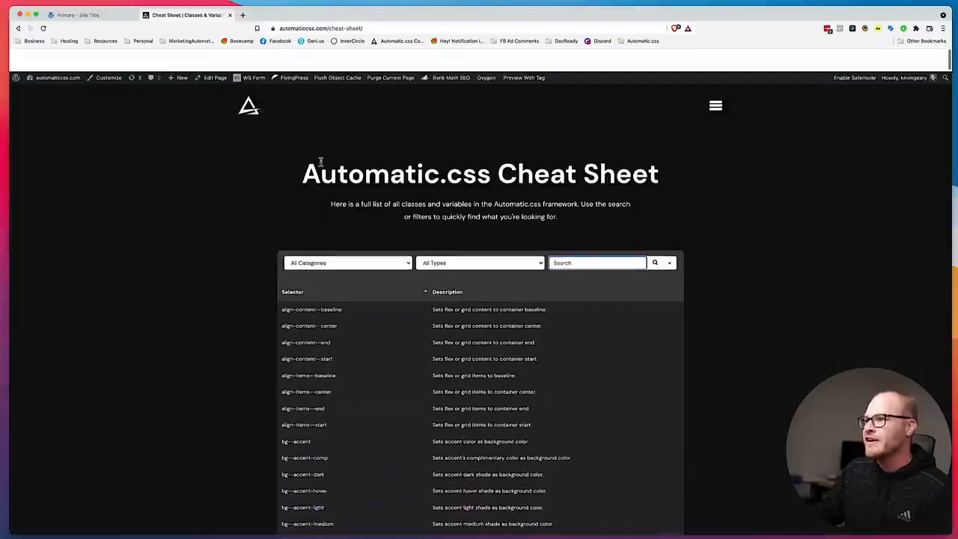
left_click(352, 241)
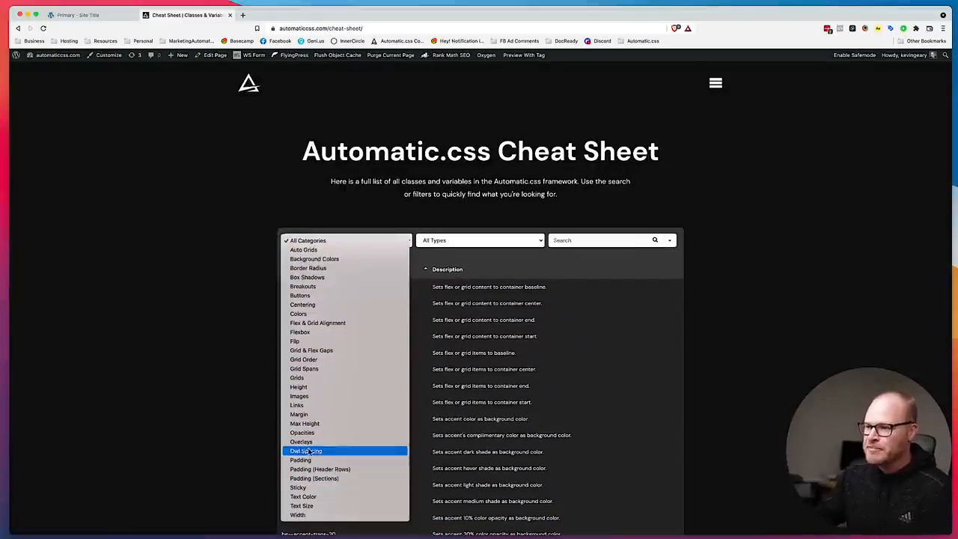
left_click(310, 415)
left_click(442, 240)
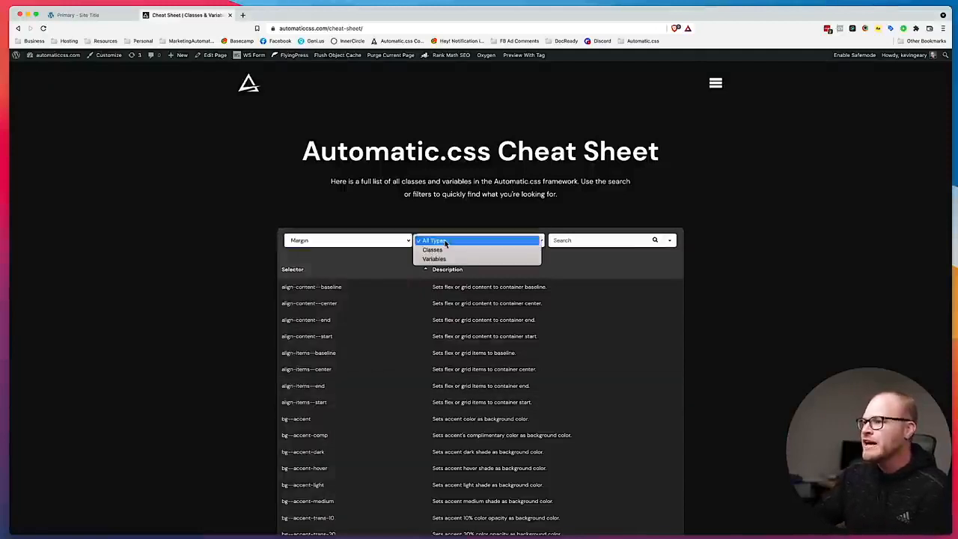
left_click(437, 258)
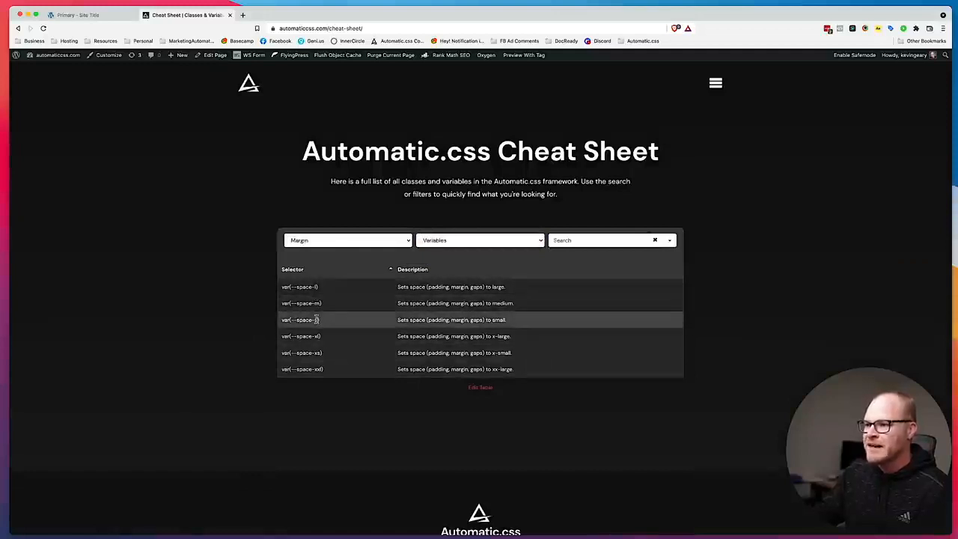
left_click_drag(324, 303, 281, 304)
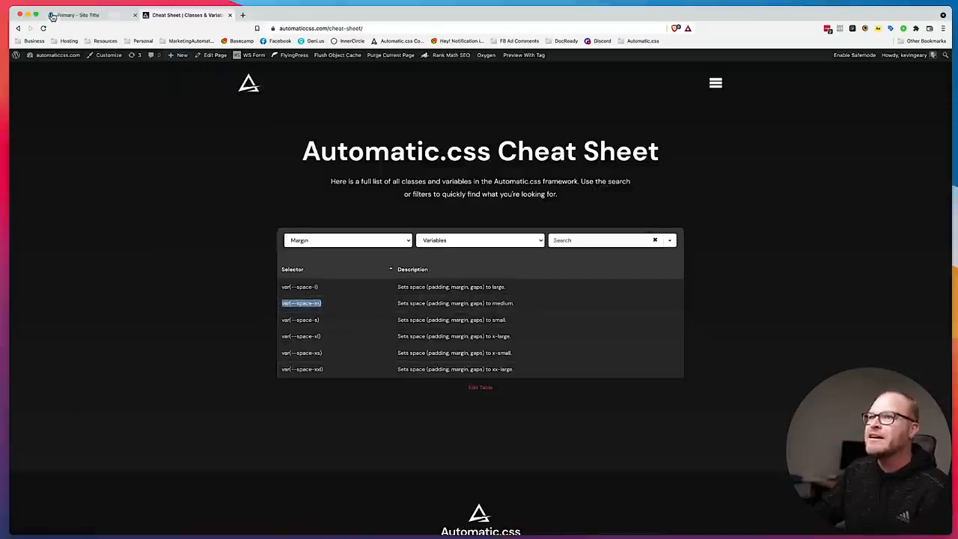
Return to the builder and open the Github link's Size & Spacing settings to review the header__link margin.
key("ctrl+shift+Tab")
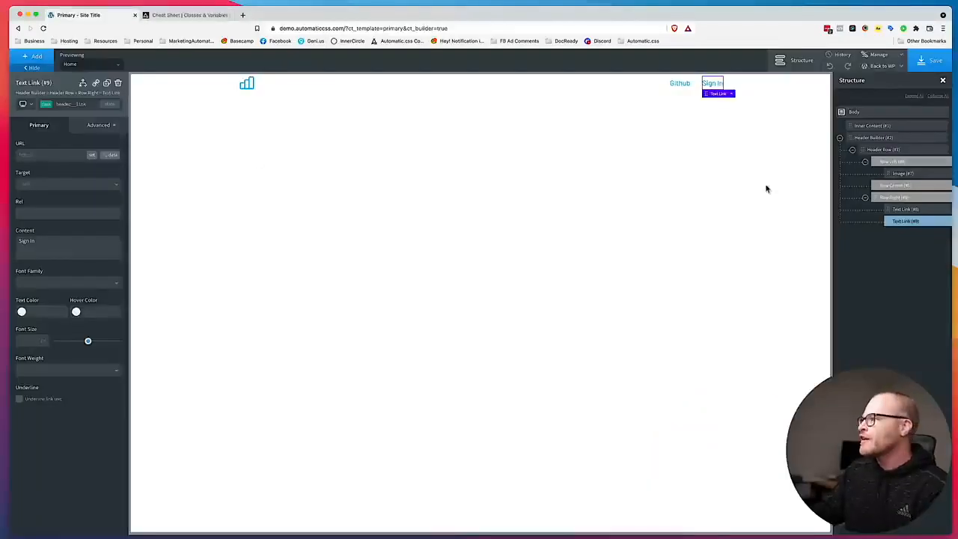
left_click(680, 84)
left_click(104, 125)
left_click(74, 165)
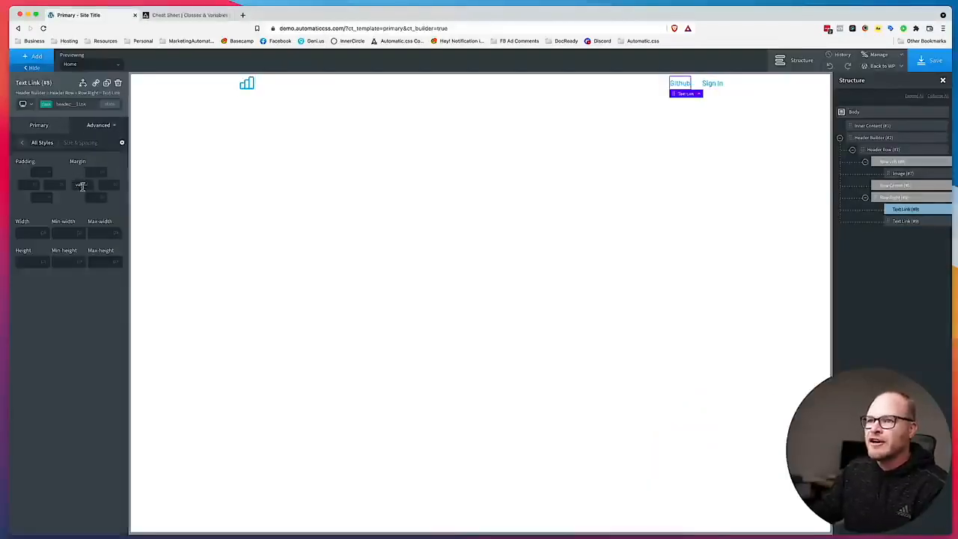
Add a first-of-type state to the Github link's header__link class, set its left margin to 0, and save.
key("super+x")
key("super+v")
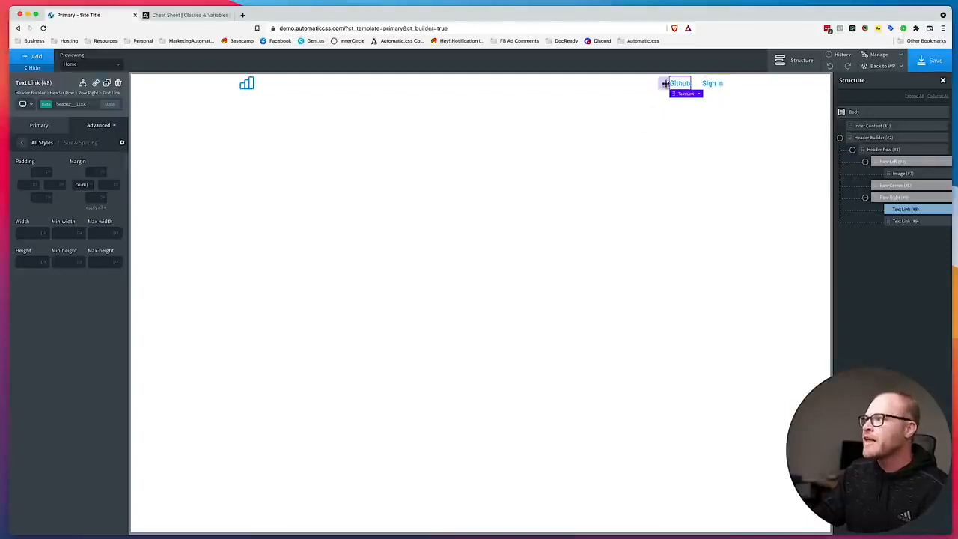
left_click(110, 105)
left_click(81, 167)
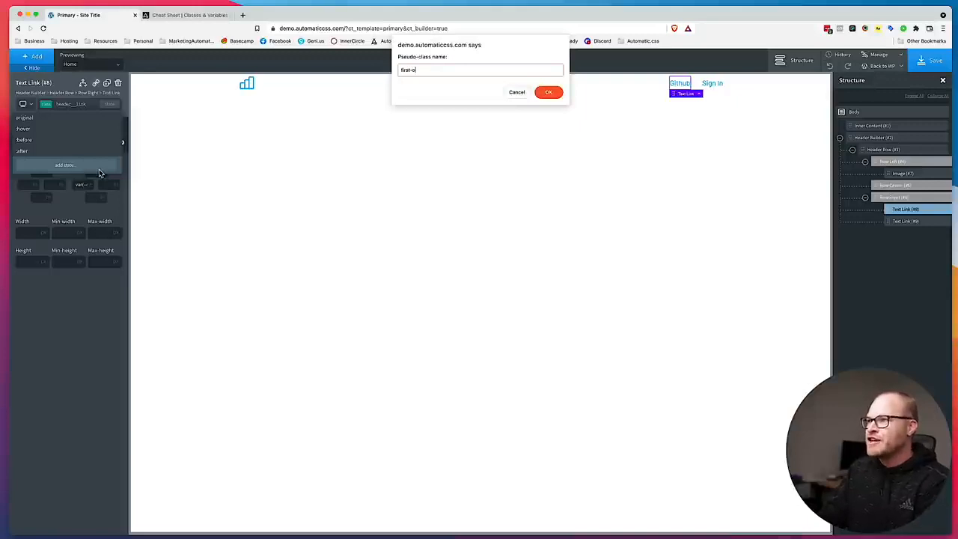
type("first-of-type")
key("Return")
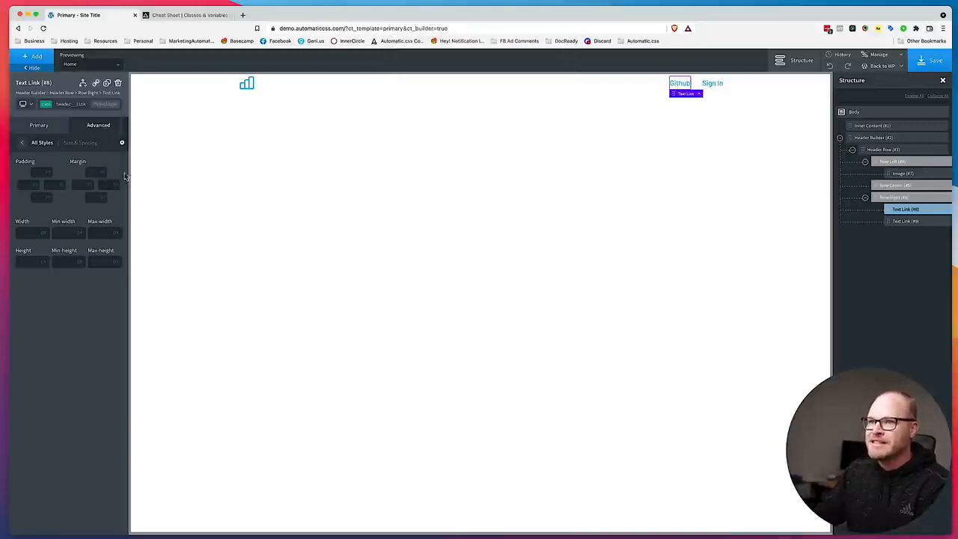
left_click(81, 187)
type("0")
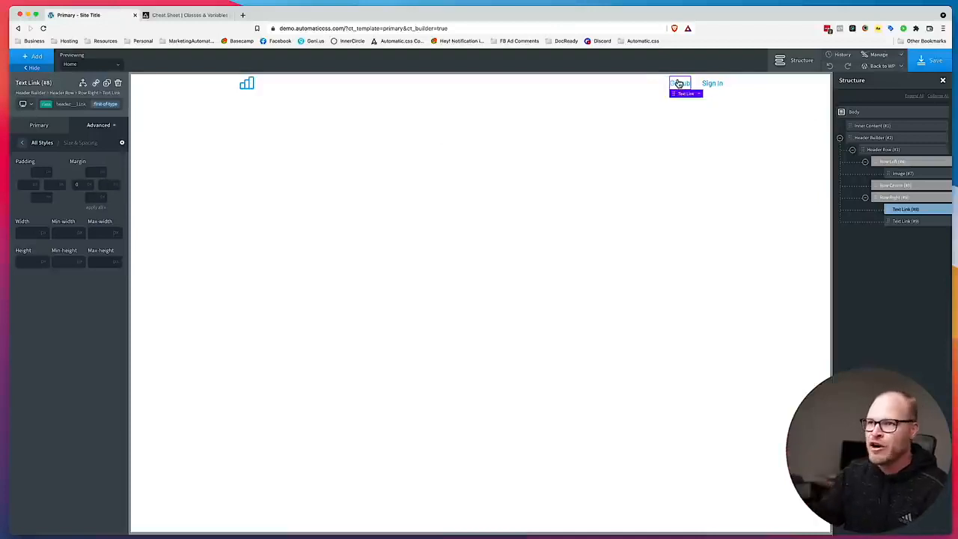
left_click(929, 61)
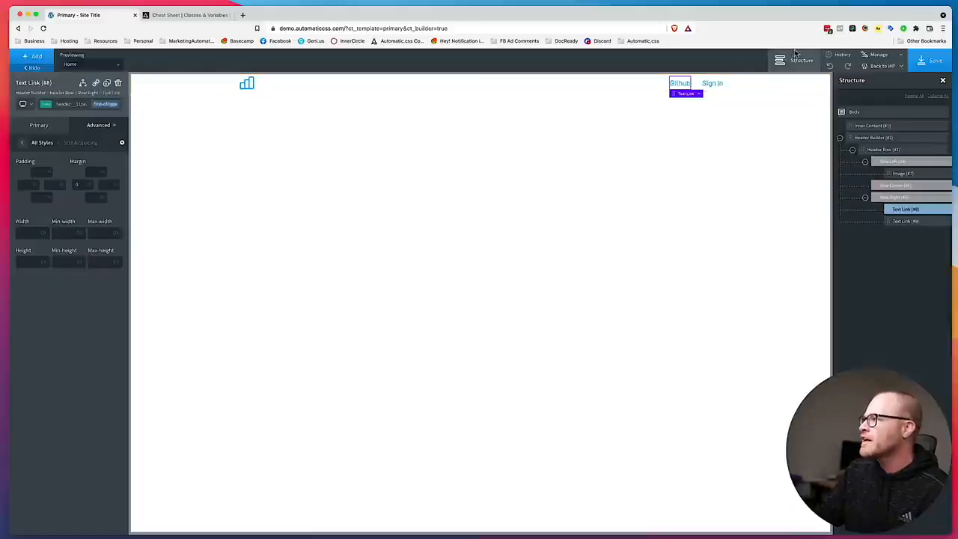
Apply the pad-header--m class to the header row and save the template.
left_click(794, 61)
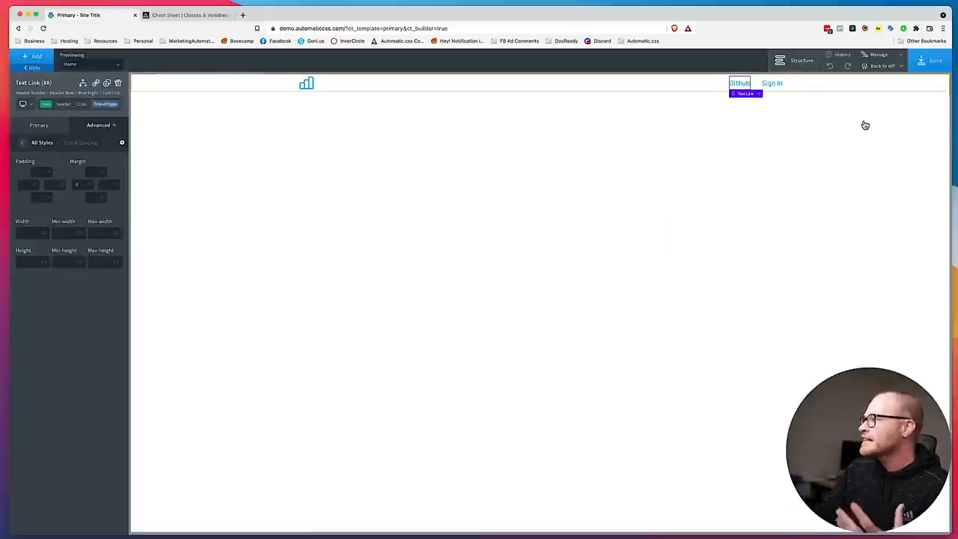
left_click(797, 65)
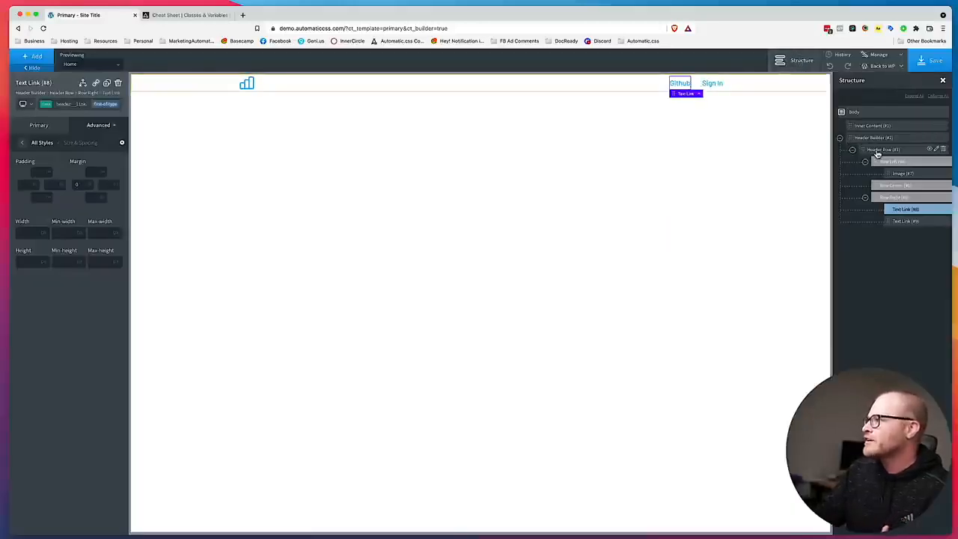
left_click(839, 138)
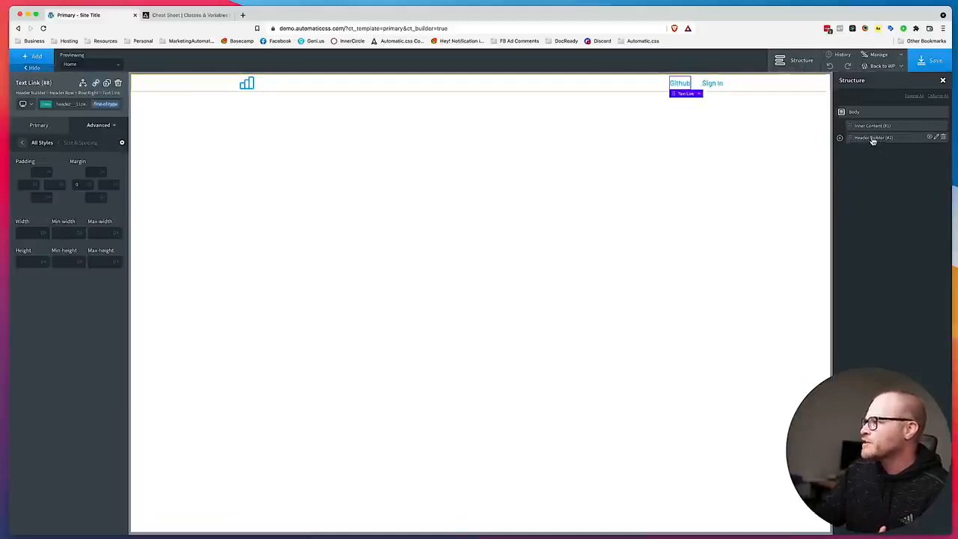
left_click(839, 138)
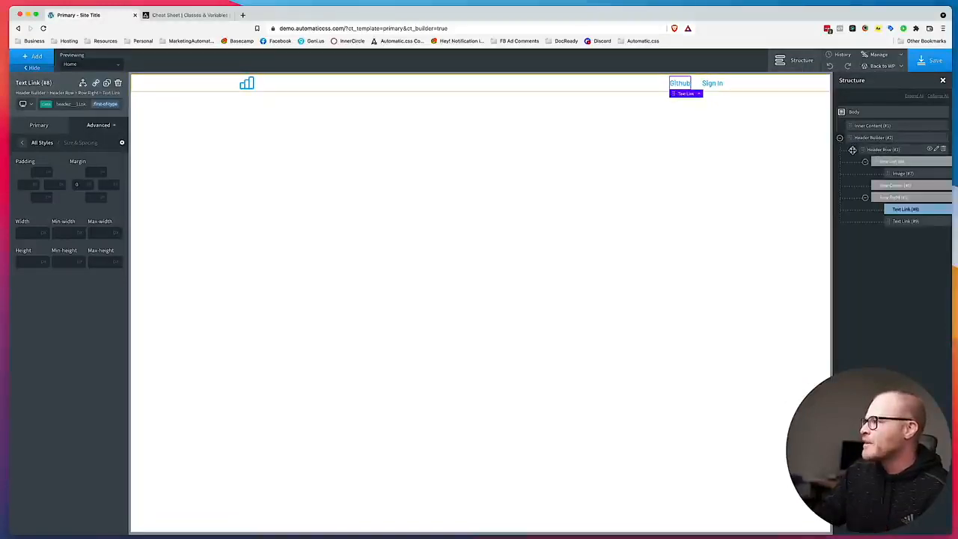
left_click(851, 149)
left_click(884, 151)
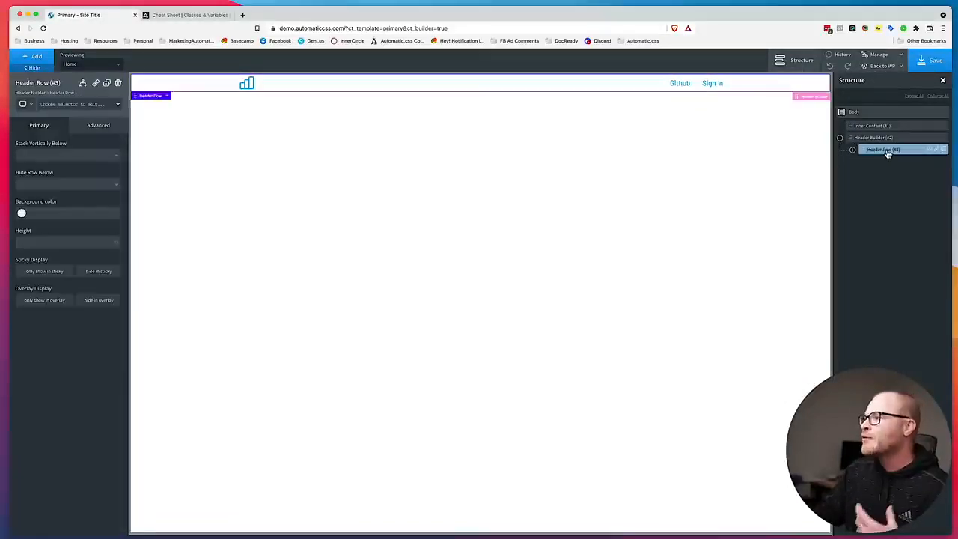
left_click(82, 105)
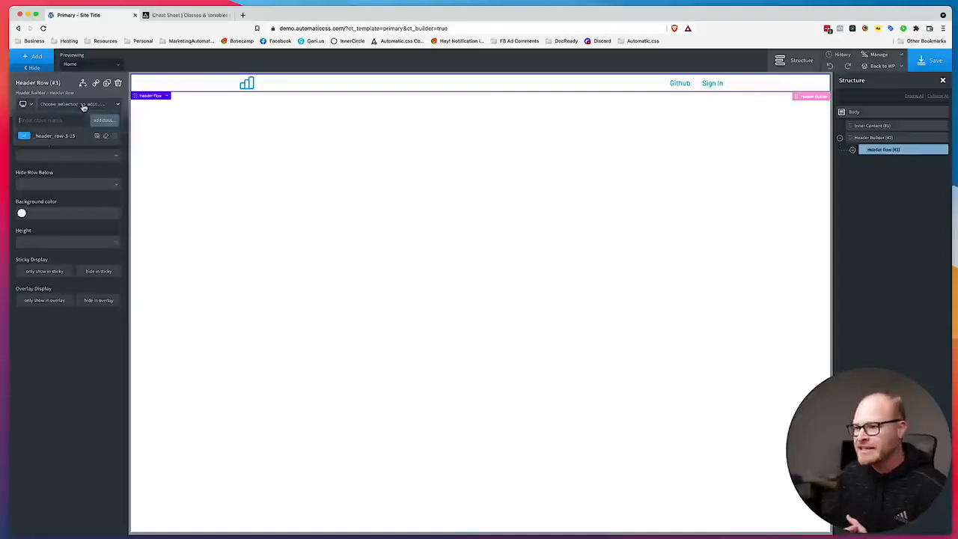
type("pad-header")
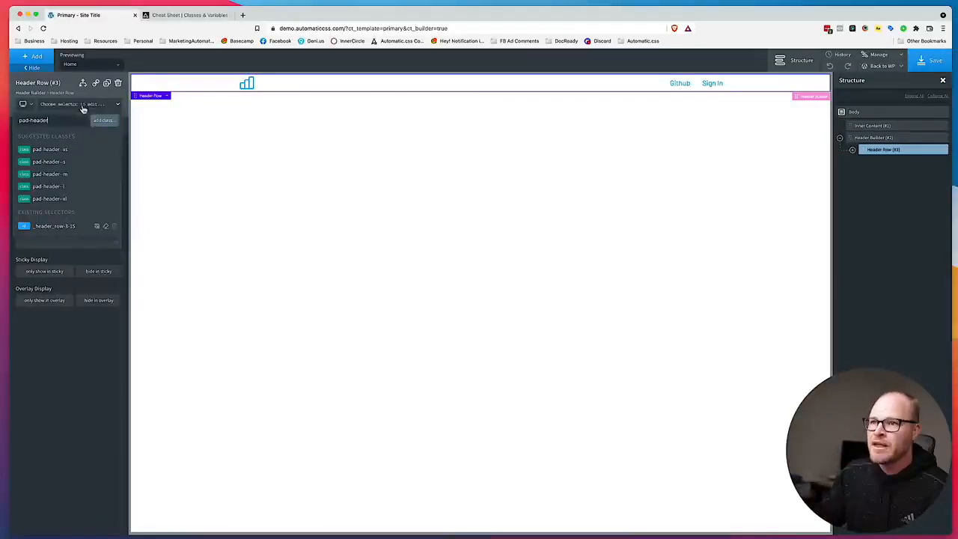
left_click(76, 180)
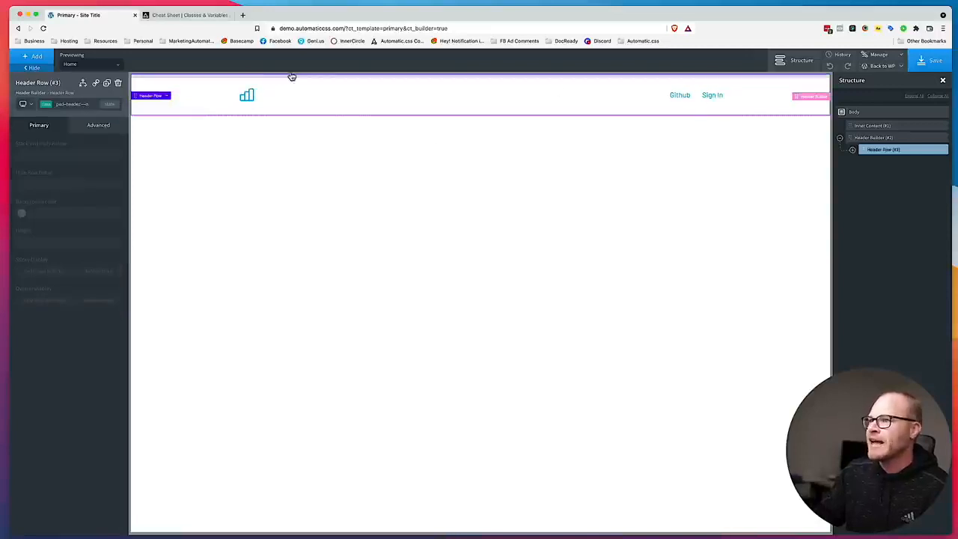
left_click(924, 63)
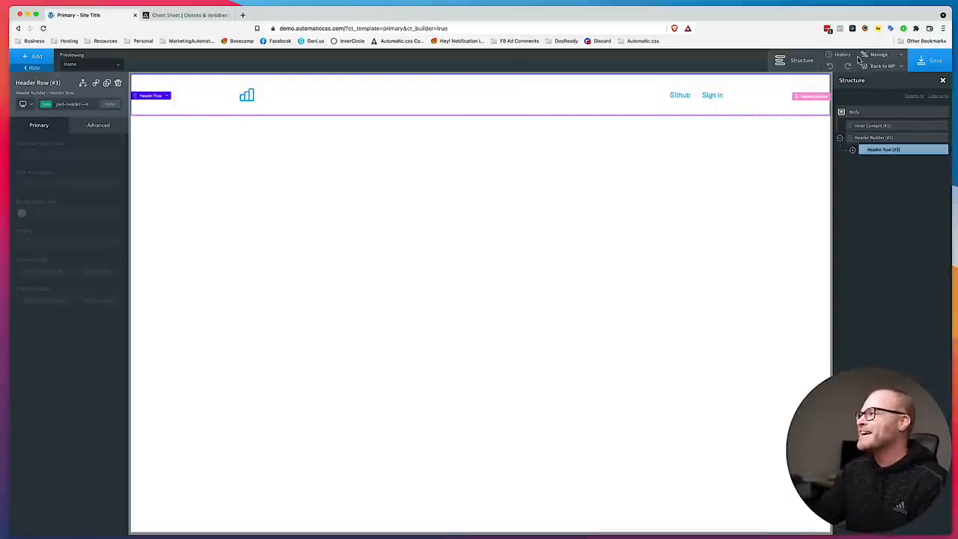
Open the site's front end from the builder and inspect the Github link's text style in the Figma design.
left_click(884, 68)
left_click(875, 92)
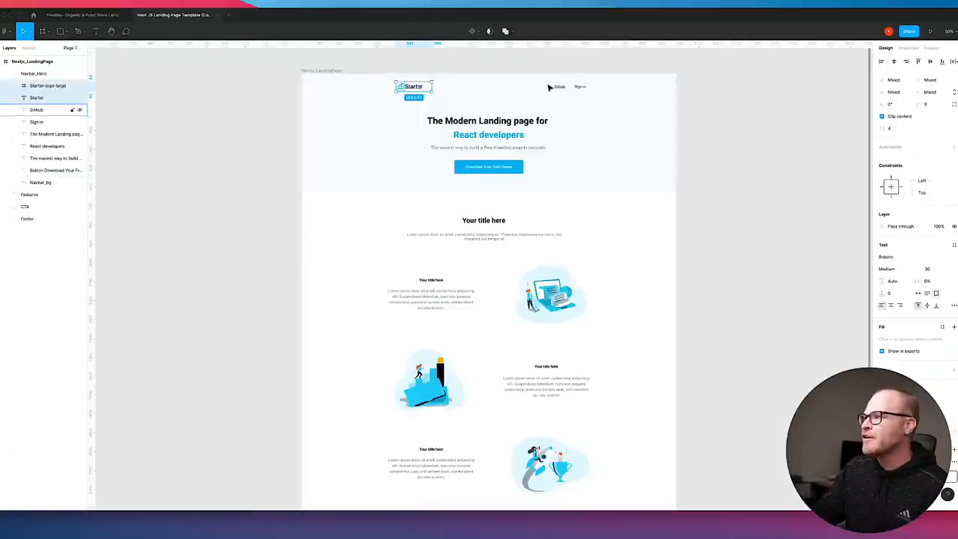
left_click(698, 110)
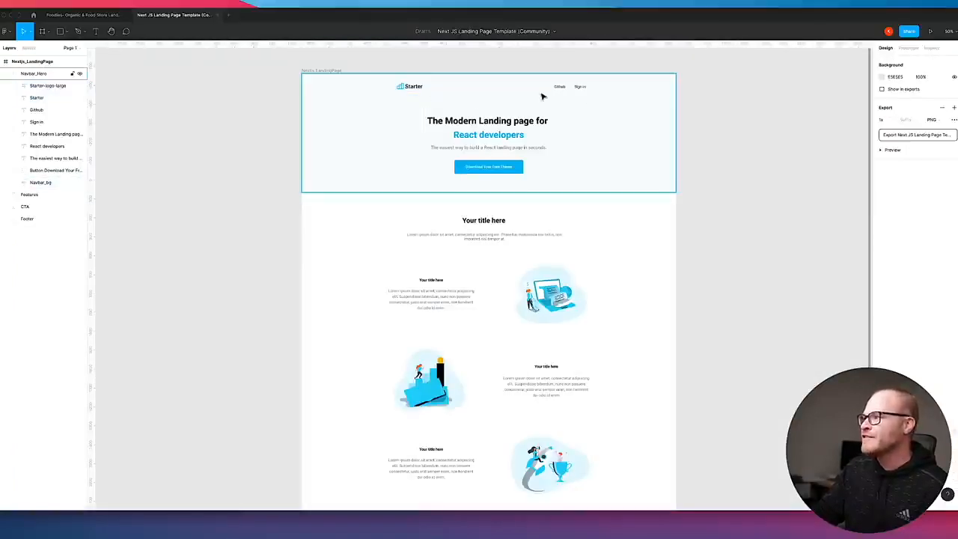
left_click(556, 88)
left_click(561, 88)
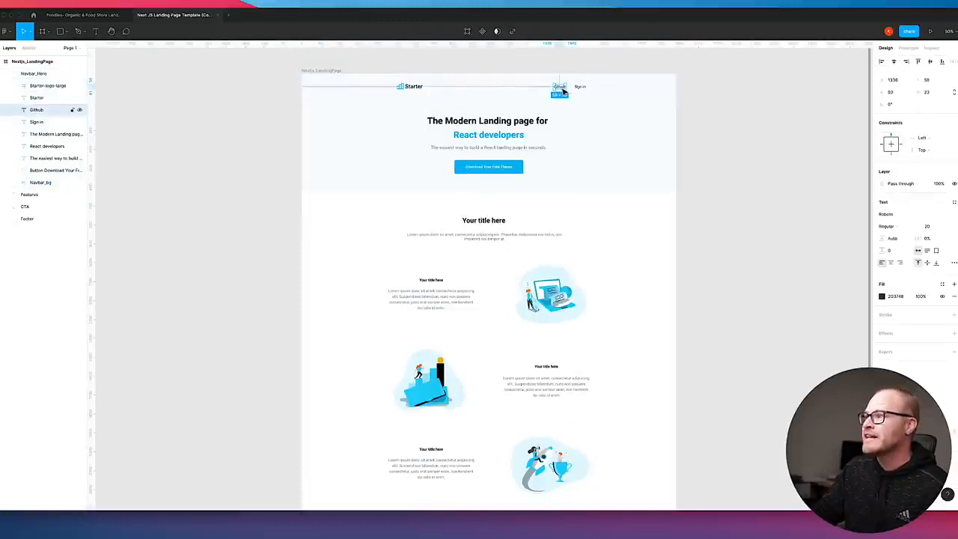
Return to the builder, set the header__link class's typography color to var(--shade-dark), and save.
left_click(129, 526)
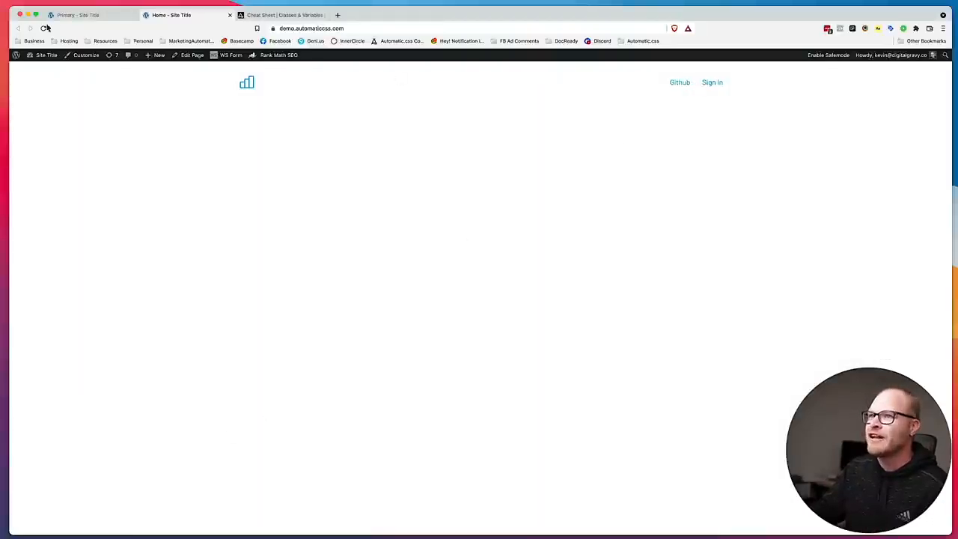
left_click(75, 15)
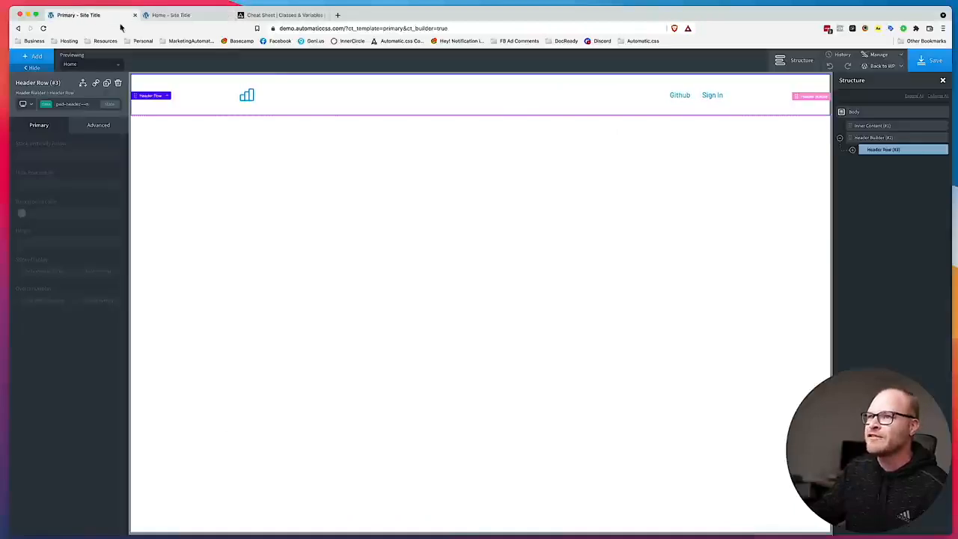
left_click(681, 96)
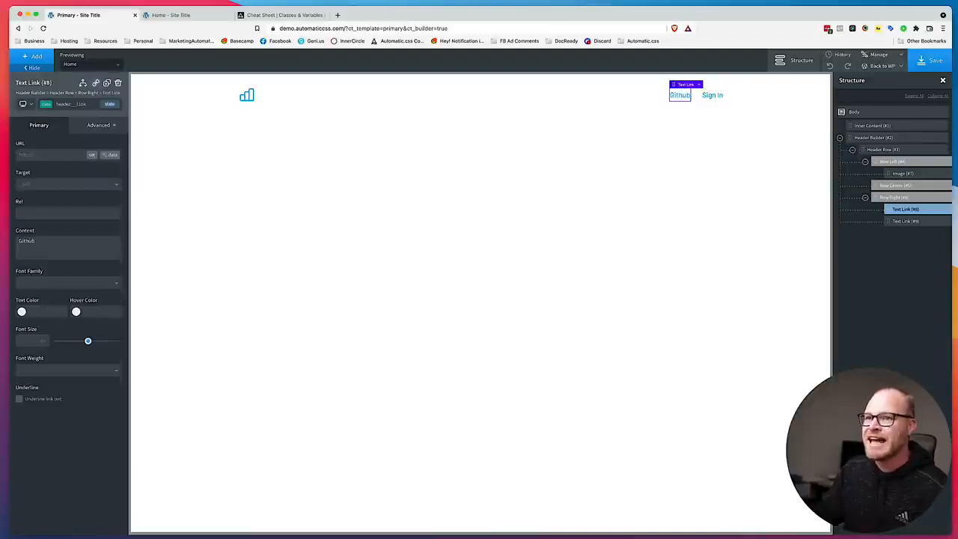
key("super+Tab")
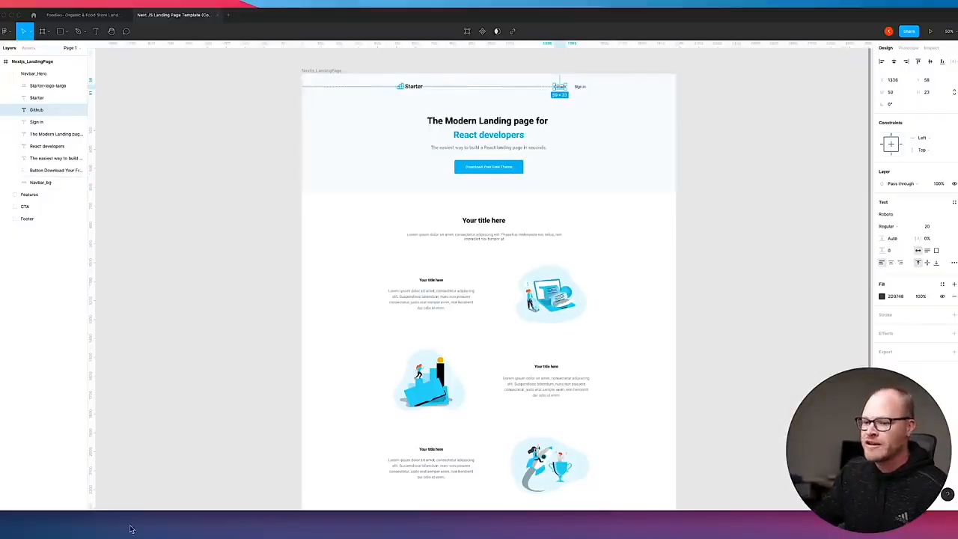
key("super+Tab")
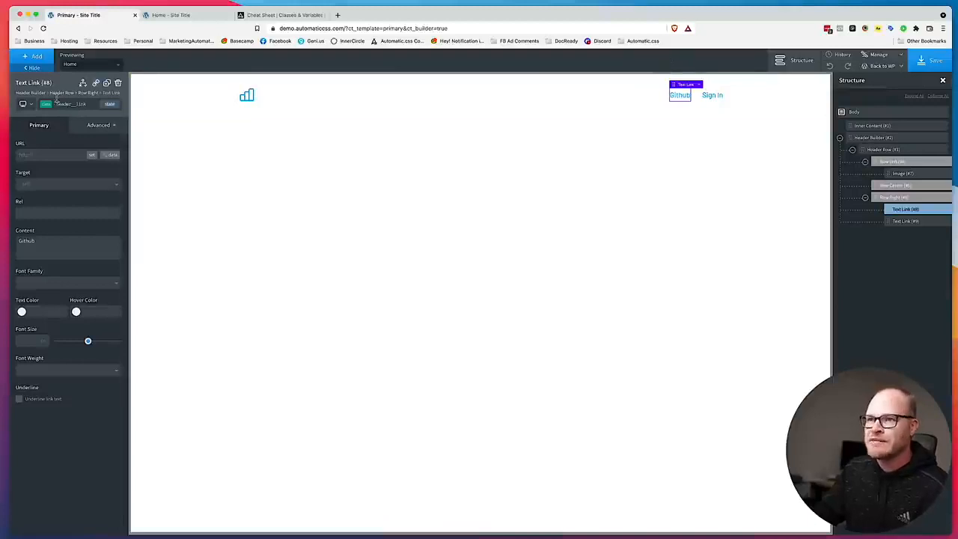
left_click(98, 125)
left_click(45, 206)
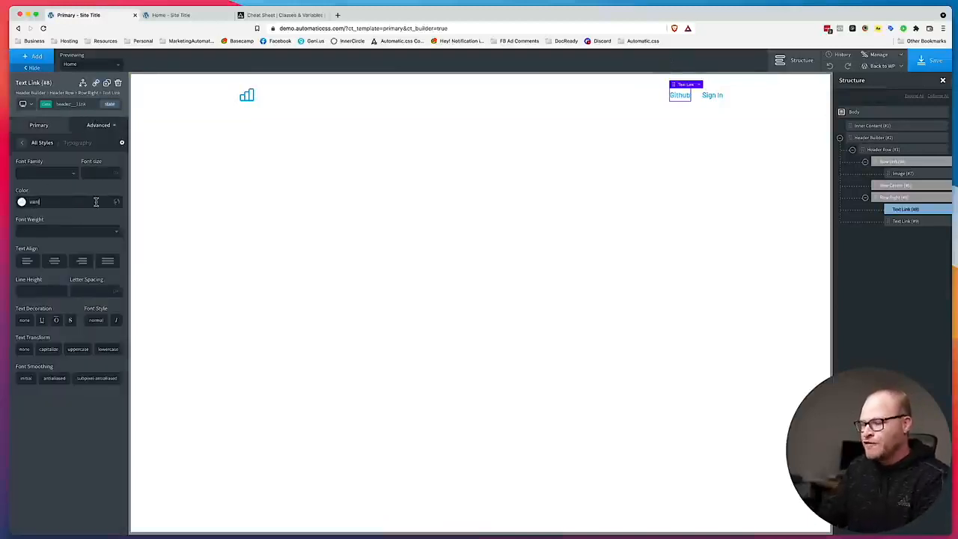
type("k)")
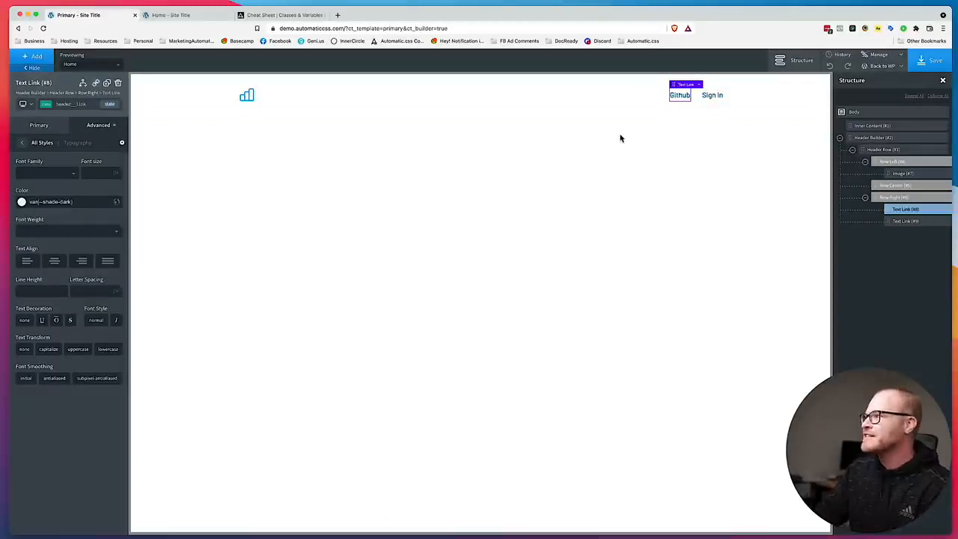
left_click(905, 66)
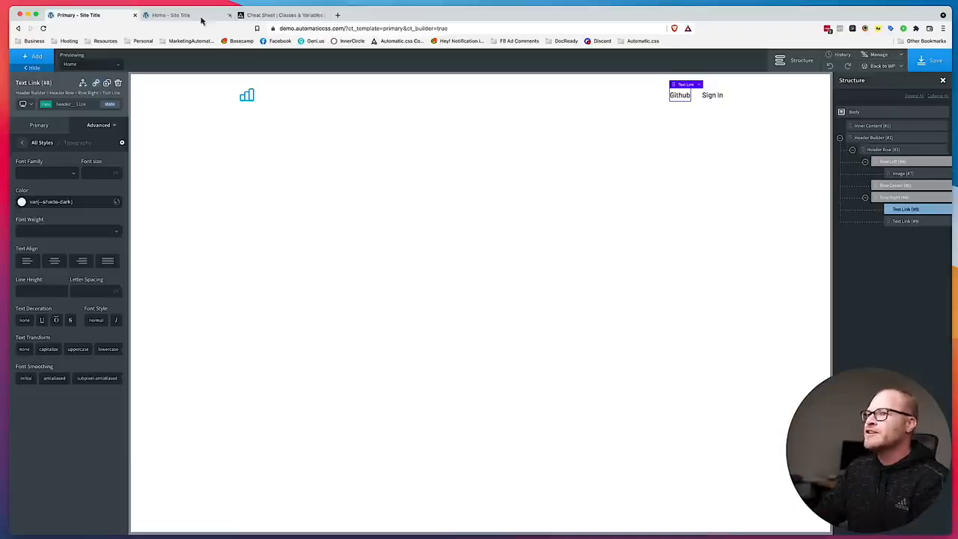
Compare the front-end header with the Figma landing page and examine the design down to its footer.
left_click(165, 15)
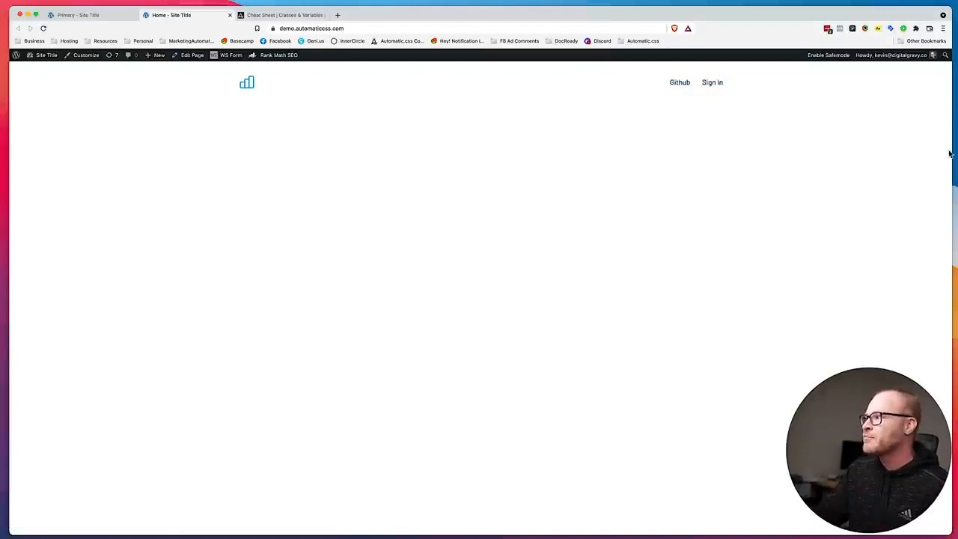
mouse_move(950, 150)
left_mouse_down()
mouse_move(194, 143)
mouse_move(953, 166)
left_mouse_up()
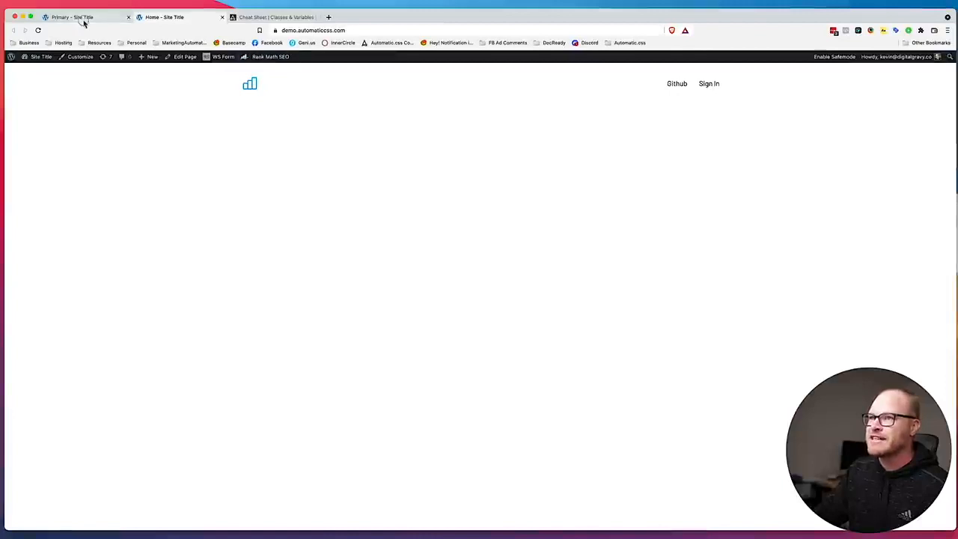
left_click(81, 18)
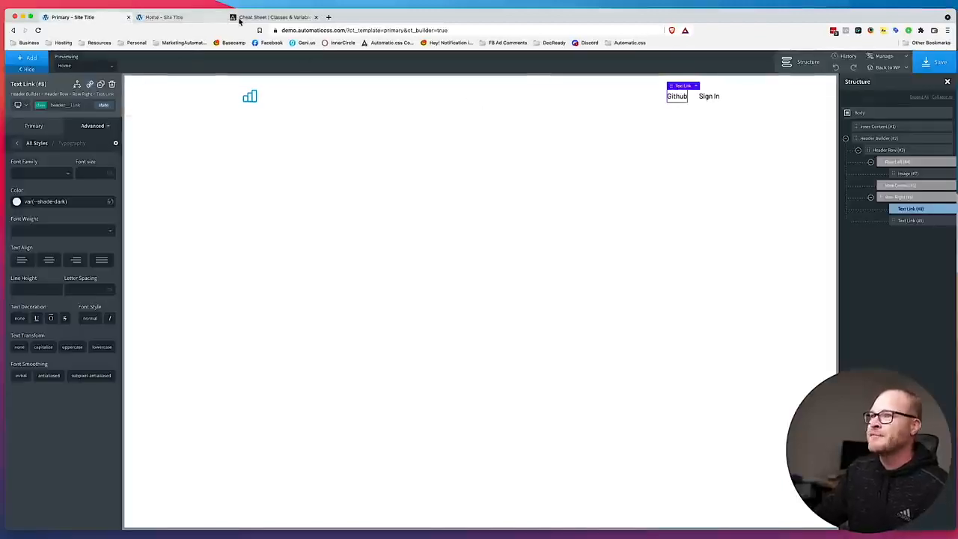
left_click(186, 21)
left_click(262, 18)
left_click(161, 21)
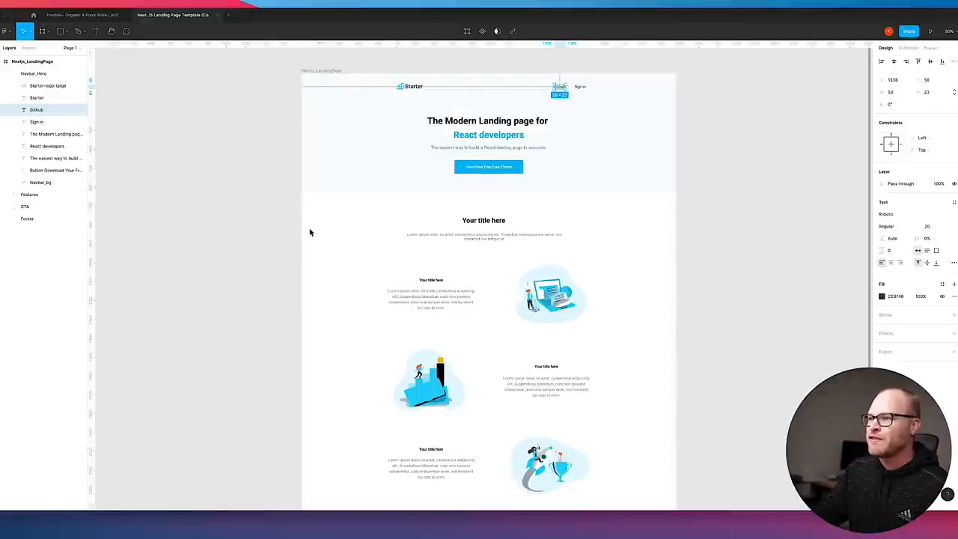
scroll(310, 232, "down", 10)
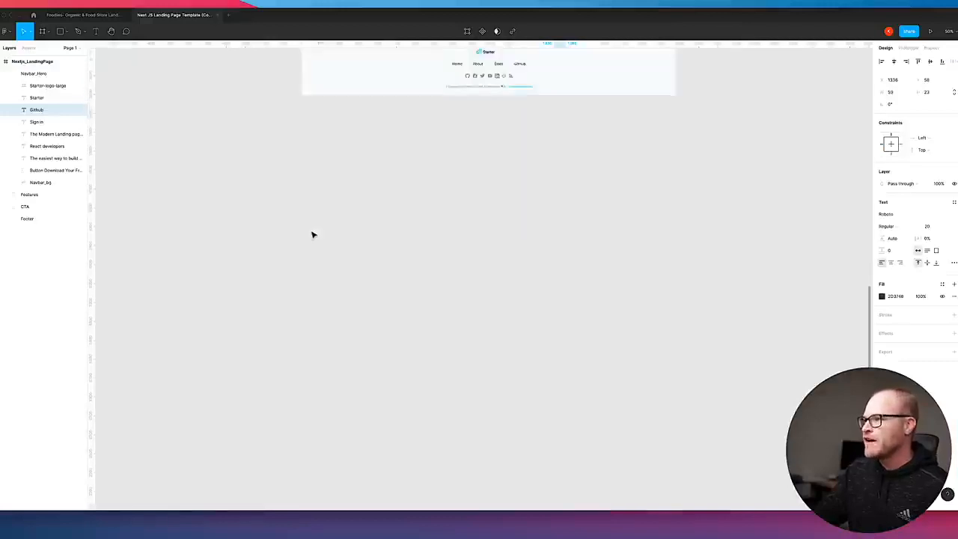
scroll(312, 235, "up", 3)
scroll(312, 234, "up", 1)
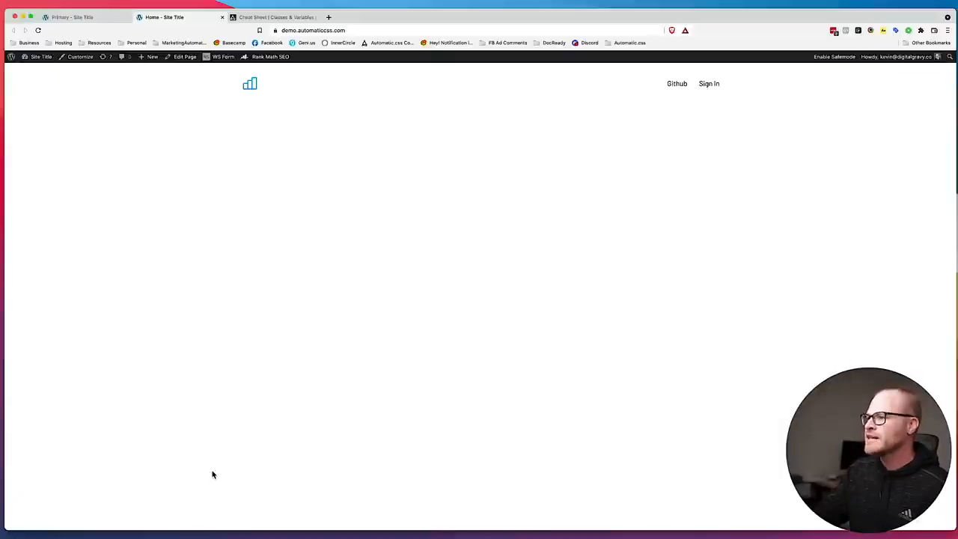
Return to the builder, add a section after the header, and set its tag to footer.
left_click(72, 17)
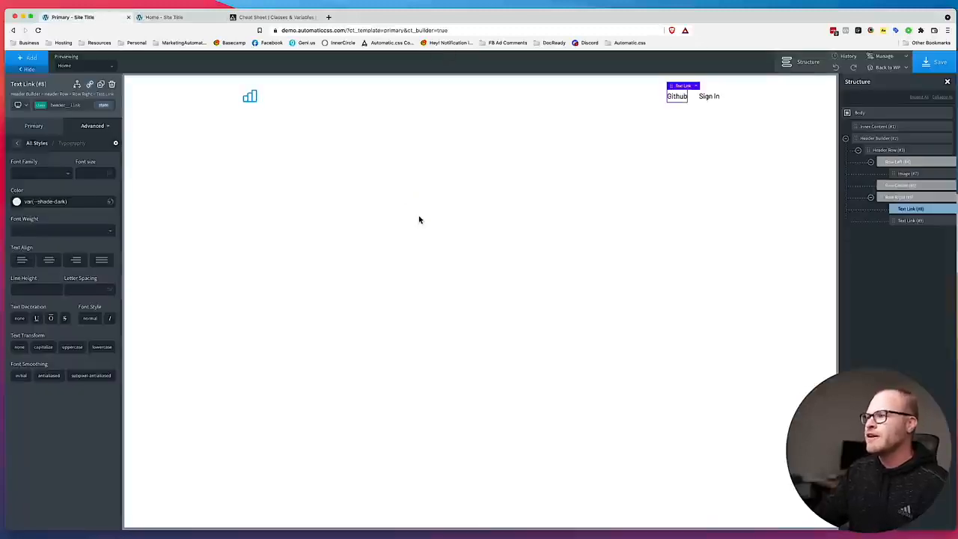
left_click(845, 138)
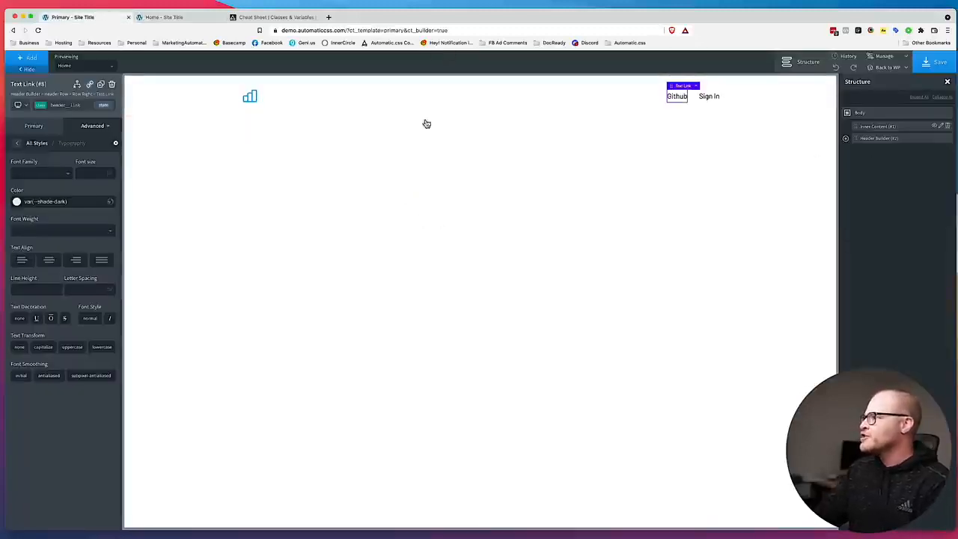
left_click(28, 57)
left_click(41, 106)
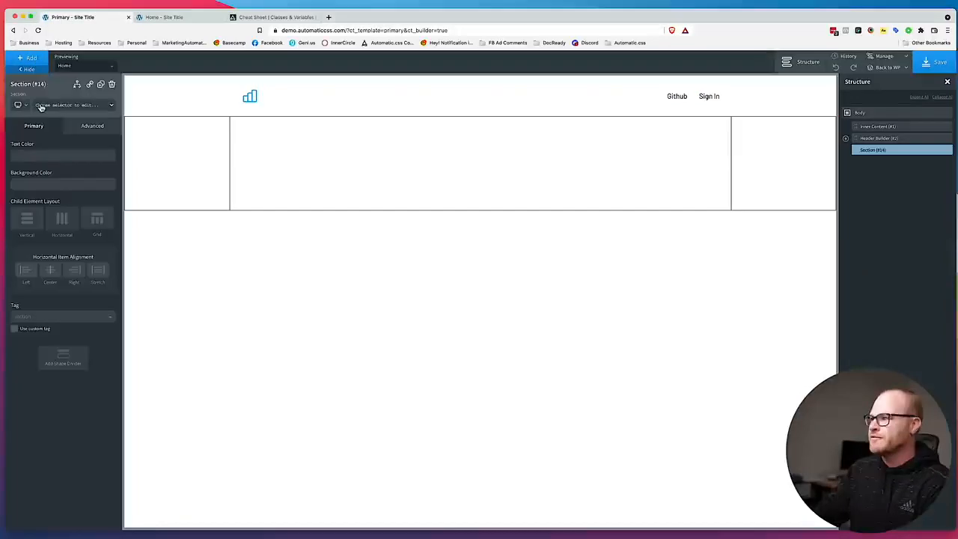
left_click(38, 317)
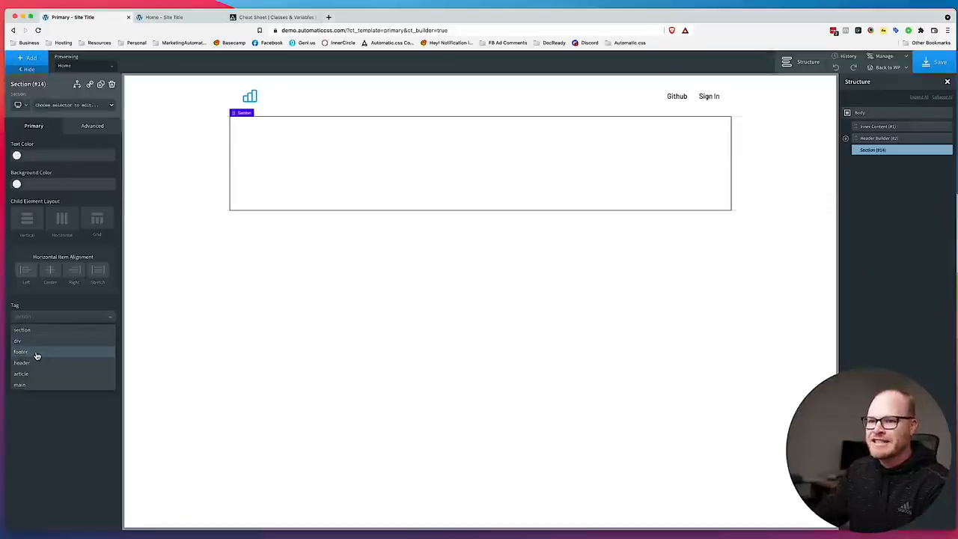
left_click(36, 355)
left_click(155, 18)
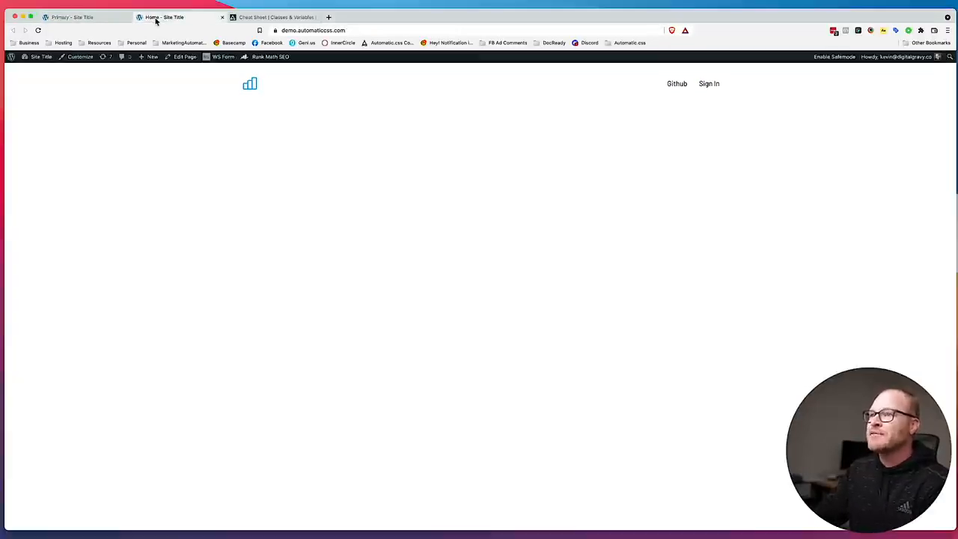
Select the footer group in the Figma design and inspect its colors and contents.
left_click(103, 18)
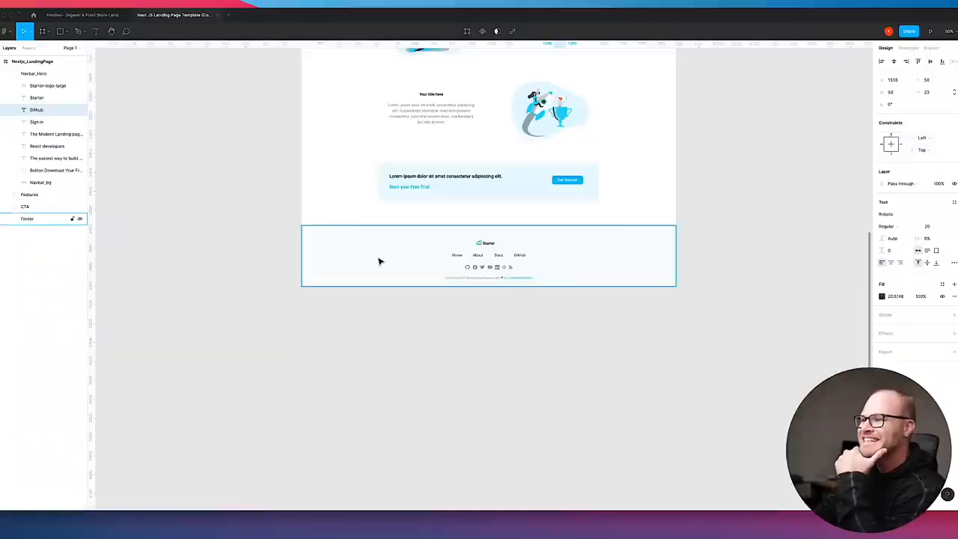
left_click(378, 261)
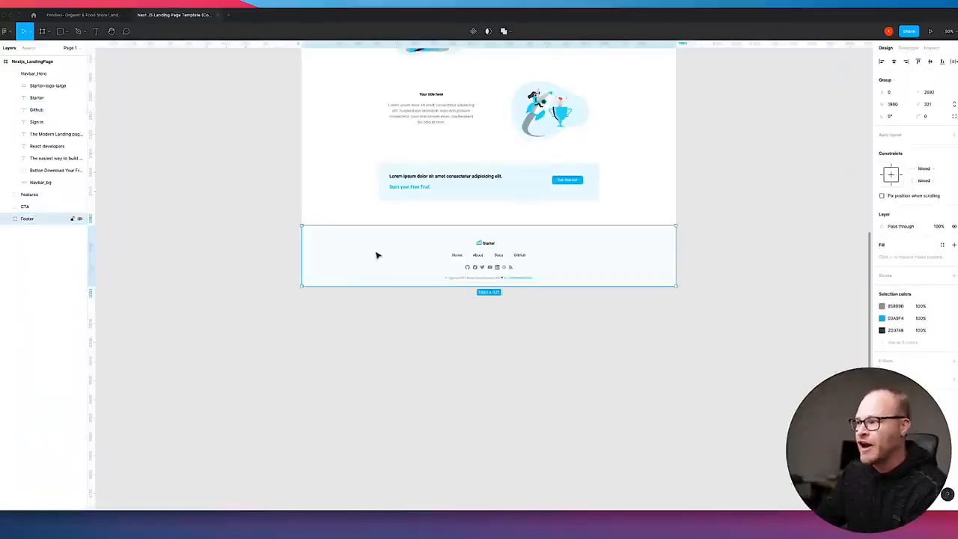
scroll(377, 255, "up", 1)
Return to the builder, add the bg--primary-ultra-light class to the footer section, and save the template.
left_click(128, 523)
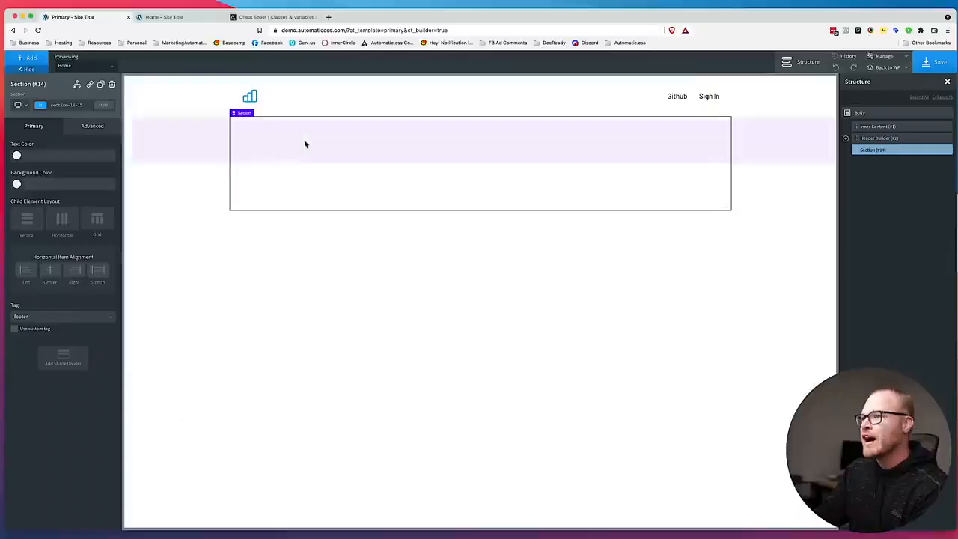
left_click(84, 105)
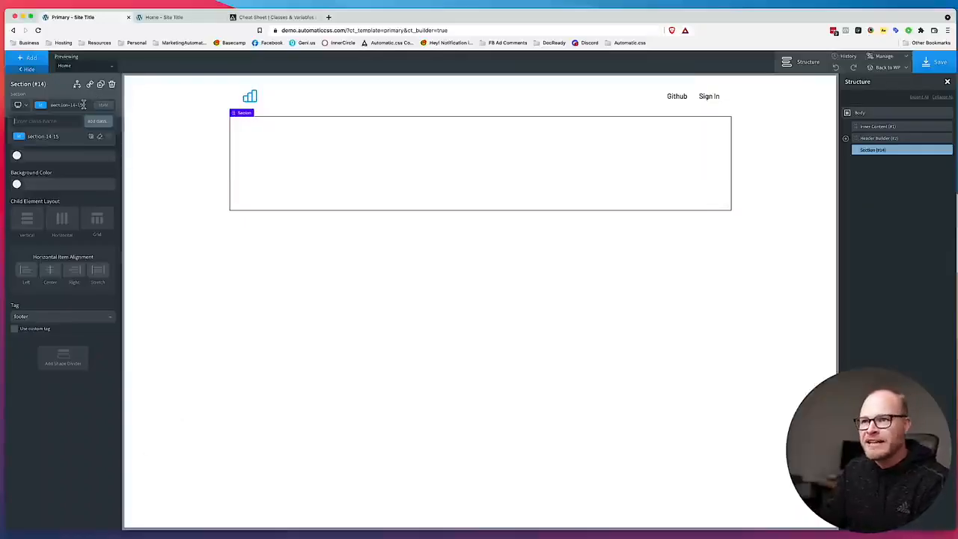
type("bg")
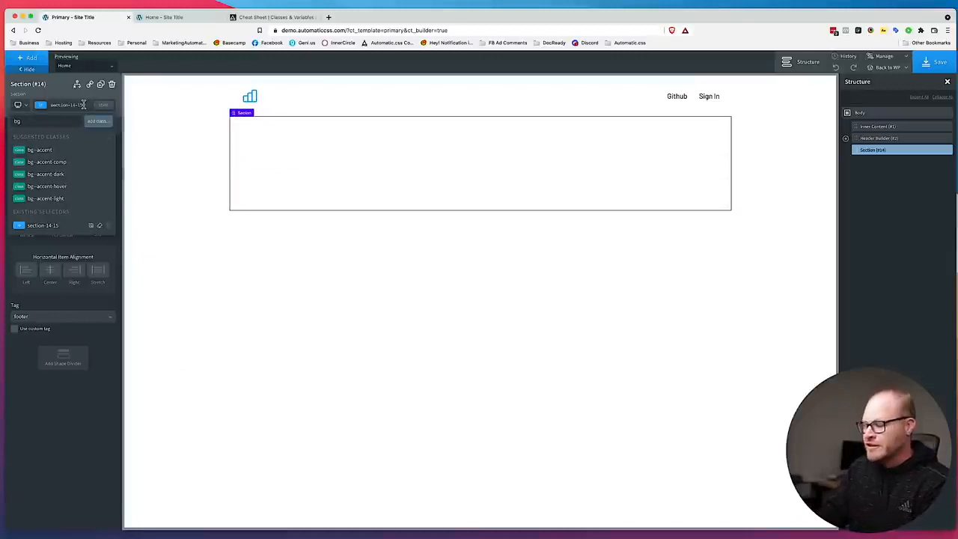
type("--primary-ultra-lig")
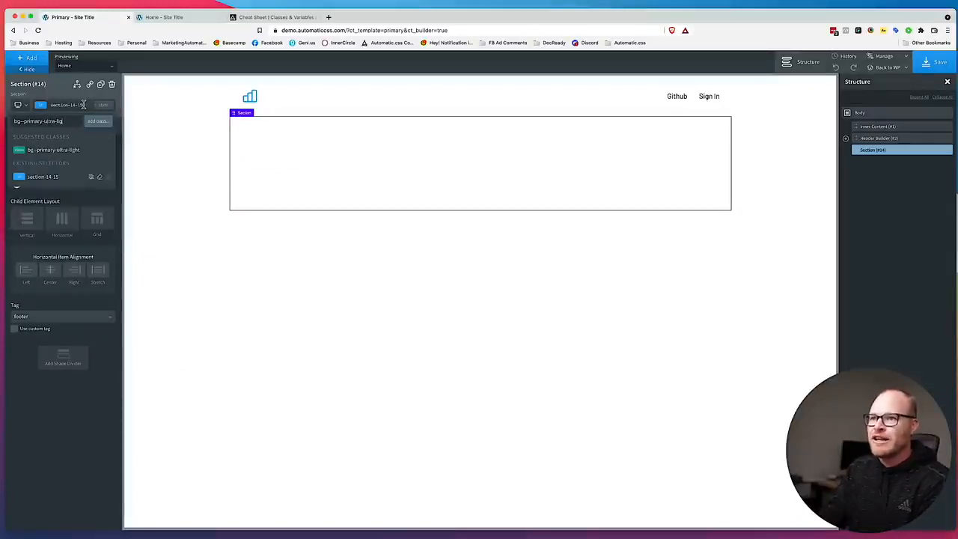
key("Return")
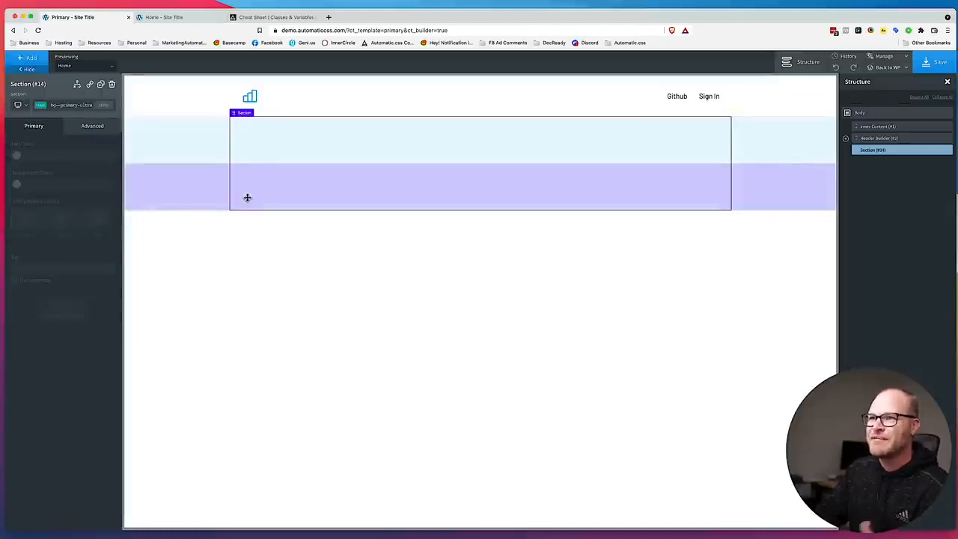
left_click(935, 62)
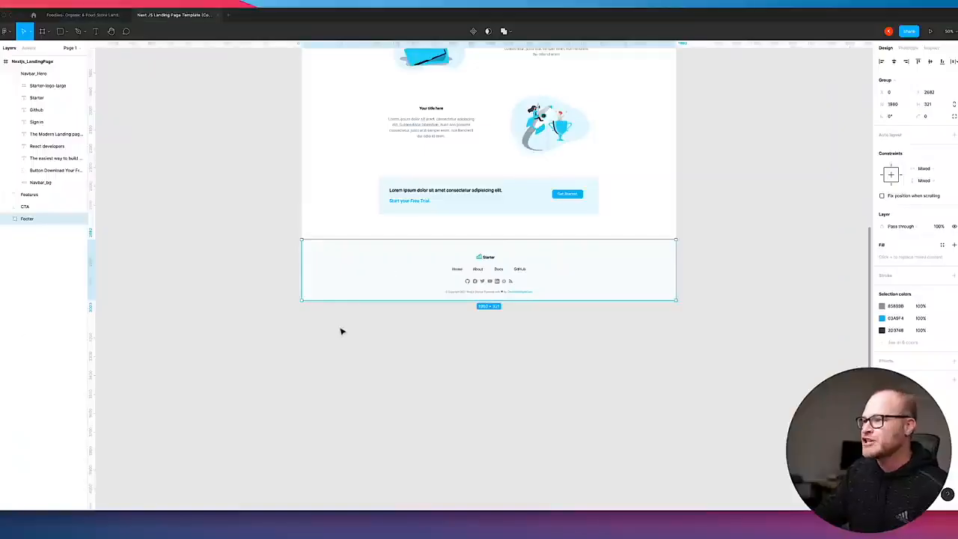
left_click(342, 331)
left_click(354, 277)
left_click(353, 322)
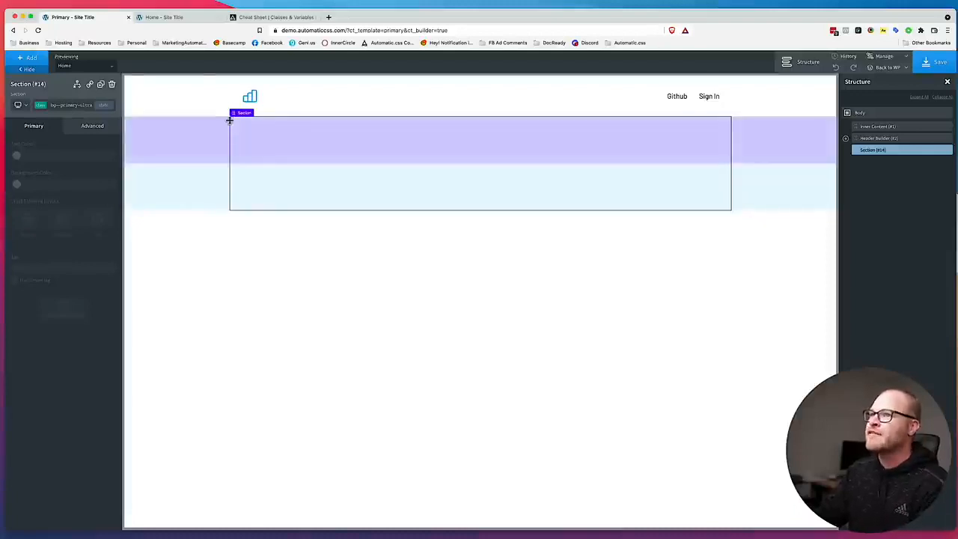
Leave the builder for the WordPress admin and review the primary shade overrides in the Automatic.css Shades settings.
left_click(875, 79)
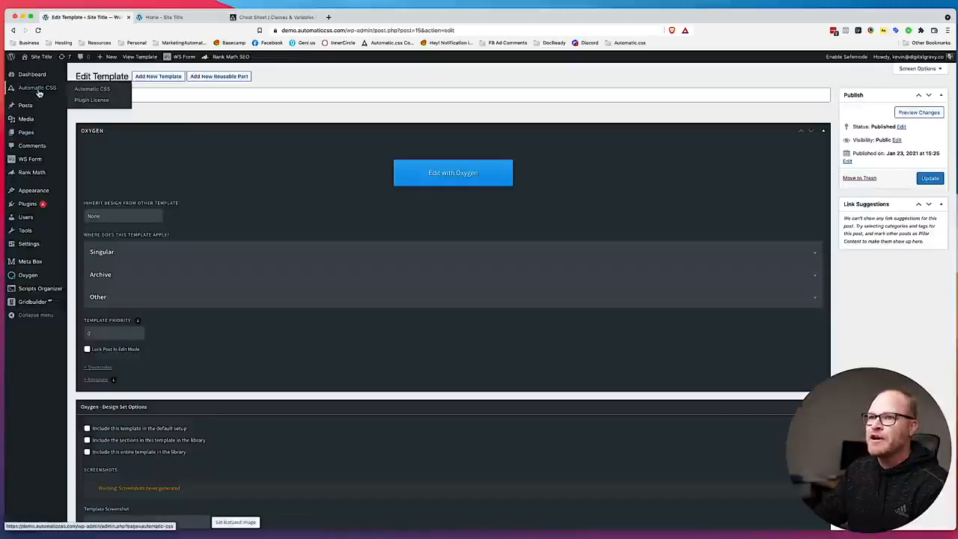
left_click(91, 90)
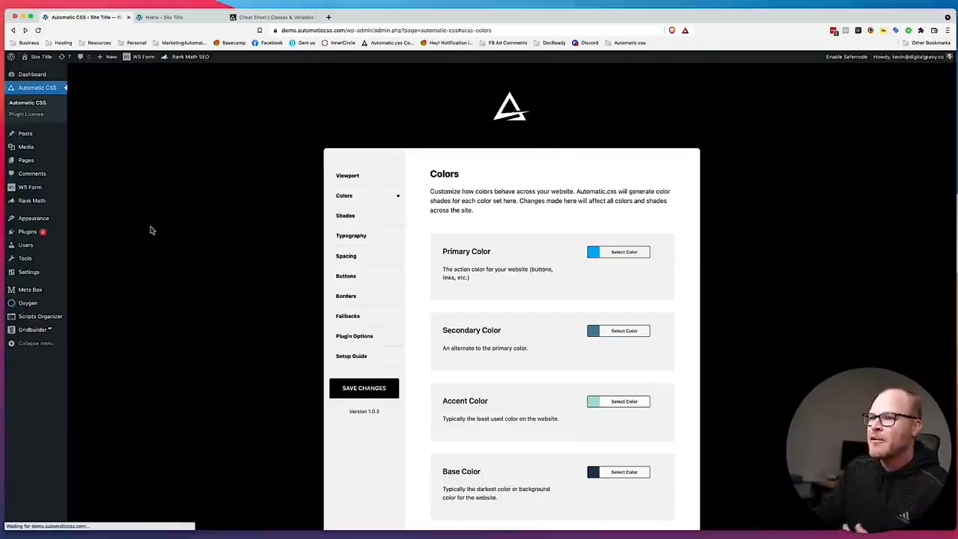
left_click(358, 224)
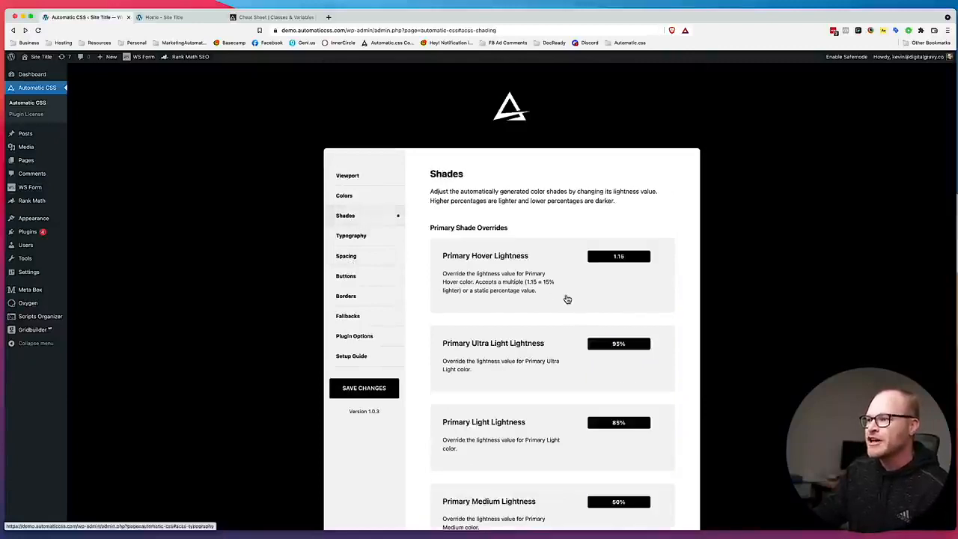
scroll(565, 298, "down", 8)
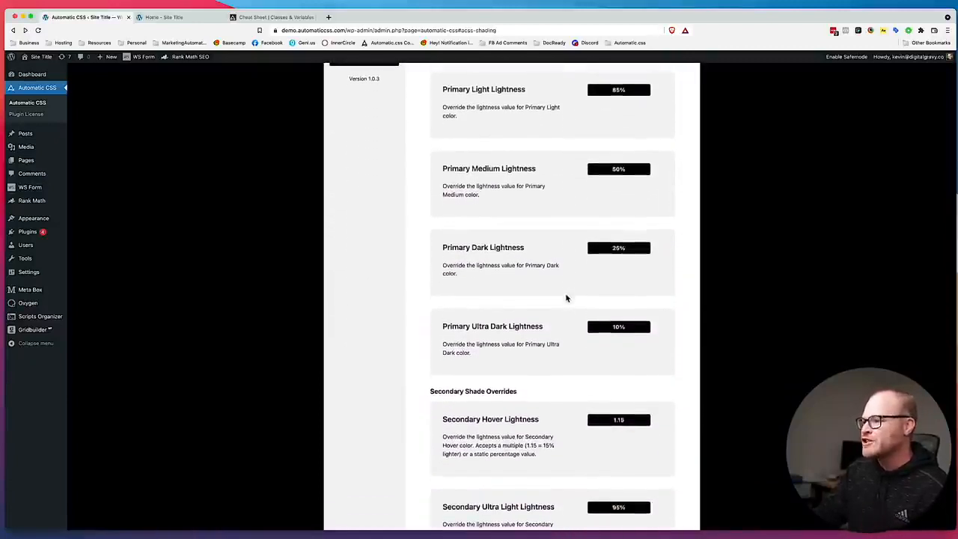
scroll(566, 298, "up", 3)
scroll(566, 298, "up", 3)
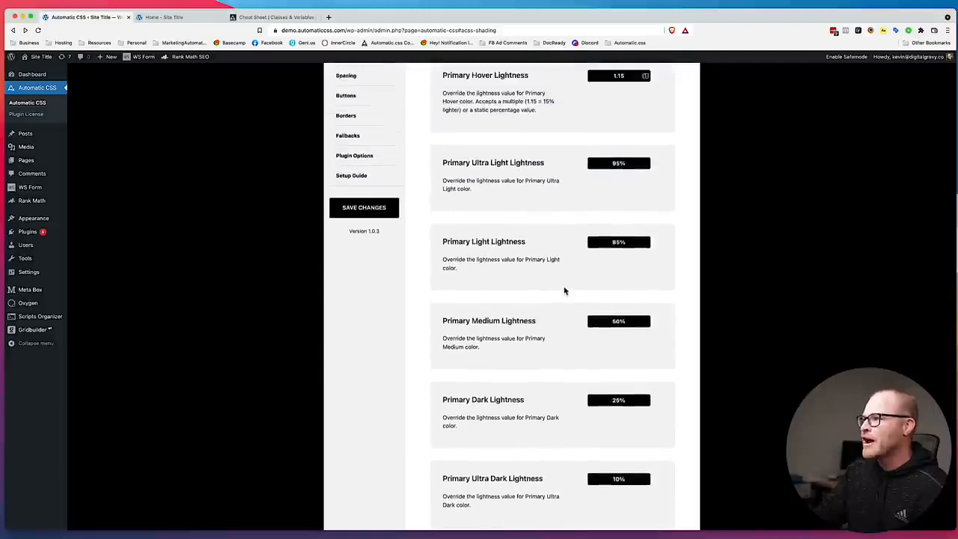
Set the Primary Ultra Light Lightness to 98% and save the Automatic.css settings.
left_click_drag(526, 230, 549, 230)
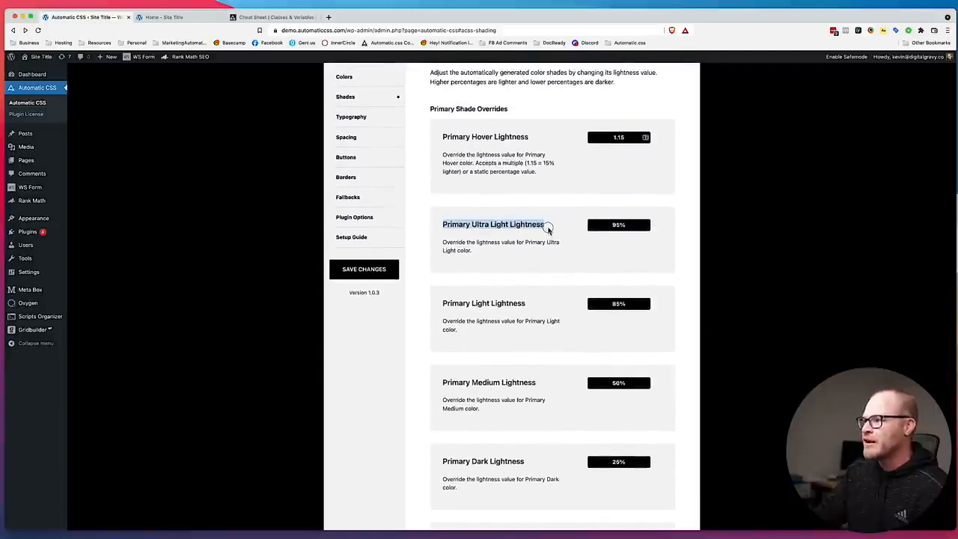
left_click(620, 228)
double_click(627, 224)
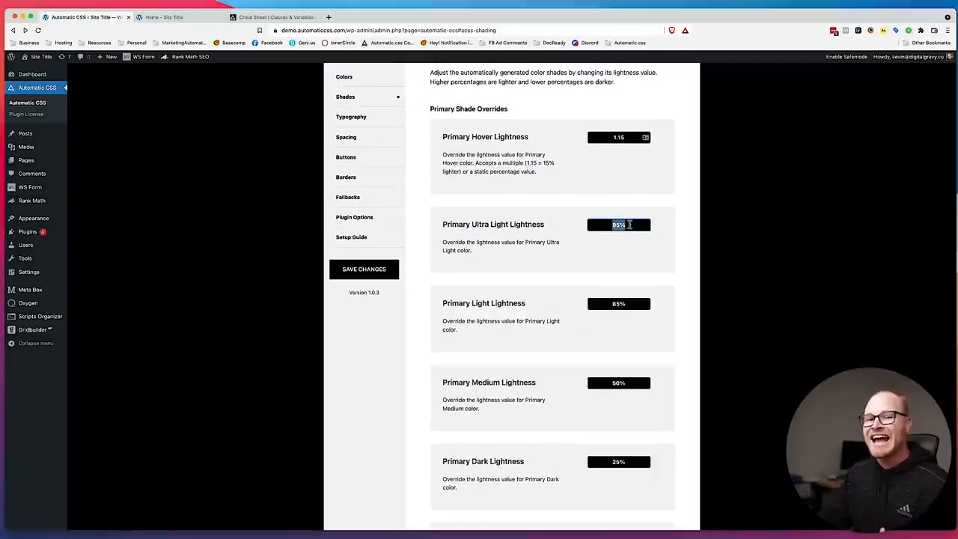
type("98")
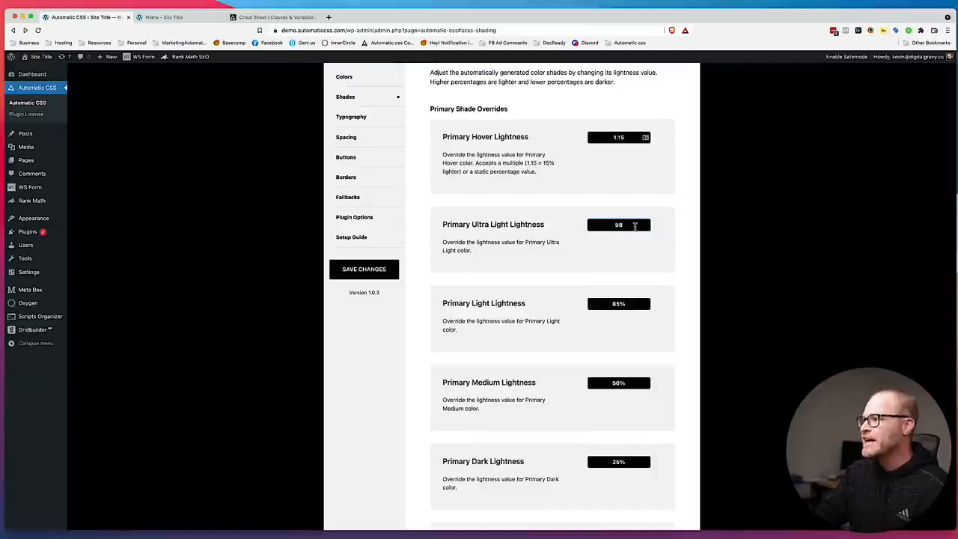
left_click(374, 269)
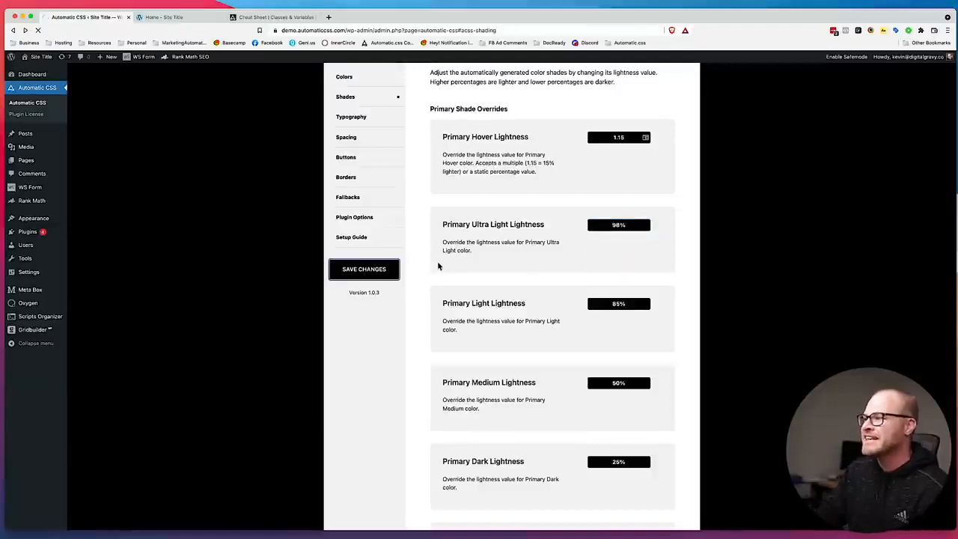
Reload the site's front end and compare the footer background with the Figma design.
left_click(188, 17)
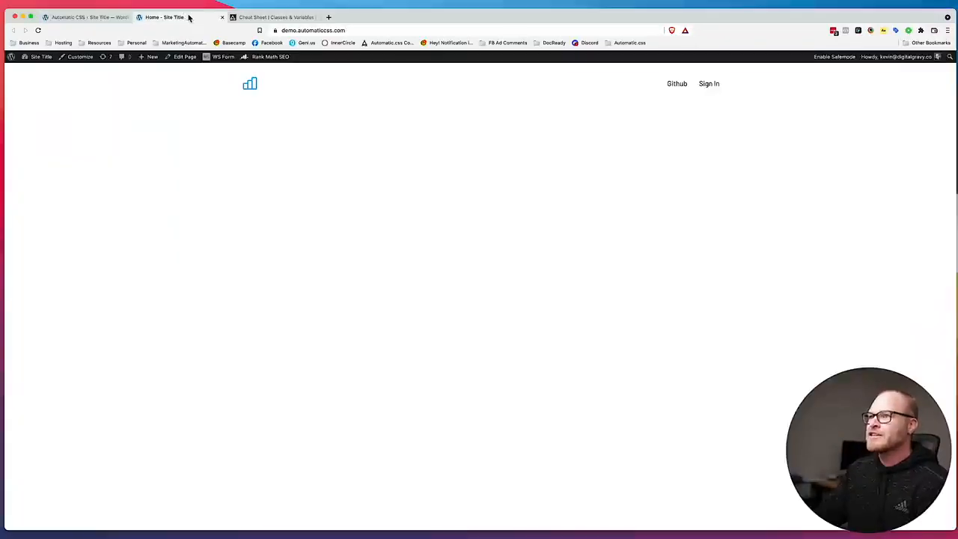
key("super+r")
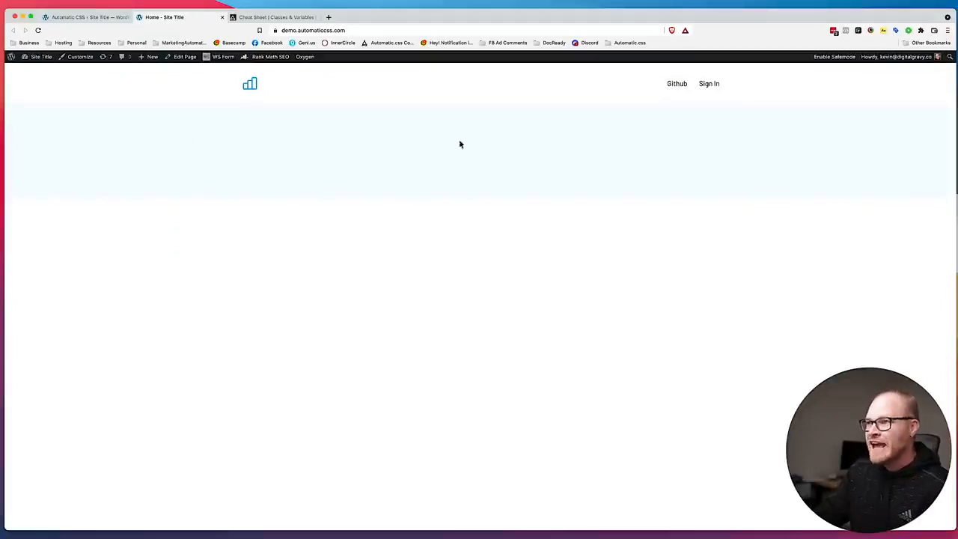
left_click_drag(387, 13, 735, 13)
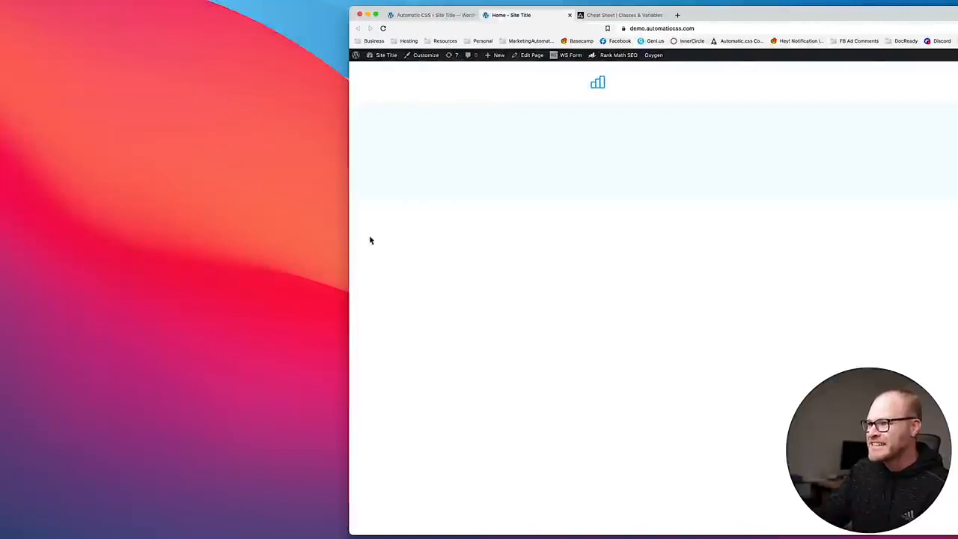
left_click_drag(733, 16, 384, 3)
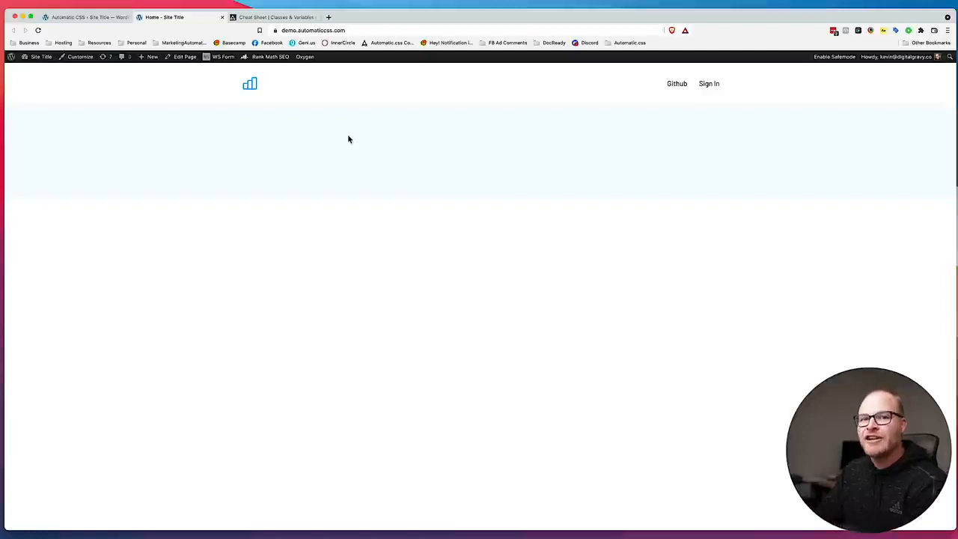
Go back to the WordPress admin and reopen the Primary template in the Oxygen builder.
left_click(67, 16)
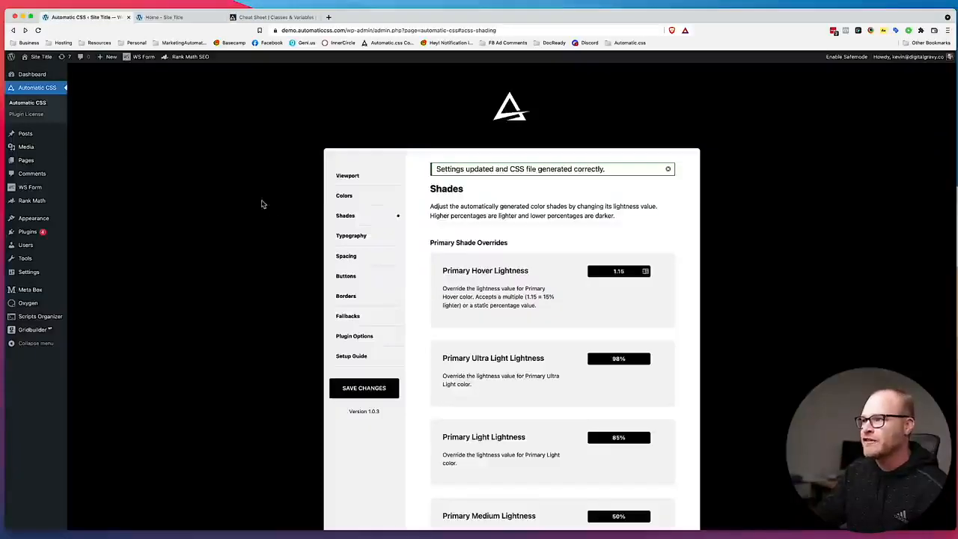
mouse_move(33, 303)
left_click(90, 317)
left_click(193, 149)
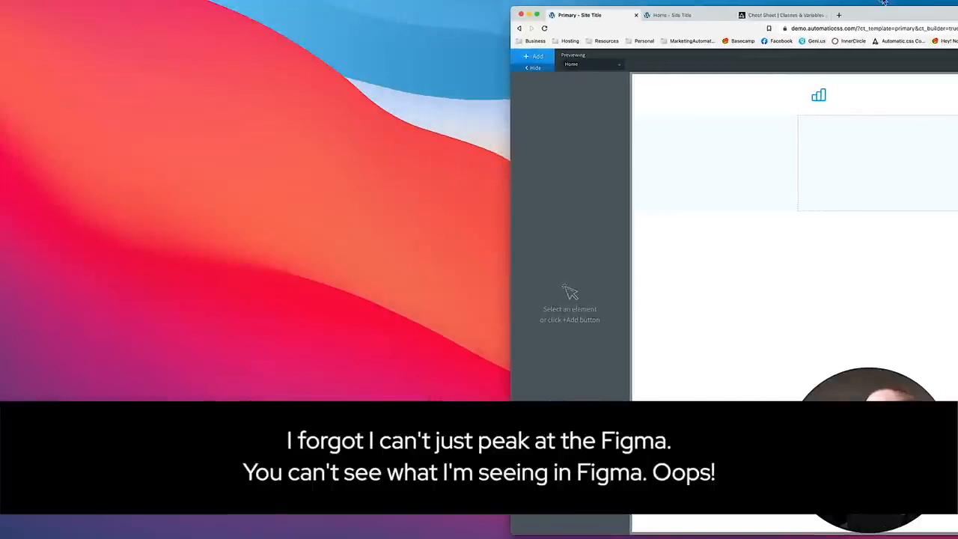
Bring the builder window back to full view and add the center--all class to the footer section.
left_click_drag(890, 12, 931, 6)
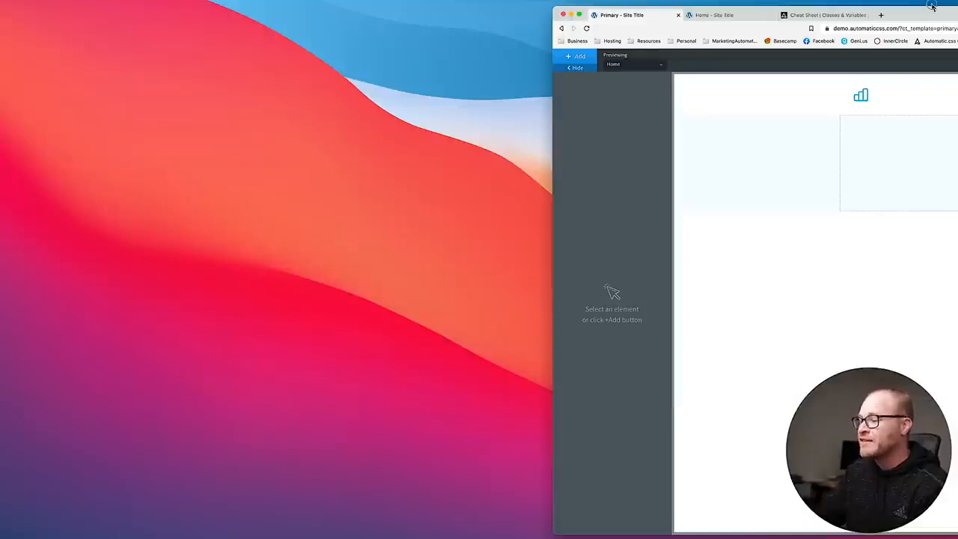
double_click(931, 6)
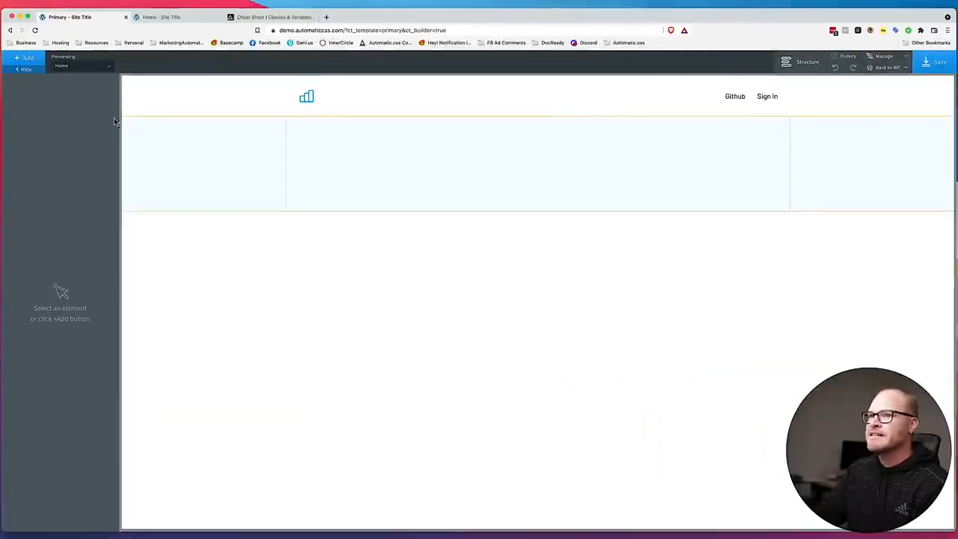
left_click(25, 58)
left_click(493, 180)
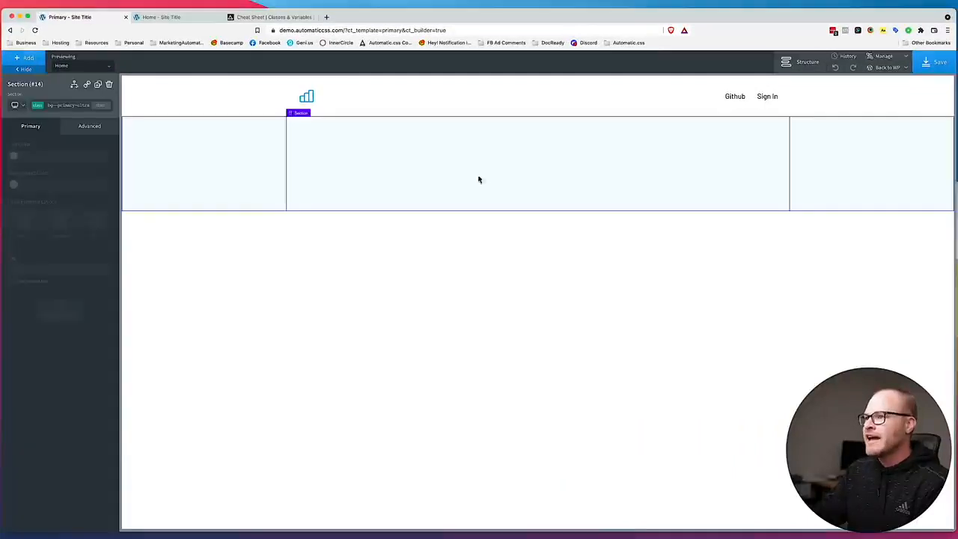
left_click(73, 106)
type("center--all")
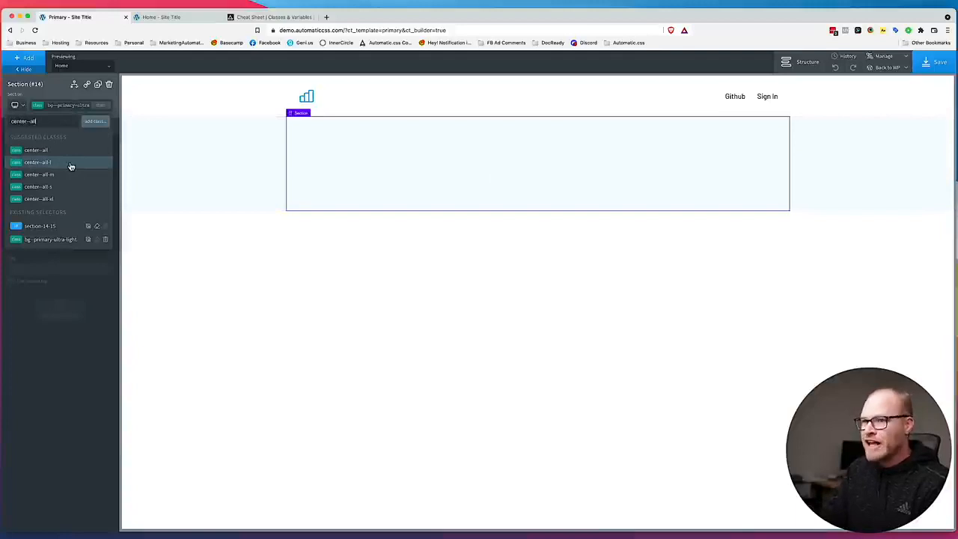
left_click(64, 152)
Check the footer layout in the Figma design, then add an image to the footer section using the bar-chart logo from the media library.
left_click_drag(434, 19, 957, 18)
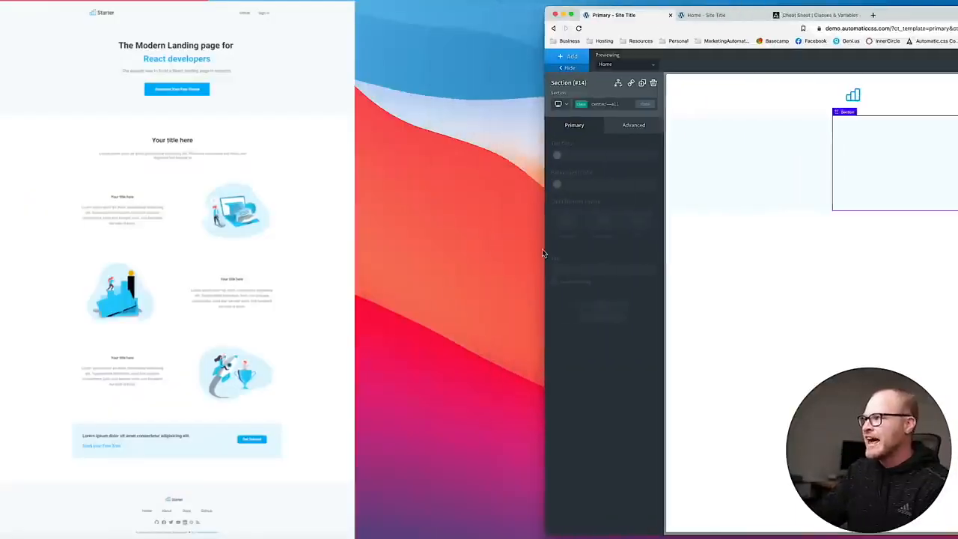
double_click(926, 17)
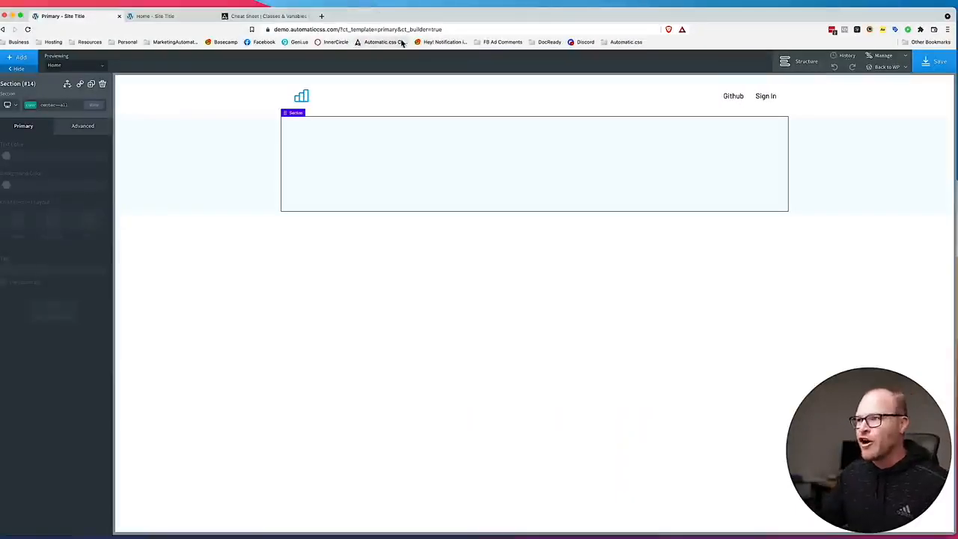
left_click(20, 58)
type("image")
left_click(27, 105)
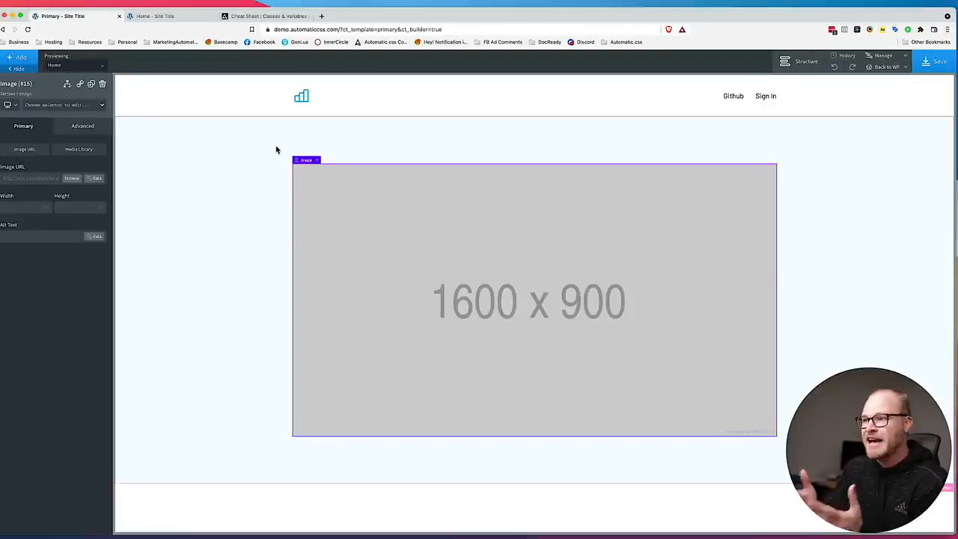
left_click(73, 178)
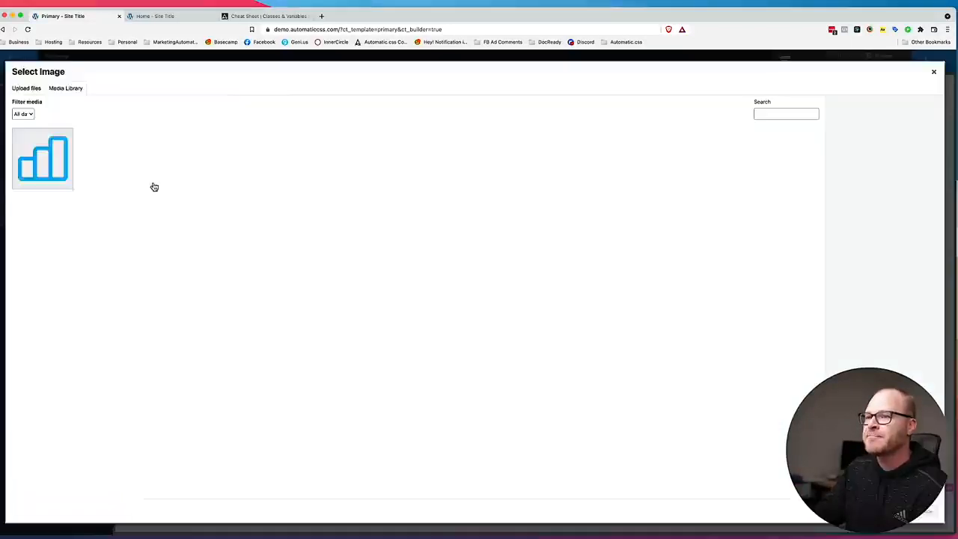
left_click(173, 161)
left_click(929, 513)
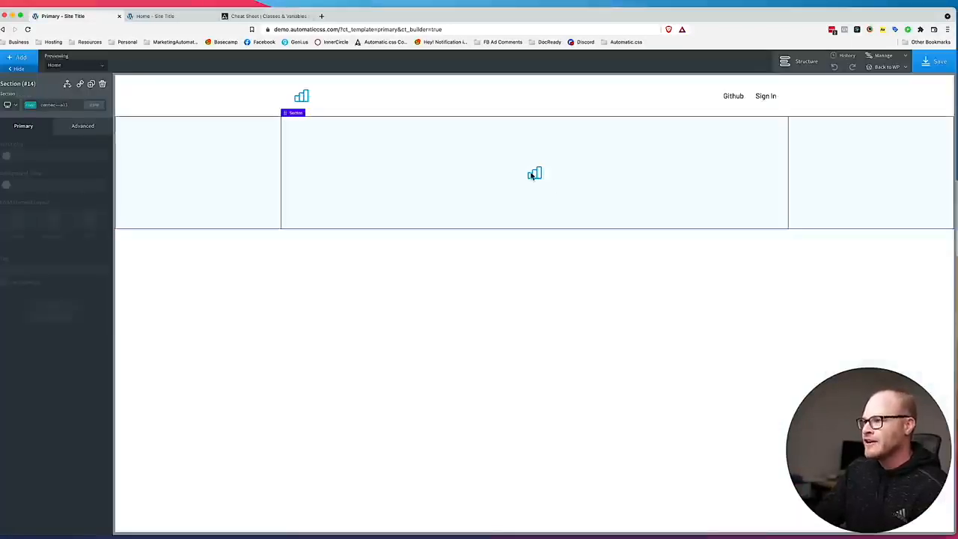
Add a div below the footer logo and give it the class footer__links-wrapper.
left_click(21, 60)
type("di")
key("Return")
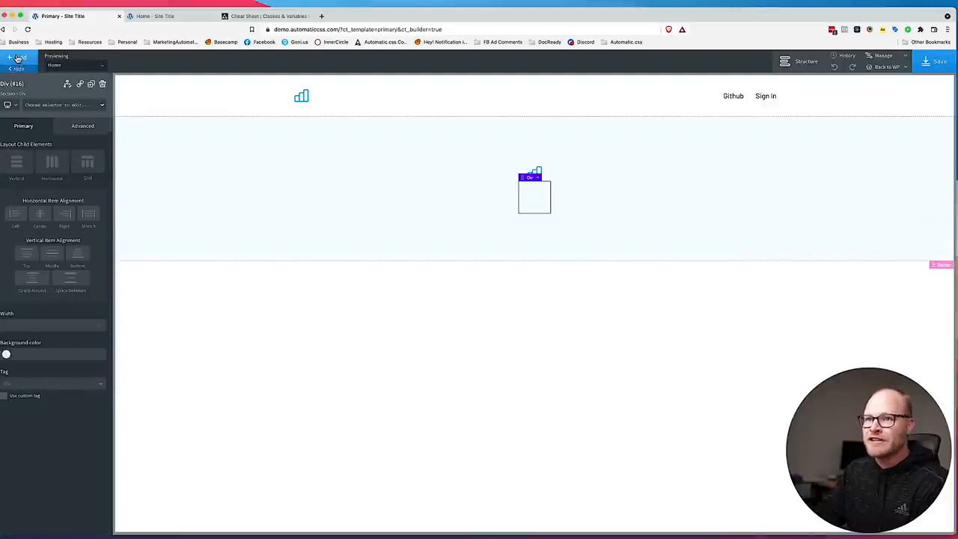
left_click(18, 59)
left_click(18, 58)
left_click(49, 107)
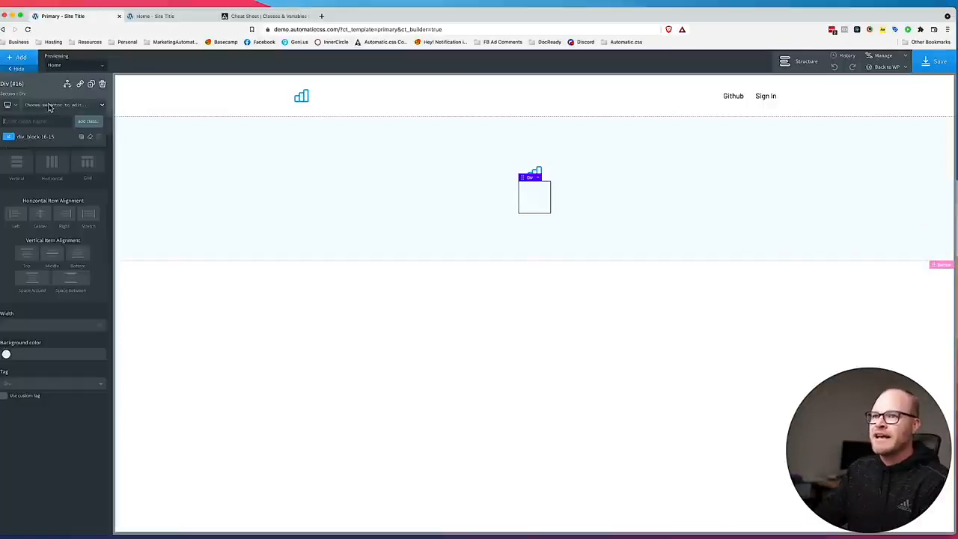
type("fl")
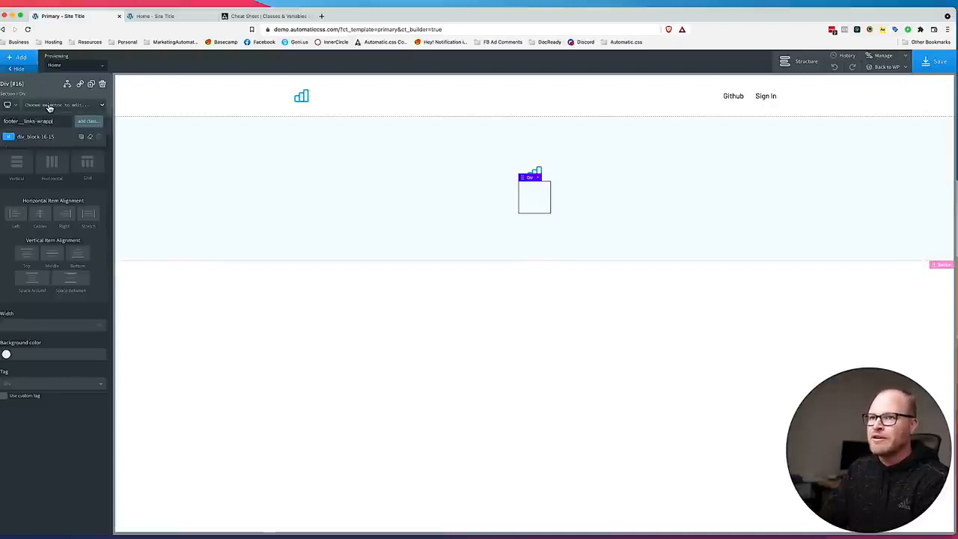
key("Return")
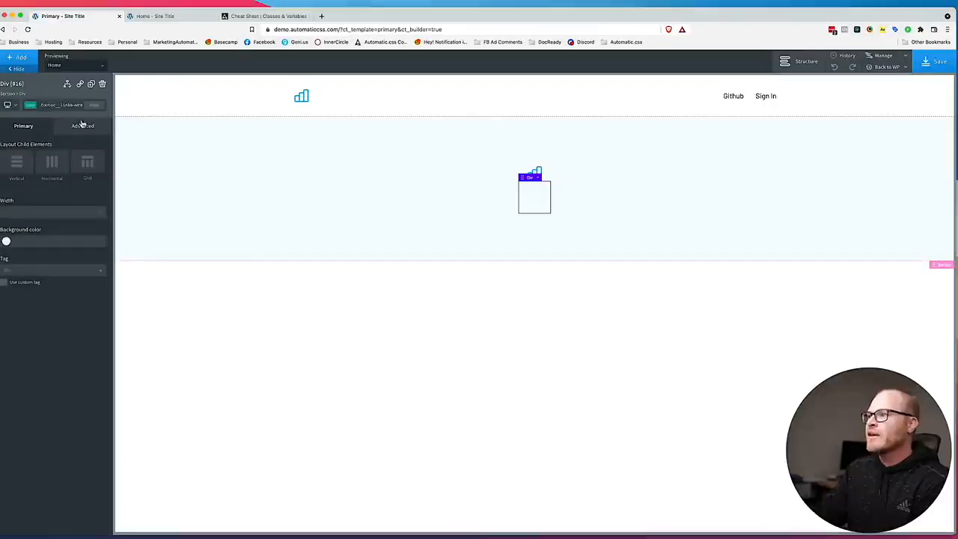
Lay out the links wrapper's children horizontally with middle vertical alignment, and add a text link inside it.
left_click(53, 168)
left_click(40, 246)
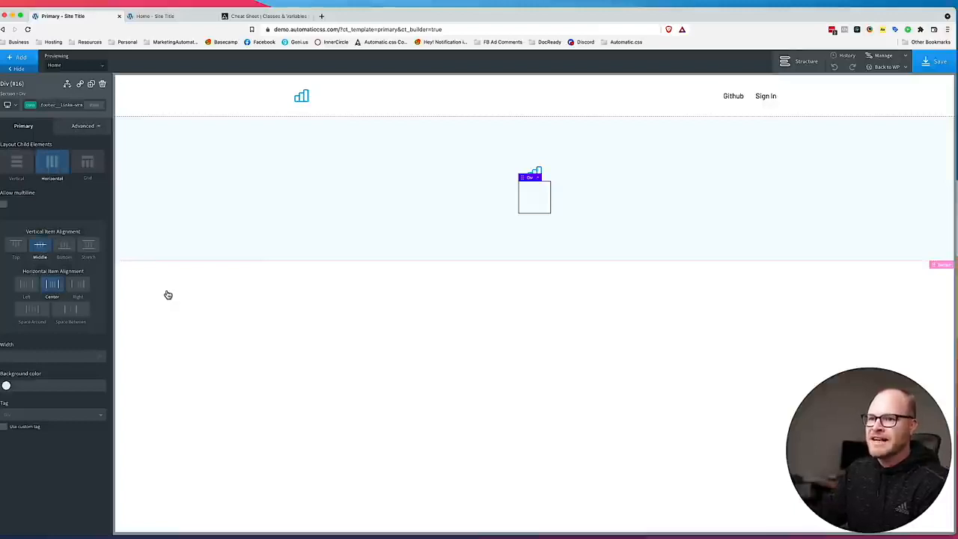
left_click(18, 60)
left_click(33, 82)
type("text link")
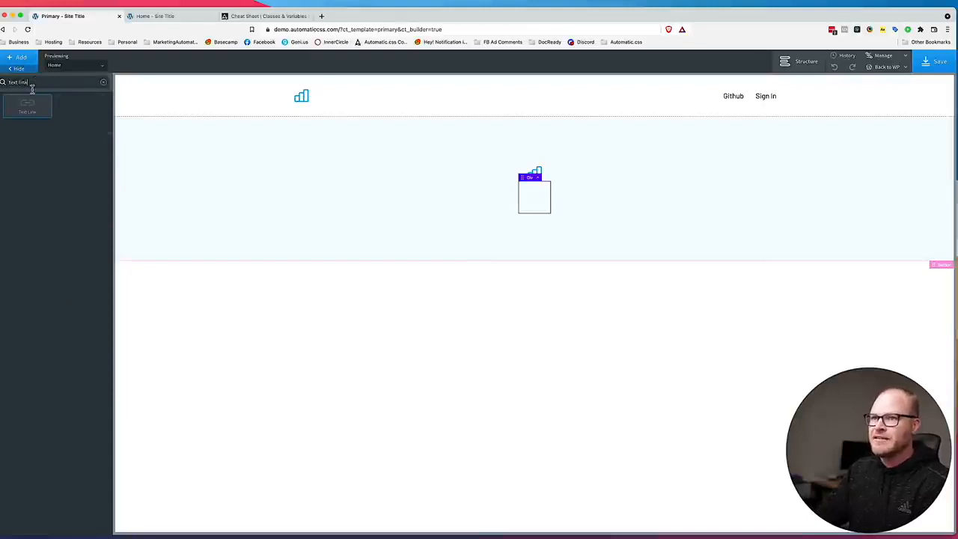
left_click(27, 107)
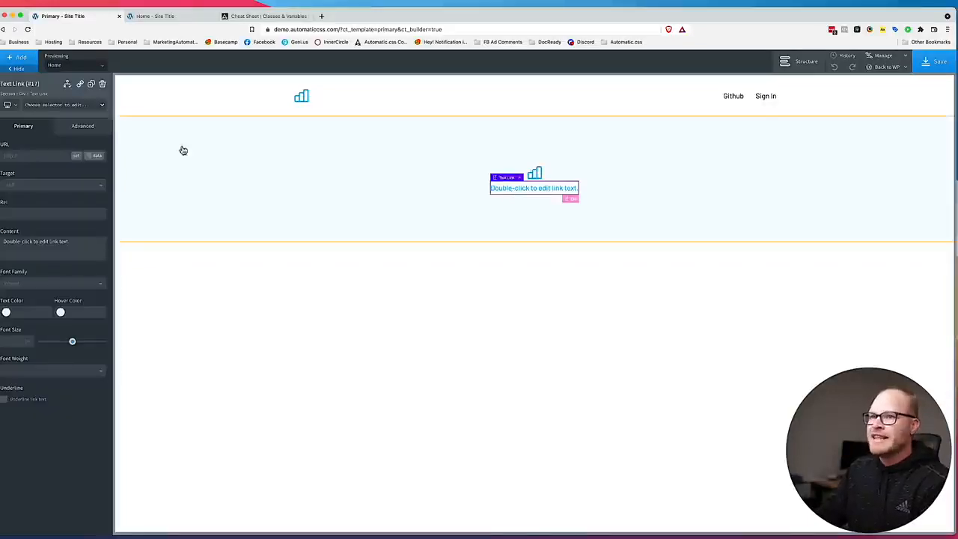
Apply the existing header__link class to the new footer text link.
mouse_move(384, 7)
left_mouse_down()
mouse_move(384, 356)
mouse_move(384, 13)
left_mouse_up()
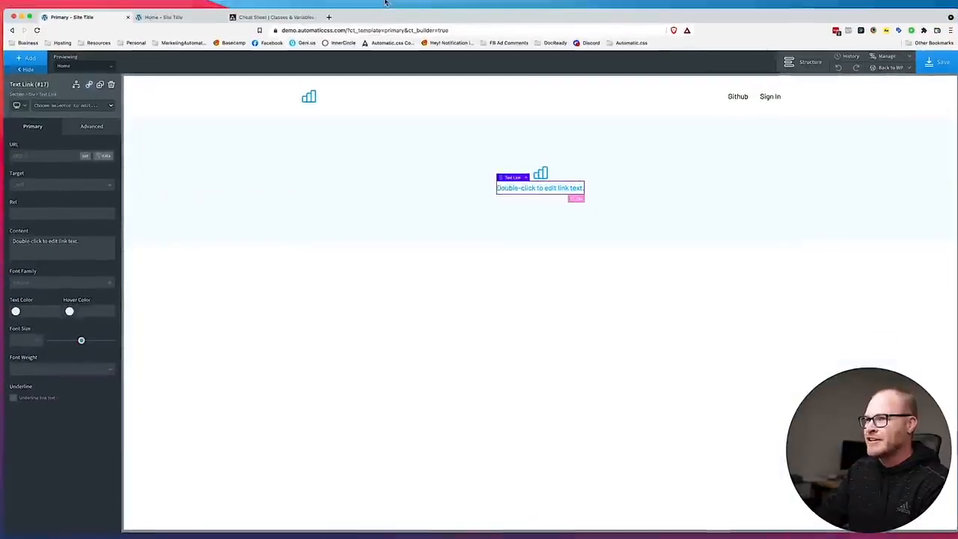
left_click(71, 105)
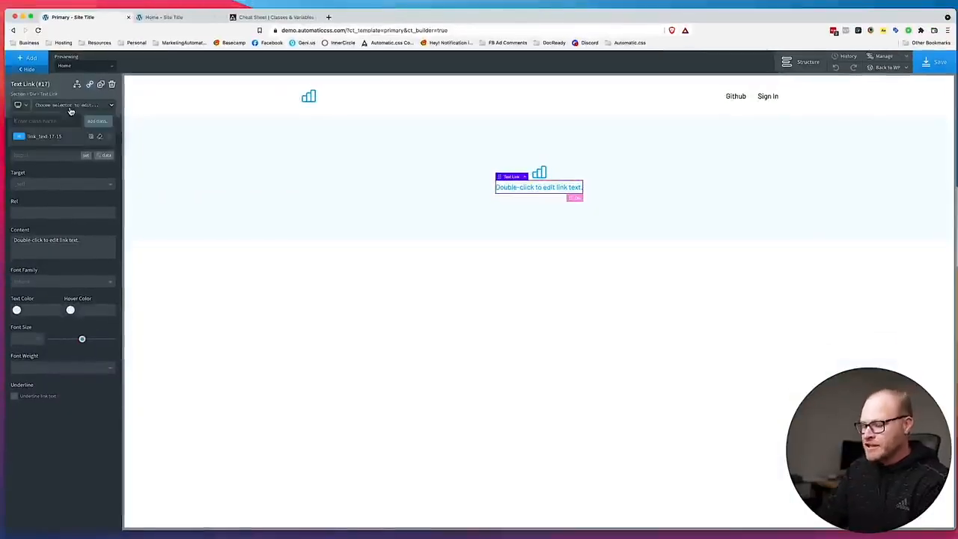
left_click(55, 161)
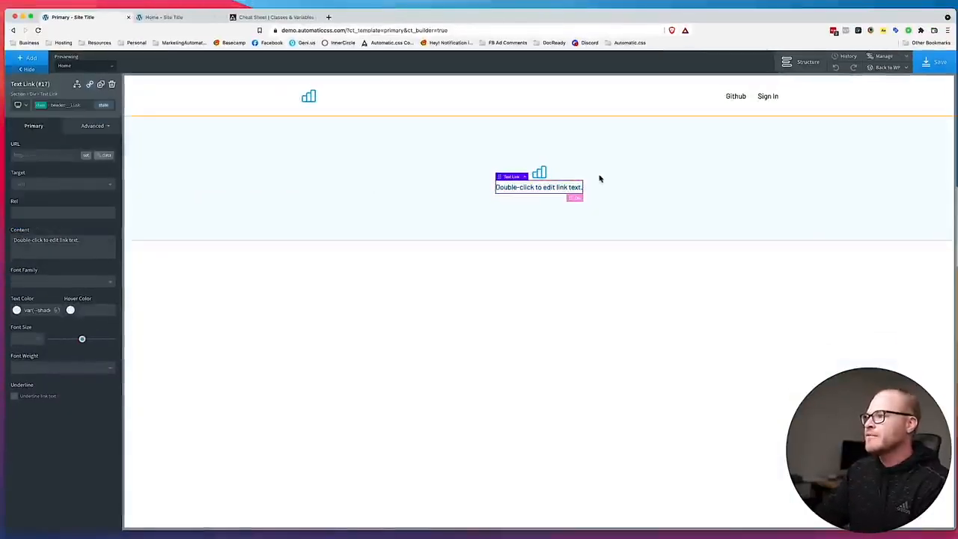
left_click(650, 192)
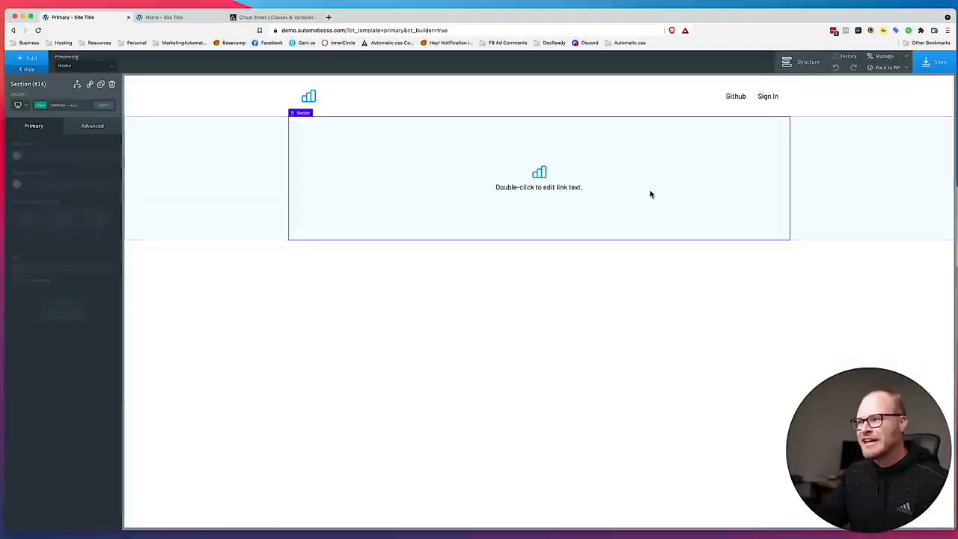
Duplicate the footer text link three times within the links wrapper.
left_click(566, 189)
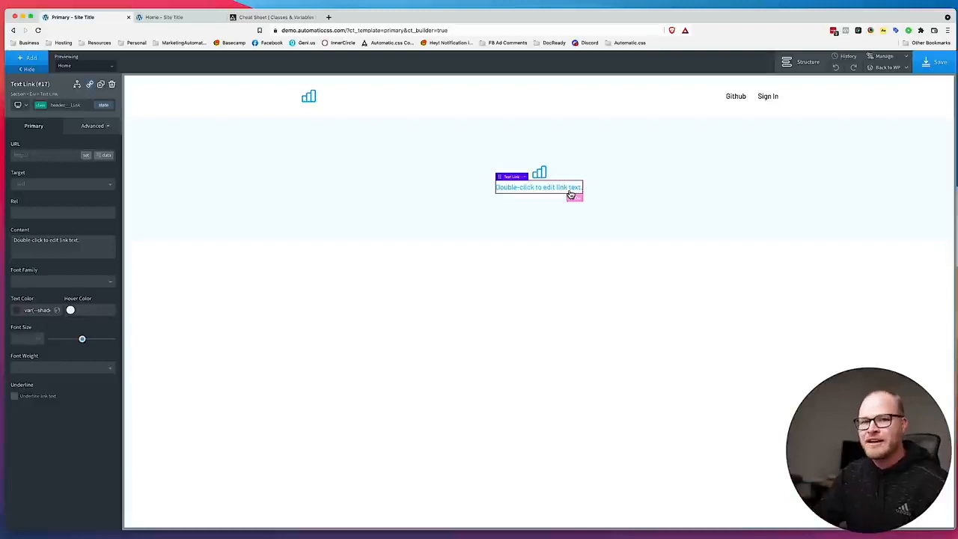
left_click(101, 85)
left_click(101, 84)
left_click(101, 84)
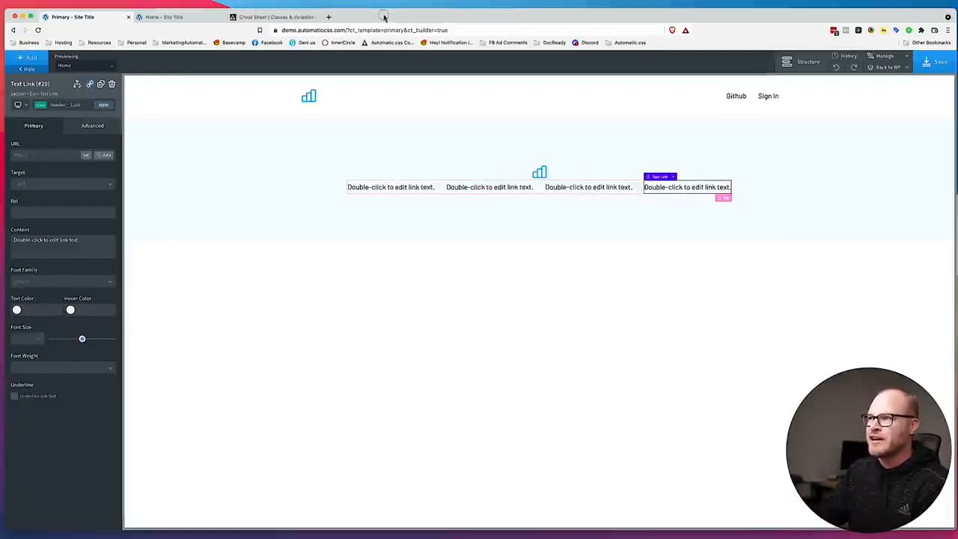
Set the text of the four footer links to Home, About, Docs and Github.
left_click_drag(385, 21, 524, 4)
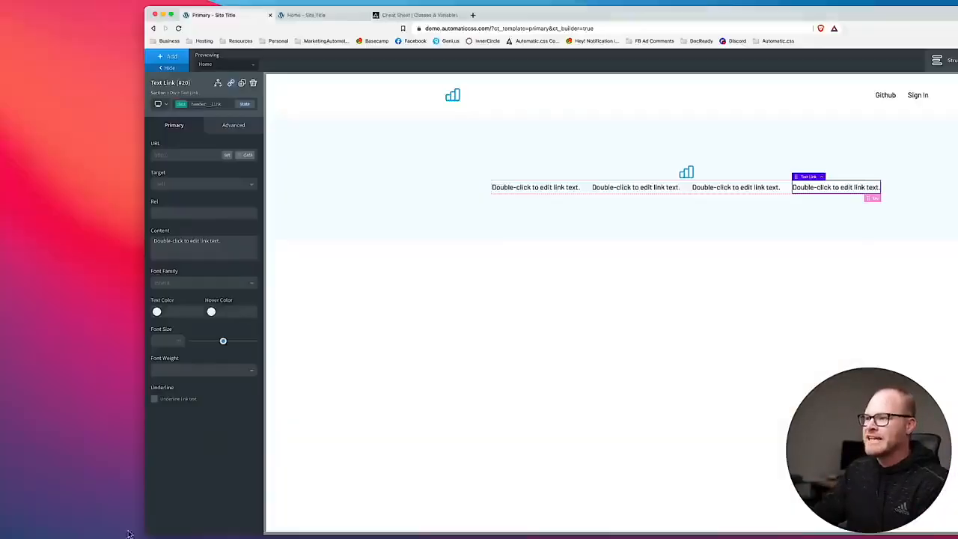
double_click(516, 190)
type("Home")
double_click(588, 188)
type("About")
double_click(652, 188)
type("Docs")
double_click(708, 188)
type("Github")
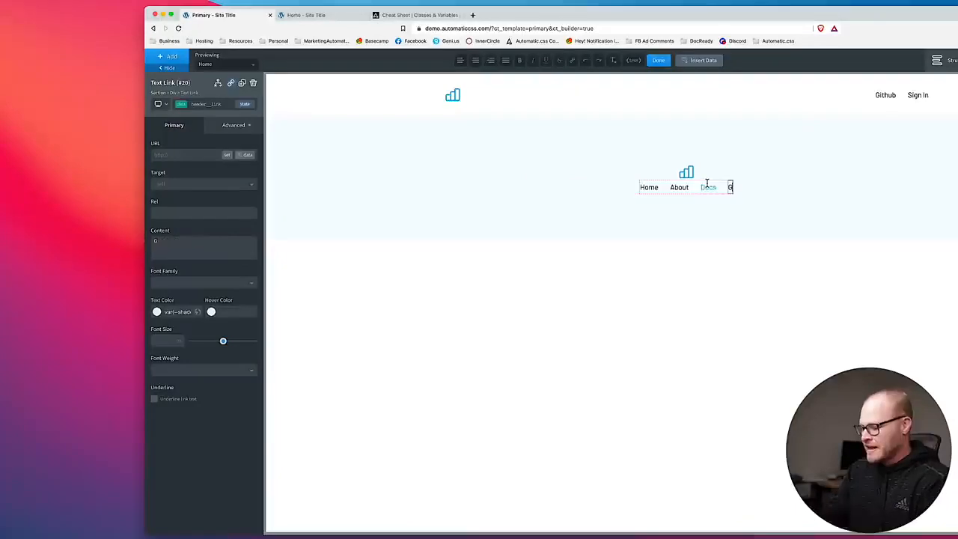
Add the margin-bottom--m class to the footer logo image.
left_click(682, 174)
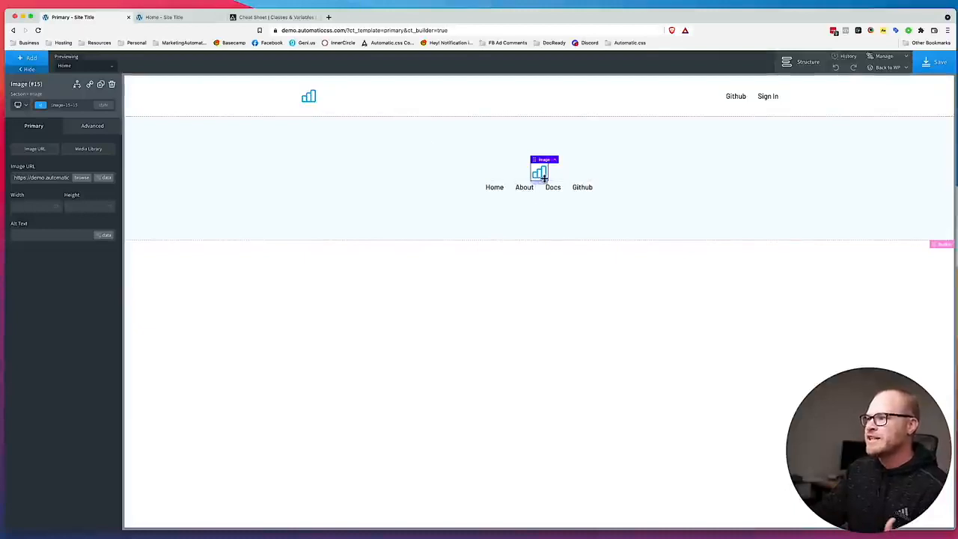
left_click(65, 107)
type("margin")
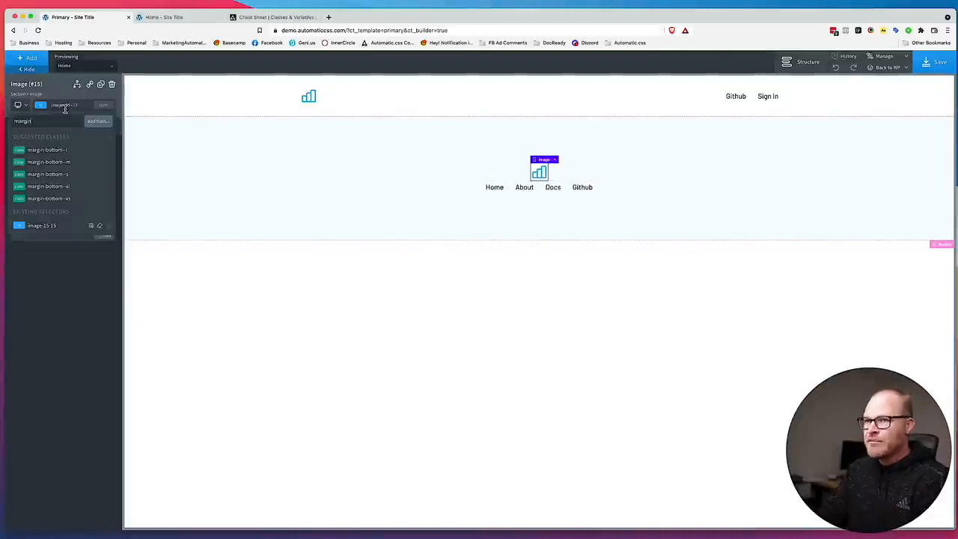
type("-bottom")
left_click(64, 163)
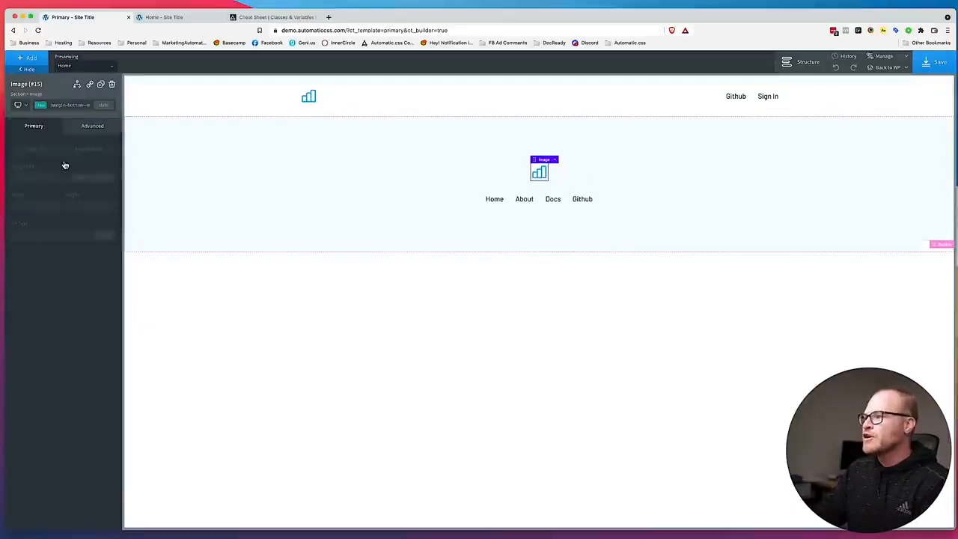
Switch to the Figma design and copy the copyright line from its footer.
left_click_drag(367, 14, 558, 13)
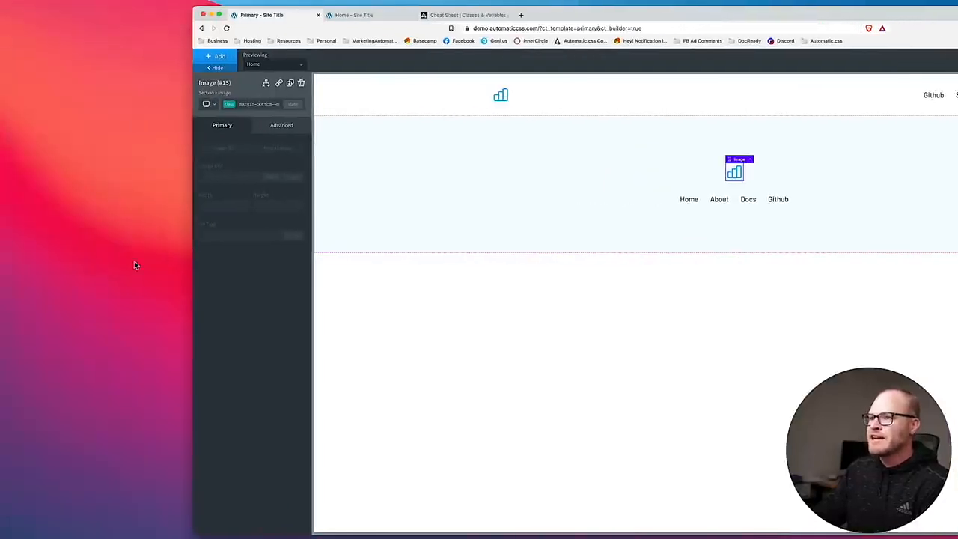
key("super+Tab")
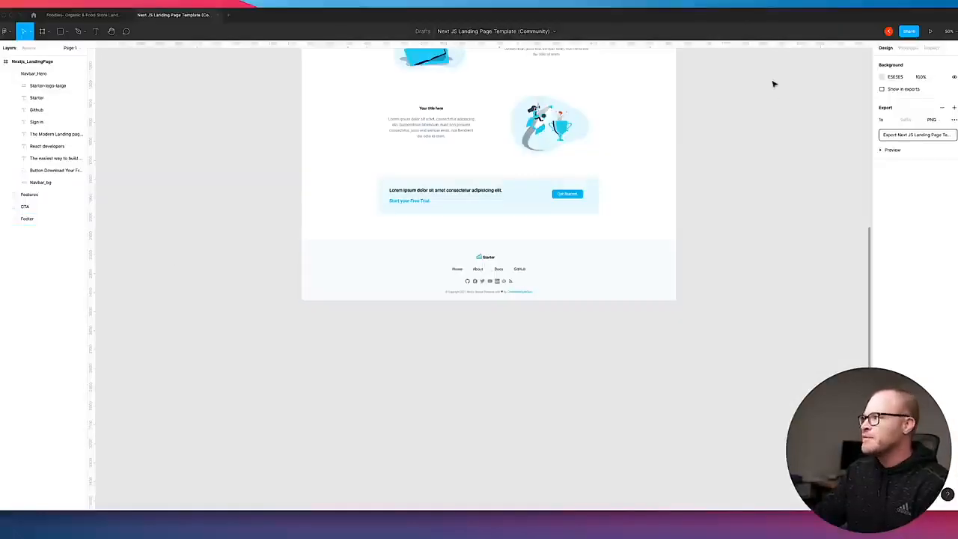
left_click(473, 292)
double_click(471, 292)
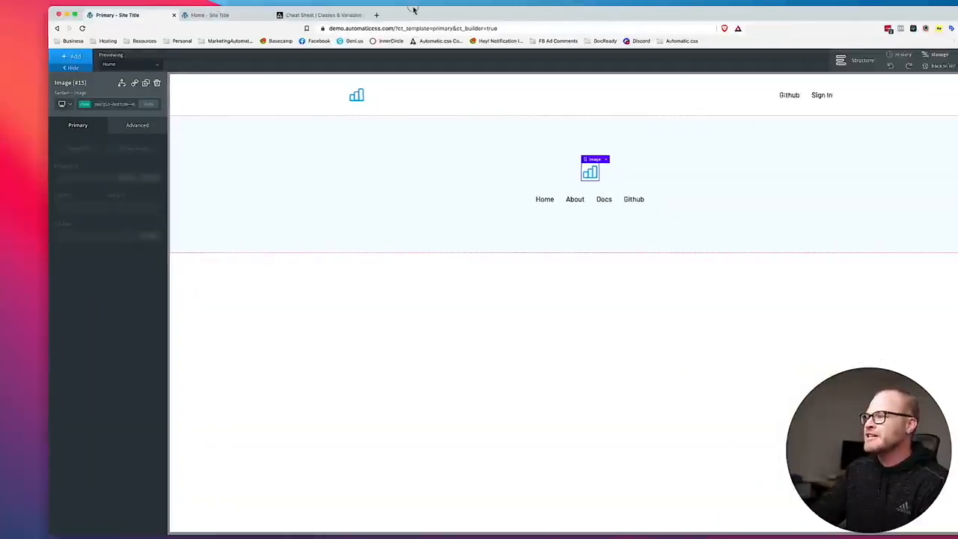
Back in the Oxygen builder, add a text element below the footer links and replace its content with the copied copyright line.
left_click(644, 206)
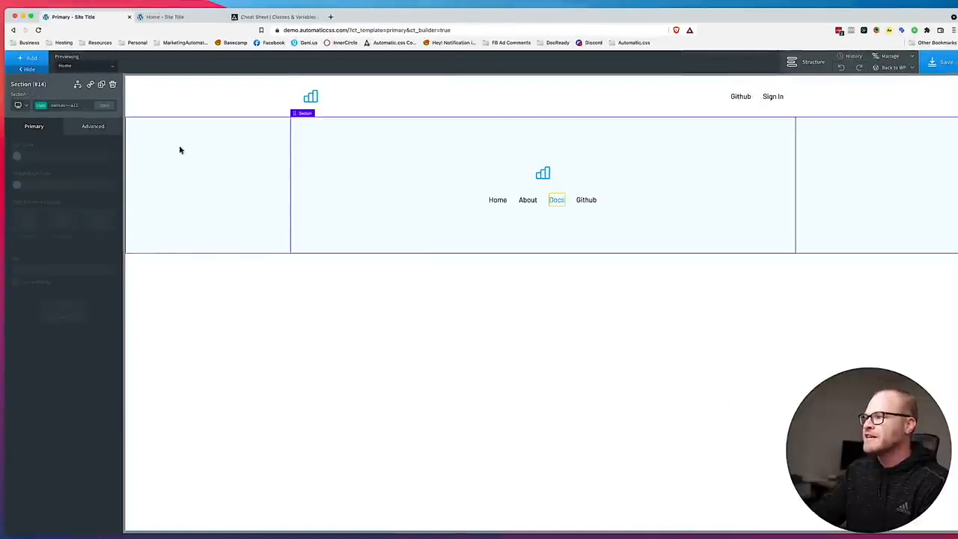
left_click(30, 58)
left_click(36, 107)
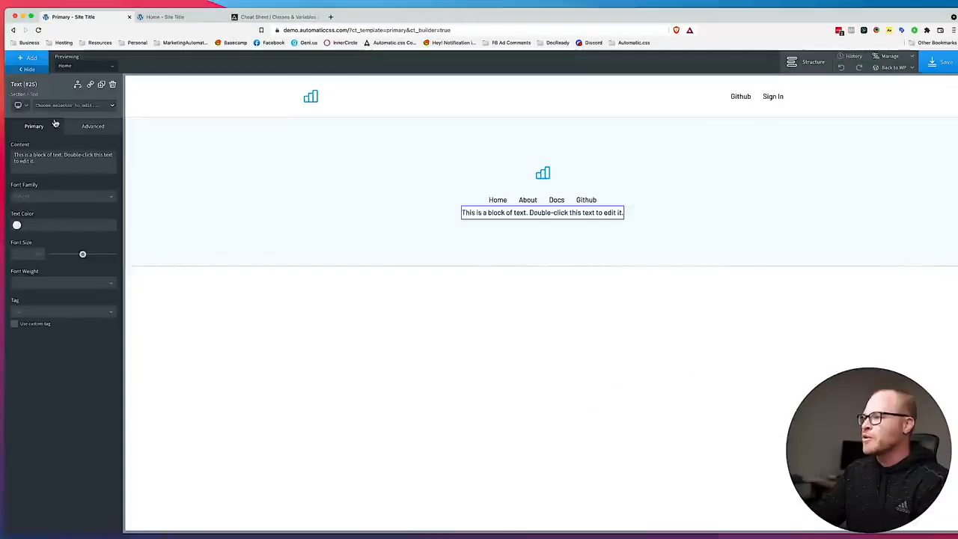
double_click(515, 212)
key("super+a")
key("super+v")
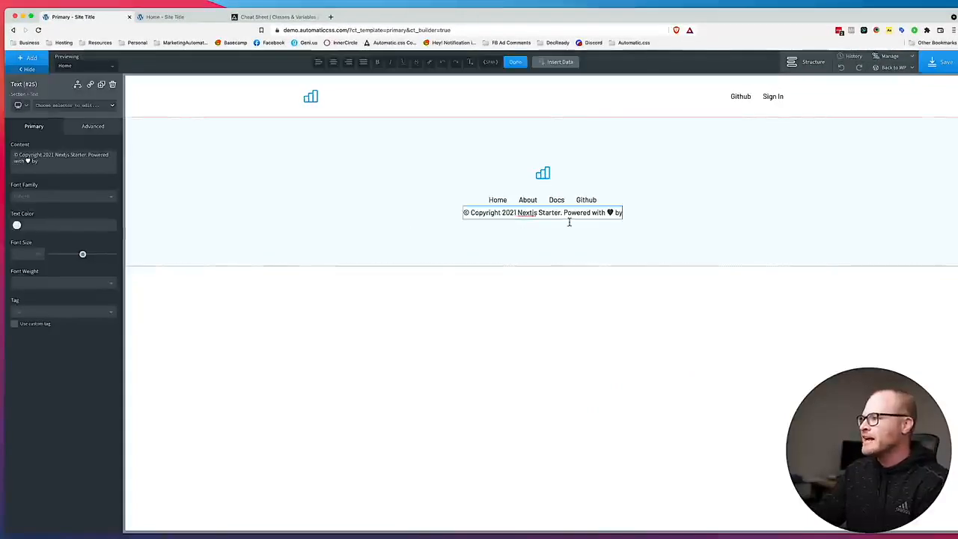
Remove "Powered with ♥ by" from the copyright text, leaving "© Copyright 2021 Nextjs Starter.".
mouse_move(563, 214)
left_mouse_down()
mouse_move(653, 214)
mouse_move(564, 214)
left_mouse_up()
double_click(621, 215)
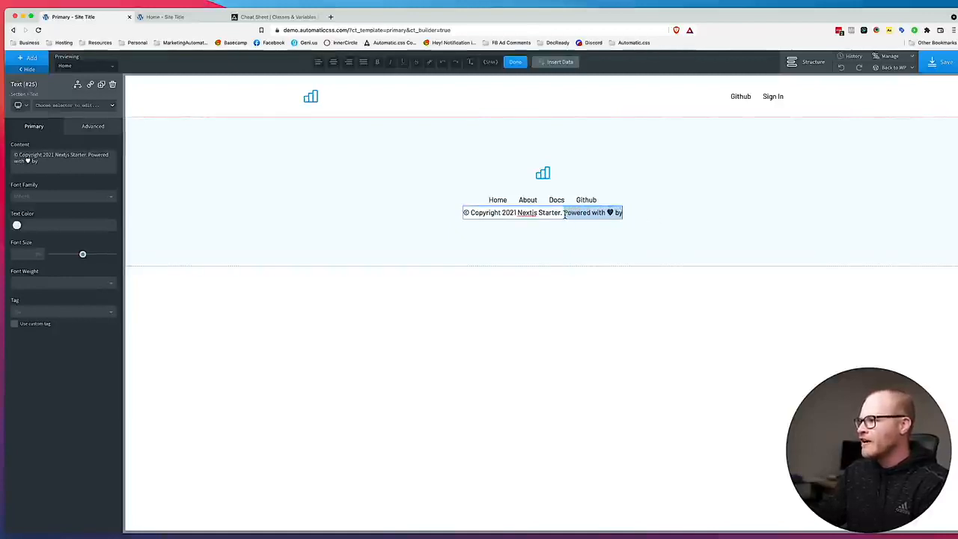
key("BackSpace")
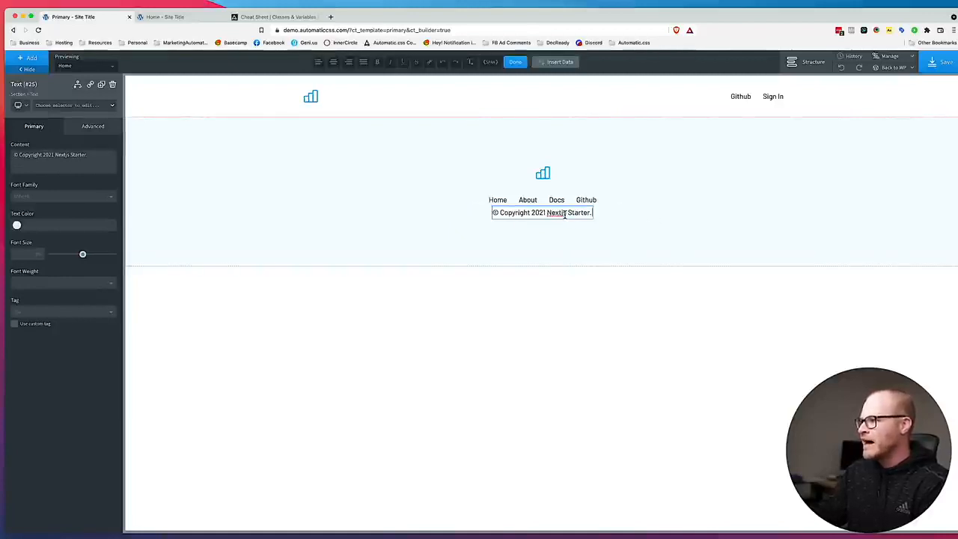
left_click(609, 222)
Add the margin-top--xl class to the footer copyright text.
left_click(561, 216)
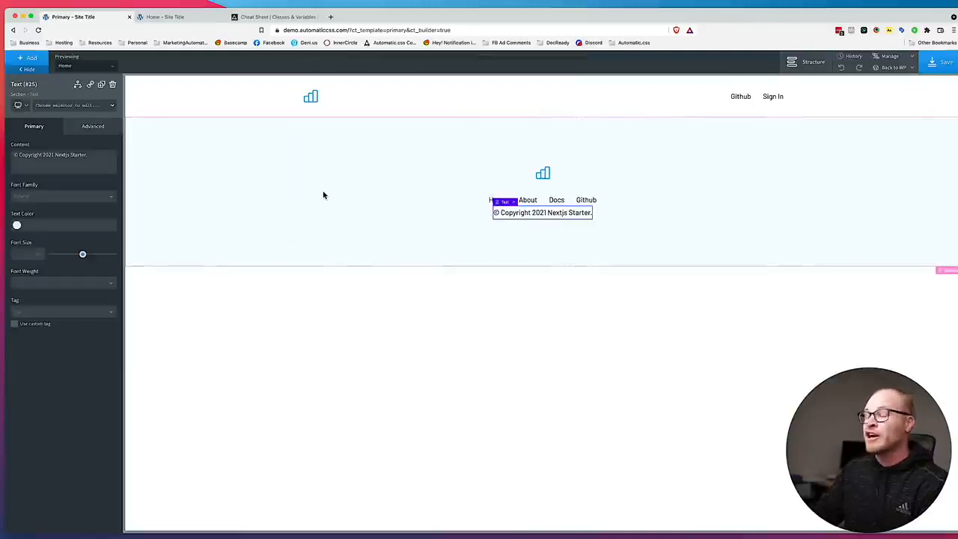
left_click(83, 106)
type("m")
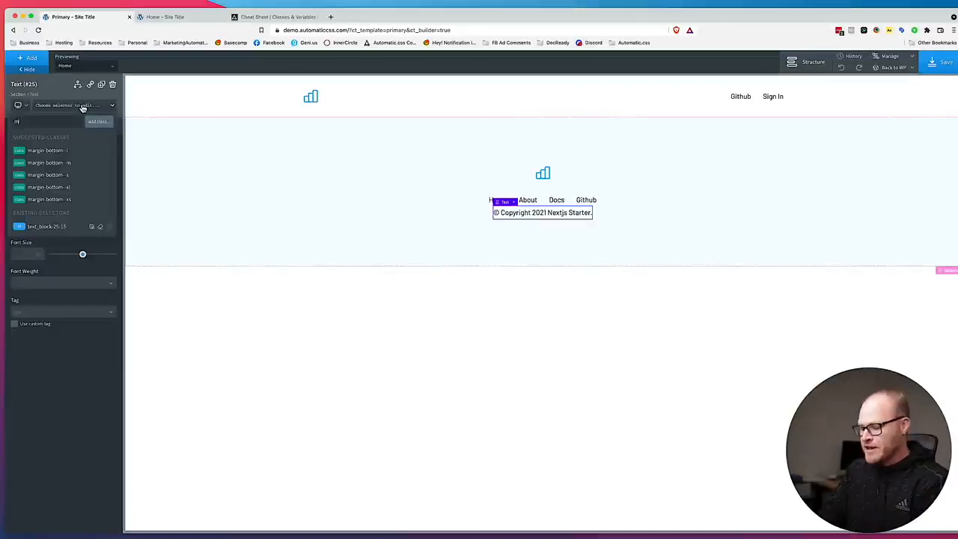
type("argin-top--")
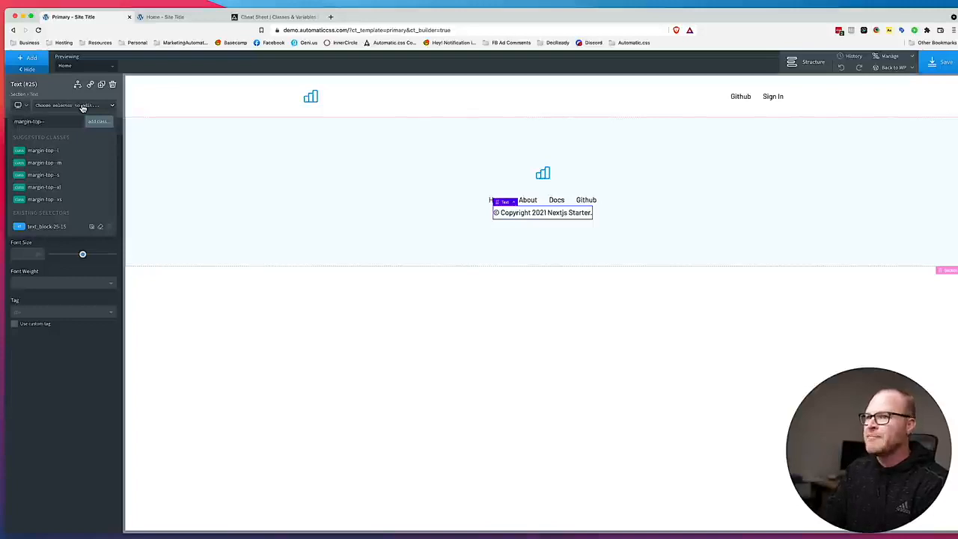
type("xl")
key("Return")
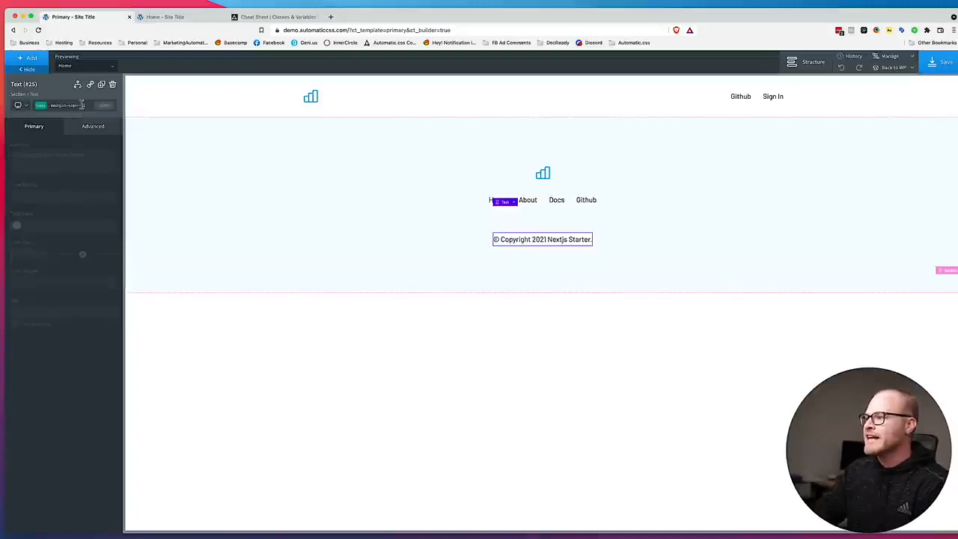
Add the text--s class to the footer copyright text.
left_click(73, 109)
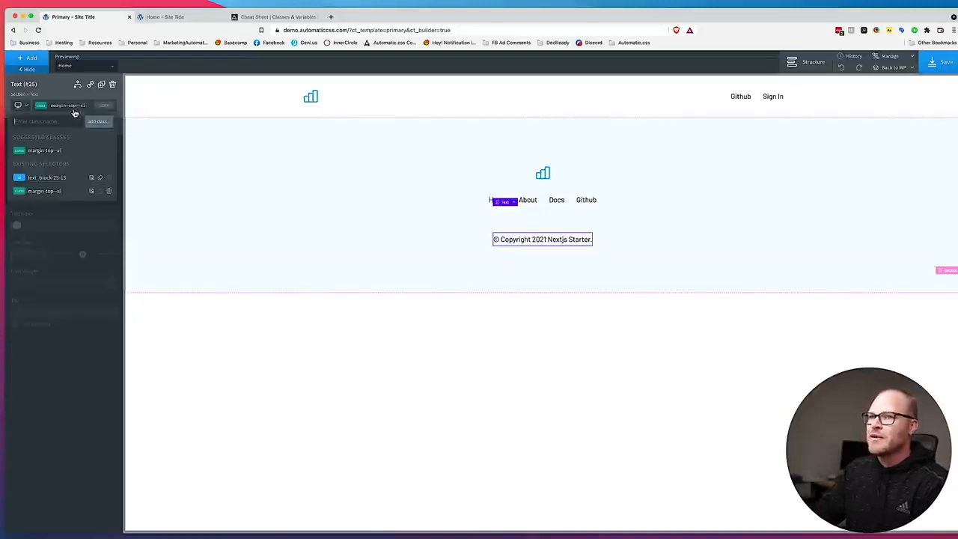
type("text-s")
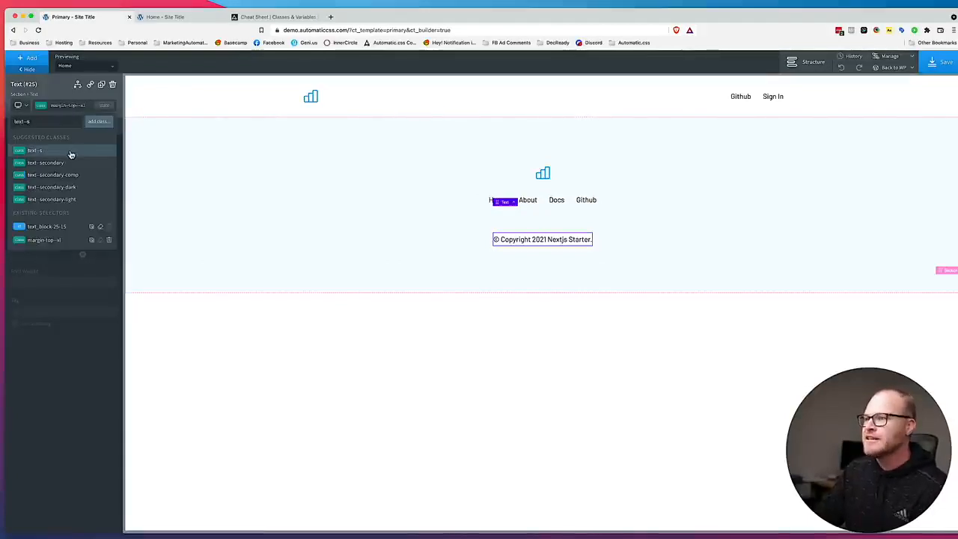
left_click(71, 153)
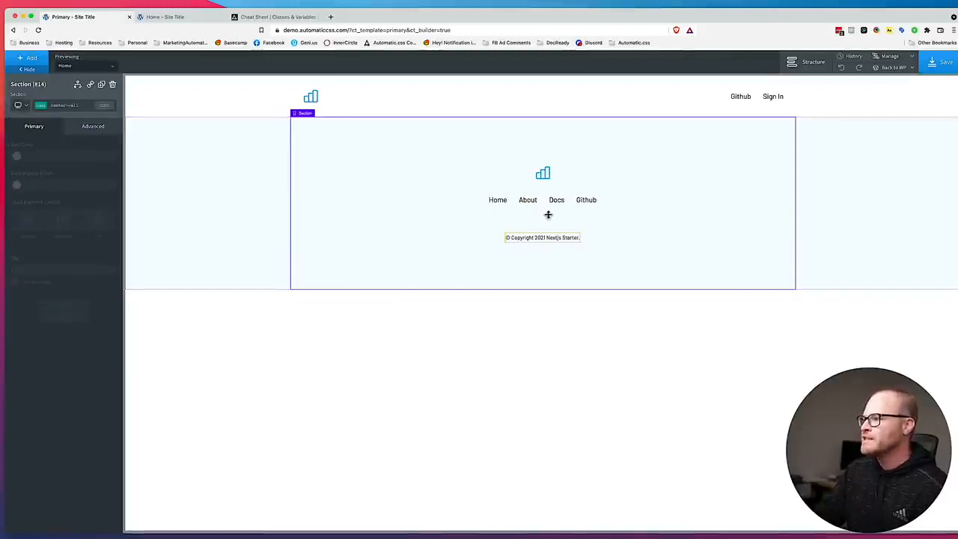
Save the Primary template and view the footer on the site's front-end home page.
left_click(941, 62)
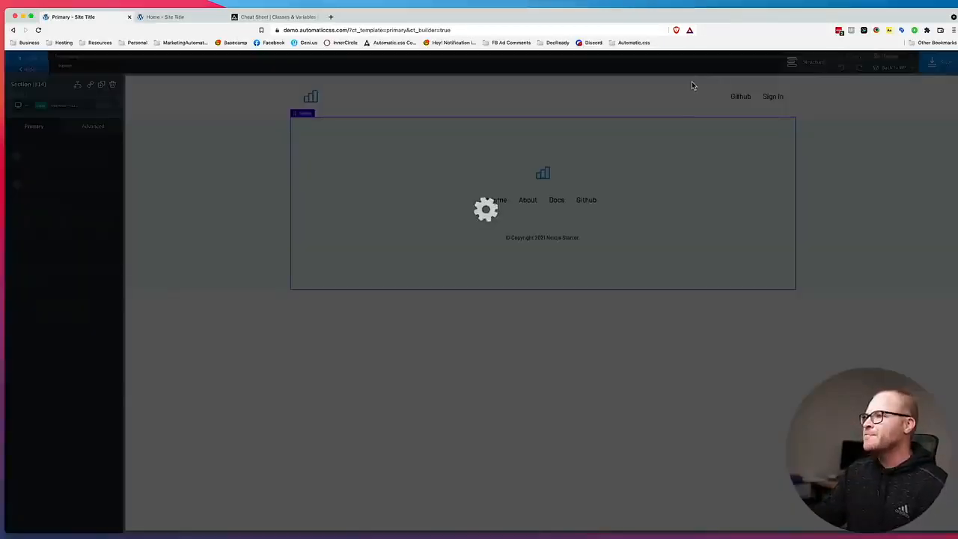
left_click(184, 19)
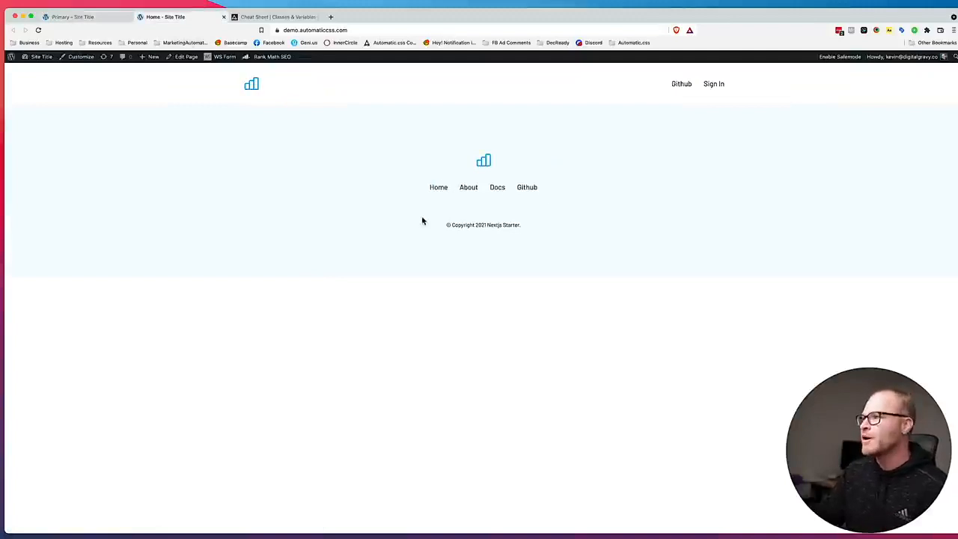
Leave the Primary template's builder for the WordPress admin and open the Home front page for editing with Oxygen.
left_click(84, 23)
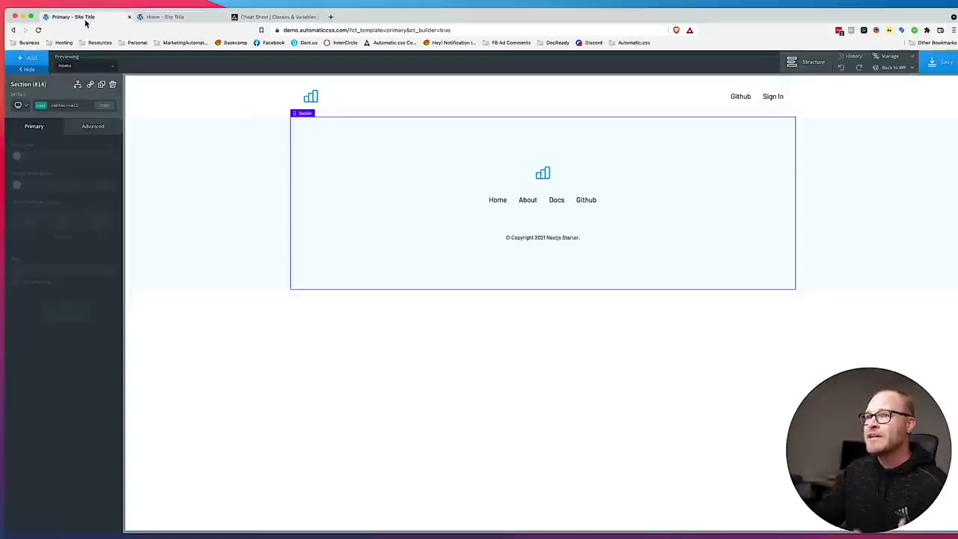
left_click(894, 80)
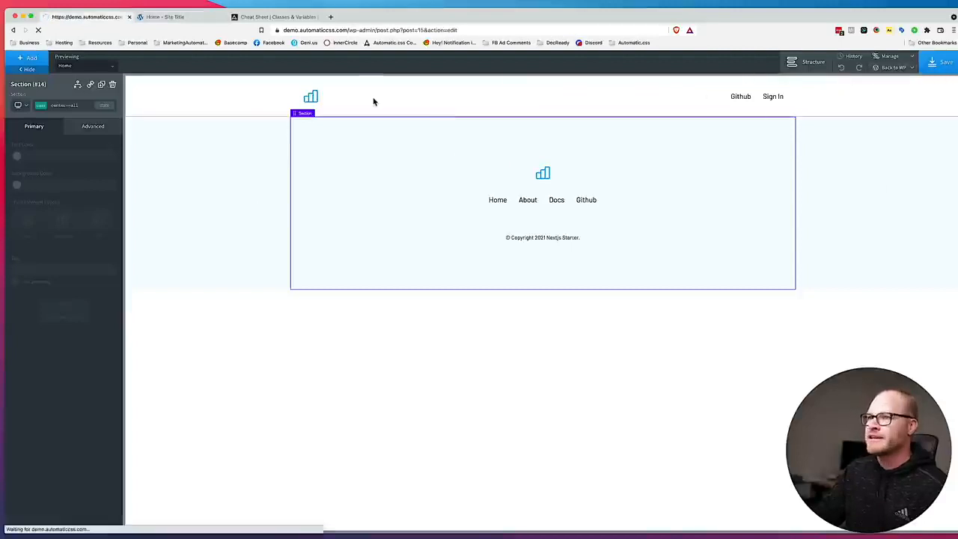
left_click(45, 135)
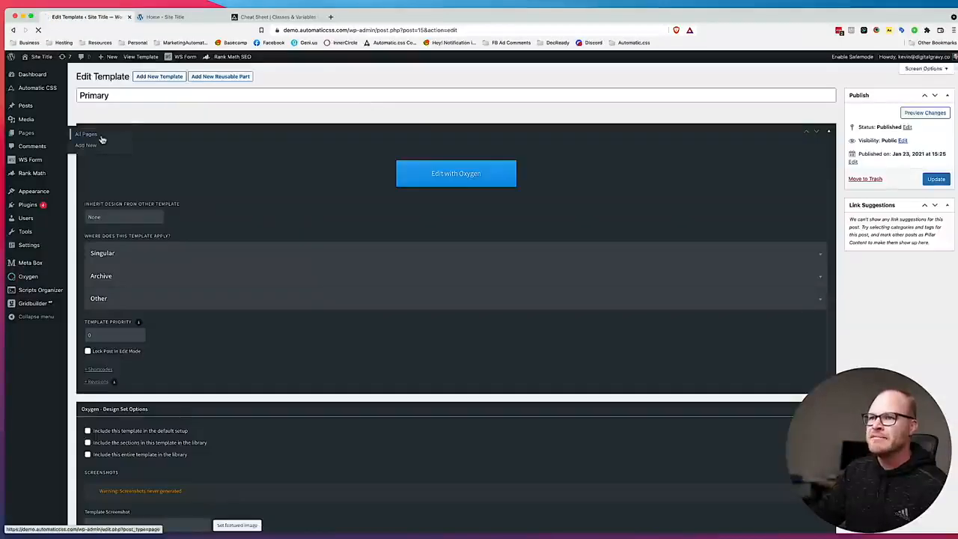
left_click_drag(399, 23, 860, 21)
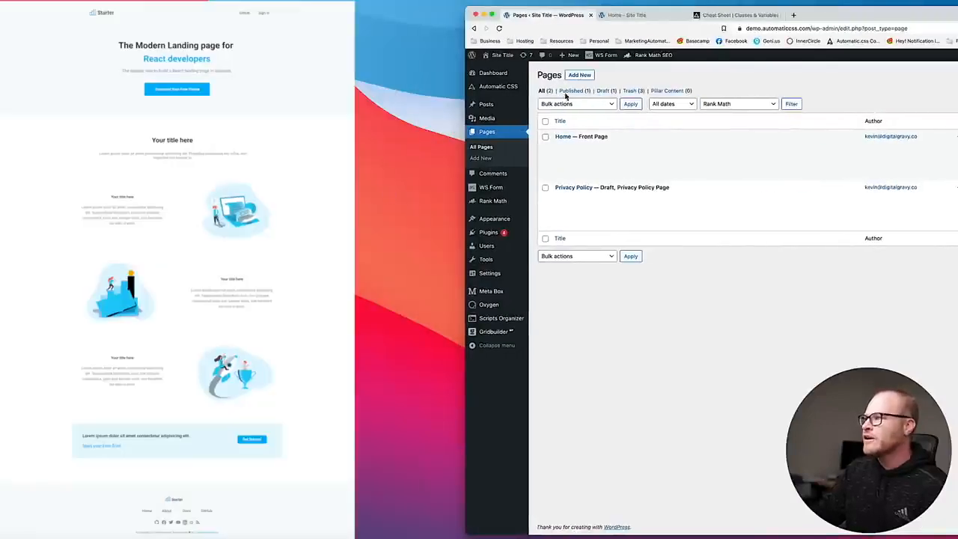
left_click_drag(832, 12, 368, 13)
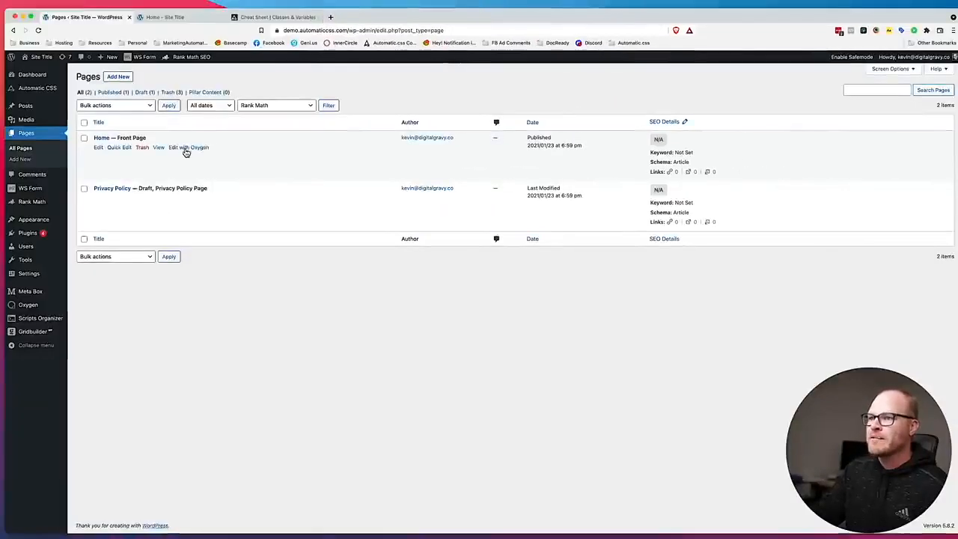
left_click(185, 148)
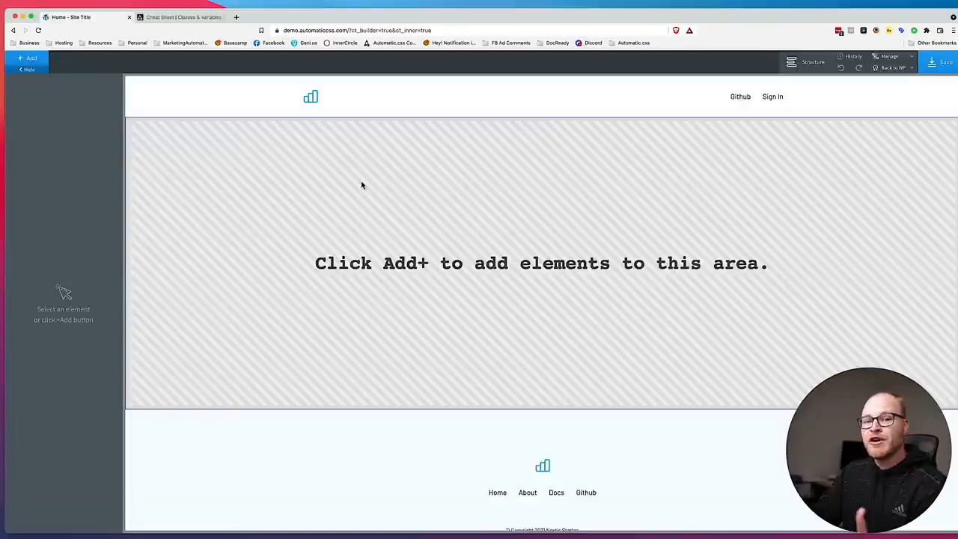
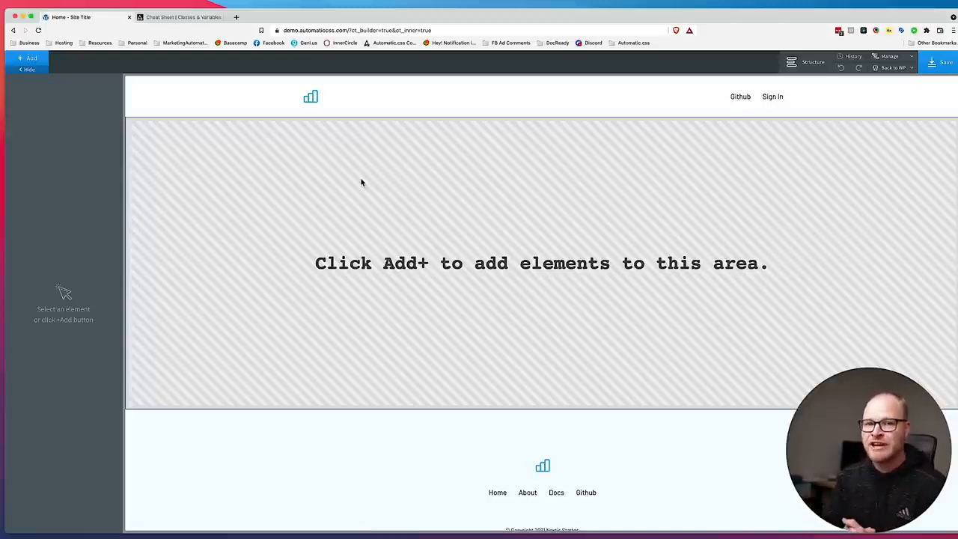
Add a section to the Home page and check the hero area in the Figma design.
left_click(30, 59)
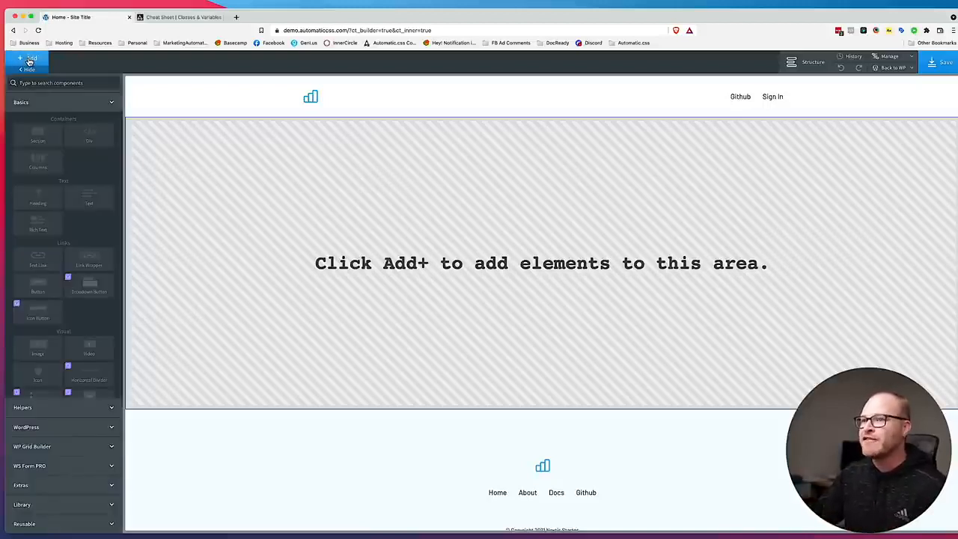
left_click(37, 135)
left_click_drag(259, 18, 707, 15)
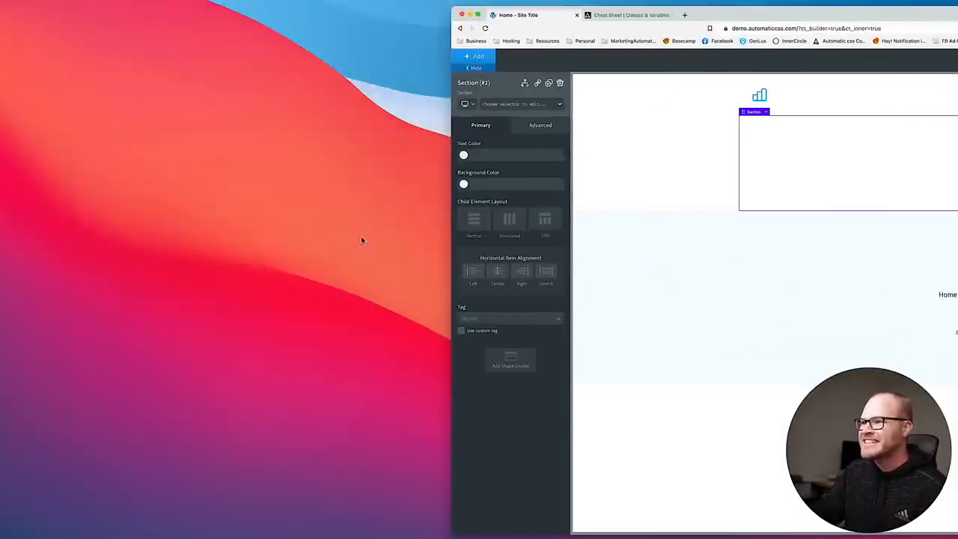
key("super+Tab")
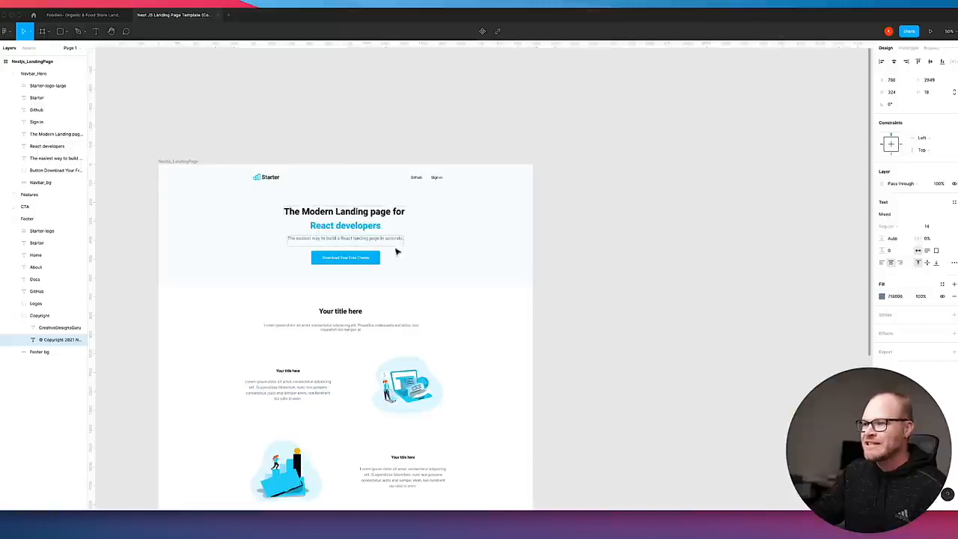
left_click(129, 533)
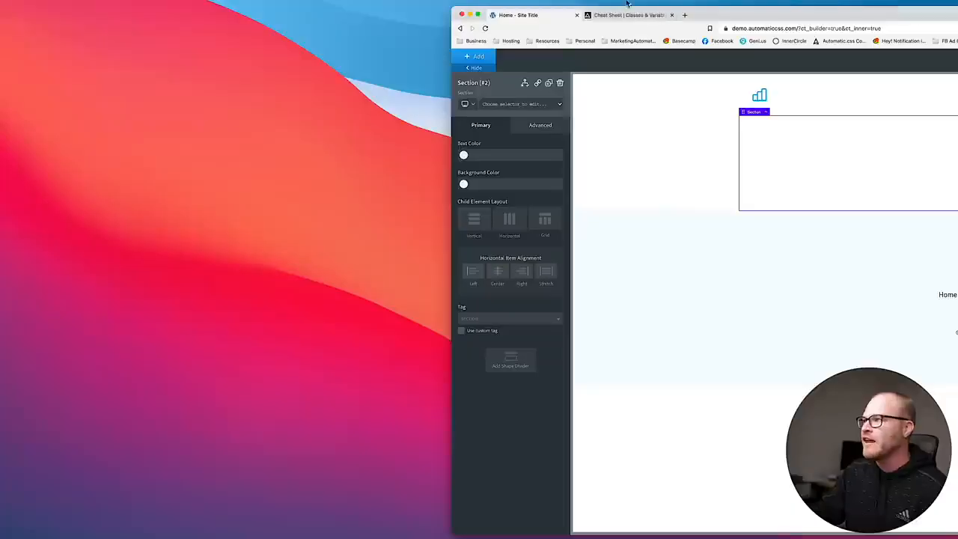
left_click_drag(748, 17, 358, 11)
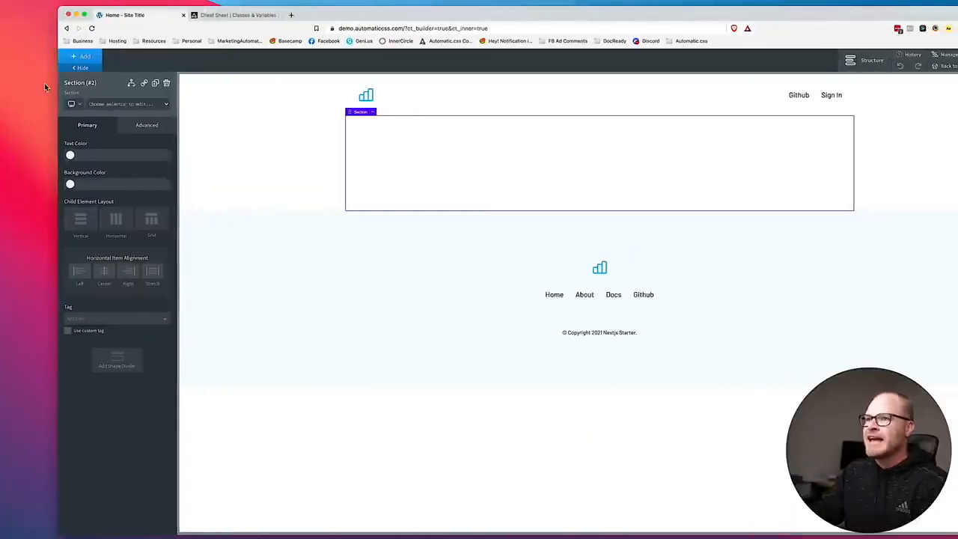
Add the bg--primary-ultra-light class to the new section.
left_click(119, 104)
type("bg--primary-ultra-light")
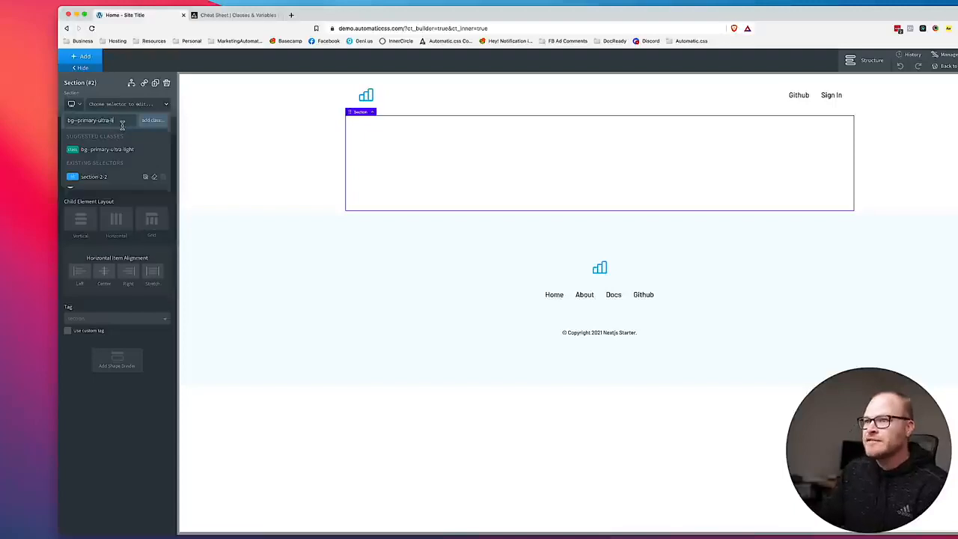
left_click(122, 149)
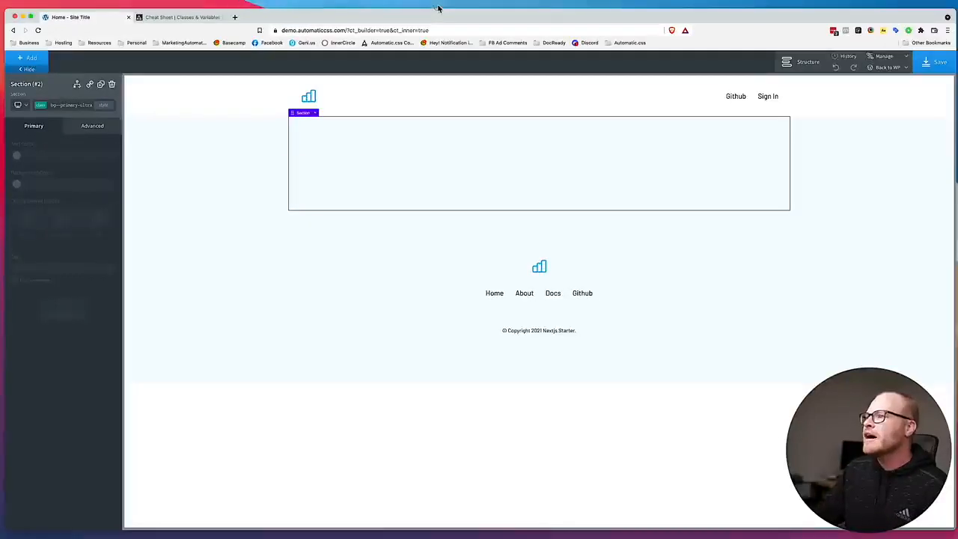
Compare the hero with the landing page design and add the center--all class to the section.
left_click_drag(313, 18, 820, 3)
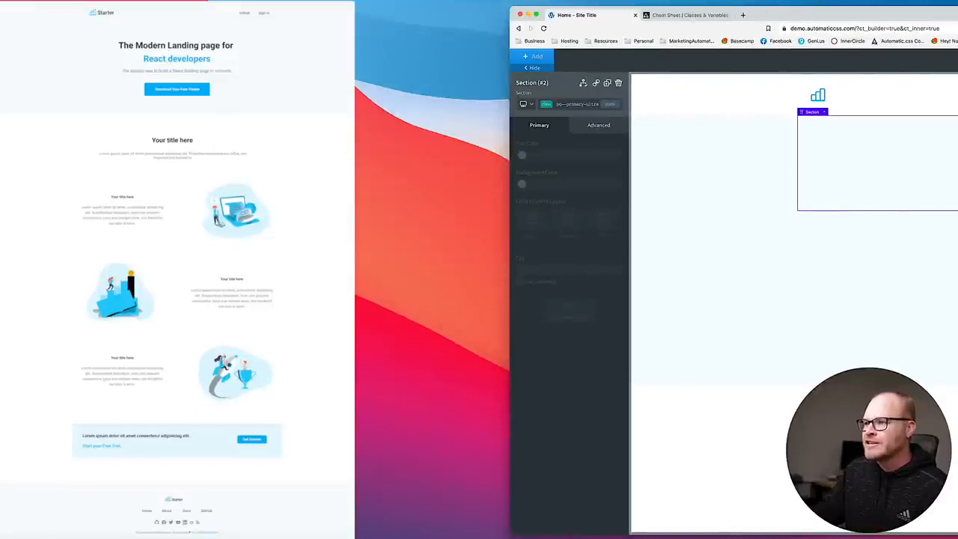
left_click_drag(786, 16, 283, 1)
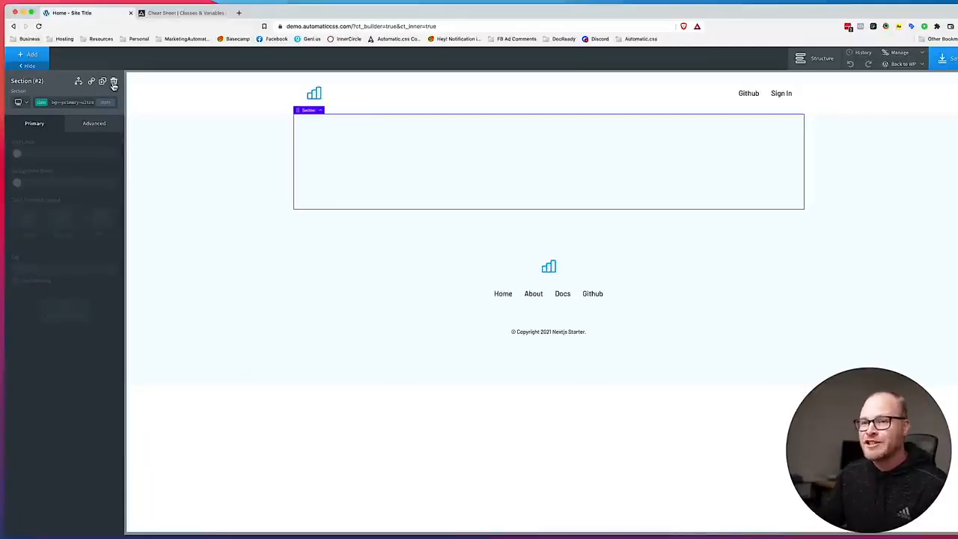
left_click(70, 105)
type("center--all")
left_click(74, 151)
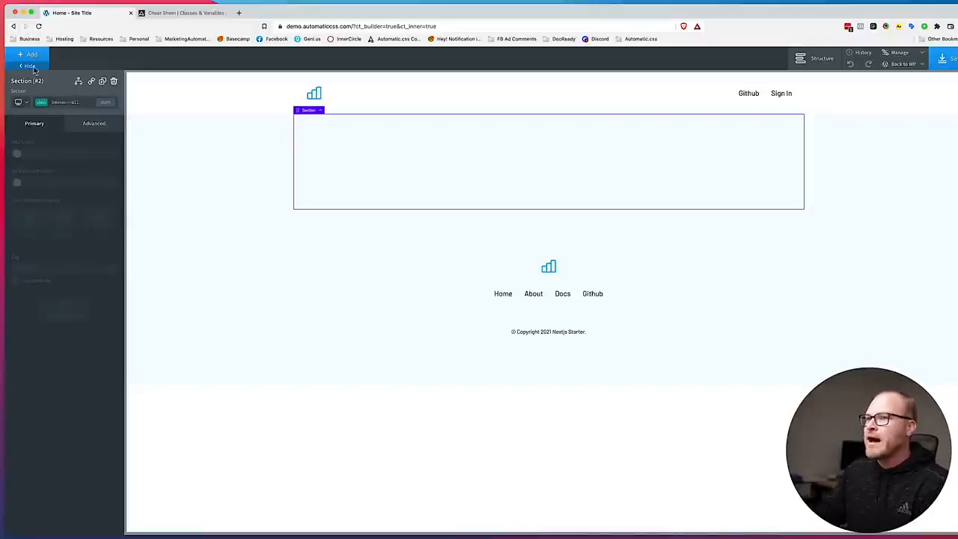
Add a heading, a text element and a button to the hero section.
left_click(43, 59)
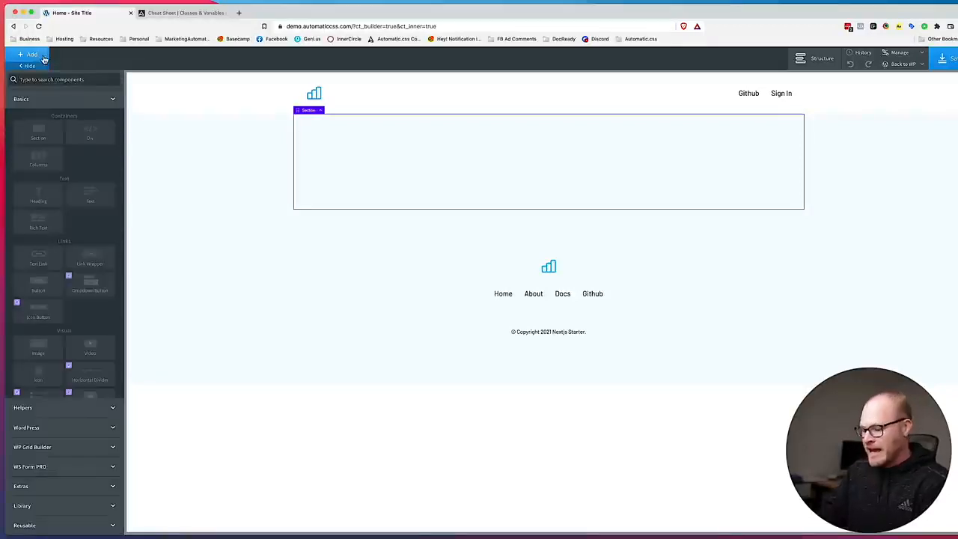
type("head")
left_click(39, 103)
left_click(41, 56)
type("text")
left_click(38, 105)
left_click(37, 57)
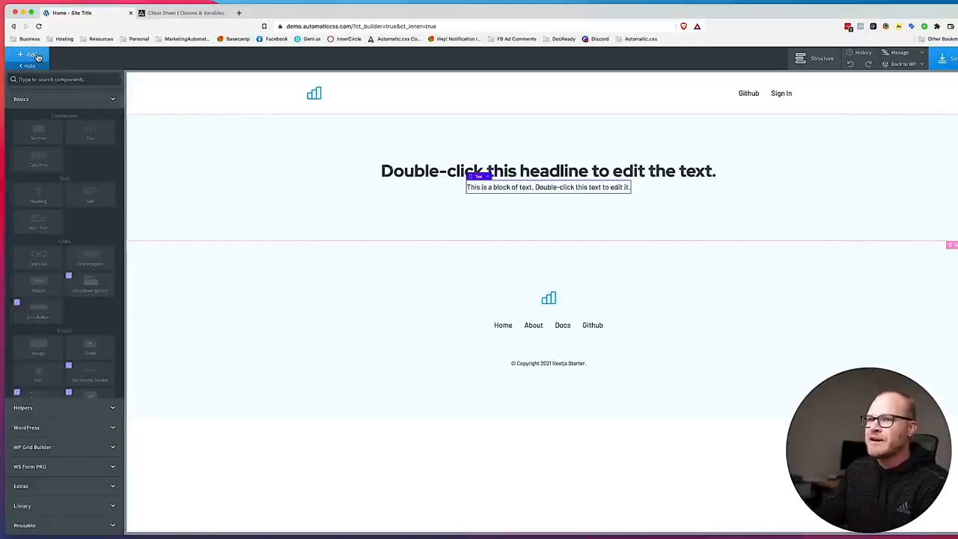
type("butt")
left_click(37, 104)
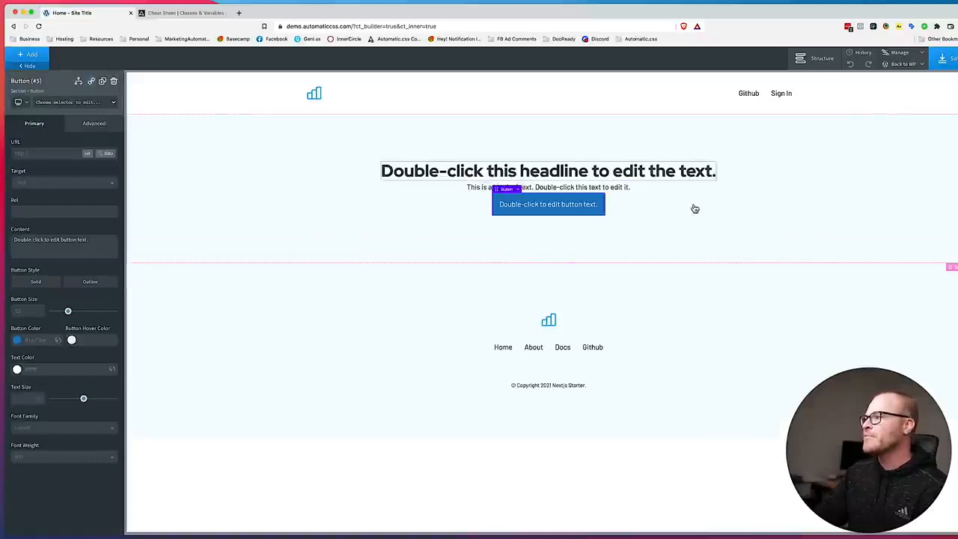
Examine the hero's heading, tagline, button and background in the Figma design, returning to the Oxygen builder.
left_click(735, 209)
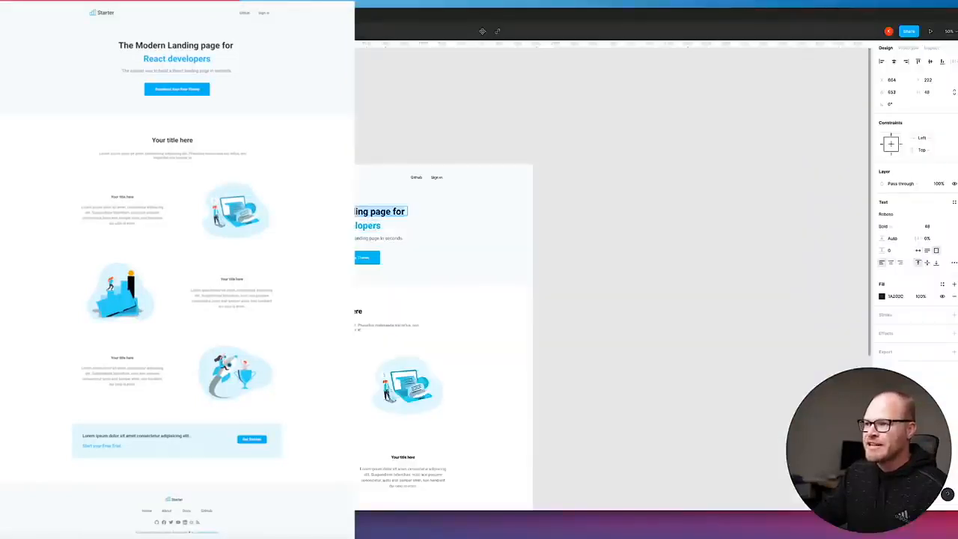
left_click(579, 221)
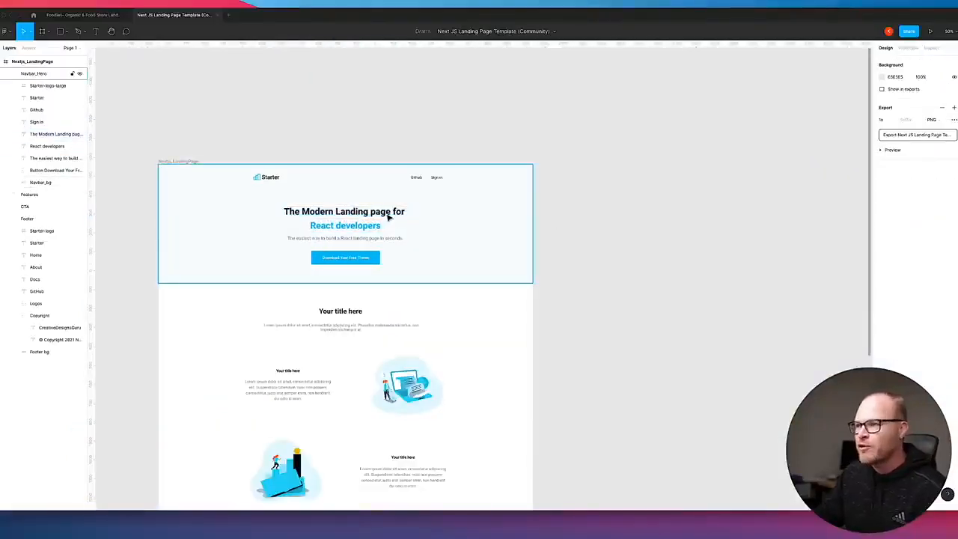
double_click(324, 227)
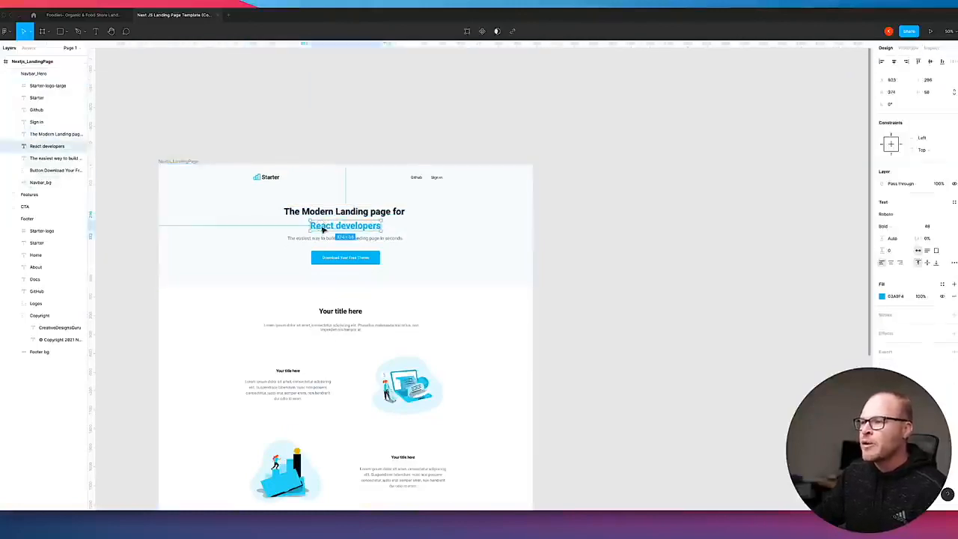
left_click(328, 237)
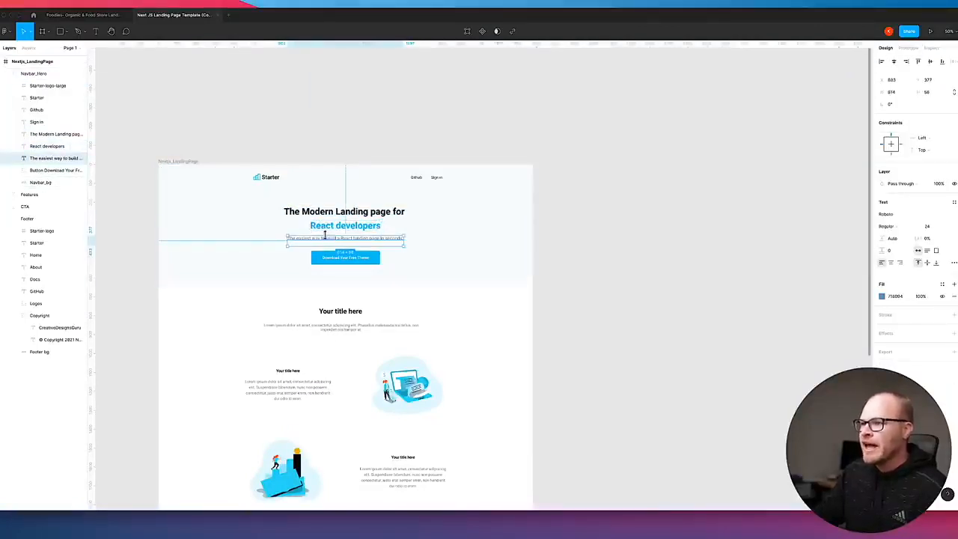
left_click(335, 257)
left_click(460, 270)
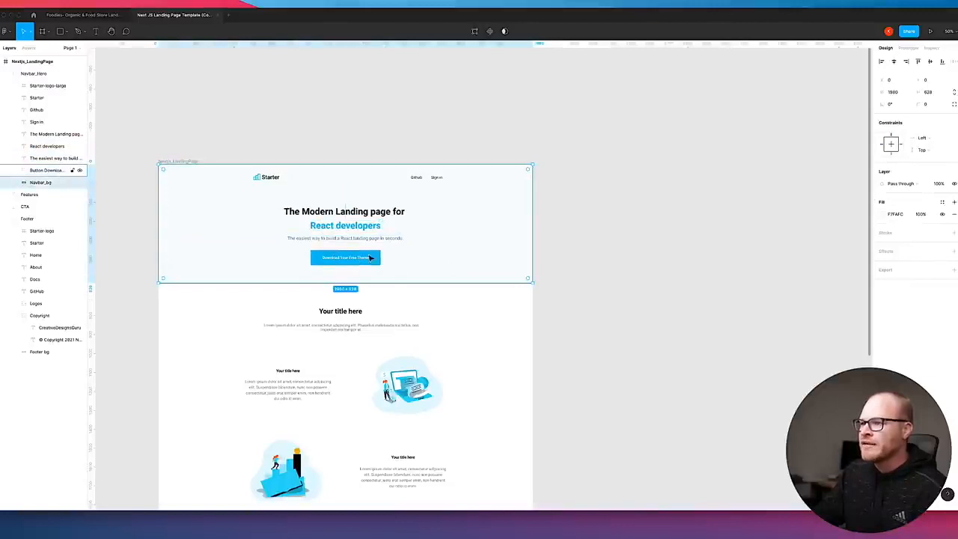
left_click(147, 529)
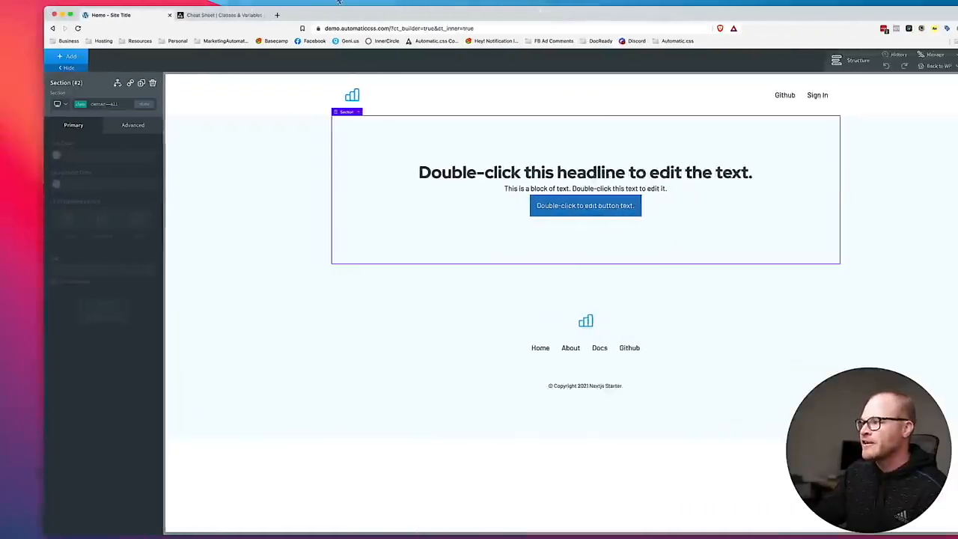
Add the owl--m class to the hero section to space out its elements.
left_click(487, 171)
left_click(513, 188)
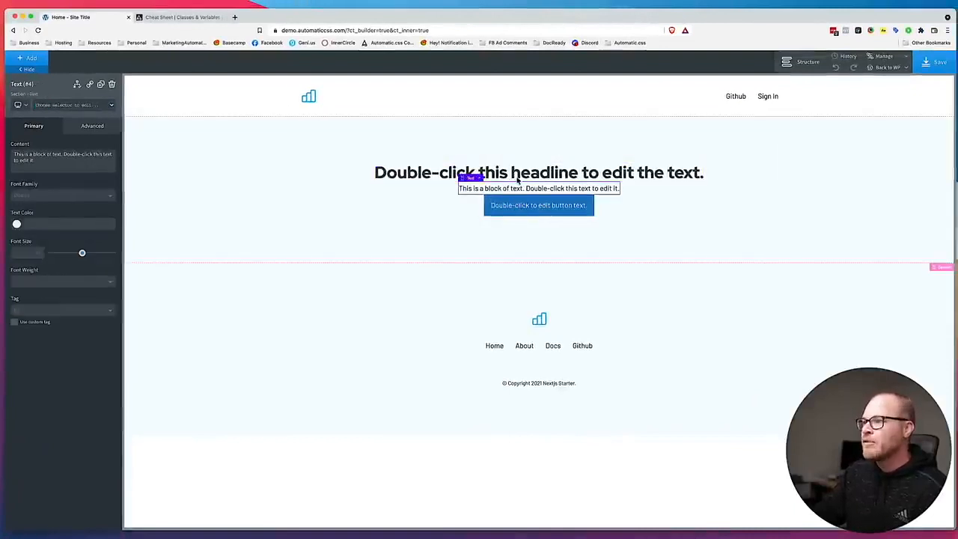
left_click(316, 176)
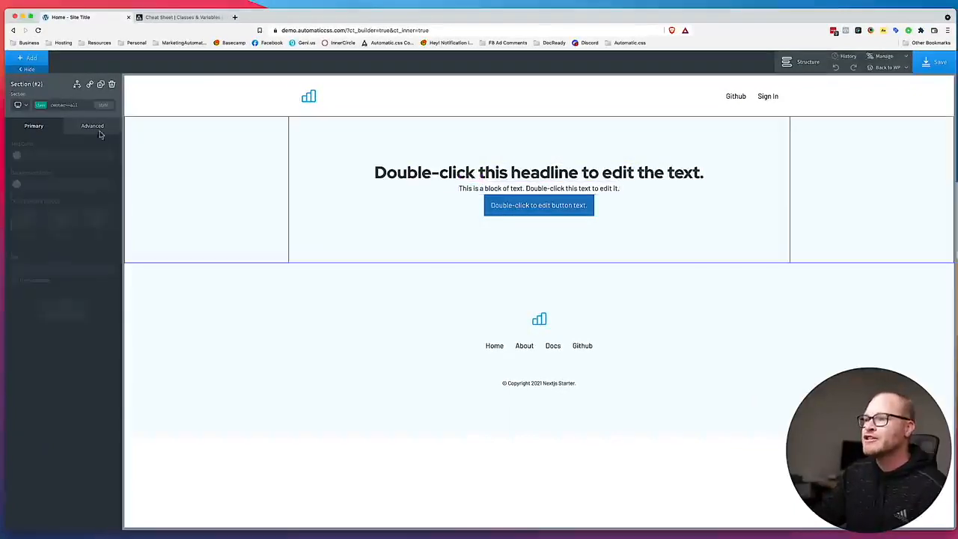
type("owl--m")
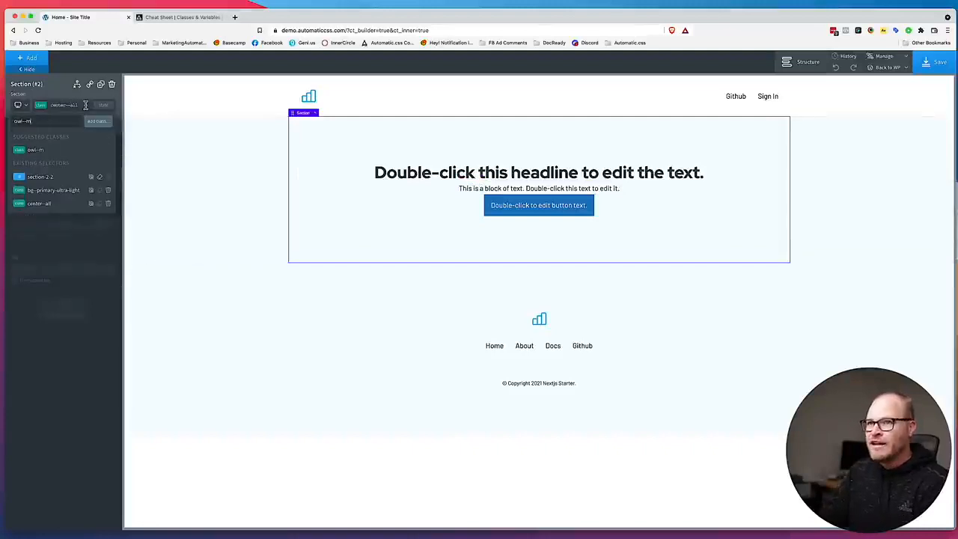
key("Return")
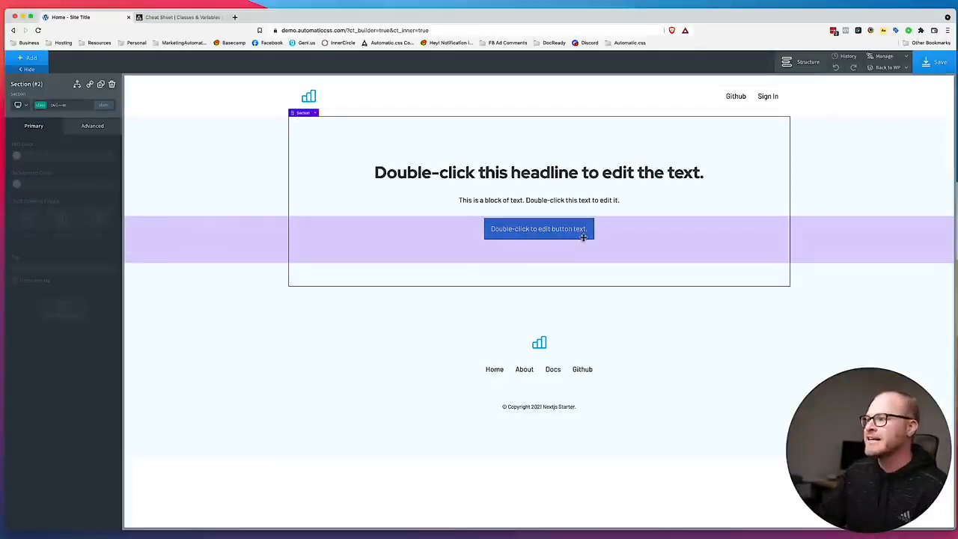
Copy the hero headline from the Figma design and set the heading text to "The Modern Landing page for Oxygen Developers".
left_click(448, 178)
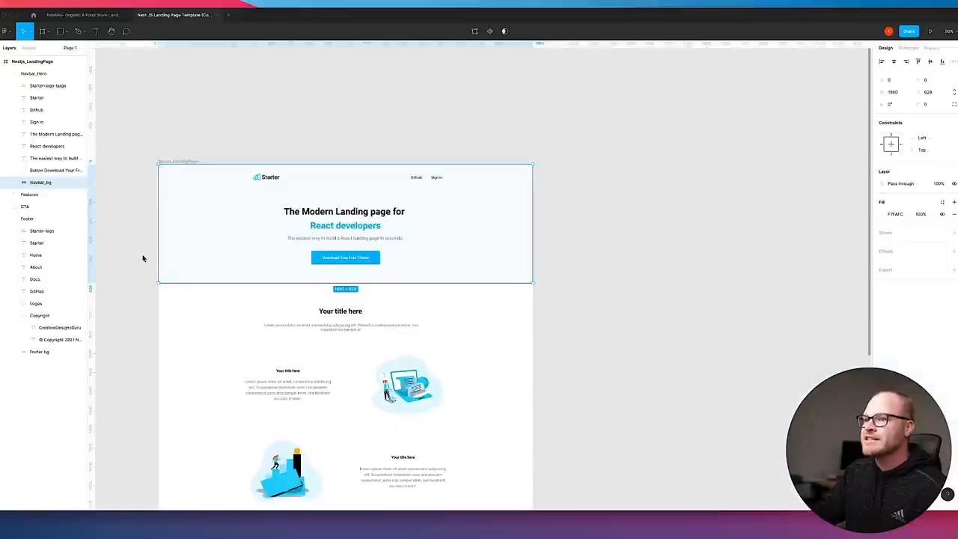
double_click(343, 211)
key("super+c")
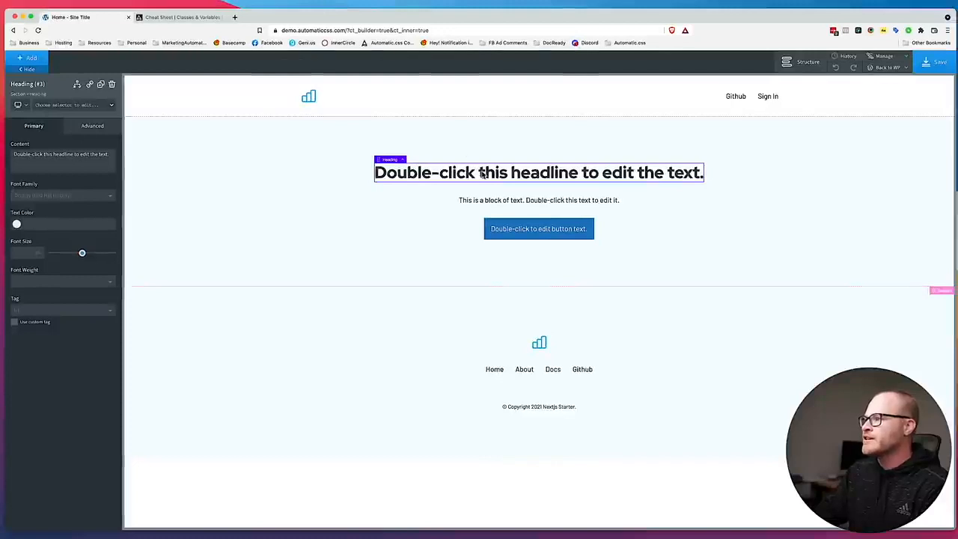
double_click(483, 173)
key("super+v")
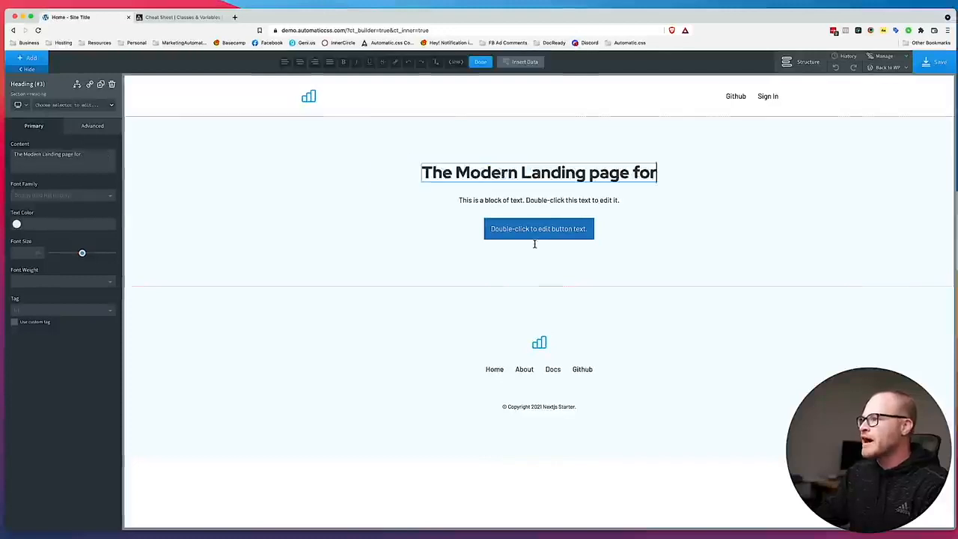
type("Oxygen")
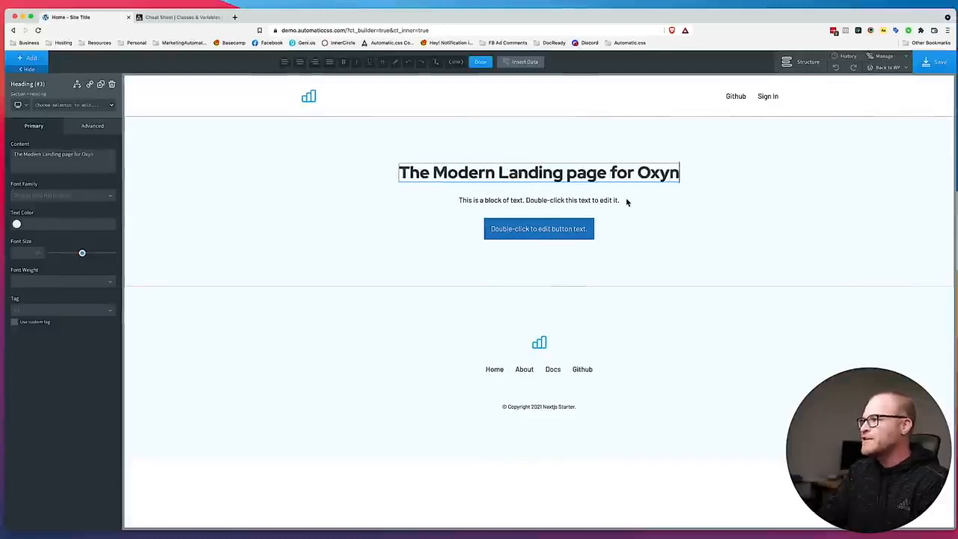
key("BackSpace")
type("gen Developerw")
key("BackSpace")
type("s")
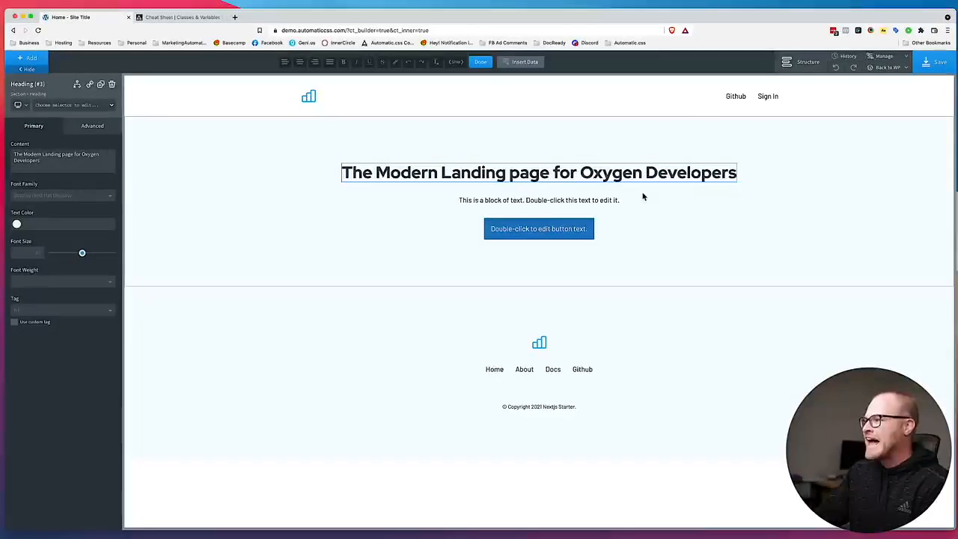
left_click(705, 196)
Try the width--m class on the hero heading.
left_click(573, 180)
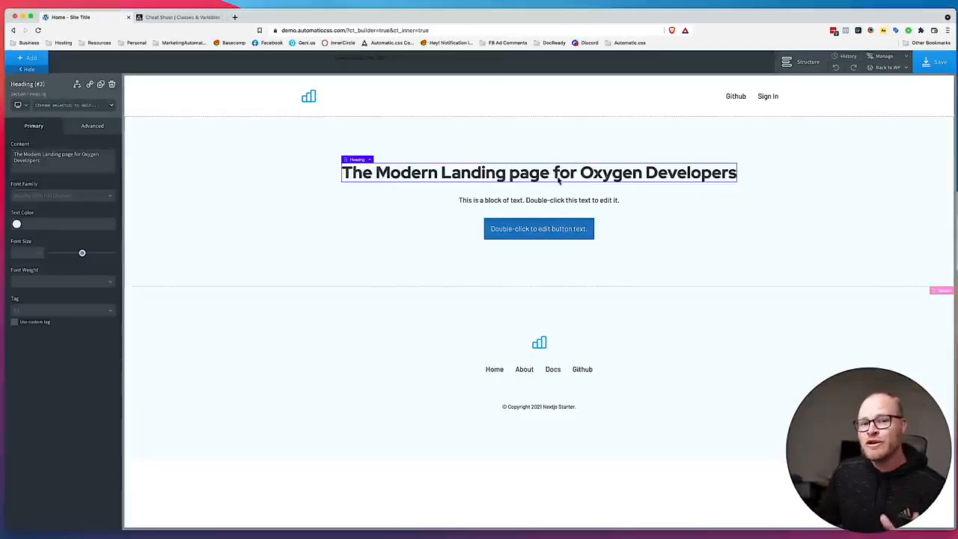
left_click(62, 106)
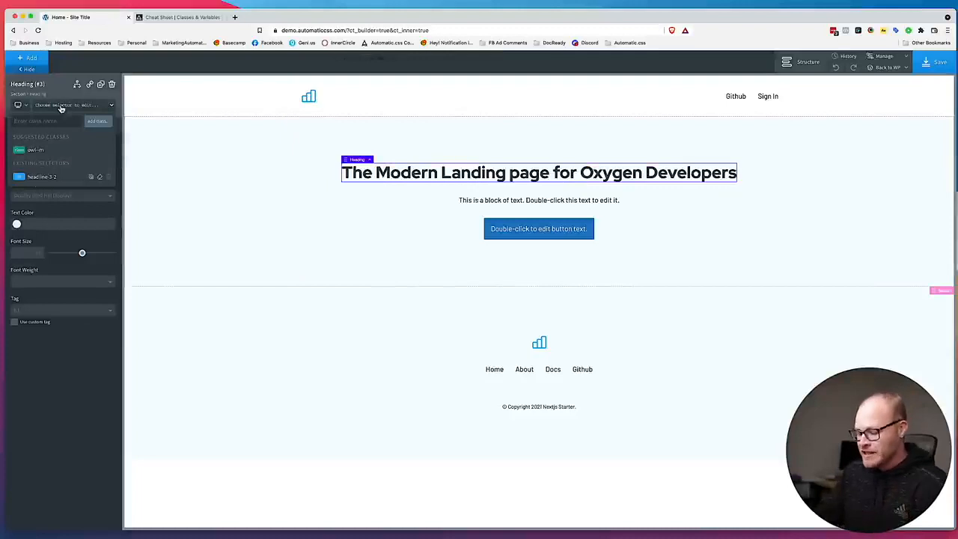
type("width")
left_click(64, 175)
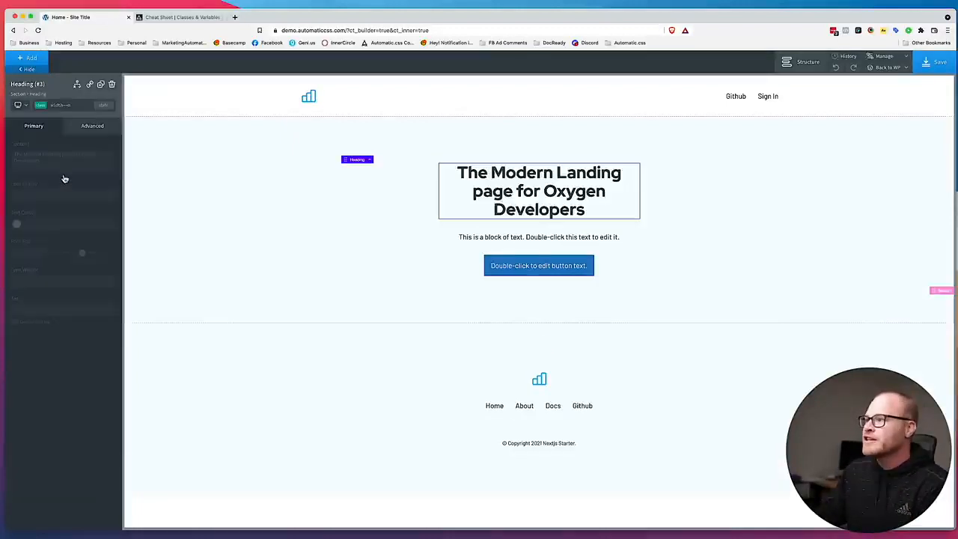
Replace the heading's width--m class with width--l.
left_click(72, 105)
left_click(108, 150)
left_click(72, 106)
type("width")
left_click(57, 164)
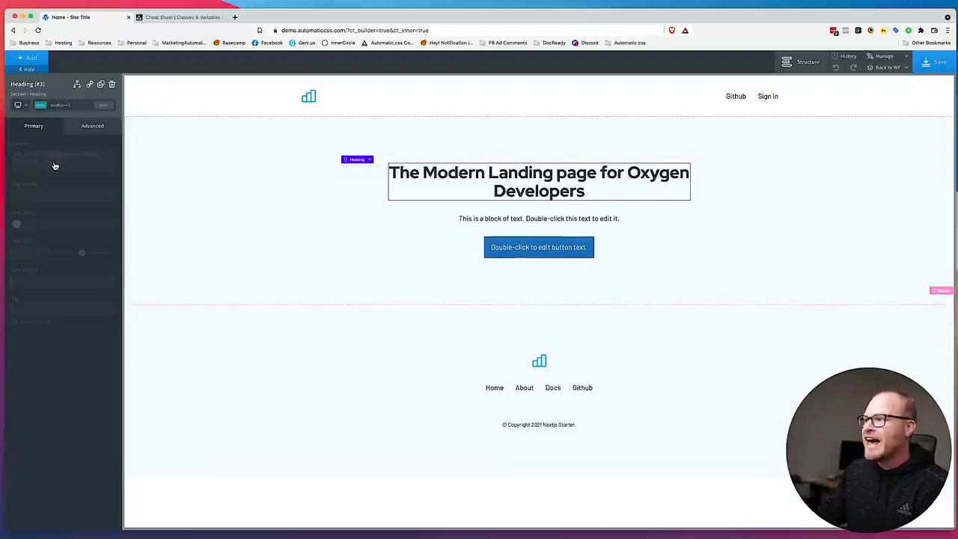
double_click(587, 187)
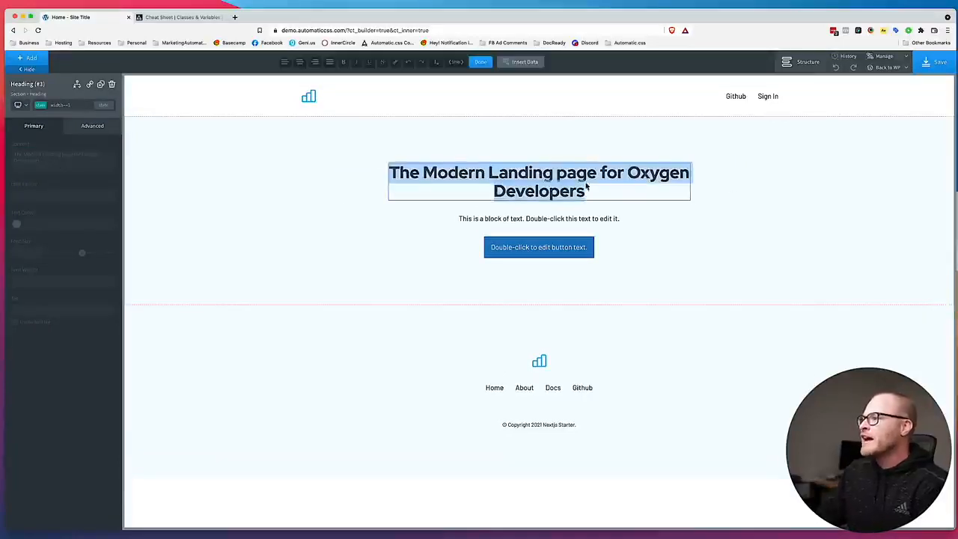
left_click(732, 193)
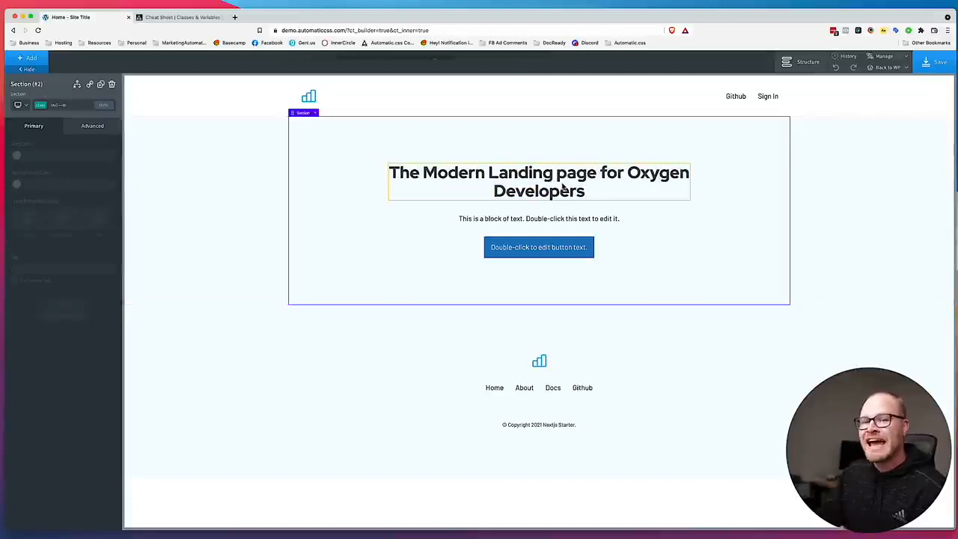
mouse_move(255, 17)
left_mouse_down()
mouse_move(806, 15)
mouse_move(550, 15)
mouse_move(642, 3)
mouse_move(258, 3)
left_mouse_up()
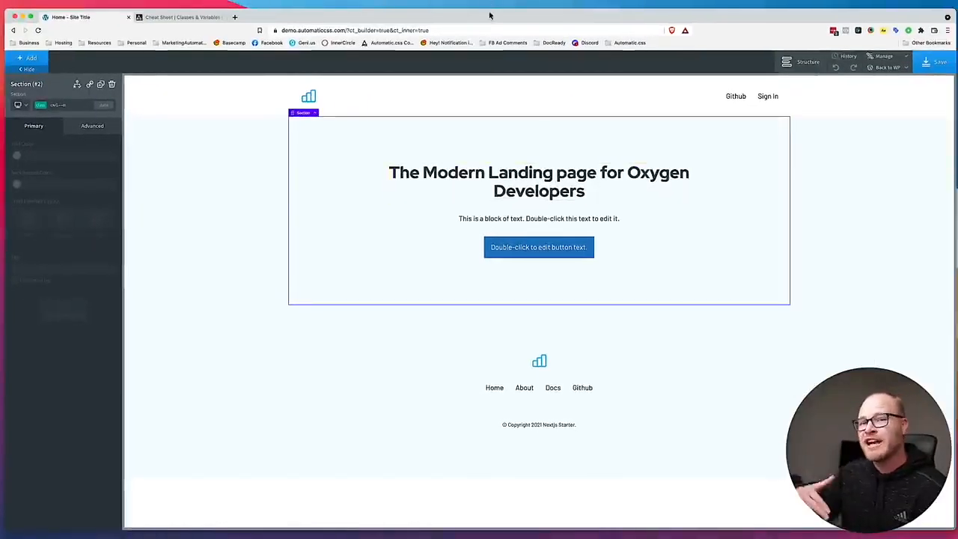
Copy the hero subheading from the Figma design and set the text block to "The easiest way to build a React landing page in seconds.".
left_click_drag(449, 18, 860, 16)
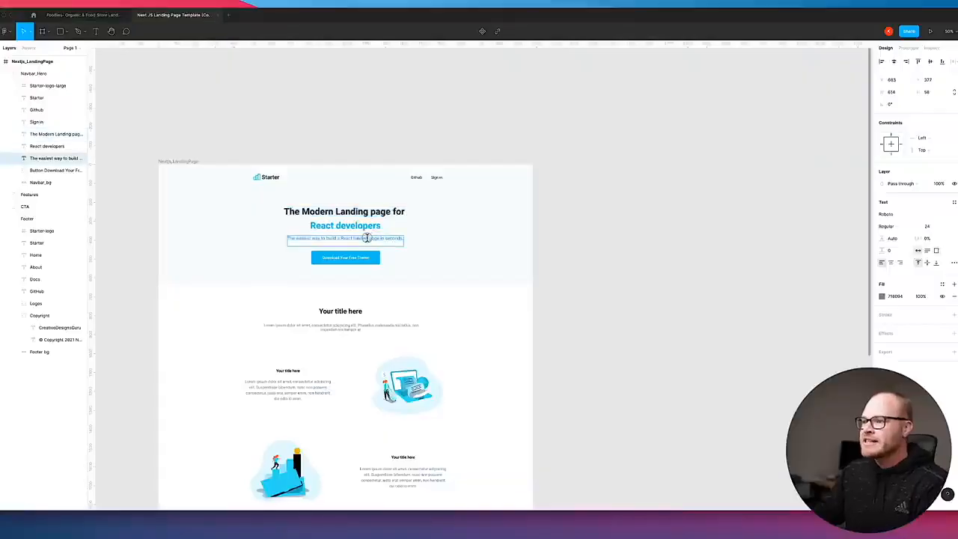
double_click(367, 237)
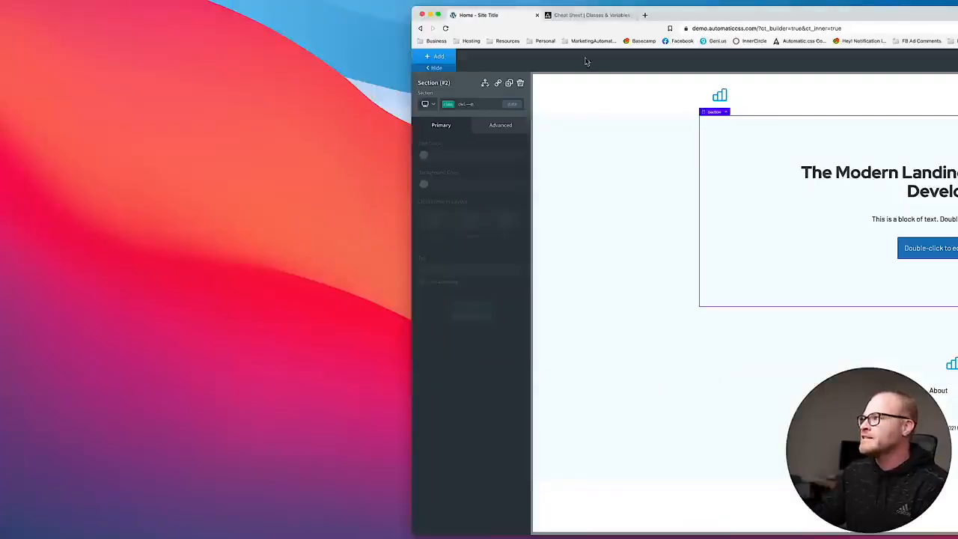
left_click_drag(696, 15, 296, 15)
double_click(550, 220)
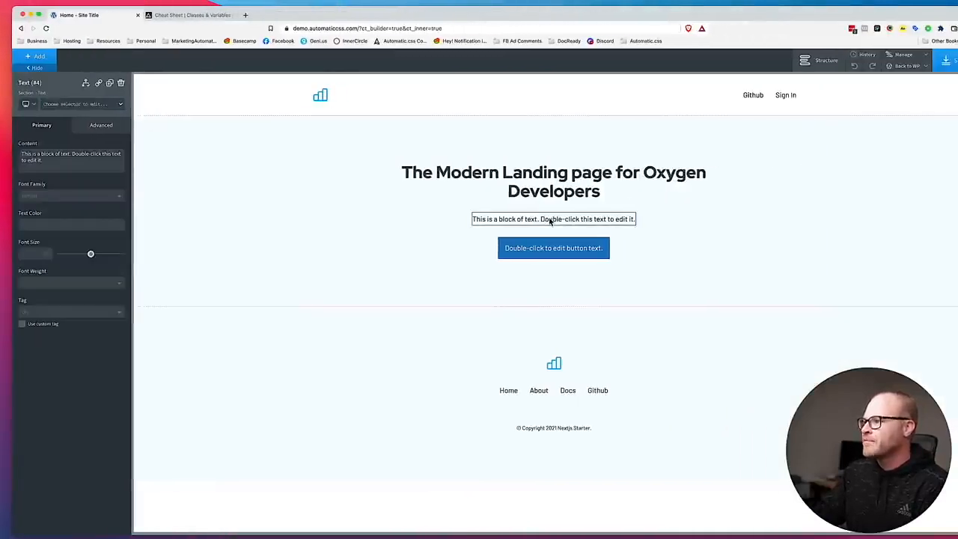
key("super+a")
key("super+v")
left_click(570, 238)
Compare the subheading with the Figma design and try the text--base-medium class on it.
left_click_drag(433, 23, 845, 24)
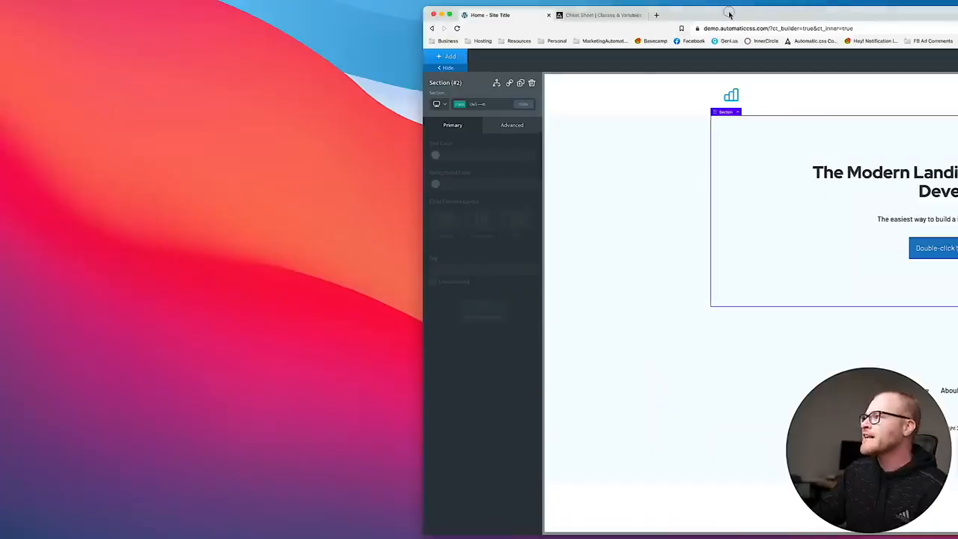
left_click_drag(733, 18, 307, 9)
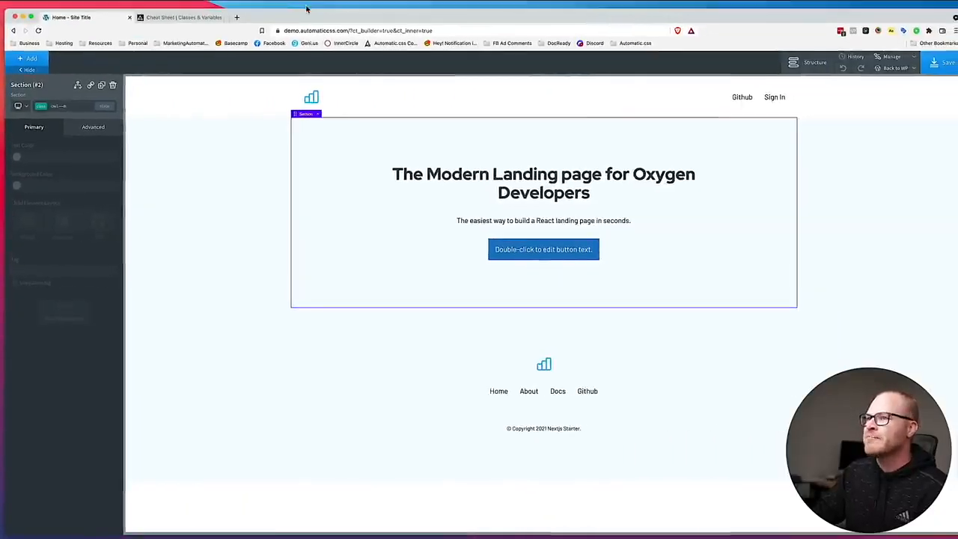
left_click(517, 217)
left_click(81, 107)
type("text-")
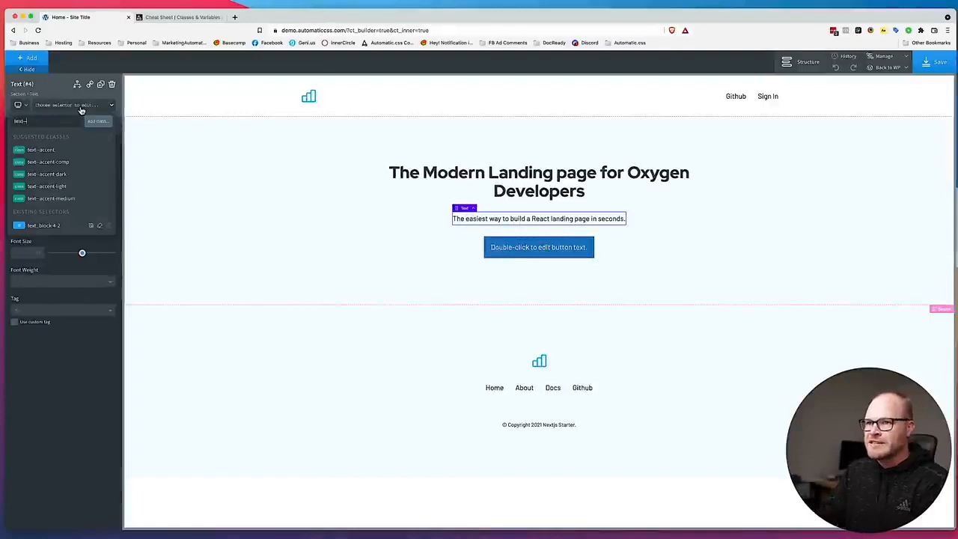
type("-base-m")
left_click(72, 153)
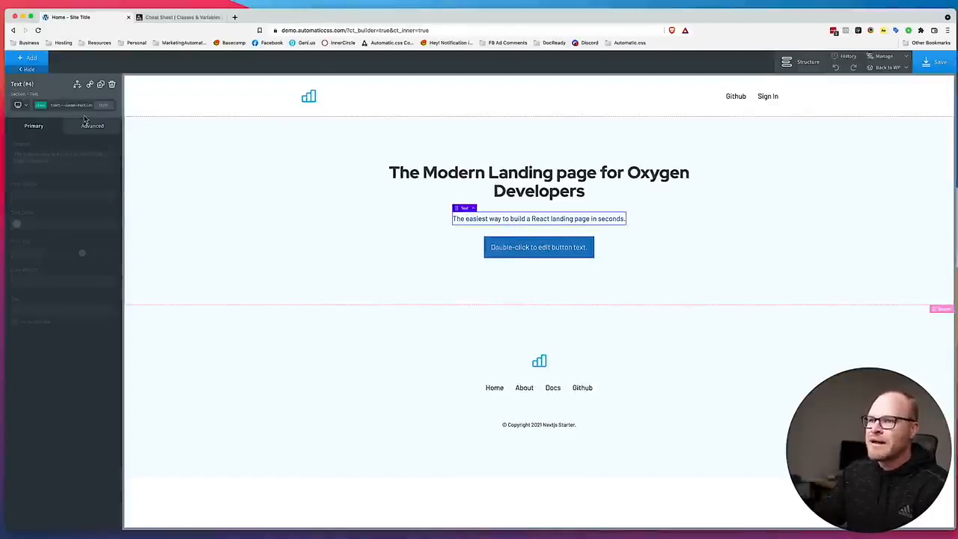
Replace the subheading's text--base-medium class with text--shade-medium.
left_click(78, 106)
left_click(109, 151)
left_click(75, 104)
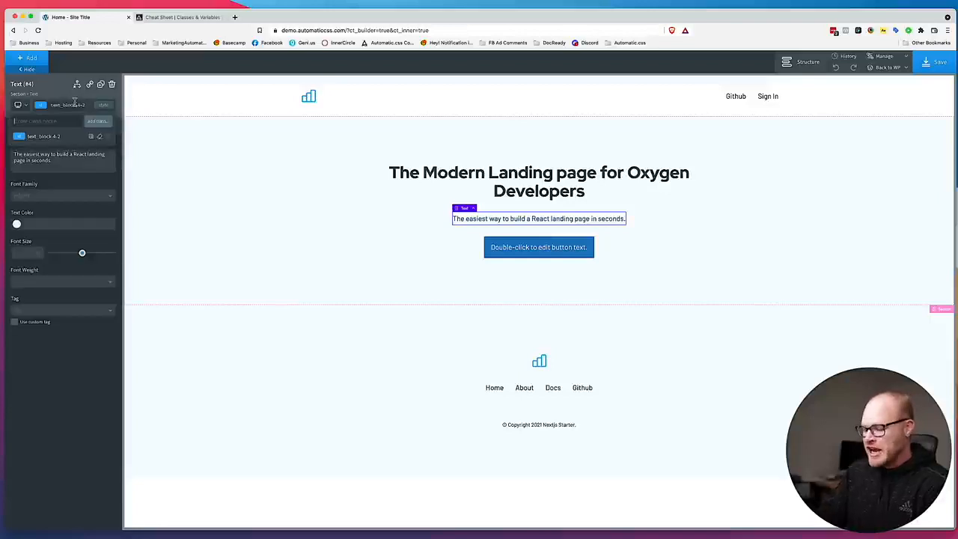
type("text--")
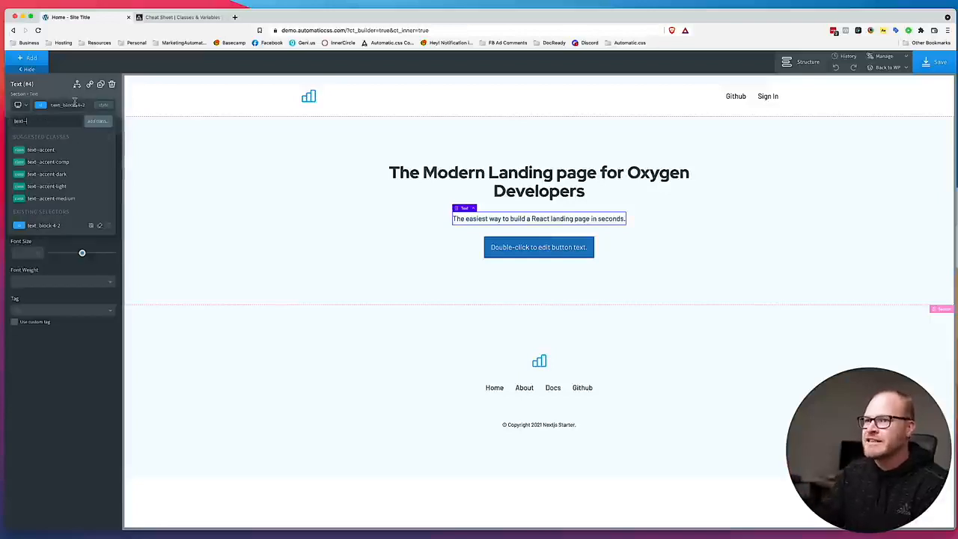
type("shade-m")
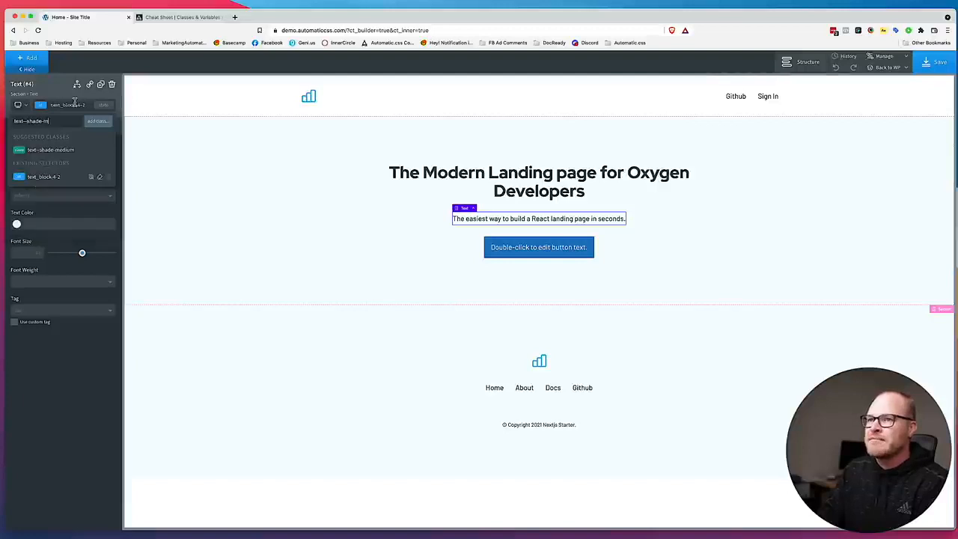
left_click(76, 151)
left_click(259, 226)
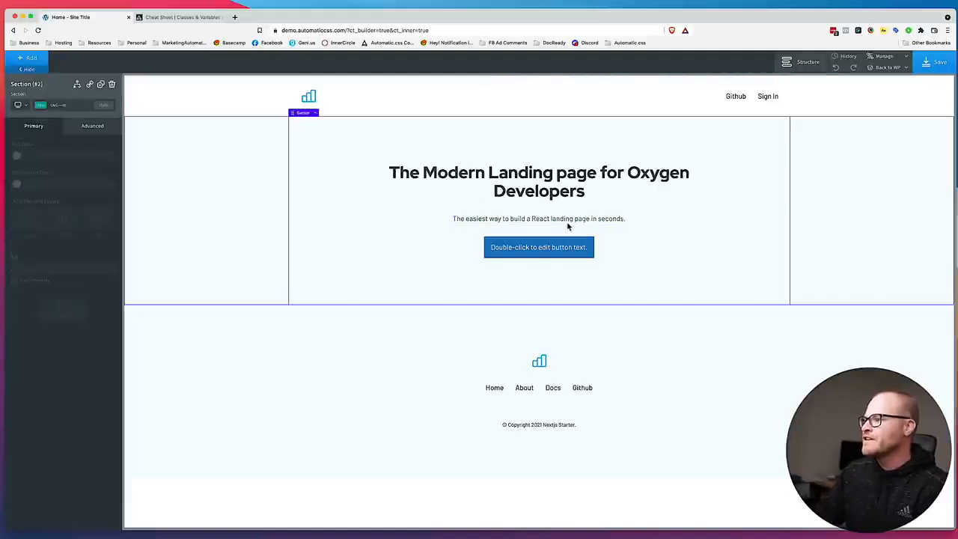
Check the Figma hero design and add the btn--primary class to the hero button.
left_click_drag(370, 18, 712, 15)
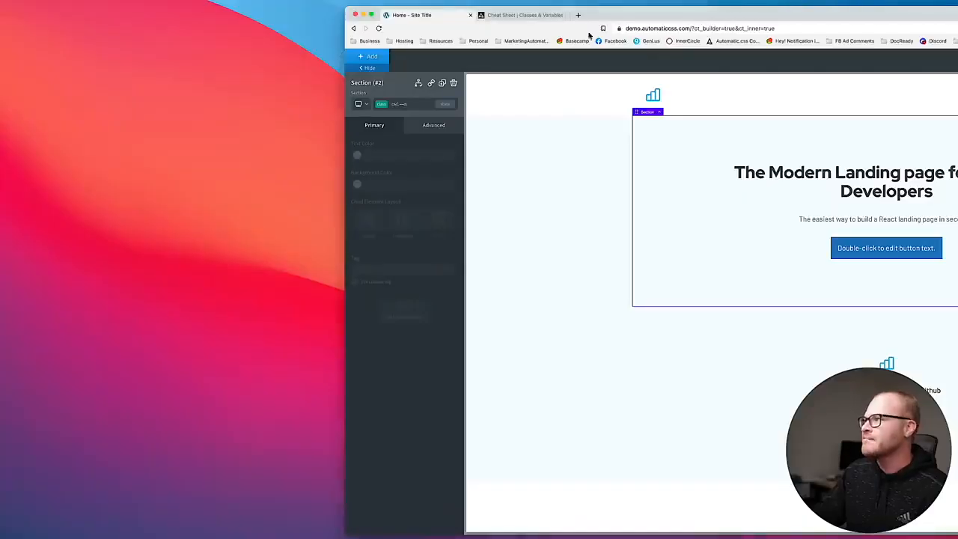
left_click_drag(614, 15, 270, 3)
left_click(513, 248)
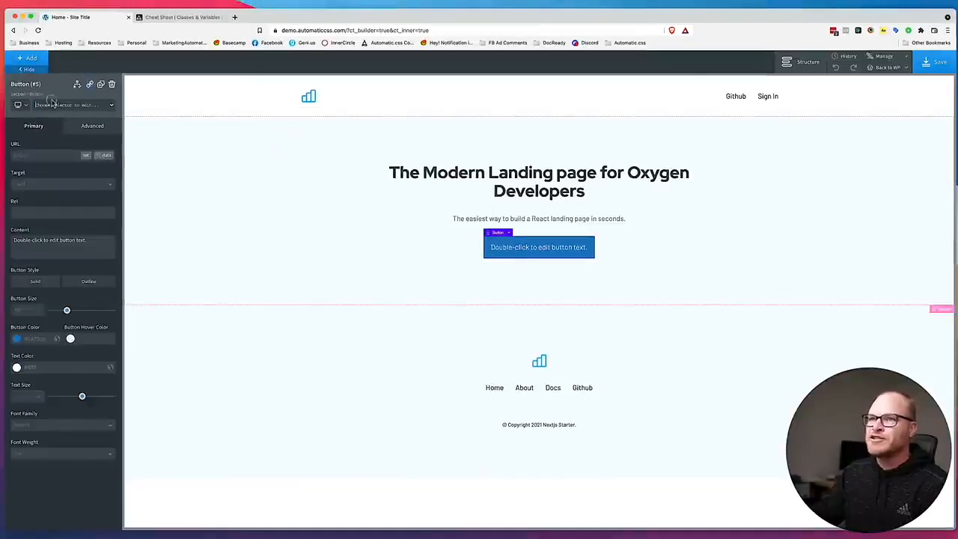
left_click(54, 105)
type("btn--")
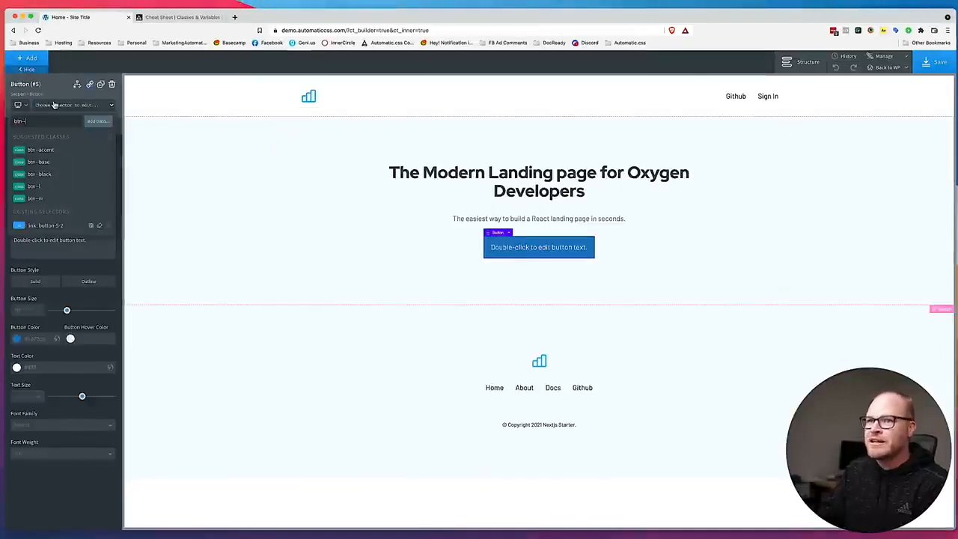
type("primary")
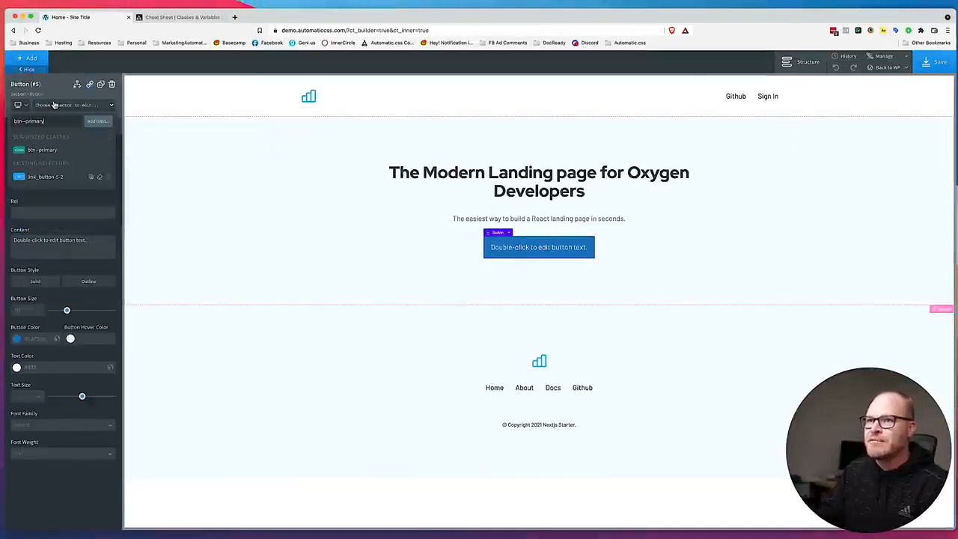
left_click(64, 150)
left_click_drag(458, 14, 491, 3)
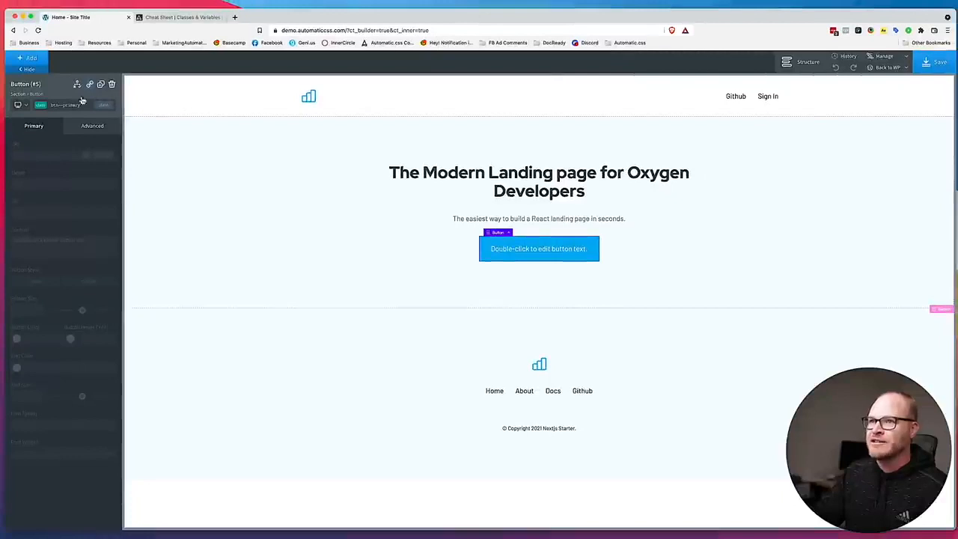
Try the btn--outline class on the hero button and remove it again.
left_click(62, 105)
type("outline")
left_click(60, 149)
left_click(572, 275)
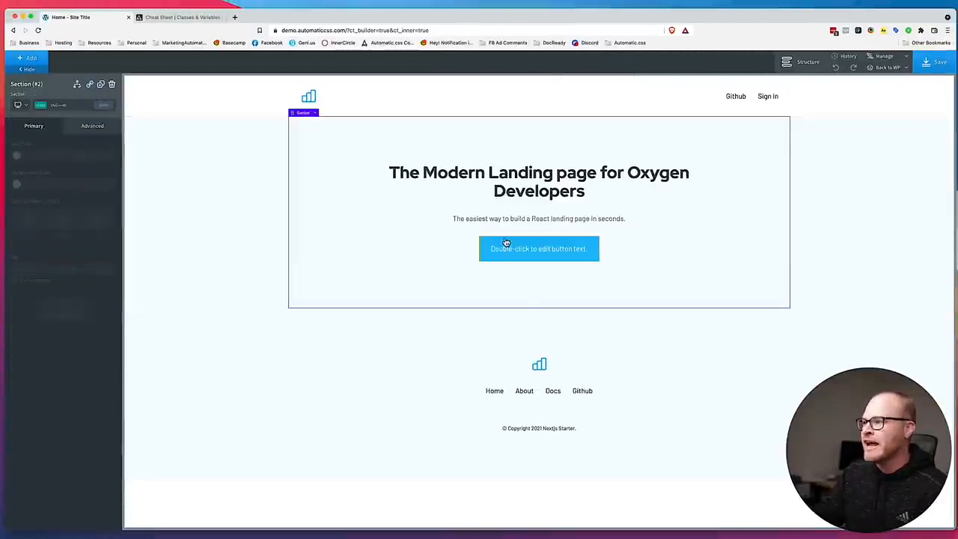
left_click(68, 105)
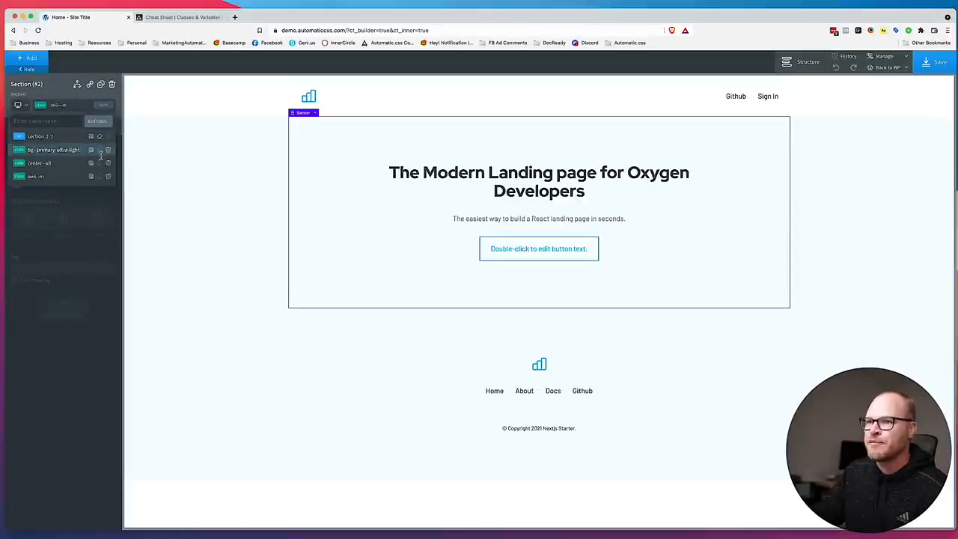
left_click(498, 249)
left_click(66, 106)
left_click(110, 163)
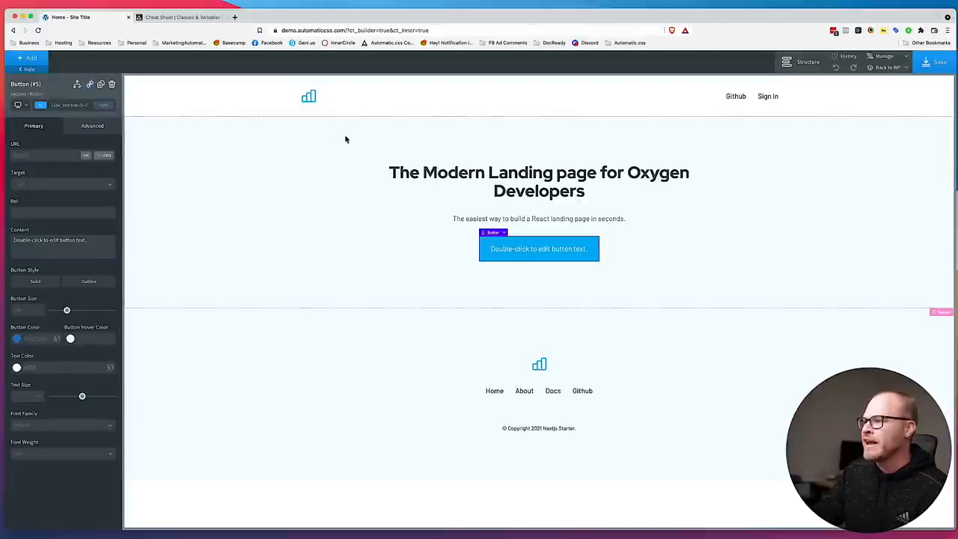
left_click(336, 226)
Set the hero button's text to "Download Your Free Theme" as in the Figma design and save the page.
left_click_drag(392, 13, 333, 4)
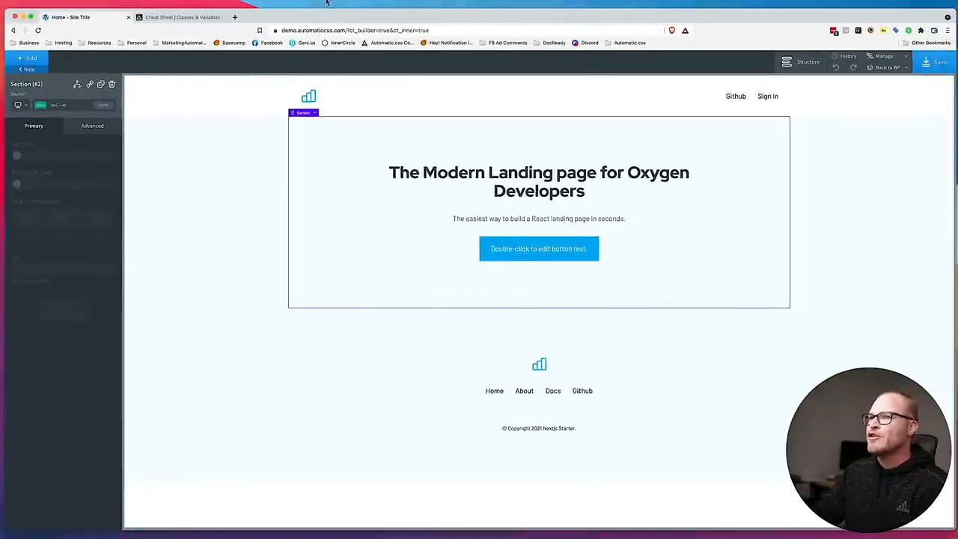
left_click(522, 253)
double_click(521, 253)
type("Download Your Free!")
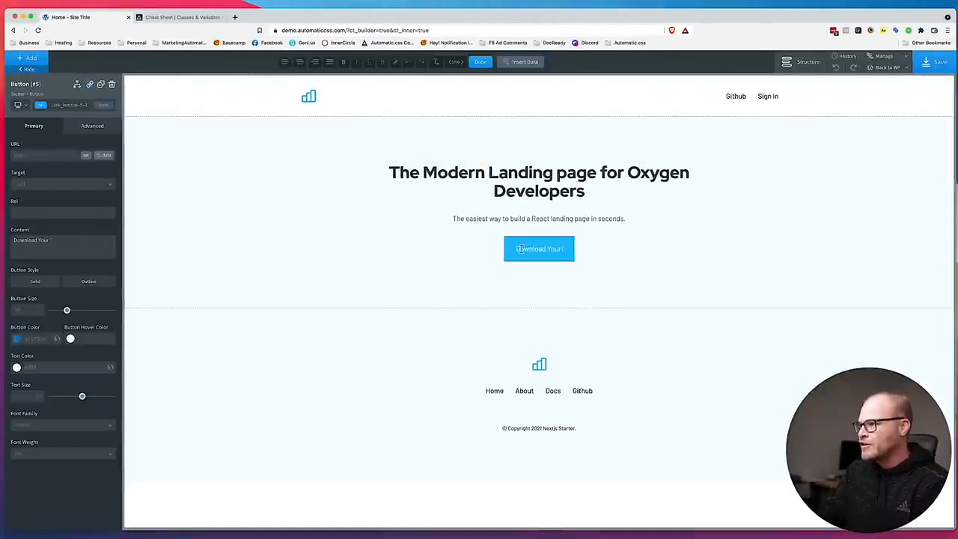
type(" Theme")
left_click(932, 62)
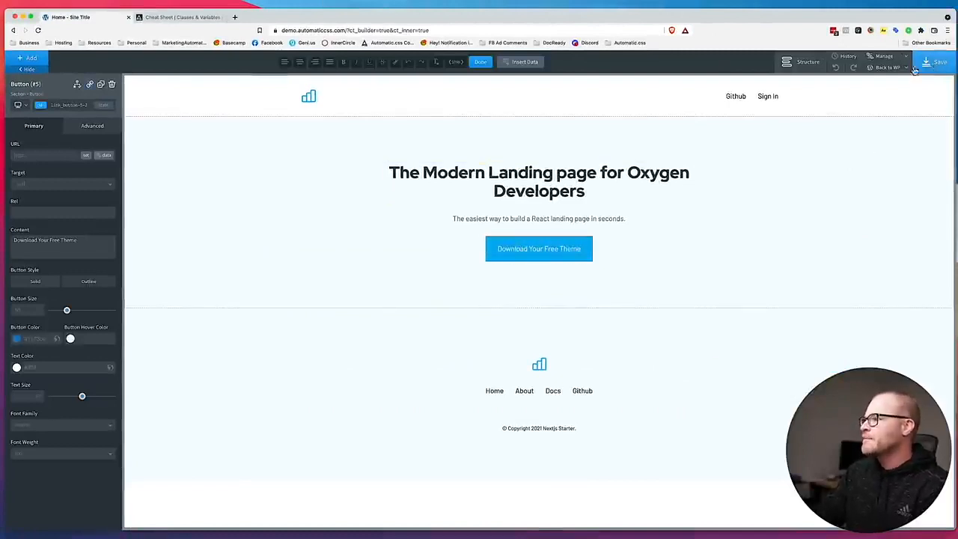
Open the WordPress admin in a separate browser tab and go to the Buttons settings of Automatic.css.
mouse_move(381, 19)
left_mouse_down()
mouse_move(915, 15)
mouse_move(379, 2)
left_mouse_up()
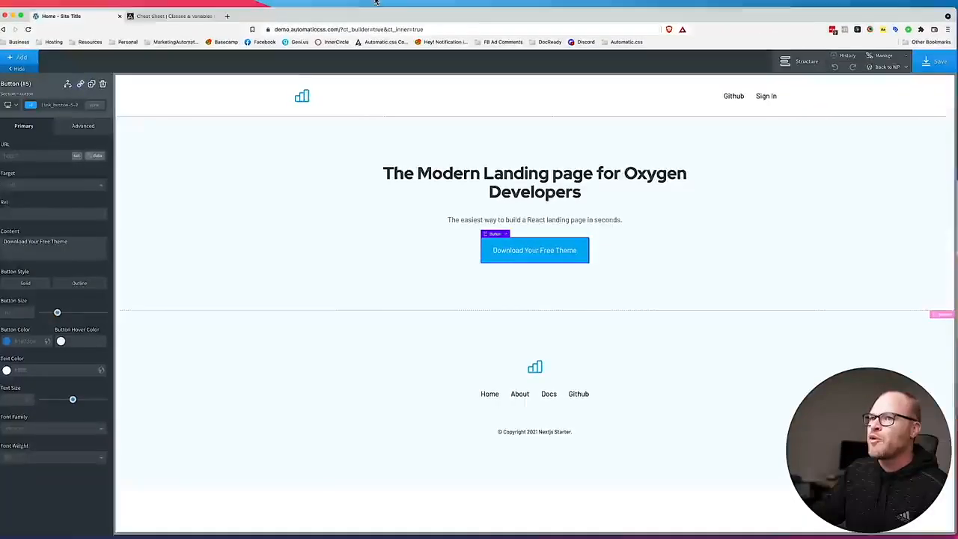
left_click(178, 18)
left_click(90, 17)
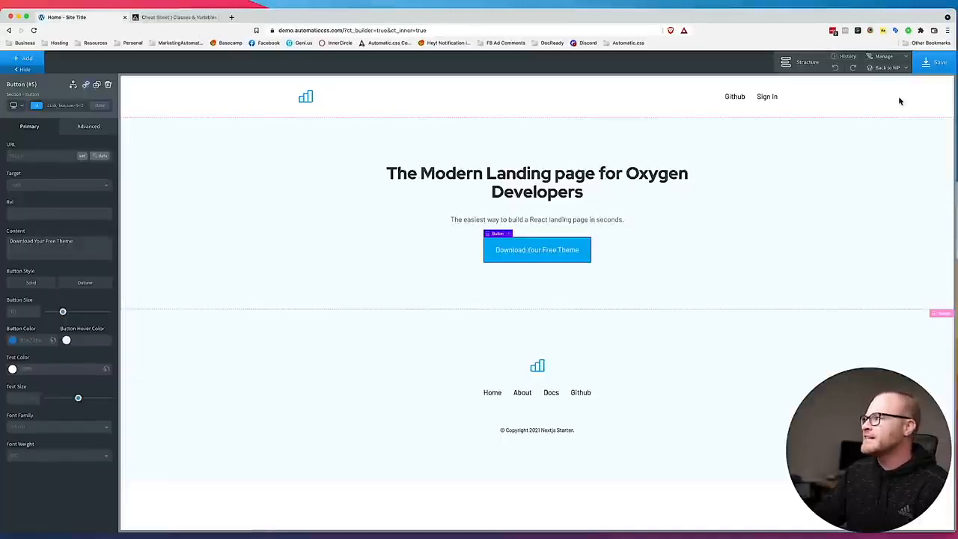
left_click(888, 82, "super")
left_click_drag(178, 17, 103, 18)
left_click(13, 65)
left_click(33, 88)
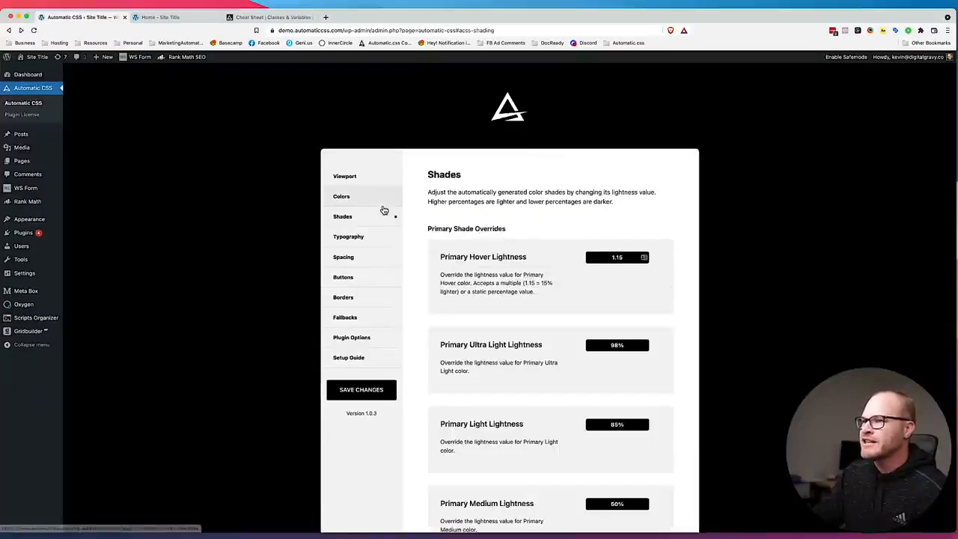
left_click(344, 278)
Set the Button Radius to 1rem and save the Automatic.css changes.
scroll(558, 264, "down", 3)
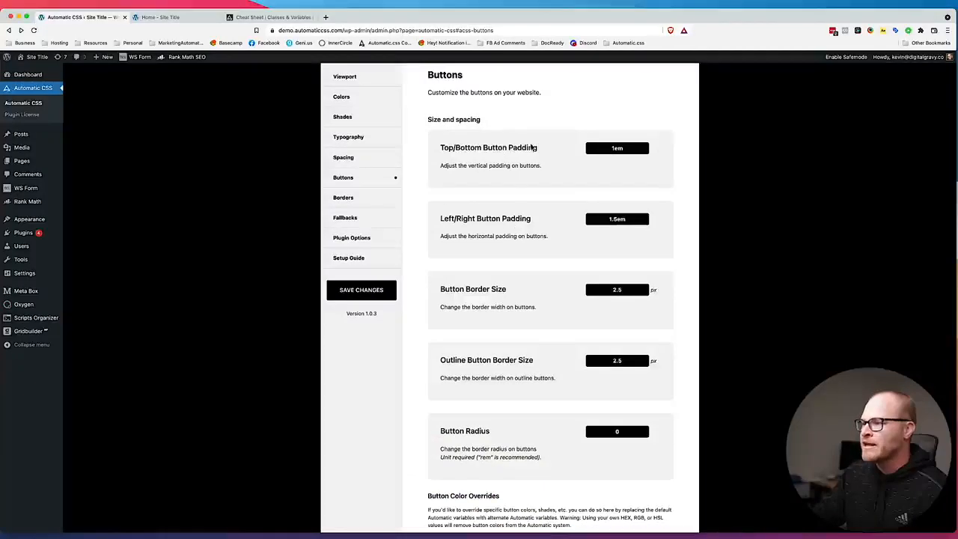
scroll(562, 266, "down", 3)
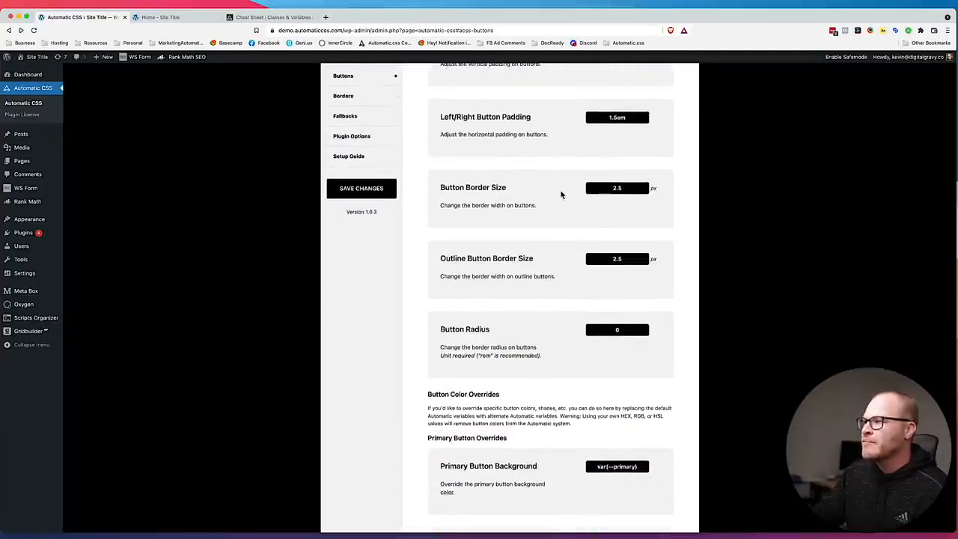
scroll(572, 255, "down", 1)
scroll(576, 232, "down", 1)
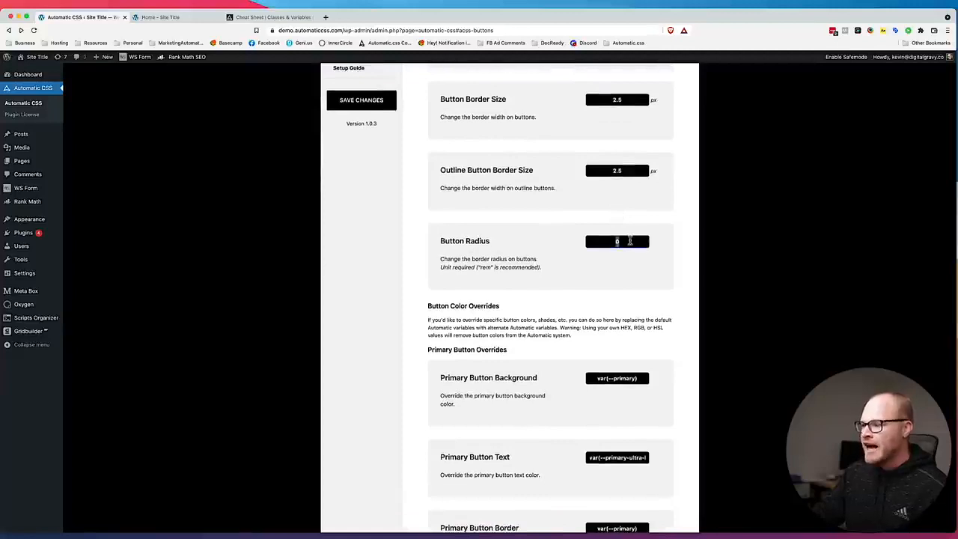
type("1rem")
left_click_drag(327, 21, 362, 2)
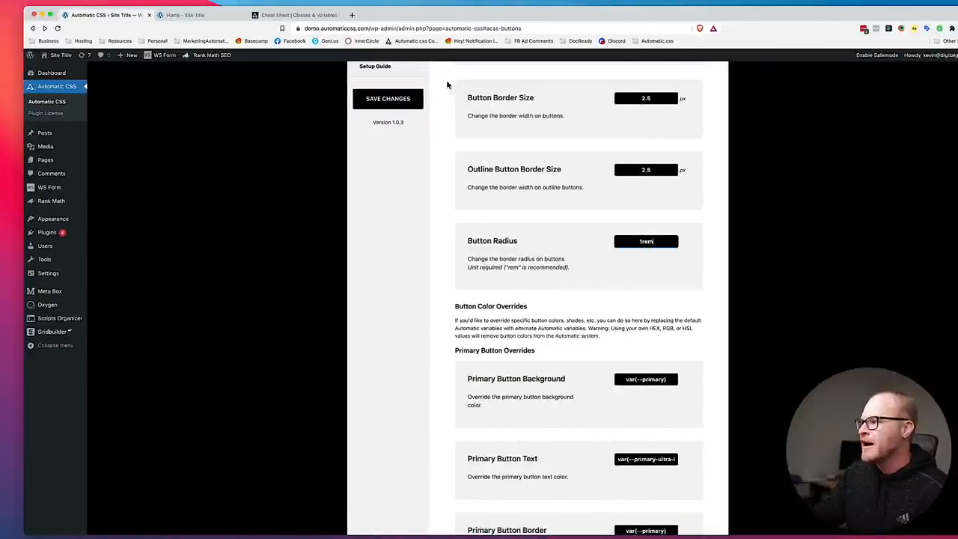
left_click(389, 98)
Return to the Oxygen builder, save the Home page and open it on the frontend to check the button's corners.
left_click(183, 15)
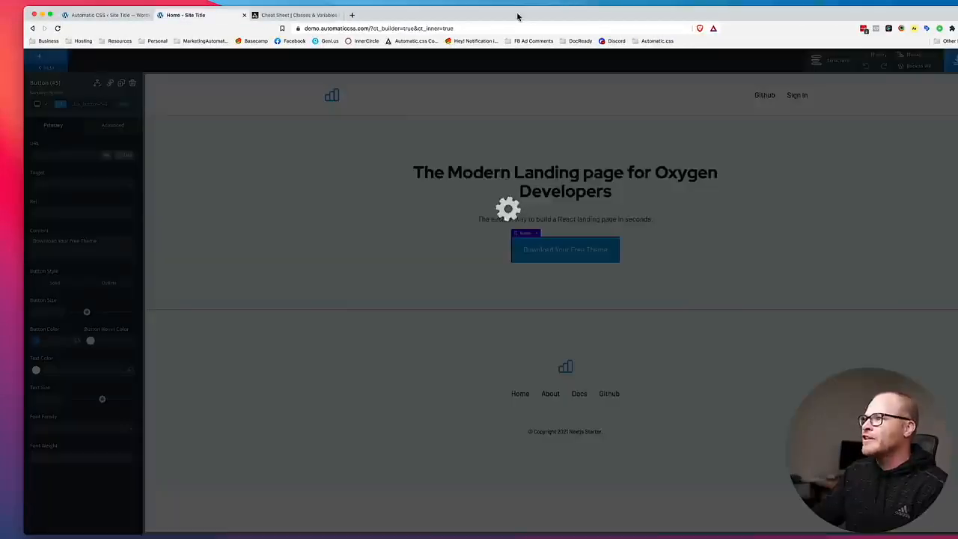
left_click_drag(517, 17, 488, 15)
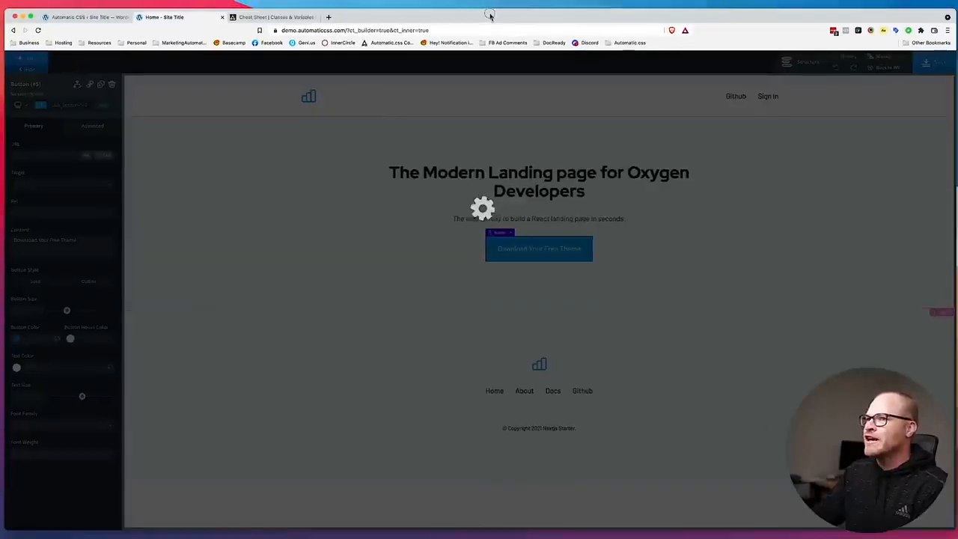
left_click(904, 68)
left_click(886, 87)
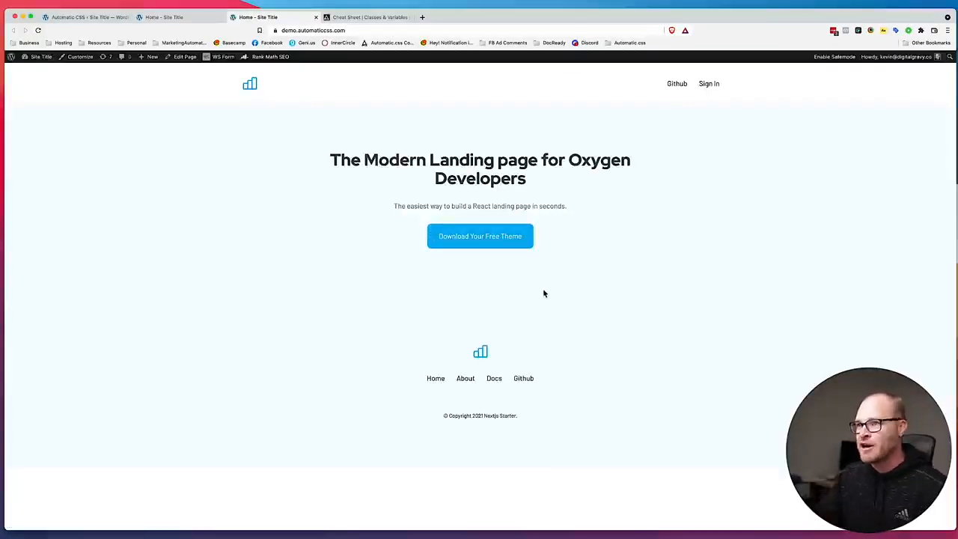
Add the btn--outline class to the hero button, save the page and check the button on the frontend.
left_click(166, 16)
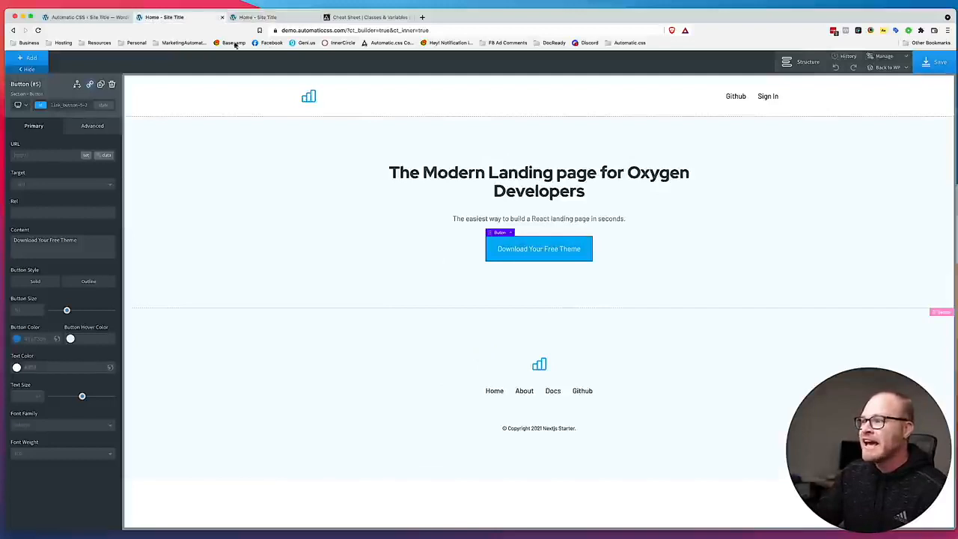
left_click(67, 106)
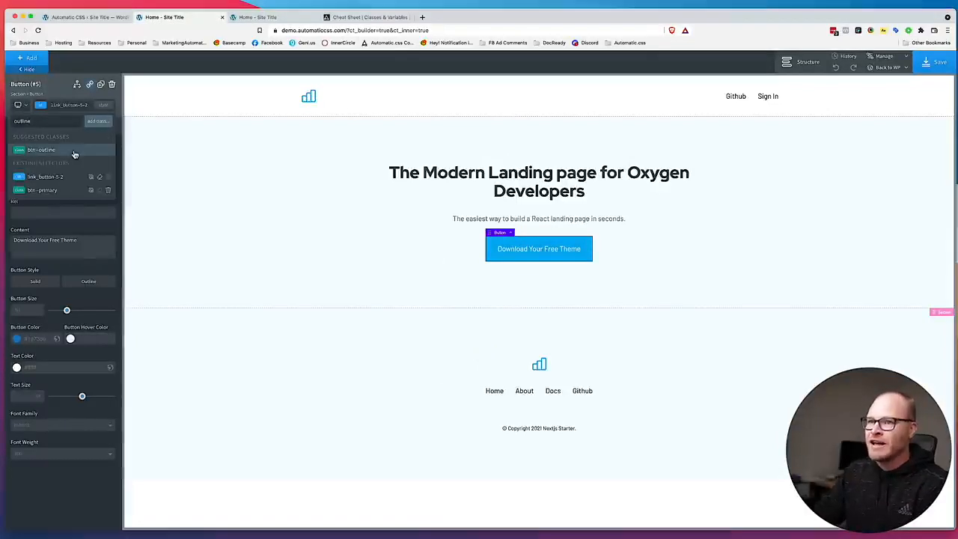
left_click(75, 152)
left_click(934, 63)
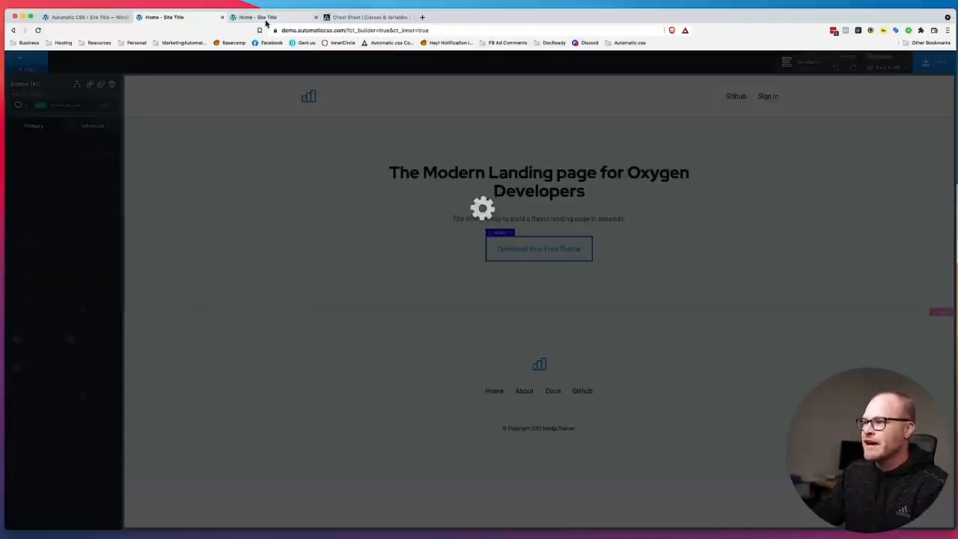
left_click(267, 19)
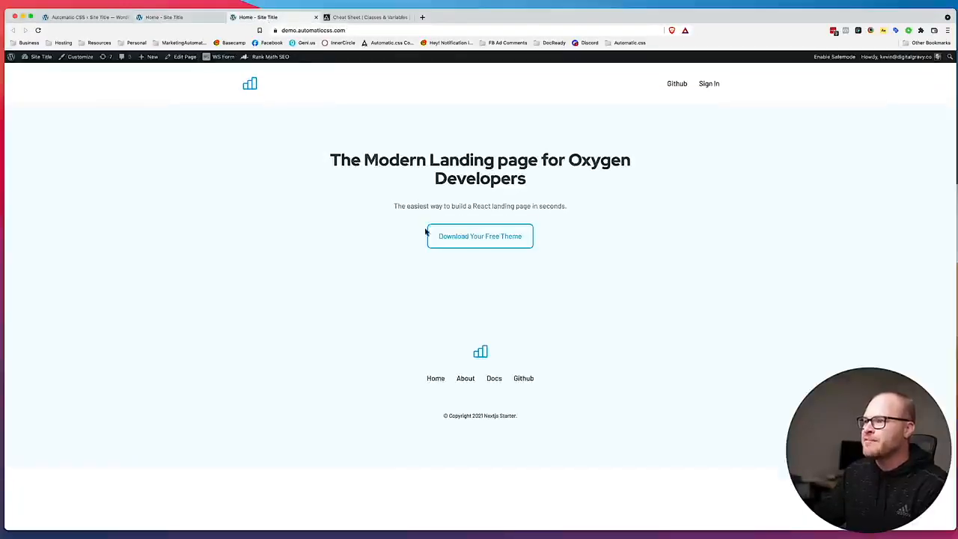
Return to the Oxygen builder, remove the btn--outline class from the hero button and save the page.
left_click(169, 17)
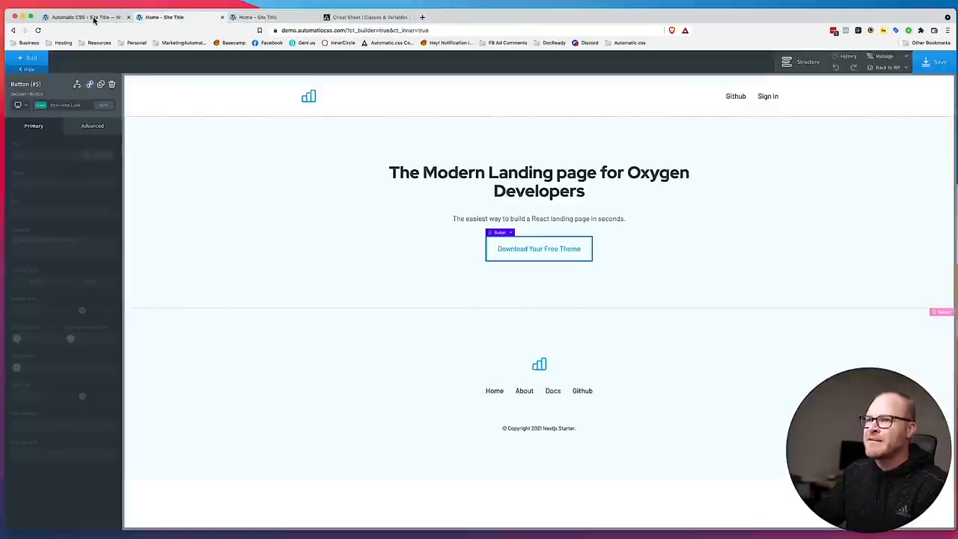
left_click(66, 106)
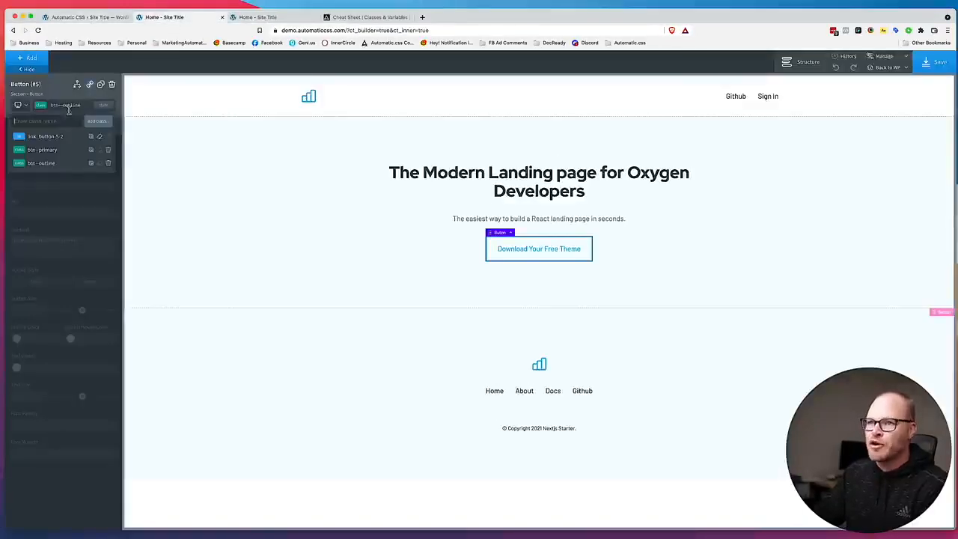
left_click(111, 163)
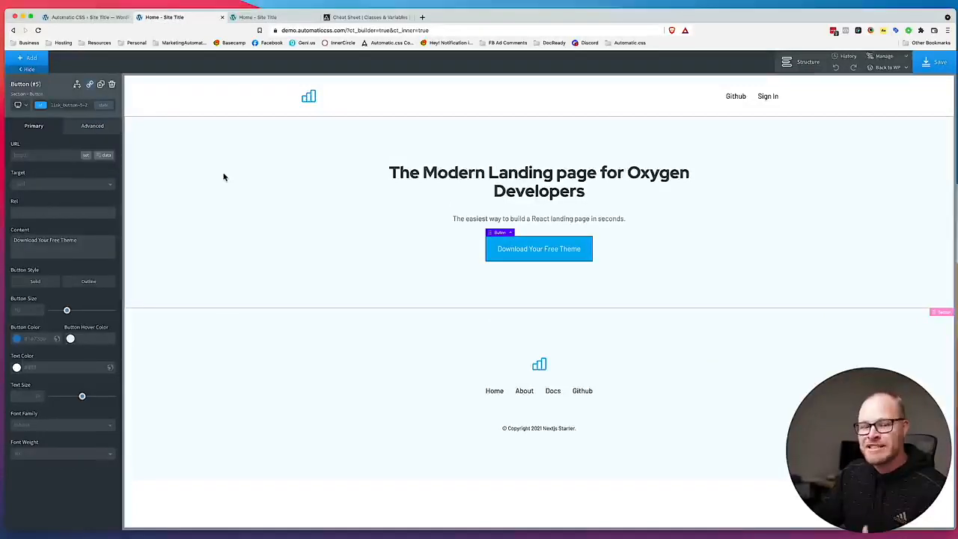
left_click(384, 187)
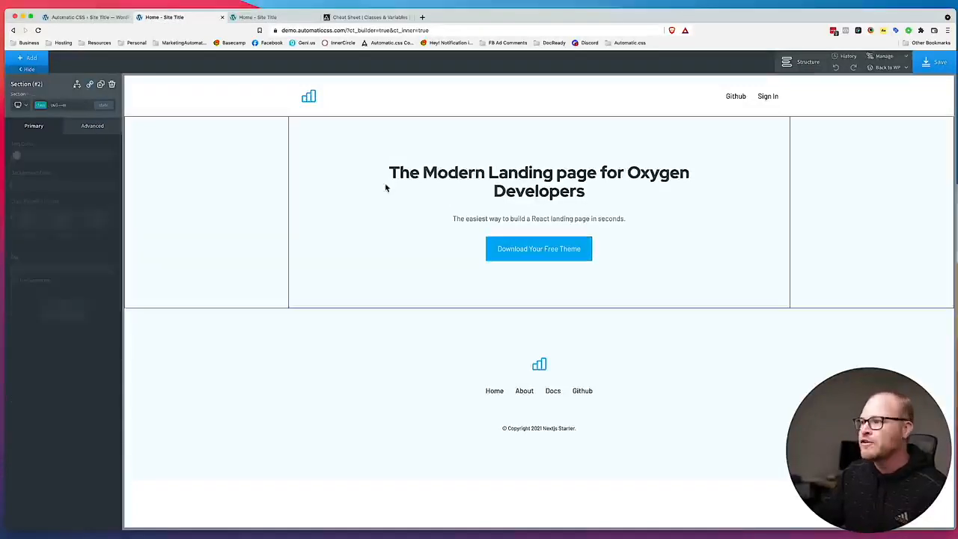
left_click(936, 63)
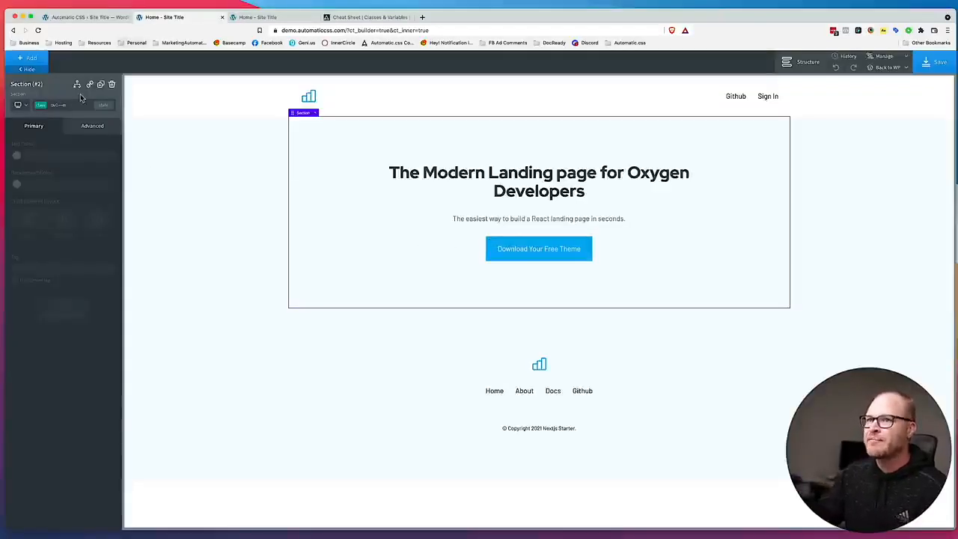
Add an empty section below the hero, look at the Figma landing page layout and return to the builder.
left_click(39, 58)
left_click(32, 104)
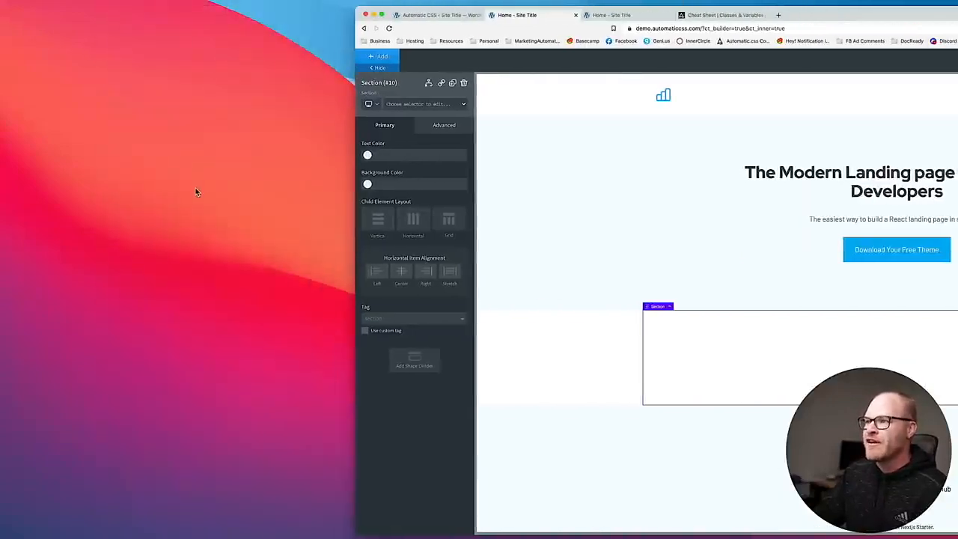
key("super+Tab")
left_click(237, 274)
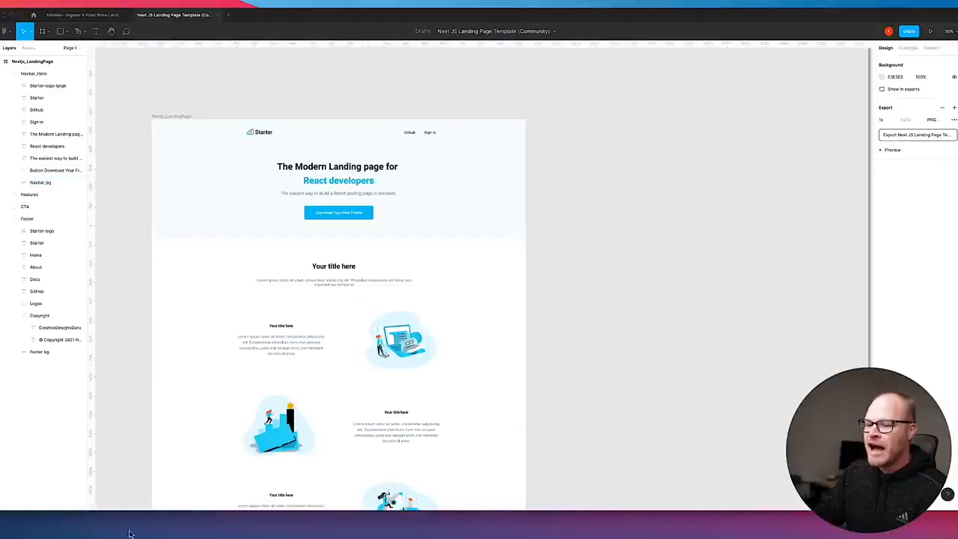
key("super+Tab")
left_click_drag(811, 13, 447, 2)
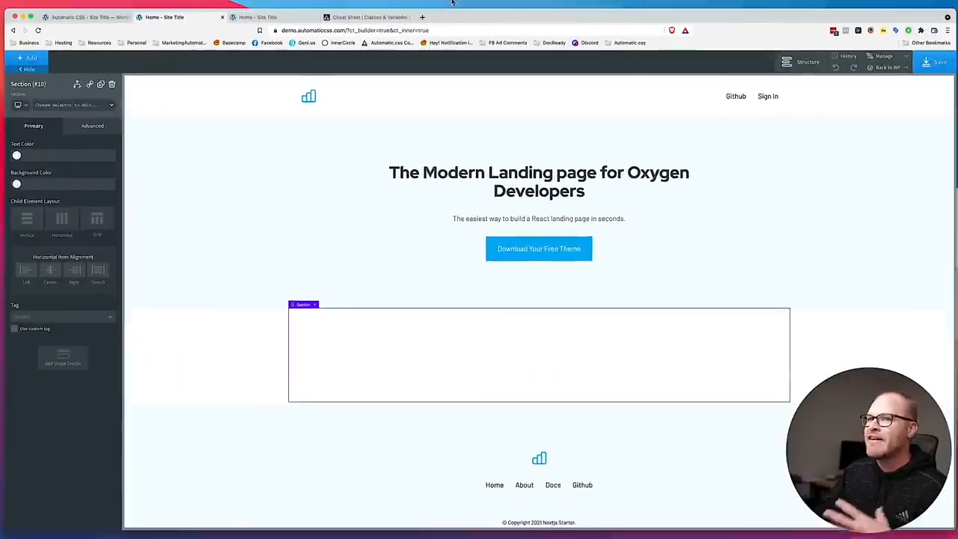
Give the hero section the pad-section--l class and save the page.
left_click(297, 226)
left_click(65, 106)
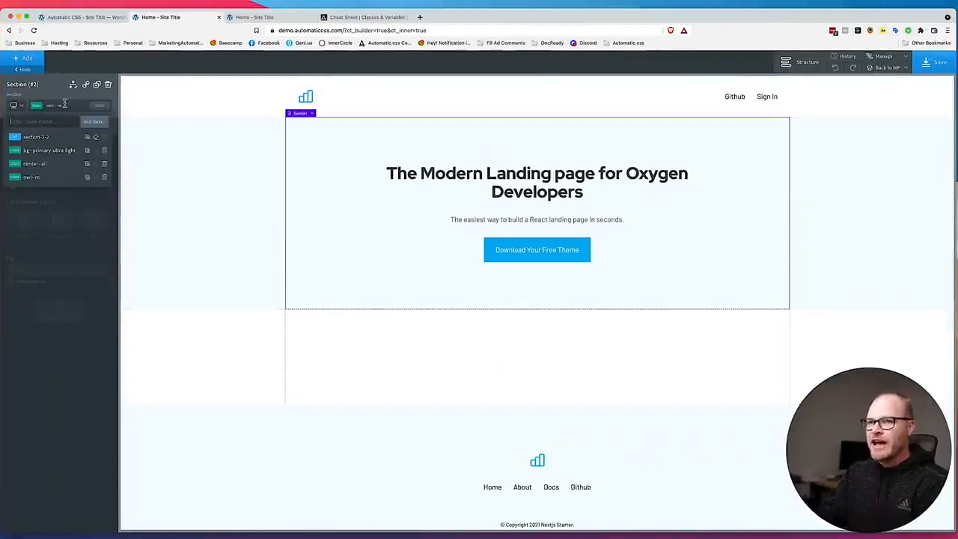
type("pad-section")
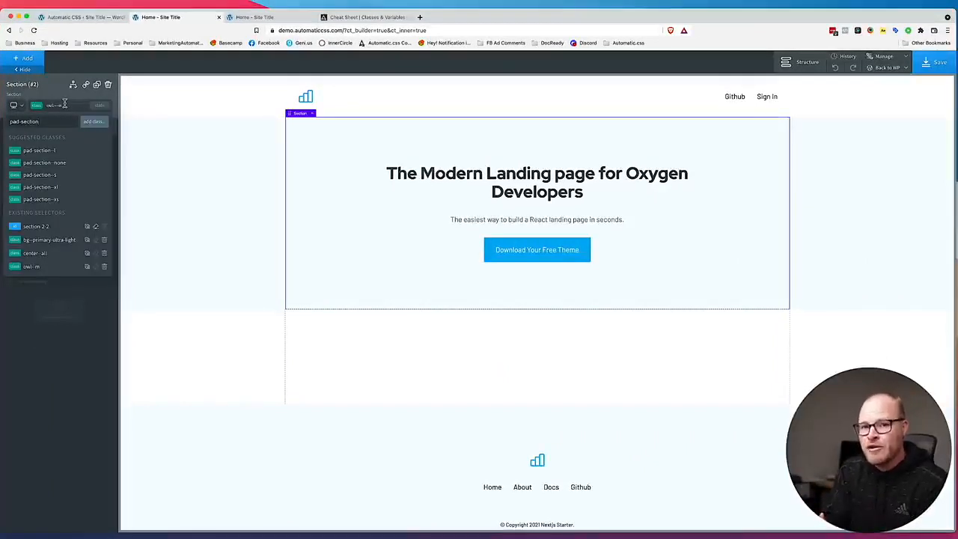
left_click(67, 154)
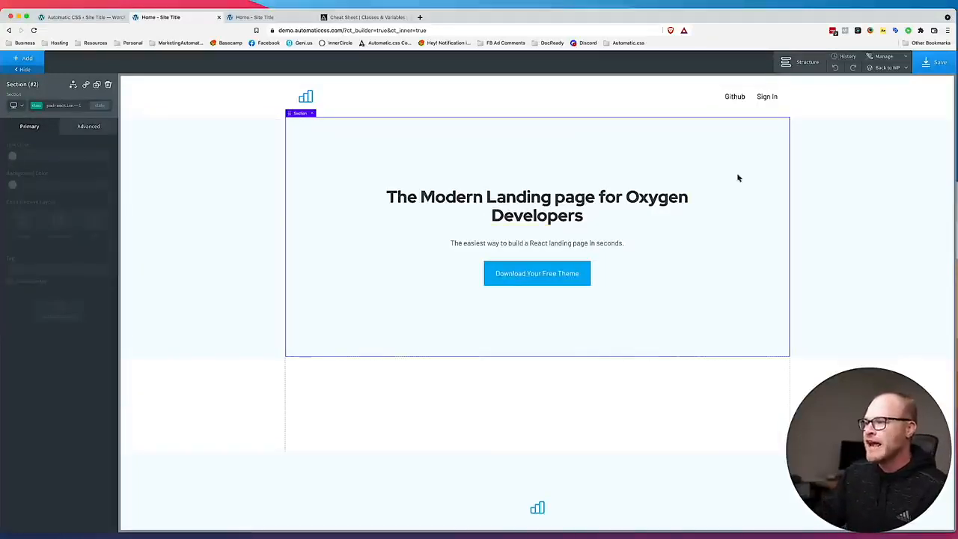
left_click(932, 64)
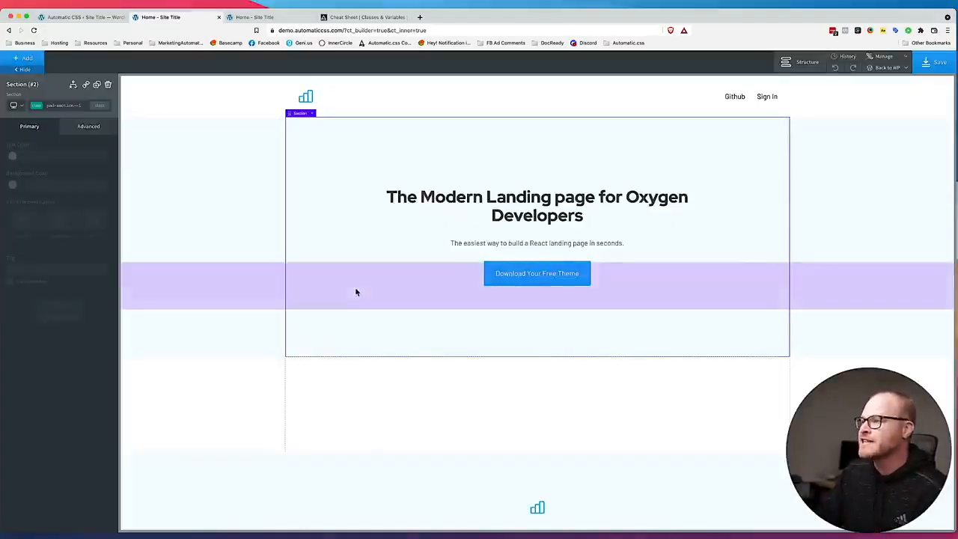
Compare the empty section below the hero with the Figma design and give it the center--all class.
scroll(356, 289, "down", 2)
left_click(367, 350)
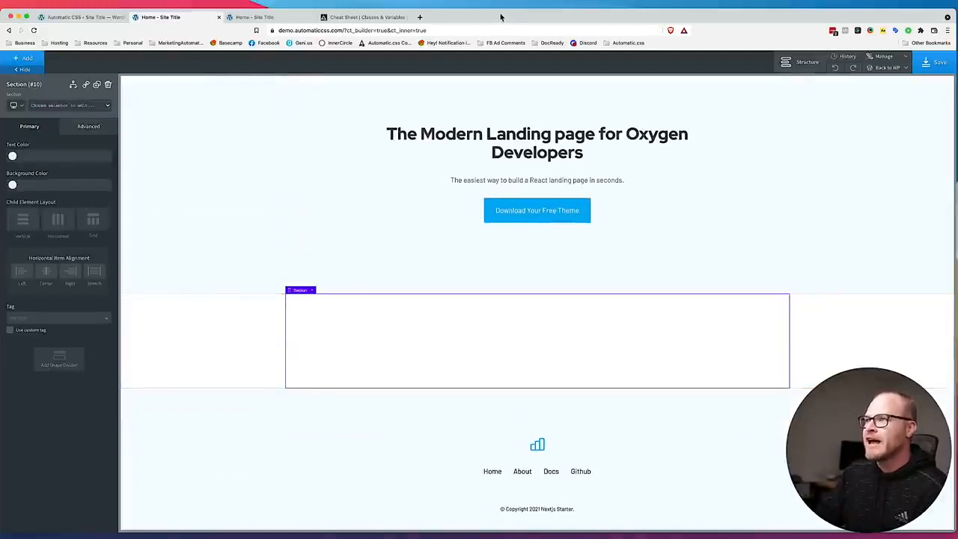
left_click_drag(500, 17, 924, 1)
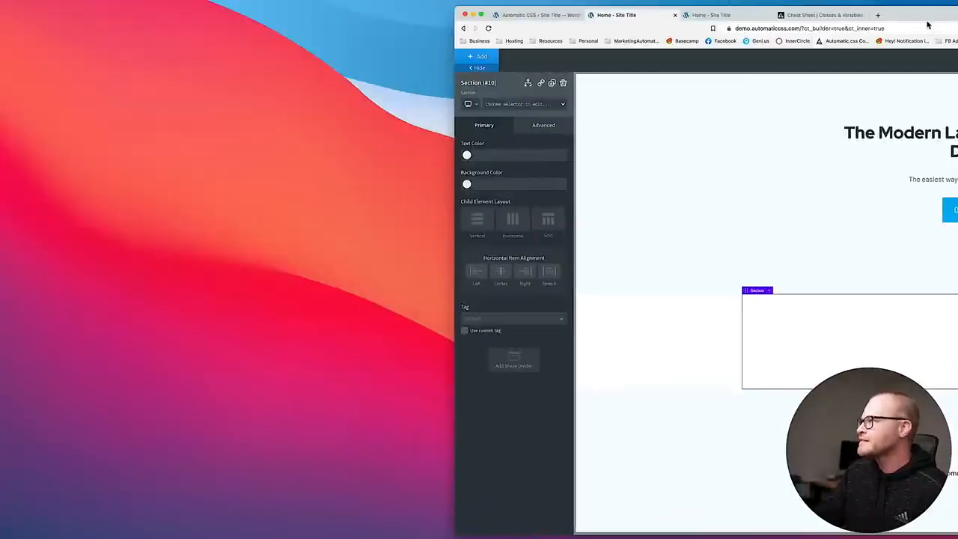
left_click_drag(922, 4, 471, 6)
left_click(27, 59)
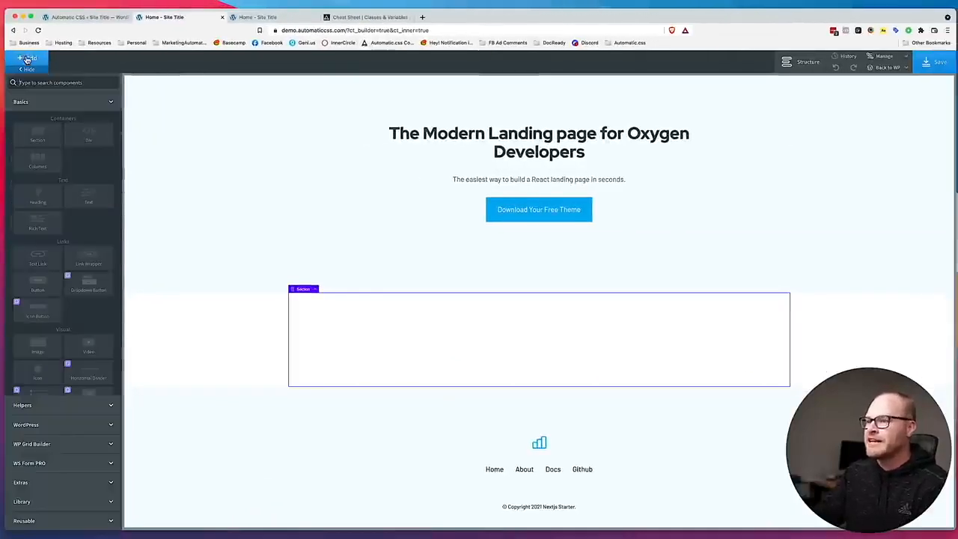
left_click(28, 60)
left_click(74, 105)
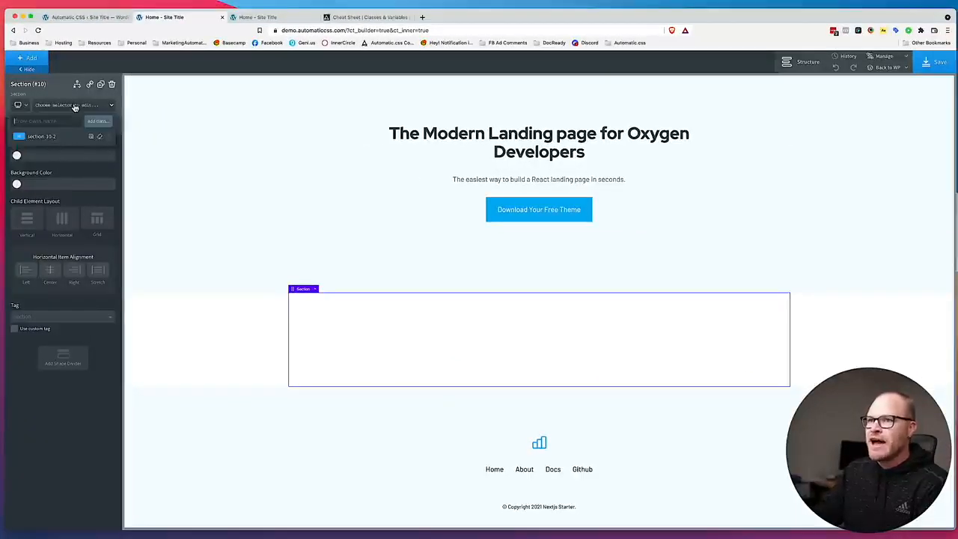
type("center--all")
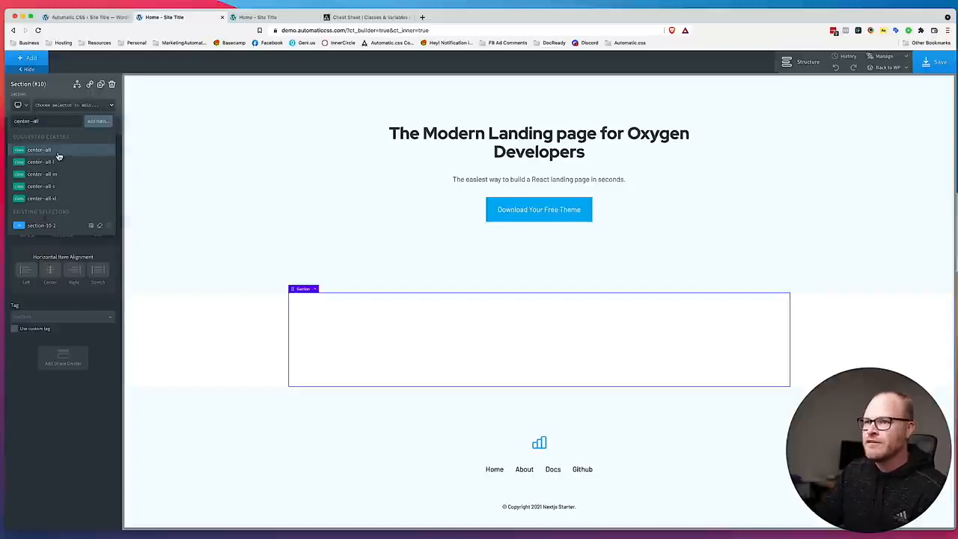
left_click(44, 150)
Add a heading to the empty section and set its tag to h2.
left_click(23, 60)
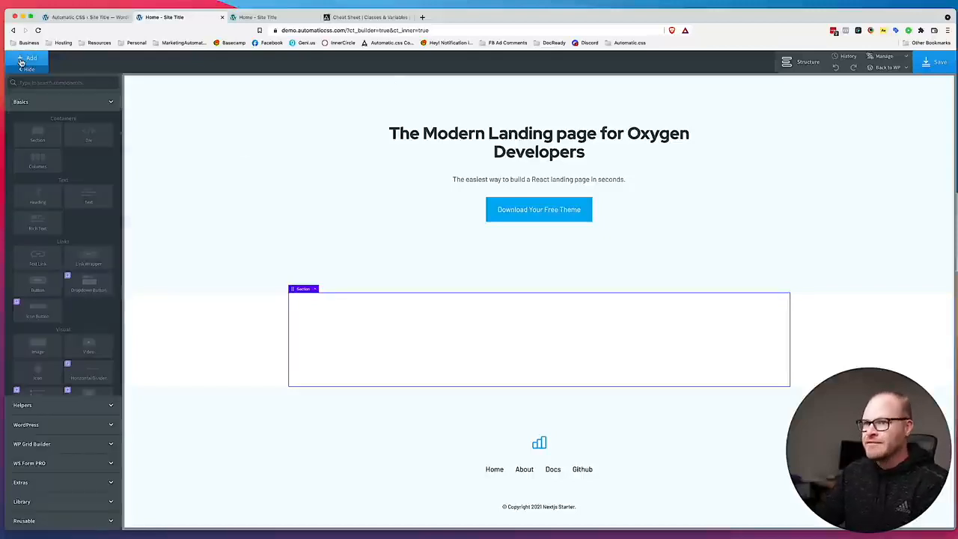
double_click(39, 58)
left_click(41, 84)
type("head")
left_click(36, 104)
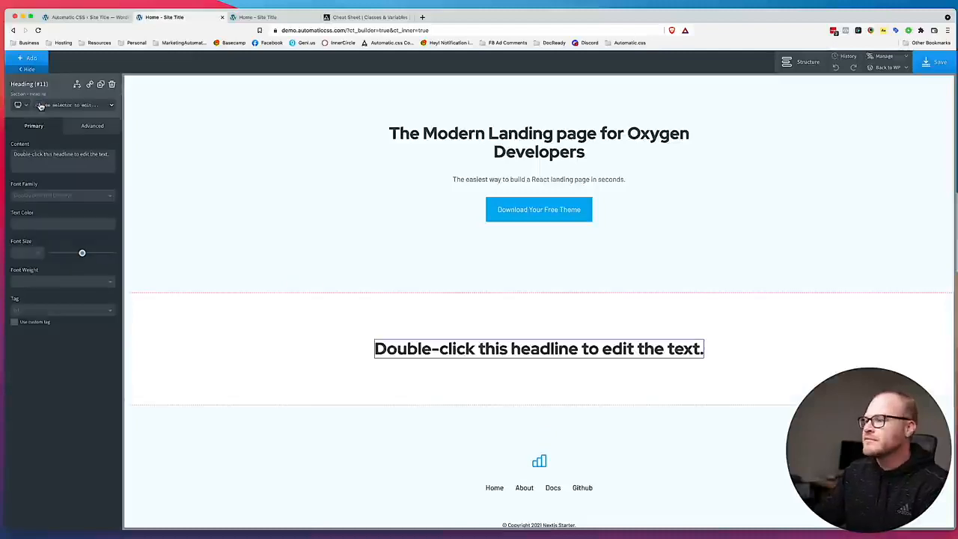
left_click(53, 310)
left_click(49, 334)
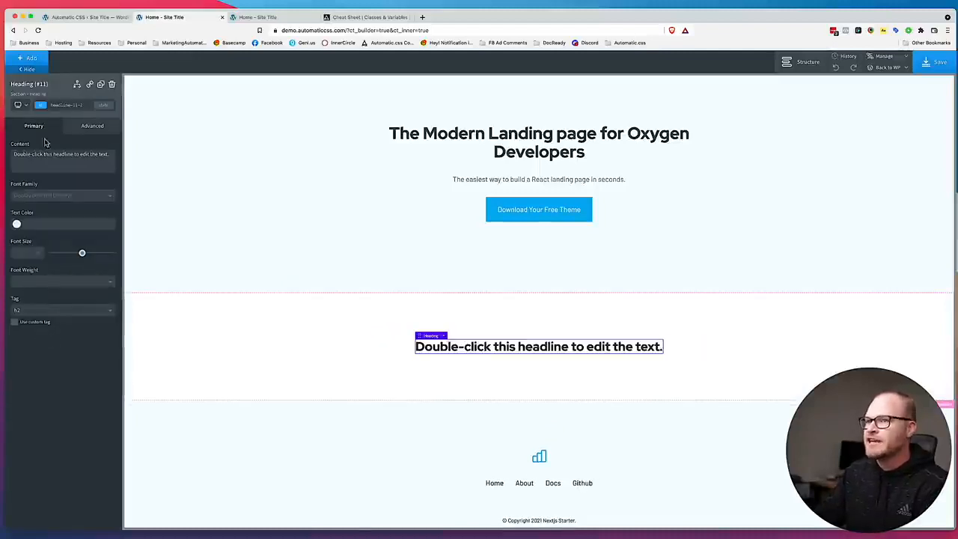
Add a text element below the new heading and replace its content with the lorem ipsum paragraph copied from the Figma features section.
left_click(32, 58)
type("text")
left_click(38, 108)
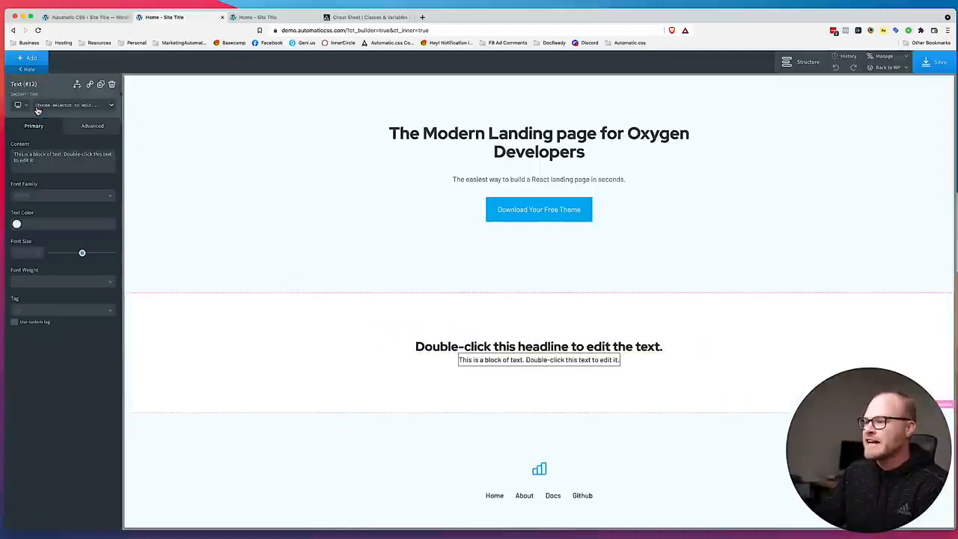
left_click_drag(449, 19, 778, 2)
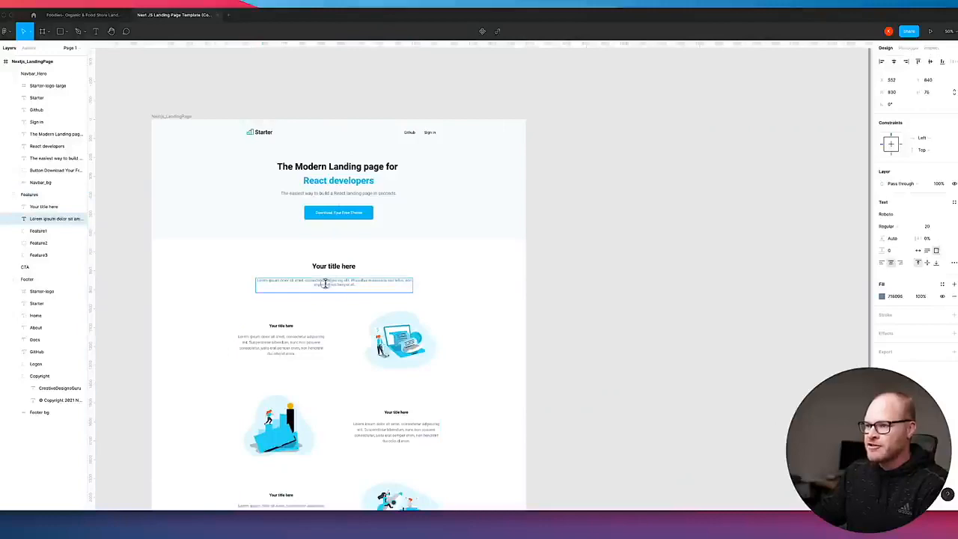
triple_click(325, 283)
key("super+c")
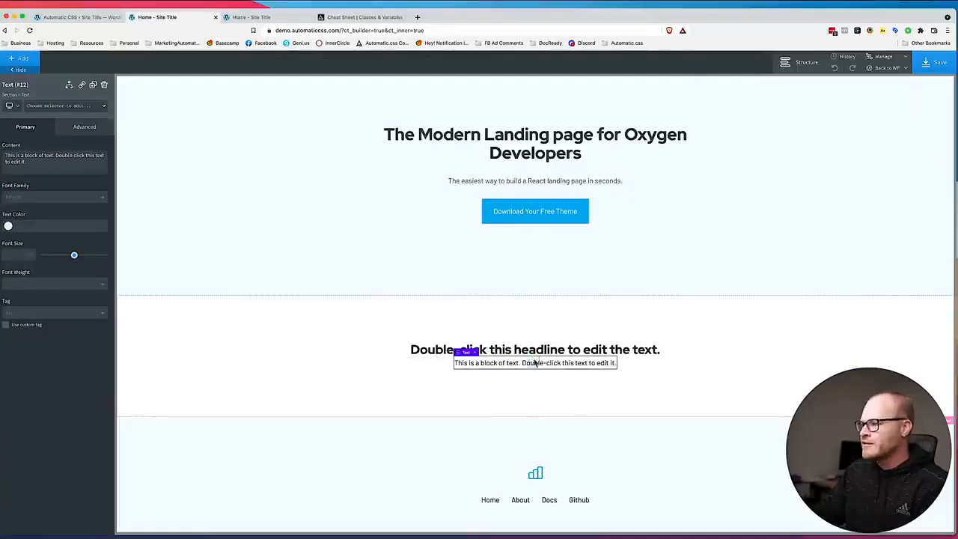
double_click(535, 362)
key("super+v")
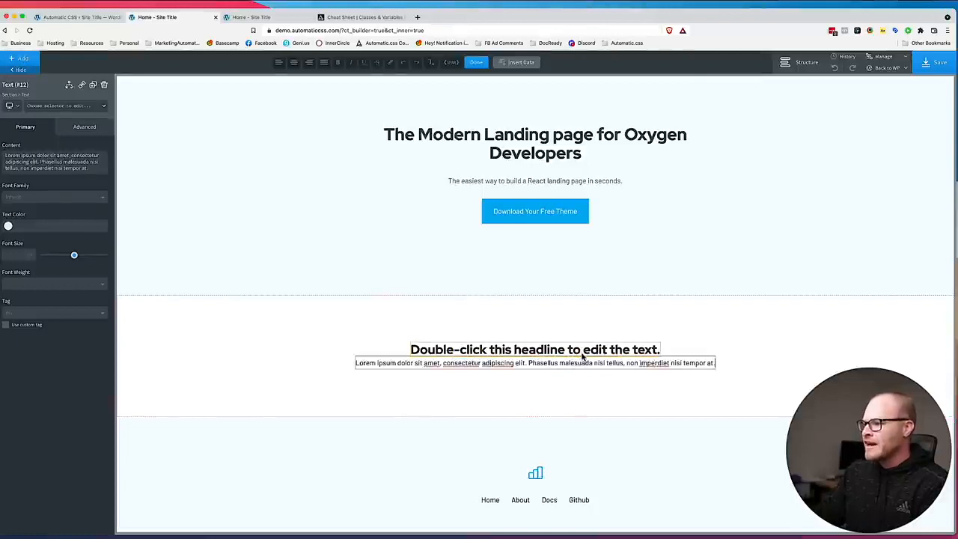
Change the new section's heading to "Your Heading Goes Here" and give it the margin-bottom--s class.
double_click(582, 355)
type("Your Heading Goes Here")
left_click(68, 106)
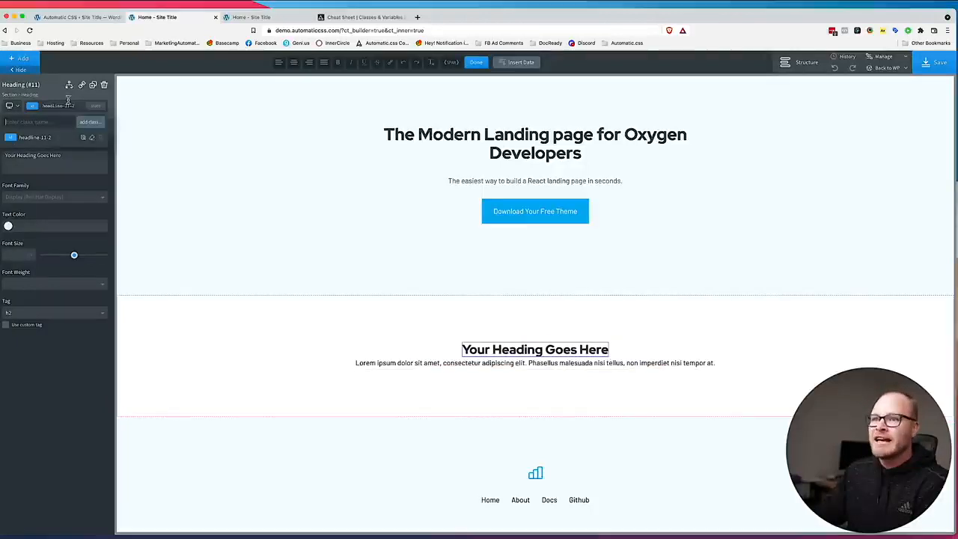
type("margin")
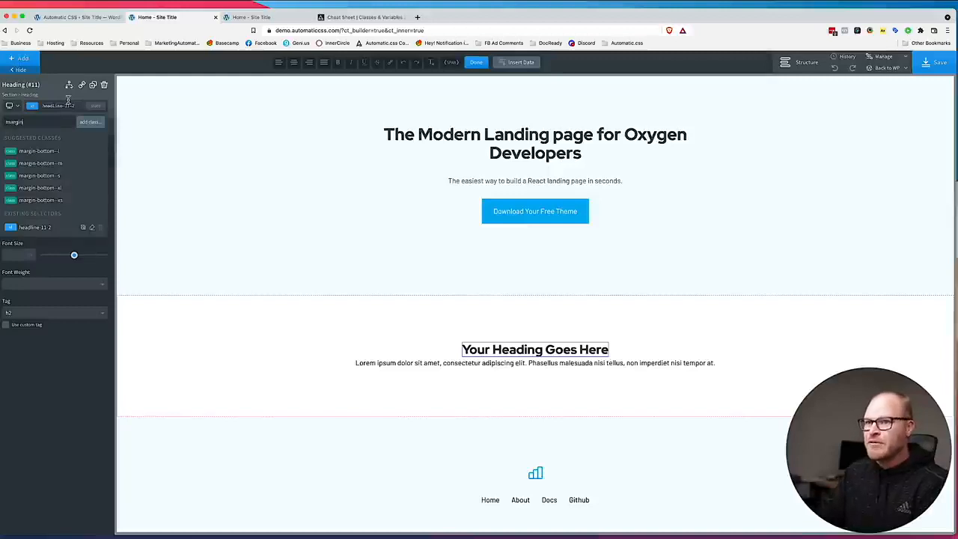
left_click(68, 176)
Give the lorem ipsum text below the heading the width--l class.
left_click(518, 376)
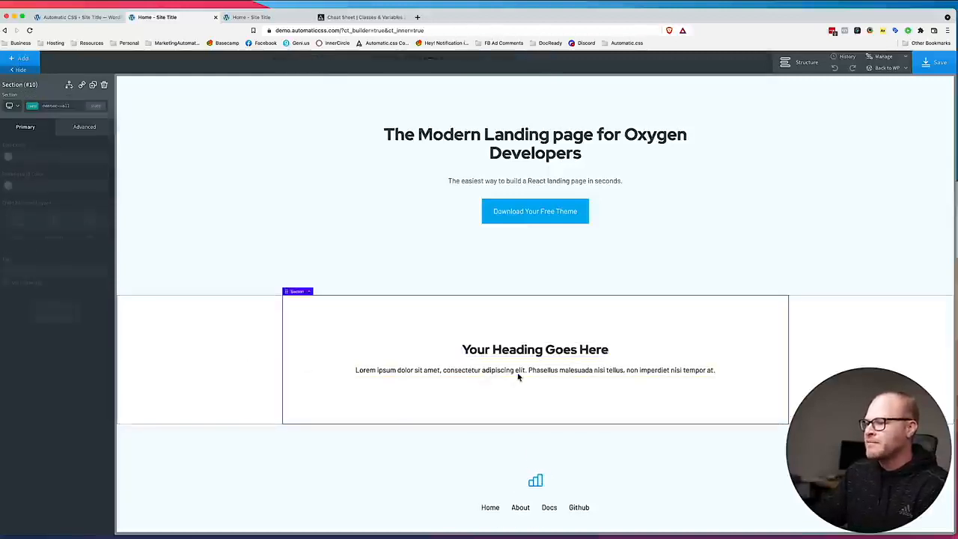
left_click(519, 375)
left_click(68, 106)
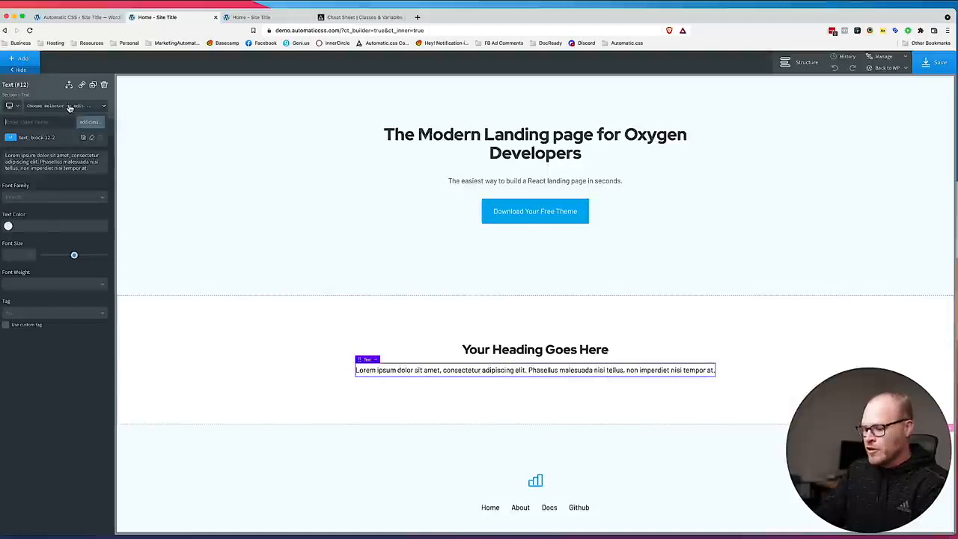
type("width--l")
left_click(52, 163)
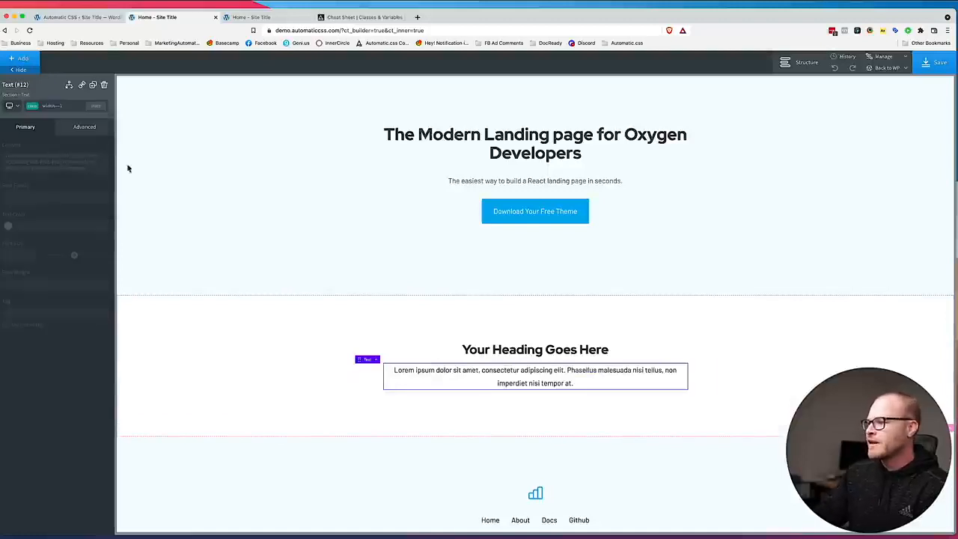
Add a div to the same section, below the lorem ipsum text.
left_click(690, 382)
scroll(690, 380, "down", 2)
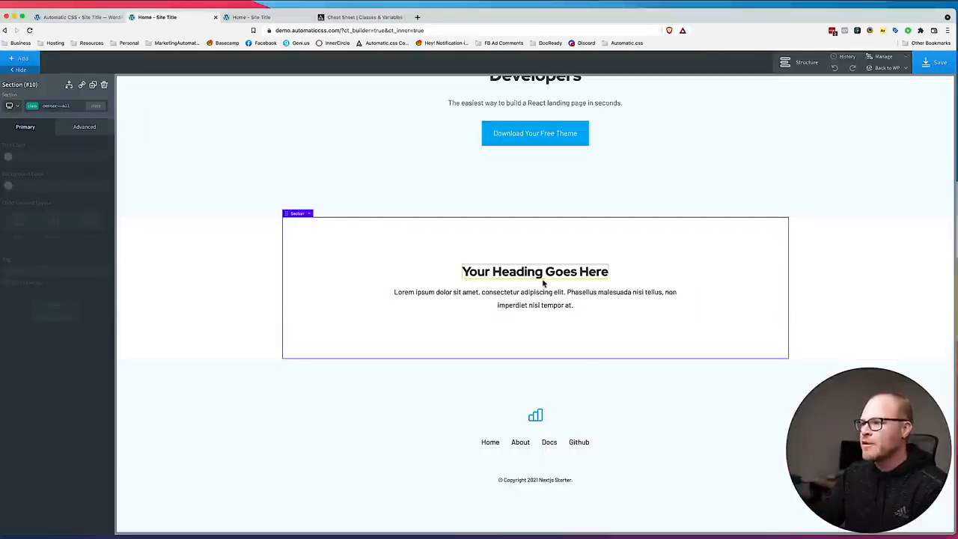
left_click(22, 59)
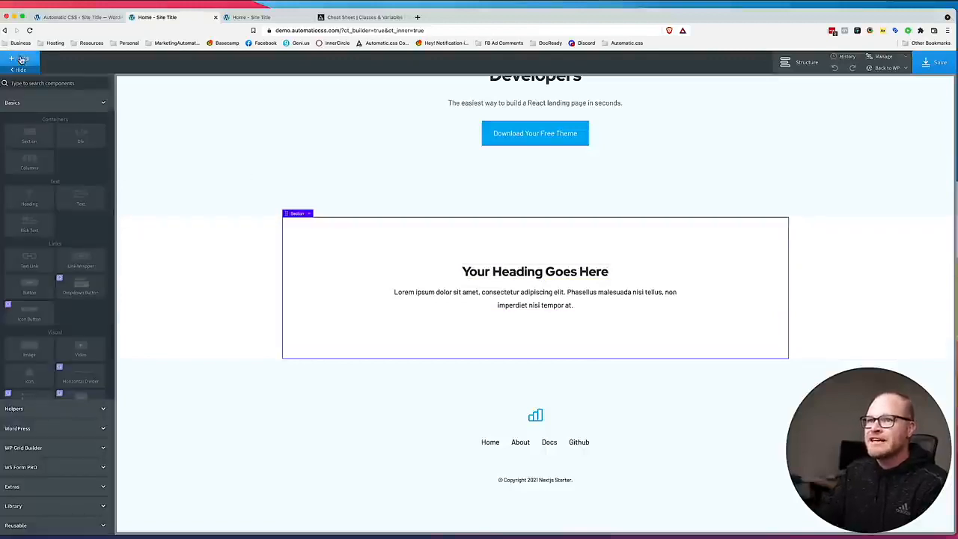
left_click(81, 135)
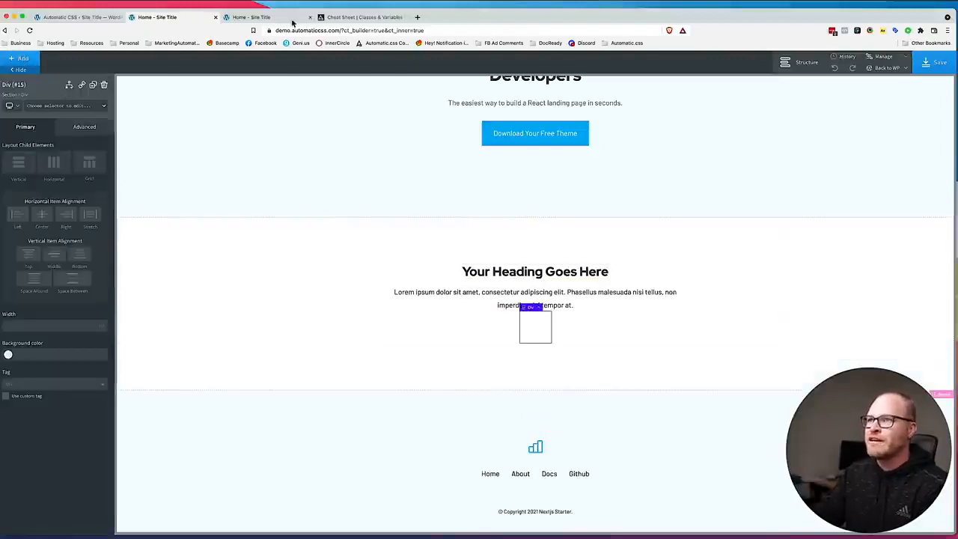
Switch to the Figma design and export the first feature's illustration, Feature1 SVG, as an SVG file to the Desktop.
left_click_drag(455, 19, 914, 17)
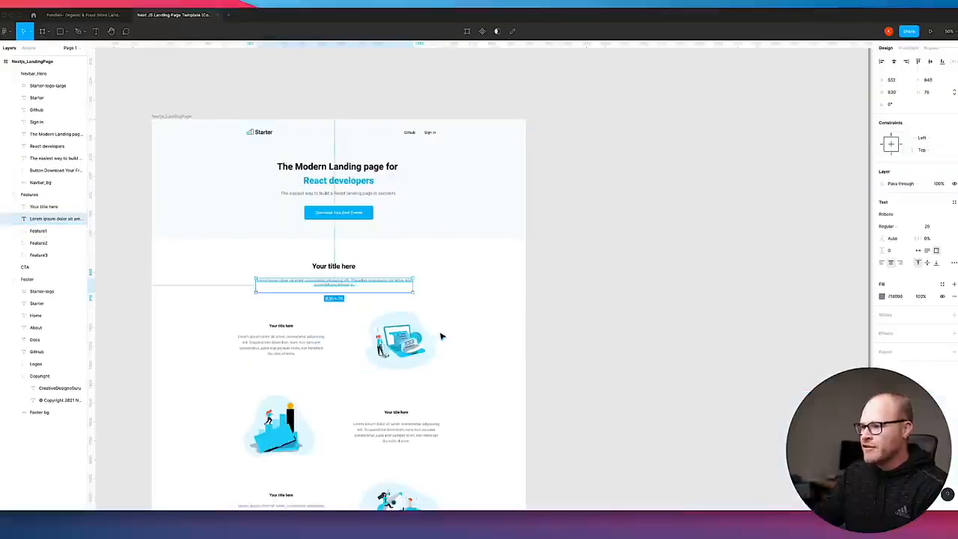
scroll(430, 333, "down", 2)
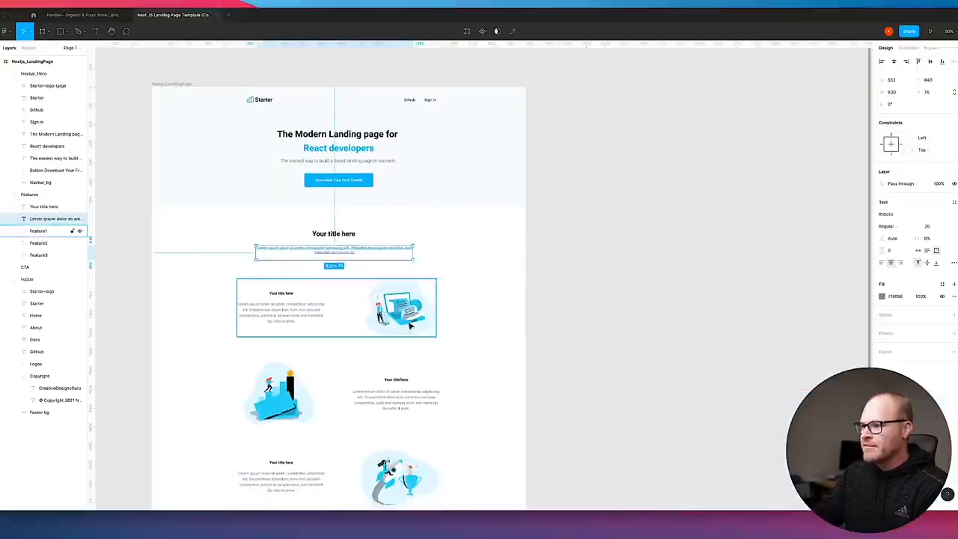
double_click(410, 326)
scroll(797, 326, "down", 4)
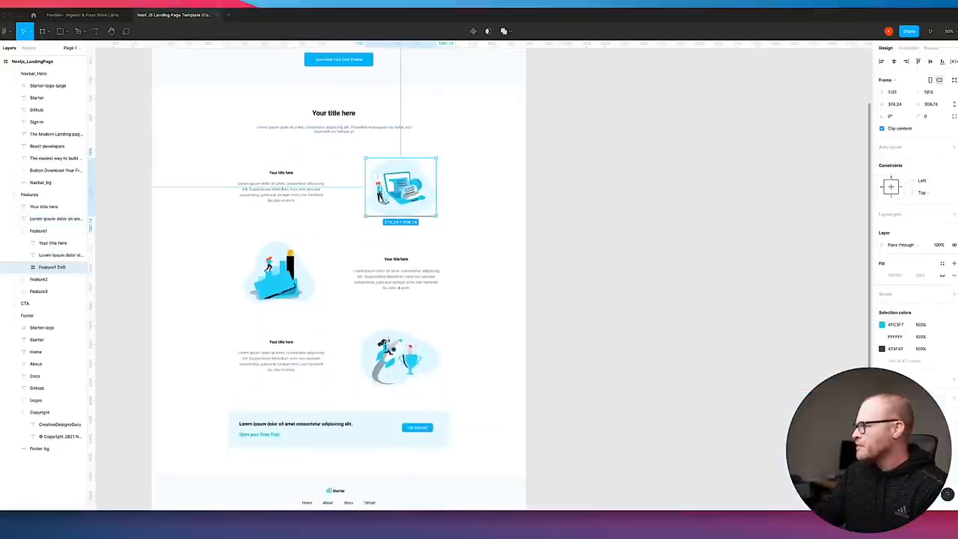
left_click(954, 399)
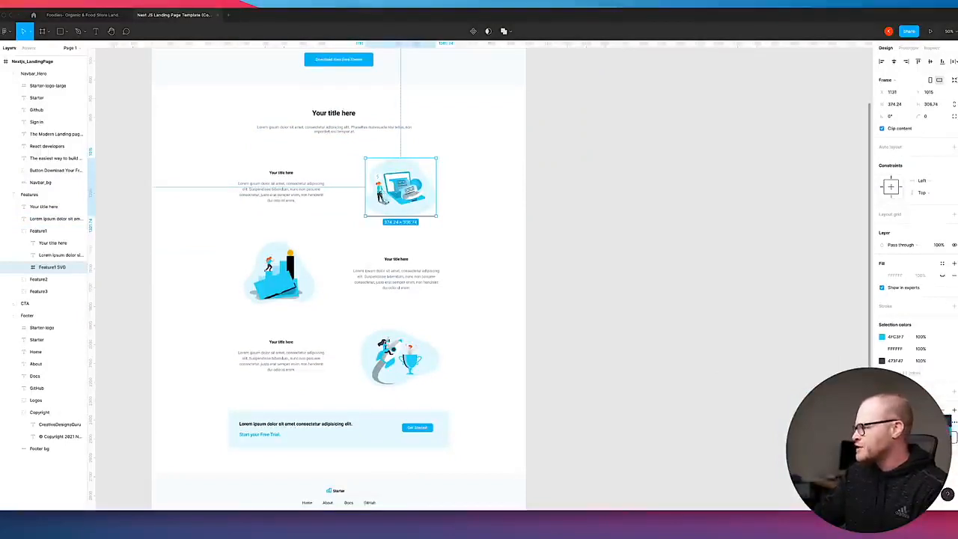
left_click(917, 436)
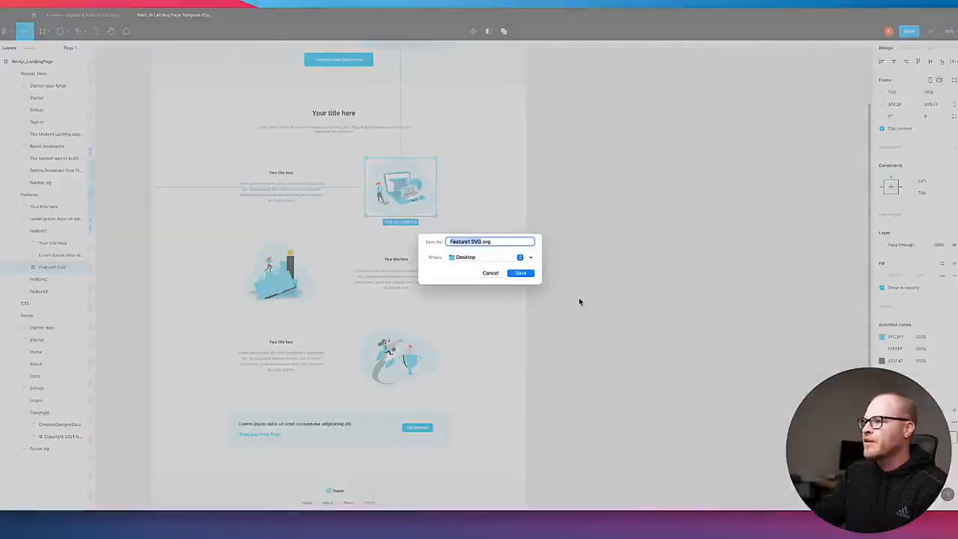
key("Return")
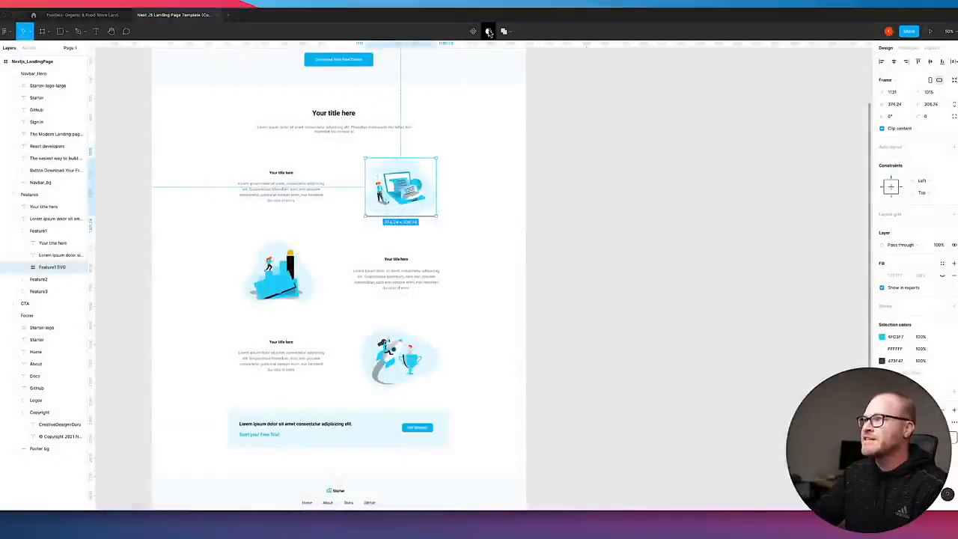
Copy the first feature's lorem ipsum paragraph in Figma and switch back to the Oxygen builder in the browser.
left_click(303, 193)
key("Return")
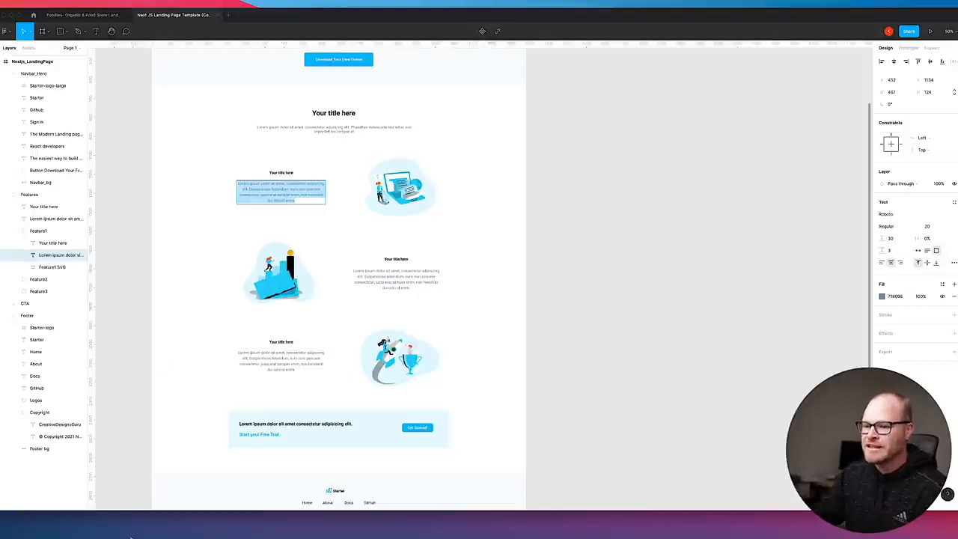
key("ctrl+Right")
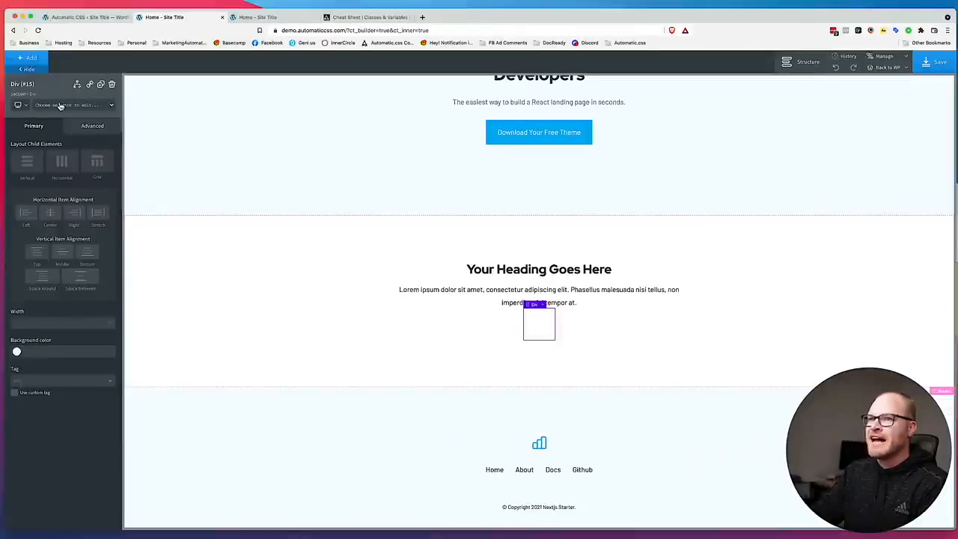
Give the empty div below the lorem ipsum text the classes margin-top--xl, grid--2 and gap--l.
left_click(60, 106)
type("margin-top--")
left_click(41, 188)
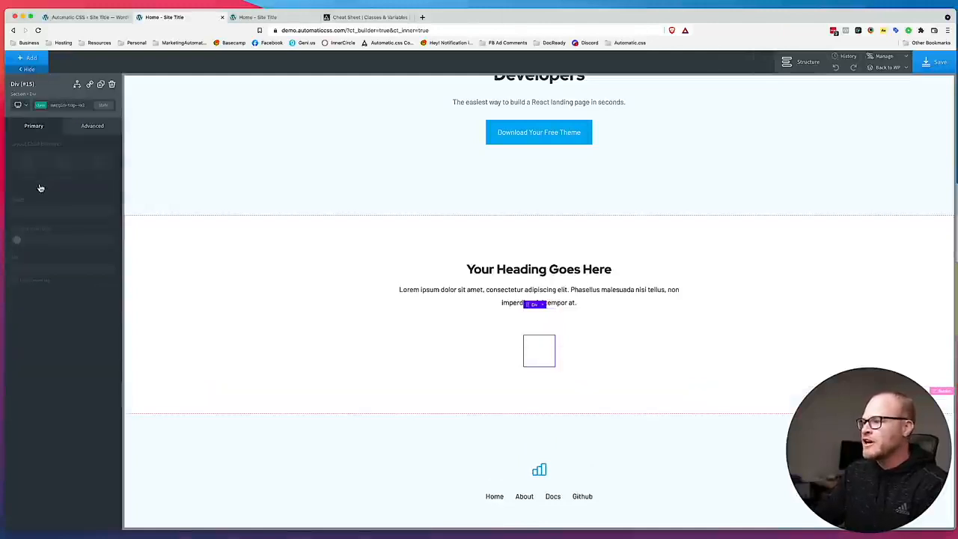
left_click(43, 61)
left_click(43, 61)
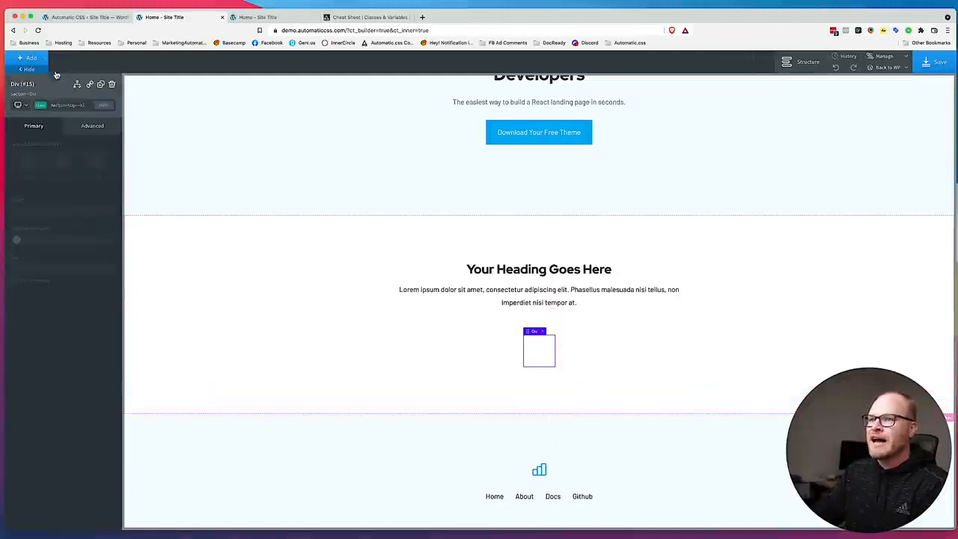
type("grid--2")
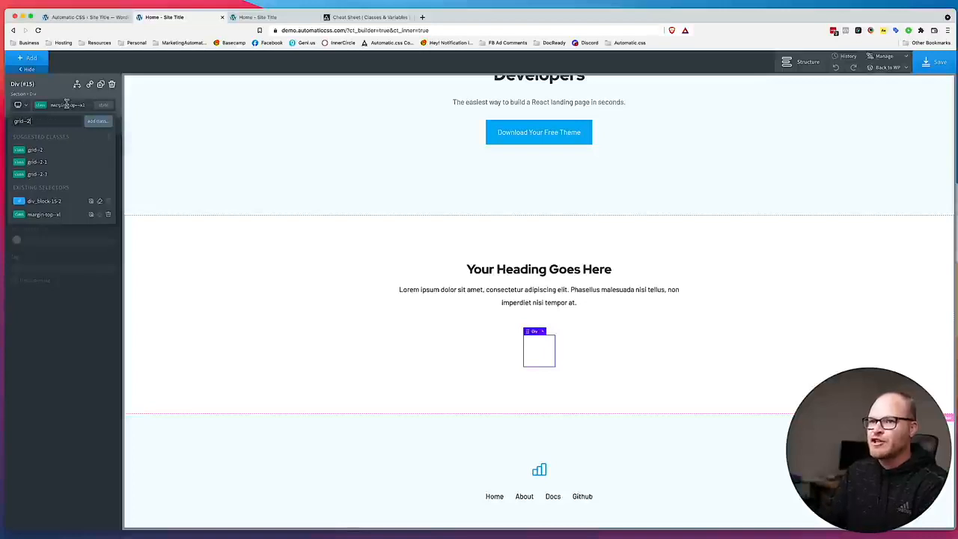
left_click(51, 151)
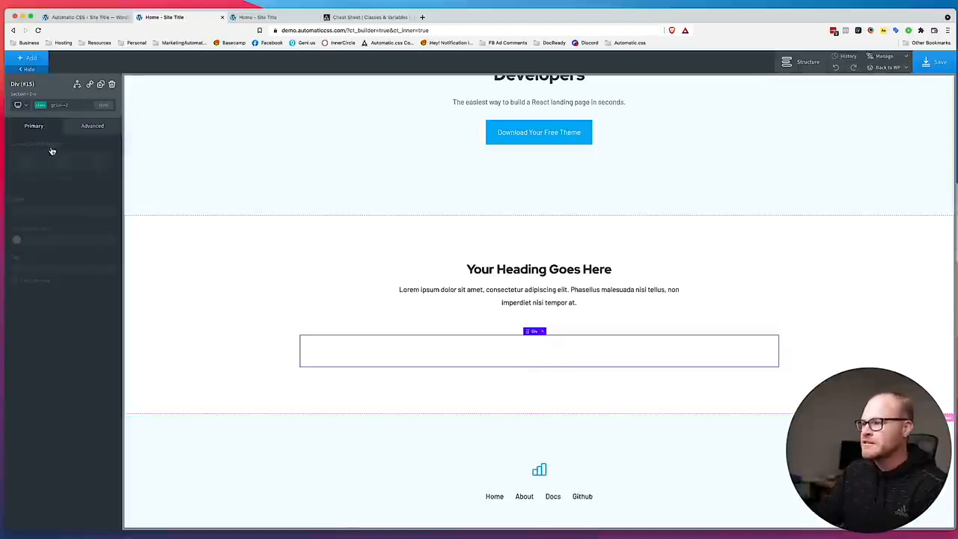
left_click(66, 107)
type("gap--l")
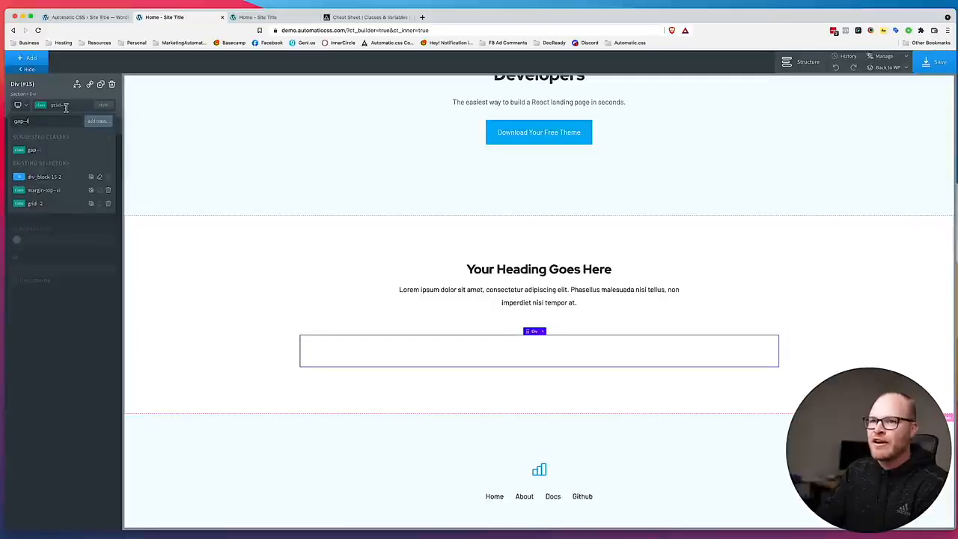
left_click(73, 151)
Add a div inside the grid div and duplicate it to make two columns.
left_click(28, 57)
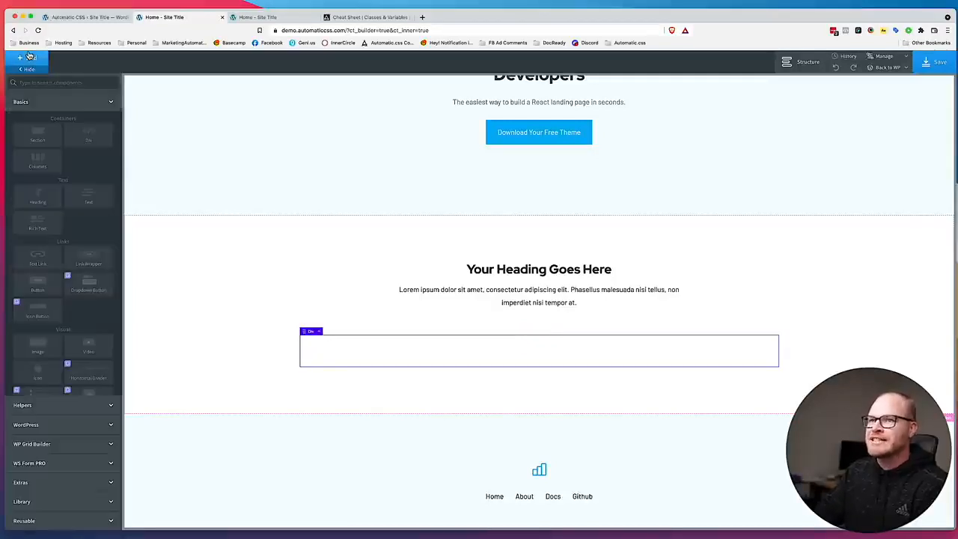
left_click(29, 57)
left_click(29, 57)
left_click(36, 80)
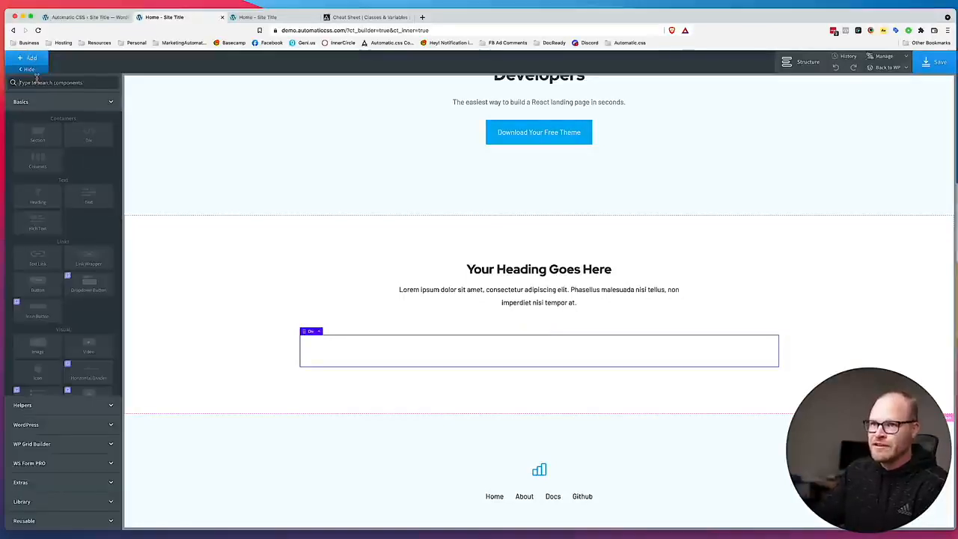
left_click(28, 69)
left_click(101, 84)
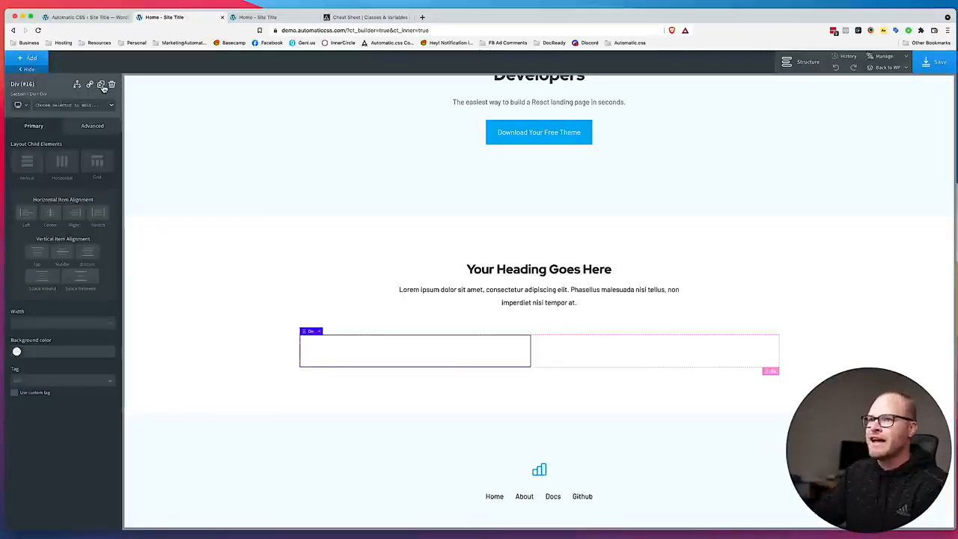
Add a heading and a text element inside the grid's first column.
left_click(411, 362)
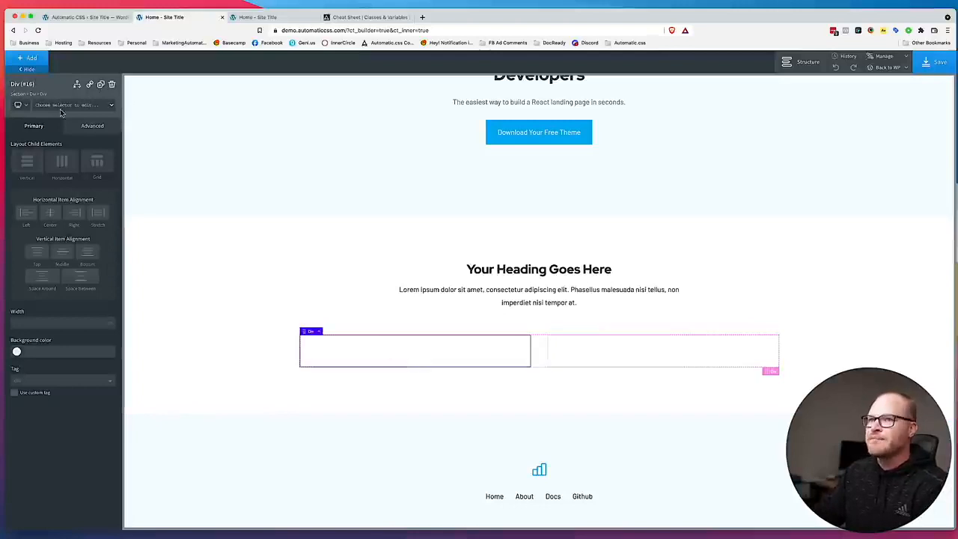
left_click(31, 59)
type("head")
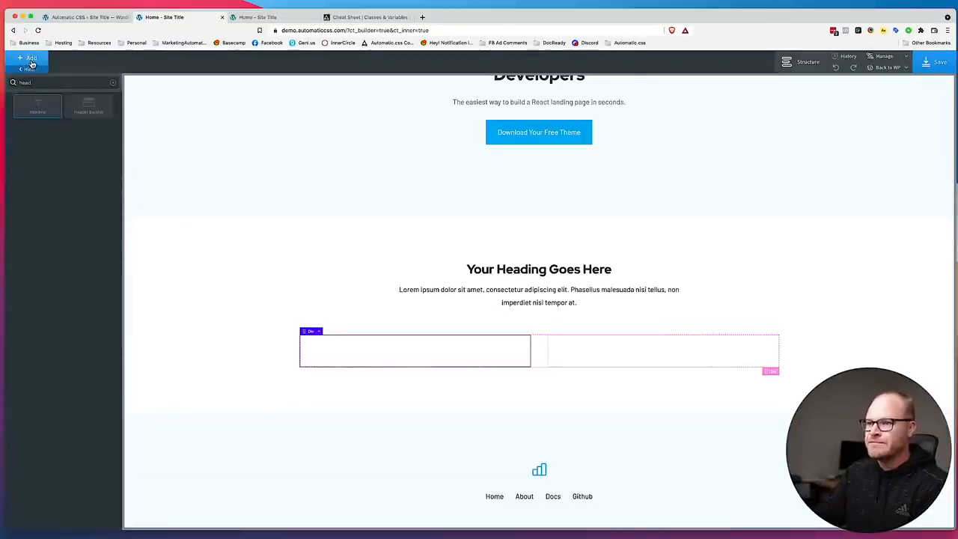
left_click(37, 107)
left_click(31, 58)
type("text")
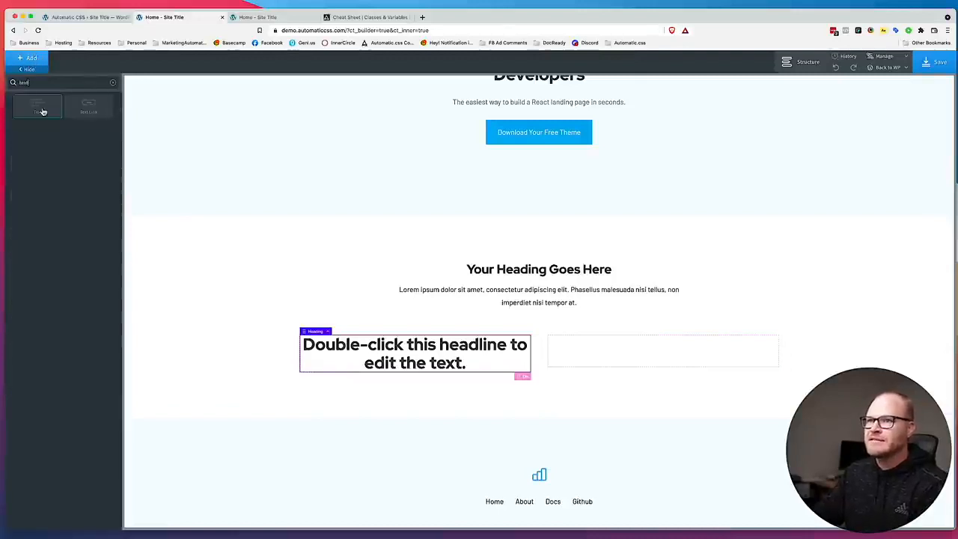
left_click(39, 107)
Give the first column's div the center--all class.
left_click(508, 383)
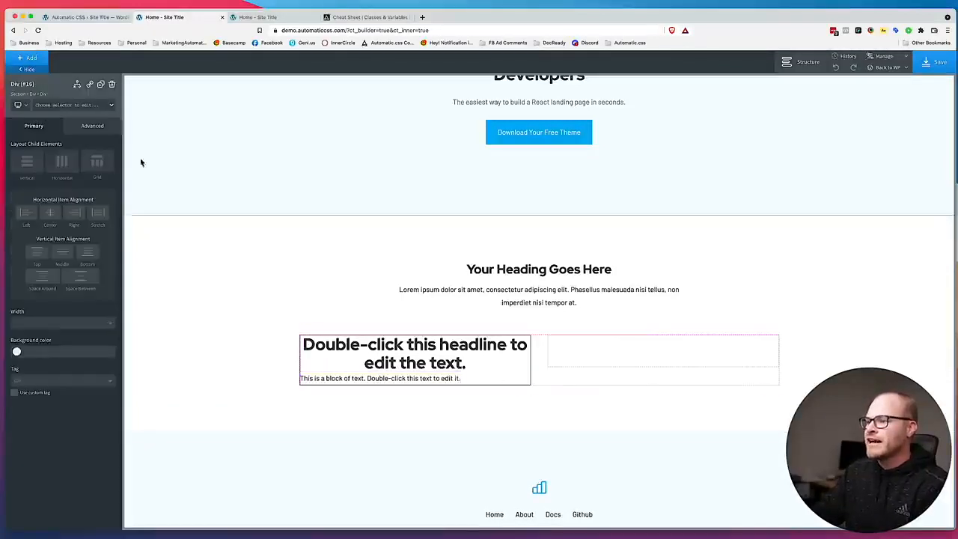
left_click(69, 104)
type("center")
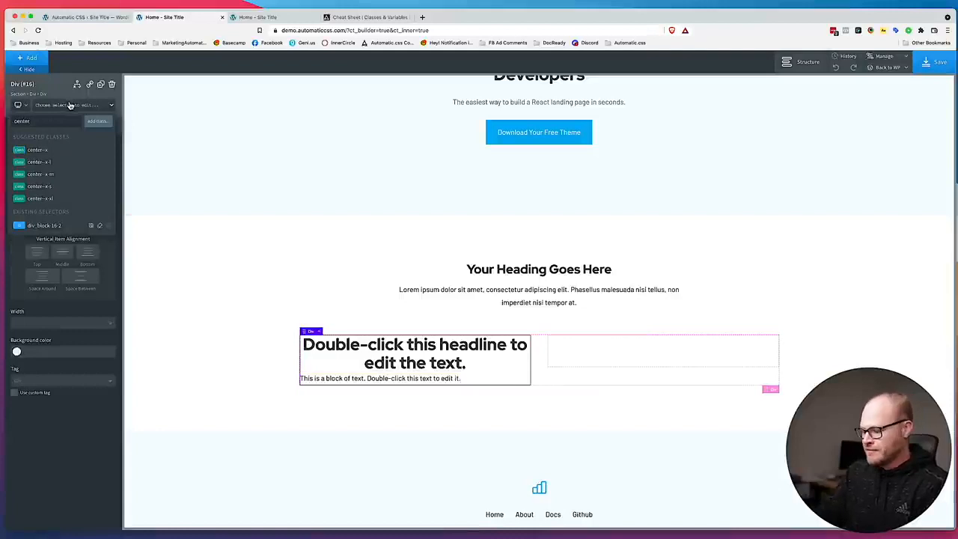
type("--a")
left_click(71, 152)
Give the heading in the first column the margin-bottom--m class.
left_click(483, 368)
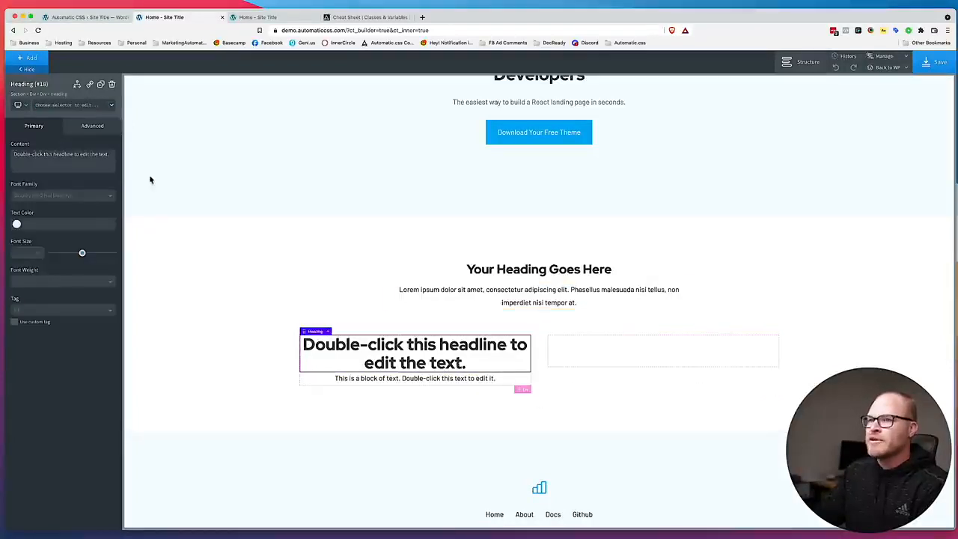
left_click(79, 107)
type("margin-bo")
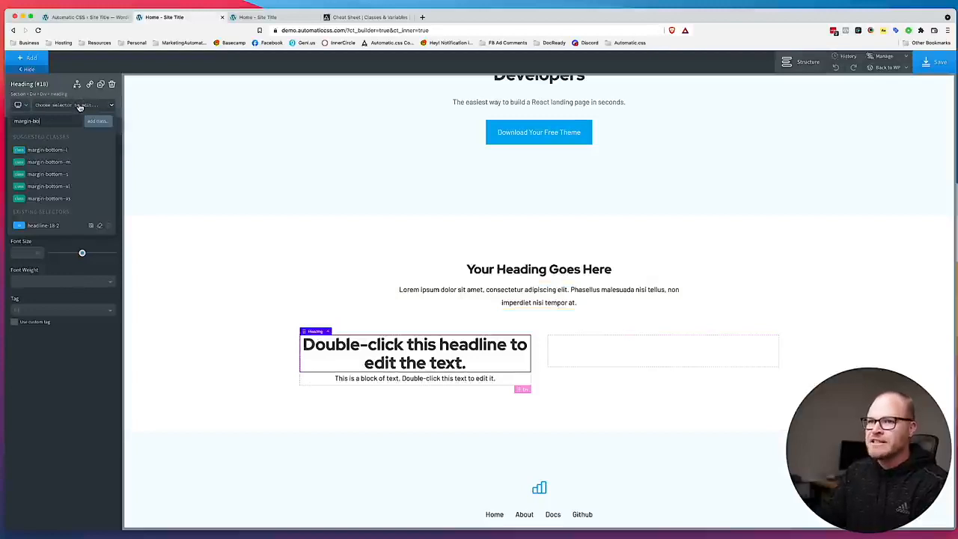
left_click(48, 162)
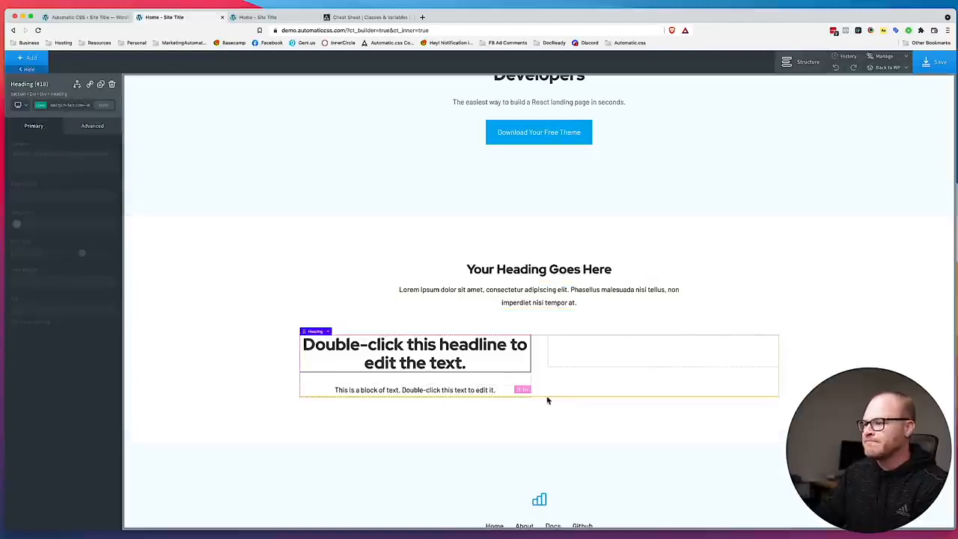
Try pasting the copied feature paragraph directly into the first column's text element, and undo the paste.
left_click(435, 392)
double_click(435, 393)
type("Lorem ipsum dolor sit amet, consectetur adipiscing elit. Suspendisse bibendum, nunc non posuere consectetur, justo erat semper enim, non hendrerit dui odio id enim.")
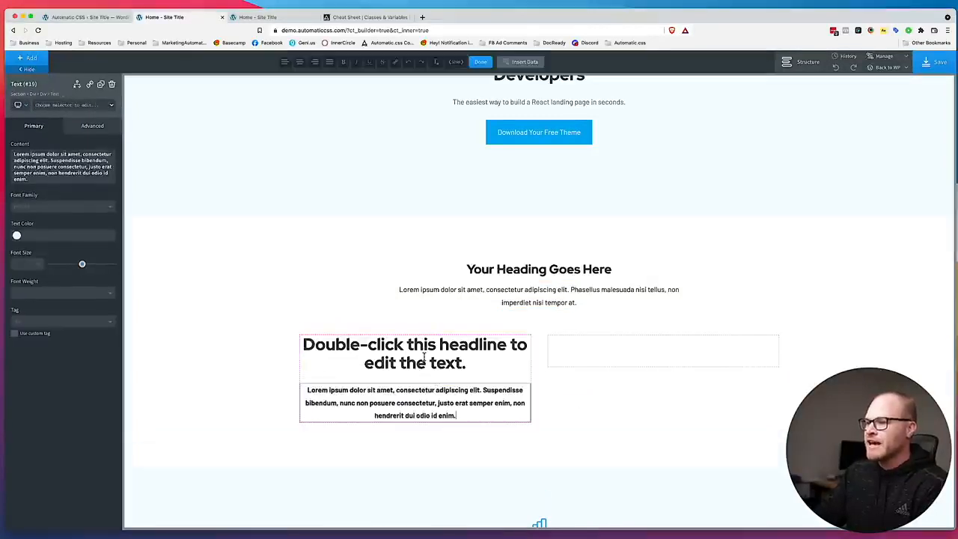
triple_click(422, 416)
key("super+c")
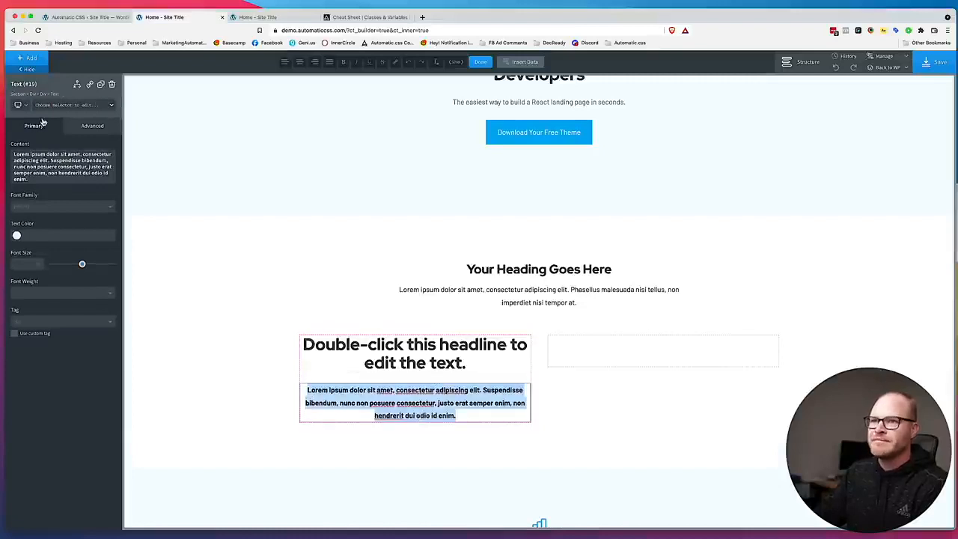
key("super+z")
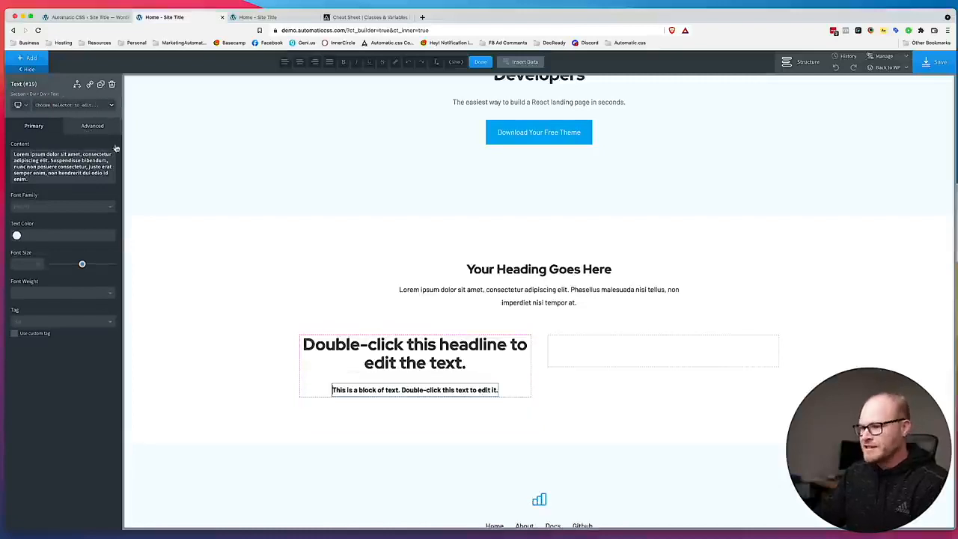
double_click(380, 389)
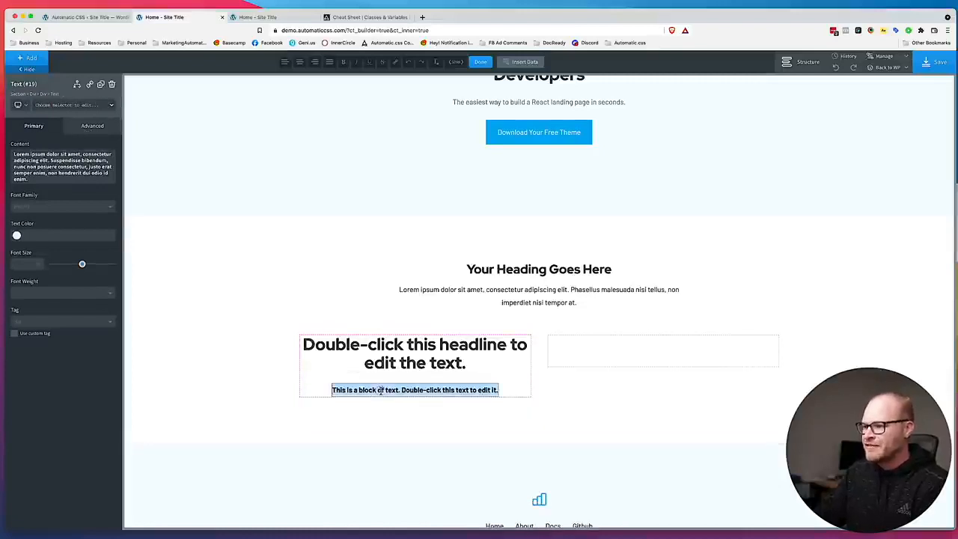
Delete the first column's text element and add a new one containing the lorem ipsum paragraph copied from Figma.
left_click(111, 84)
left_click(30, 58)
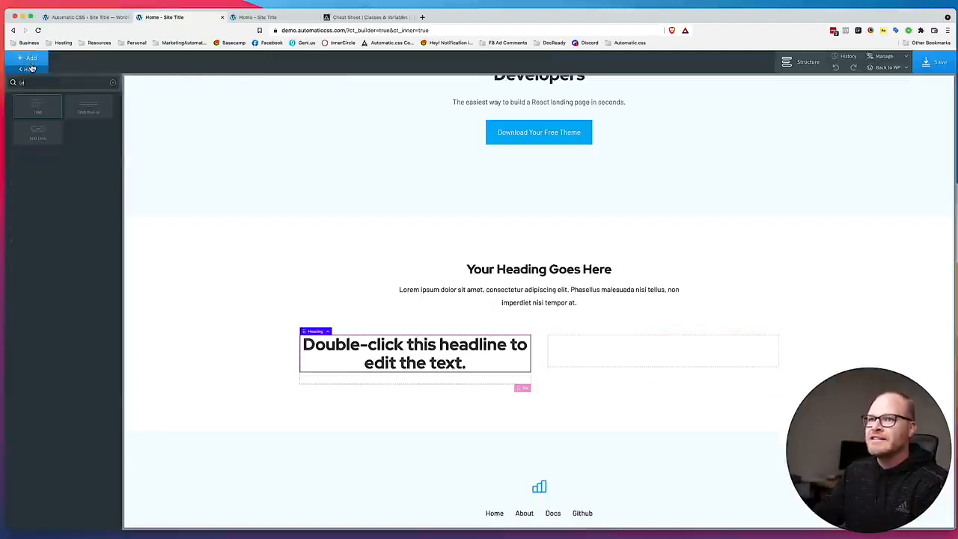
left_click(37, 106)
left_click(75, 160)
key("super+a")
key("super+v")
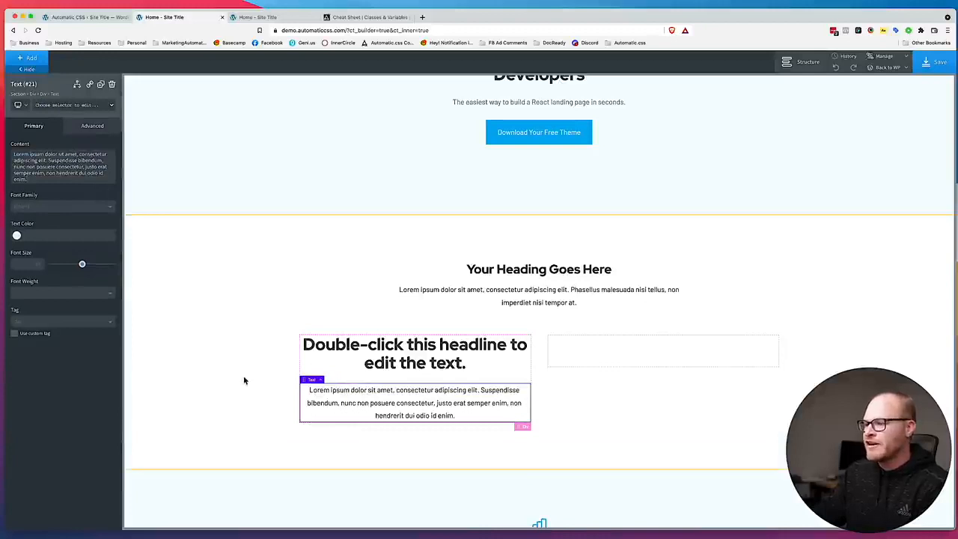
Set the first column's heading tag to H3 using the heading's own ID selector.
left_click(505, 380)
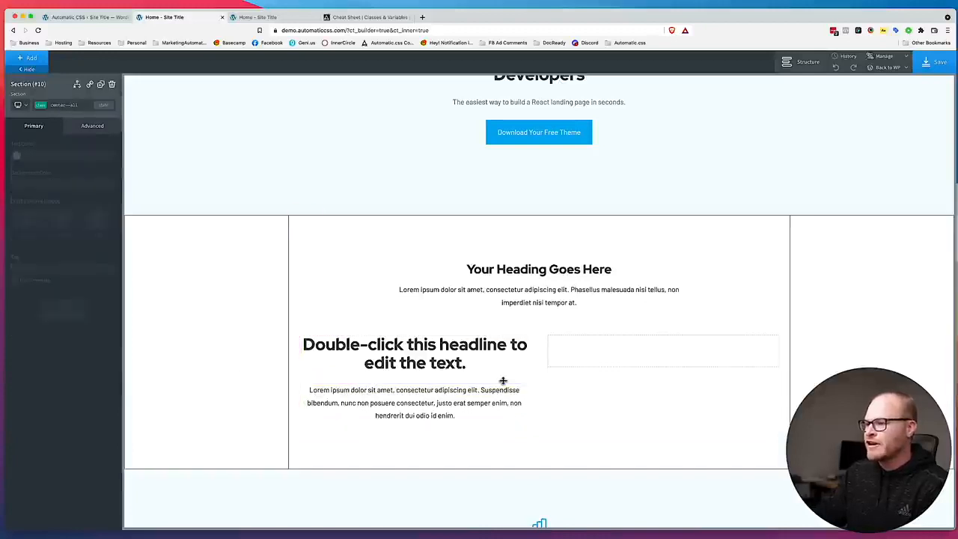
left_click(404, 368)
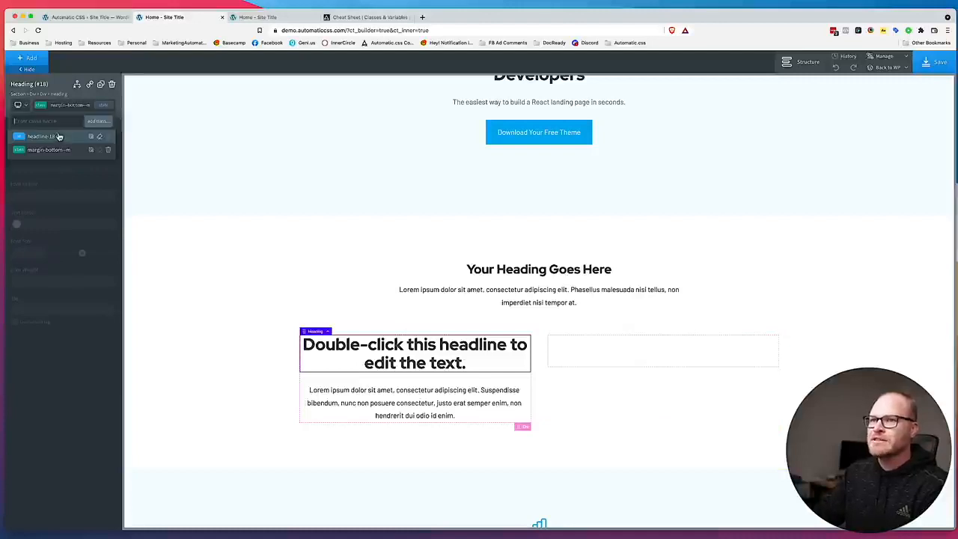
left_click(63, 309)
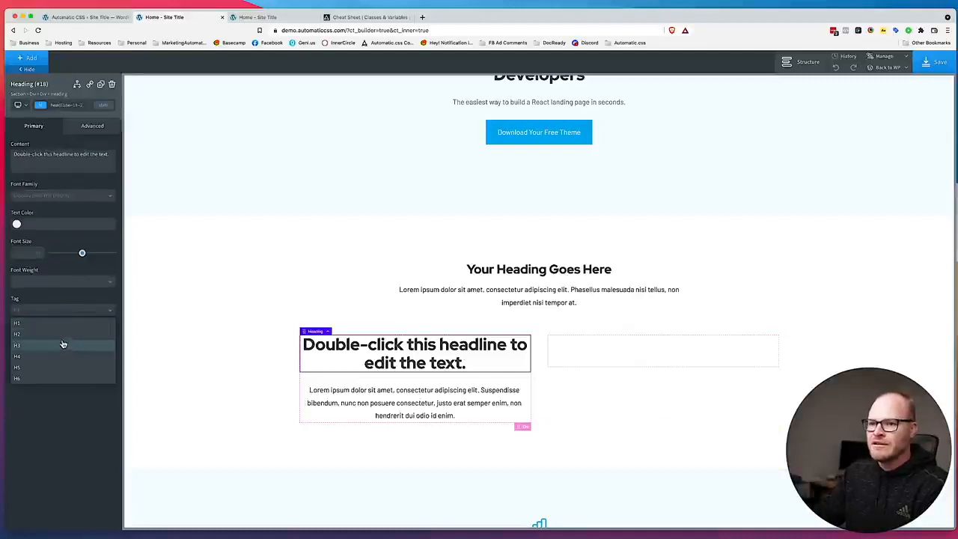
left_click(64, 341)
left_click_drag(473, 6, 519, 2)
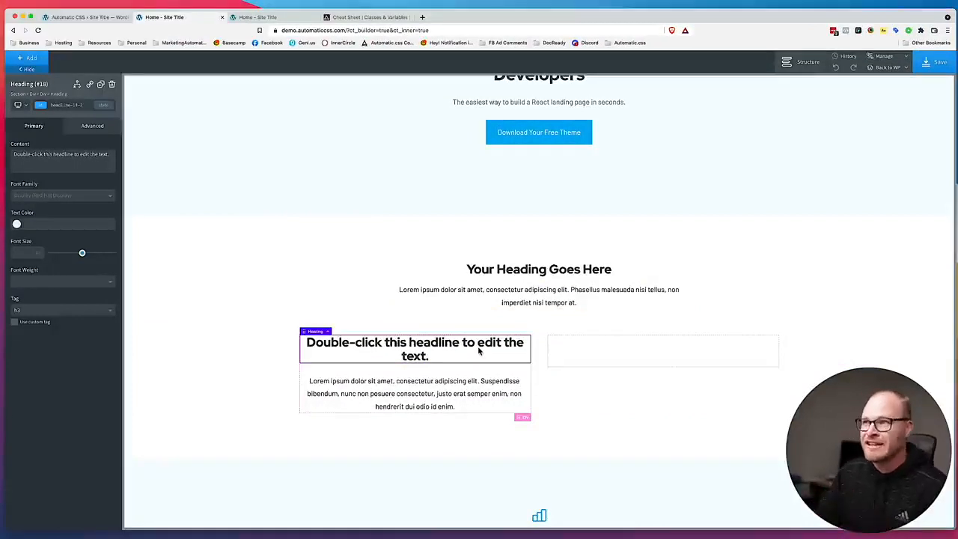
left_click_drag(484, 22, 483, 2)
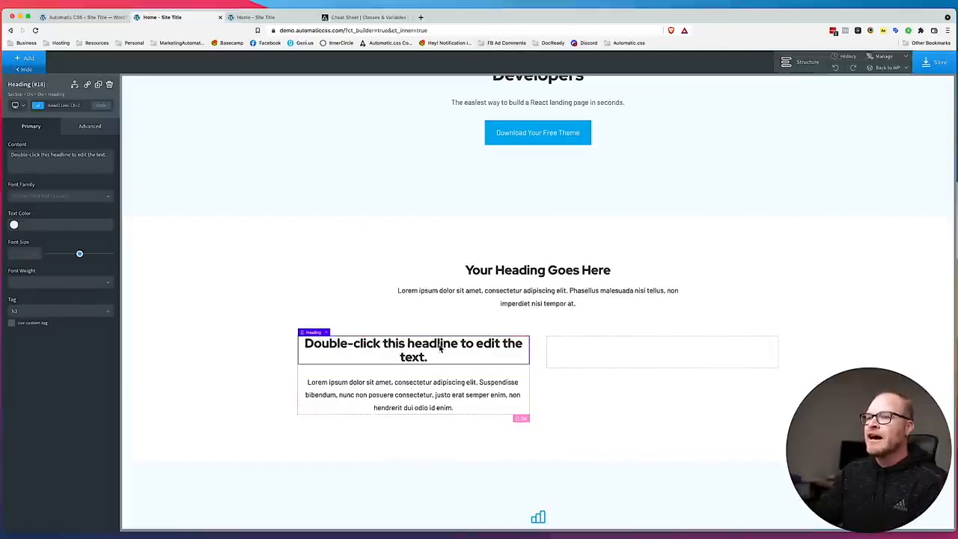
Give the heading in the first column a new class named h--feature.
left_click(75, 106)
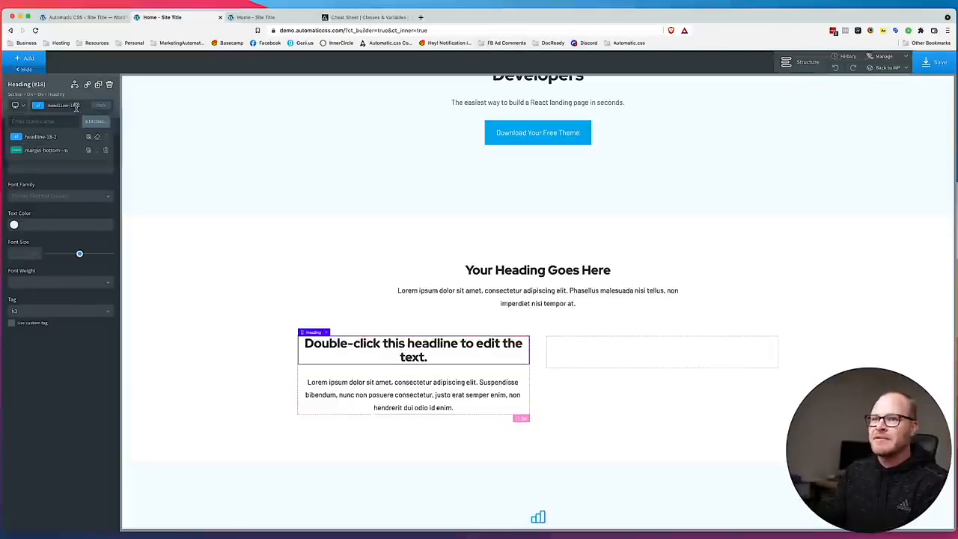
type("f")
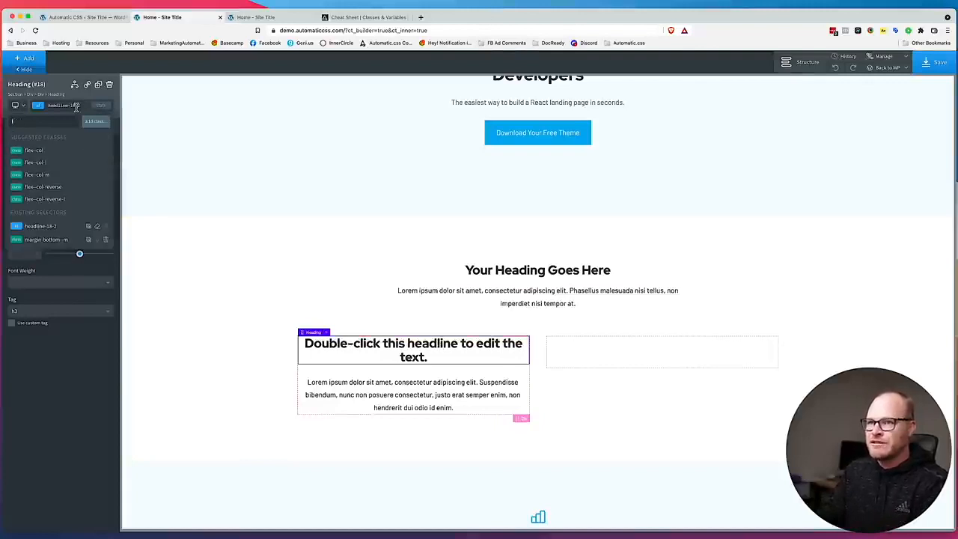
type("eature-heading")
key("super+a")
type("h--featured")
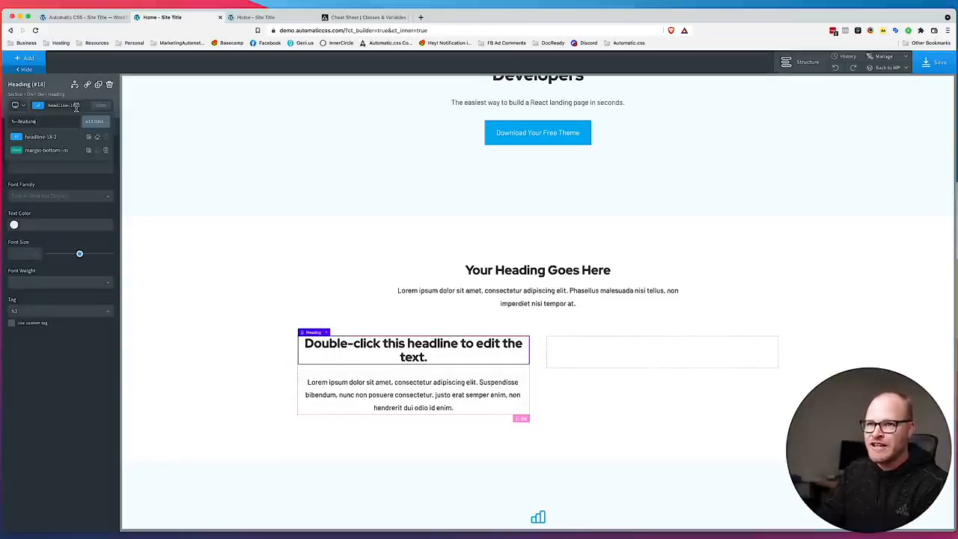
key("Return")
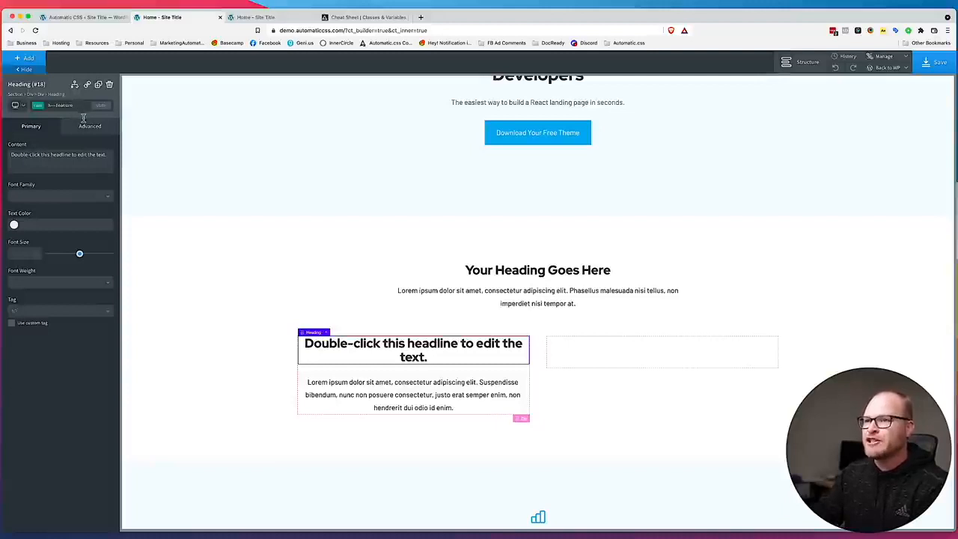
Set the font size of the h--feature class to var(--text-m) in its typography settings.
left_click(87, 125)
left_click(76, 203)
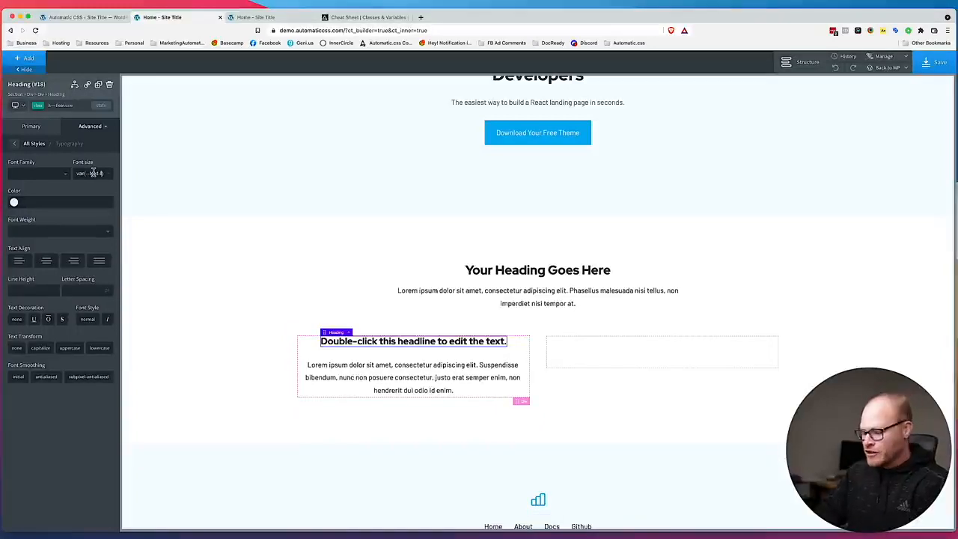
mouse_move(447, 16)
left_mouse_down()
mouse_move(793, 2)
mouse_move(445, 2)
left_mouse_up()
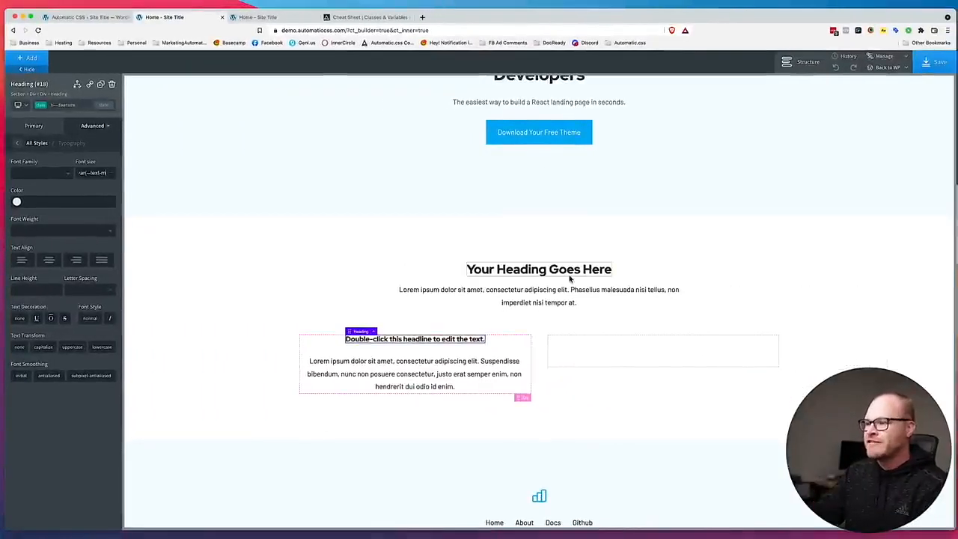
Change the first column's heading text to "Feature Heading".
double_click(436, 339)
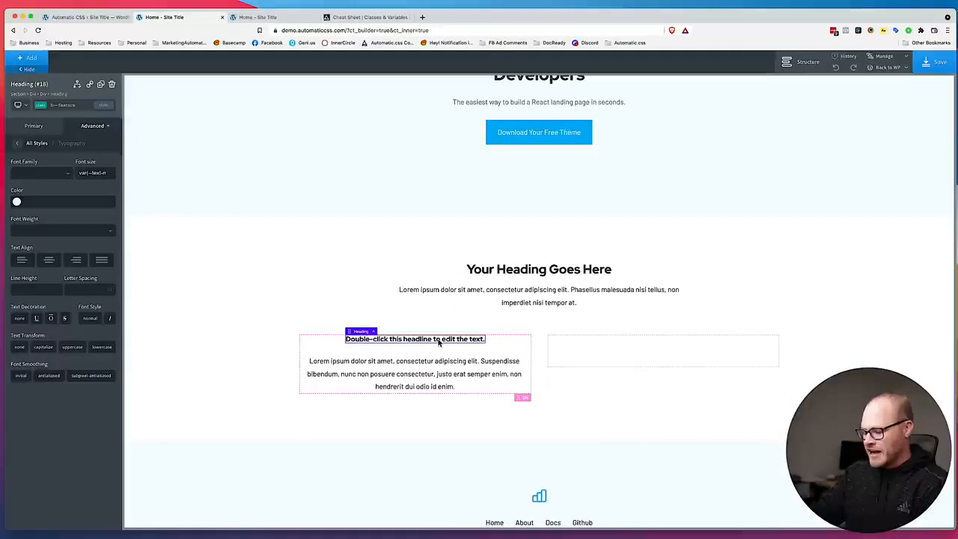
type("Feature Heading")
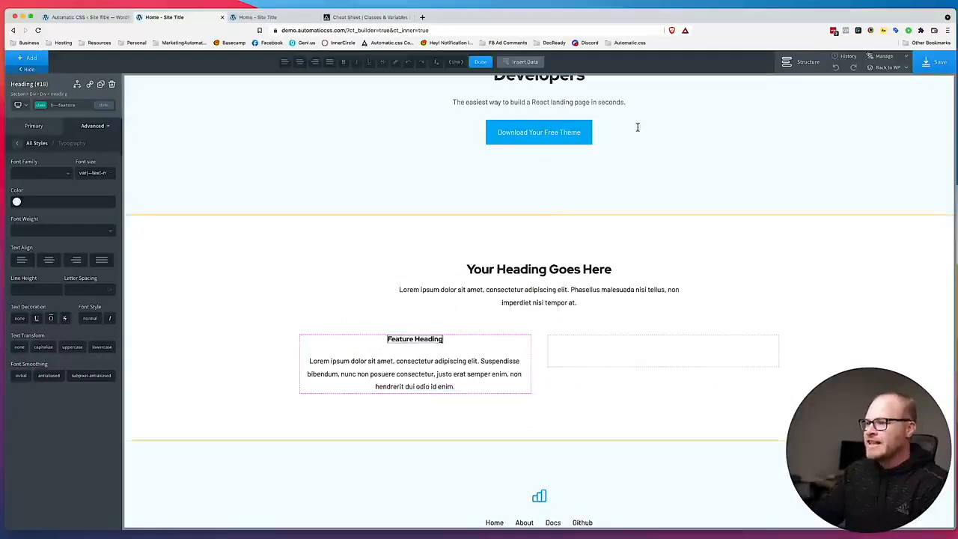
left_click_drag(563, 20, 586, 17)
Give the first column's paragraph a new text--feature class and set that class's font size to var(--text-s).
left_click(494, 370)
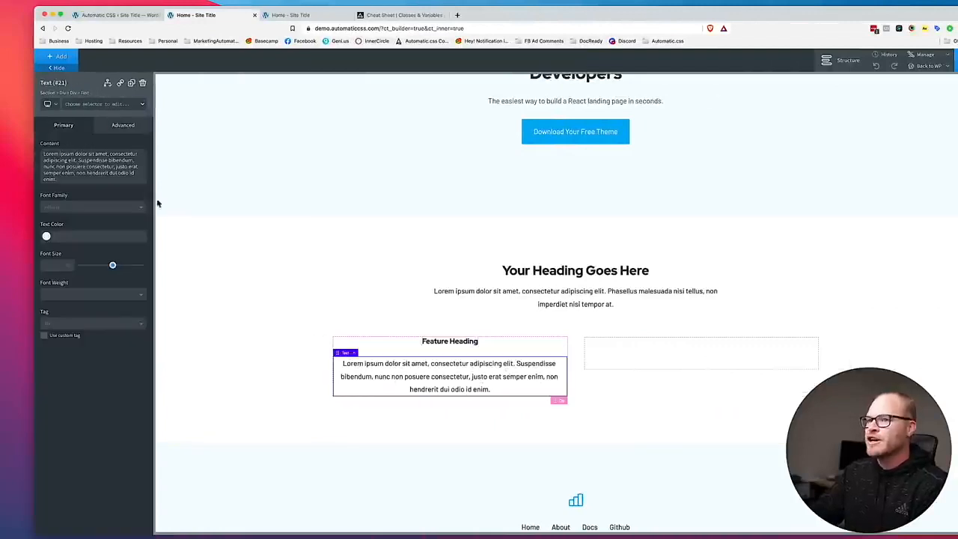
left_click(101, 105)
type("eatu")
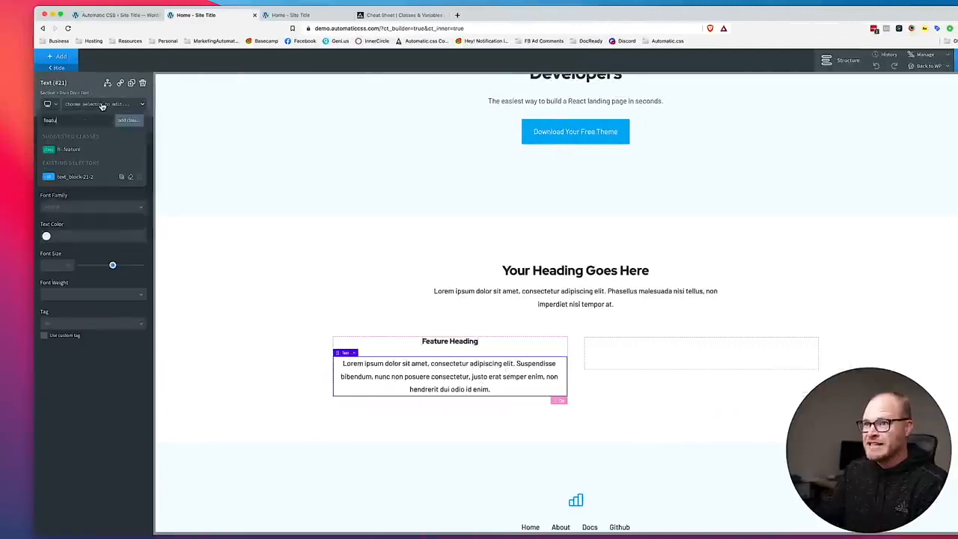
type("re")
key("super+a")
type("t")
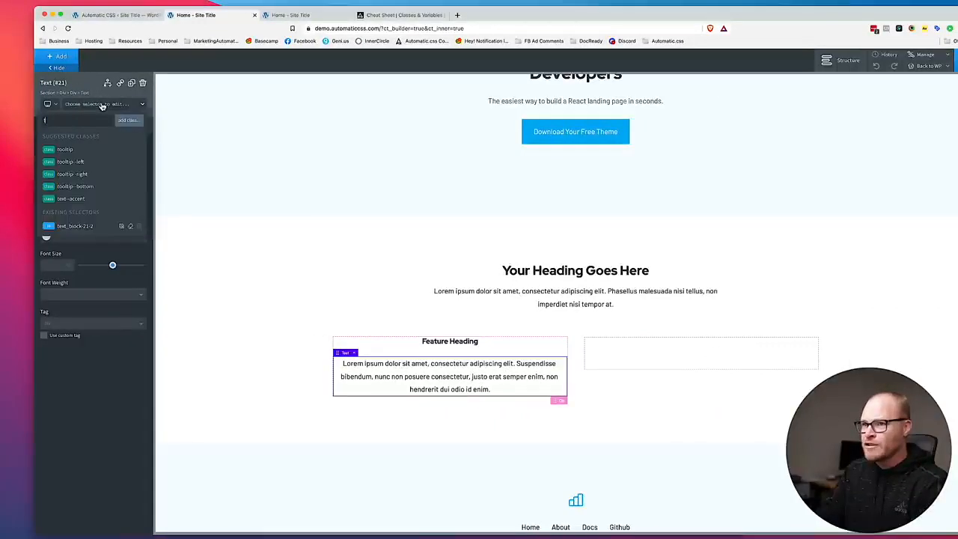
type("ext--feature")
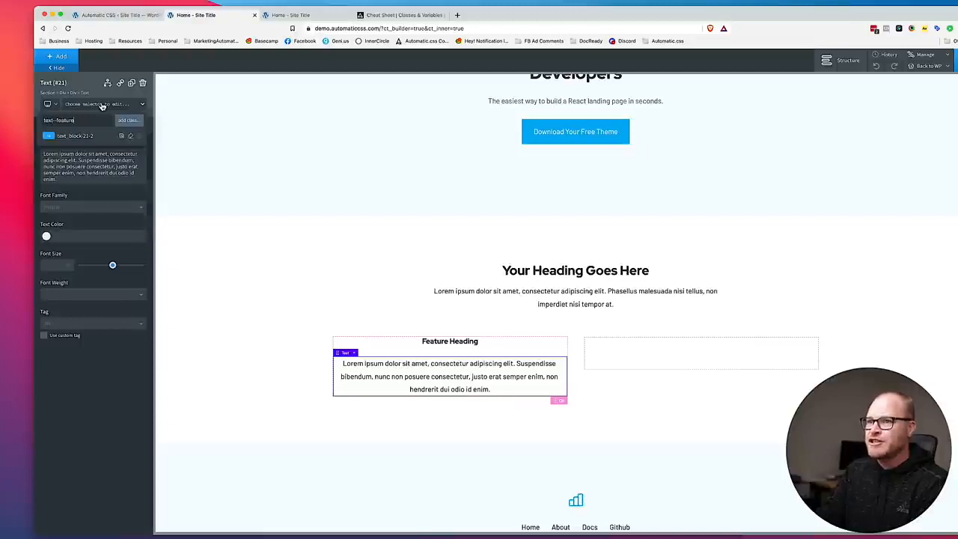
key("Return")
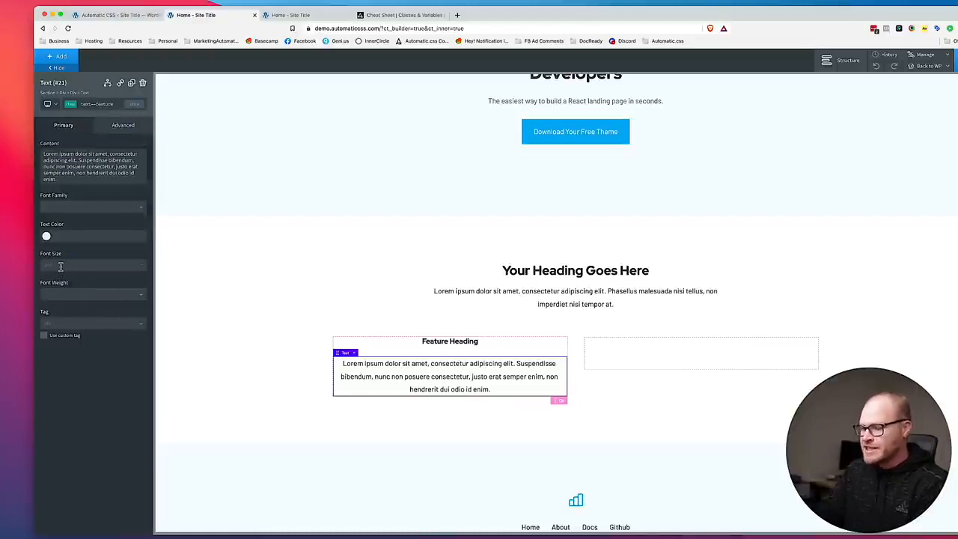
type("var(--text-s)")
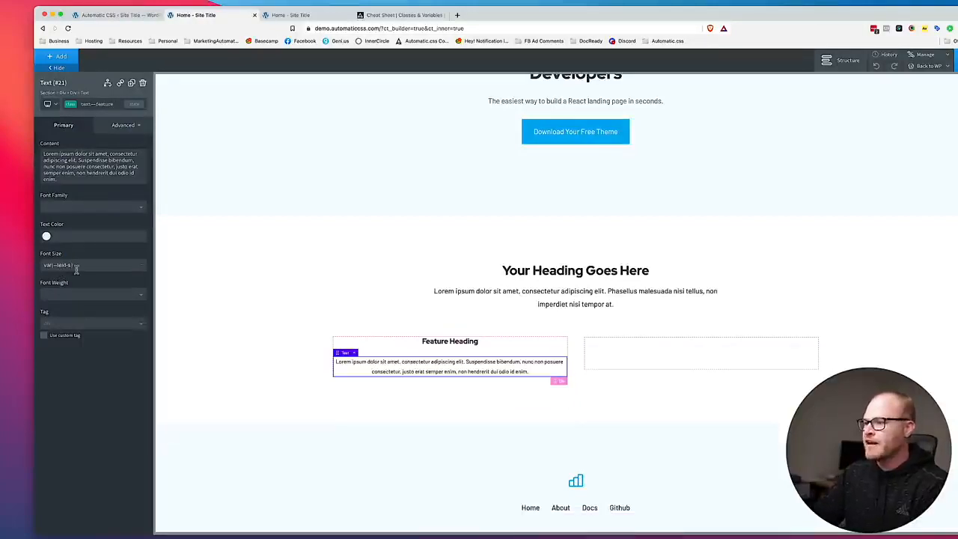
Add the pad--l class to the first column's div around the feature heading and paragraph.
left_click(546, 347)
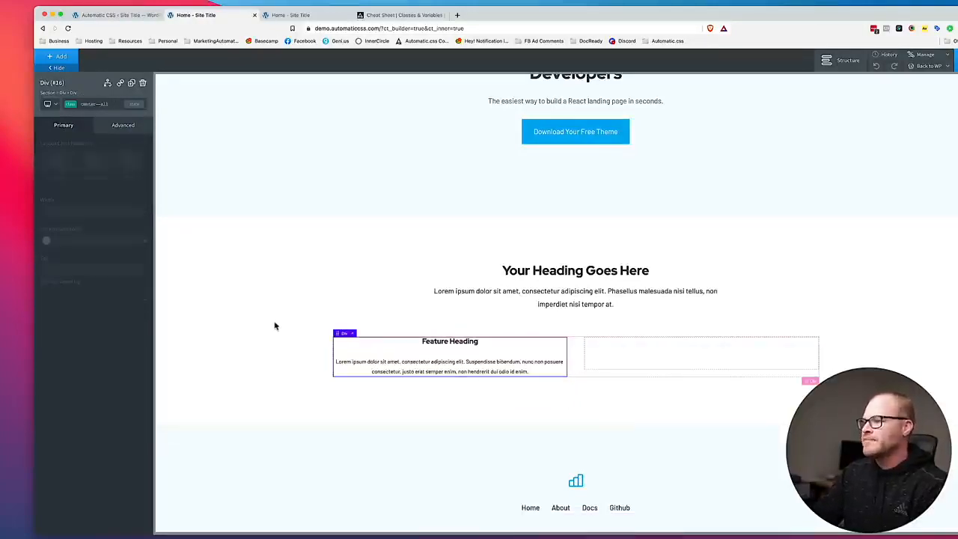
mouse_move(511, 20)
left_mouse_down()
mouse_move(906, 7)
mouse_move(518, 5)
left_mouse_up()
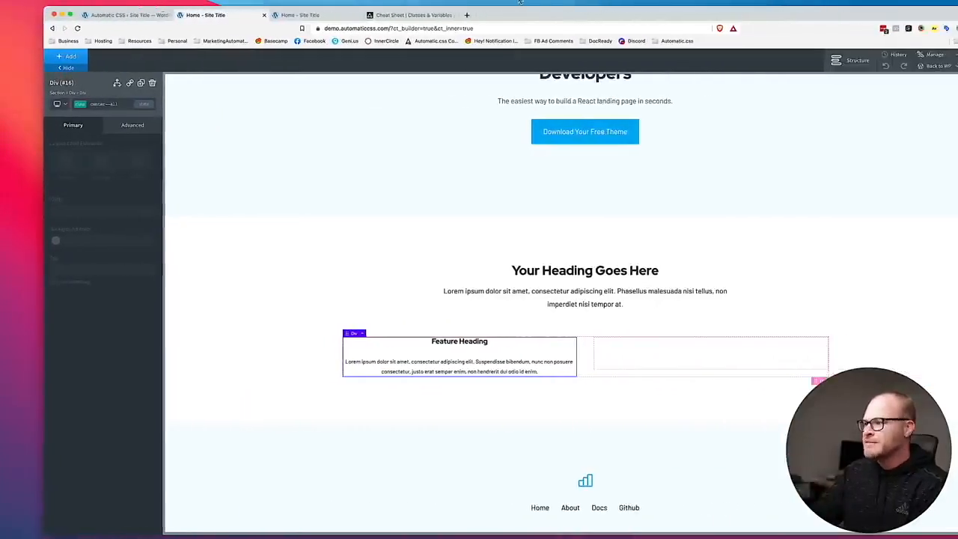
left_click(119, 105)
type("pad")
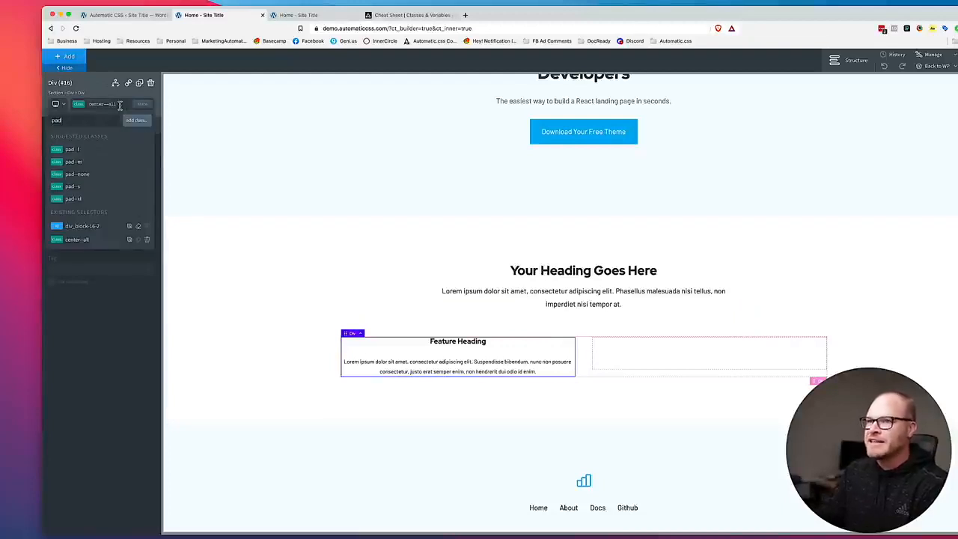
type("--l")
left_click(103, 152)
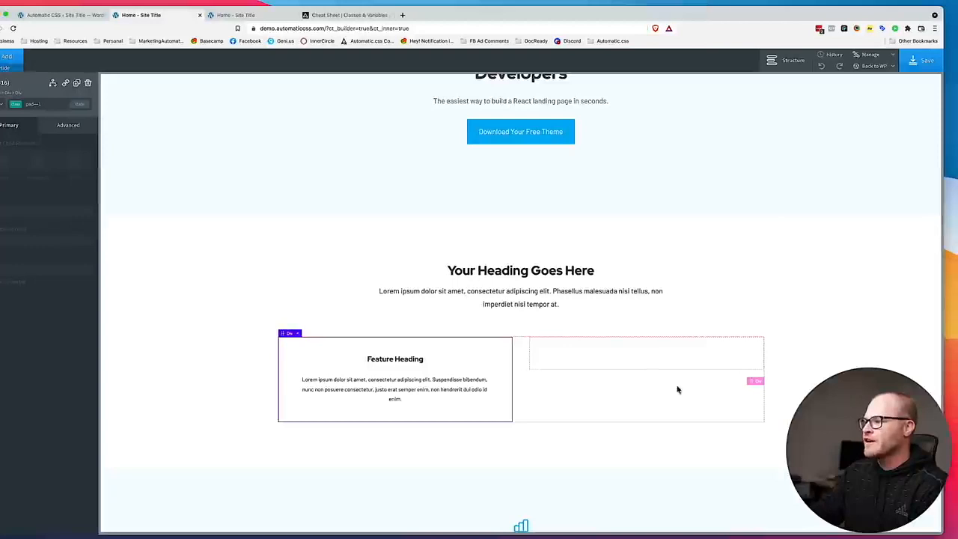
Add an image element to the second column's div and fill it with the uploaded Feature1-SVG.svg file.
left_click(628, 351)
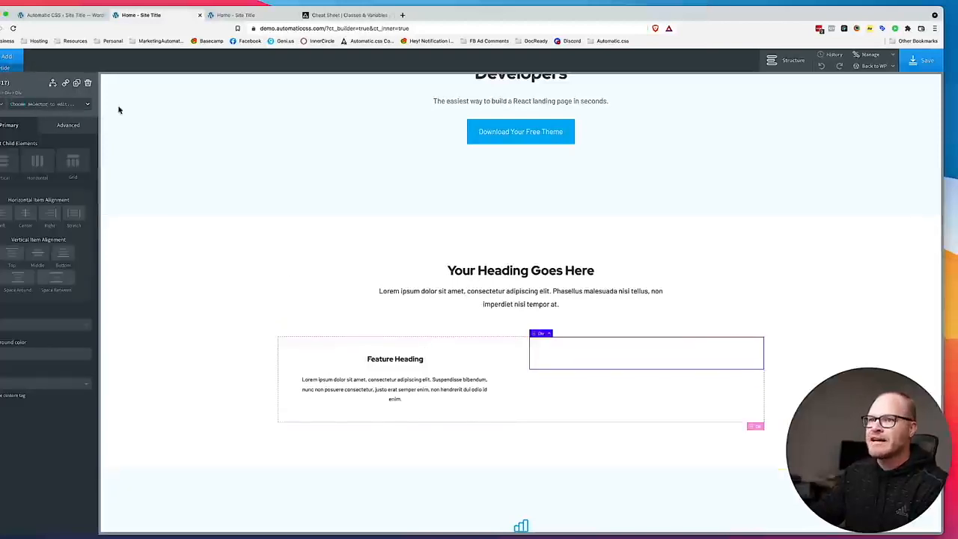
left_click(28, 57)
type("image")
left_click(18, 102)
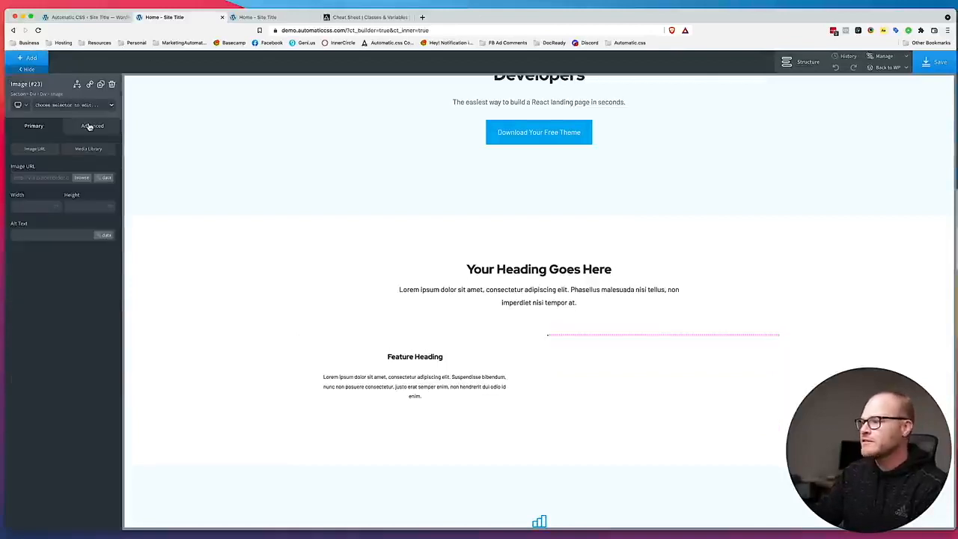
left_click(84, 182)
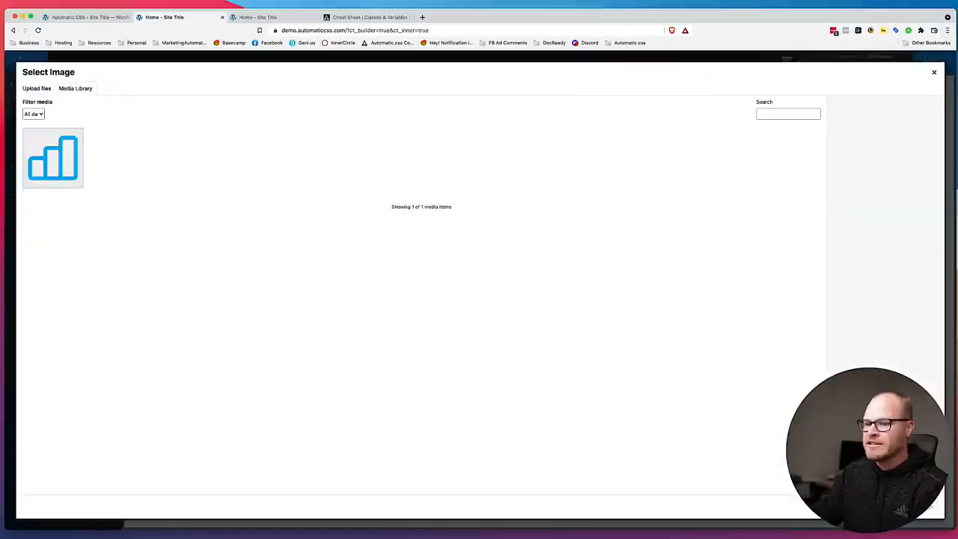
left_click_drag(297, 146, 295, 207)
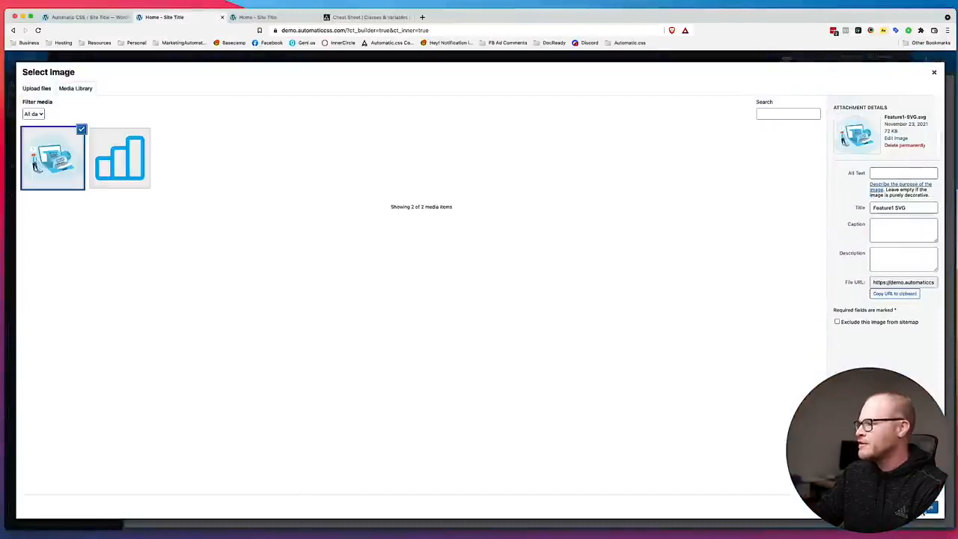
left_click(926, 509)
scroll(651, 292, "down", 3)
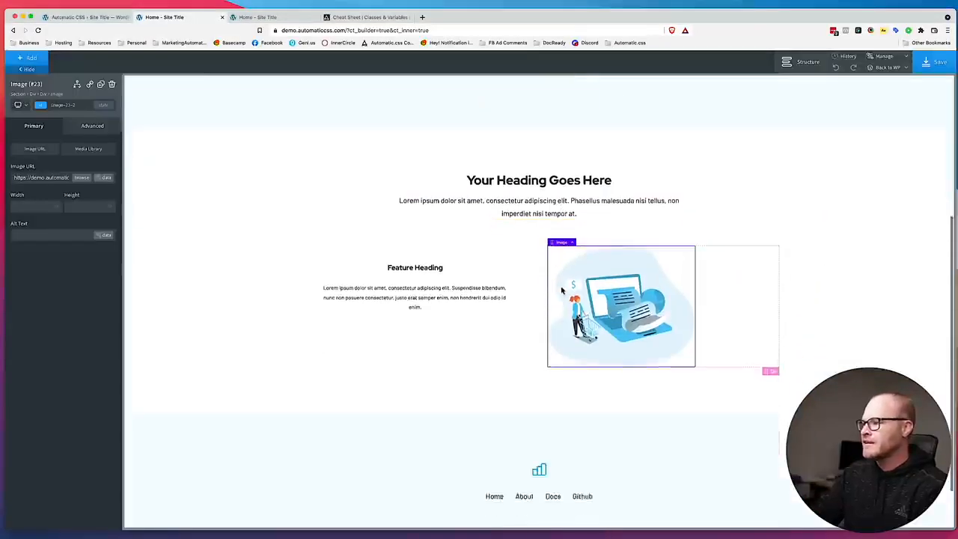
Remove the pad--l class from the first column's div.
left_click(739, 283)
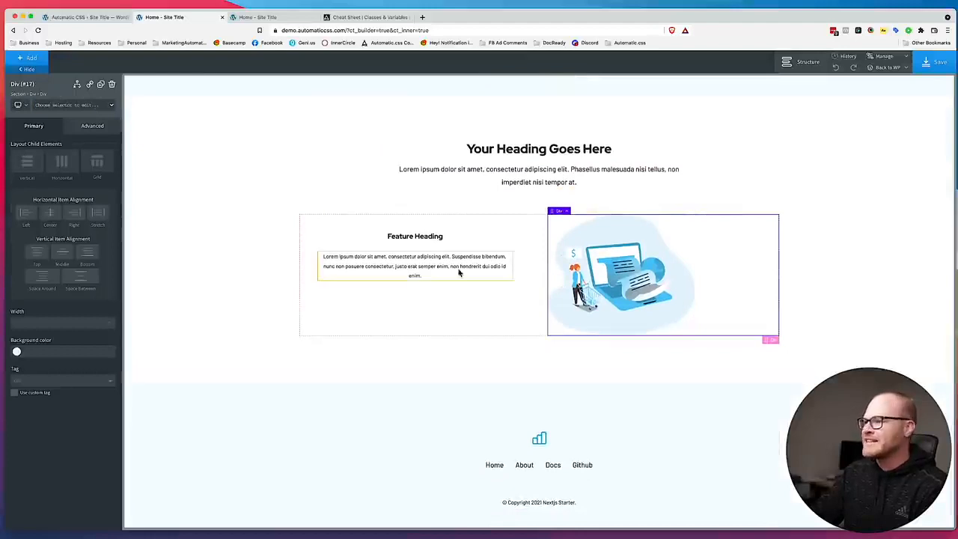
left_click(533, 281)
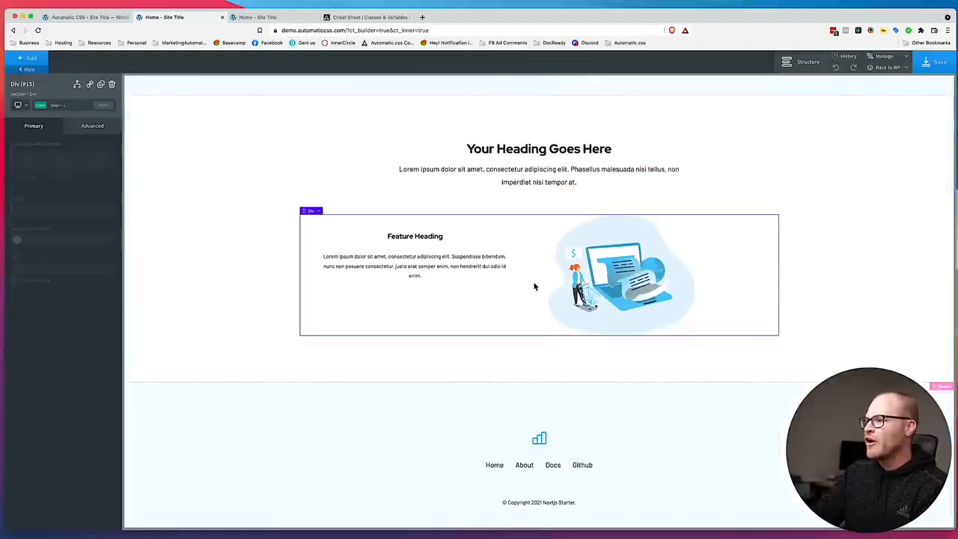
left_click(471, 234)
left_click(103, 105)
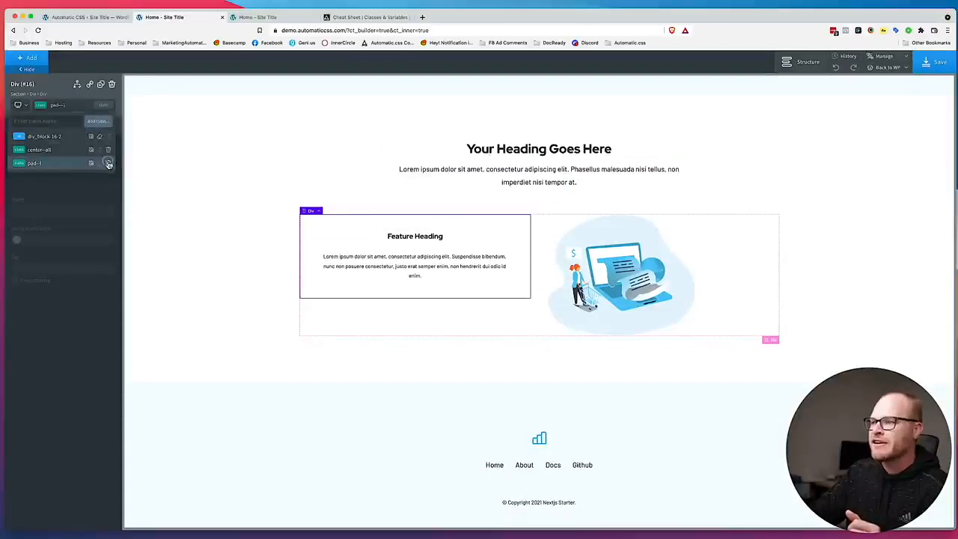
left_click(109, 163)
Add the width--l class to the grid div that holds both feature columns.
left_click(535, 292)
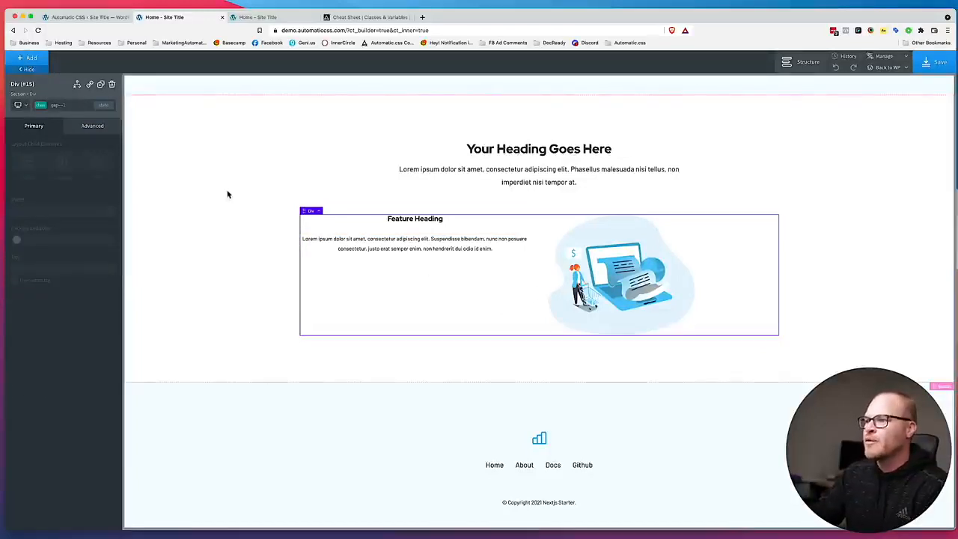
left_click(75, 110)
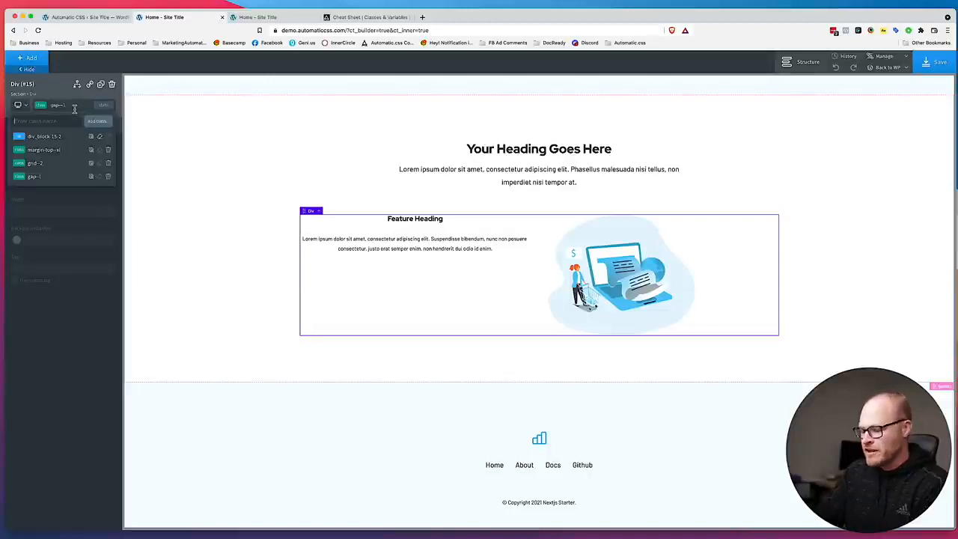
type("width")
left_click(69, 165)
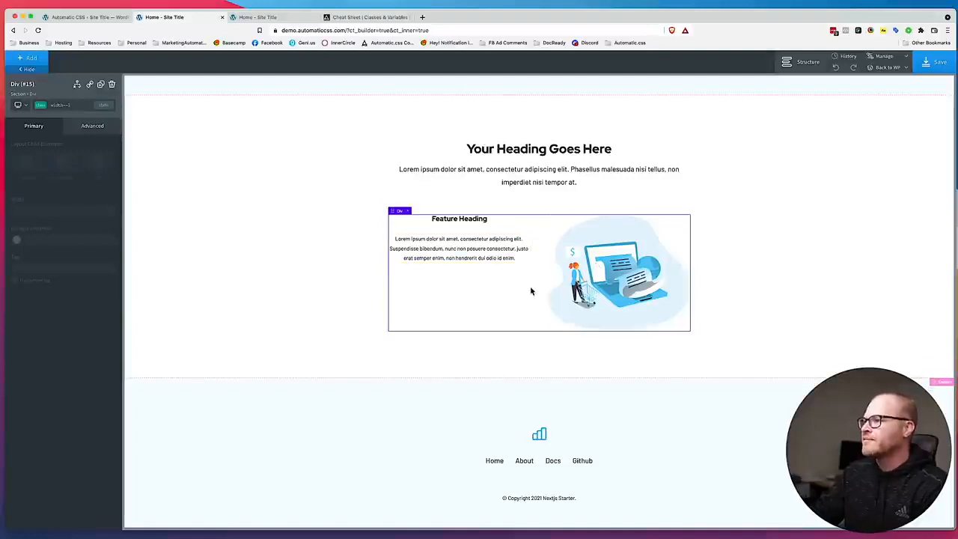
Add the stretch class to the grid div that holds both feature columns.
left_click(54, 104)
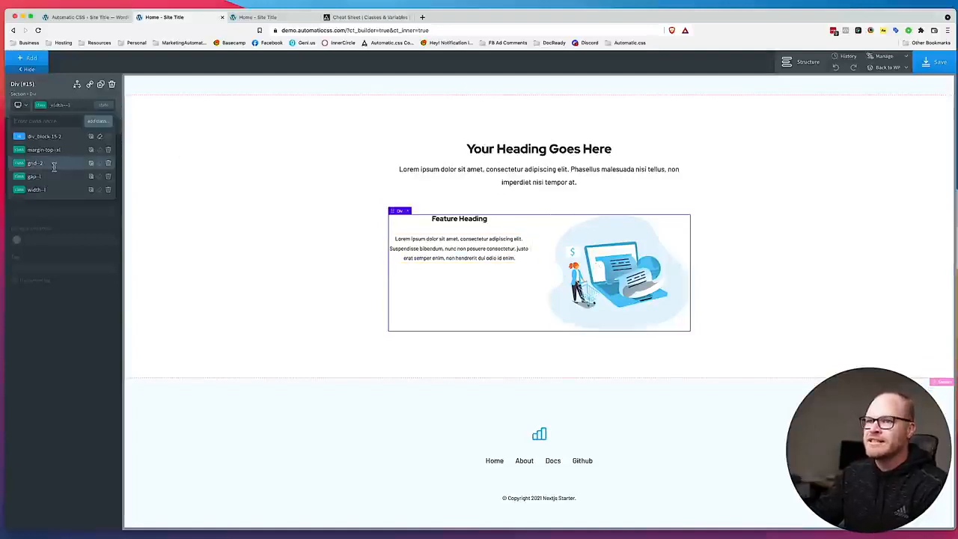
type("stretch")
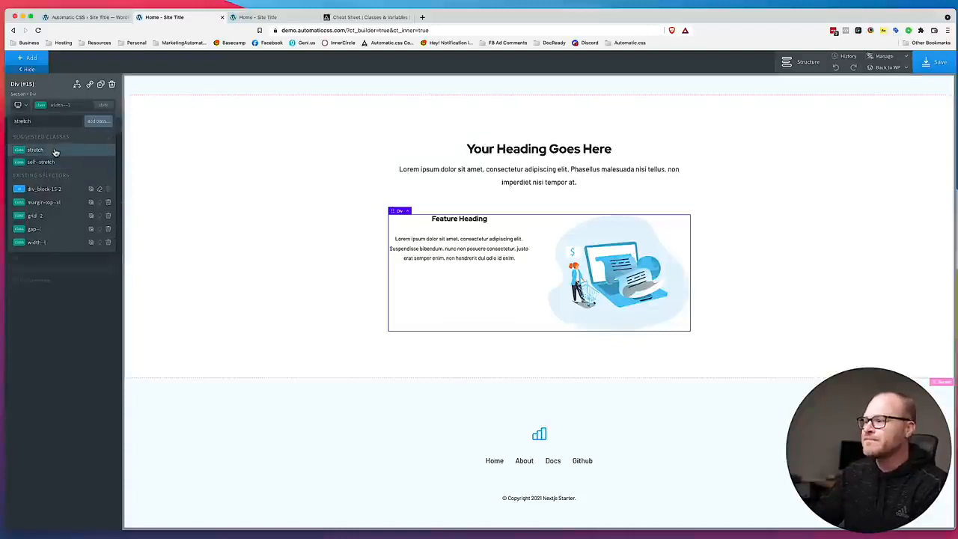
left_click(54, 150)
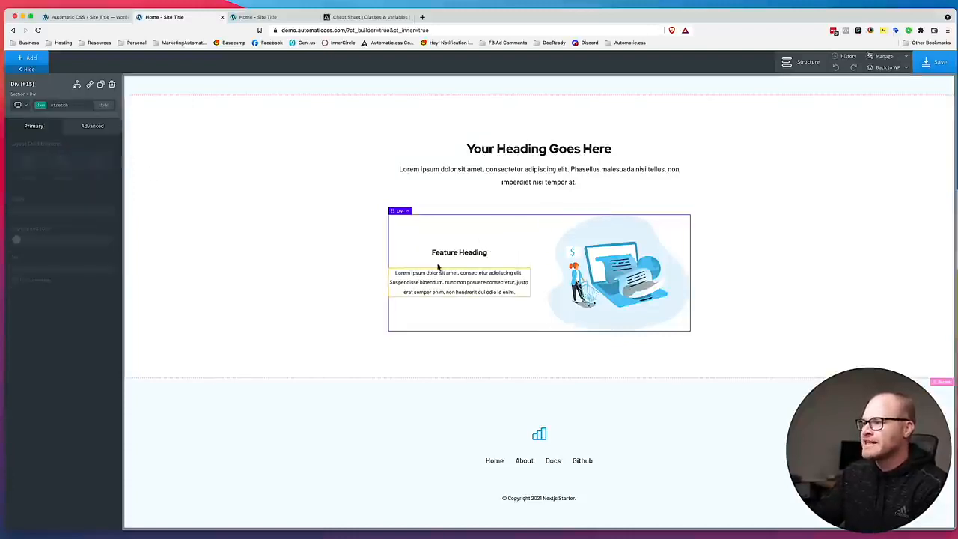
left_click(757, 313)
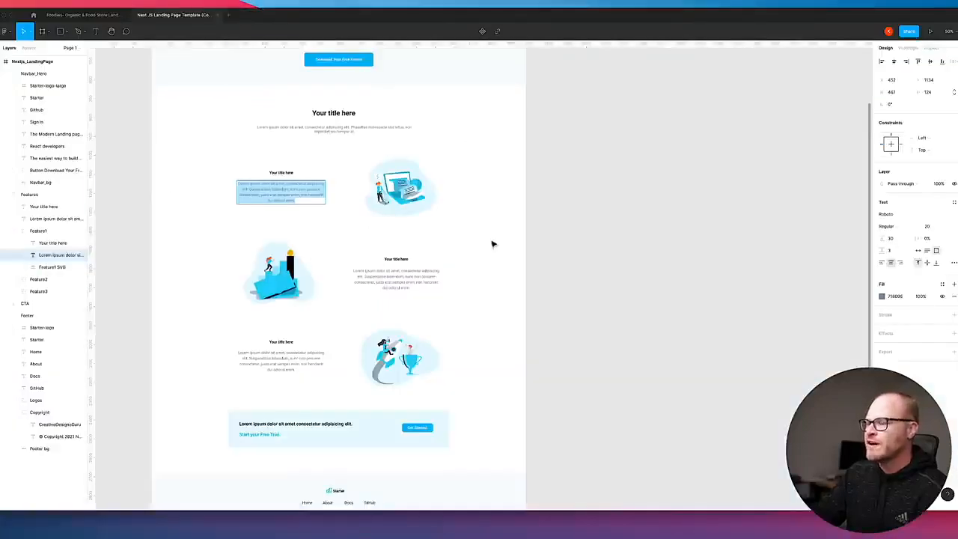
key("Escape")
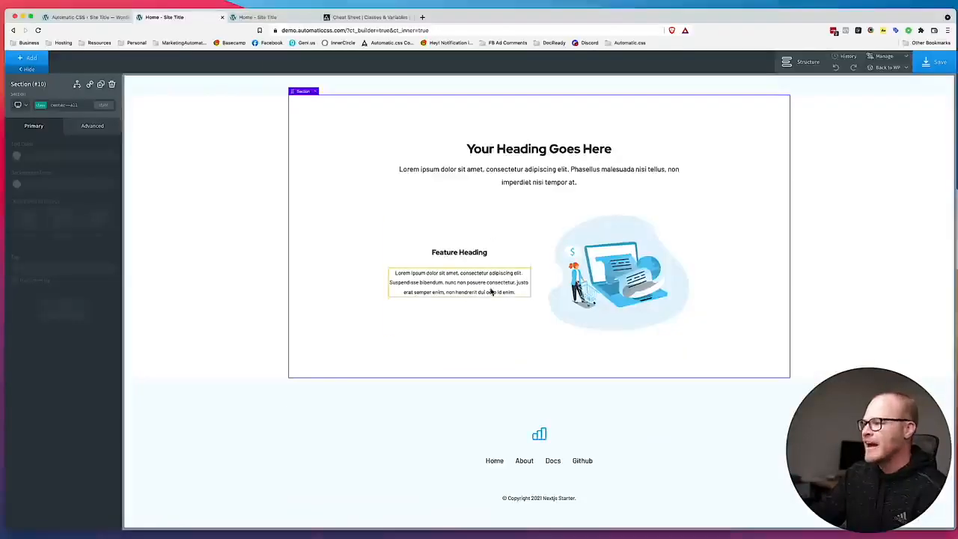
Remove the width--l class from the grid div that holds both feature columns.
left_click(539, 277)
left_click(49, 103)
left_click(52, 105)
left_click(58, 107)
left_click(107, 191)
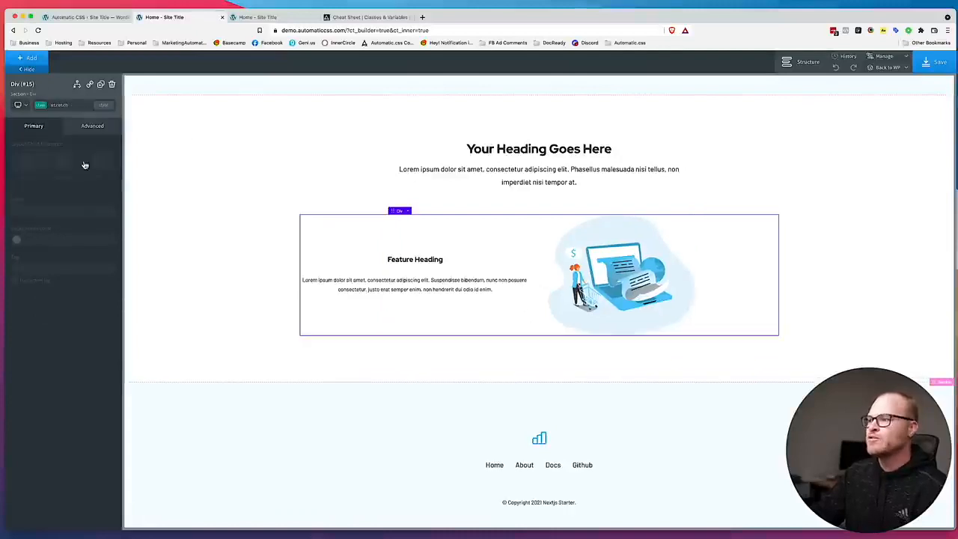
Add the width--xl class to the grid div that holds both feature columns.
left_click(74, 109)
type("width--xl")
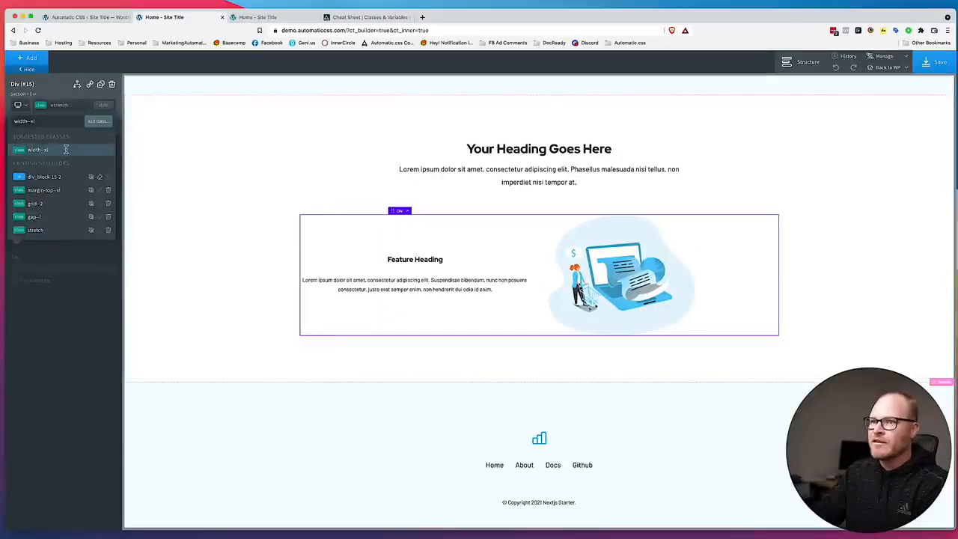
left_click(66, 150)
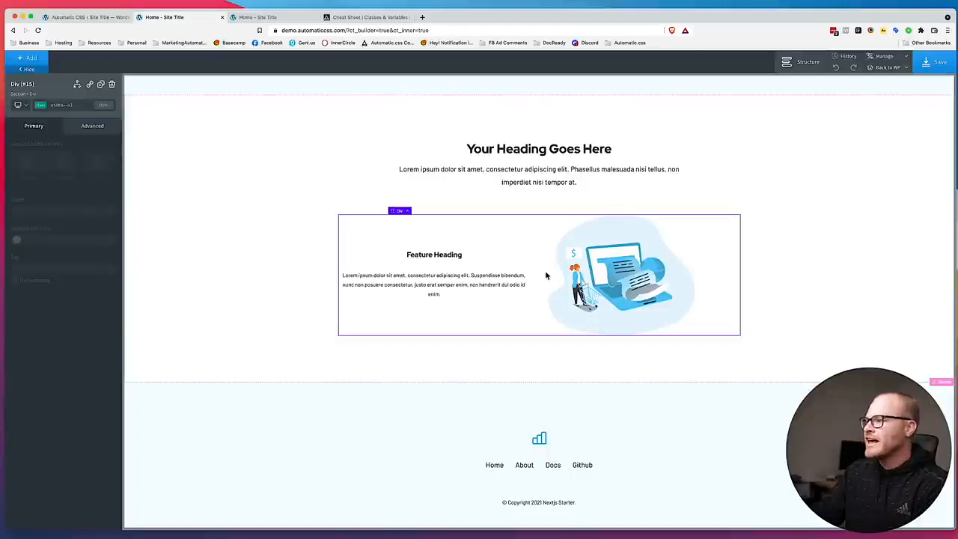
Add the center--x class to the div holding the feature illustration.
left_click(711, 256)
left_click(65, 109)
type("center-")
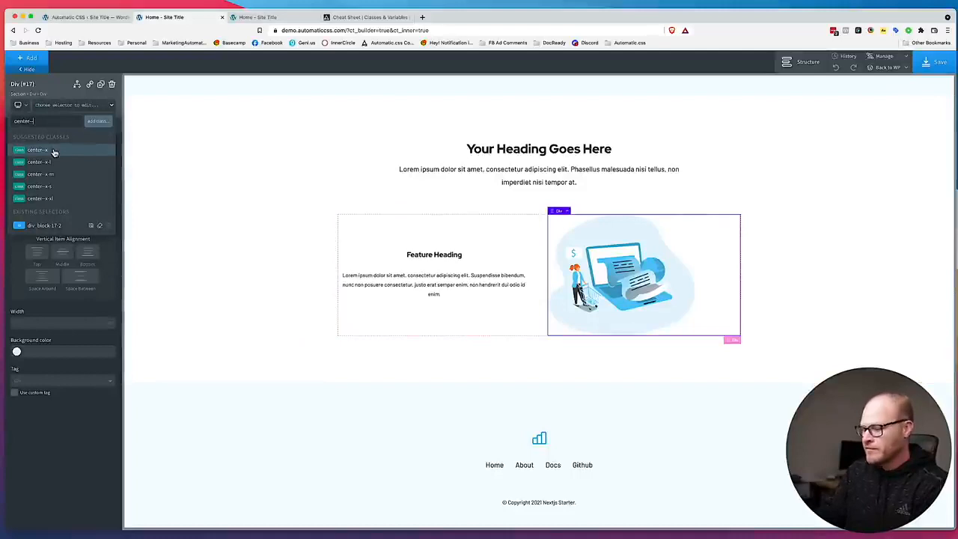
left_click(37, 149)
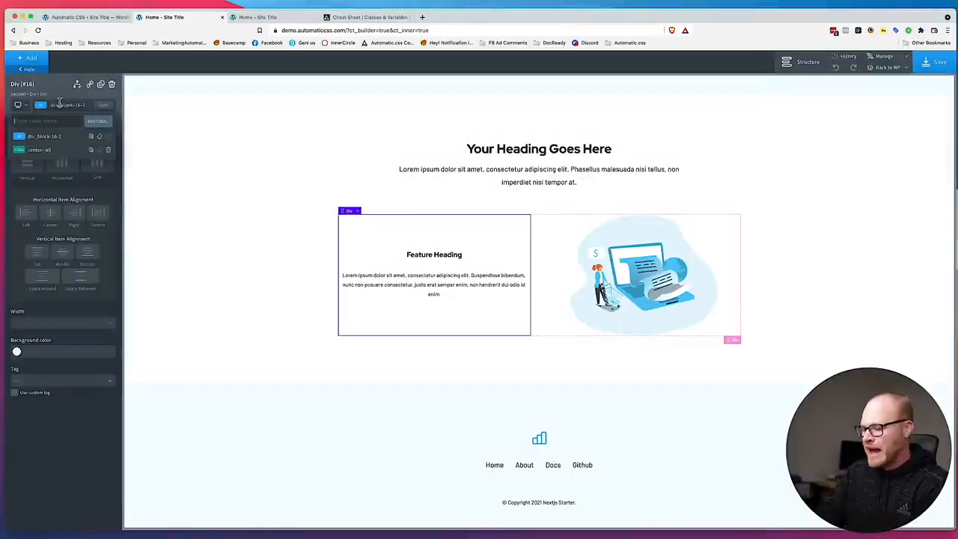
Add the pad--l class to the feature text column's div and save the page.
type("pad")
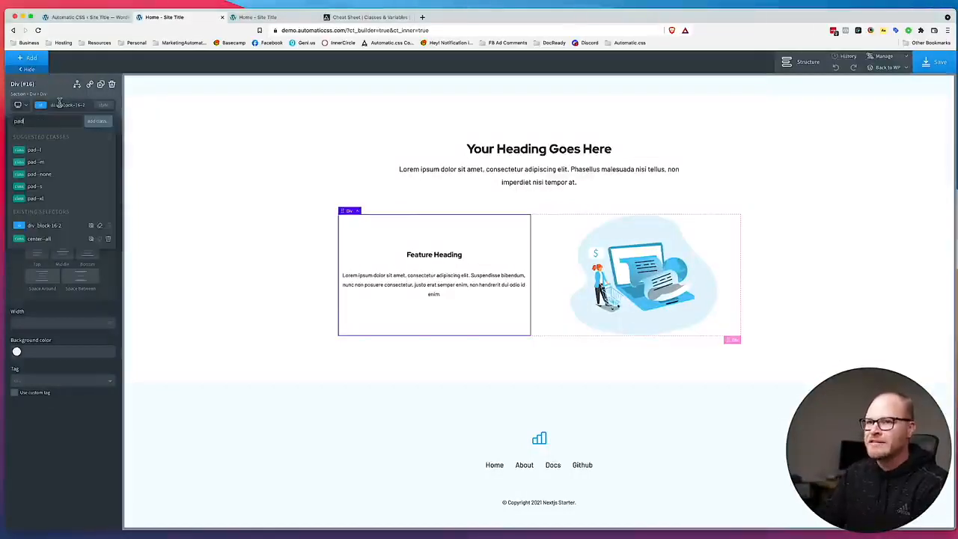
left_click(62, 151)
left_click(933, 63)
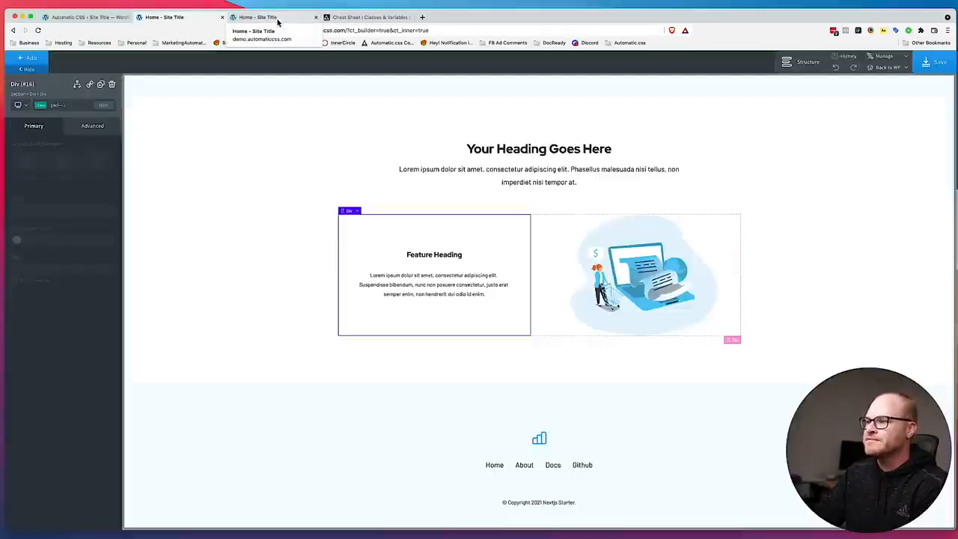
Inspect the features section's heading, text and illustration layout on the live home page.
left_click(258, 16)
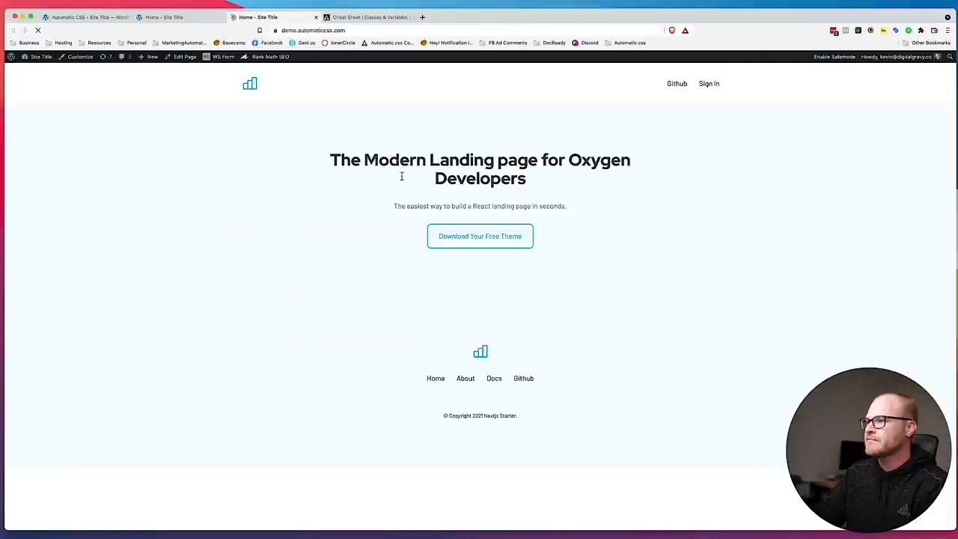
scroll(333, 176, "down", 3)
scroll(333, 177, "up", 3)
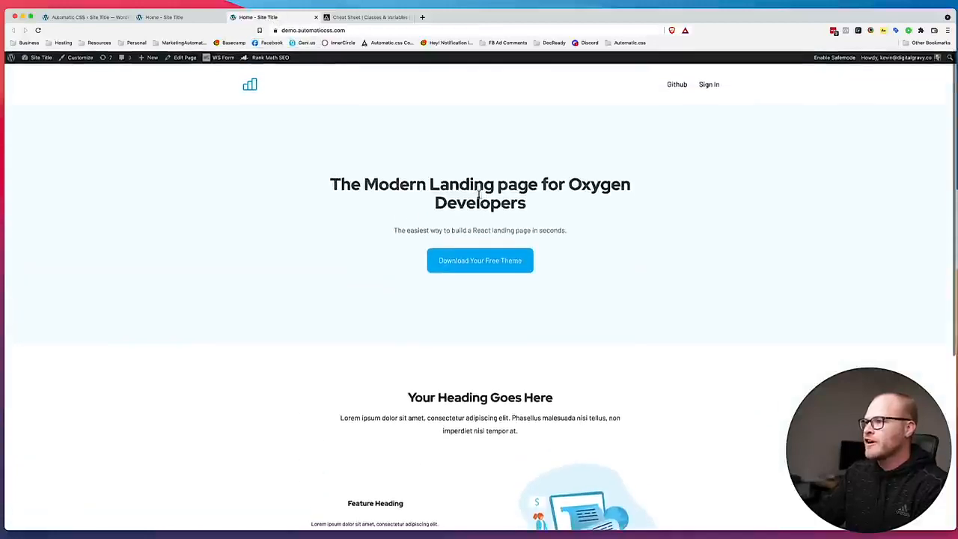
scroll(398, 162, "down", 5)
scroll(397, 164, "down", 2)
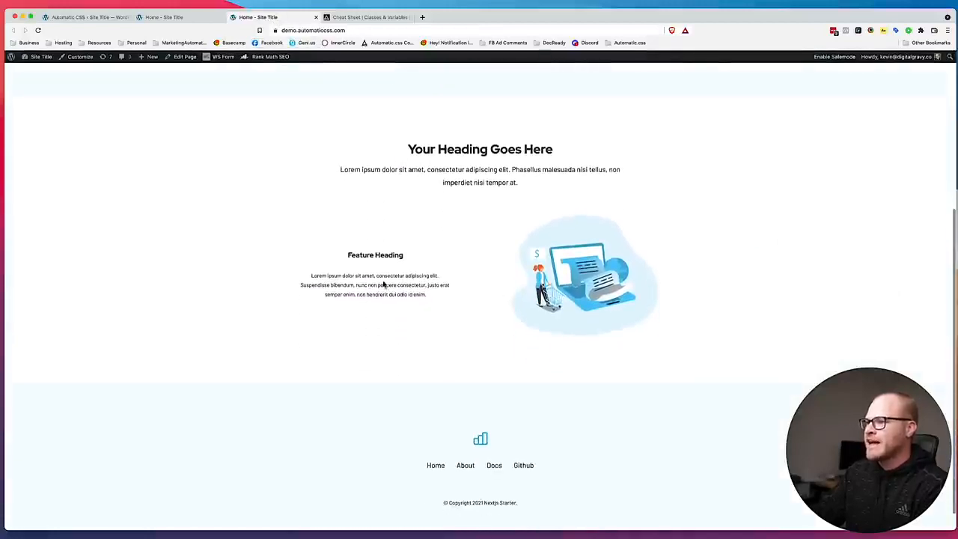
left_click_drag(374, 252, 402, 303)
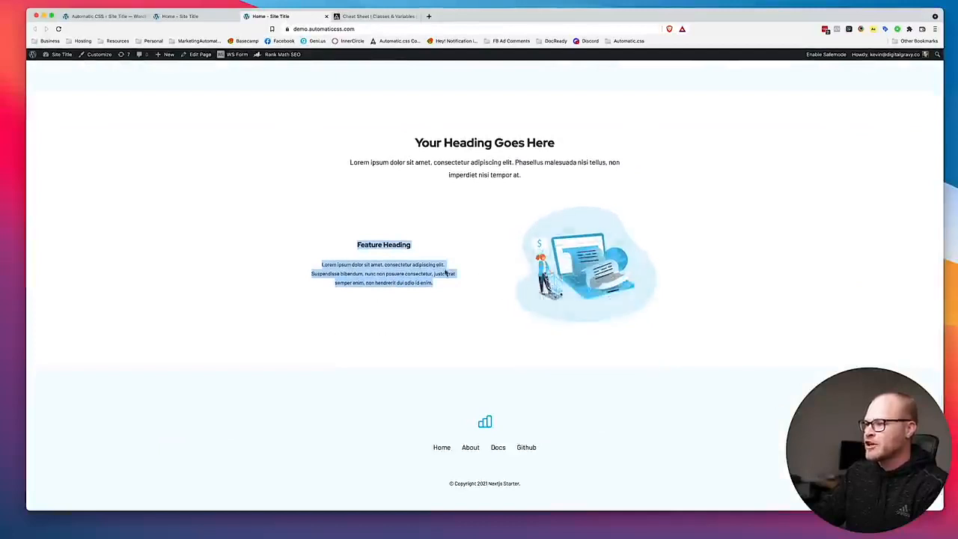
left_click(481, 277)
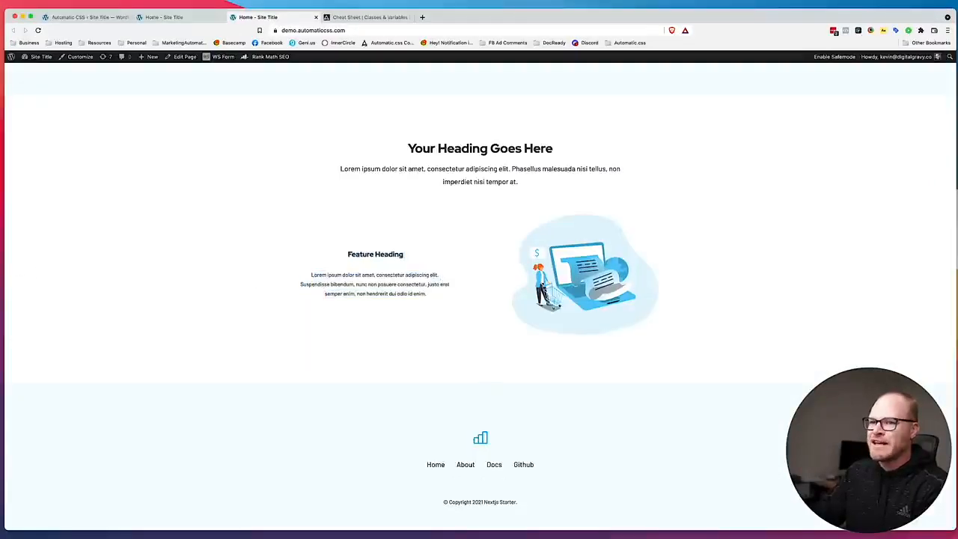
Switch to Figma and compare the layout of the three feature rows in the landing page design.
key("super+Tab")
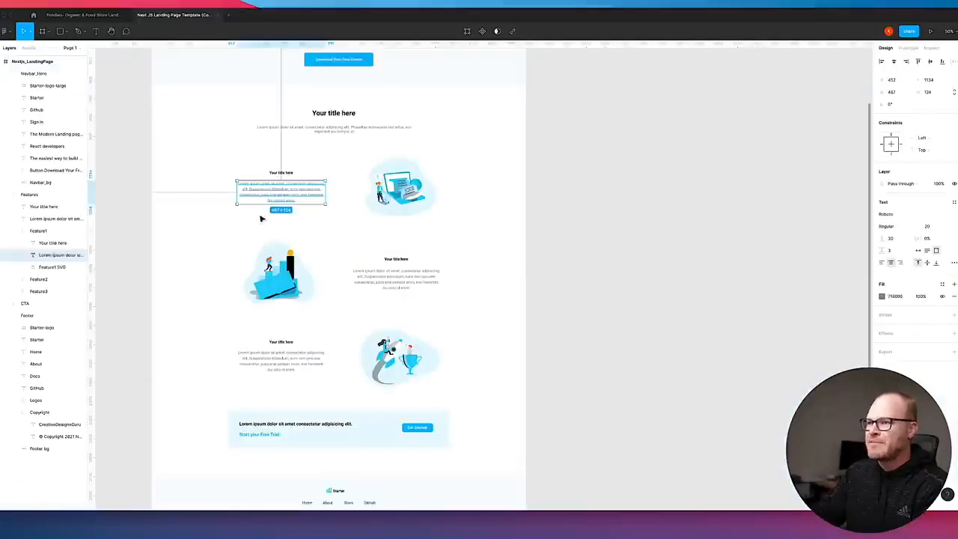
left_click(354, 212)
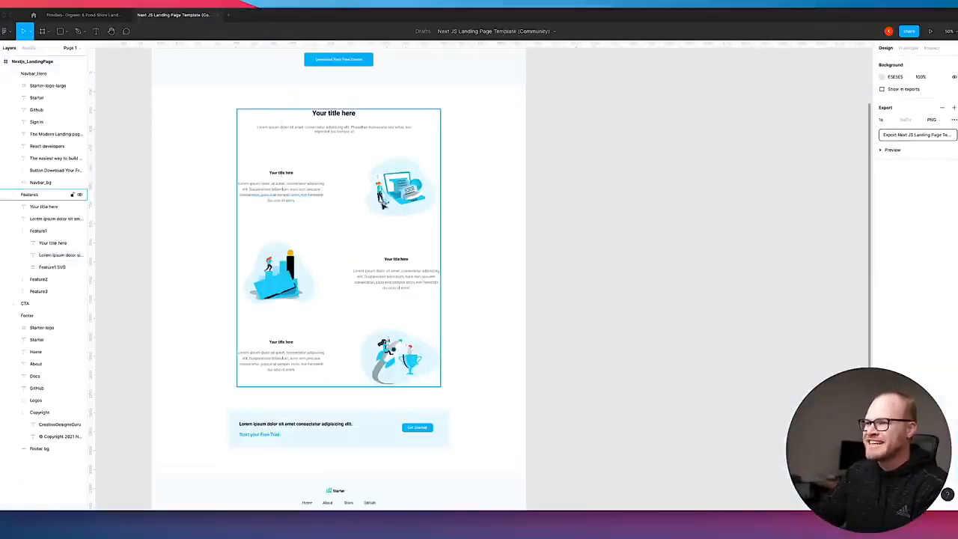
key("super+Tab")
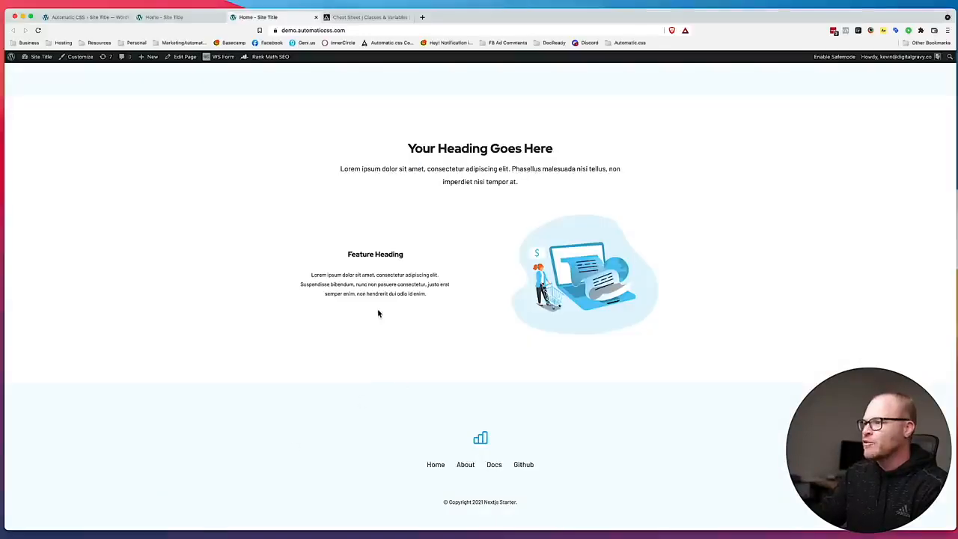
Return to the Oxygen builder and duplicate the grid div that holds the feature row.
left_click(182, 20)
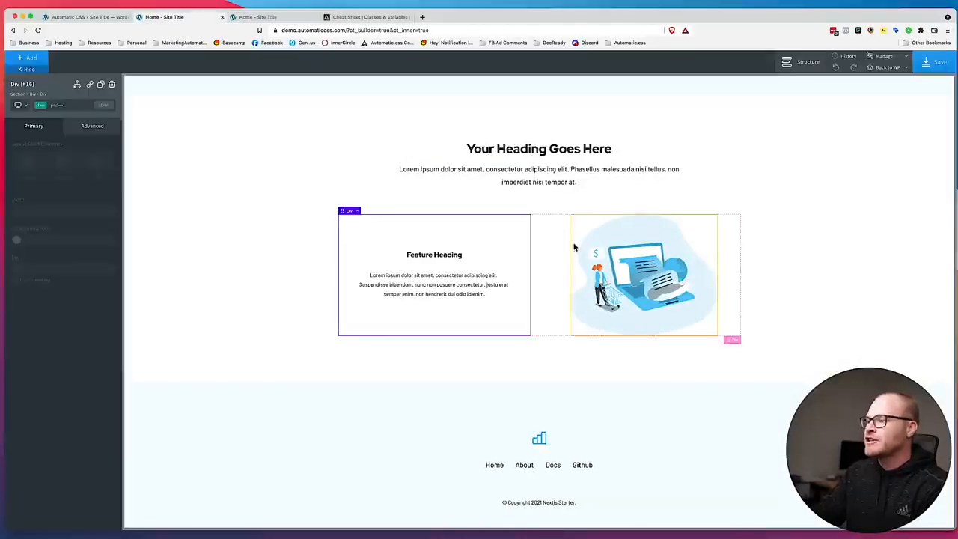
left_click(541, 246)
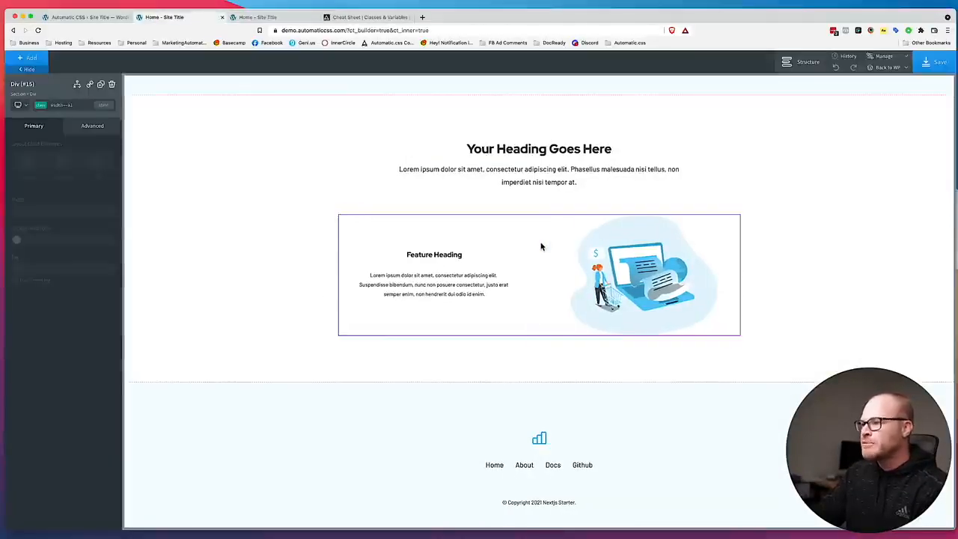
left_click(101, 85)
scroll(434, 209, "down", 4)
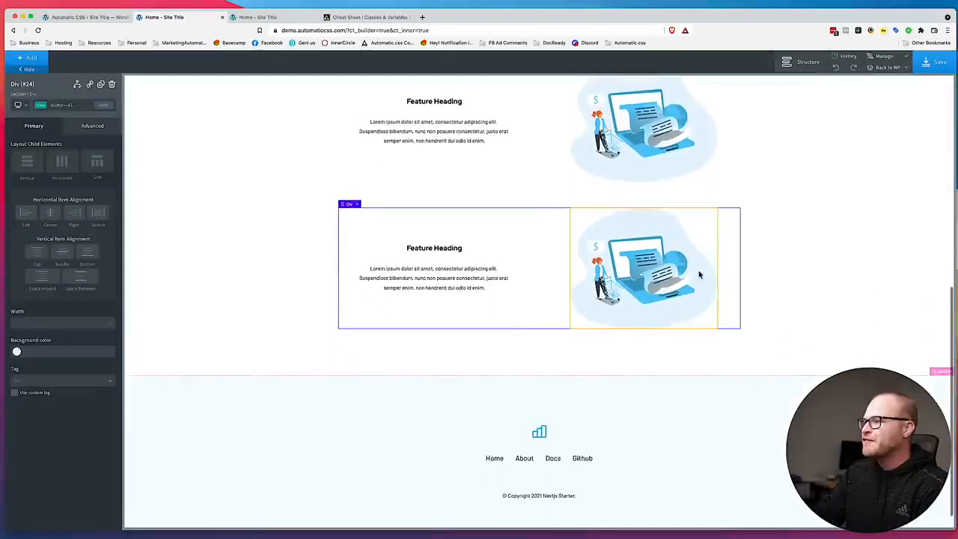
Swap the two columns of the duplicated feature row so the illustration comes before the text.
left_click(801, 62)
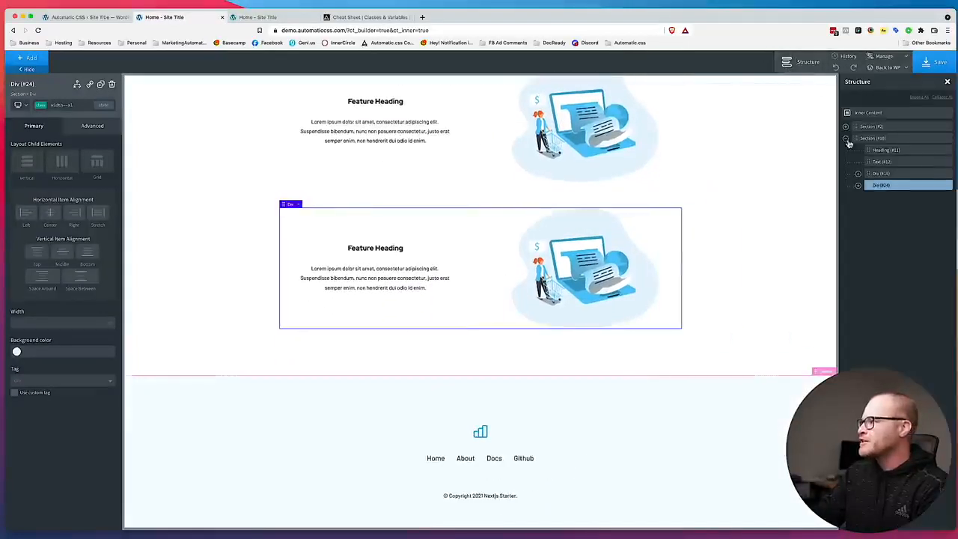
left_click(858, 186)
left_click_drag(876, 212, 883, 197)
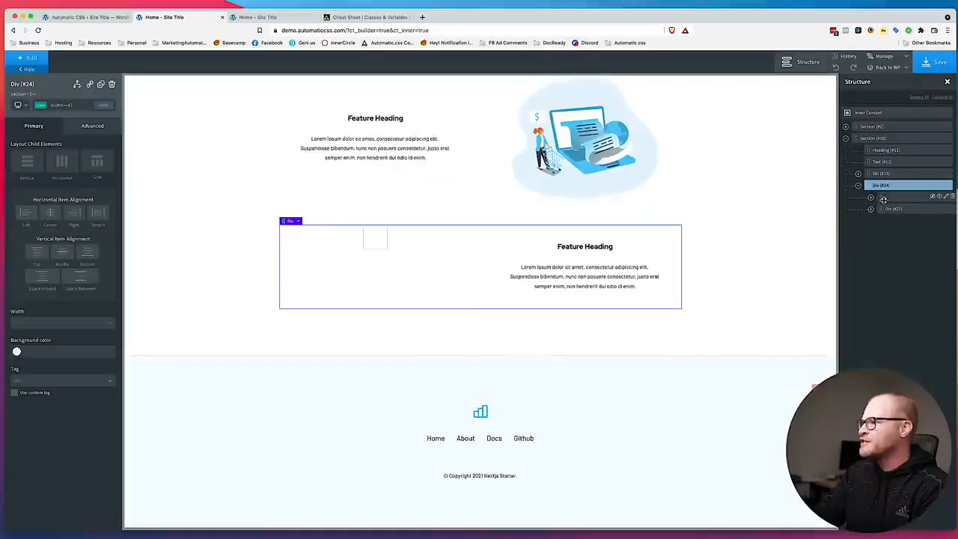
left_click(724, 182)
Duplicate the first feature row and move the copy below the row with swapped columns.
scroll(540, 207, "up", 1)
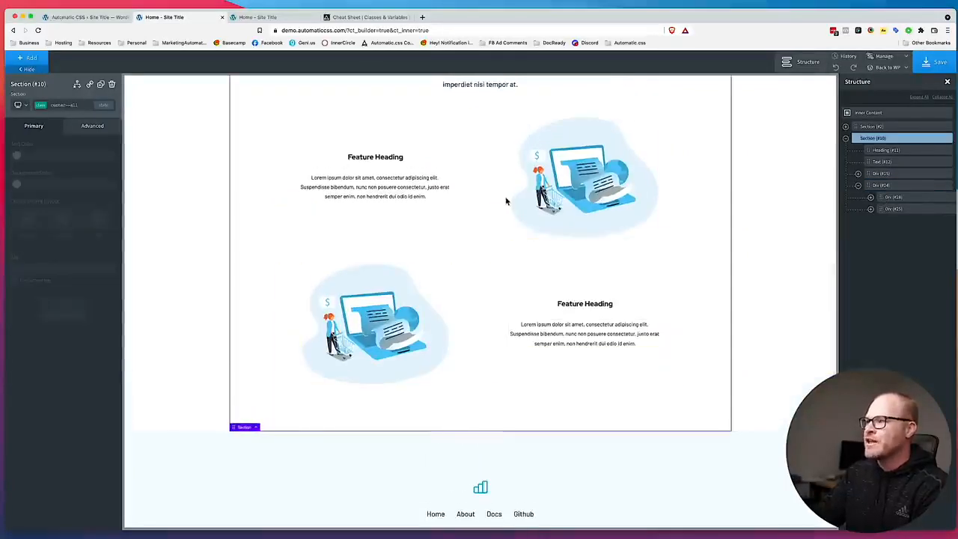
left_click(479, 198)
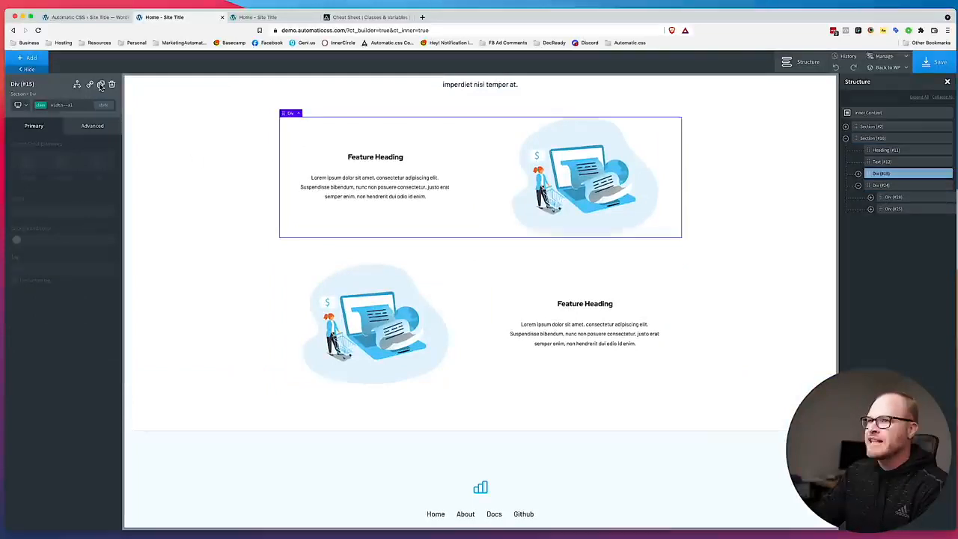
left_click(101, 84)
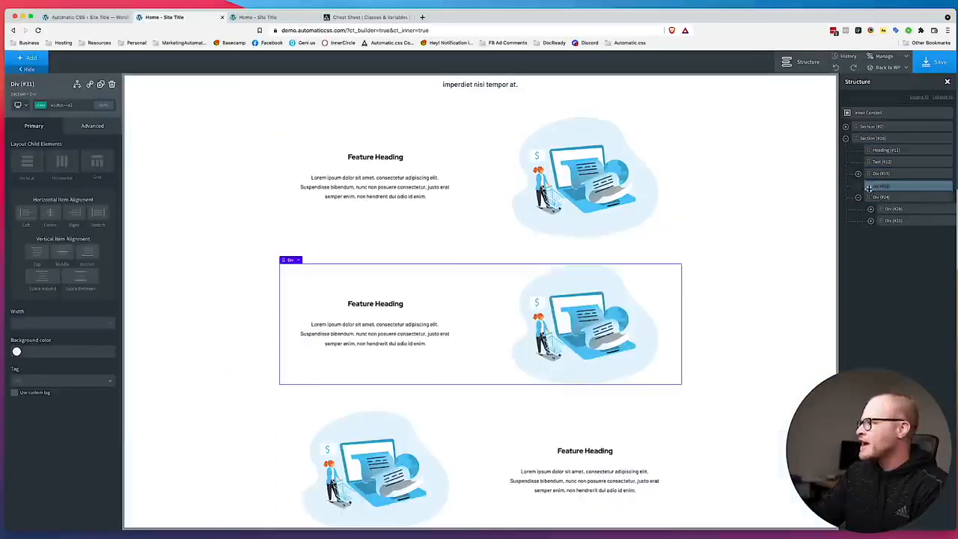
left_click(858, 197)
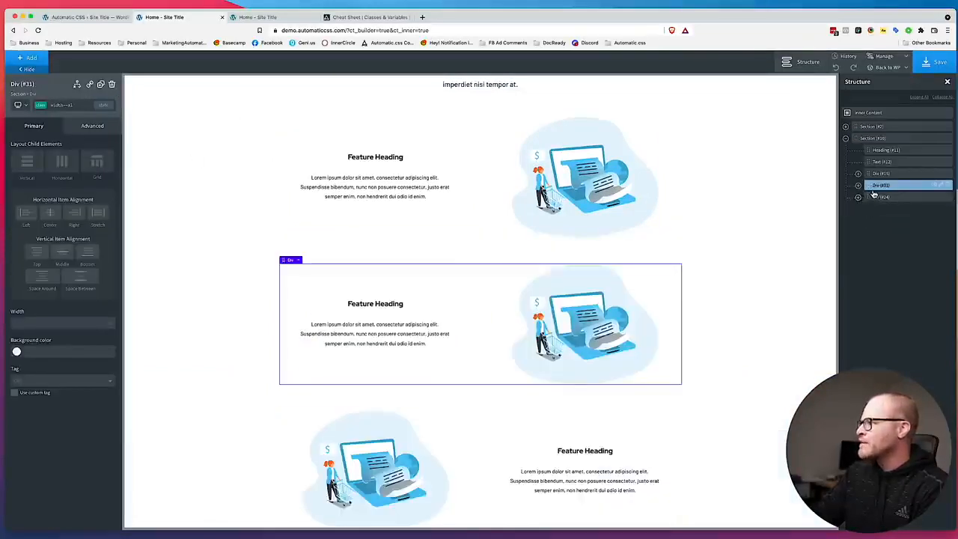
mouse_move(870, 187)
left_mouse_down()
mouse_move(872, 206)
mouse_move(876, 191)
mouse_move(892, 193)
mouse_move(872, 185)
left_mouse_up()
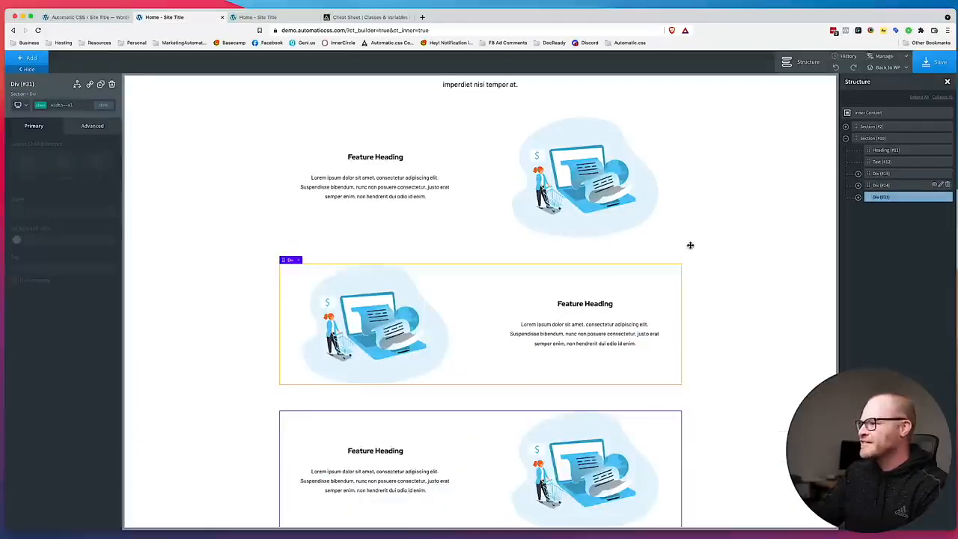
scroll(689, 246, "down", 3)
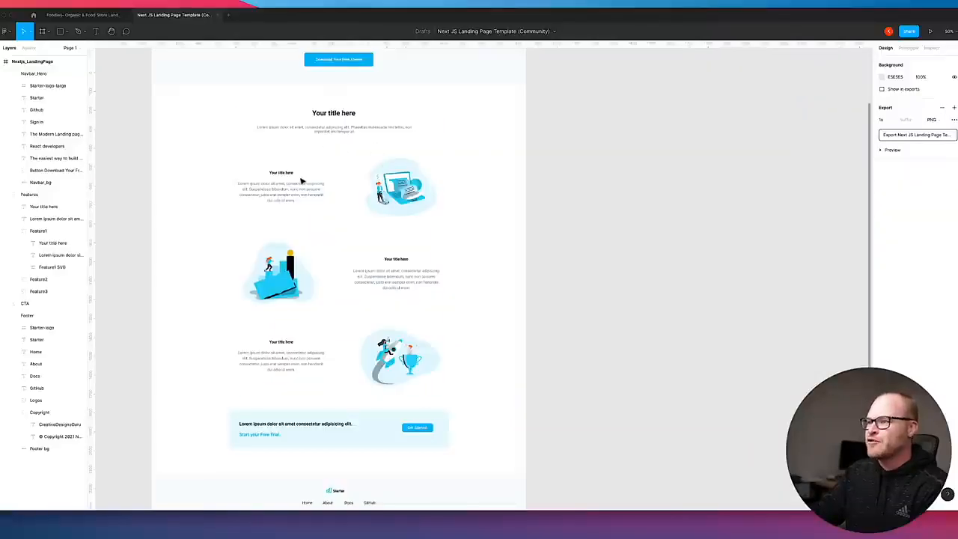
Review the features group and the sections below it in the Figma design.
scroll(449, 300, "down", 3)
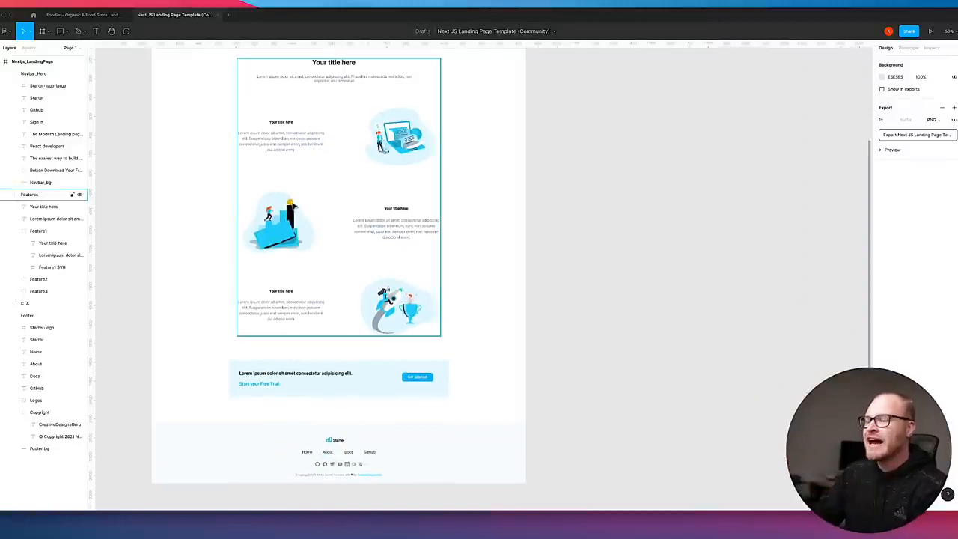
left_click(397, 132)
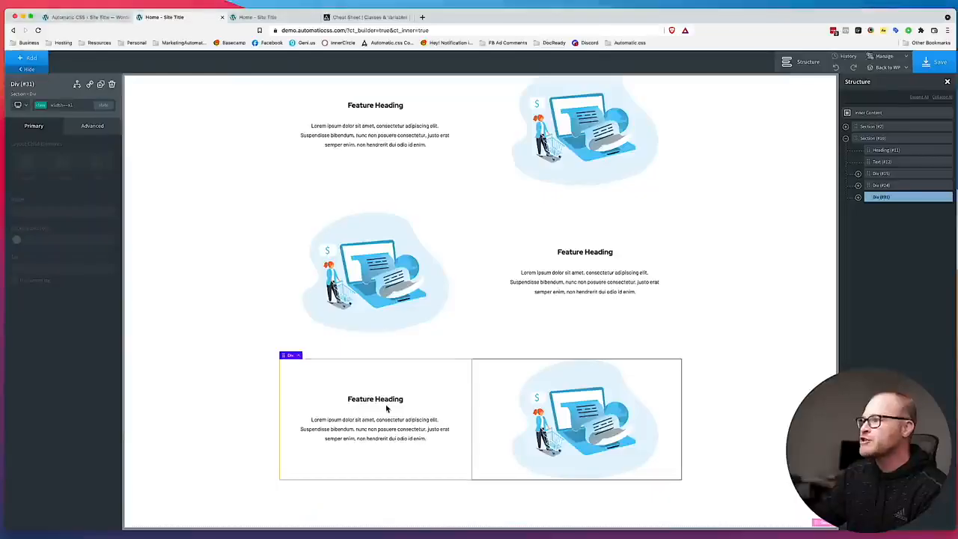
scroll(372, 365, "up", 1)
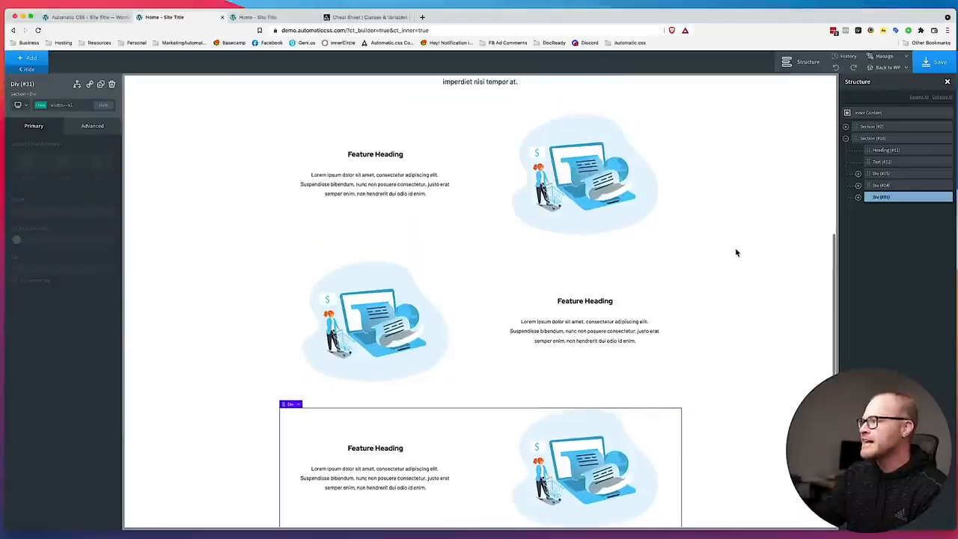
Examine the features section at the less than 768px breakpoint, and return the builder to the all devices view.
left_click(217, 164)
left_click(22, 105)
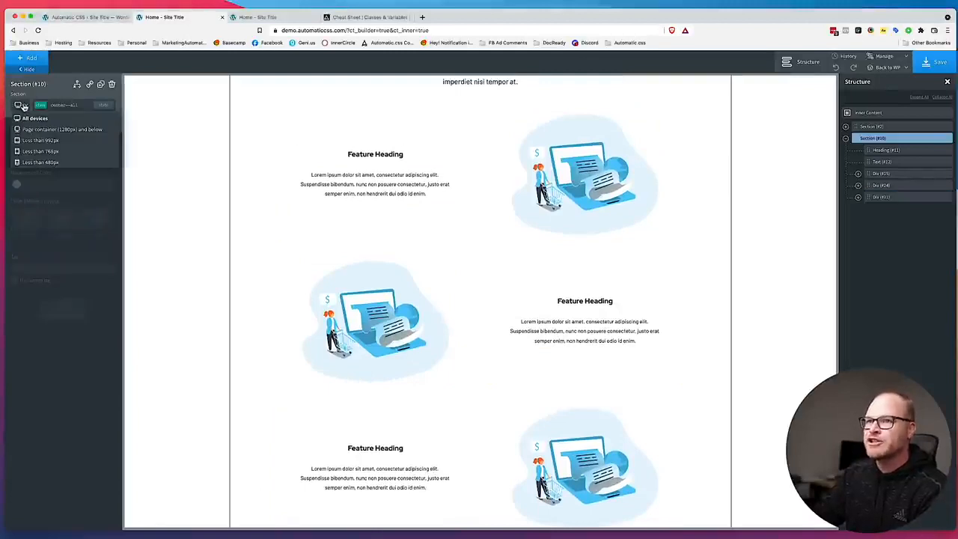
left_click(30, 150)
scroll(179, 178, "up", 2)
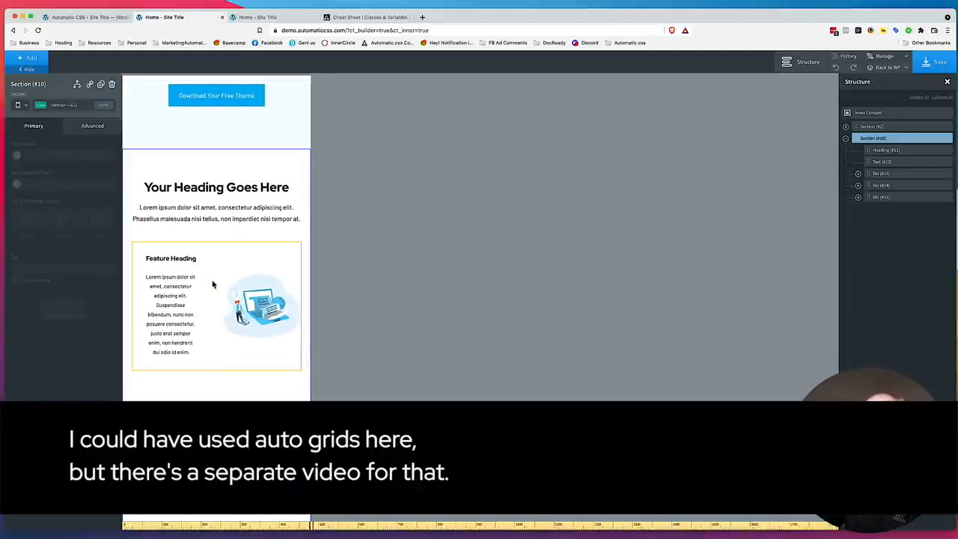
scroll(225, 273, "down", 6)
scroll(229, 265, "up", 2)
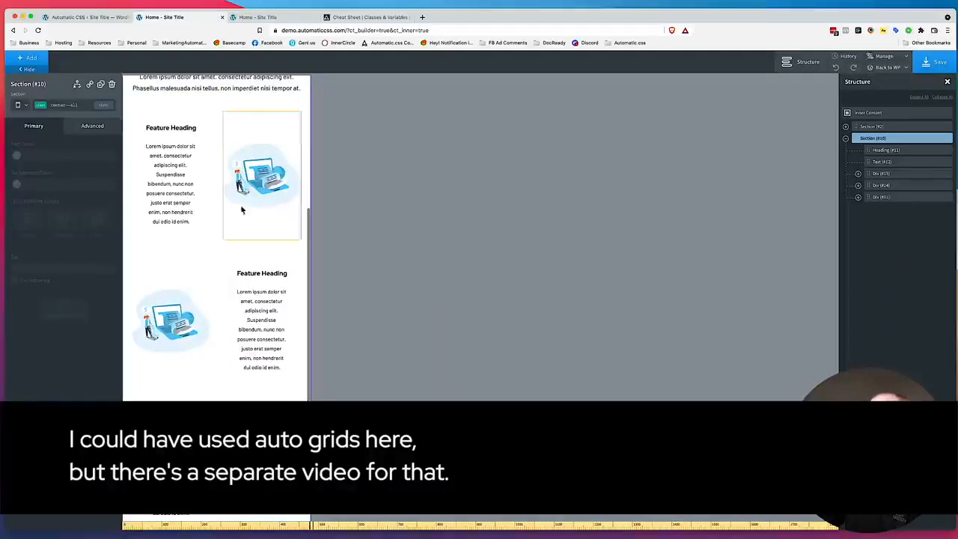
left_click(18, 105)
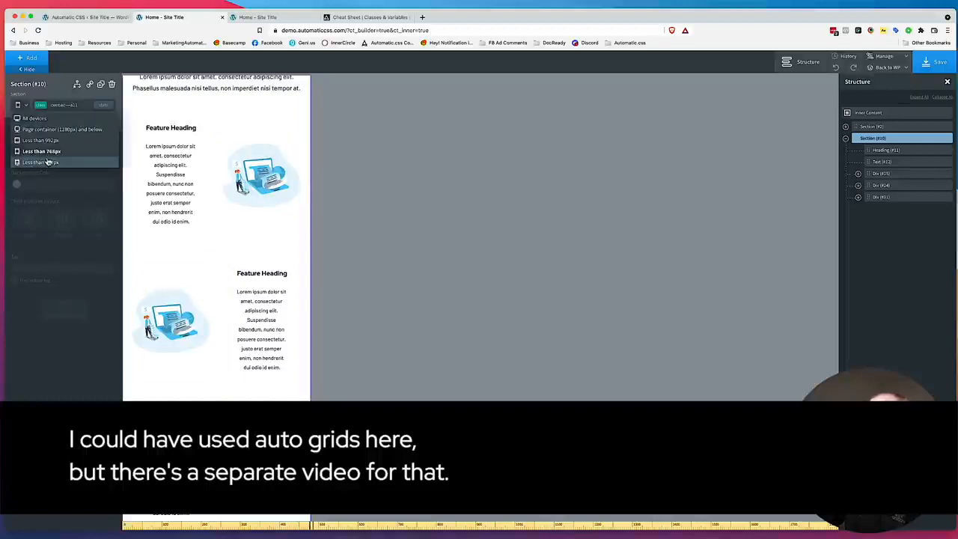
left_click(29, 118)
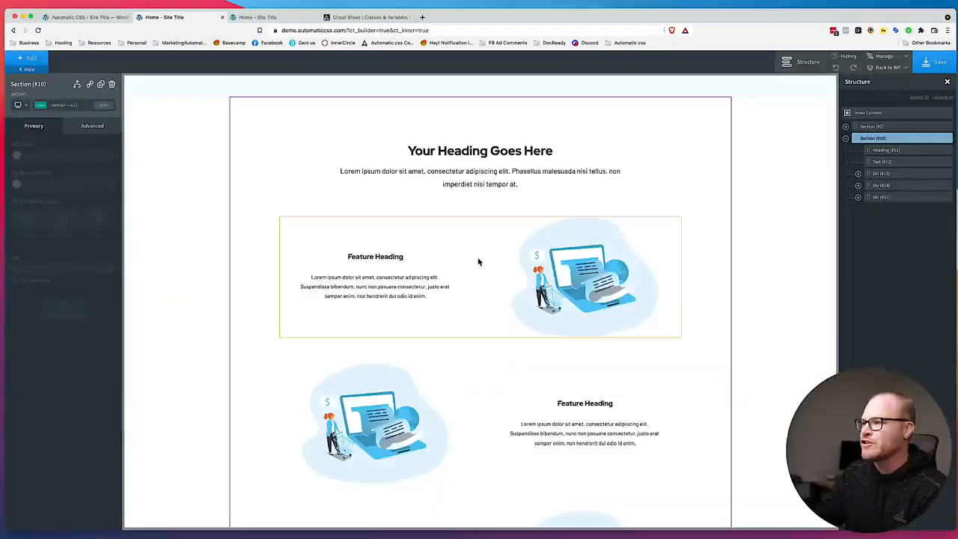
Add the class grid--m-1 to the first feature row's div.
left_click(483, 262)
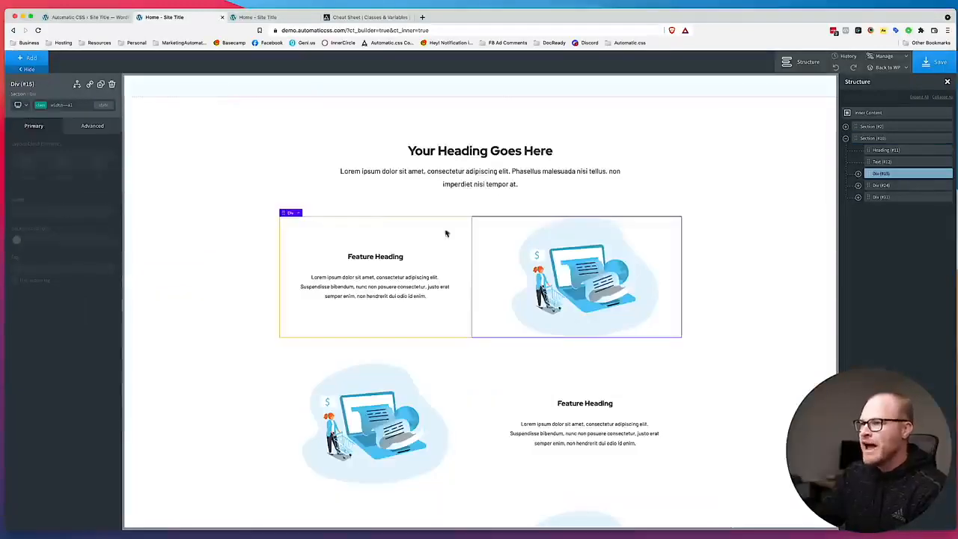
left_click(75, 105)
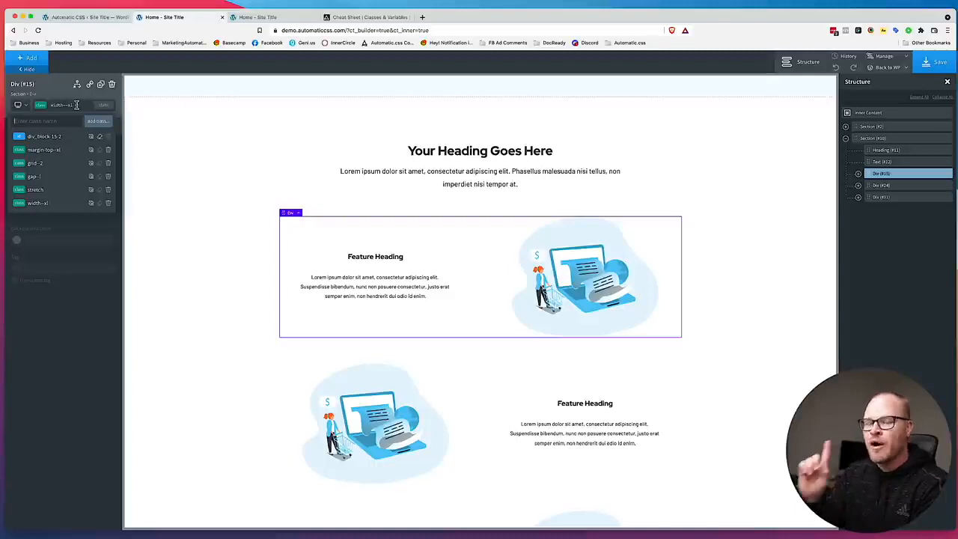
type("grid--m-1")
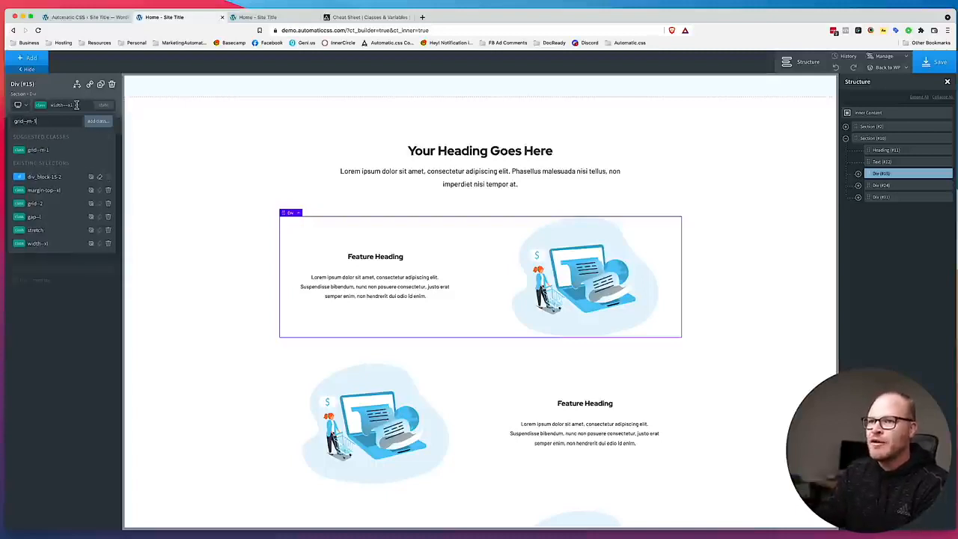
key("Return")
Add the class grid--m-1 to the second feature row, the one with the illustration before the text.
left_click(473, 382)
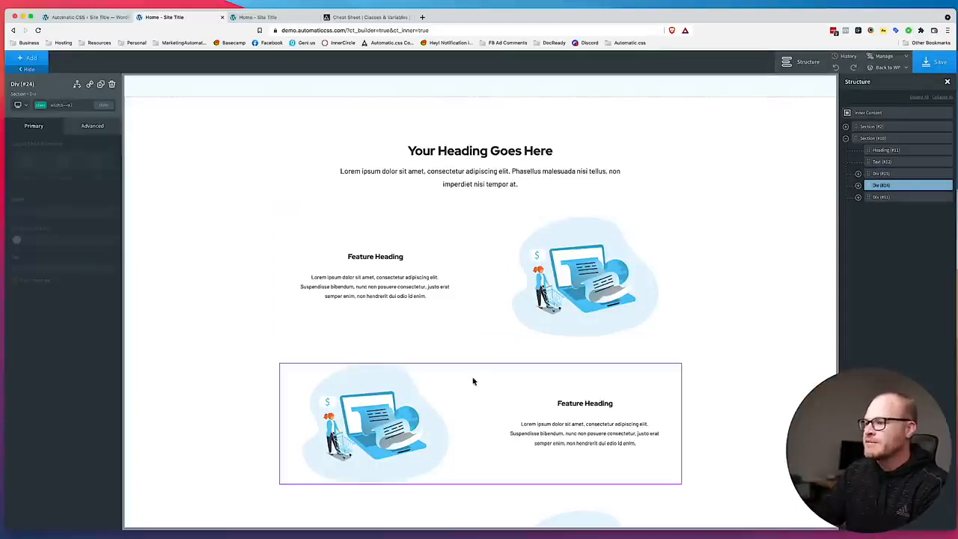
left_click(62, 105)
type("grid--m-1")
key("Return")
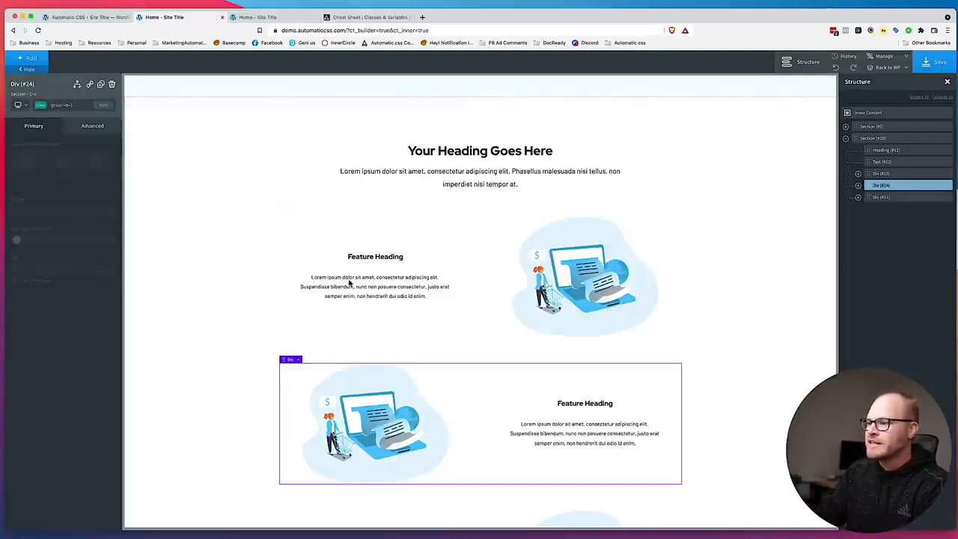
Add the class grid--m-1 to the third feature row's div.
scroll(348, 282, "down", 5)
left_click(479, 400)
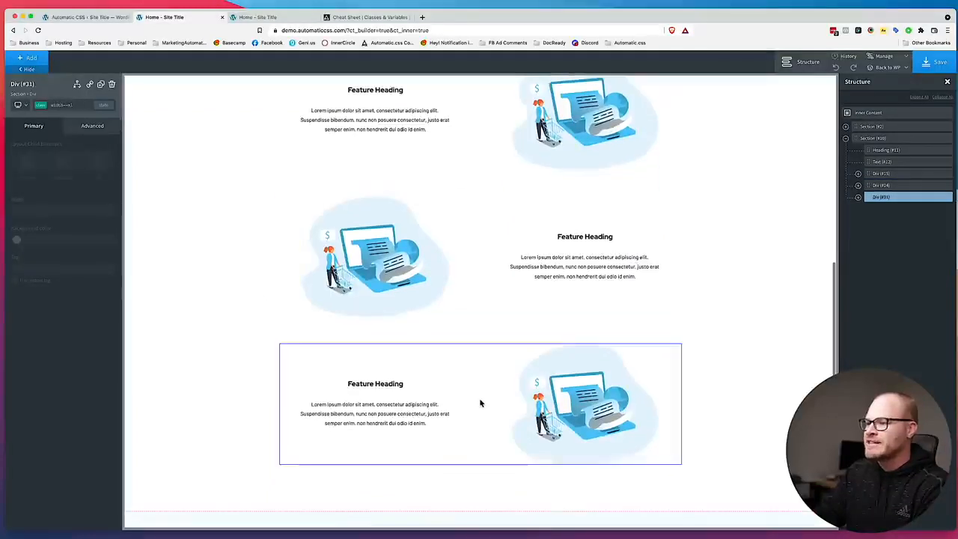
left_click(74, 104)
type("grid--m-1")
key("Return")
Examine the stacking order of the feature rows at the less than 480px breakpoint, and return the builder to the all devices view.
left_click(21, 104)
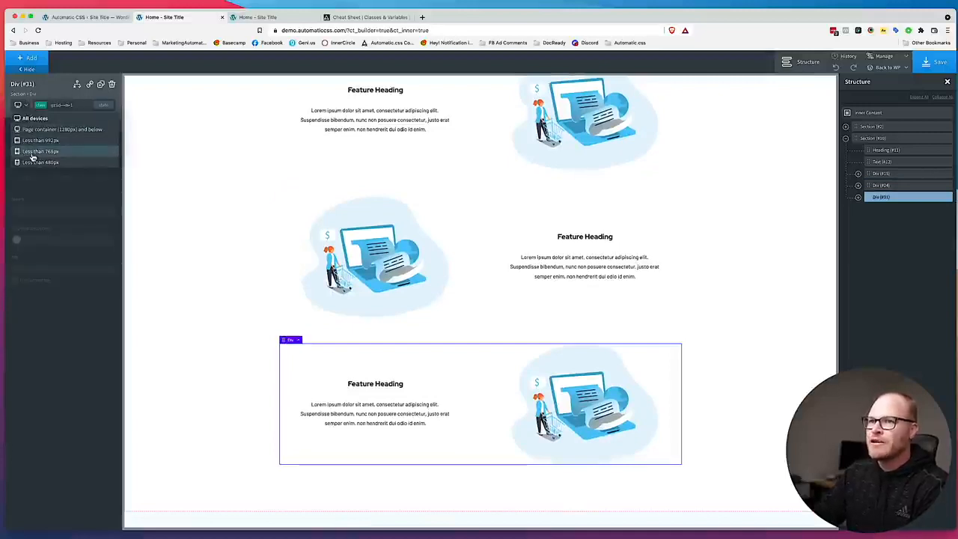
left_click(73, 159)
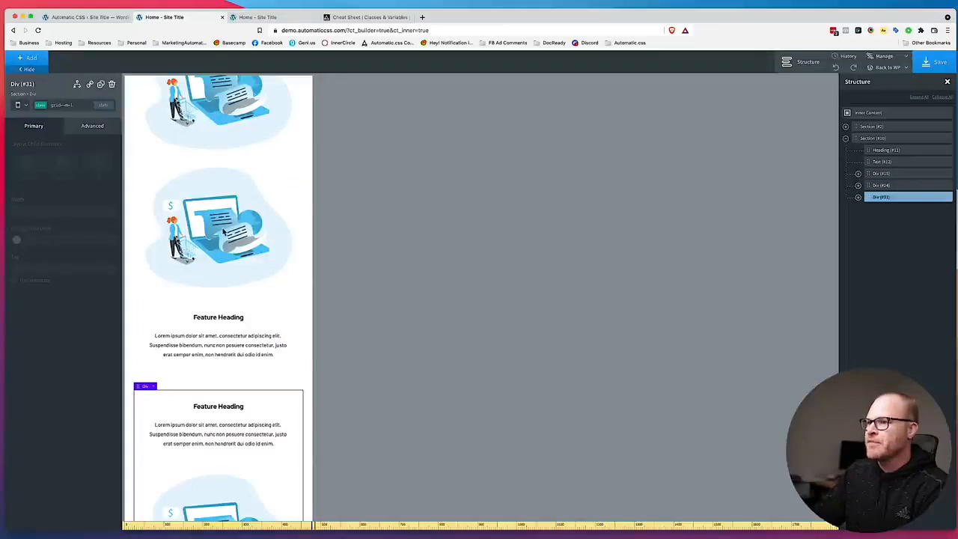
scroll(225, 224, "up", 10)
scroll(228, 223, "down", 5)
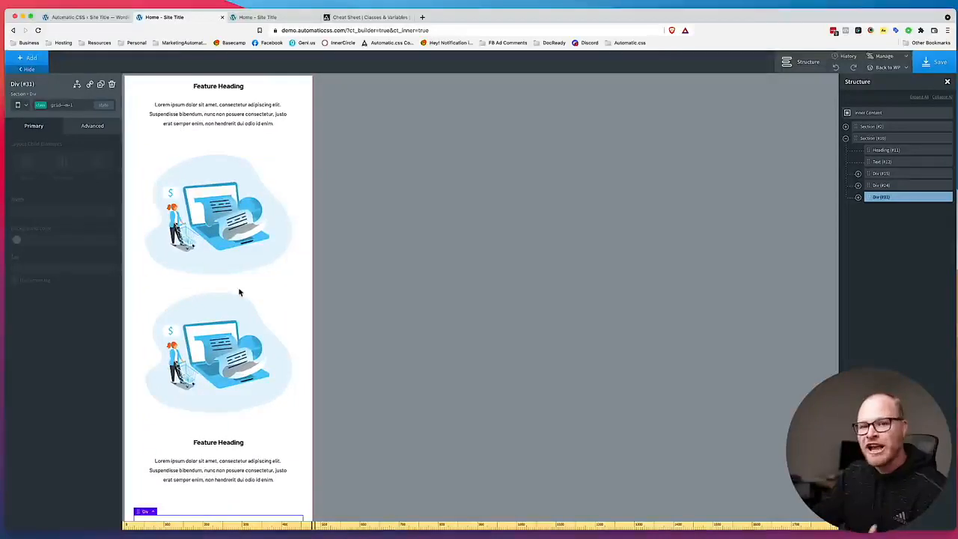
scroll(236, 277, "up", 2)
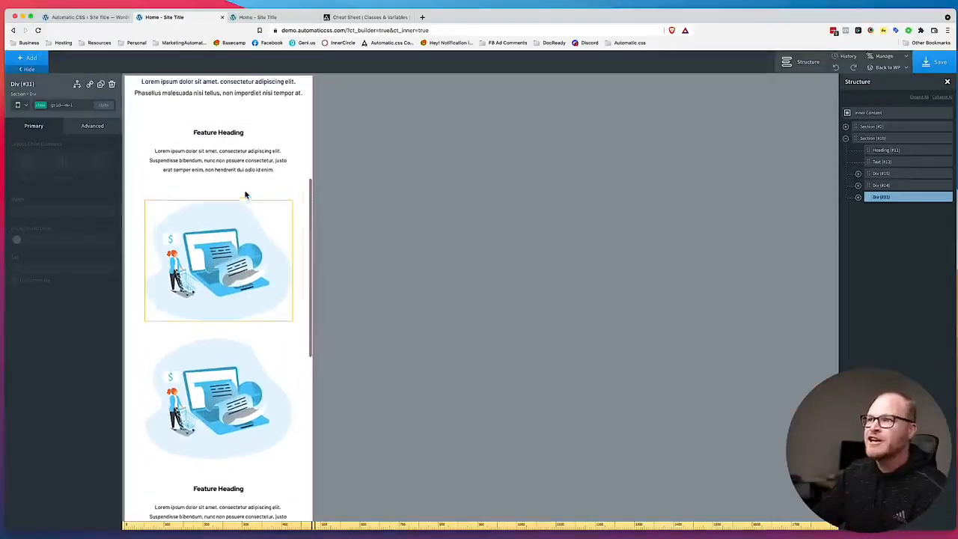
scroll(228, 300, "down", 10)
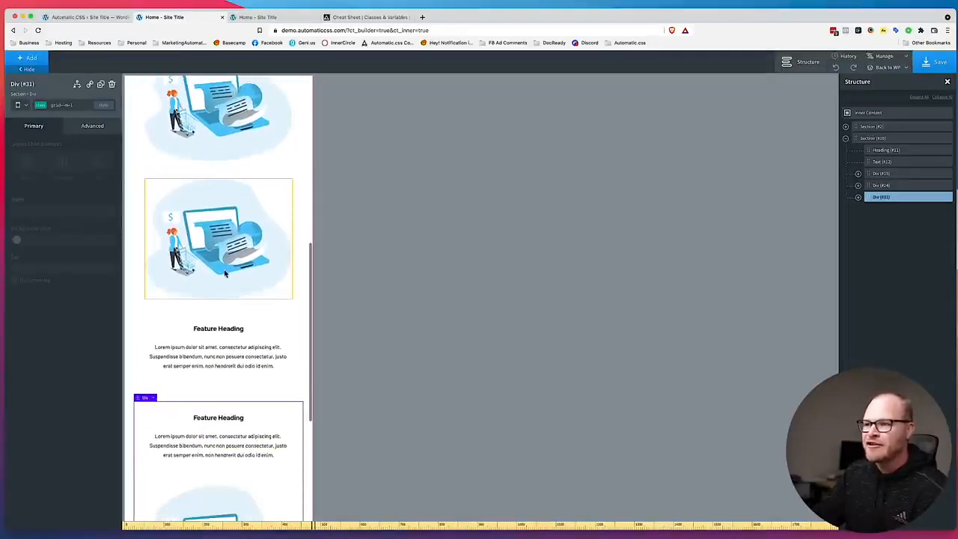
scroll(227, 355, "down", 2)
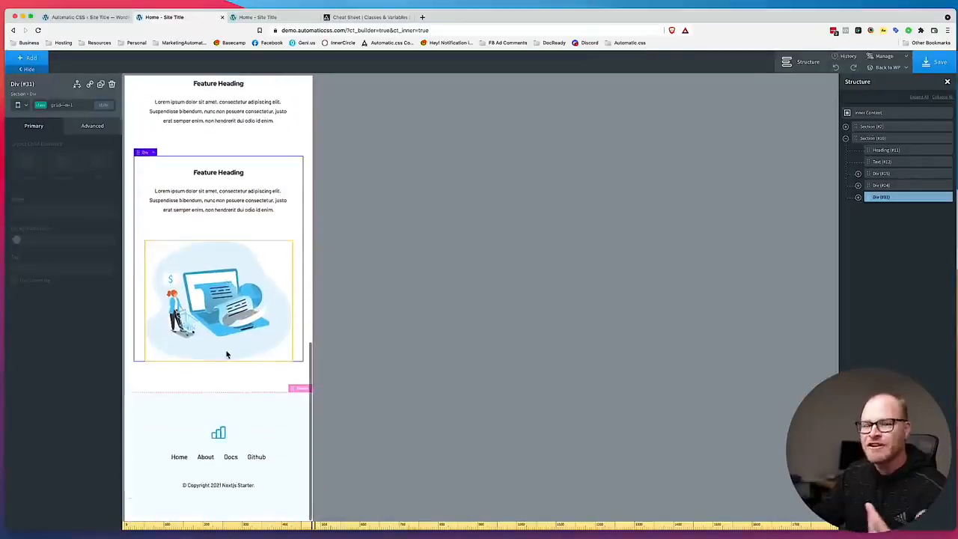
scroll(229, 353, "up", 10)
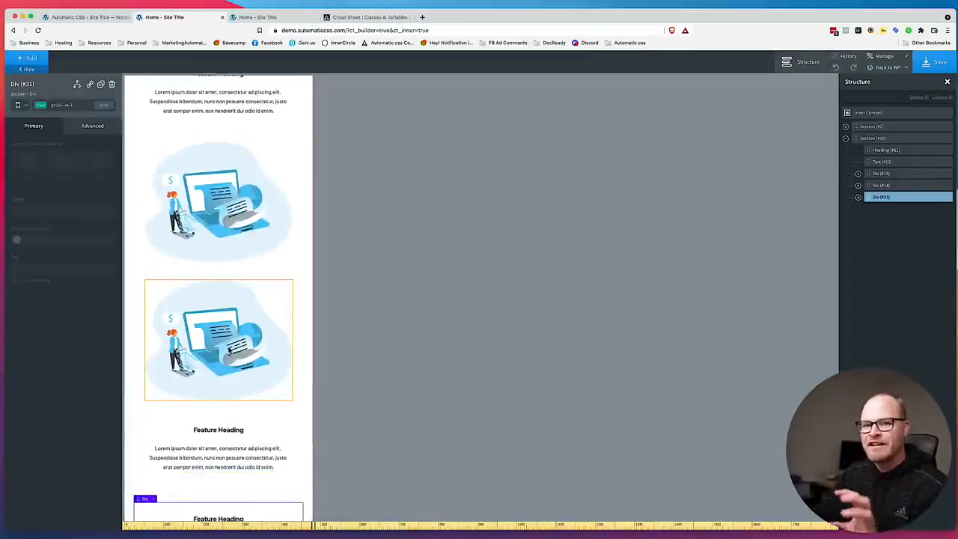
left_click(25, 107)
left_click(30, 116)
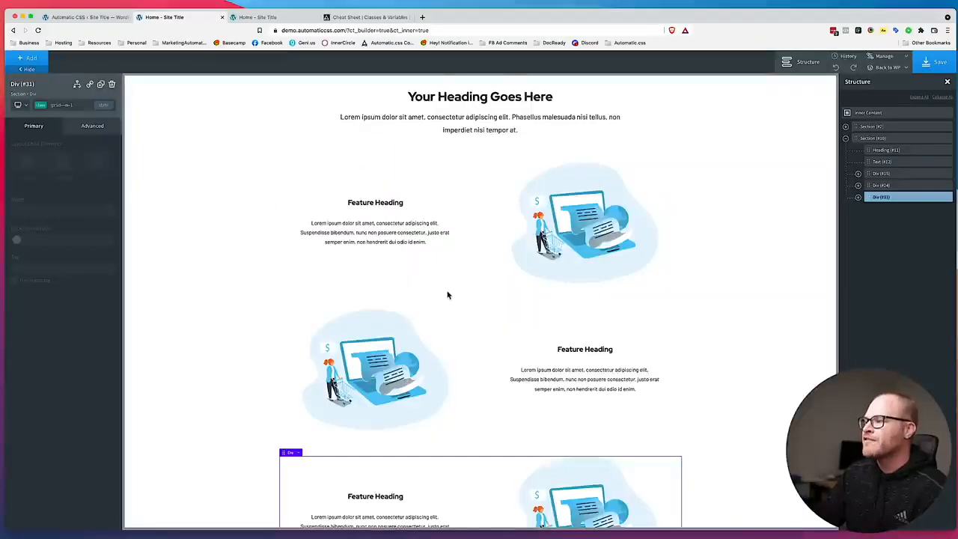
Add the class order--first-m to the div wrapping the illustration in the first feature row.
scroll(447, 294, "down", 1)
left_click(517, 175)
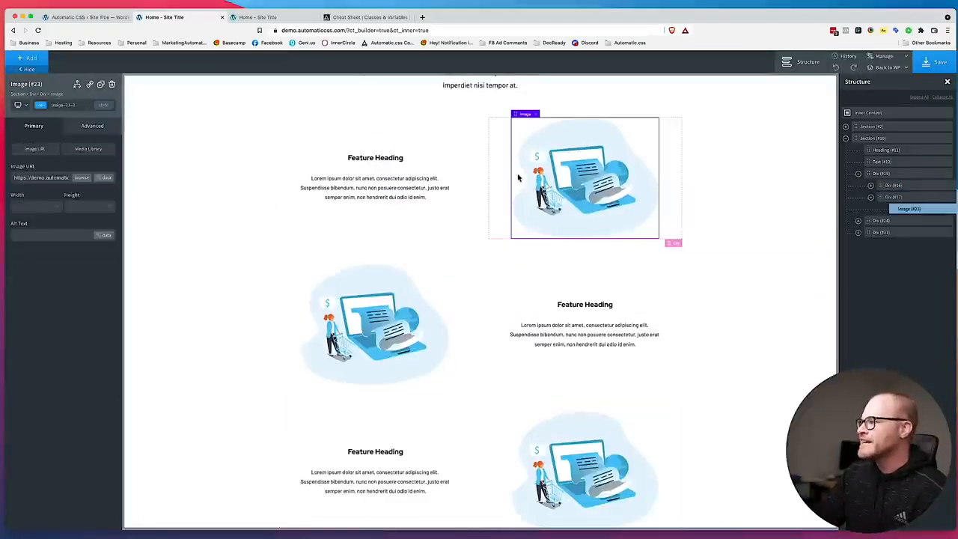
left_click(893, 196)
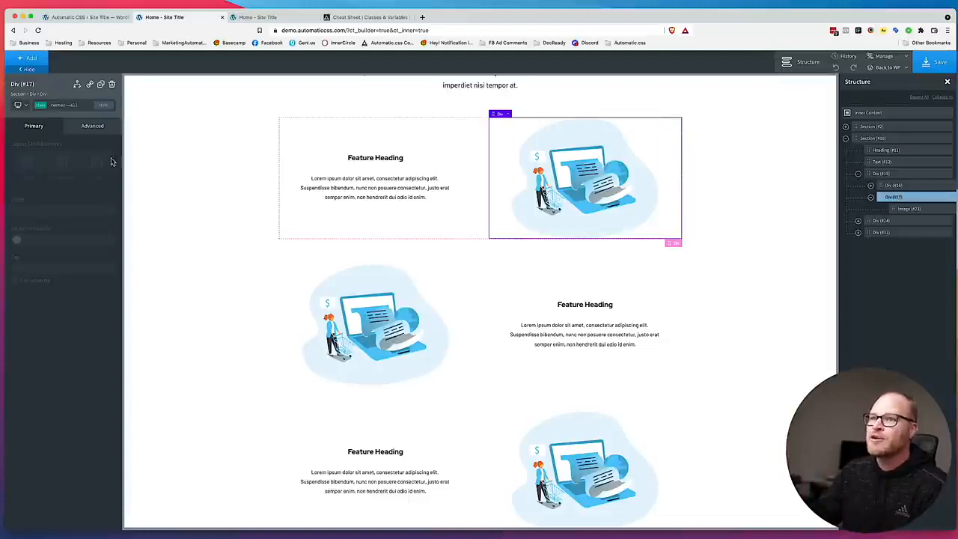
left_click(81, 107)
type("order--first-m")
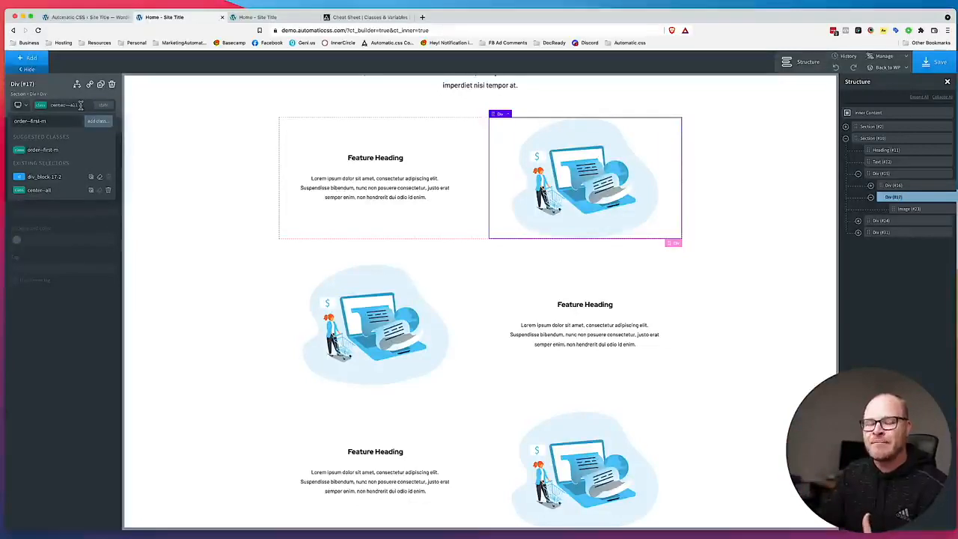
left_click(70, 154)
Add the class order--first-m to the div wrapping the illustration in the third feature row.
scroll(567, 306, "down", 3)
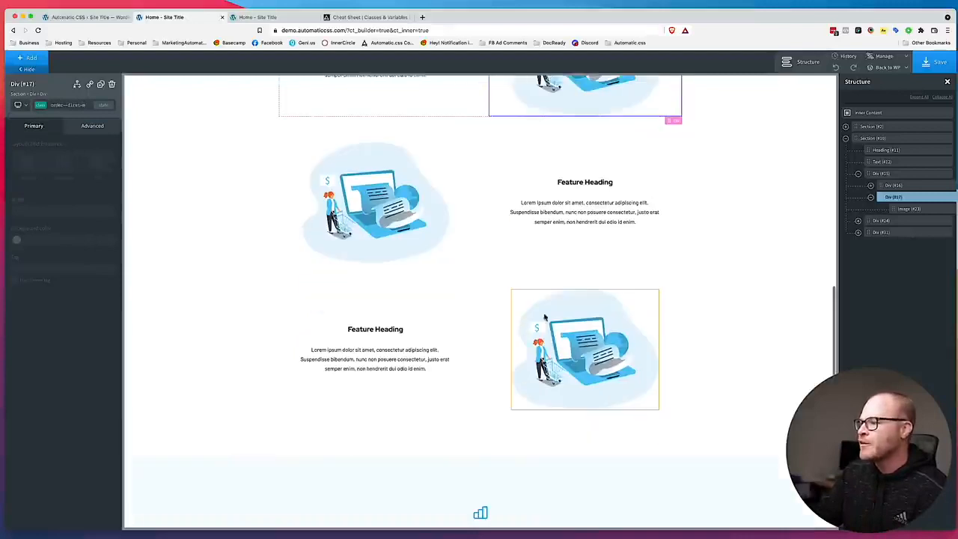
left_click(500, 305)
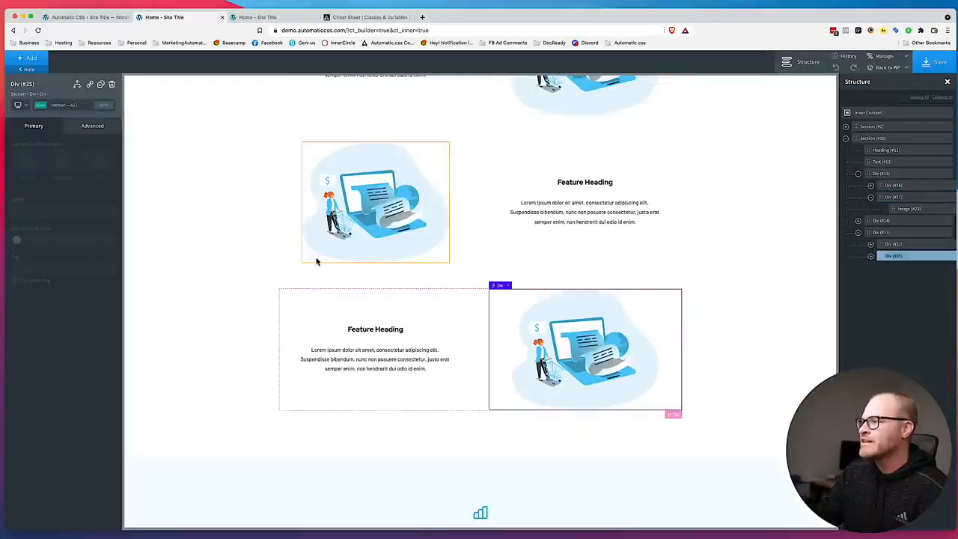
left_click(56, 107)
type("order-")
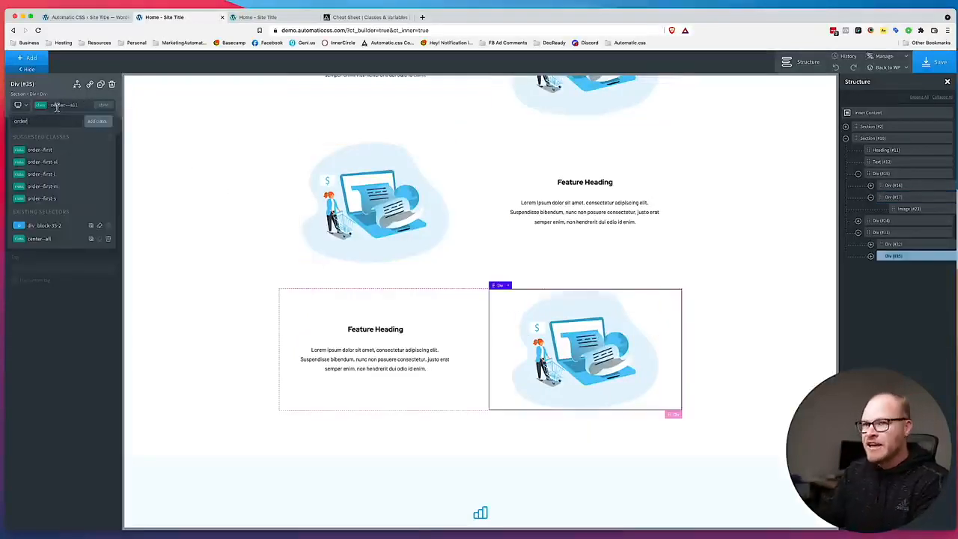
type("-first-m")
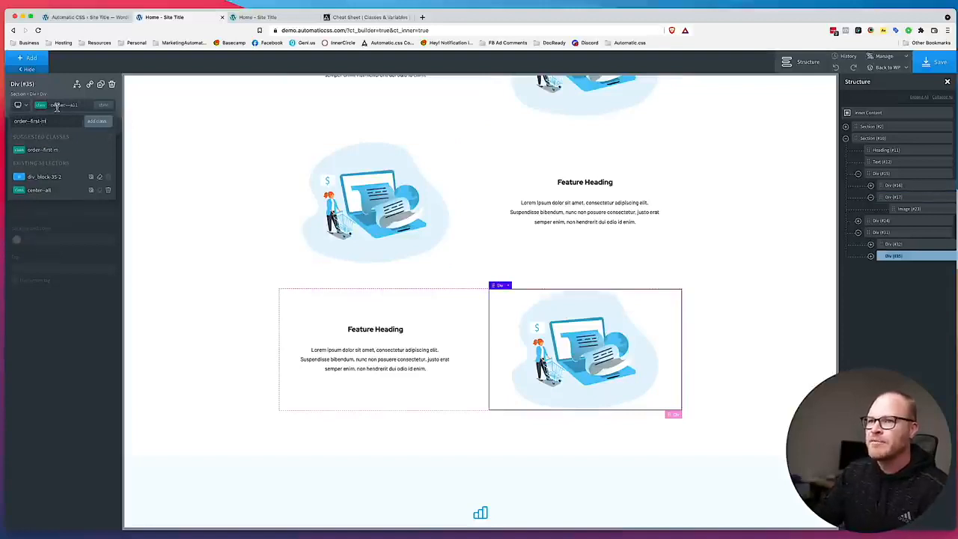
left_click(49, 150)
Switch to the Automatic.css Cheat Sheet, clear its filters, search for "order" and review the order class descriptions.
left_click(371, 17)
left_click(598, 238)
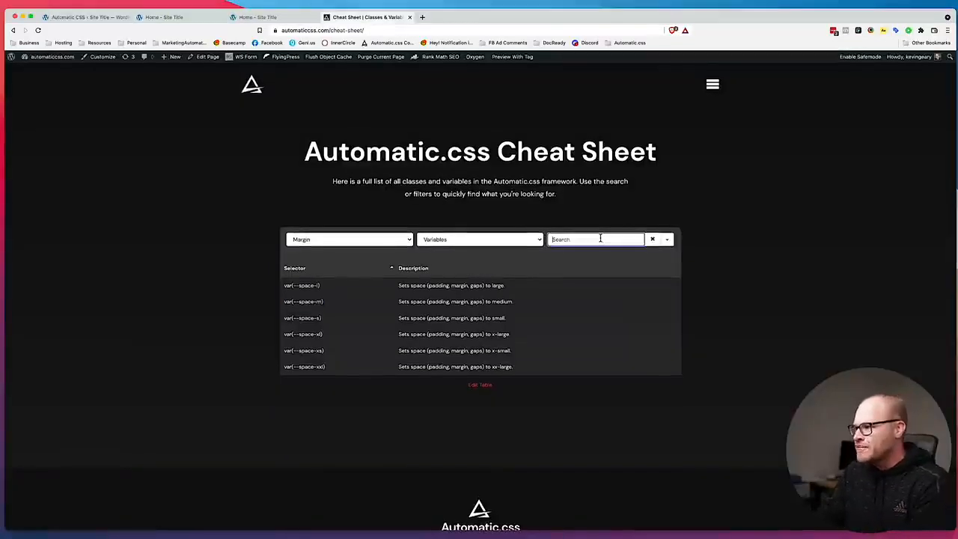
left_click(651, 239)
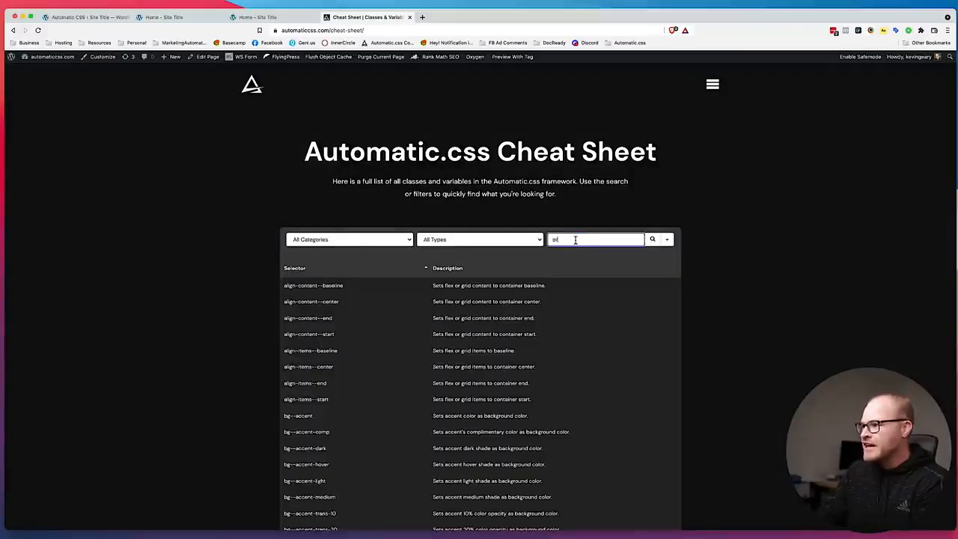
type("order")
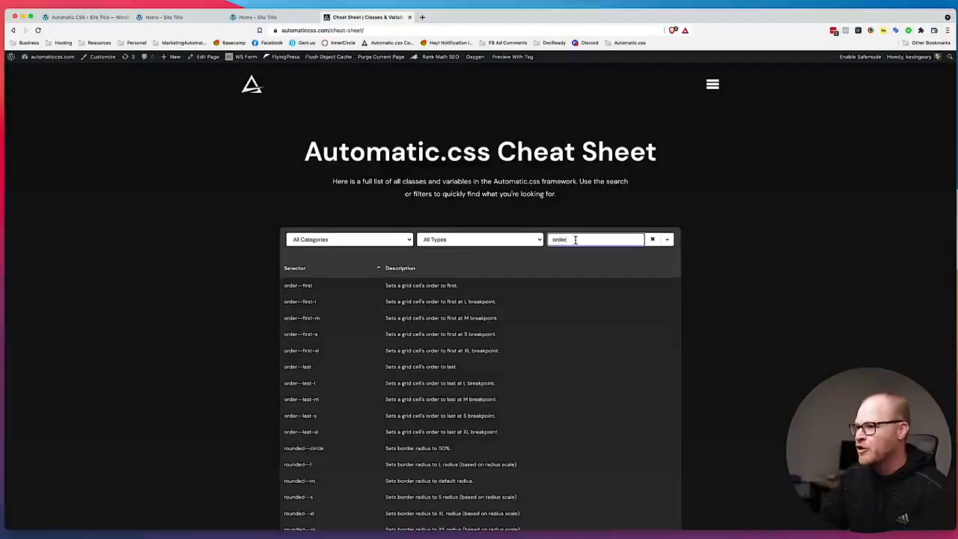
scroll(464, 300, "down", 2)
scroll(433, 318, "down", 4)
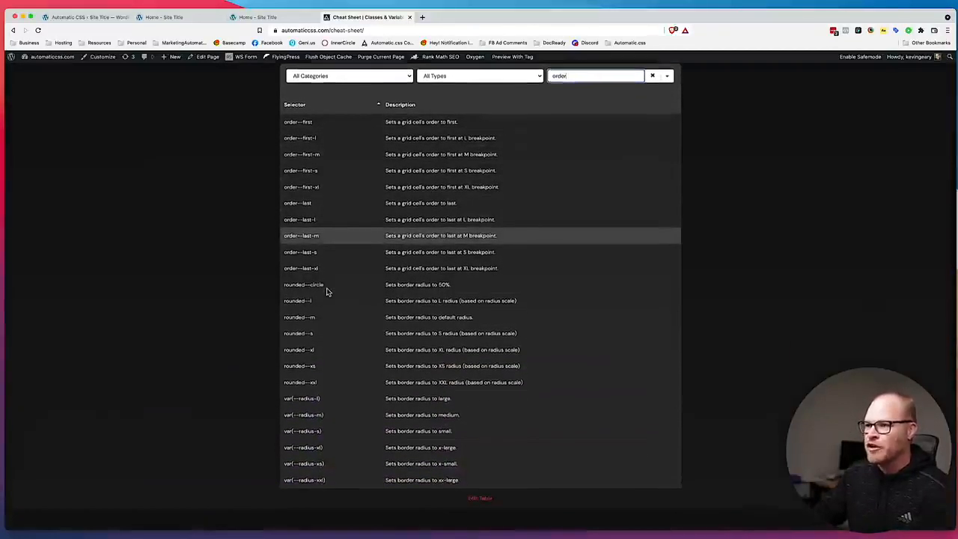
scroll(327, 280, "up", 2)
left_click_drag(386, 147, 496, 162)
left_click_drag(411, 179, 497, 178)
left_click(467, 229)
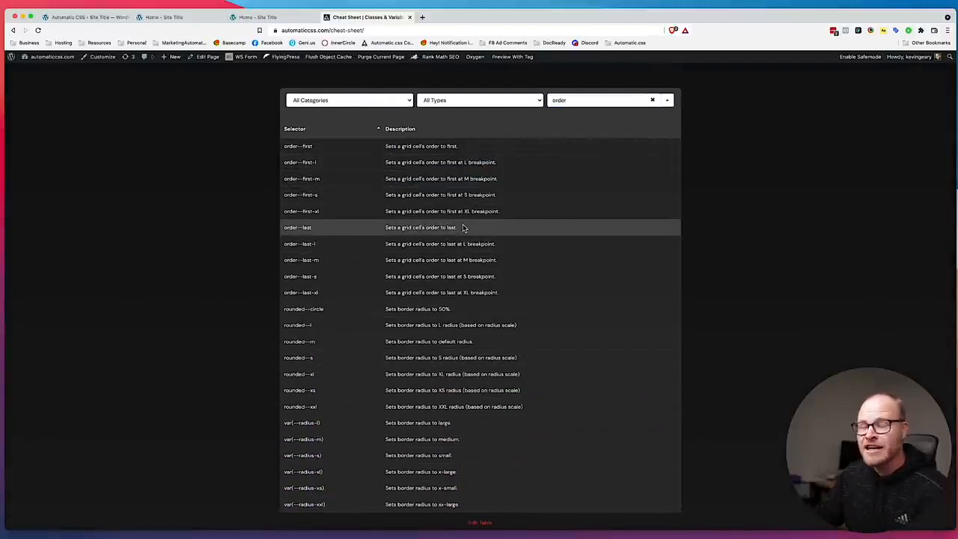
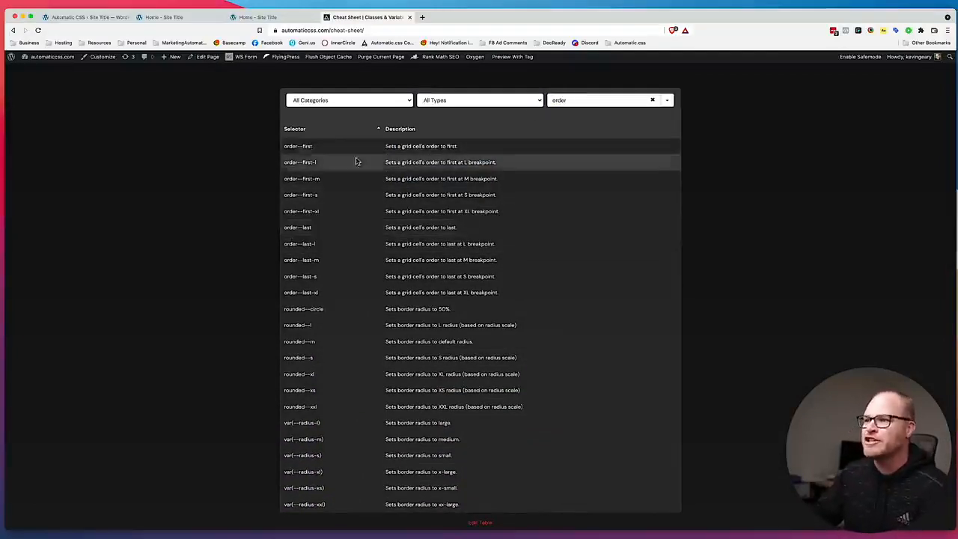
Switch back to the Oxygen builder for the Home page and save the page.
left_click(82, 16)
left_click(179, 16)
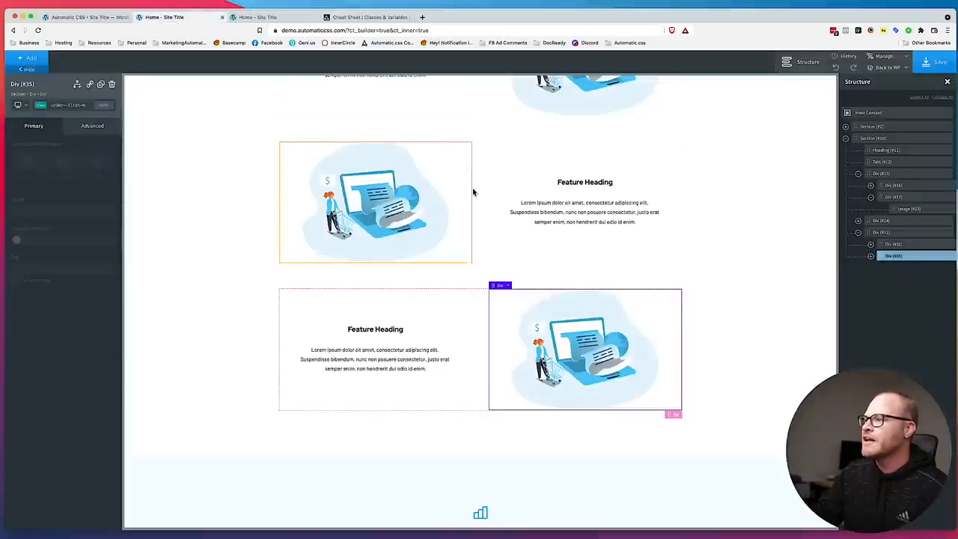
left_click(933, 62)
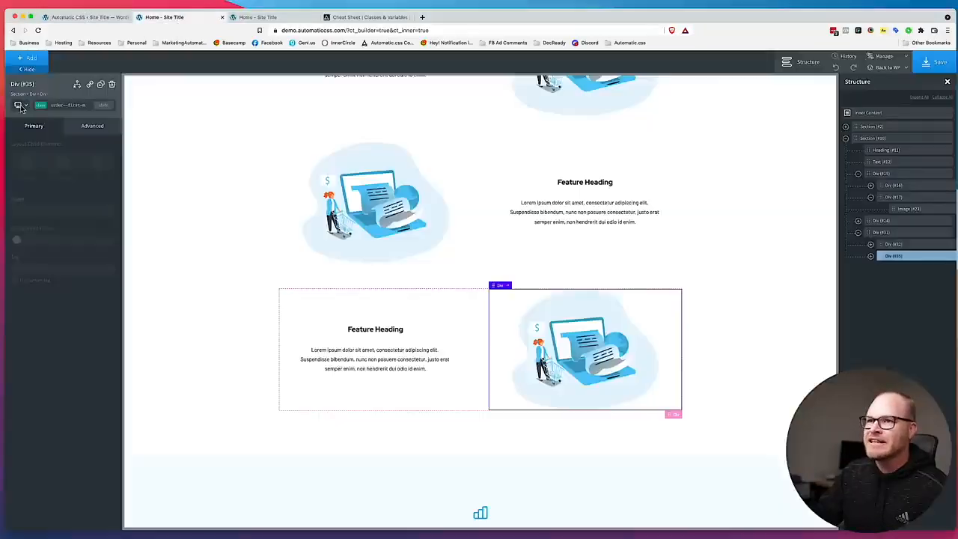
Examine the stacking order of all feature rows at the less than 768px breakpoint, and return to the all devices view.
left_click(18, 105)
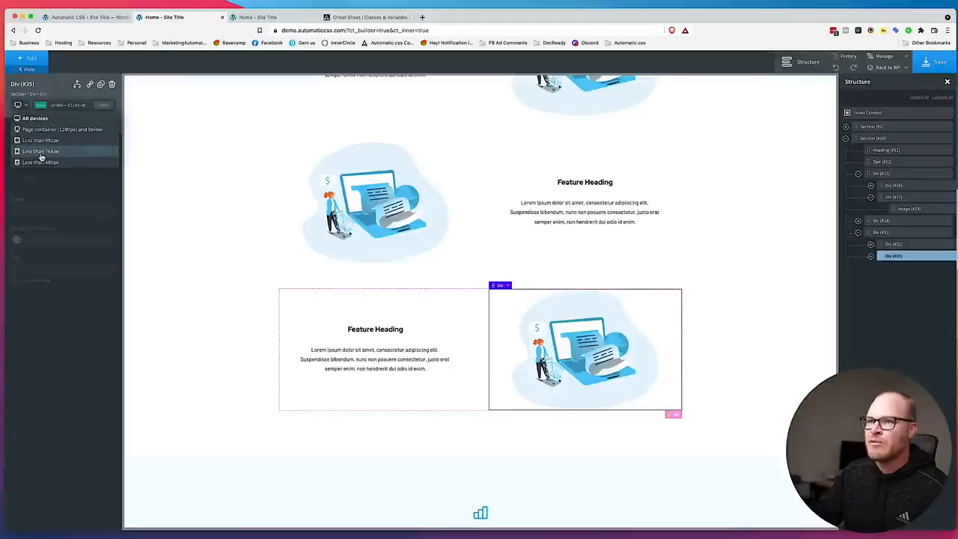
left_click(41, 156)
scroll(261, 242, "down", 2)
scroll(261, 241, "up", 5)
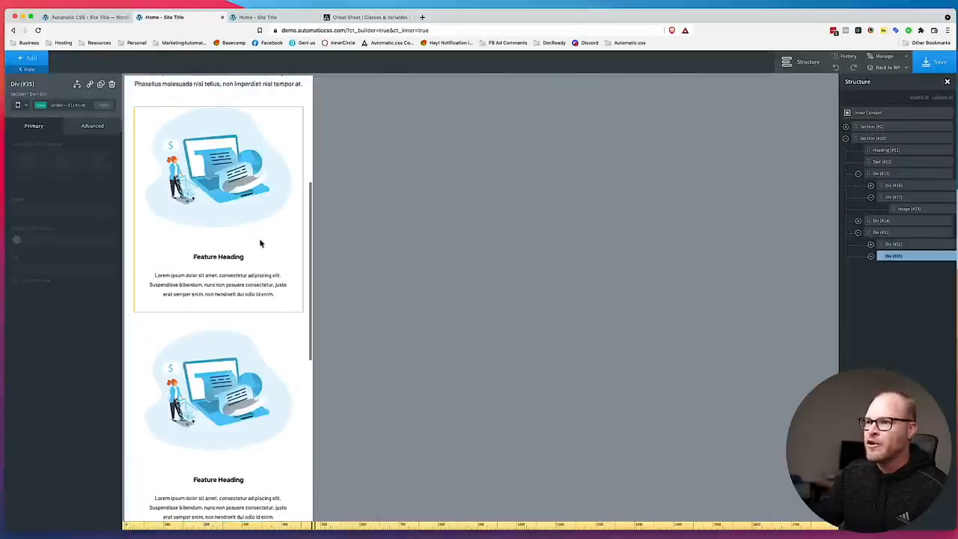
scroll(237, 198, "down", 6)
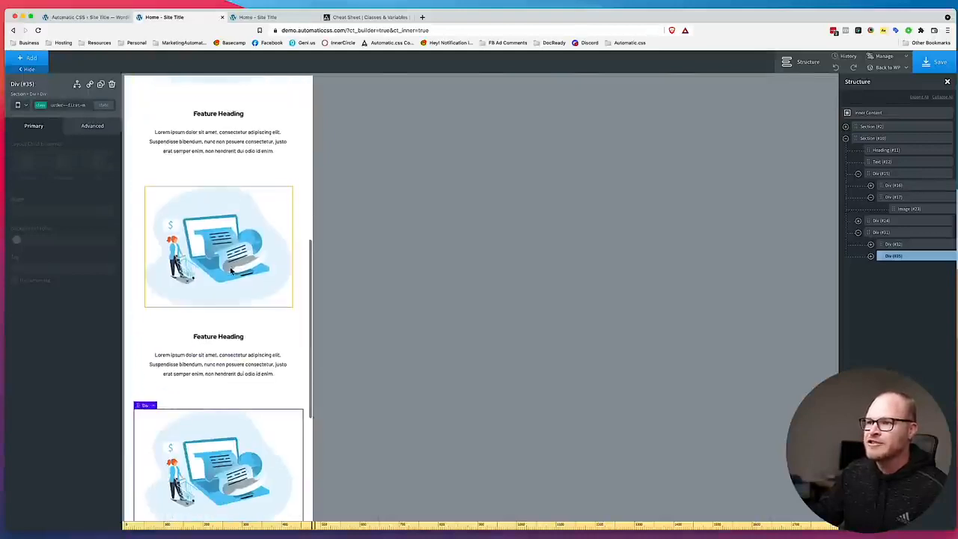
scroll(205, 287, "down", 3)
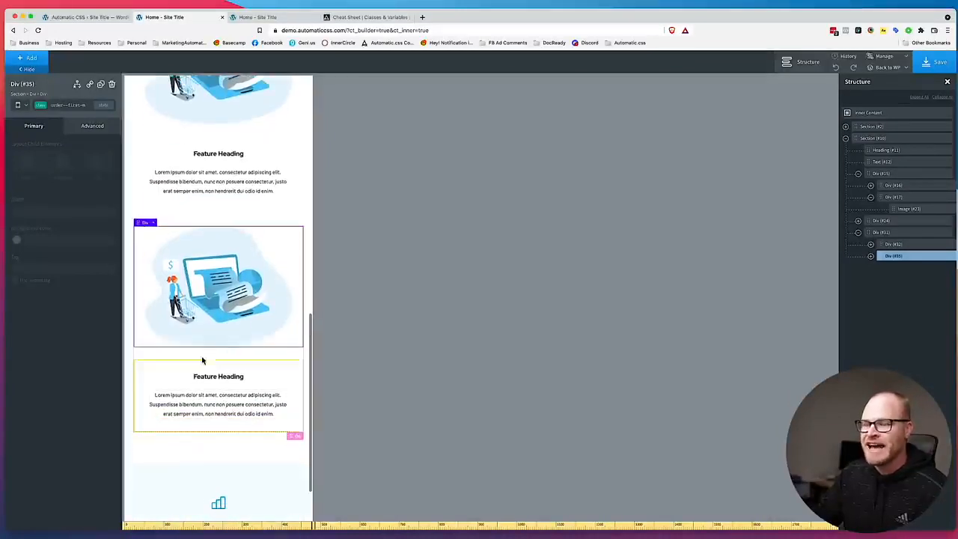
left_click(23, 108)
left_click(28, 118)
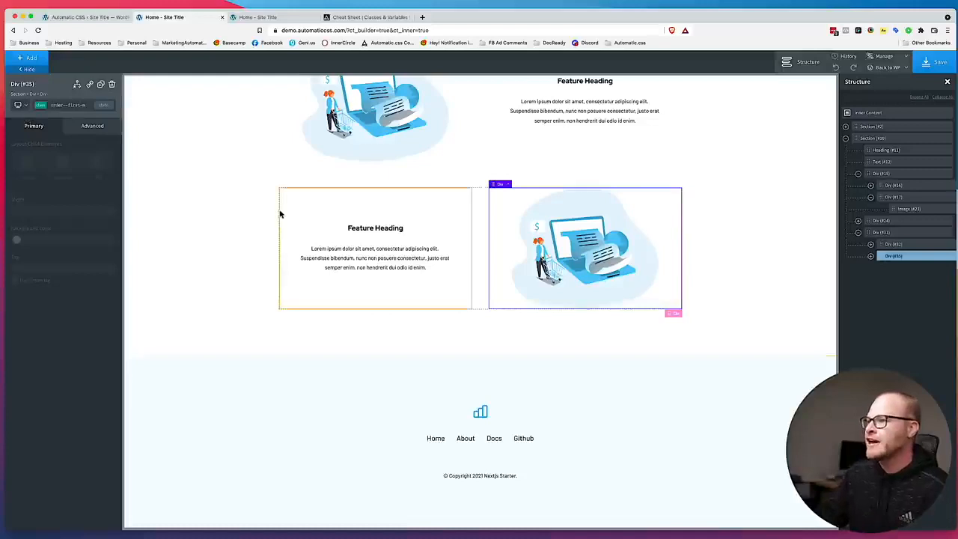
Switch to the Figma landing page design, inspect the CTA box below the features, and return to the builder.
scroll(274, 209, "up", 5)
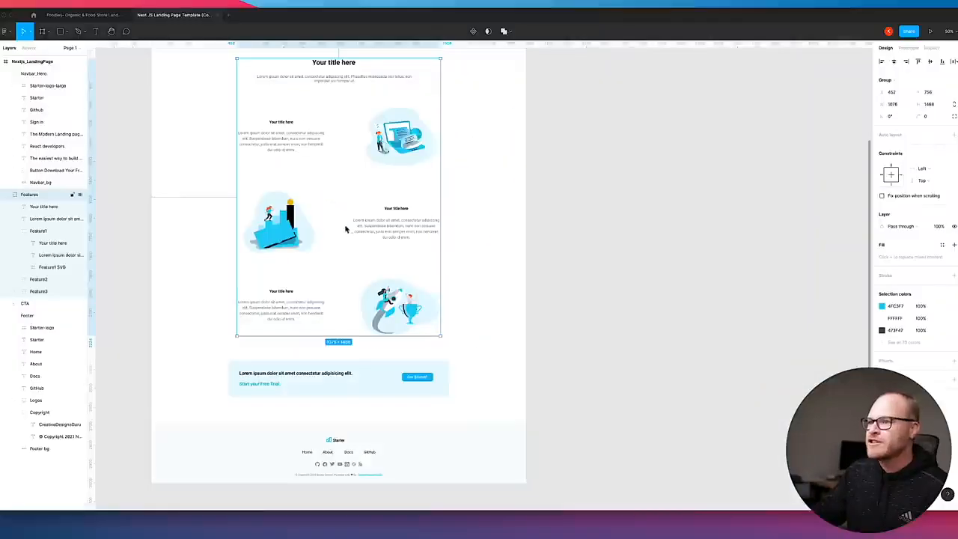
scroll(351, 225, "down", 5)
left_click(396, 303)
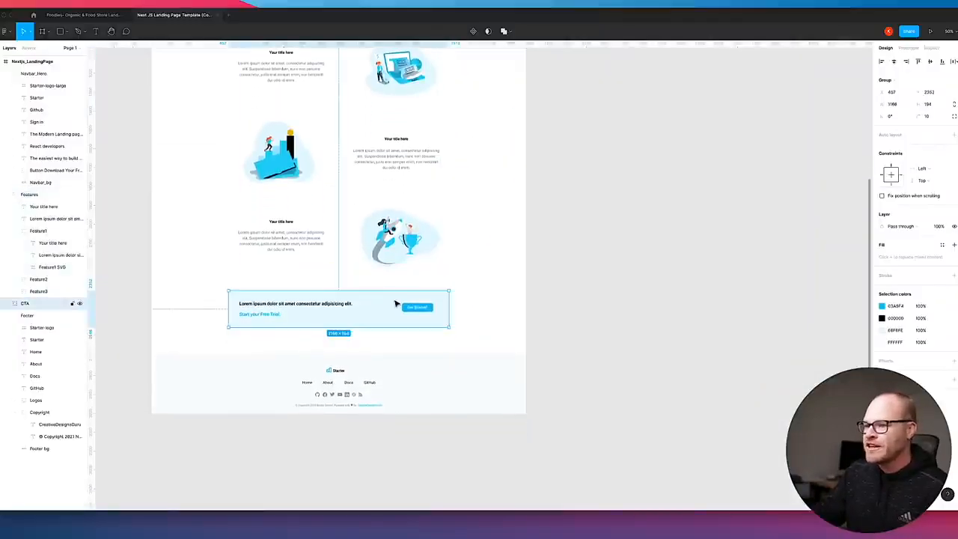
left_click(135, 529)
scroll(522, 311, "down", 5)
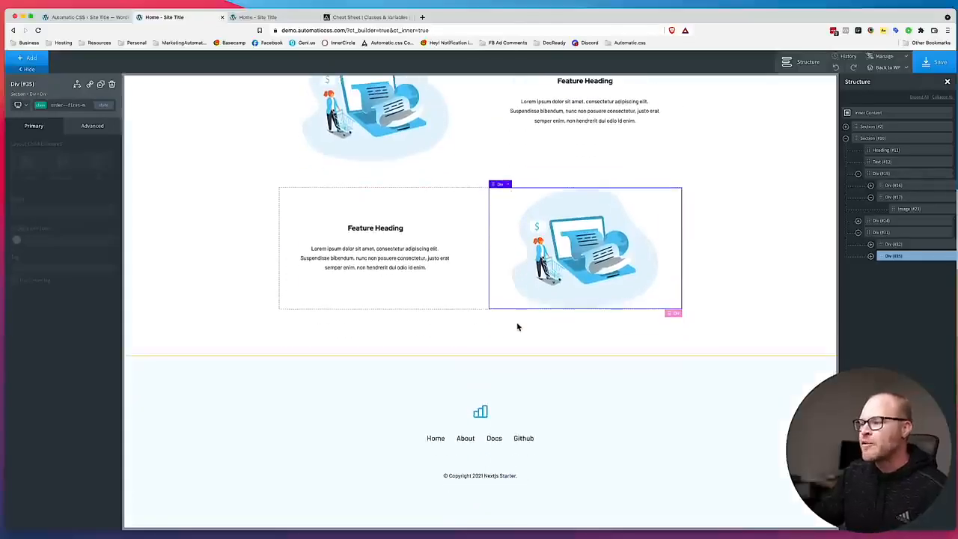
Add a div at the end of the features section and give it the class cta-box.
left_click(517, 323)
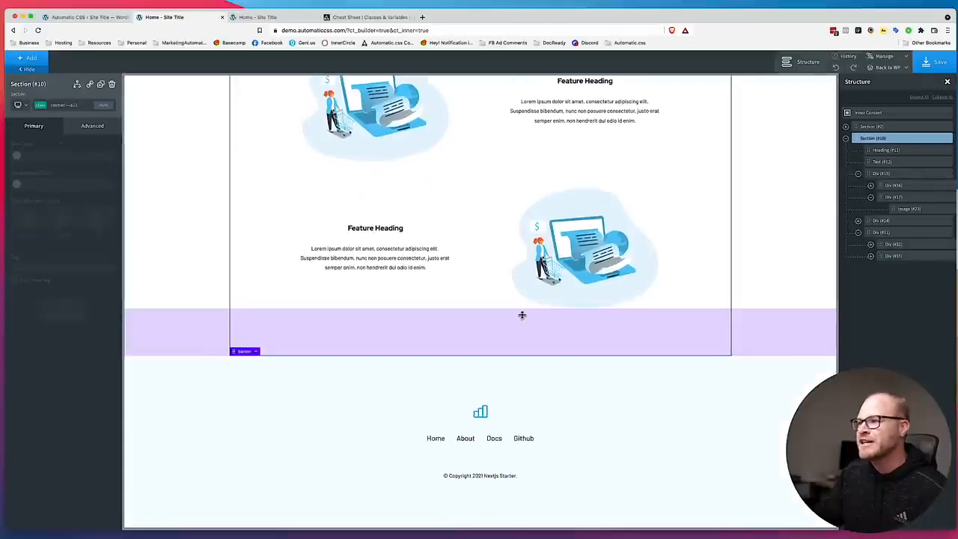
left_click(36, 63)
type("div")
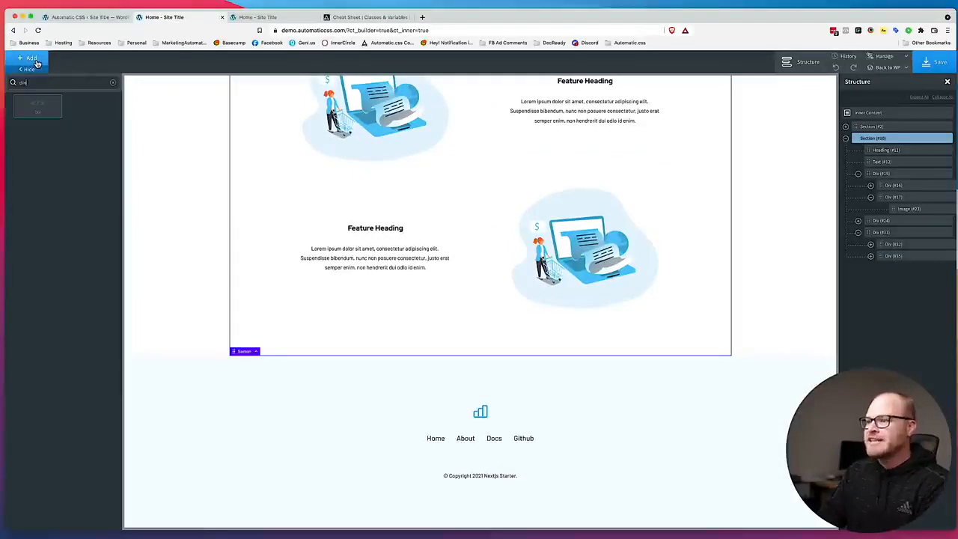
left_click(38, 107)
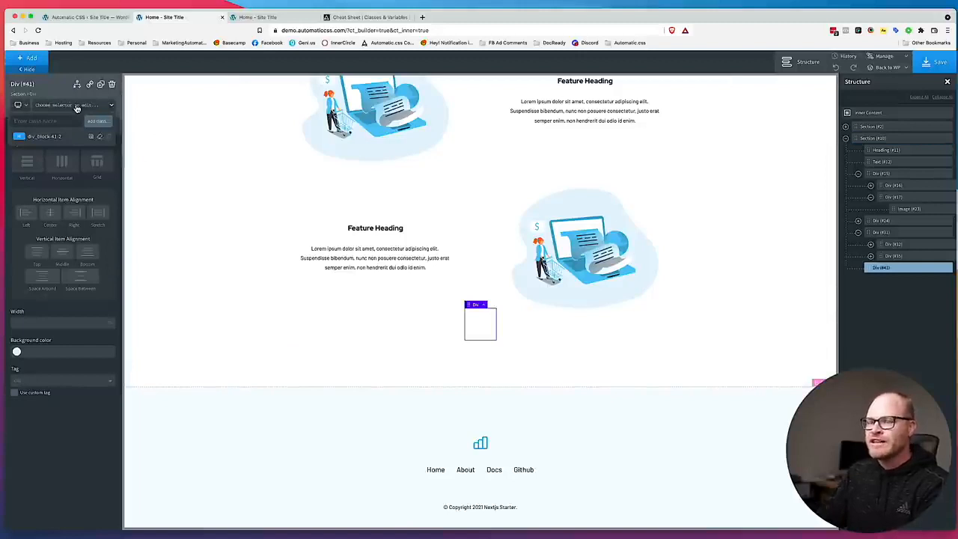
type("cla")
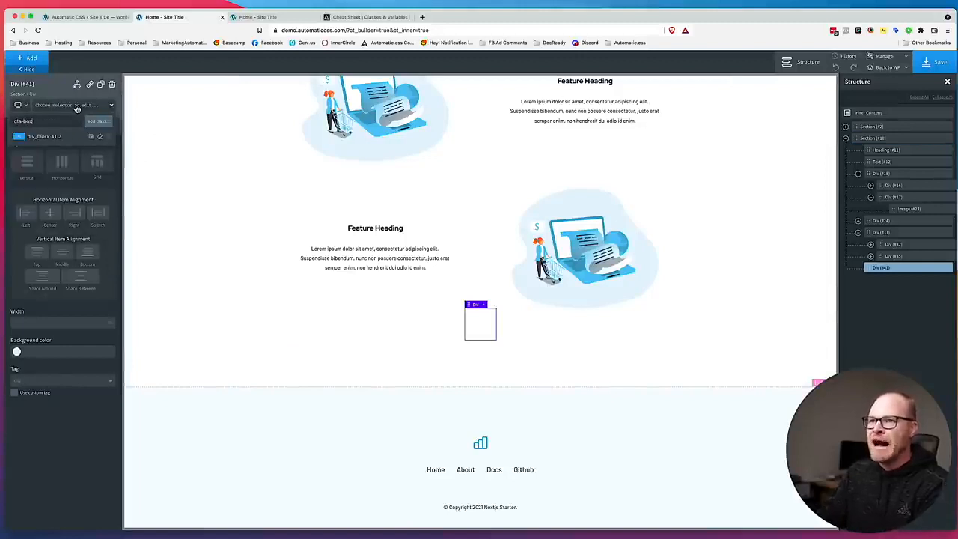
type("-box")
key("Return")
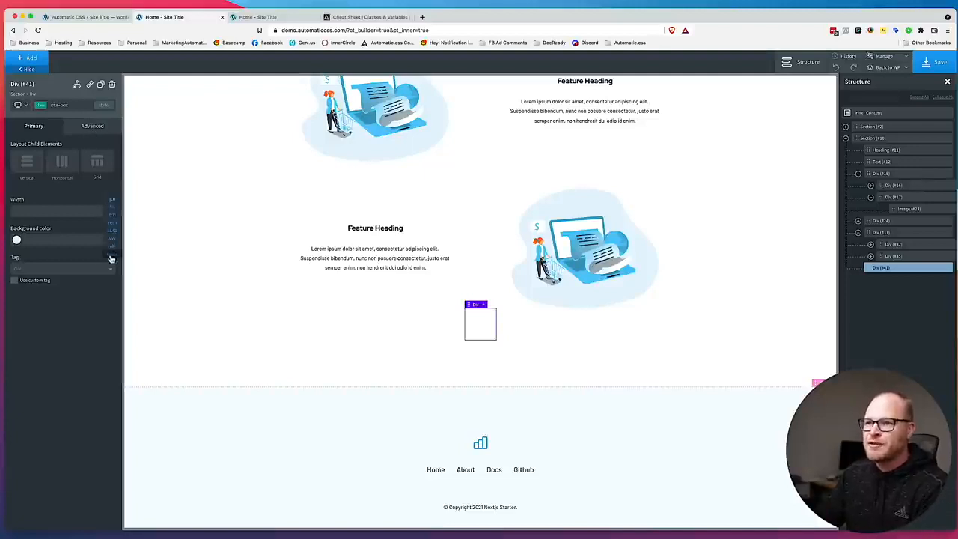
Set the cta-box class width to var(--width-xl) and its background color to var(--primary-light), and save the page.
left_click(48, 213)
type("var(--")
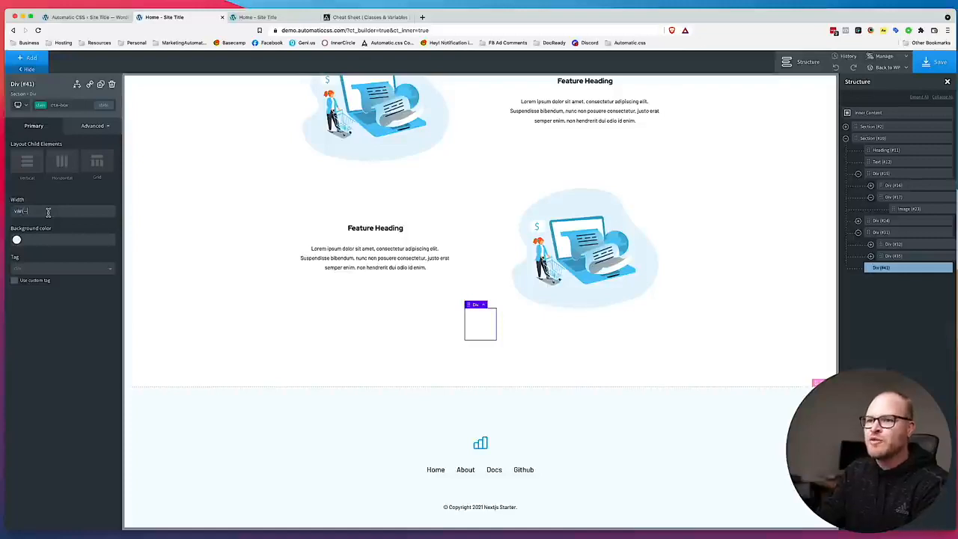
type("width-xl)")
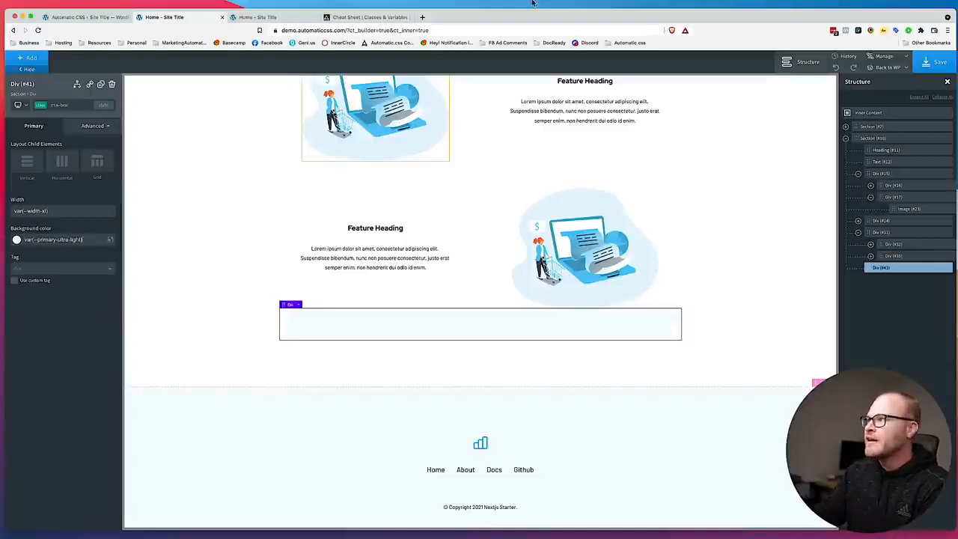
mouse_move(498, 16)
left_mouse_down()
mouse_move(796, 12)
mouse_move(499, 1)
left_mouse_up()
double_click(66, 238)
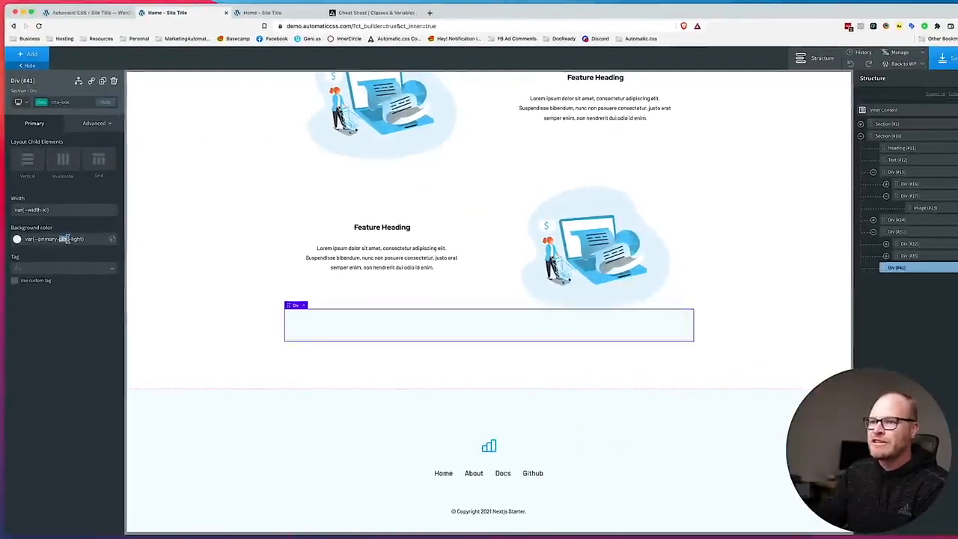
key("BackSpace")
key("BackSpace")
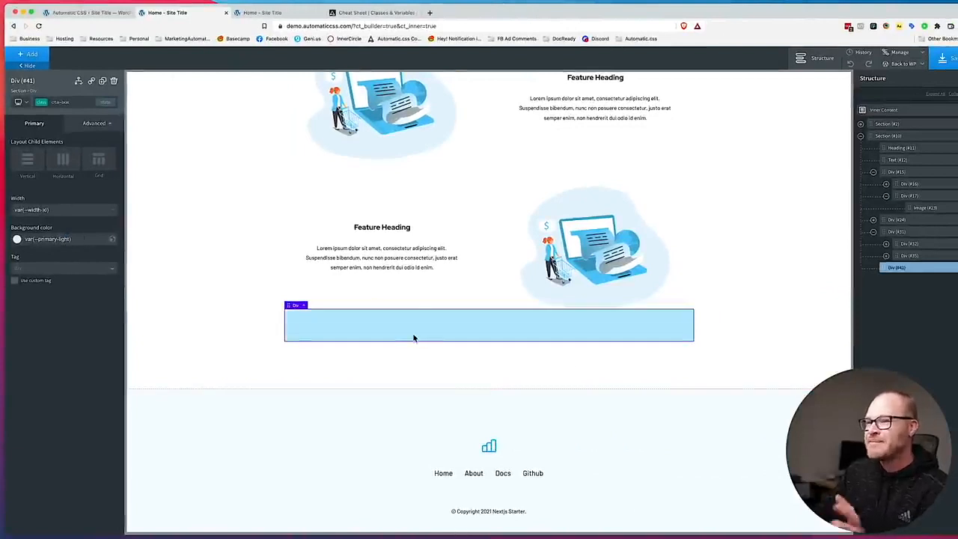
left_click(948, 61)
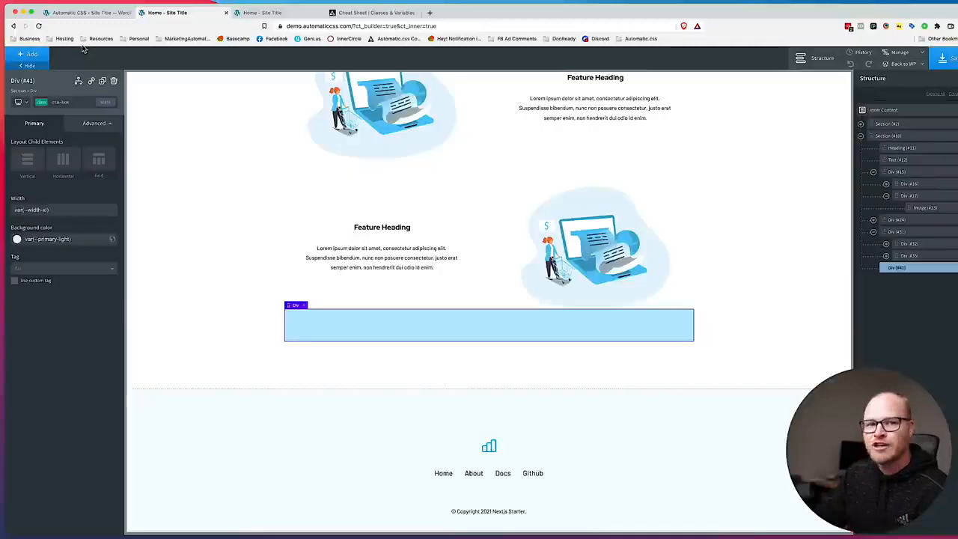
In the Automatic.css shade settings, set Primary Light Lightness to 92% and save the changes.
left_click(86, 12)
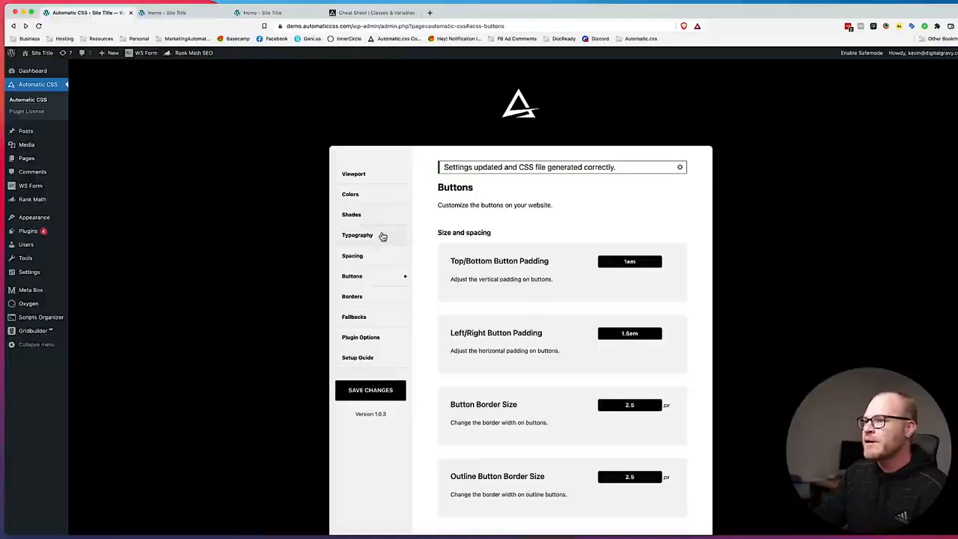
left_click(369, 215)
scroll(554, 306, "down", 3)
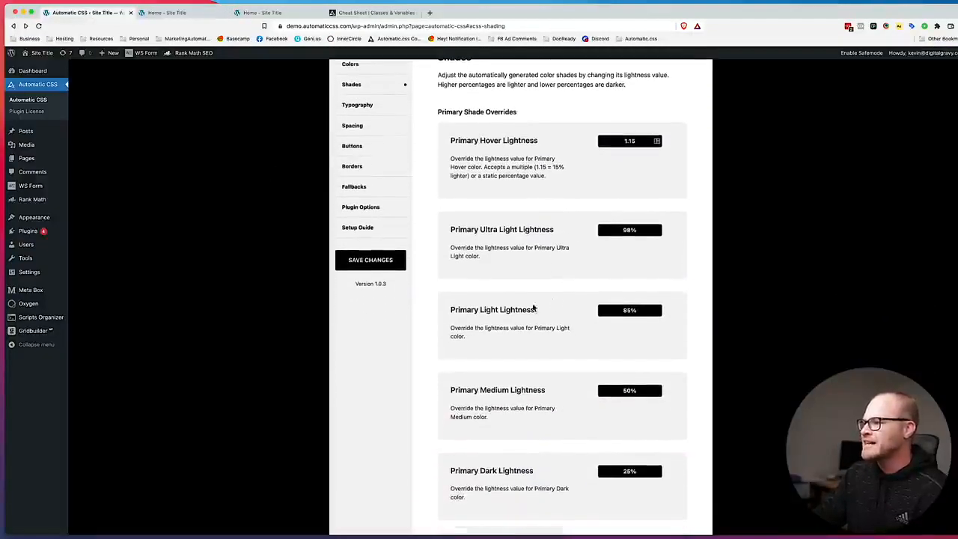
triple_click(622, 309)
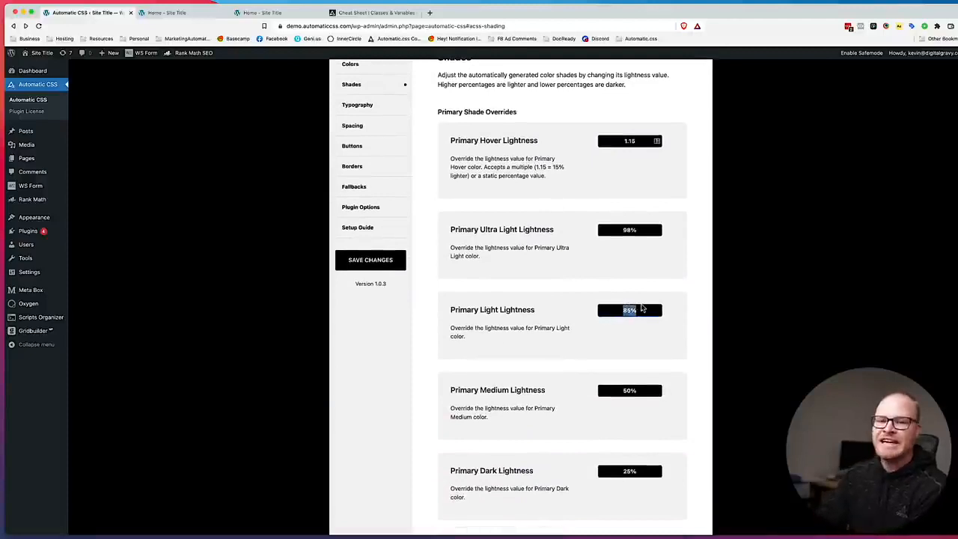
type("92")
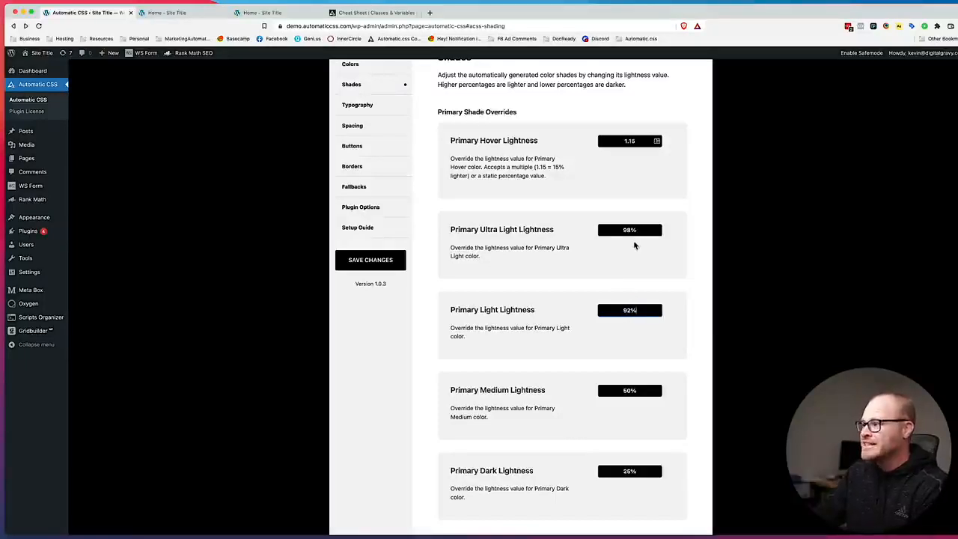
left_click(367, 265)
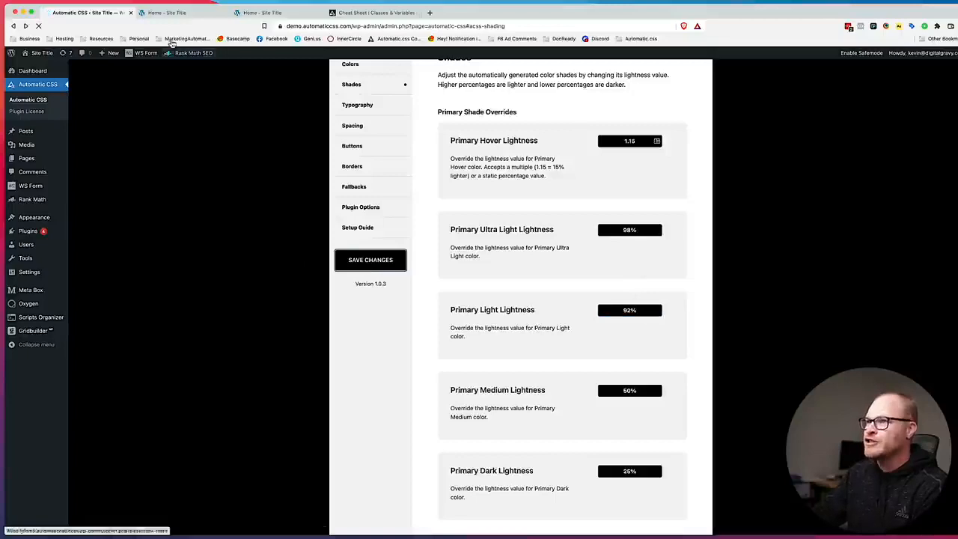
Return to the builder, add a heading inside the cta-box div, and save the page.
key("ctrl+Tab")
left_click(947, 58)
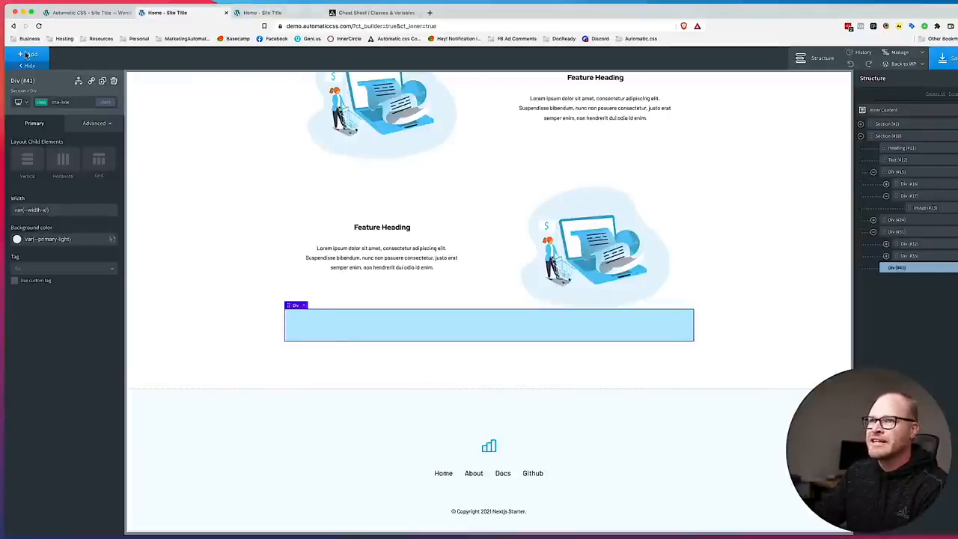
left_click(31, 57)
type("head")
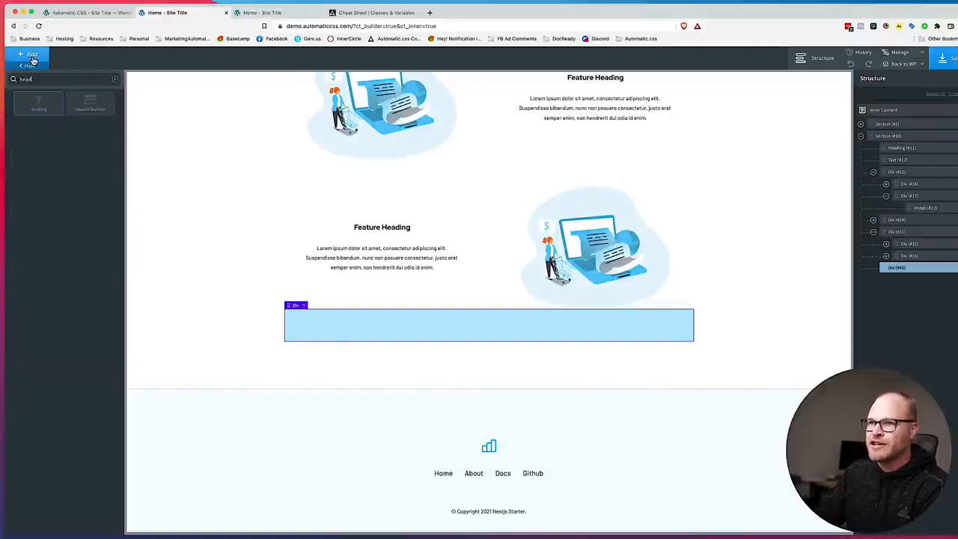
left_click(37, 103)
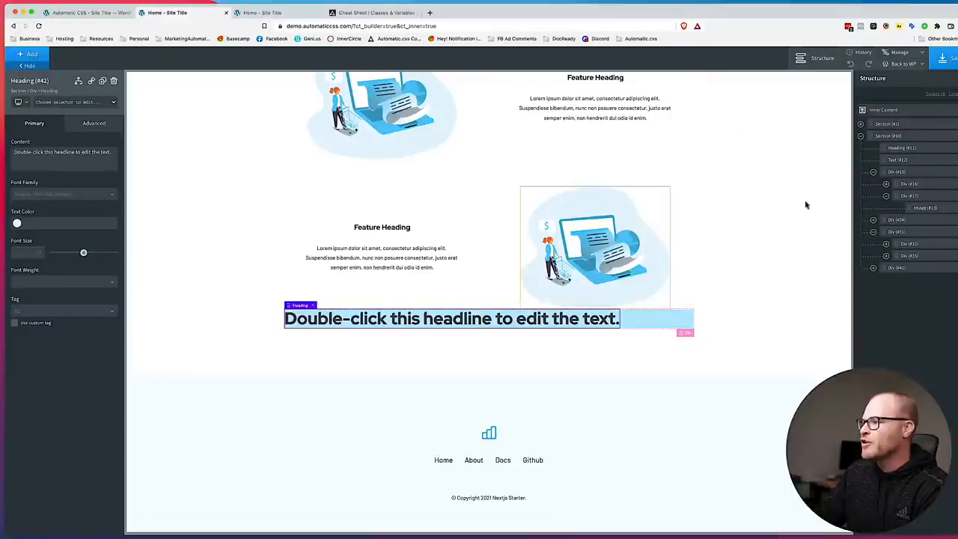
left_click(947, 58)
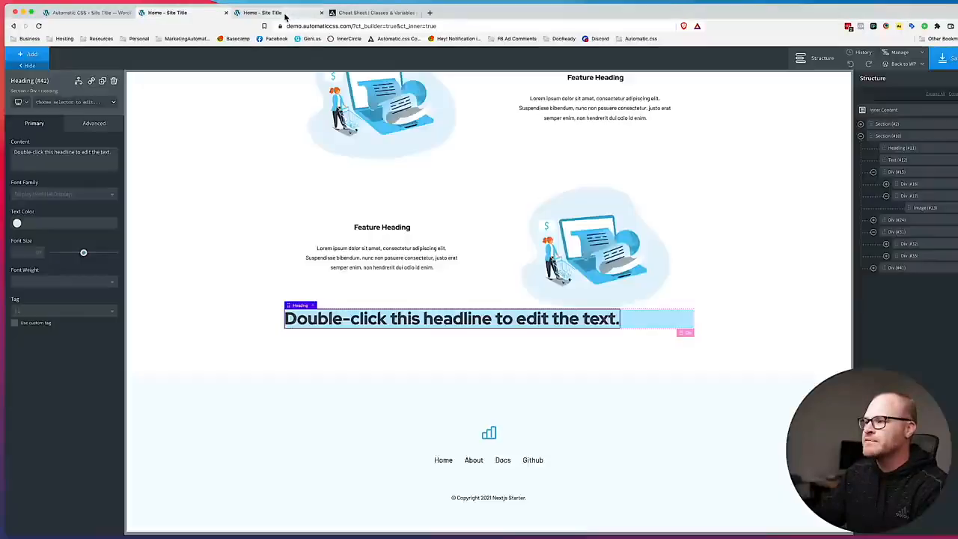
Reload the front end of the Home page and inspect the CTA box's background shade.
left_click(284, 12)
key("super+r")
scroll(458, 282, "down", 5)
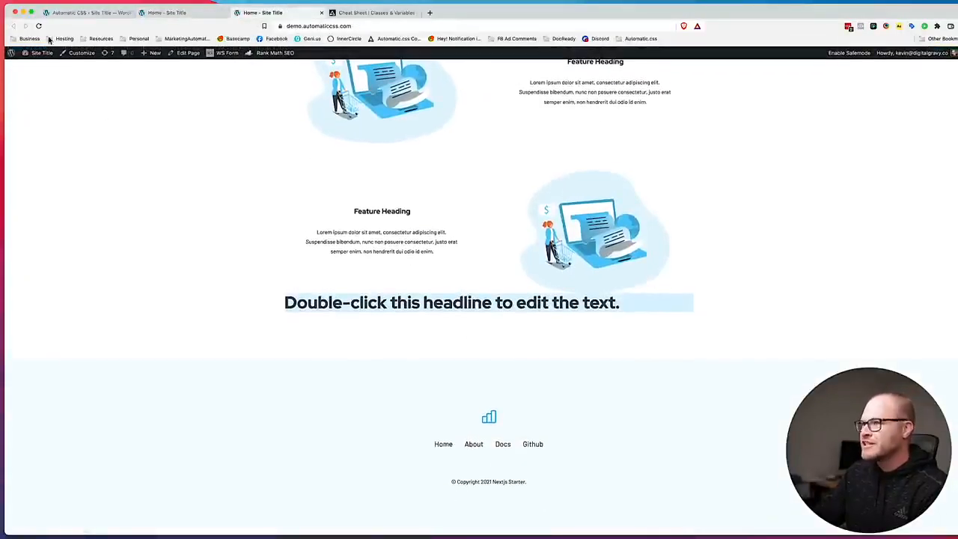
Set Primary Light Lightness to 95% in Automatic.css, save the changes, and reload the front-end Home page.
left_click(83, 13)
scroll(678, 373, "down", 3)
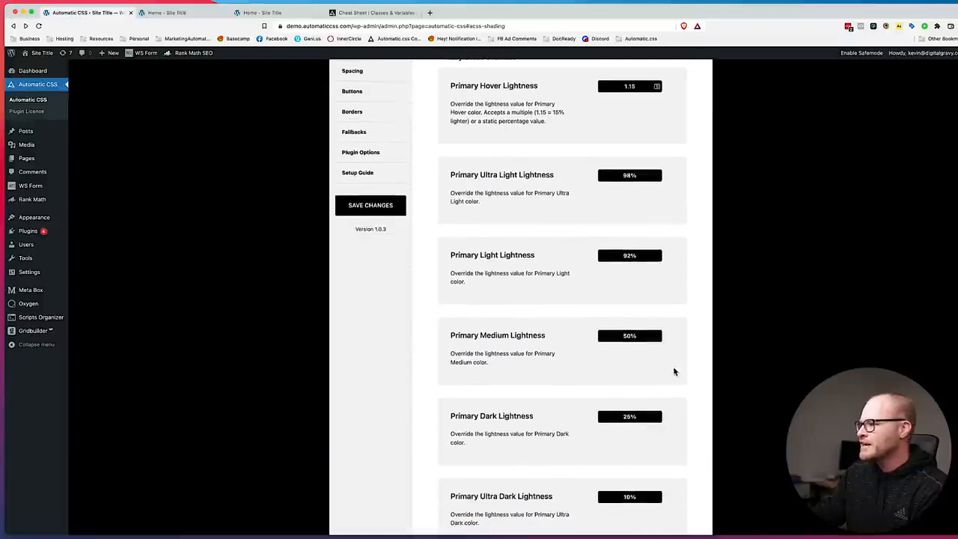
double_click(641, 257)
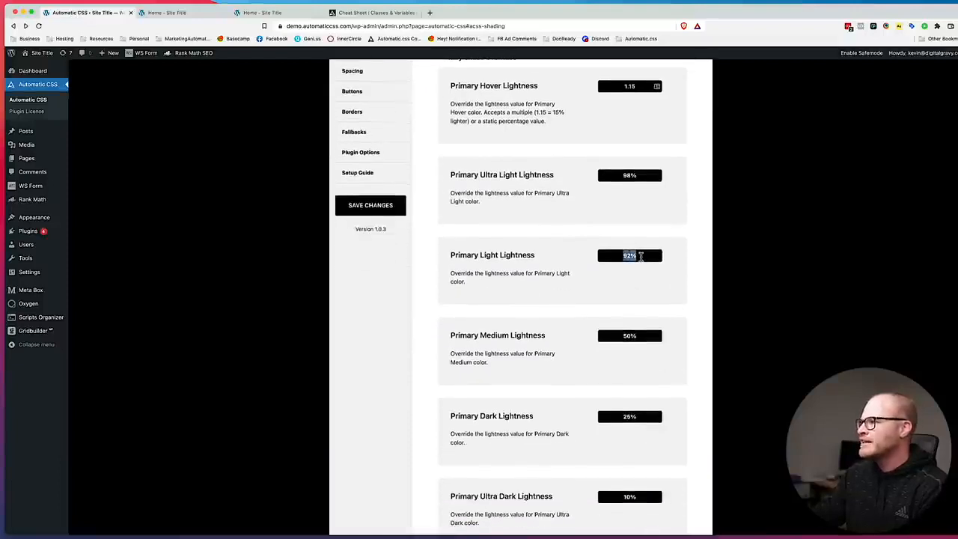
type("95%")
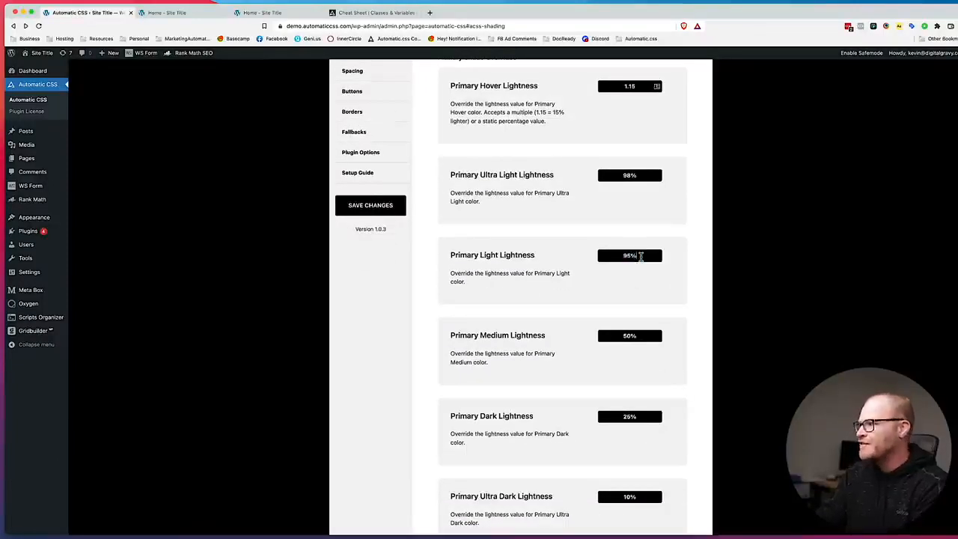
left_click(370, 205)
left_click(274, 13)
key("super+r")
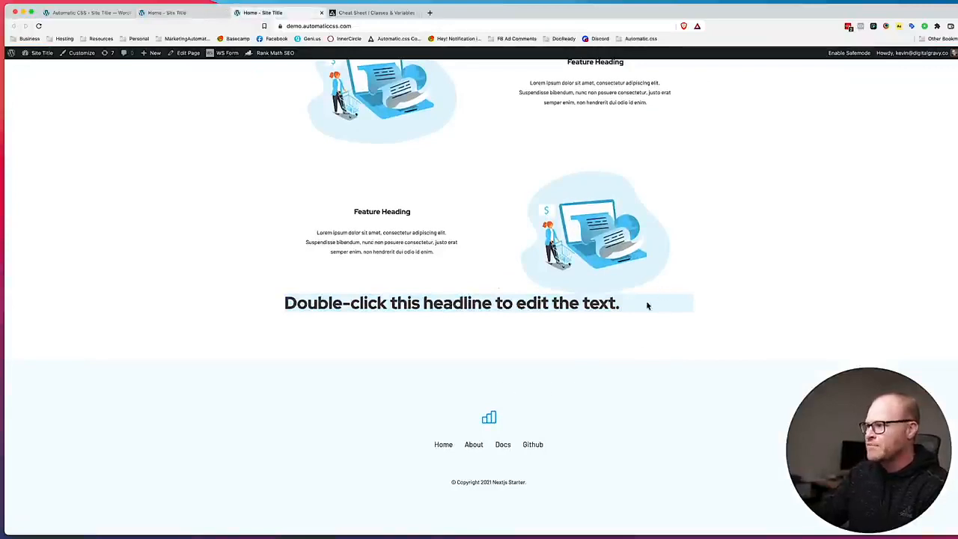
Set Primary Light Lightness to 94% in Automatic.css, save the changes, and reload the front-end Home page.
key("super+1")
scroll(632, 352, "down", 2)
triple_click(639, 357)
type("94")
left_click(387, 309)
left_click(198, 15)
left_click(260, 14)
key("super+r")
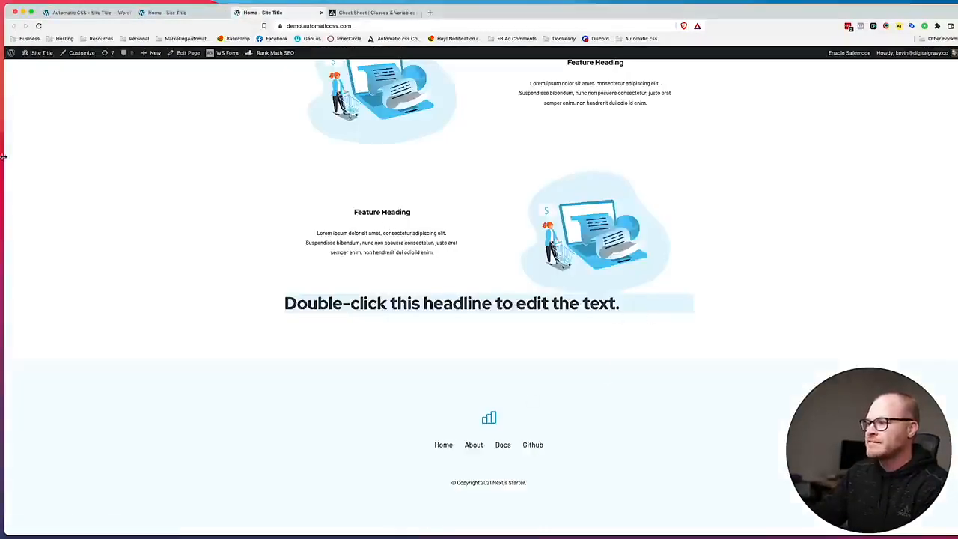
Switch to the Figma design and inspect the first feature title's text properties against the CTA box text.
left_click(86, 13)
left_click(166, 13)
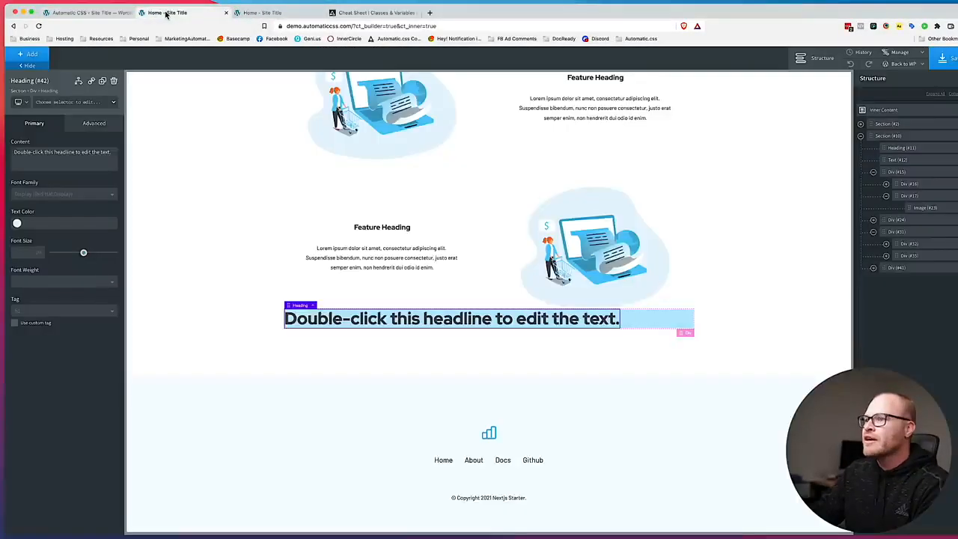
key("super+Tab")
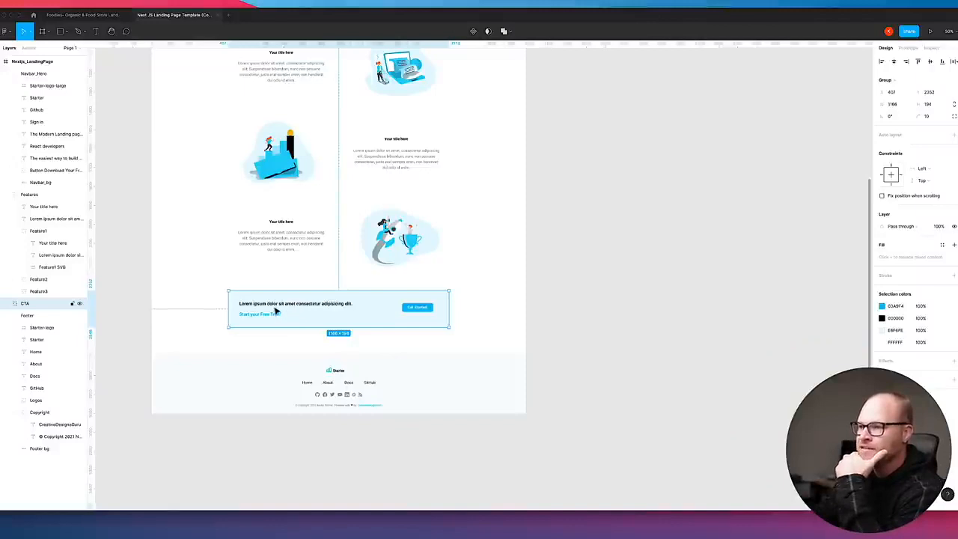
scroll(278, 308, "up", 3)
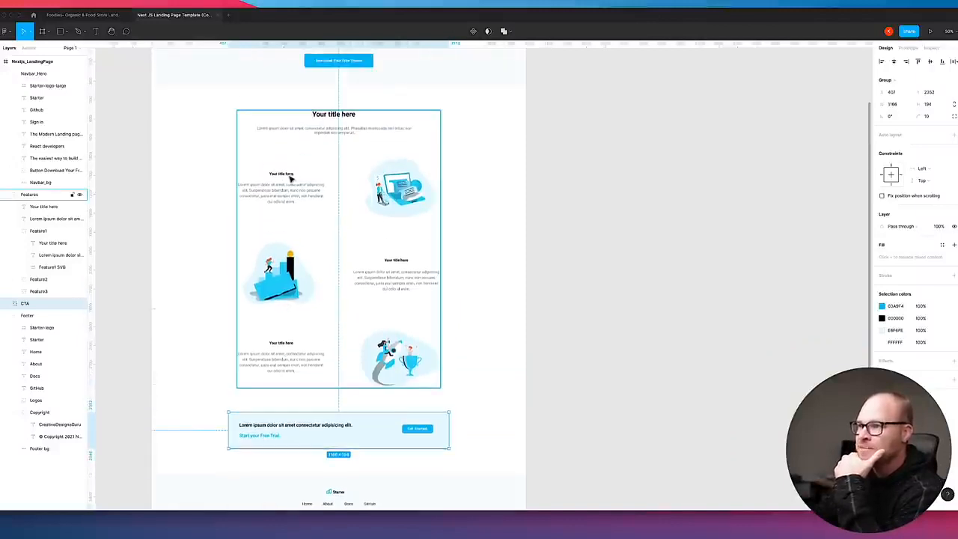
scroll(289, 177, "down", 1)
double_click(283, 140)
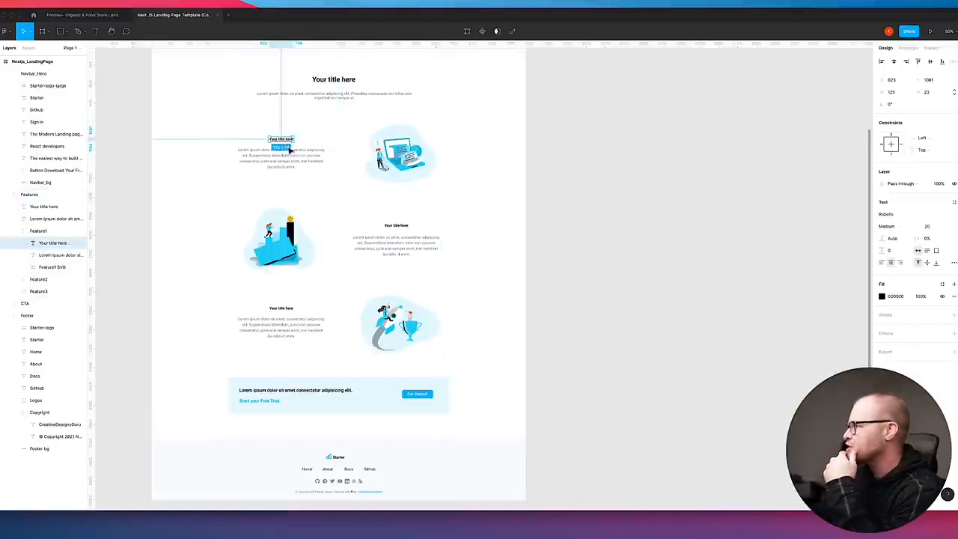
left_click(279, 391)
Return to the builder and assign the class cta-box__heading to the heading inside the CTA box.
left_click(547, 368)
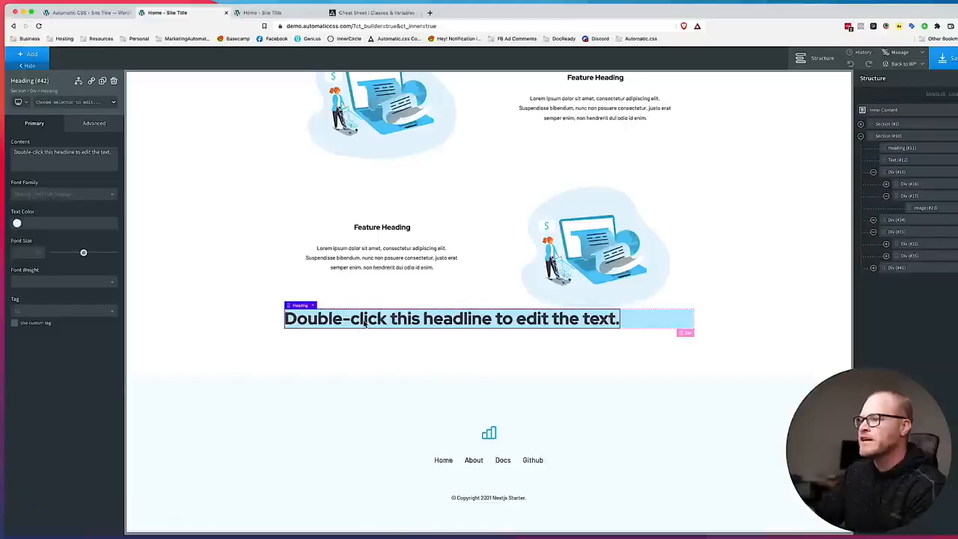
left_click(62, 104)
type("c")
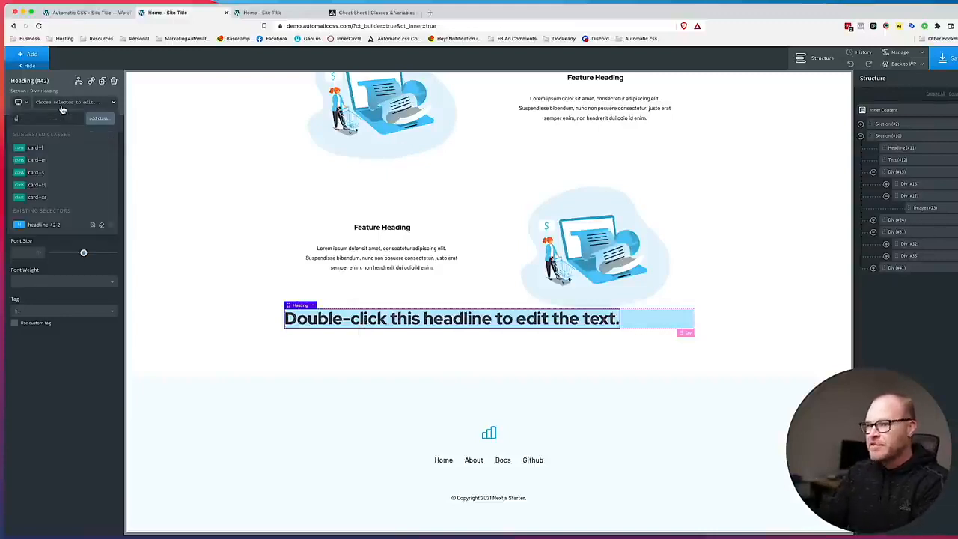
type("ta-box__heading")
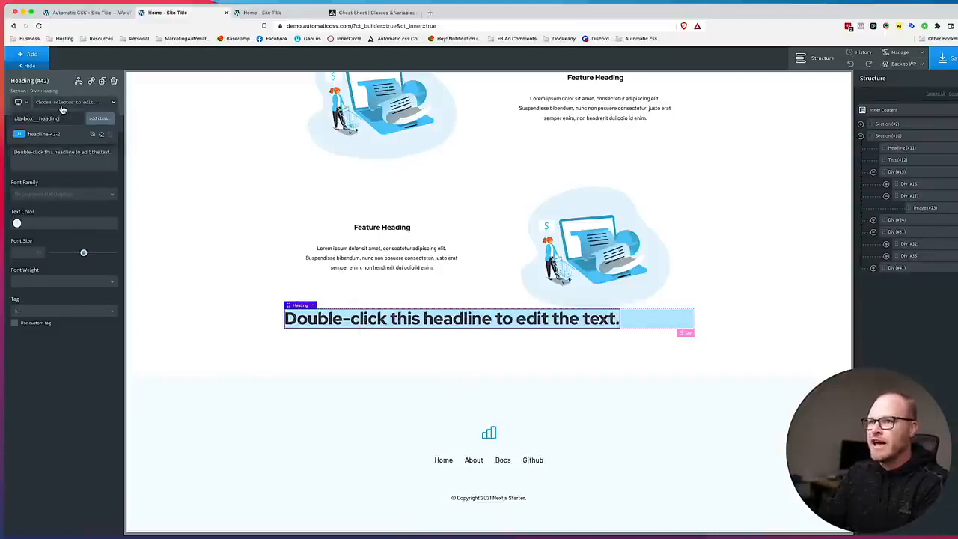
key("Return")
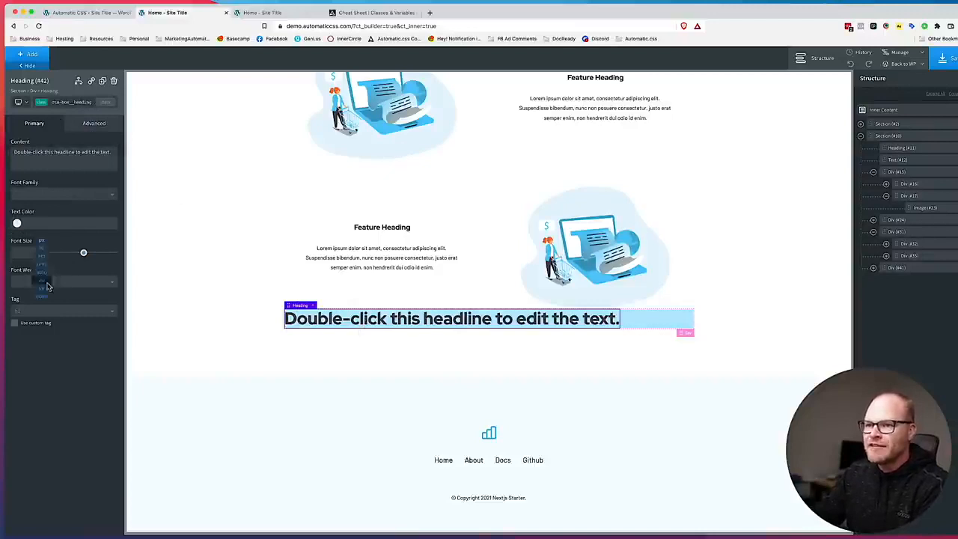
Set the CTA box heading's font size to var(--text-m) with no preset unit.
mouse_move(41, 256)
left_click(41, 292)
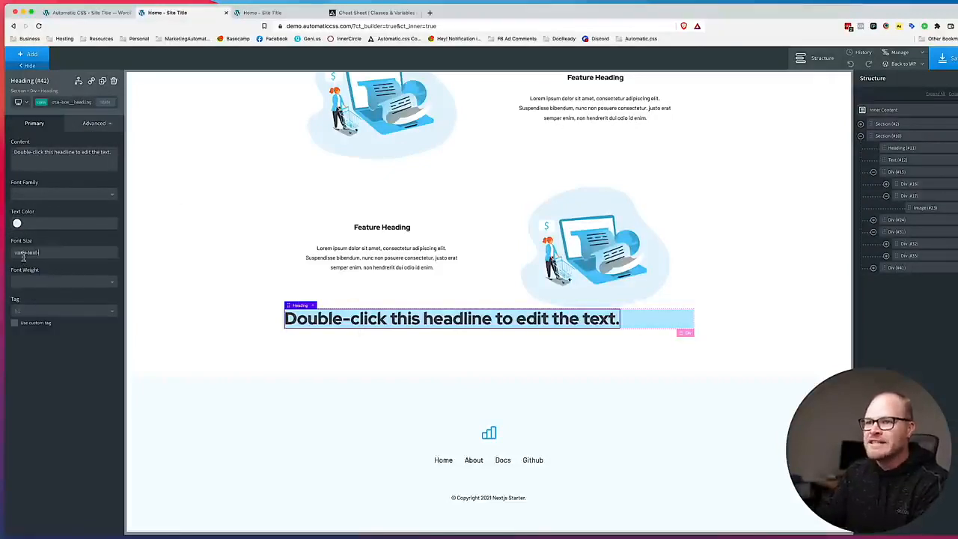
left_click(24, 254)
type("var(--text-m)")
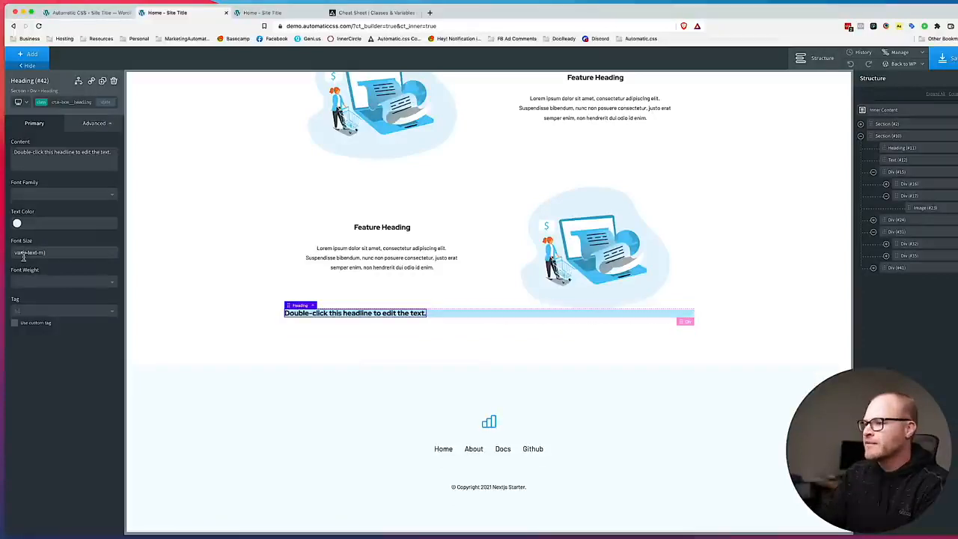
Check the feature heading's font size and set the CTA box heading's font size to var(--text-l).
left_click(365, 229)
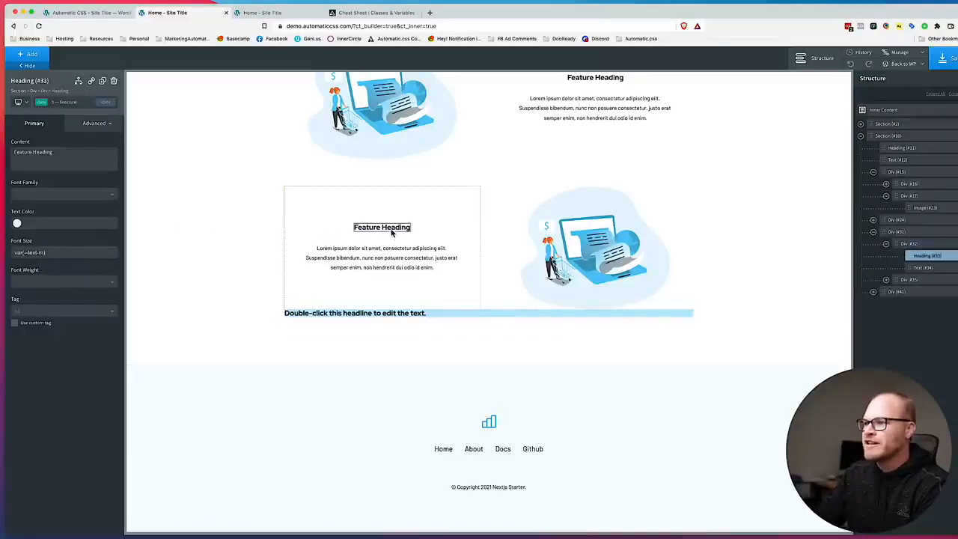
left_click(341, 314)
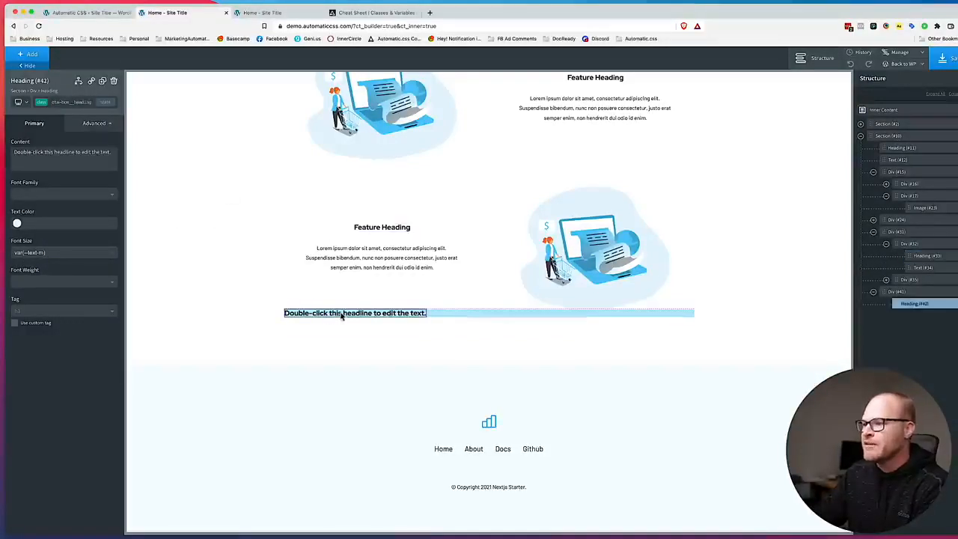
triple_click(53, 252)
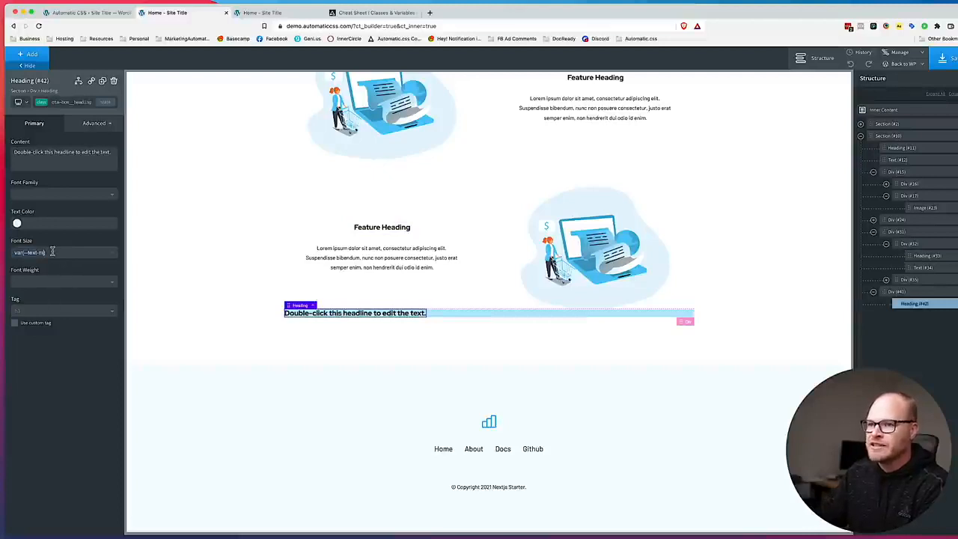
type("var(--text-l)")
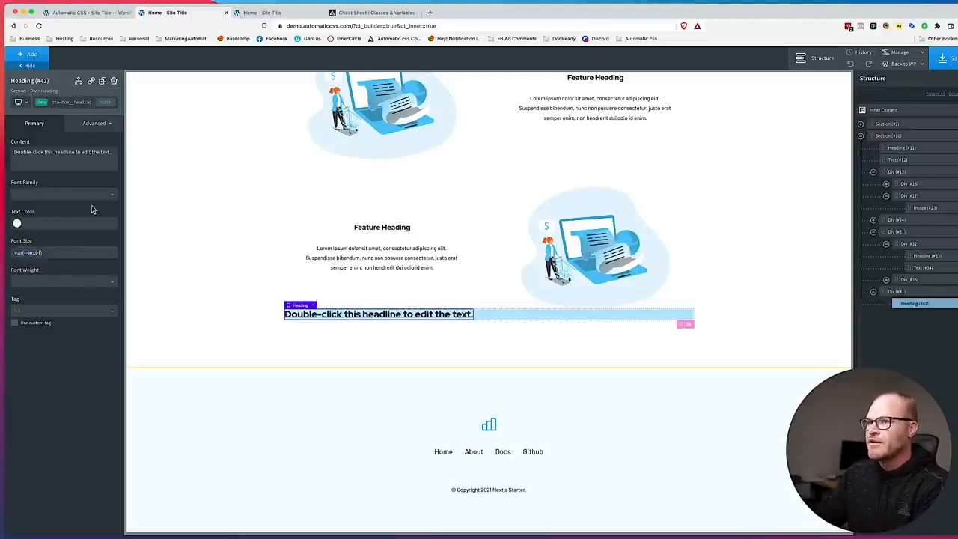
Replace the placeholder headline in the CTA box with "CTA Box Heading".
left_click_drag(519, 11, 866, 12)
left_click_drag(806, 11, 530, 3)
left_click(443, 256)
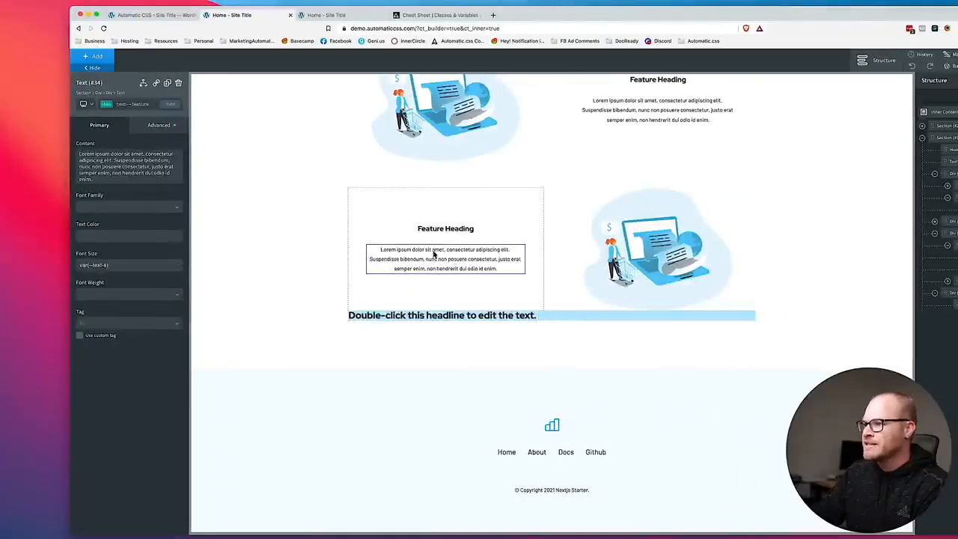
double_click(384, 253)
triple_click(408, 315)
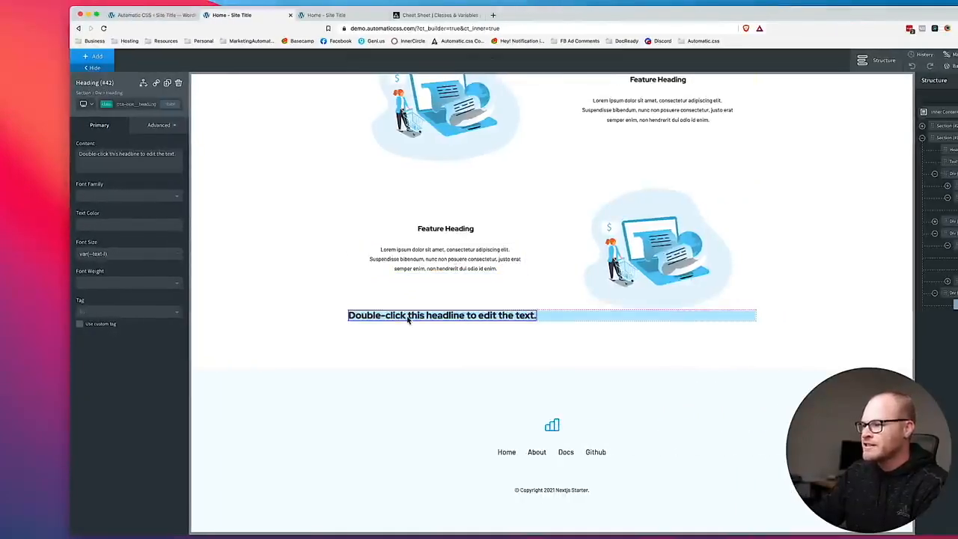
type("CTA Box")
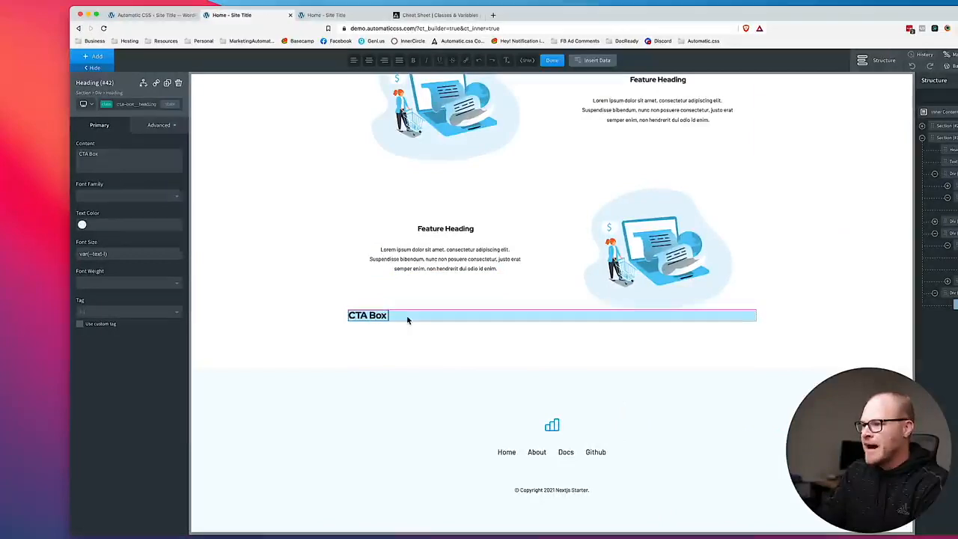
type(" Heading")
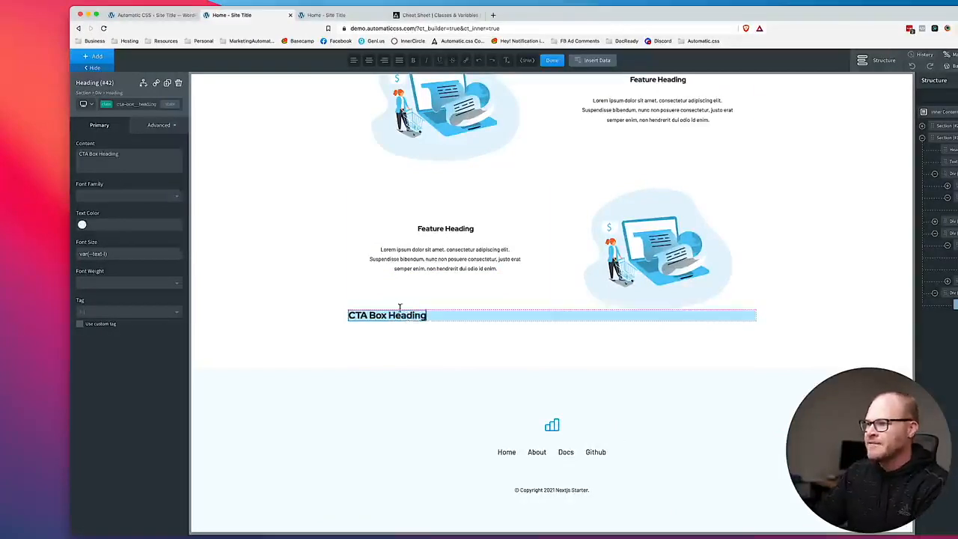
Try a Text element with the copied feature description under the CTA box heading, compare it with the design, and delete it.
left_click(103, 60)
type("text")
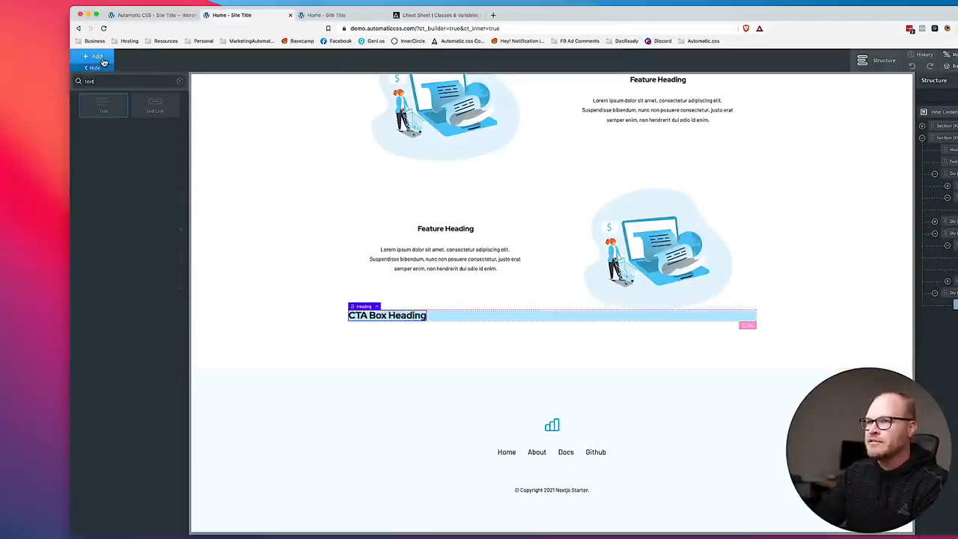
left_click(104, 113)
double_click(408, 329)
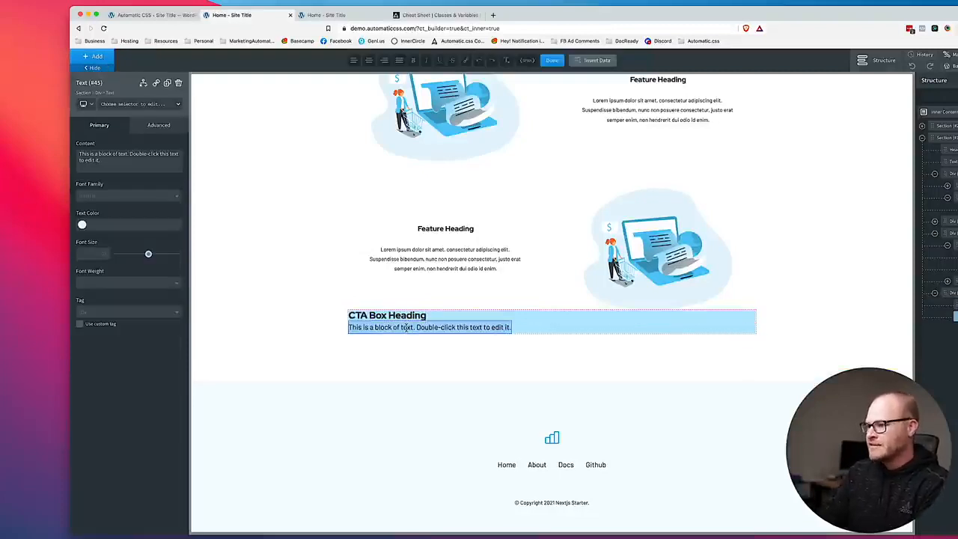
left_click(442, 265)
double_click(443, 265)
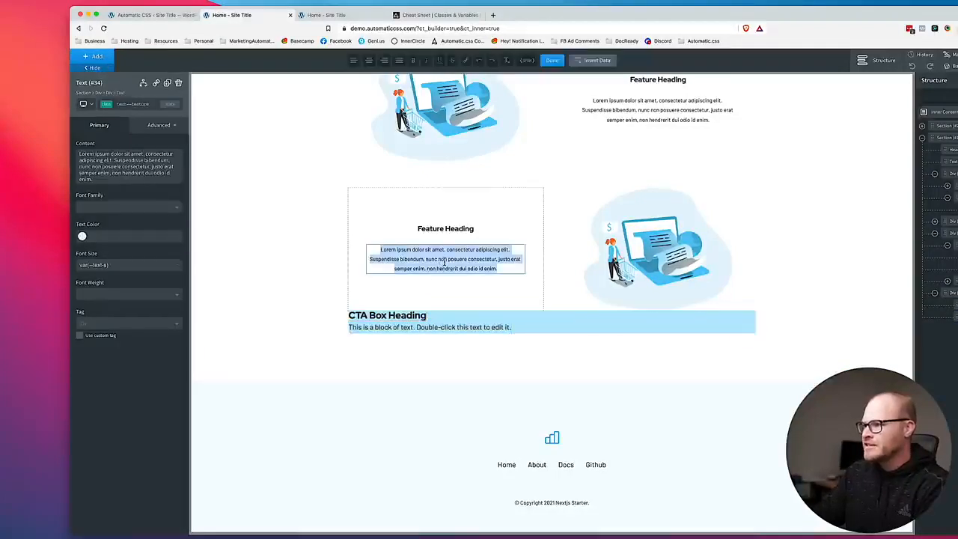
key("ctrl+c")
left_click(431, 330)
double_click(431, 329)
key("ctrl+v")
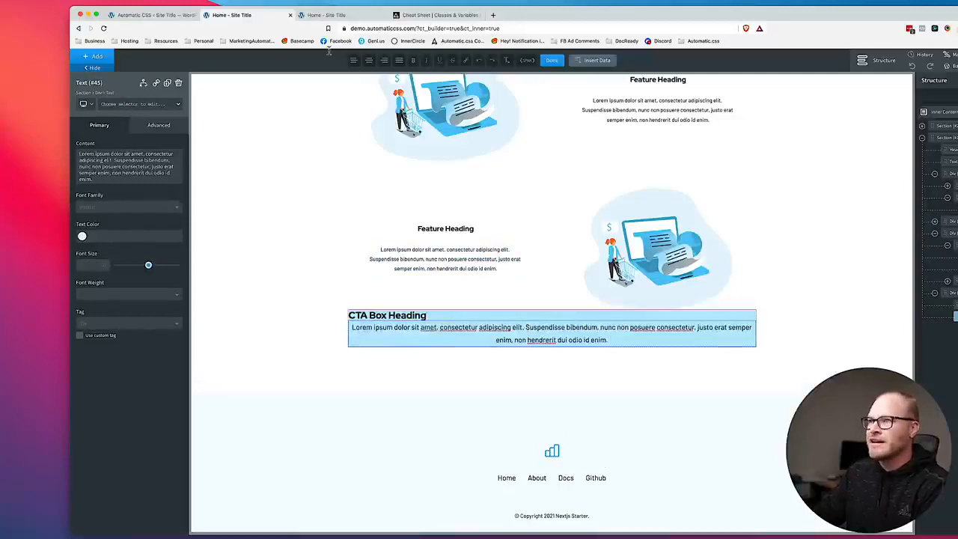
left_click_drag(535, 9, 476, 9)
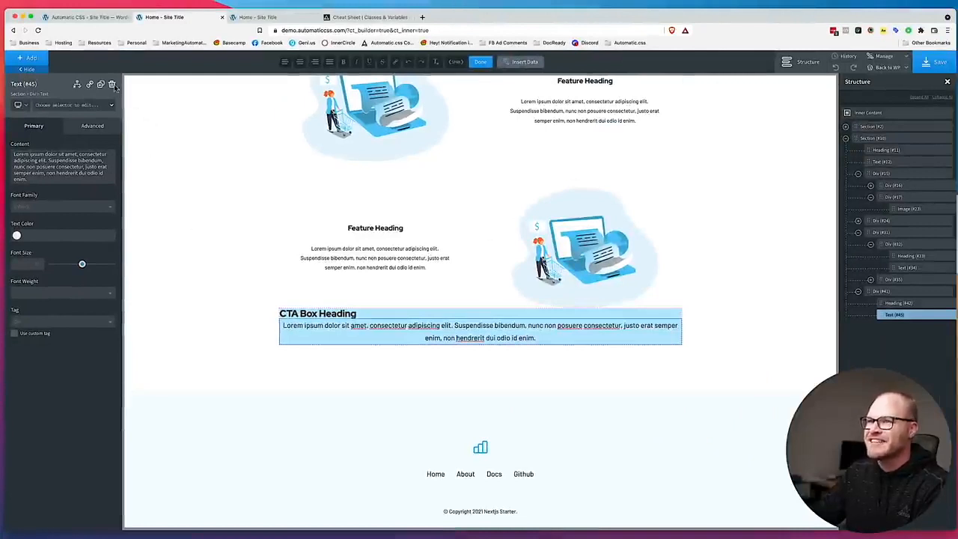
left_click(111, 84)
Add a Text Link below the CTA box heading with the text "Start Your Free Trial".
left_click(30, 58)
type("text link")
left_click(35, 103)
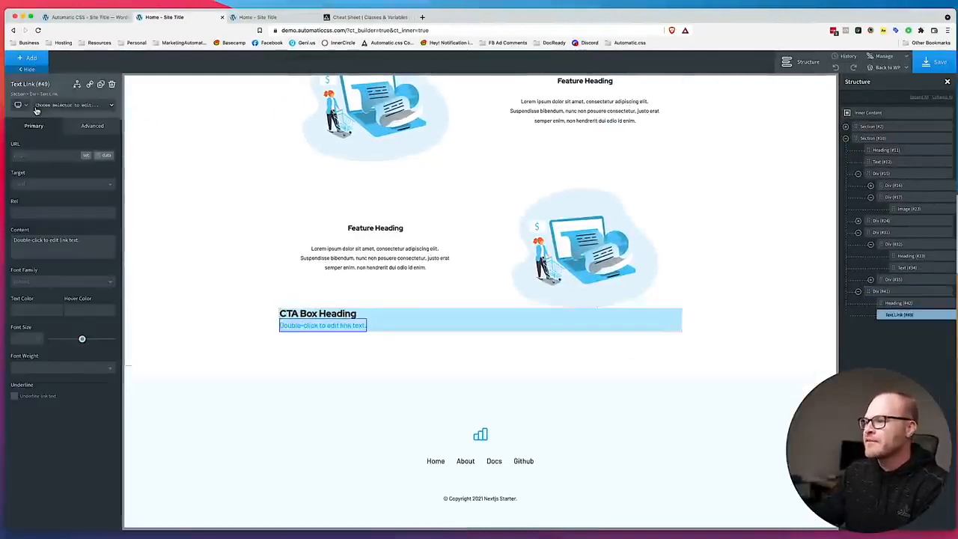
double_click(306, 330)
type("Start Your Free")
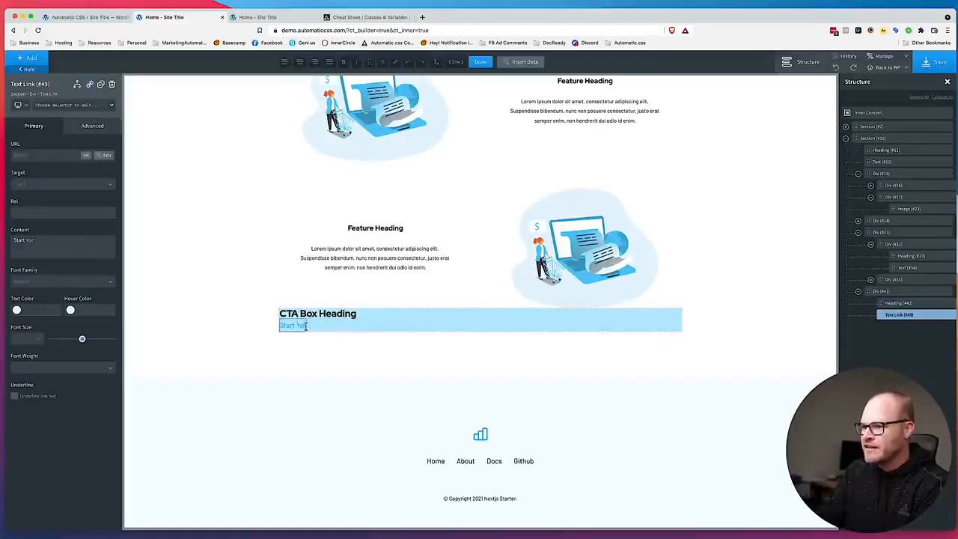
type(" Trial")
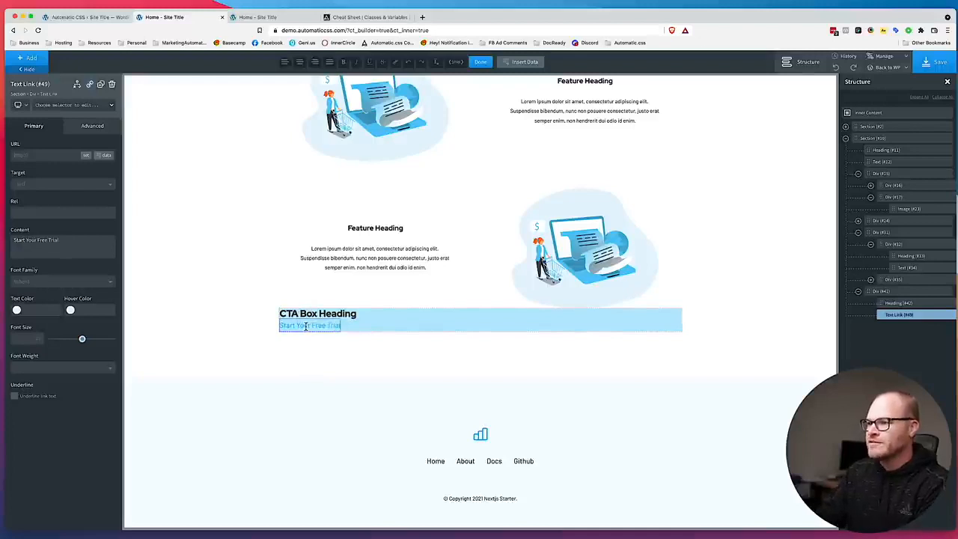
Select the cta-box div, save the page, and view the updated CTA box on the front-end Home page.
left_click_drag(479, 14, 521, 2)
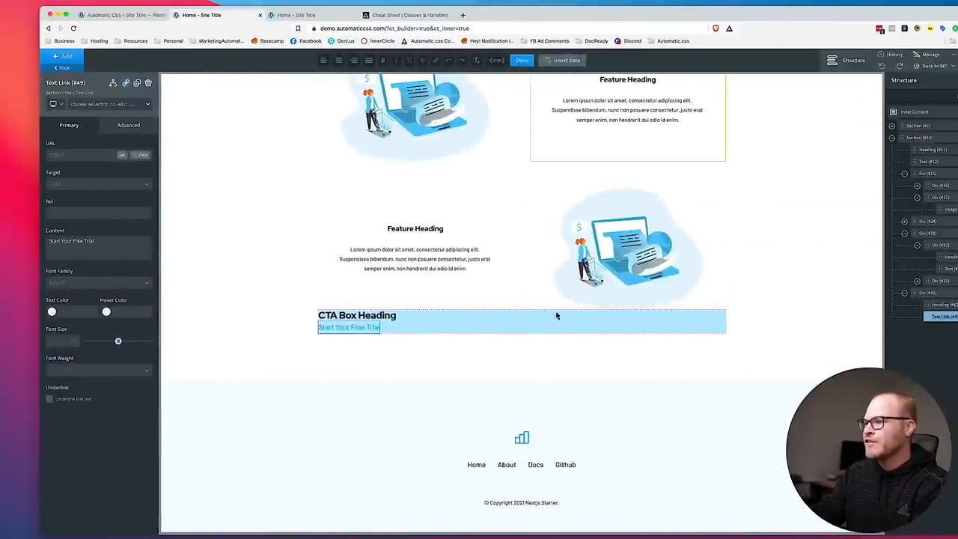
left_click(506, 327)
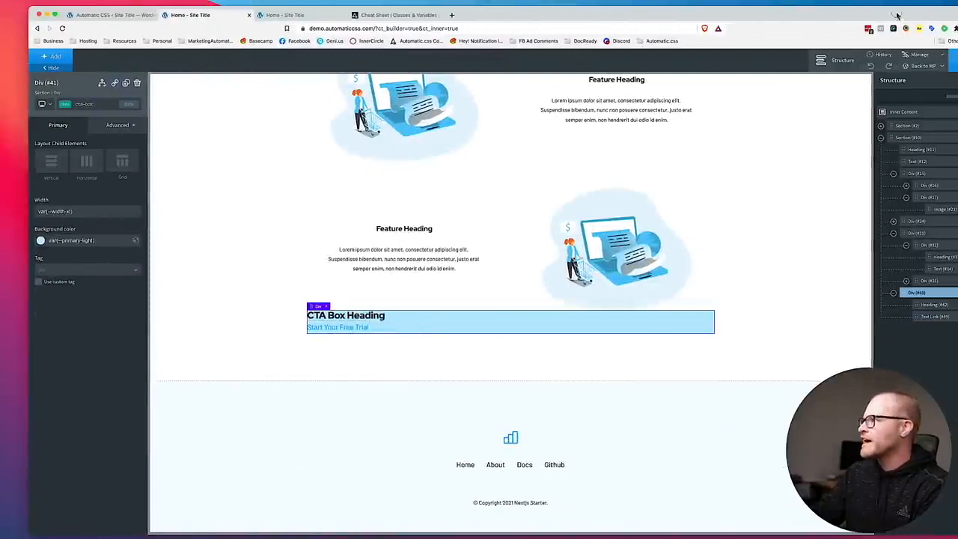
left_click(941, 64)
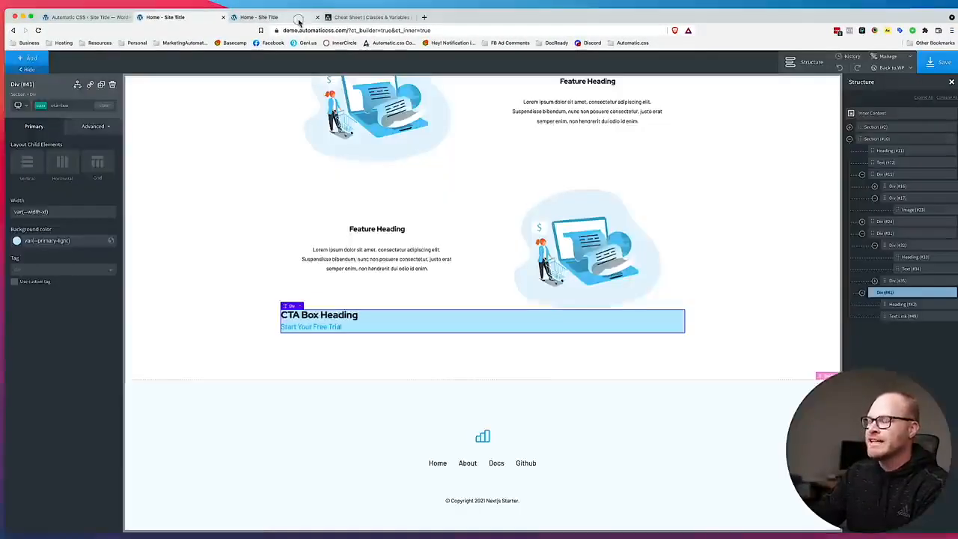
left_click(298, 18)
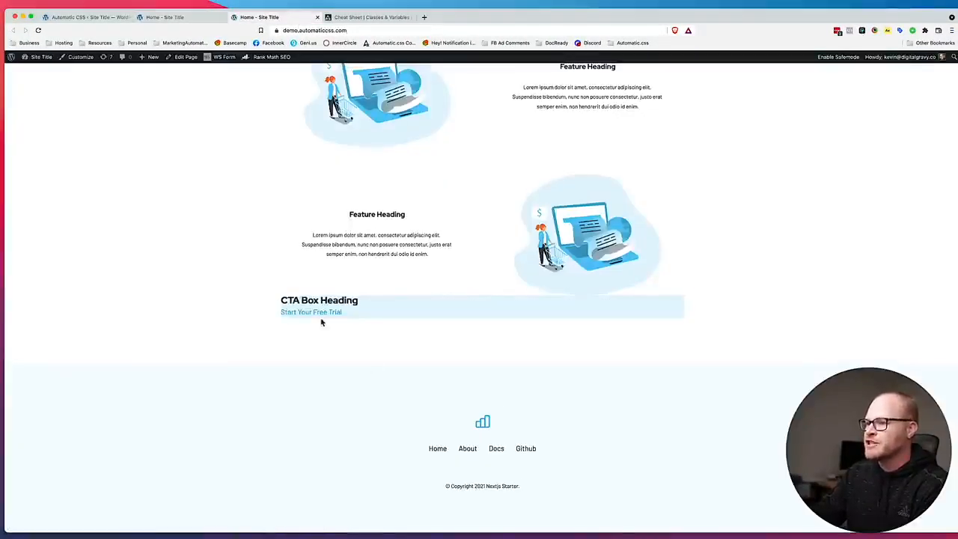
Return to the Oxygen builder and pad the cta-box class equally on all four sides with a CSS variable.
left_click(91, 17)
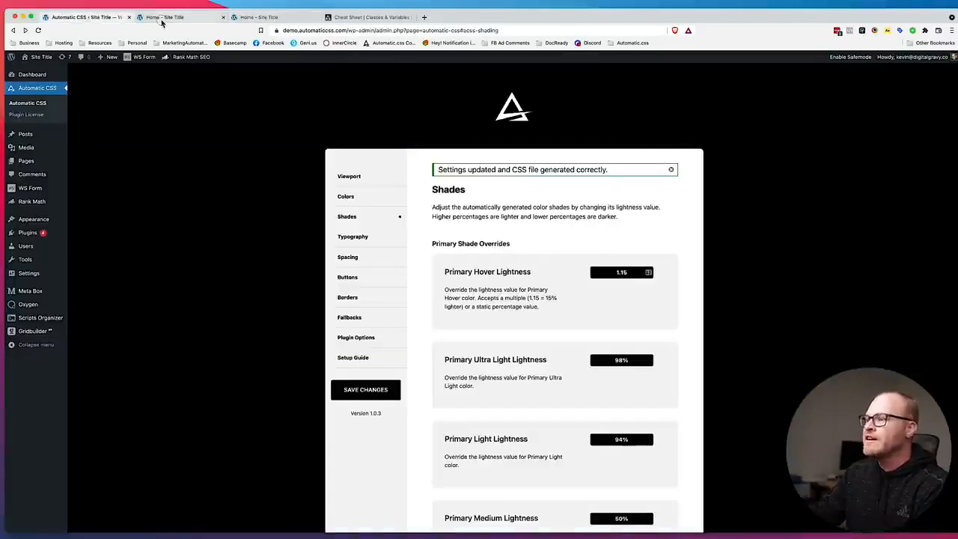
left_click(163, 17)
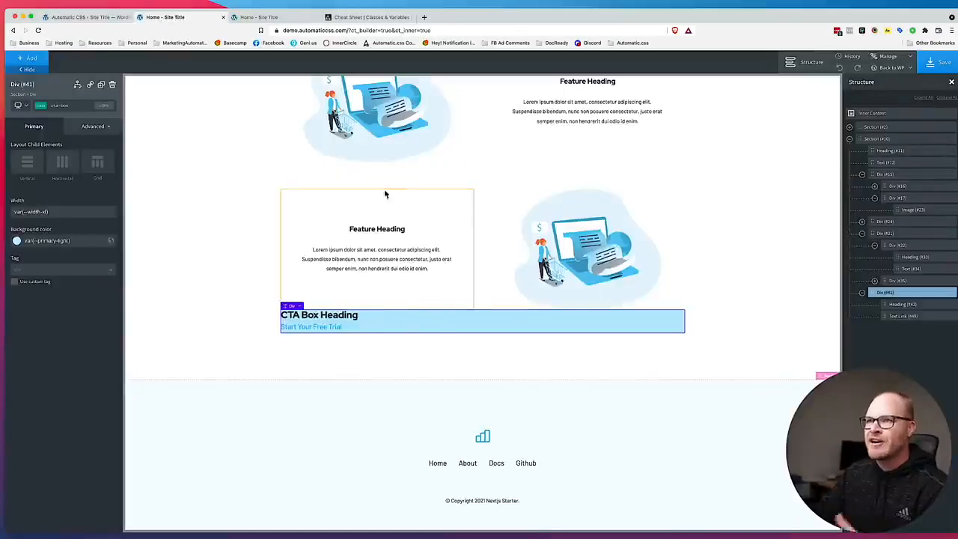
mouse_move(451, 5)
left_mouse_down()
mouse_move(820, 3)
mouse_move(446, 3)
left_mouse_up()
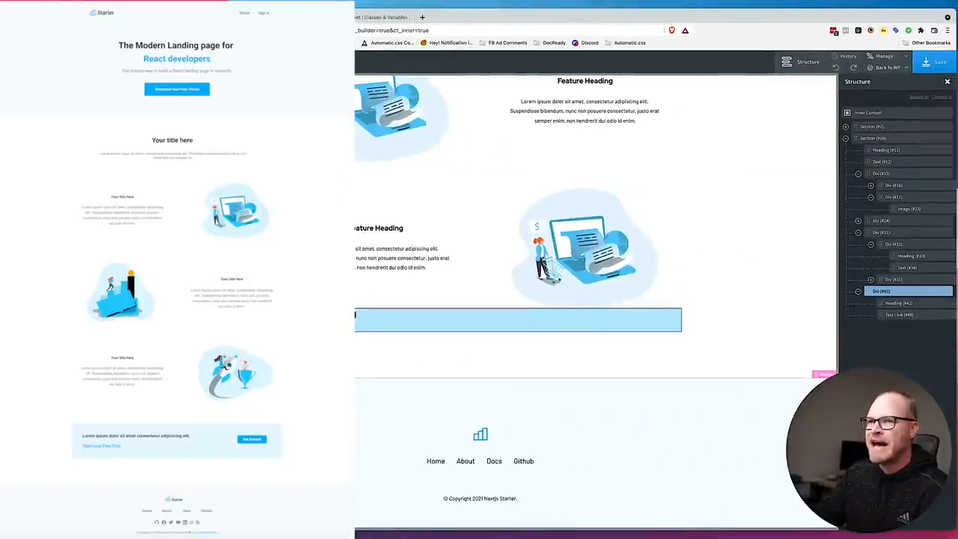
double_click(447, 4)
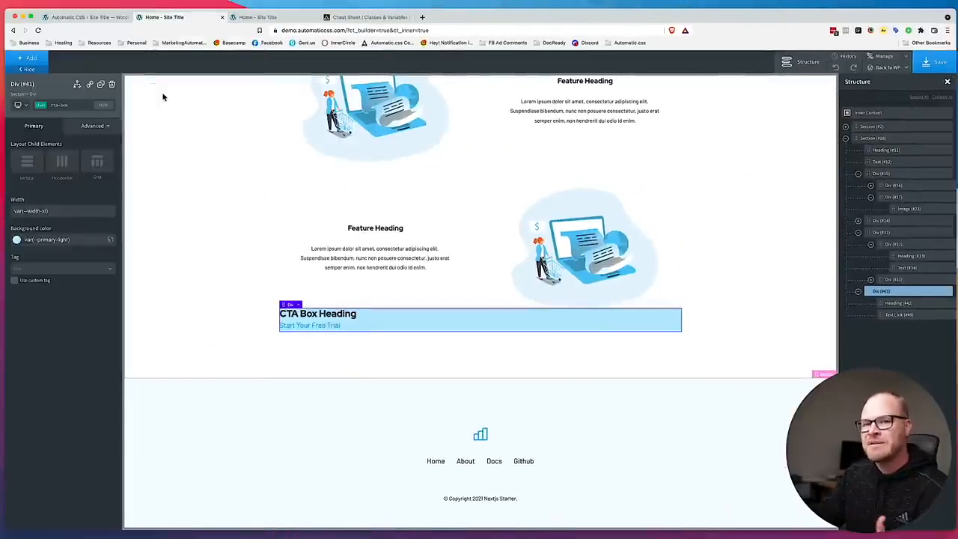
left_click(89, 125)
left_click(60, 171)
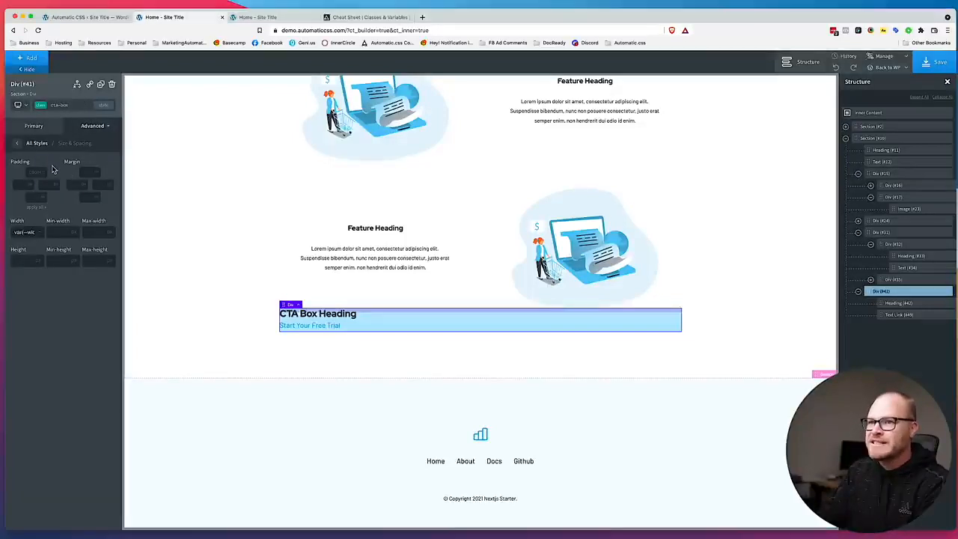
key("super+a")
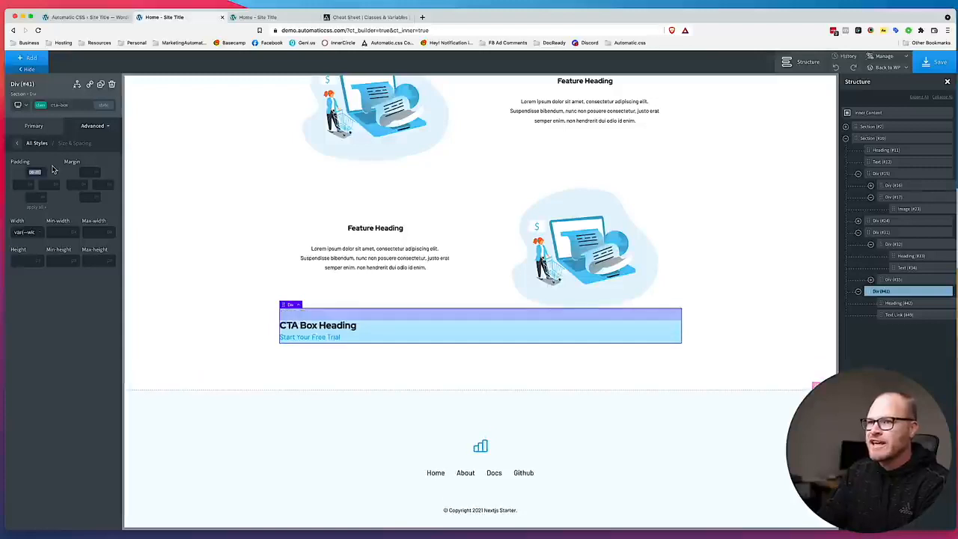
left_click(34, 208)
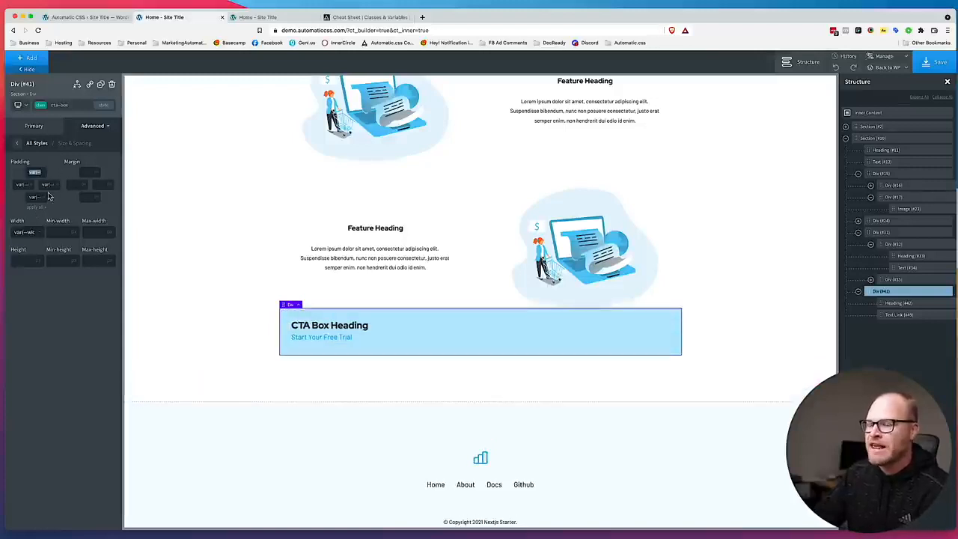
Round the corners of the cta-box class with a border radius of var(--radius-m).
mouse_move(448, 9)
left_mouse_down()
mouse_move(799, 6)
mouse_move(451, 4)
left_mouse_up()
left_click(89, 130)
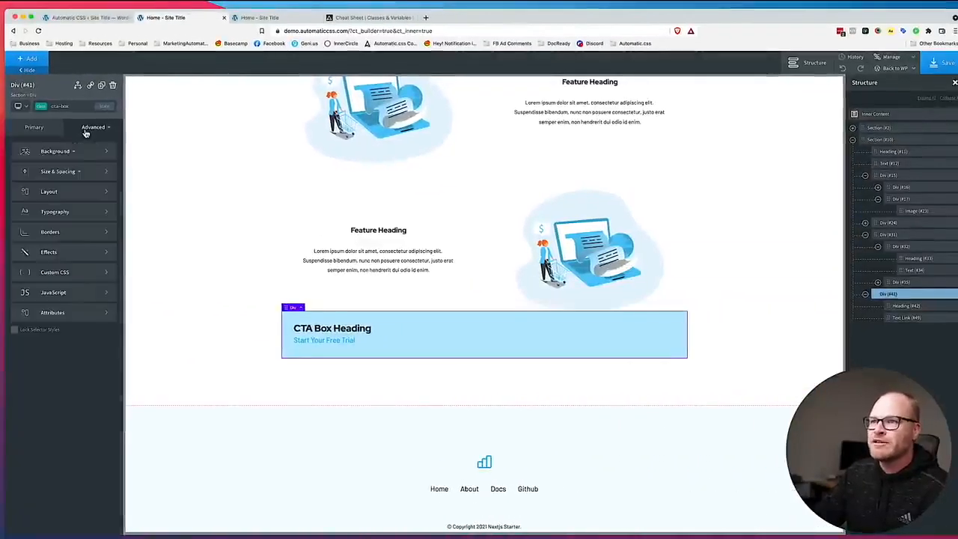
left_click(69, 233)
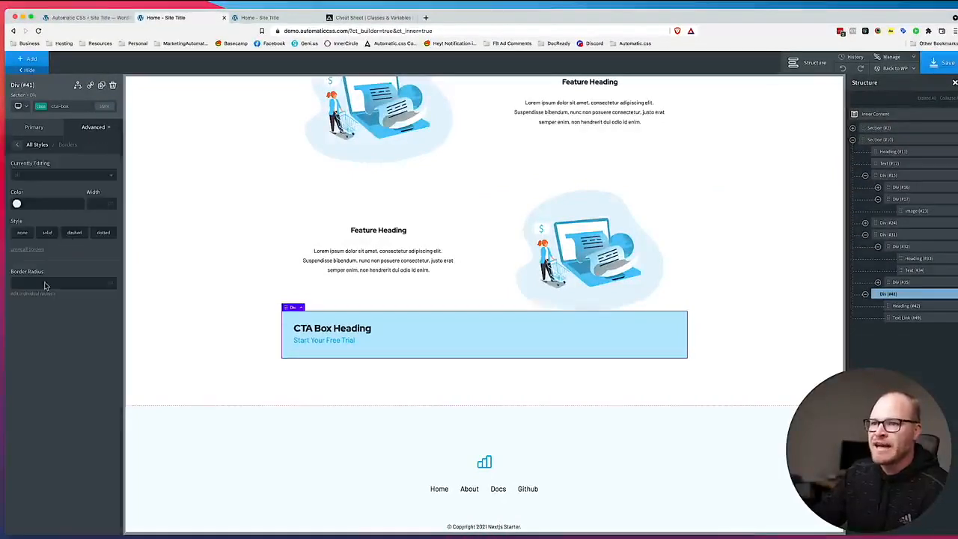
mouse_move(111, 283)
left_click(112, 304)
left_click(65, 282)
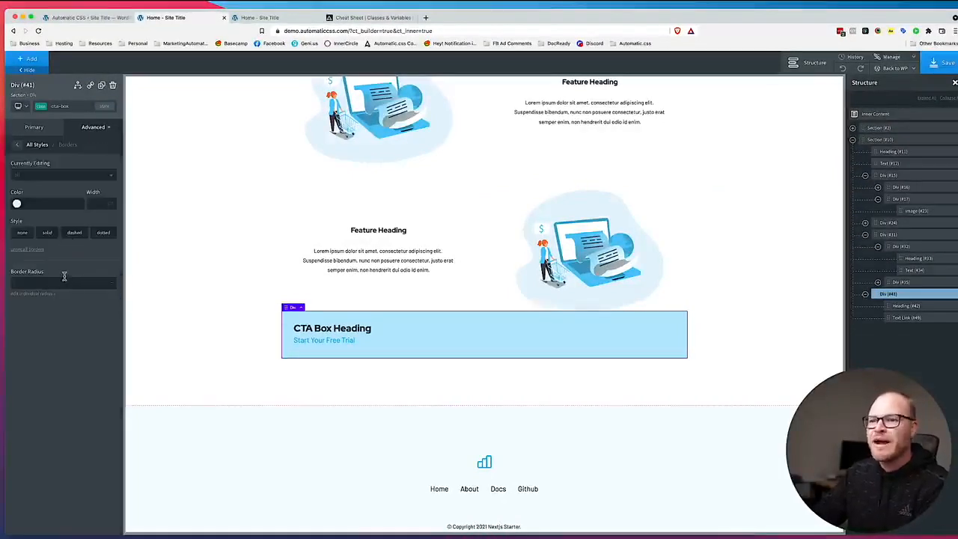
type("var(--radius-m")
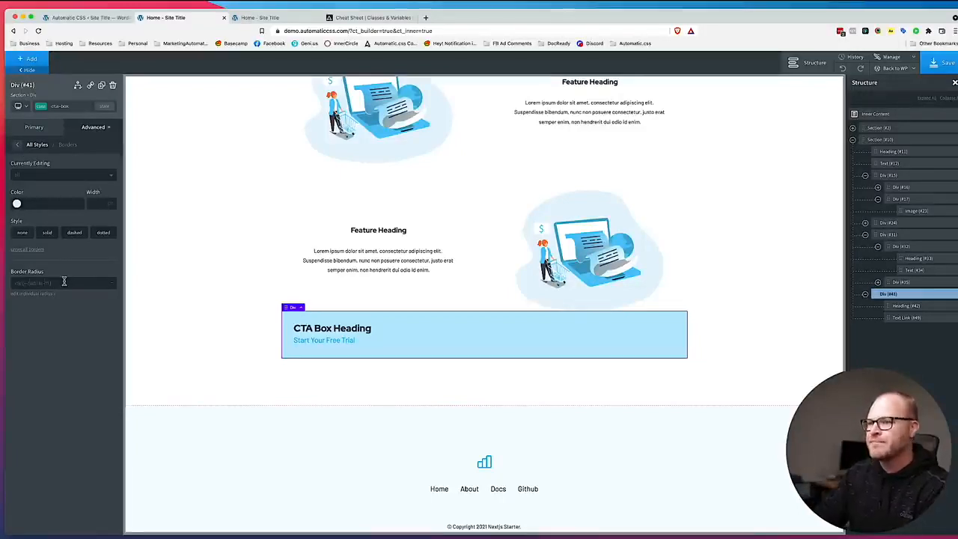
left_click(247, 364)
Compare the CTA box with the design and add the margin-bottom--s class to the CTA Box Heading.
left_click_drag(498, 8, 607, 6)
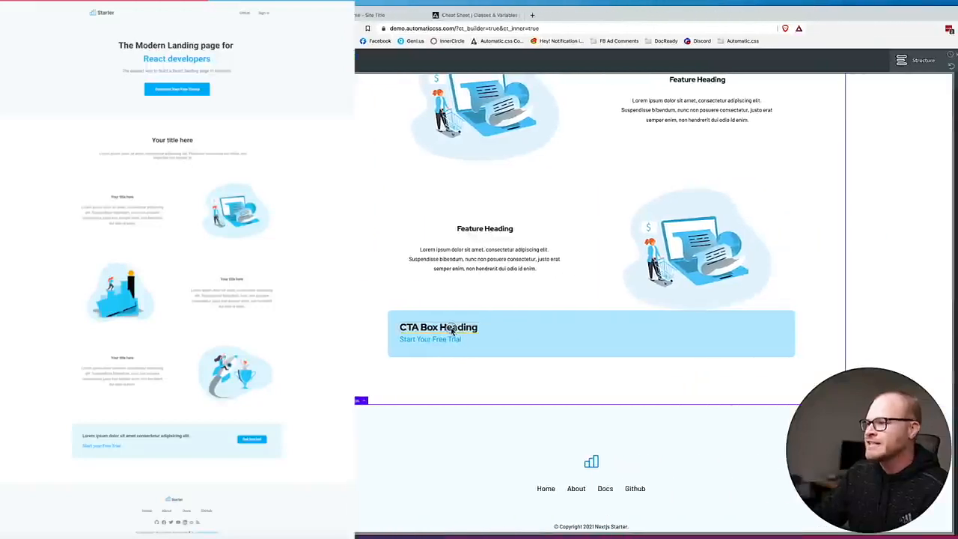
left_click(439, 329)
left_click(169, 105)
type("mar")
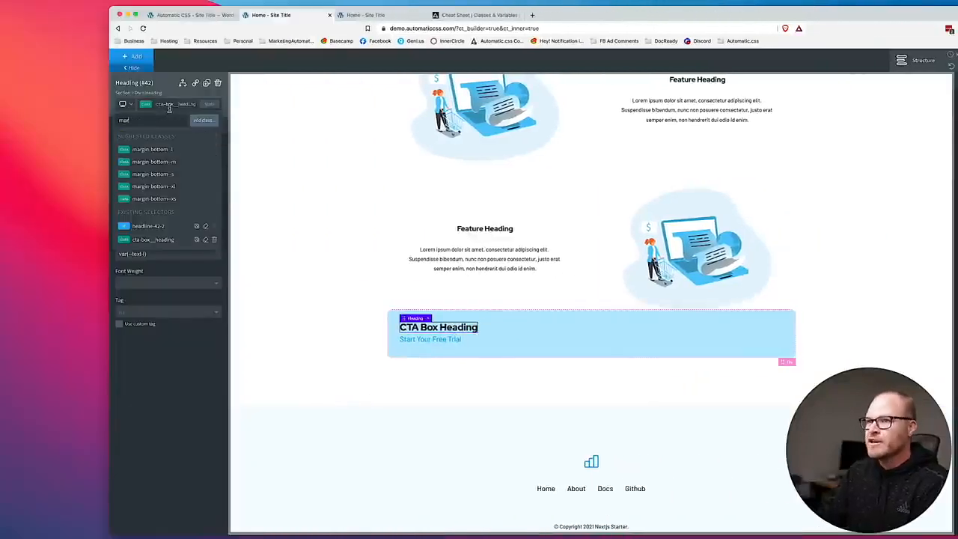
type("gin-bottom--")
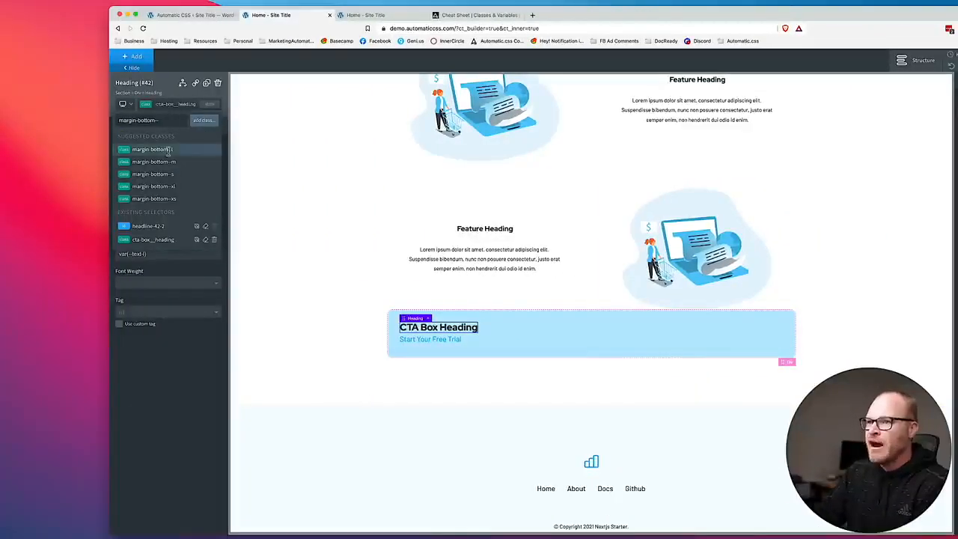
left_click(168, 178)
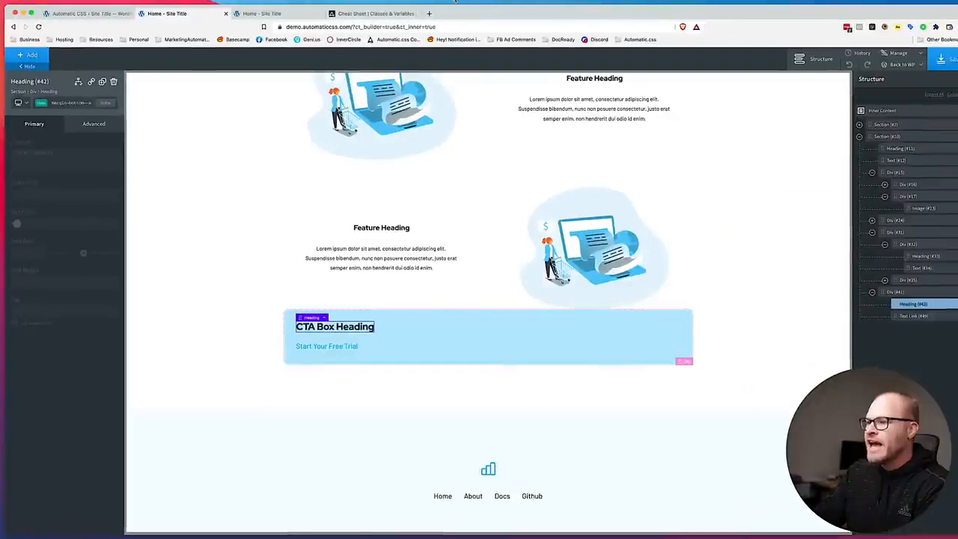
Add the grid--3-1 class to the cta-box div to lay it out in columns.
left_click(518, 336)
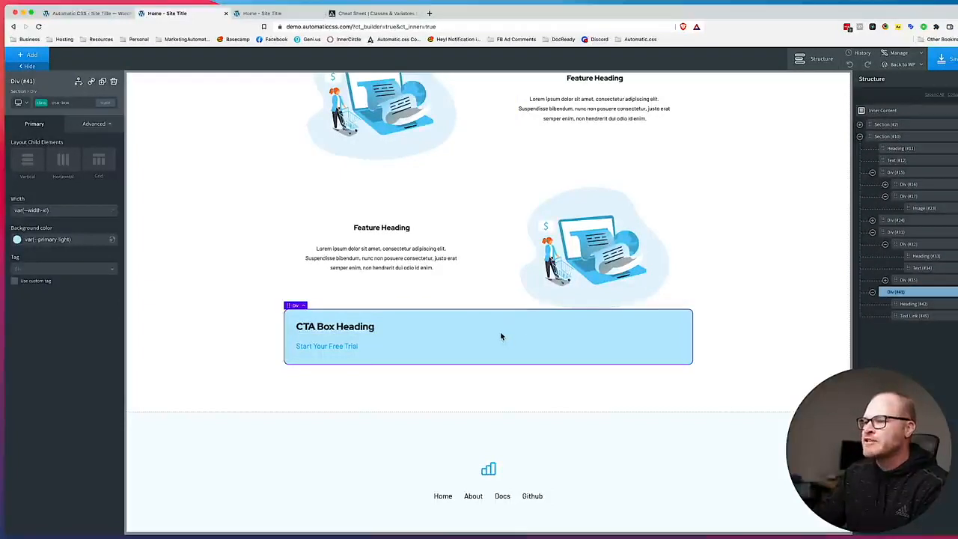
left_click(70, 103)
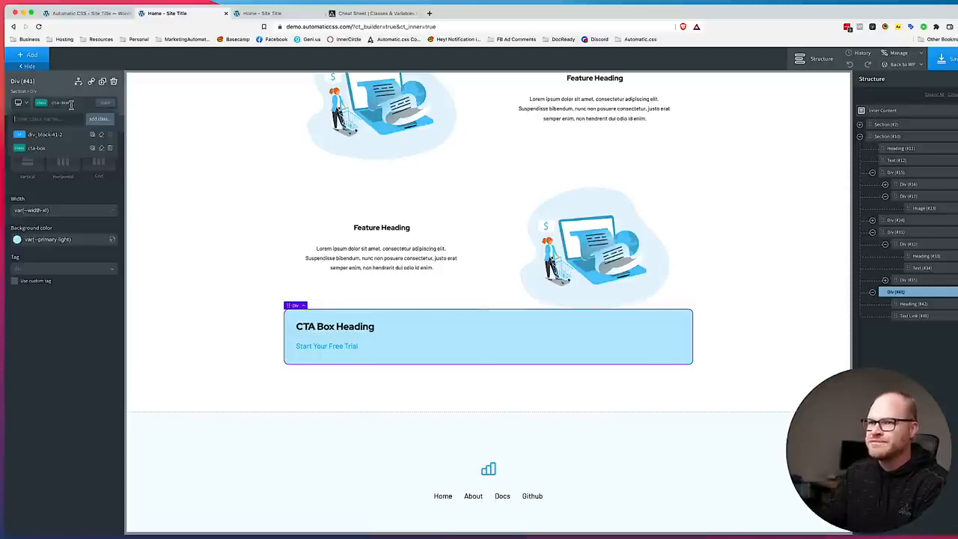
type("grid-")
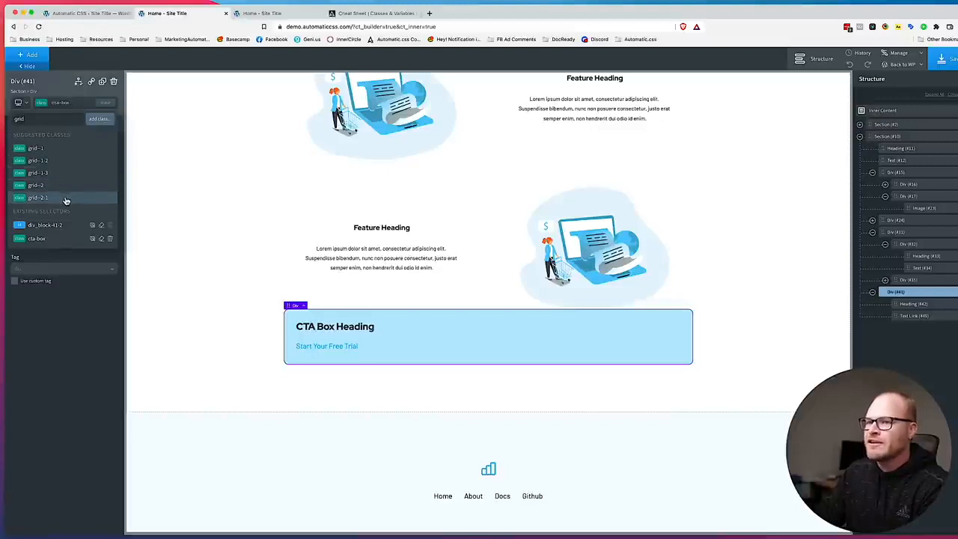
type("2-1")
left_click(57, 150)
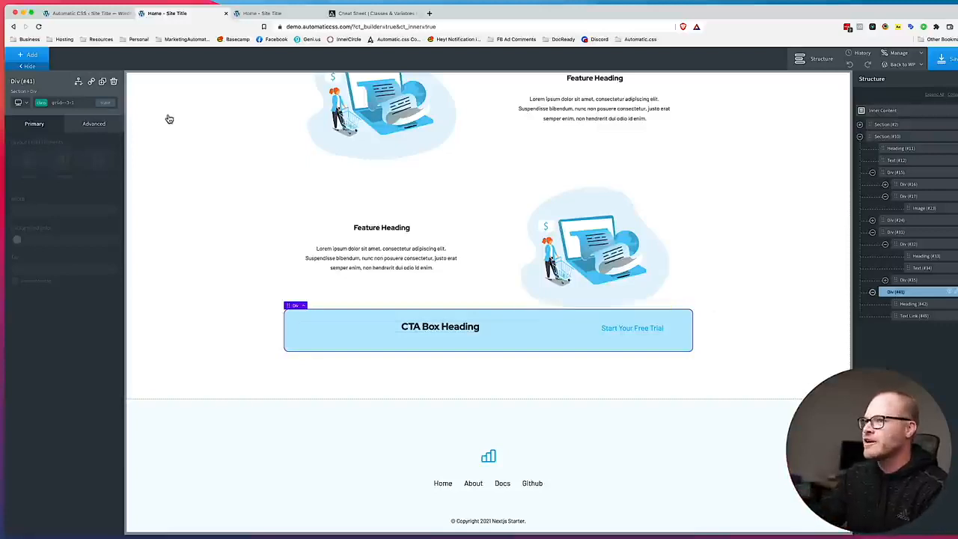
Add two divs inside the cta-box and move the heading and text link into the first one.
left_click(35, 56)
type("div")
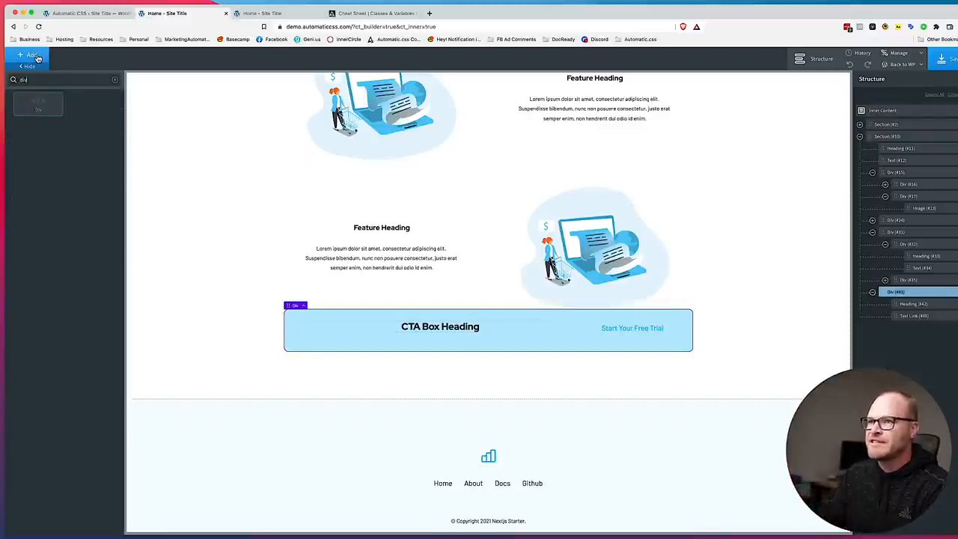
key("Return")
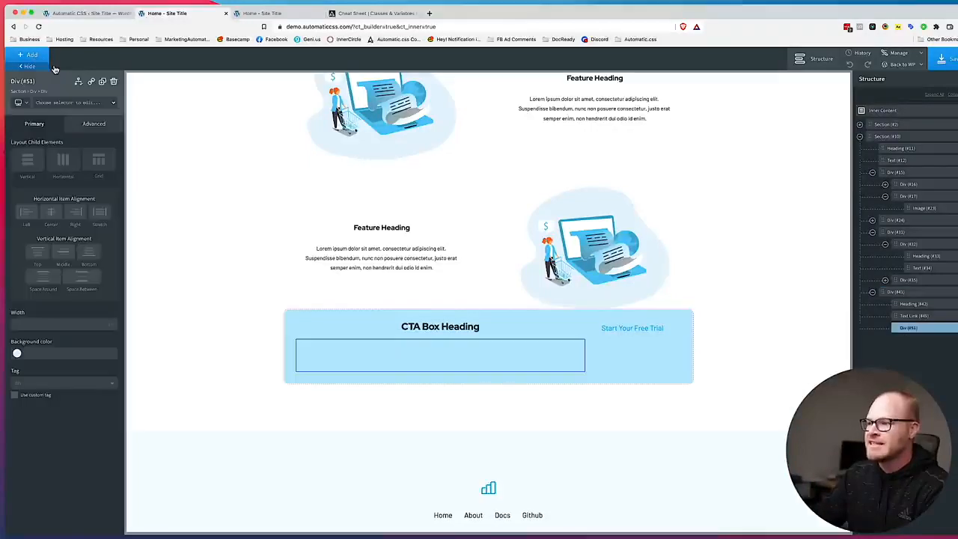
left_click(102, 81)
left_click_drag(896, 315, 917, 335)
Add a Button to the second div of the CTA box and give it the btn--primary class.
left_click(886, 316)
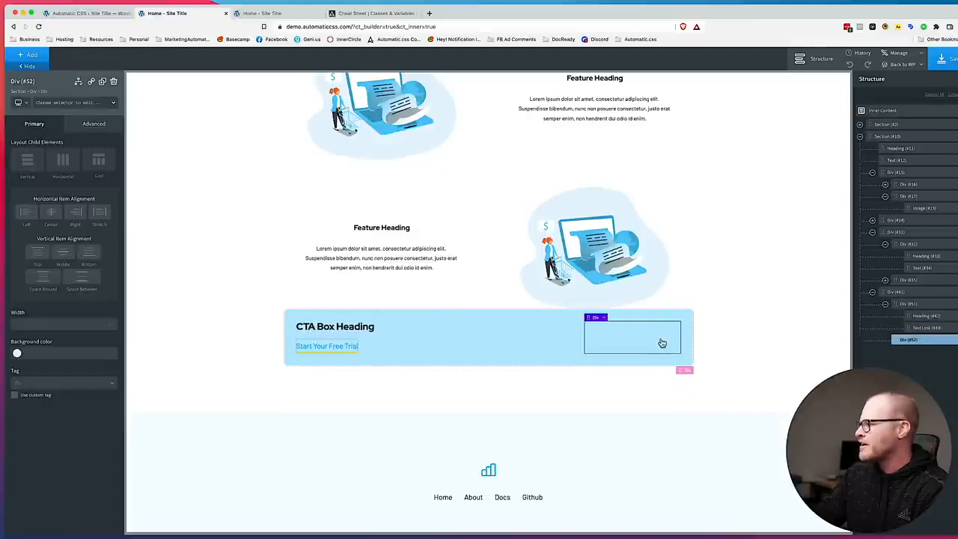
left_click(30, 59)
type("butt")
key("Return")
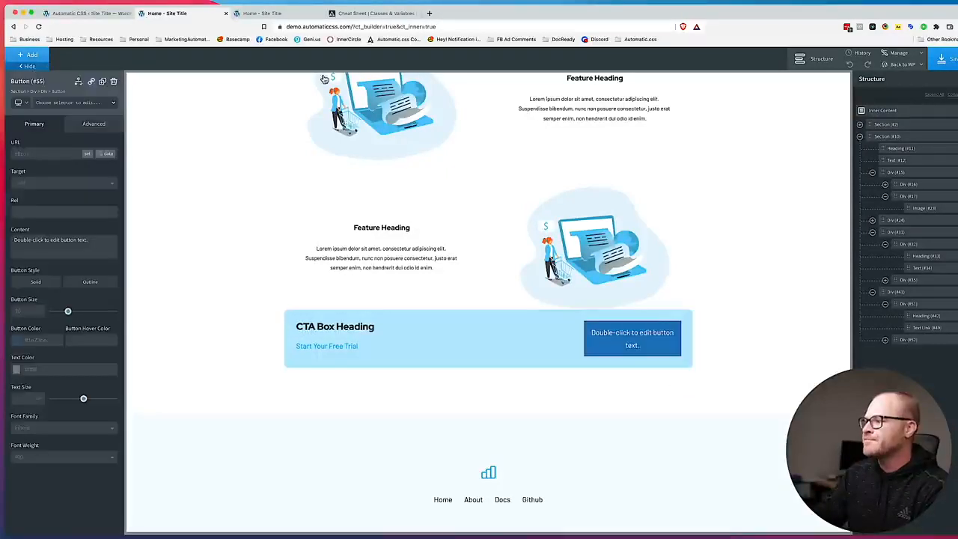
left_click(54, 108)
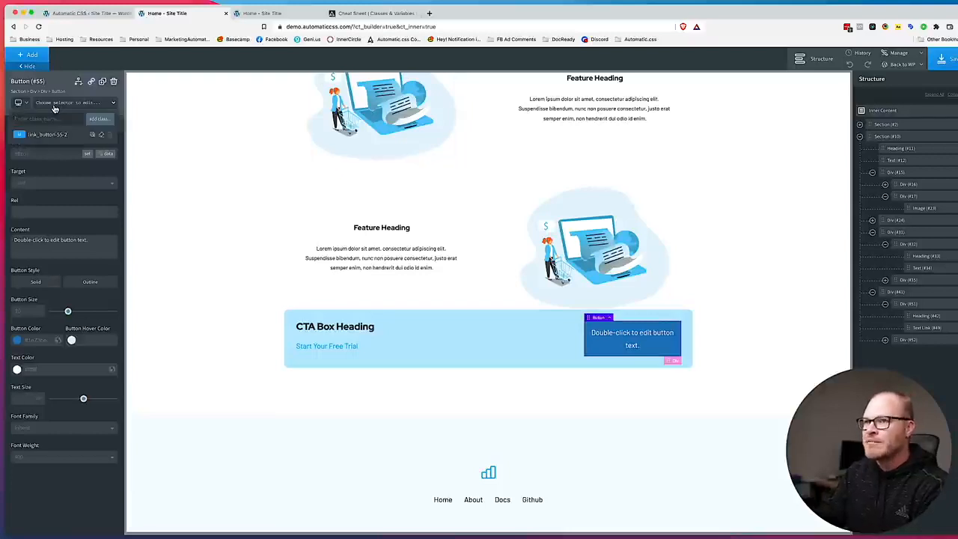
type("btn--primary")
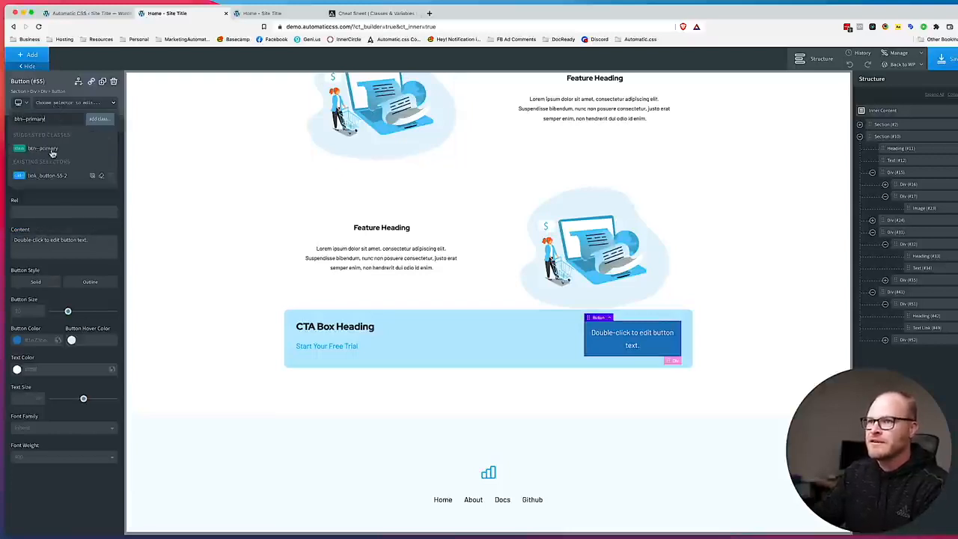
left_click(52, 150)
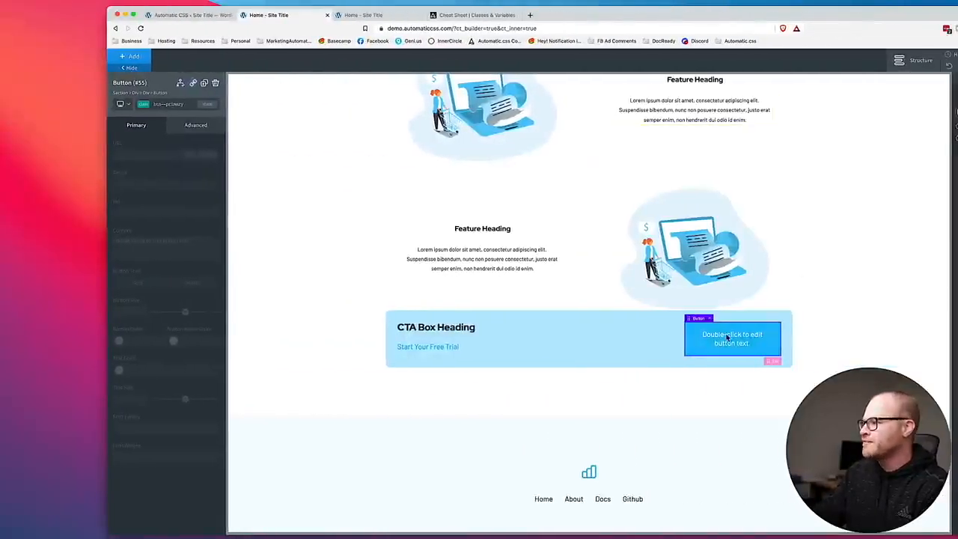
Replace the CTA box button's placeholder text with "Get Started".
double_click(727, 339)
type("Get Started")
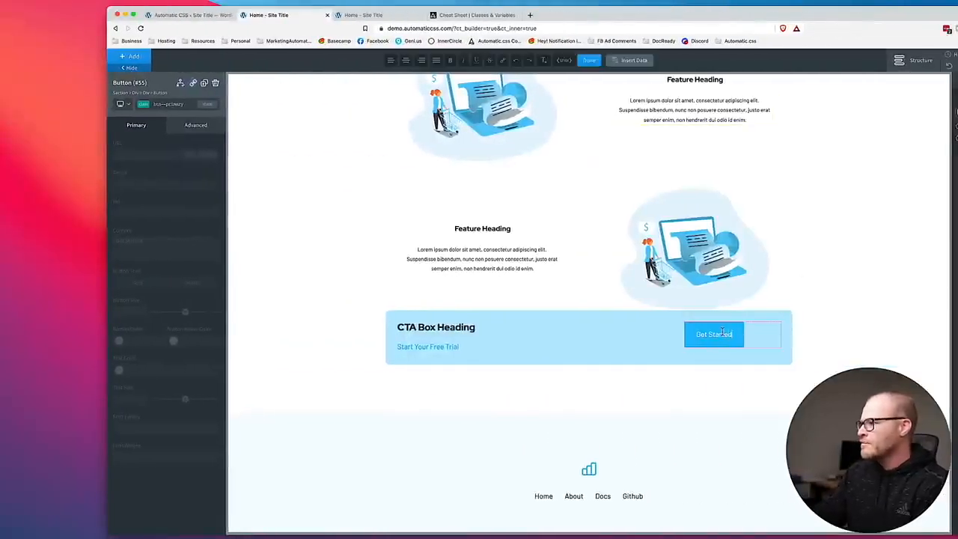
left_click(764, 339)
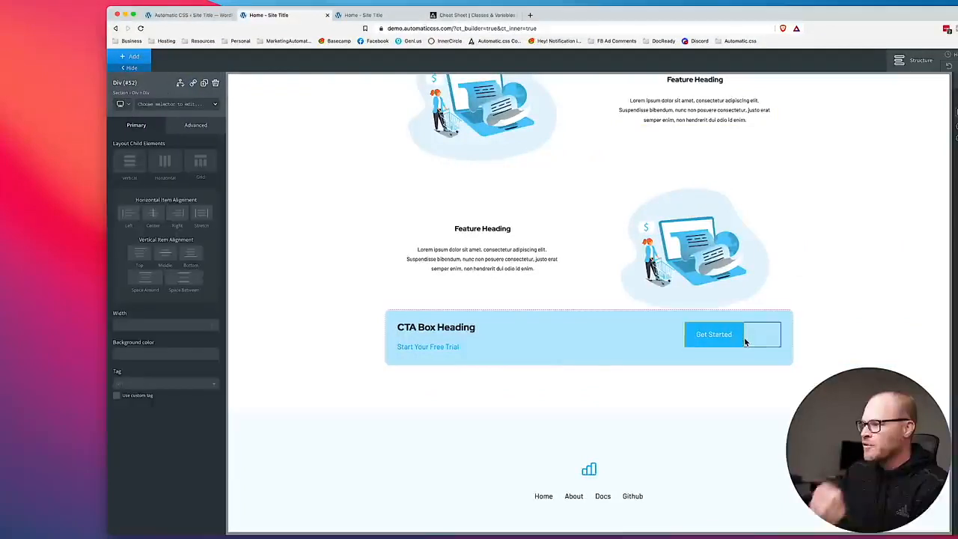
Stretch the Get Started button across its column with the width--full class and save the page.
left_click(737, 338)
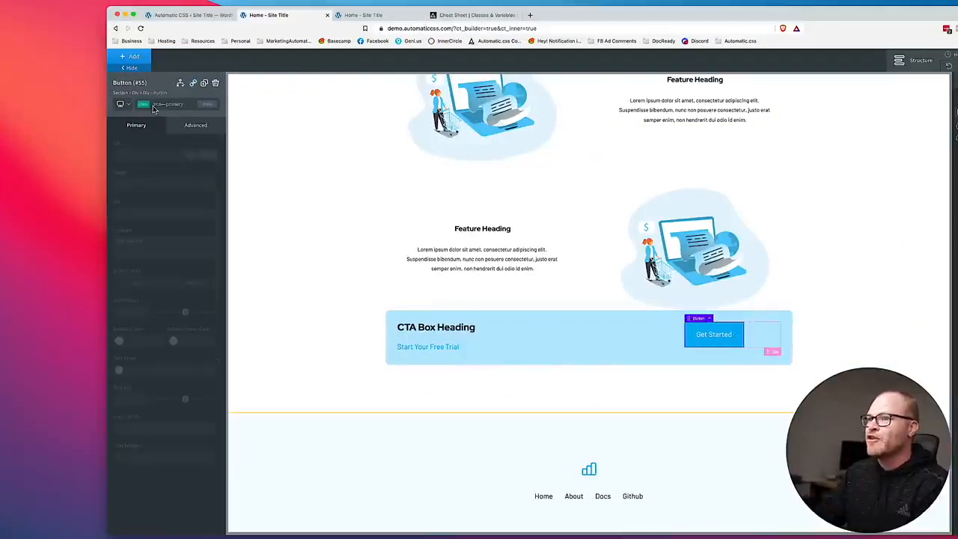
left_click(173, 107)
type("width")
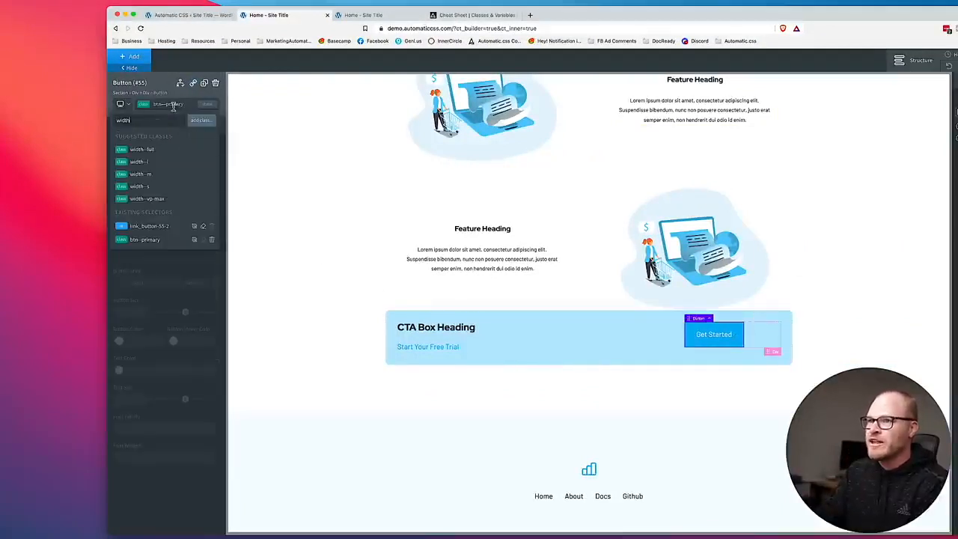
type("--")
left_click(142, 149)
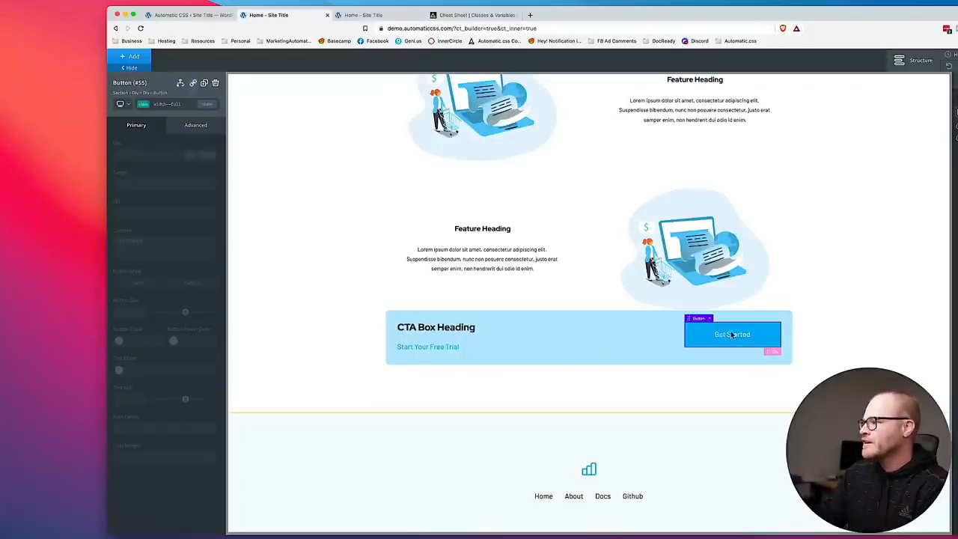
left_click(909, 60)
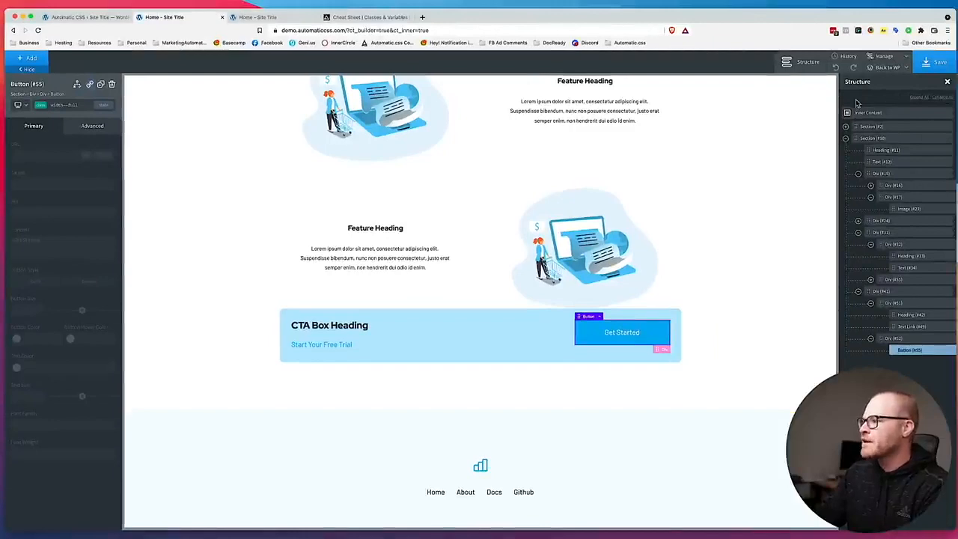
left_click(936, 61)
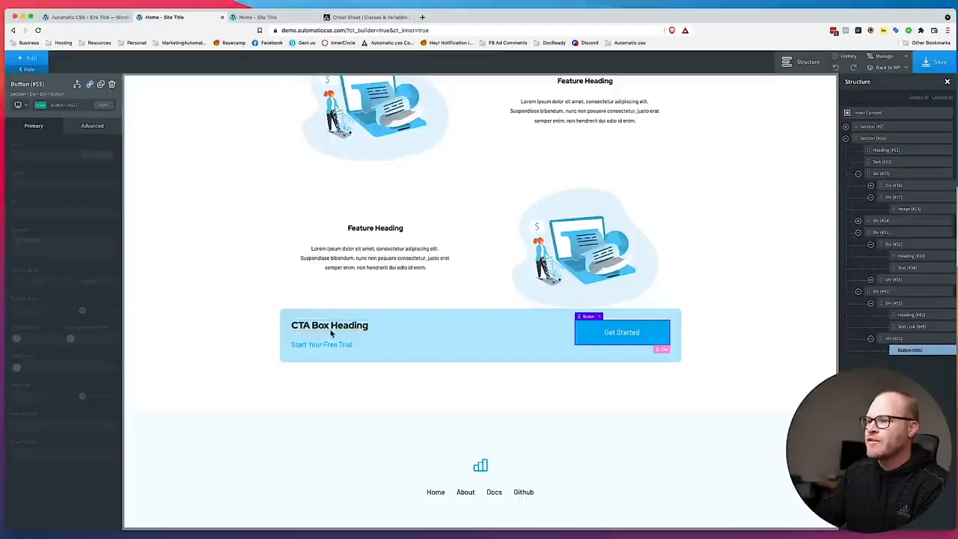
Switch the CTA box heading to the margin-bottom--xs class and save the page.
left_click(333, 329)
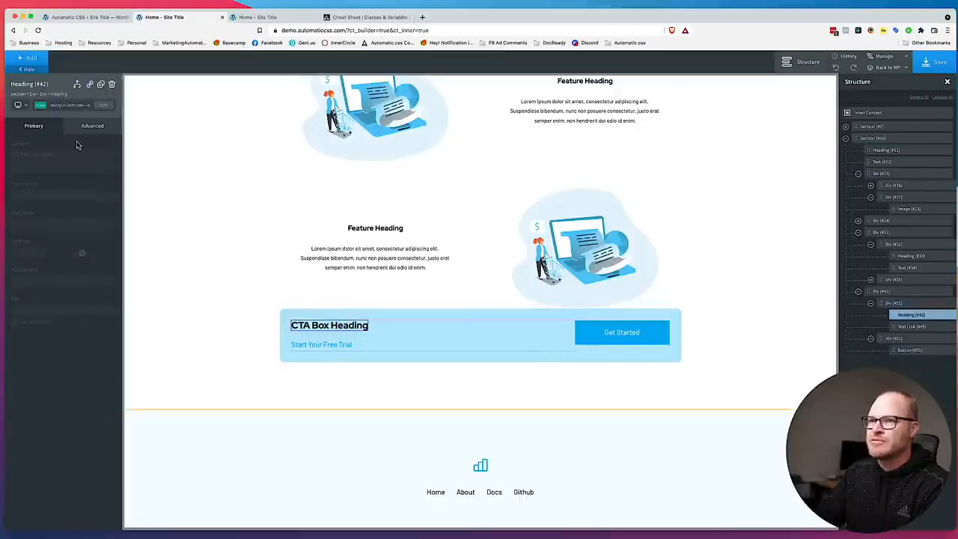
left_click(74, 106)
type("bottom--xs")
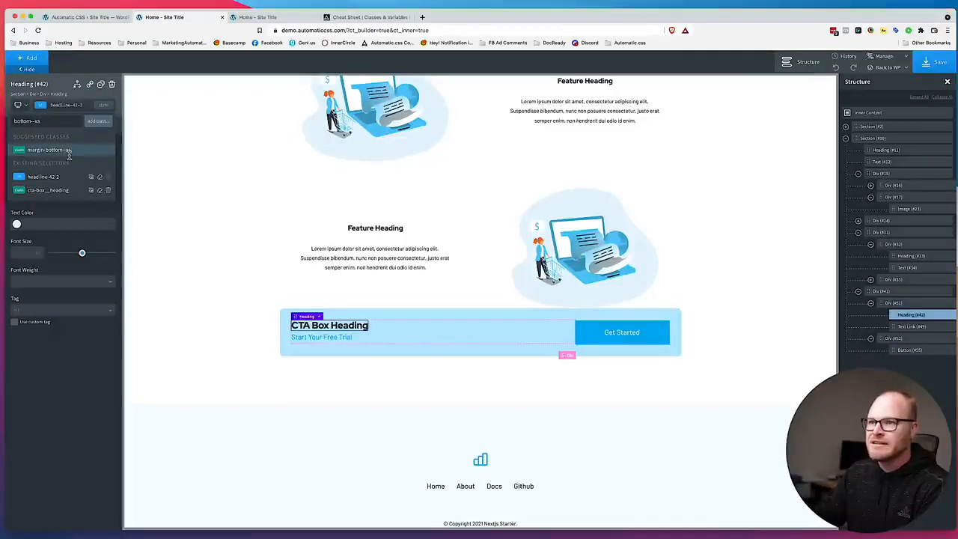
left_click(69, 150)
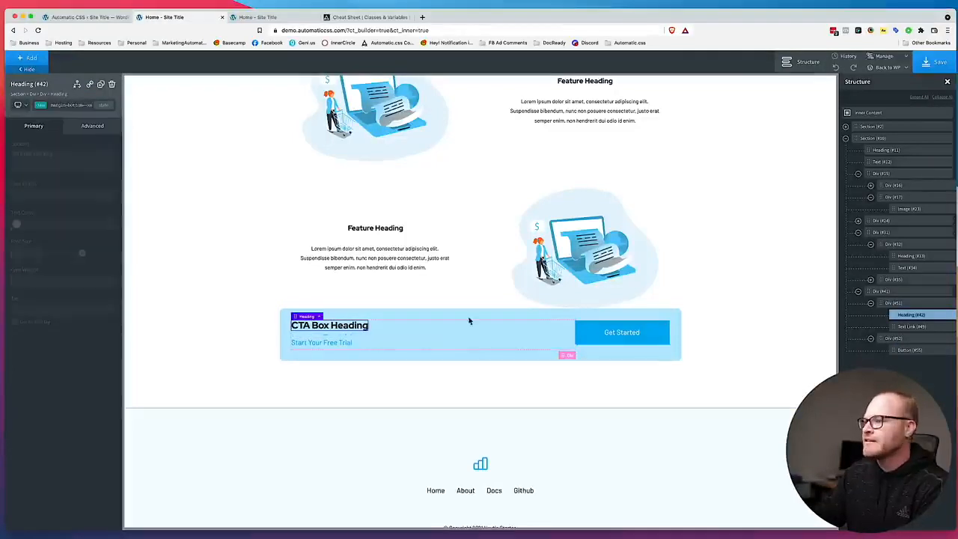
left_click(781, 340)
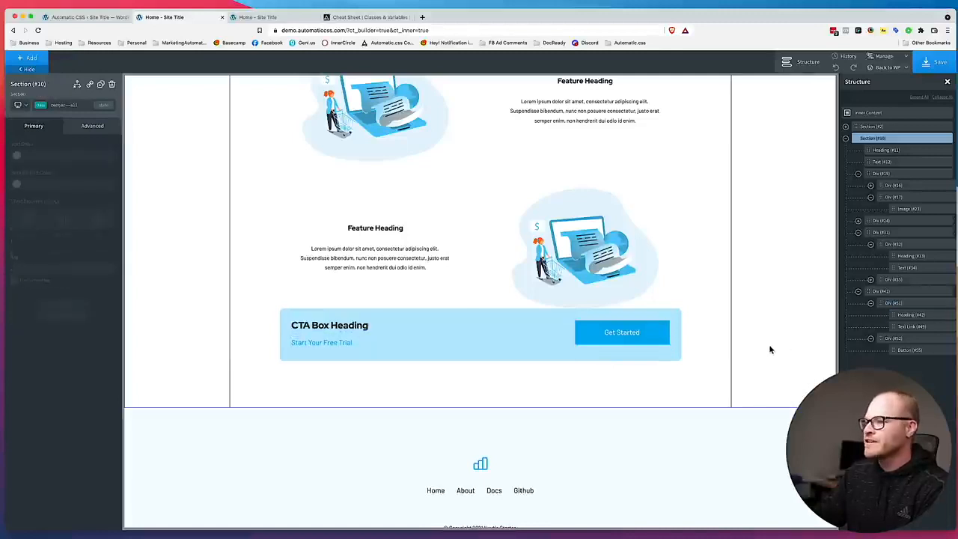
left_click(928, 63)
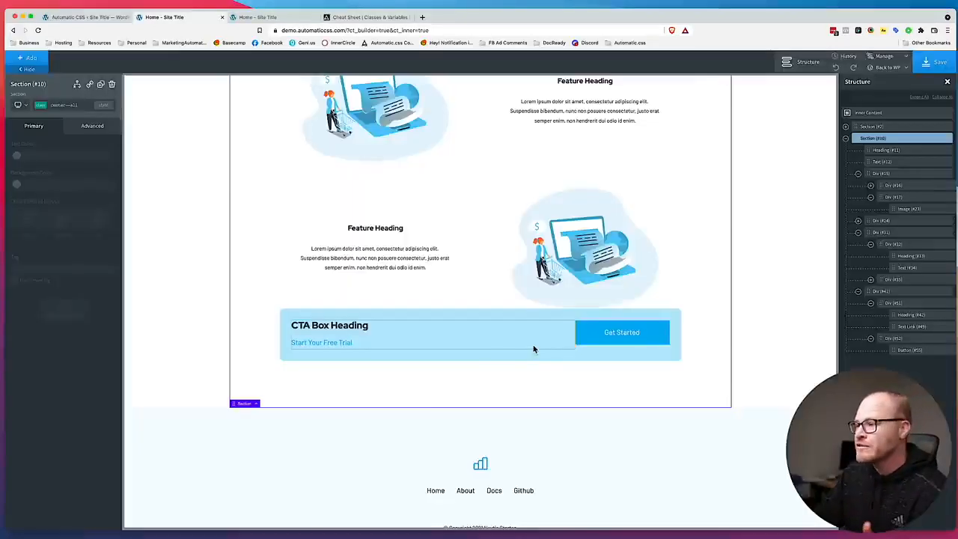
Add the grid--l-1 class to the CTA box div and preview it at less than 992px before returning to all devices.
left_click(537, 343)
left_click(588, 351)
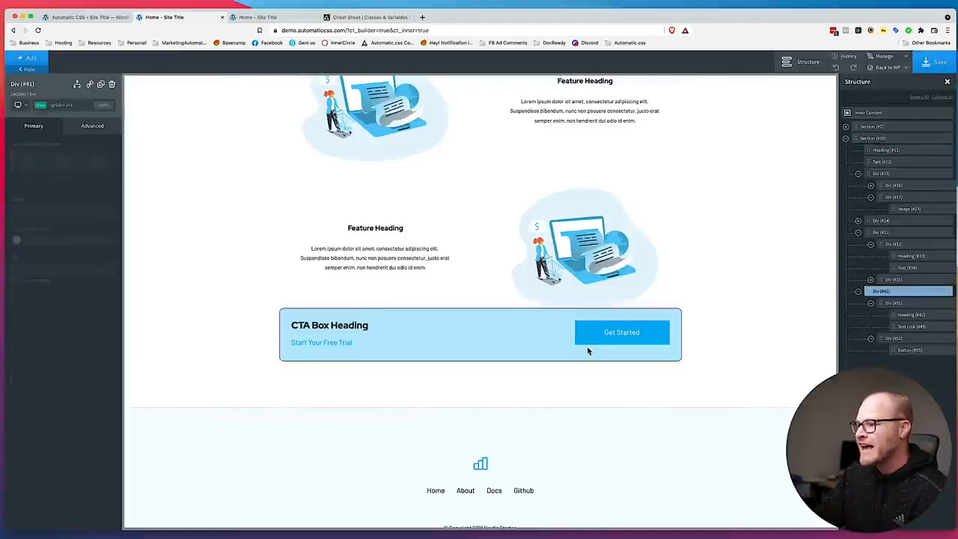
left_click(385, 337)
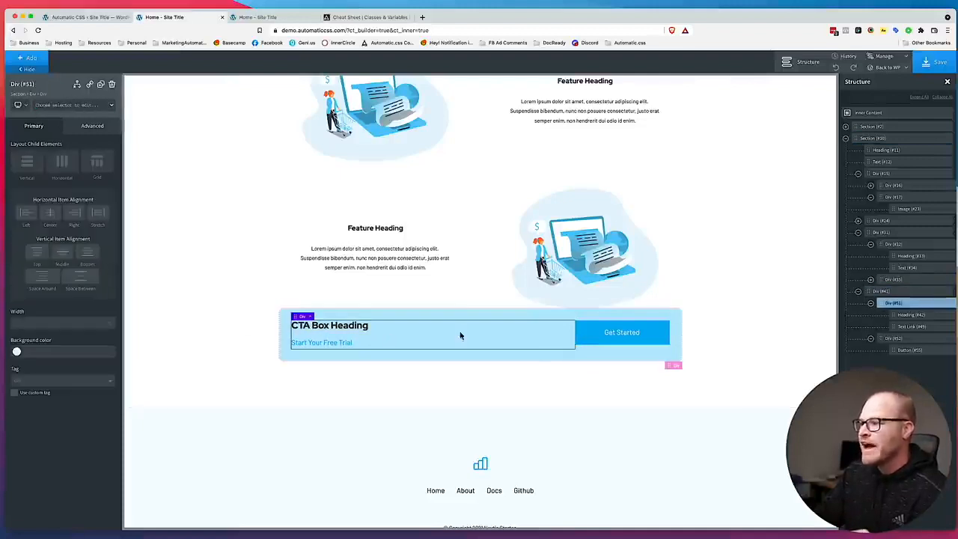
left_click(895, 292)
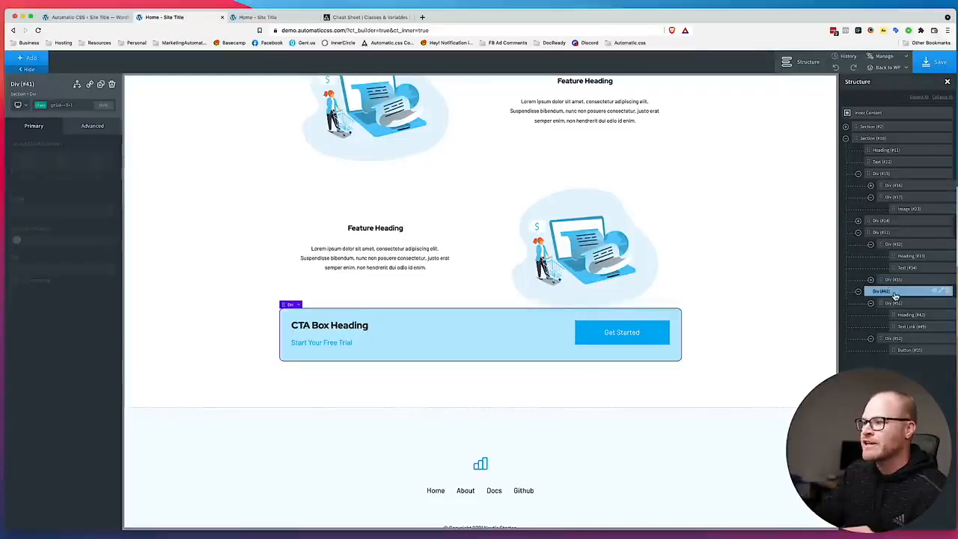
left_click(81, 105)
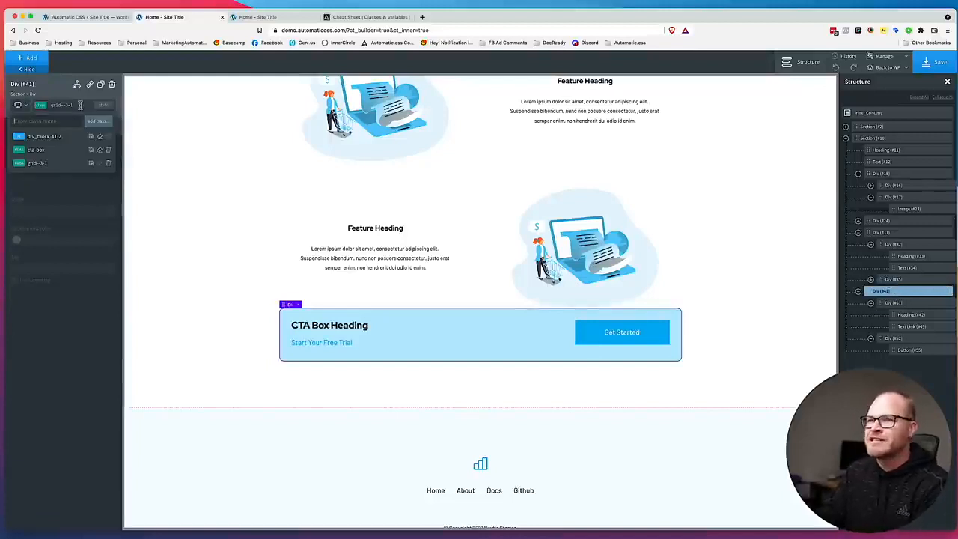
type("grid--1-1")
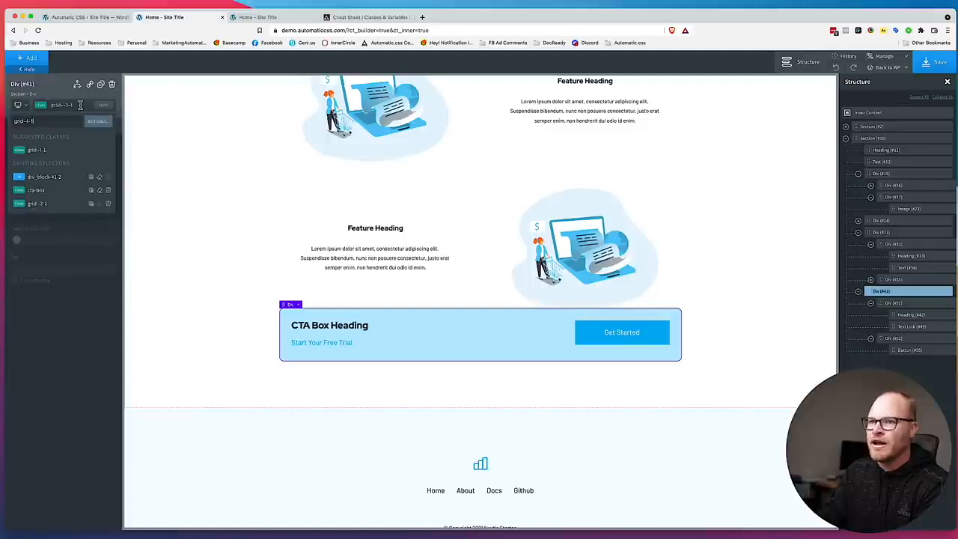
left_click(62, 148)
left_click(21, 106)
left_click(36, 140)
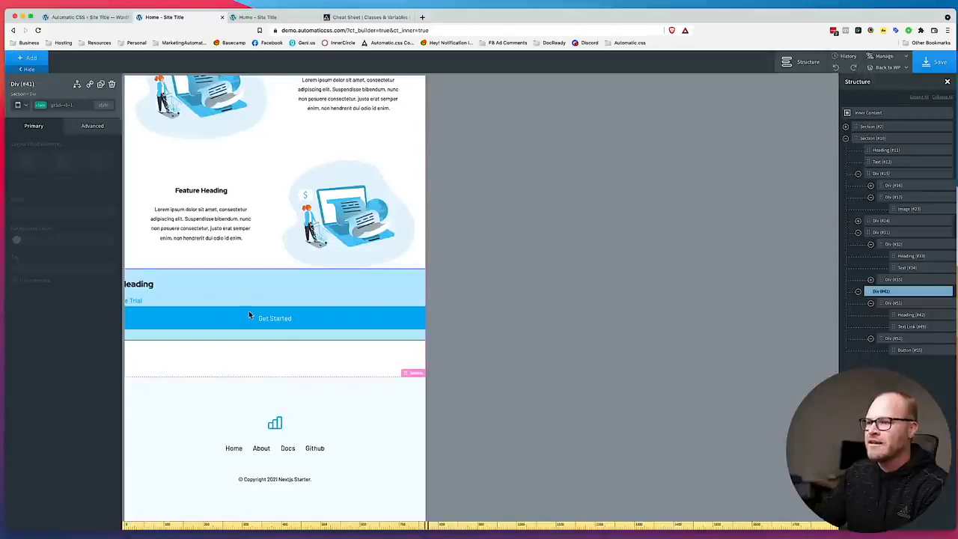
left_click(20, 106)
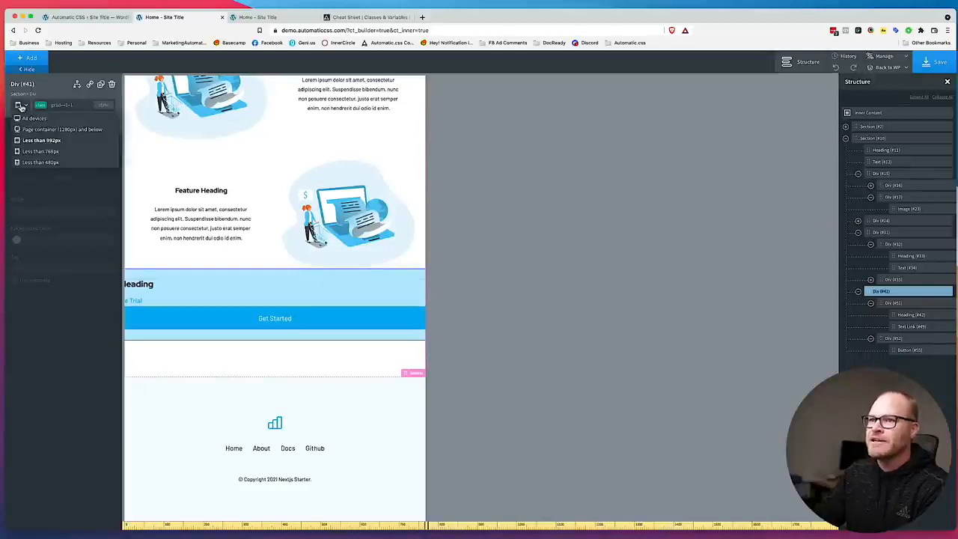
left_click(22, 120)
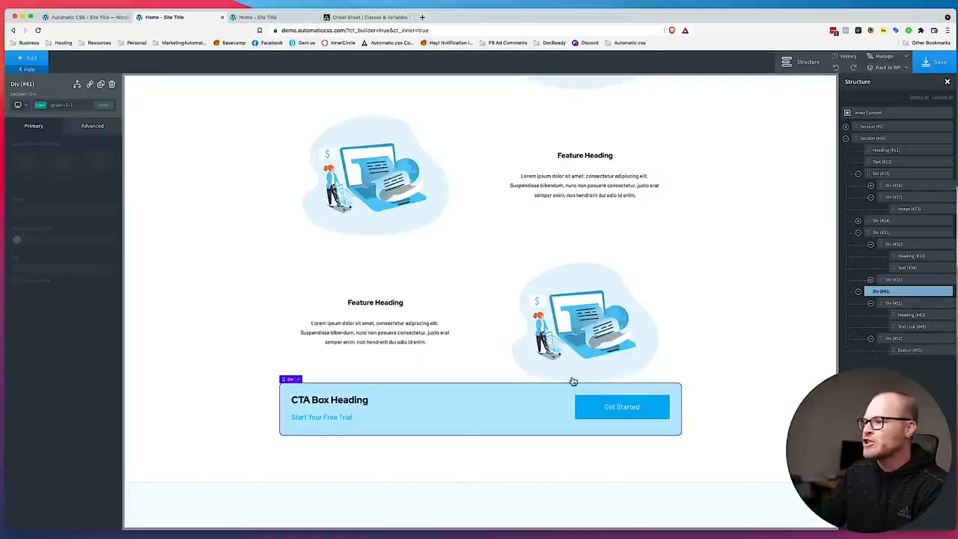
Move var(--width-xl) from width to max-width on the cta-box class and save the page.
left_click(79, 106)
left_click(77, 107)
left_click(95, 122)
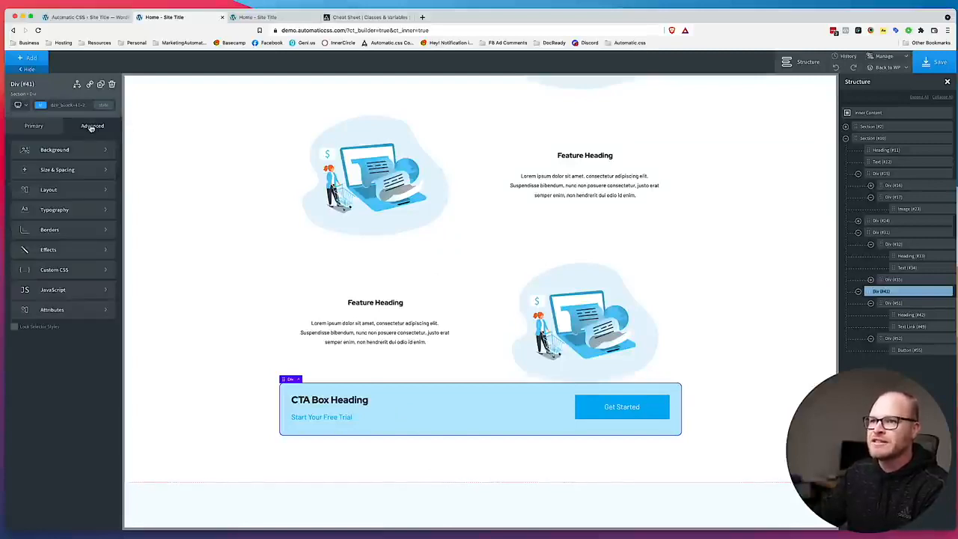
left_click(72, 105)
left_click(58, 152)
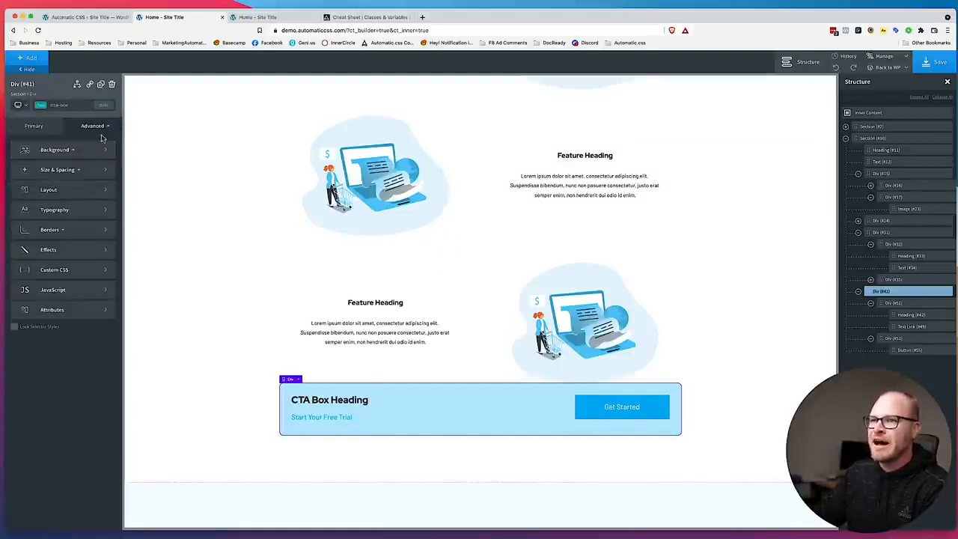
left_click(68, 170)
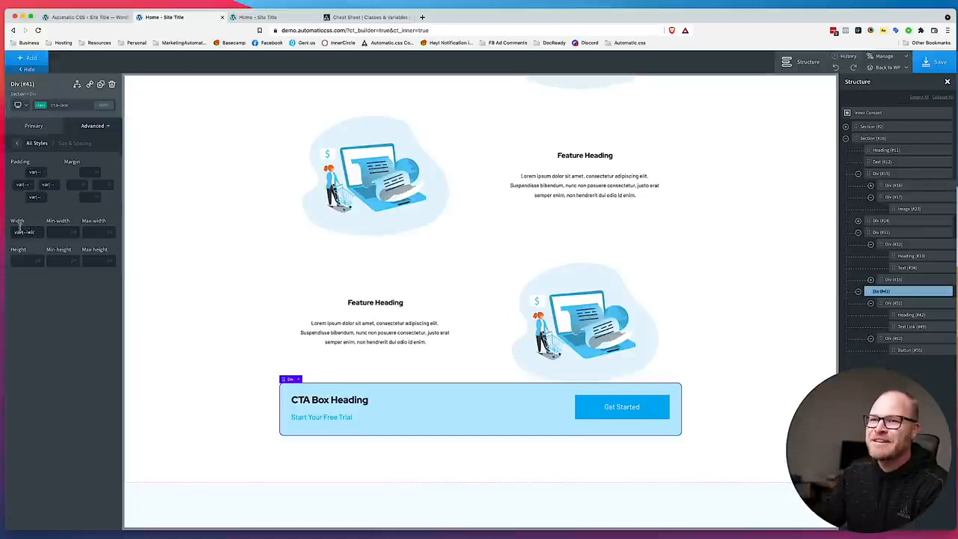
left_click_drag(23, 232, 46, 235)
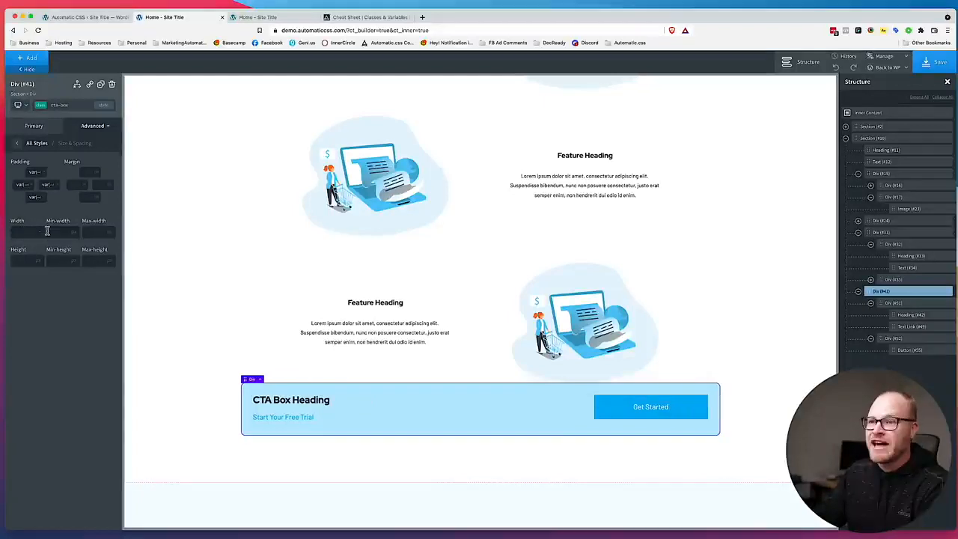
left_click(102, 236)
type("var(--width-xl)")
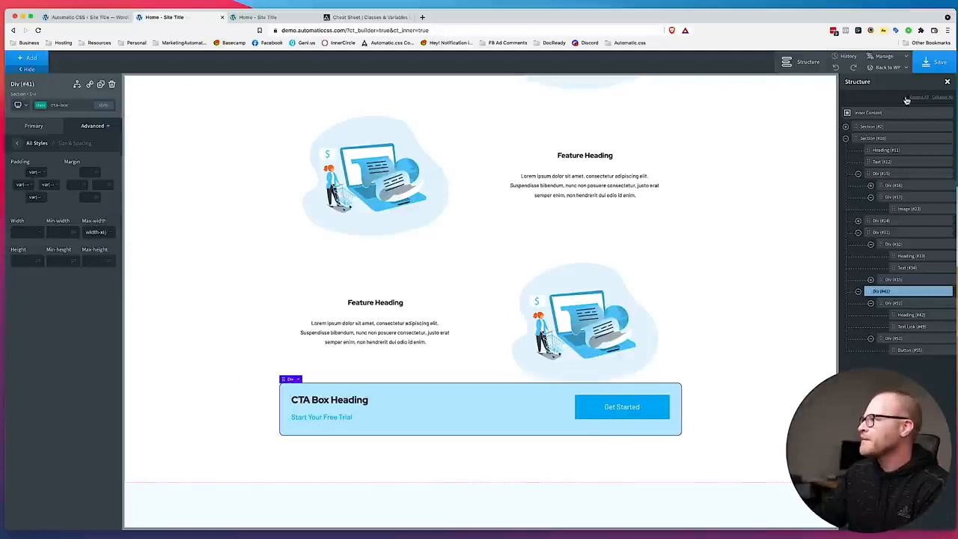
left_click(928, 66)
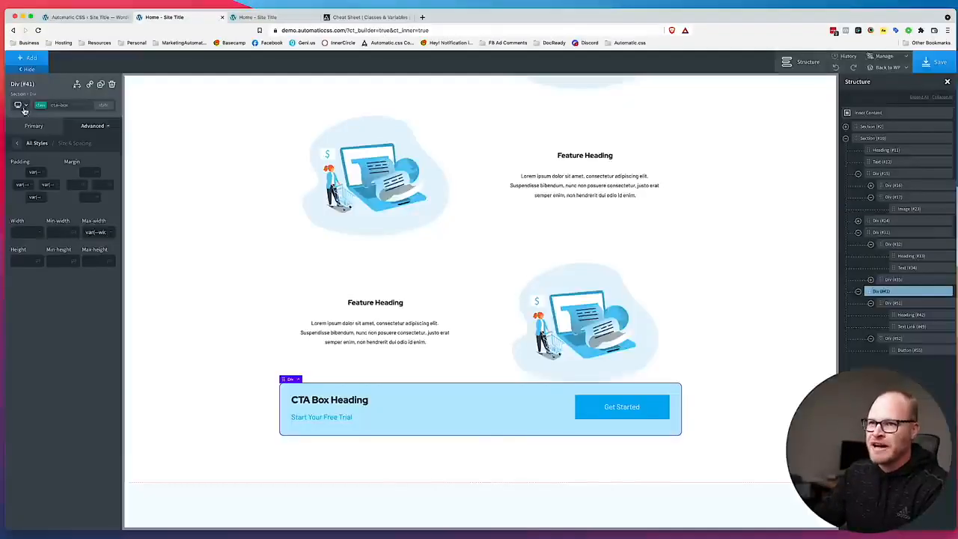
Preview the CTA box at less than 480px and return to the all-devices view.
left_click(24, 109)
left_click(35, 165)
scroll(196, 253, "down", 1)
scroll(215, 479, "down", 1)
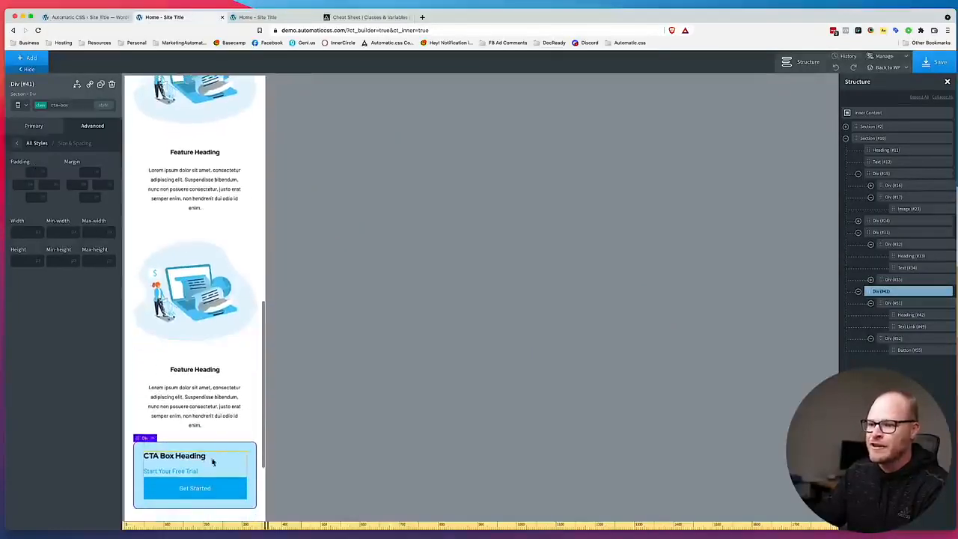
left_click(21, 106)
left_click(30, 118)
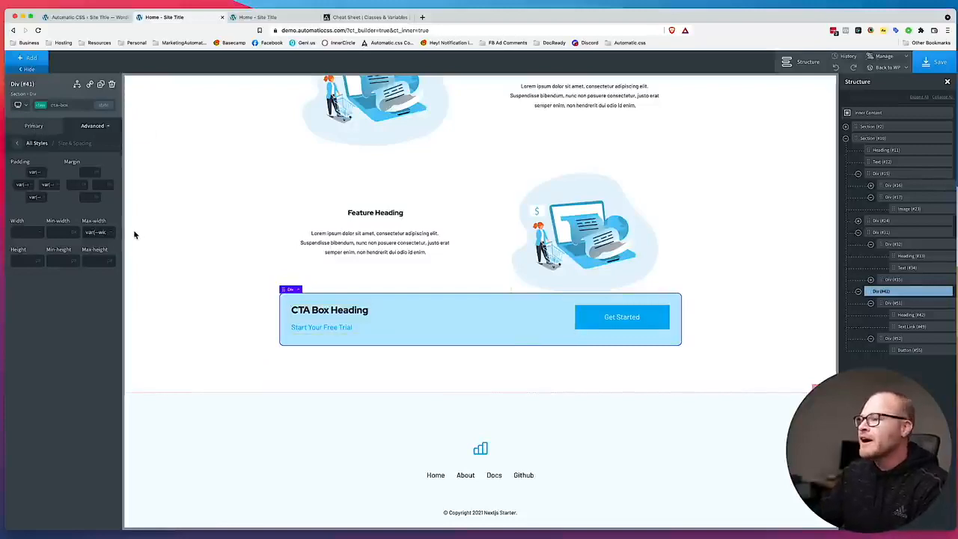
Give the cta-box class a top margin of var(--space-xl), checking it against the first feature row's margin class.
left_click(89, 172)
type("var(--")
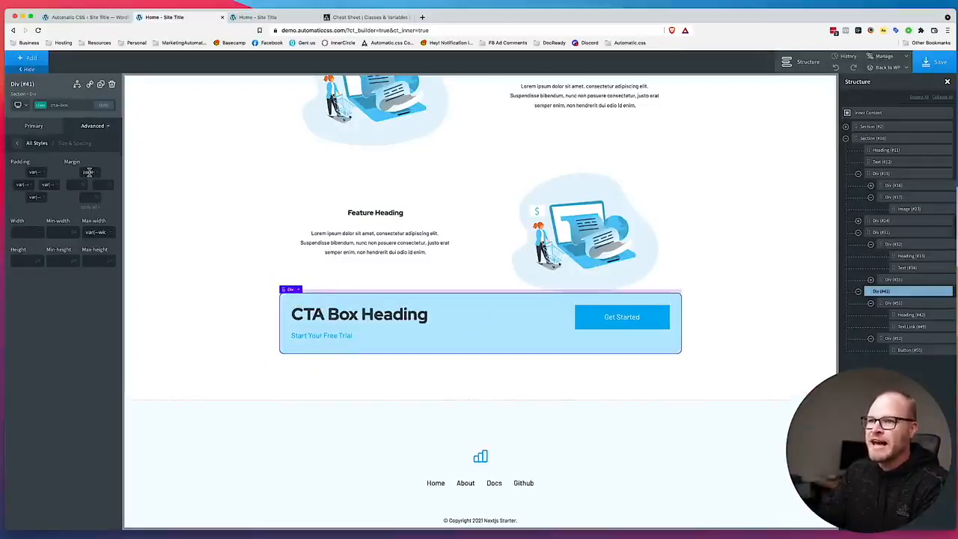
type("space-l)")
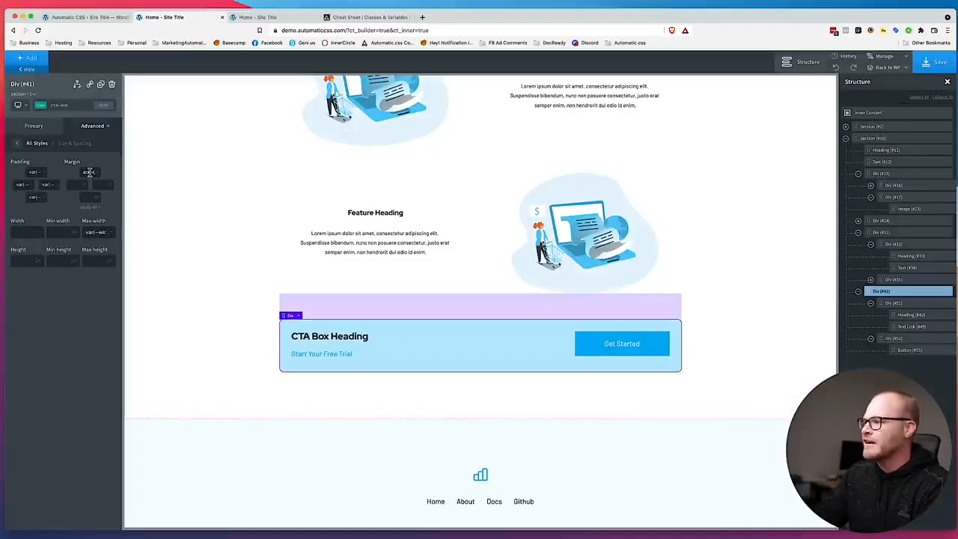
scroll(282, 222, "up", 8)
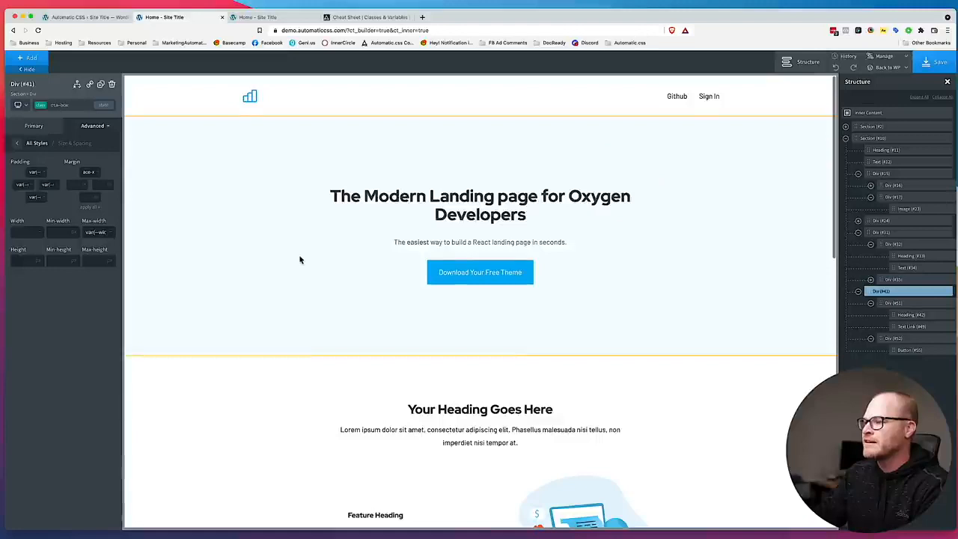
scroll(384, 300, "down", 2)
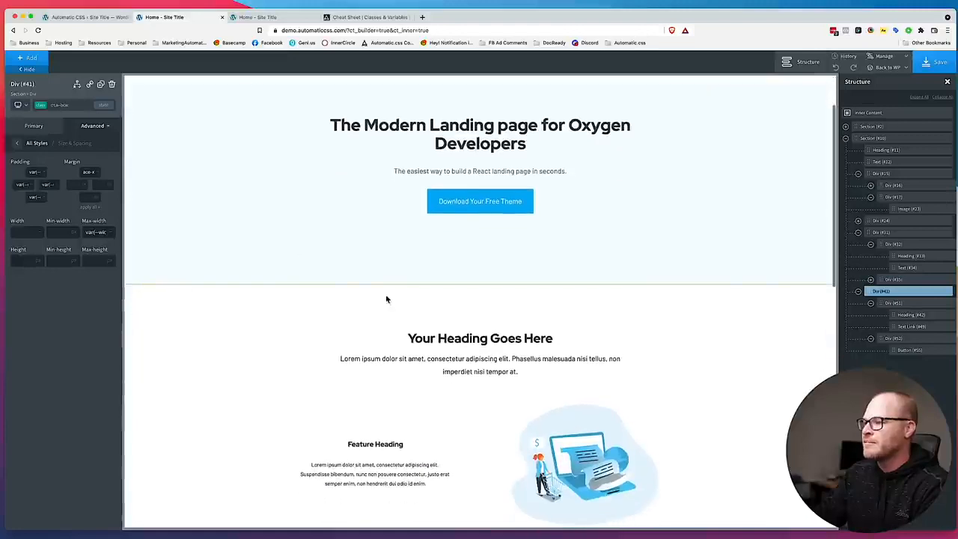
left_click(483, 425)
left_click(79, 106)
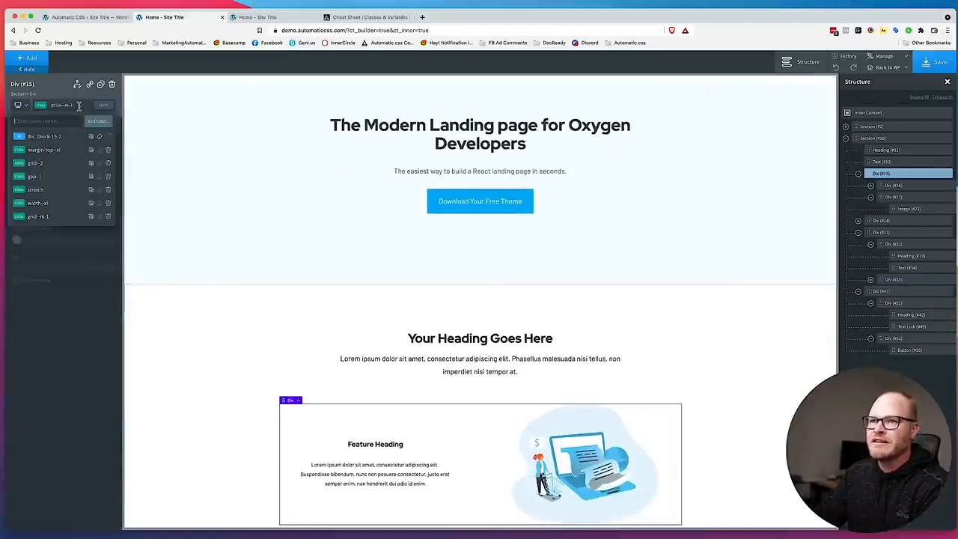
scroll(283, 355, "down", 8)
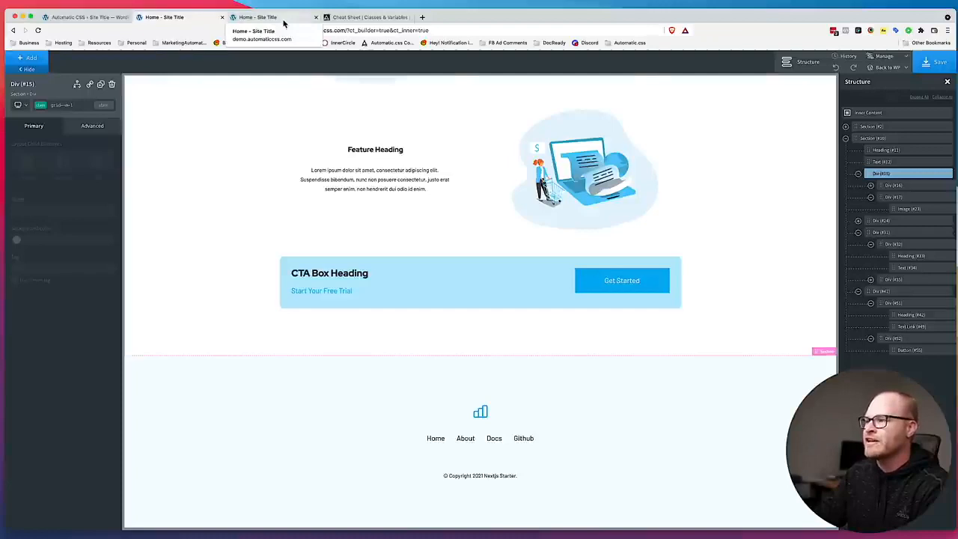
Review the live home page at desktop width and at a narrow mobile width, including the CTA box, and widen the browser window again.
left_click(283, 18)
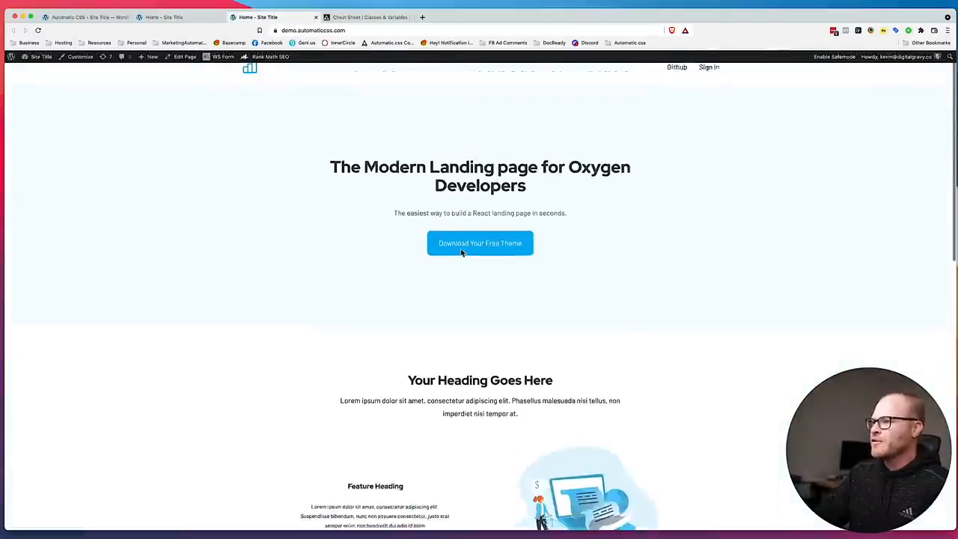
scroll(464, 247, "down", 5)
scroll(476, 189, "down", 5)
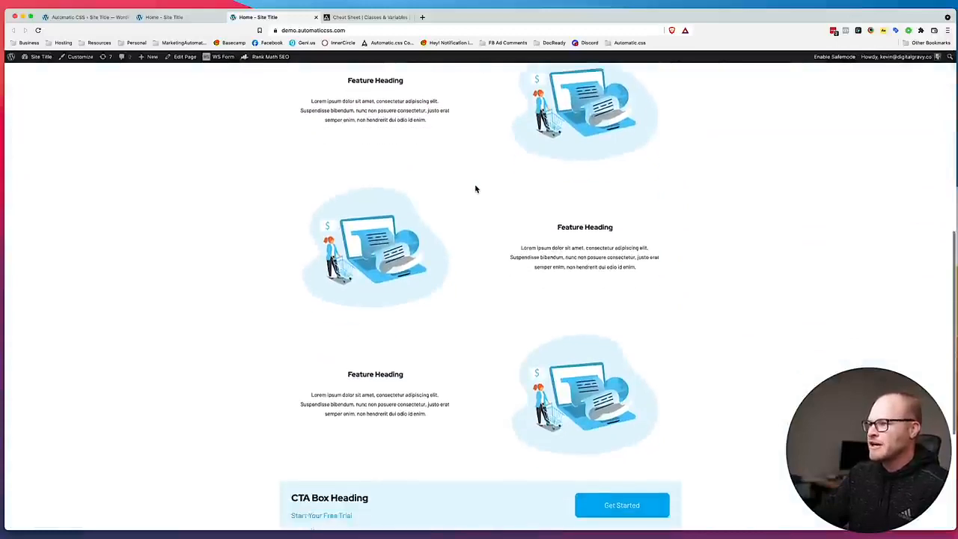
left_click_drag(955, 221, 218, 198)
scroll(83, 266, "up", 10)
scroll(83, 267, "down", 10)
scroll(83, 266, "down", 4)
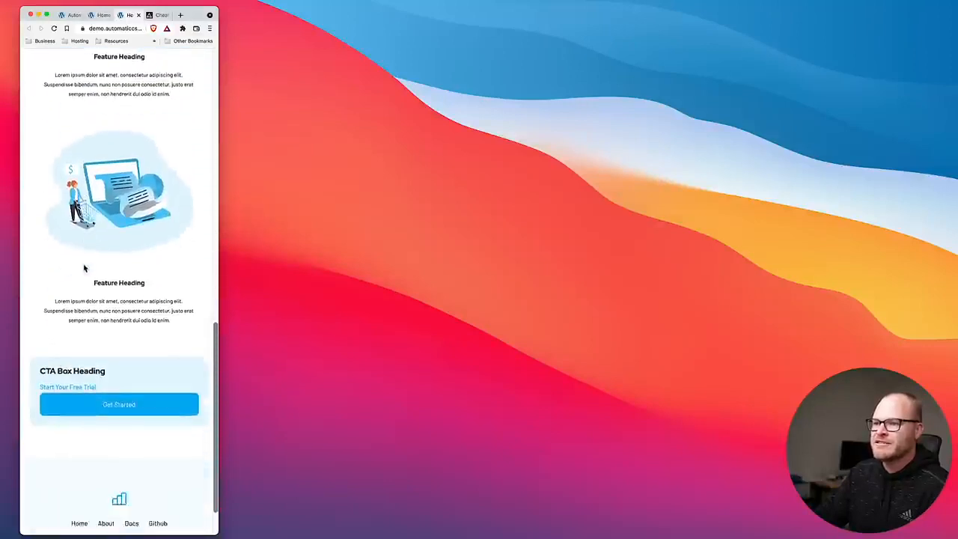
left_click_drag(220, 244, 844, 269)
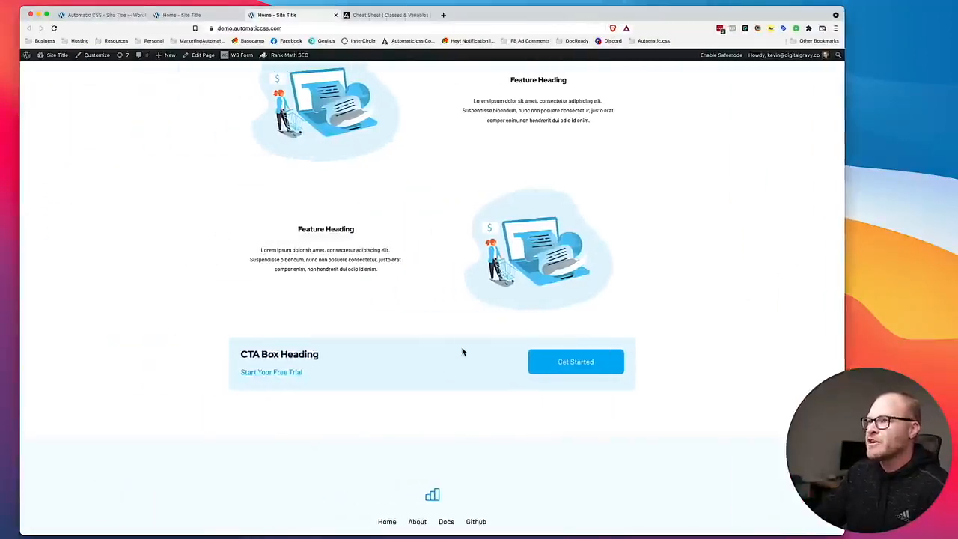
Back in the builder, add the gap--m class to the CTA box div.
left_click(191, 19)
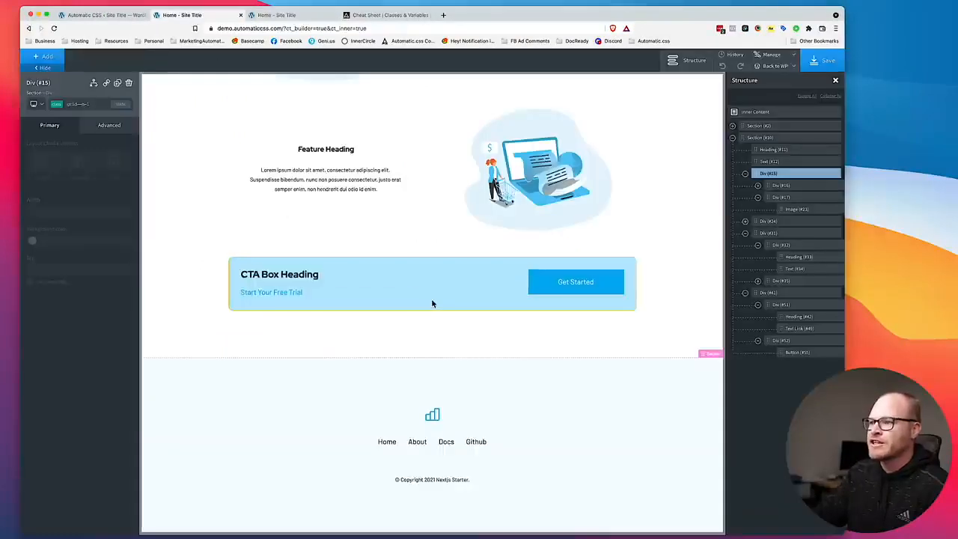
left_click(505, 304)
left_click(76, 104)
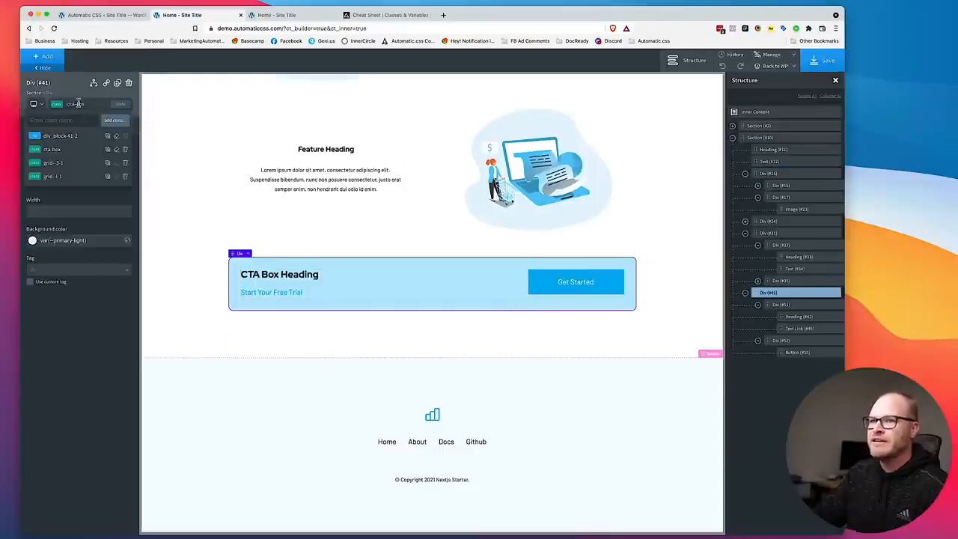
type("gap--l")
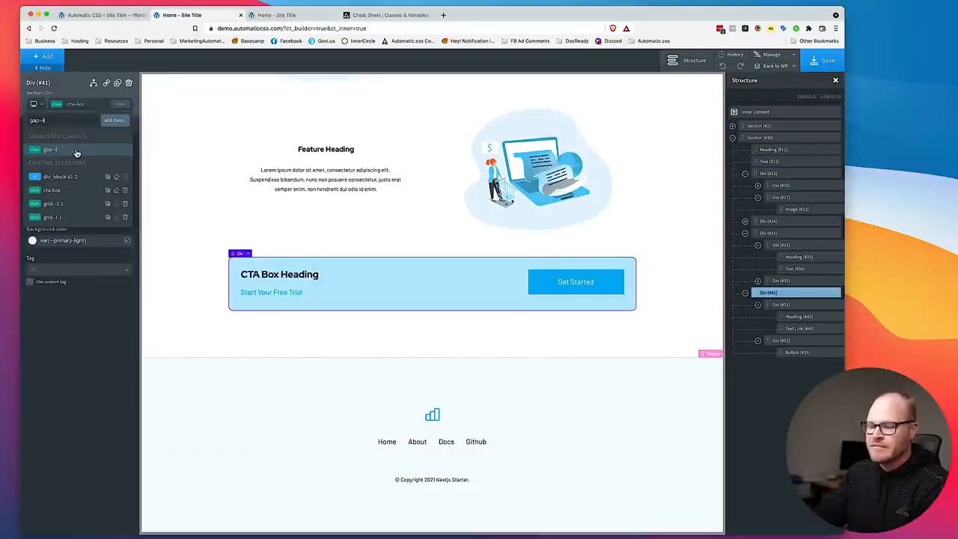
key("BackSpace")
type("m")
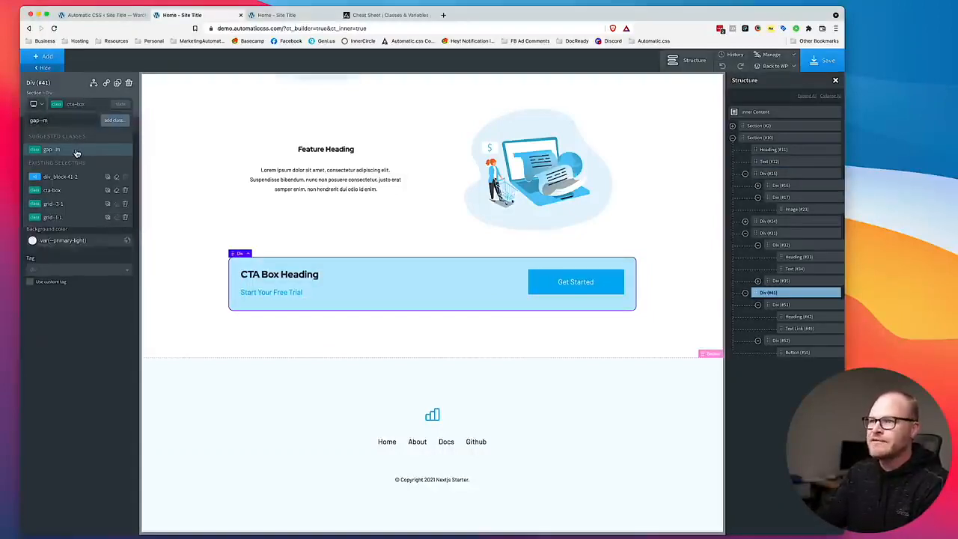
left_click(75, 152)
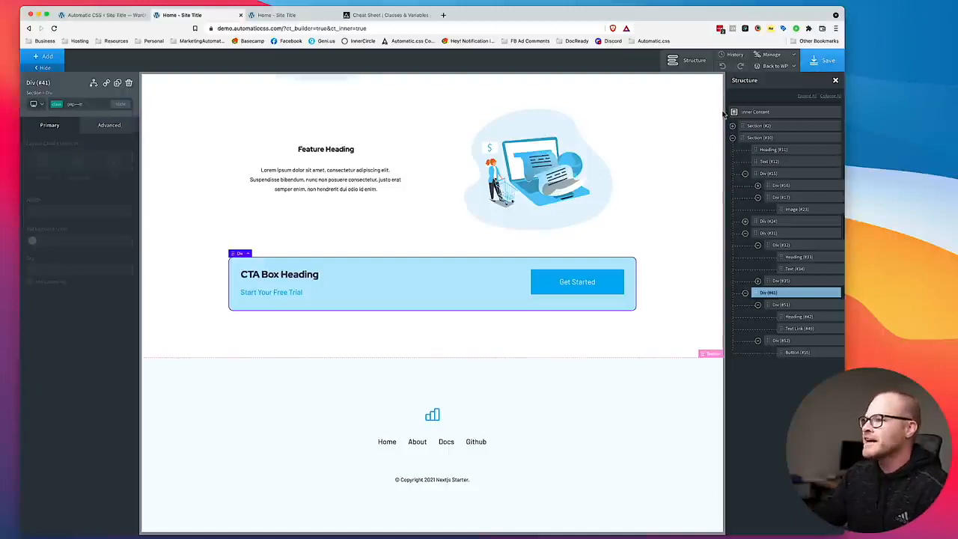
Save the page in the builder, widen the browser window, and go back to the page's WordPress editor, closing the duplicate settings tab.
left_click(815, 62)
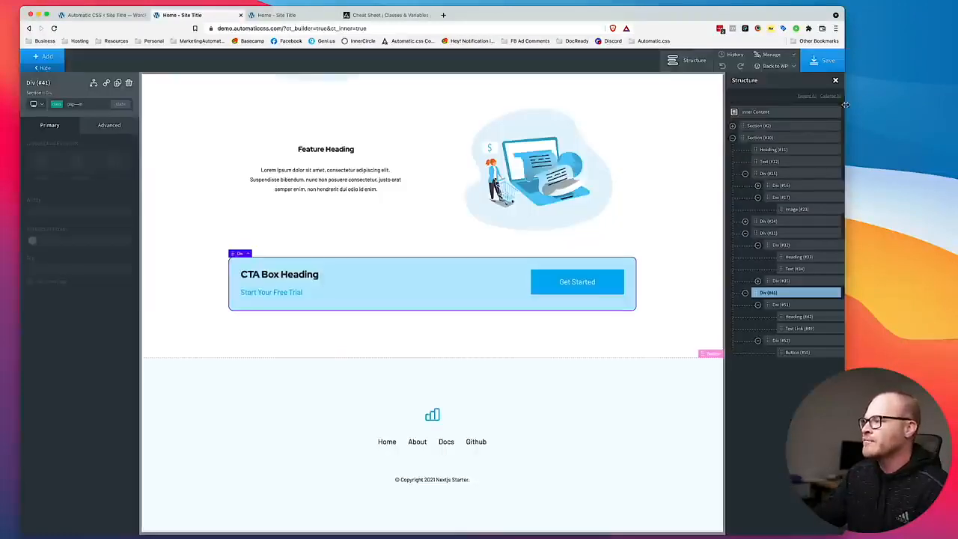
left_click_drag(845, 105, 951, 106)
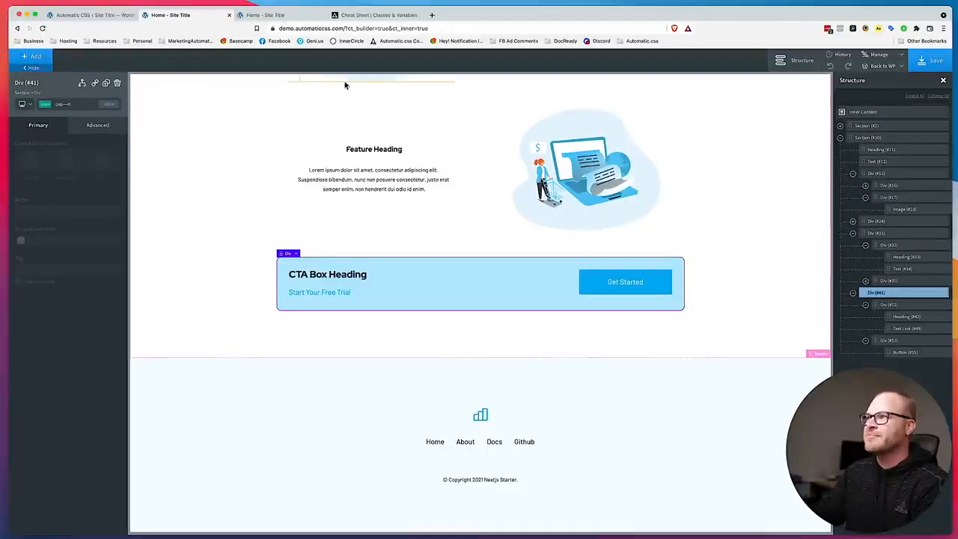
left_click(872, 79)
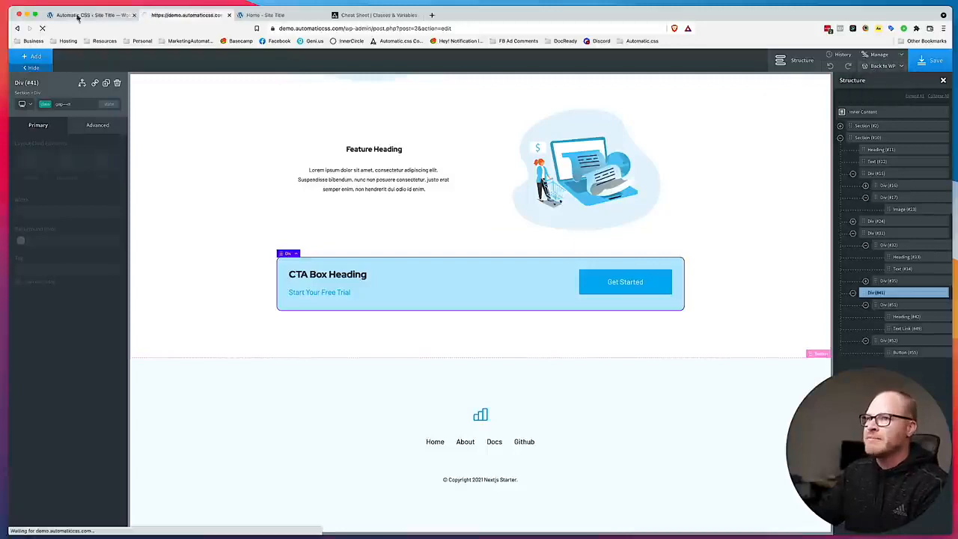
left_click(134, 15)
Review the reloaded live home page, comparing the hero heading with the features section heading and the rows below.
left_click(166, 16)
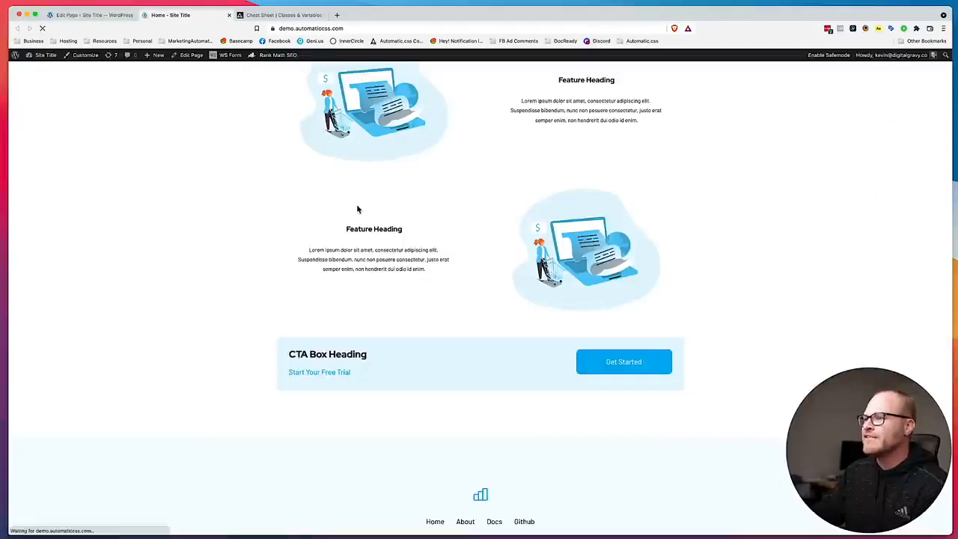
scroll(357, 203, "up", 15)
scroll(357, 204, "down", 2)
left_click_drag(327, 122, 566, 141)
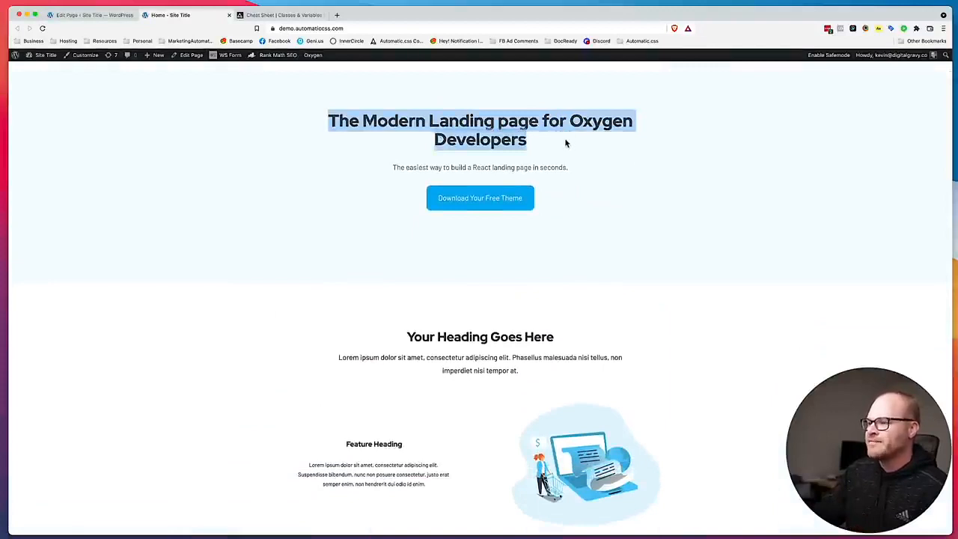
scroll(566, 142, "down", 3)
left_click_drag(588, 205, 397, 195)
left_click(389, 197)
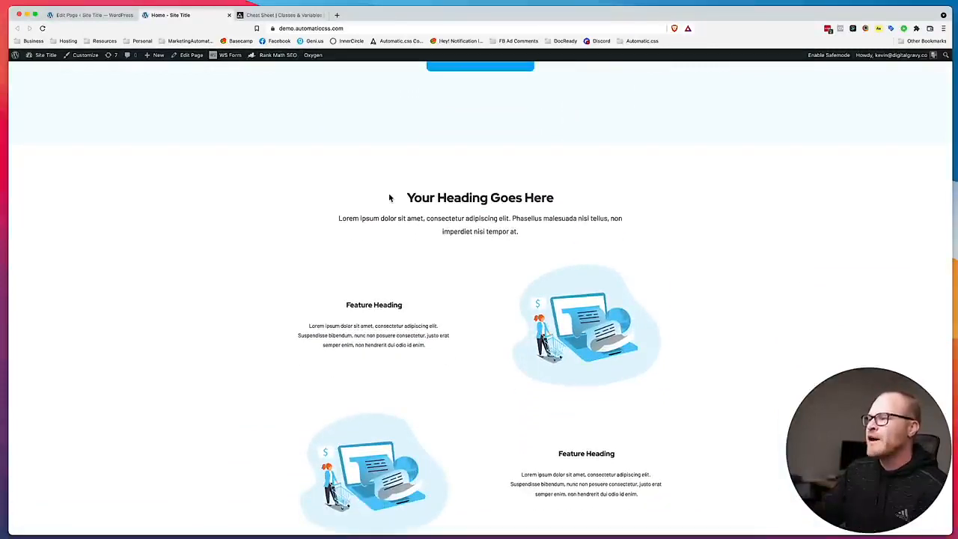
scroll(389, 198, "up", 4)
left_click_drag(309, 190, 551, 220)
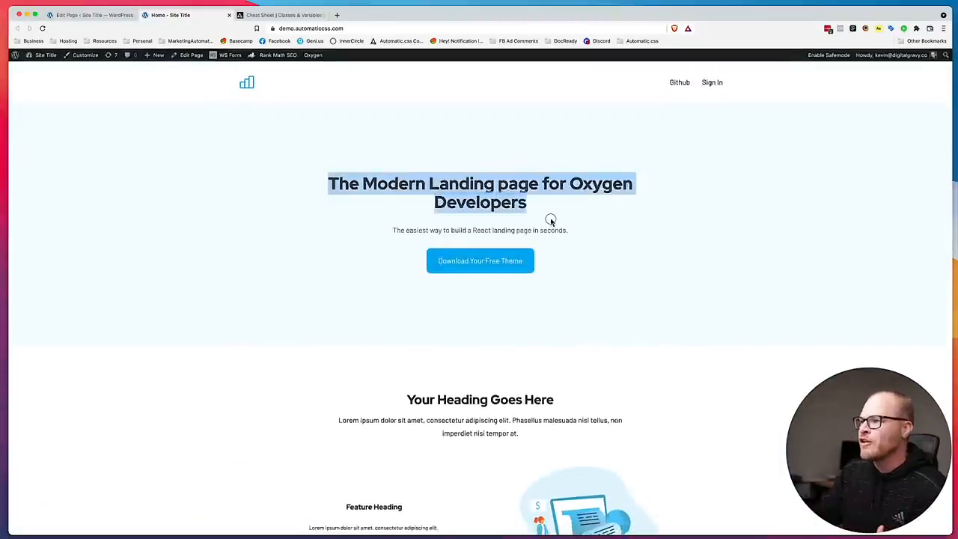
scroll(552, 218, "down", 3)
left_click_drag(576, 257, 440, 256)
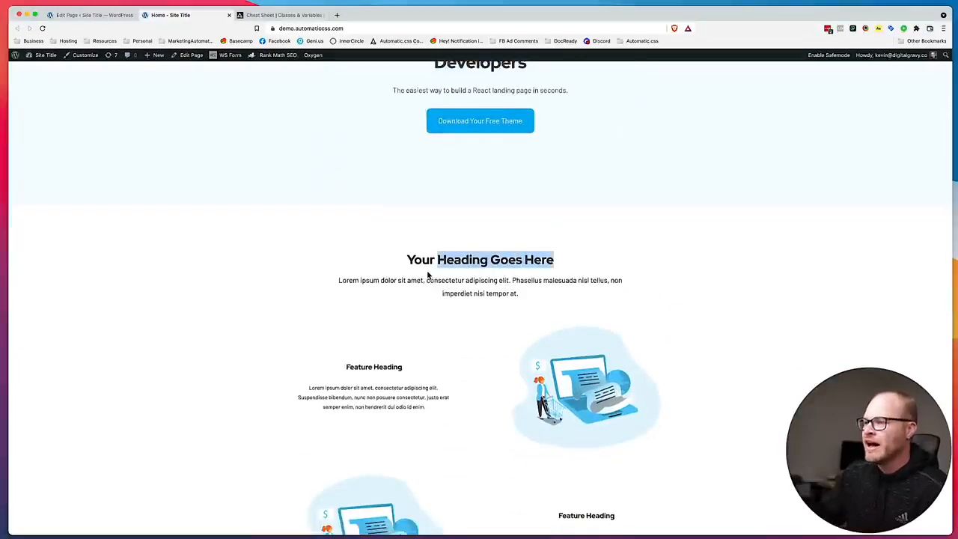
left_click(397, 215)
scroll(401, 225, "up", 4)
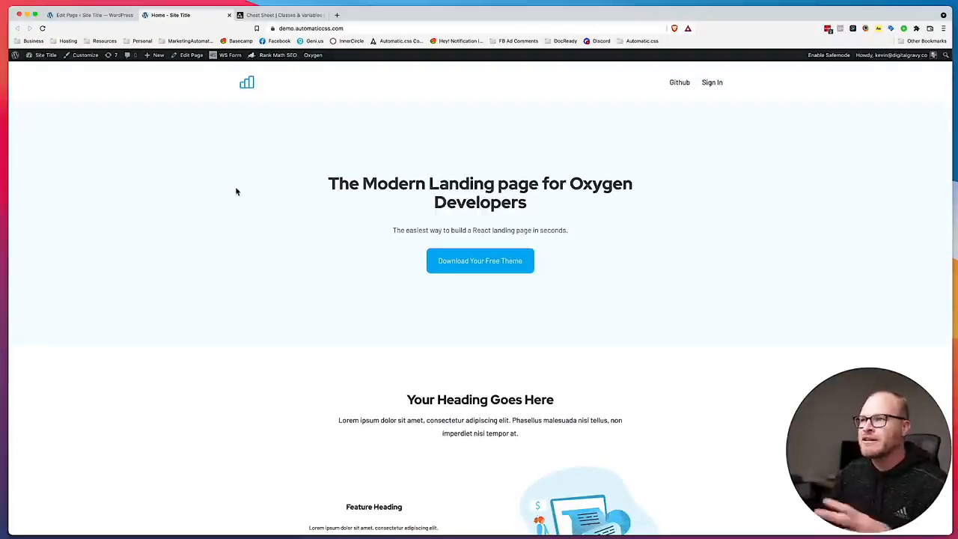
Leave the page editor for the WordPress dashboard and open the Automatic CSS color settings.
left_click(91, 15)
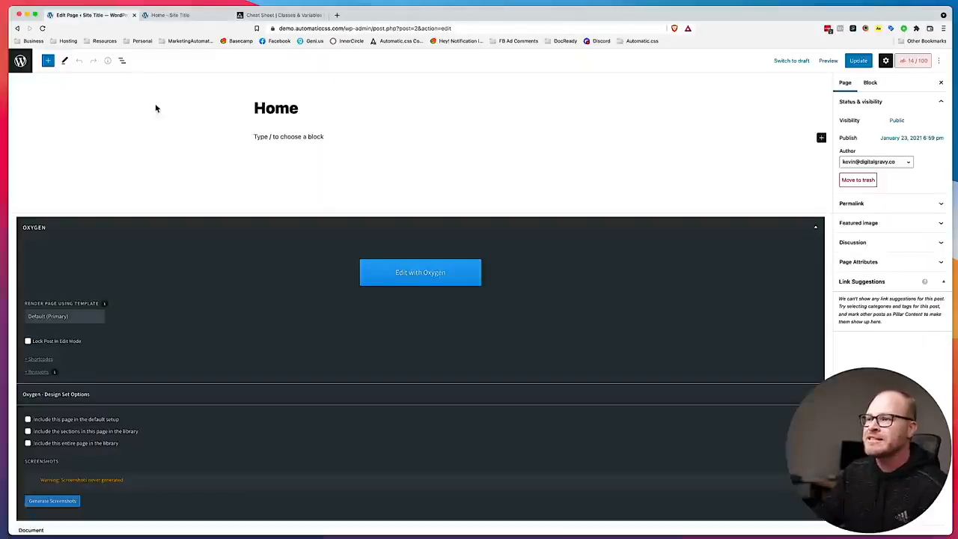
left_click(20, 61)
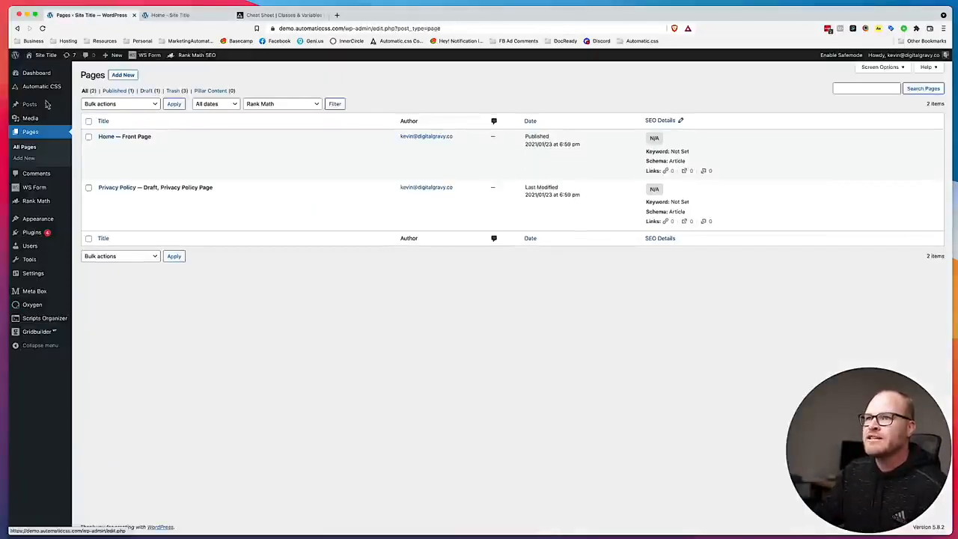
left_click(101, 87)
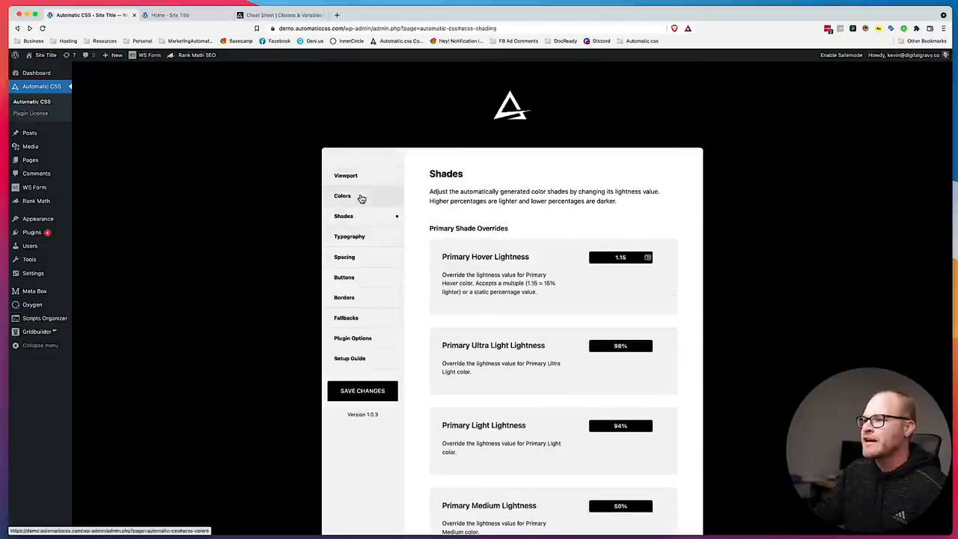
left_click(361, 197)
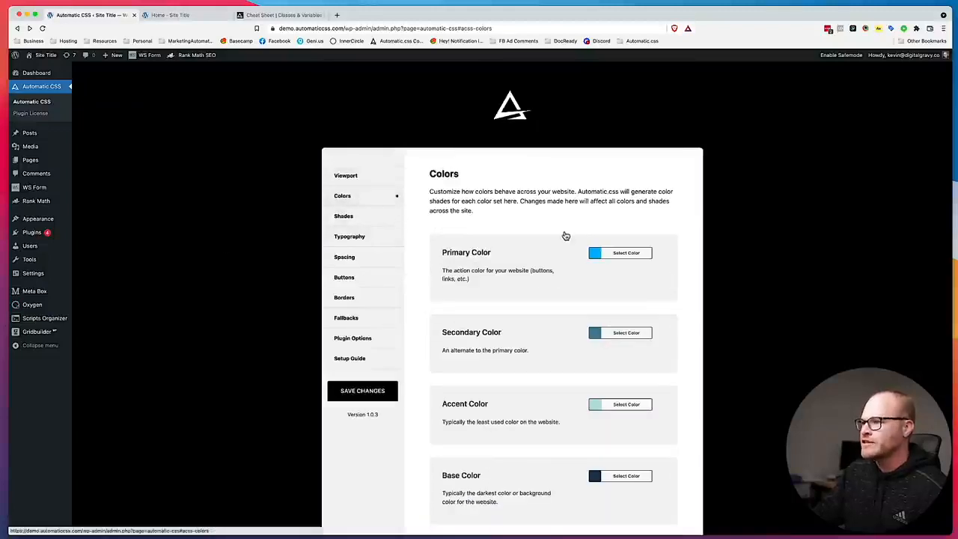
Change the Primary Color to a bright magenta and save the Automatic CSS settings.
left_click(620, 259)
left_click_drag(657, 301, 653, 287)
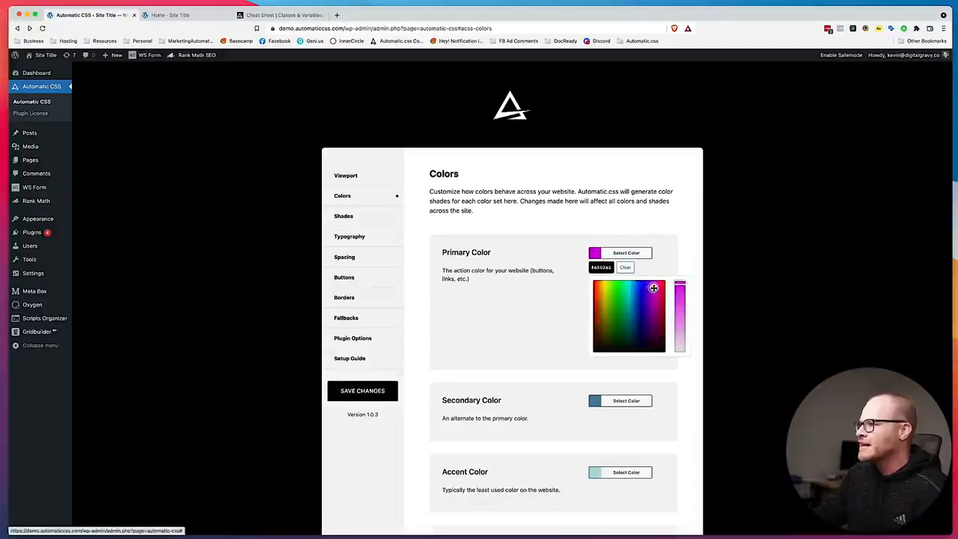
left_click(676, 257)
left_click(345, 394)
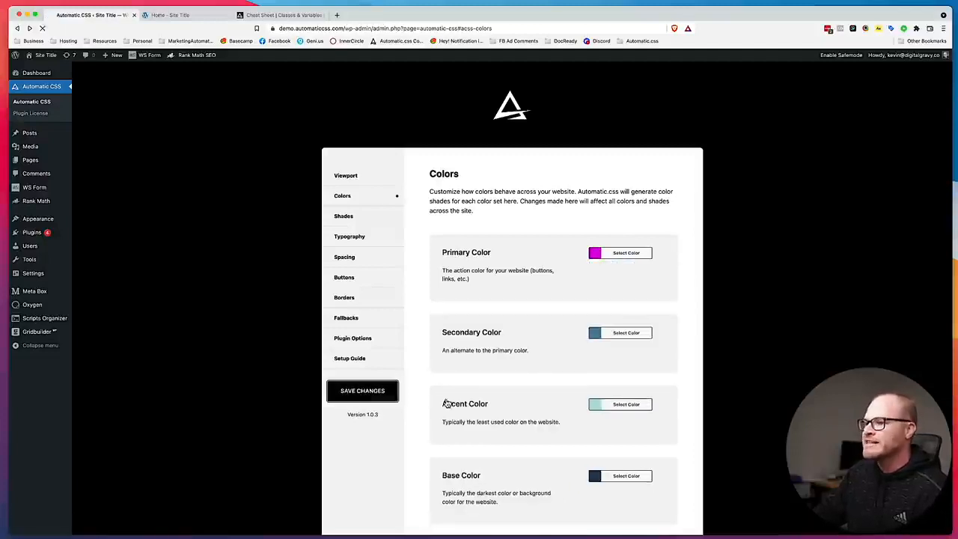
Reload the live home page and examine the primary color on the hero, buttons, CTA box and footer.
left_click(173, 15)
key("super+r")
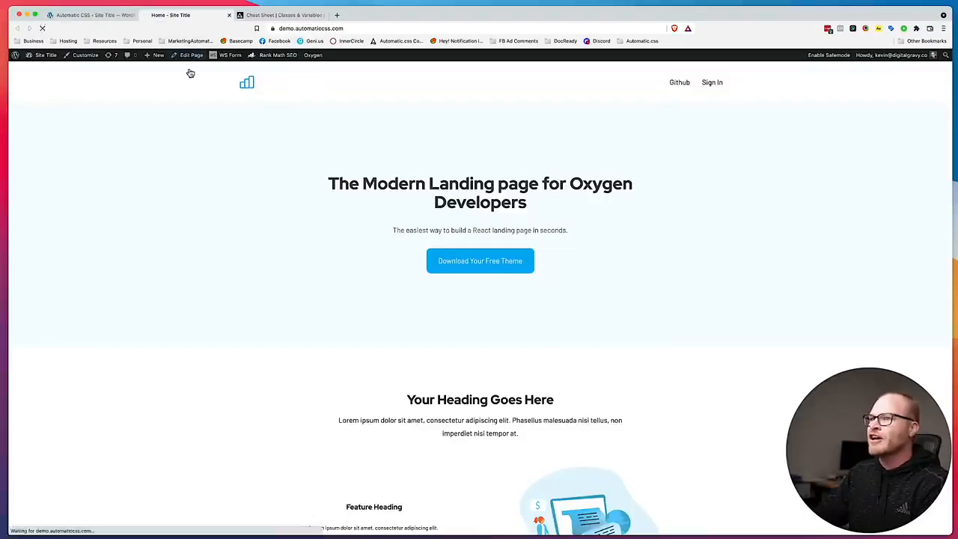
scroll(191, 191, "down", 3)
scroll(191, 187, "down", 5)
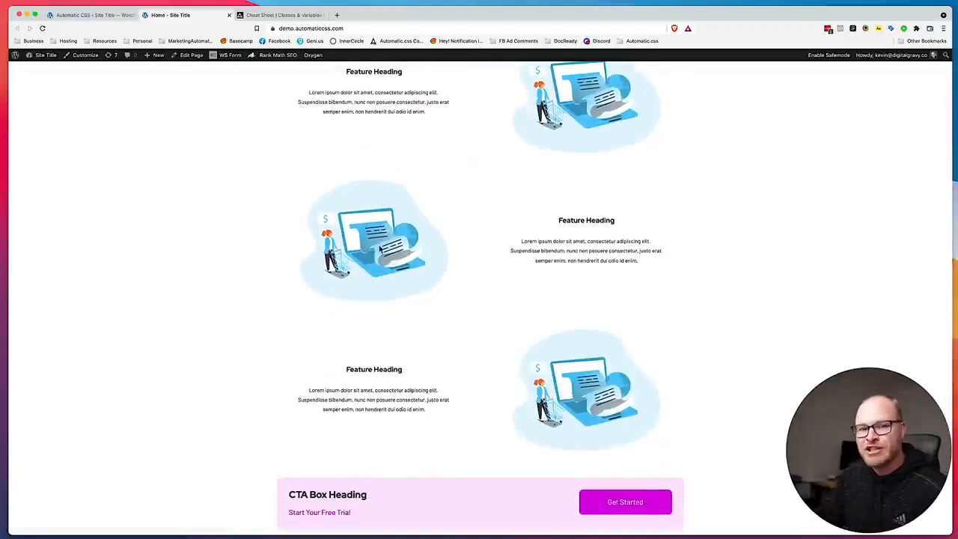
scroll(524, 322, "down", 3)
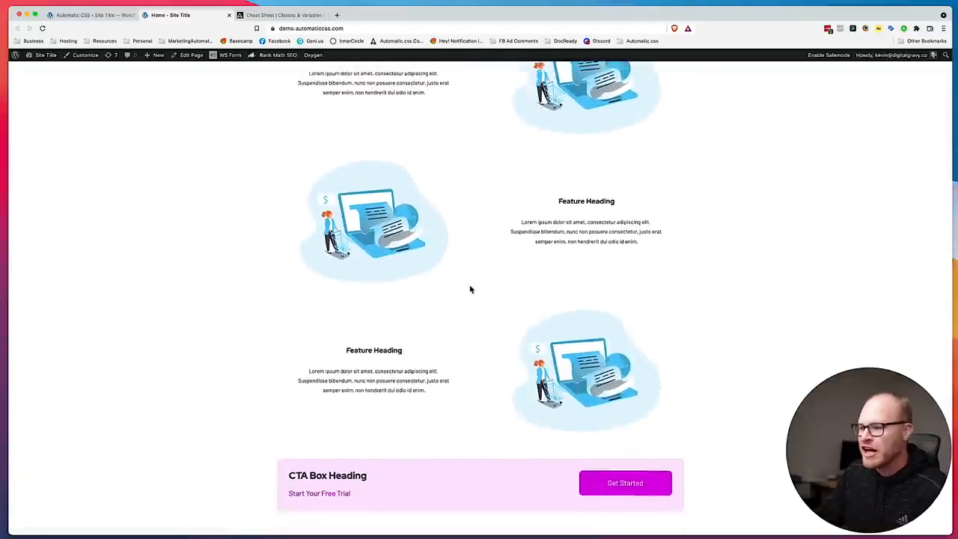
scroll(385, 347, "down", 2)
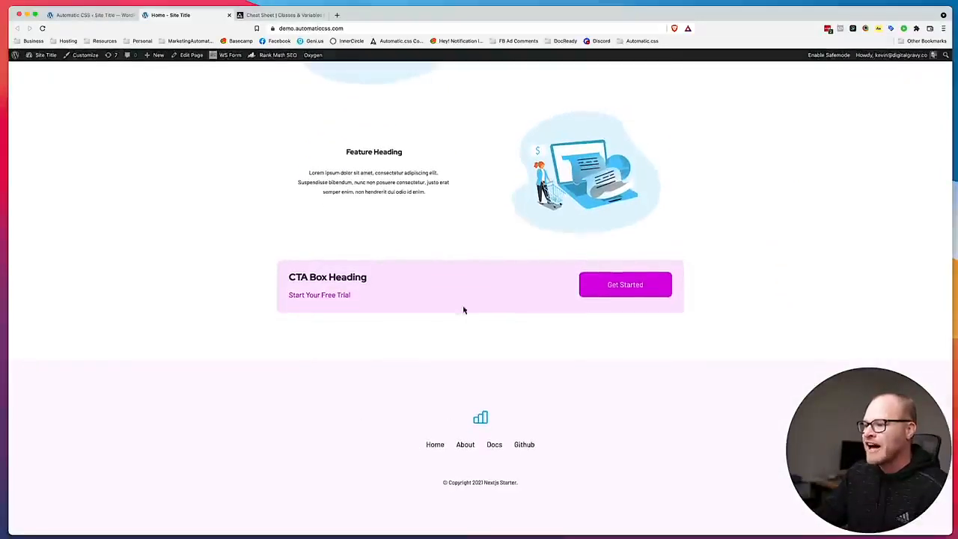
scroll(481, 271, "up", 10)
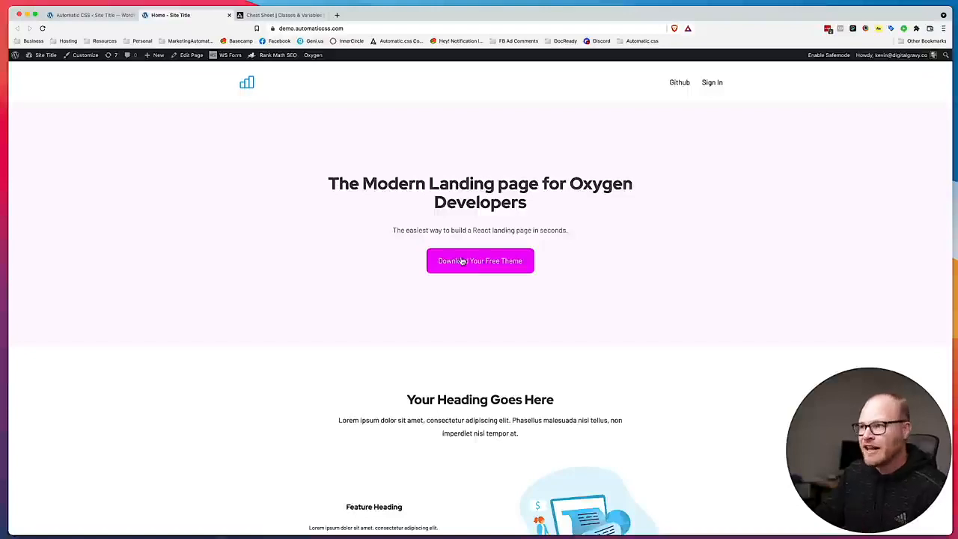
scroll(335, 216, "down", 10)
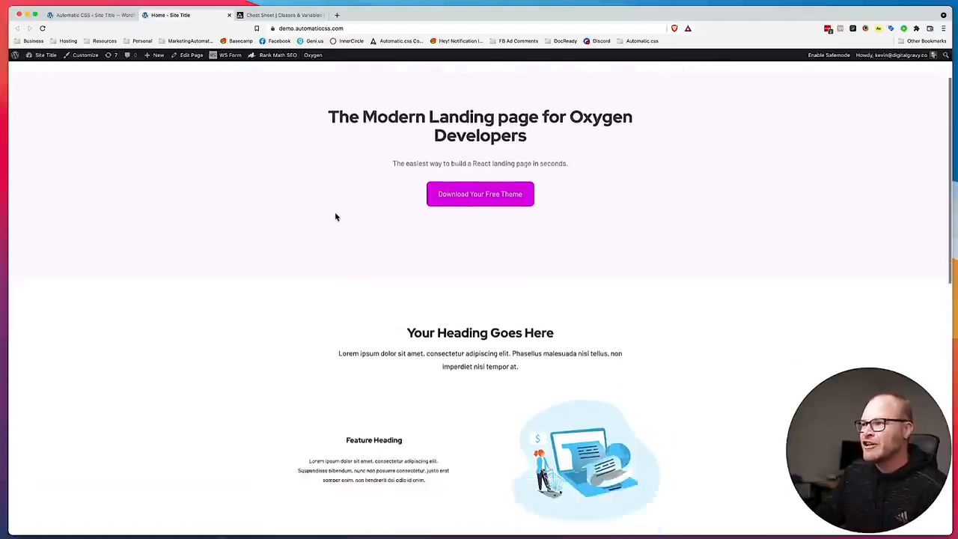
scroll(335, 216, "up", 8)
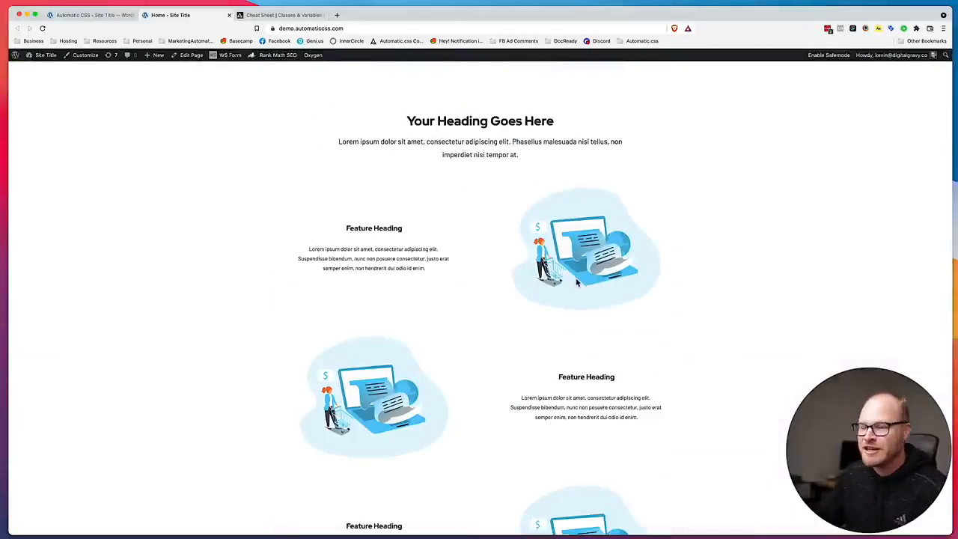
scroll(464, 202, "down", 5)
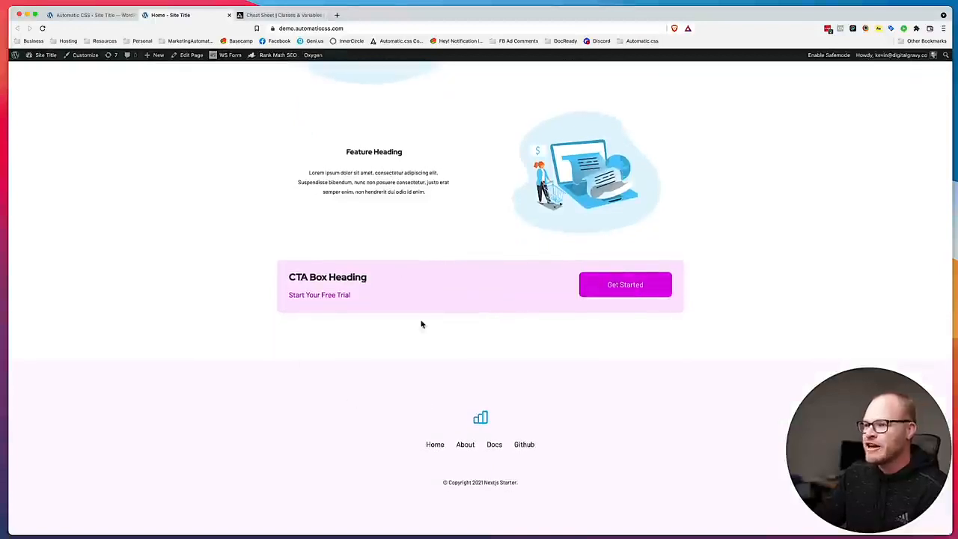
scroll(421, 324, "up", 10)
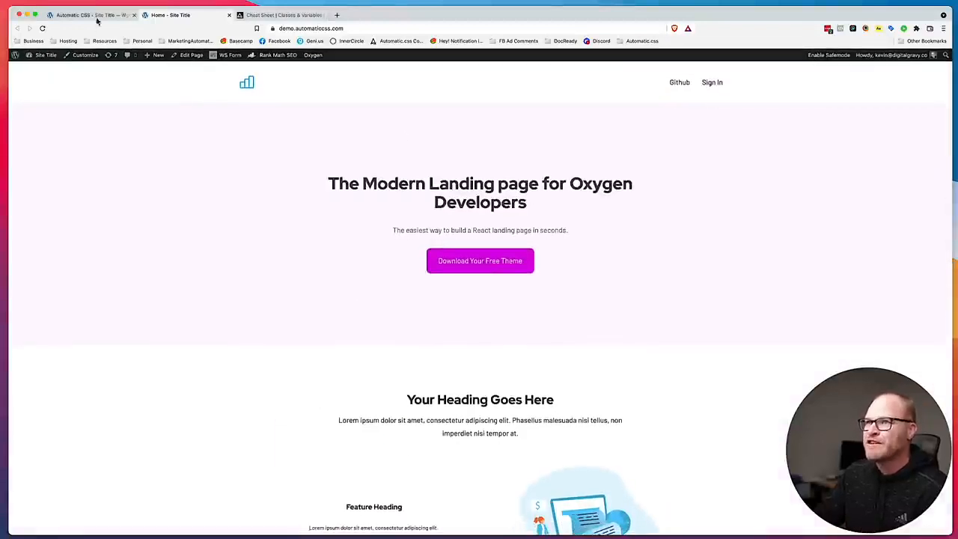
Change the Primary Color to teal in the Automatic CSS color settings and save.
left_click(97, 17)
left_click(627, 271)
mouse_move(622, 309)
left_mouse_down()
mouse_move(599, 304)
mouse_move(626, 325)
mouse_move(626, 313)
left_mouse_up()
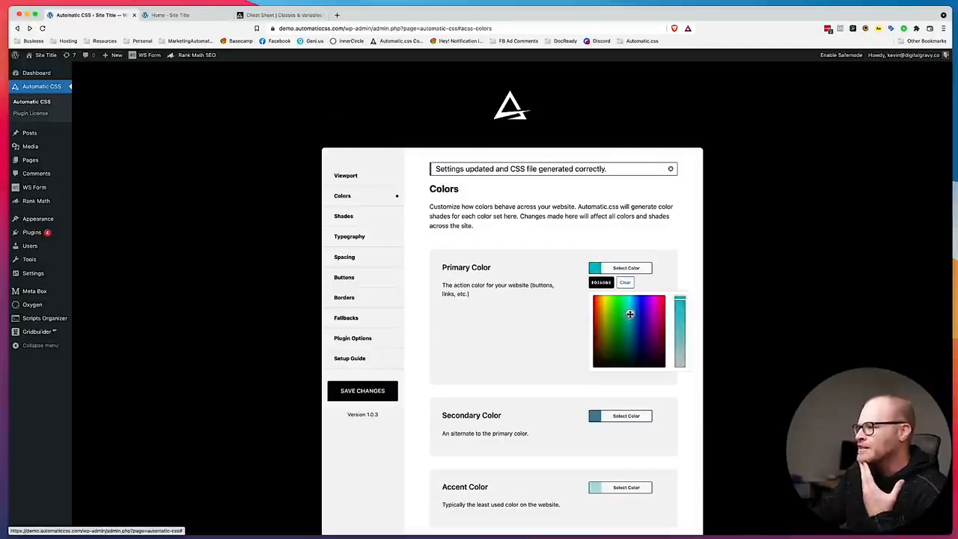
left_click(385, 391)
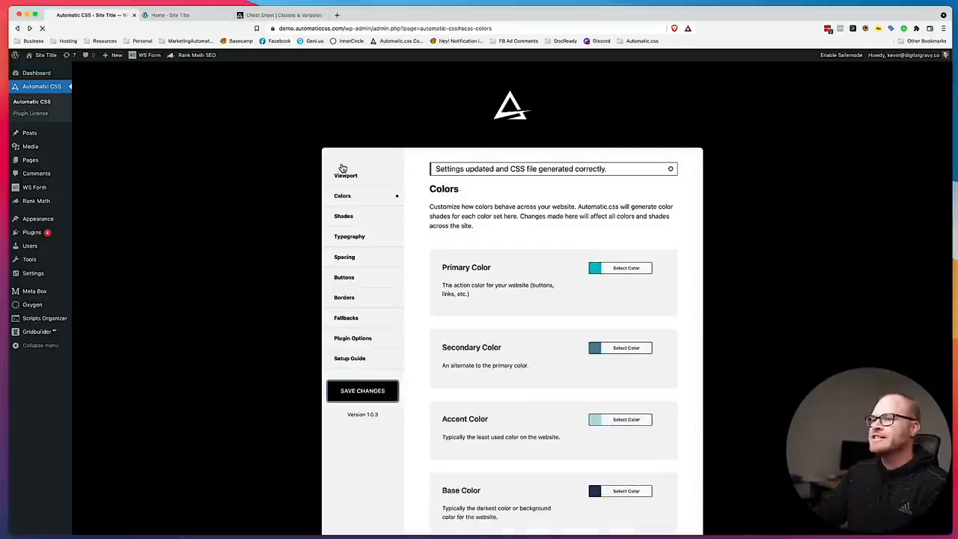
Reload the live home page and check the teal primary color across its sections.
left_click(183, 17)
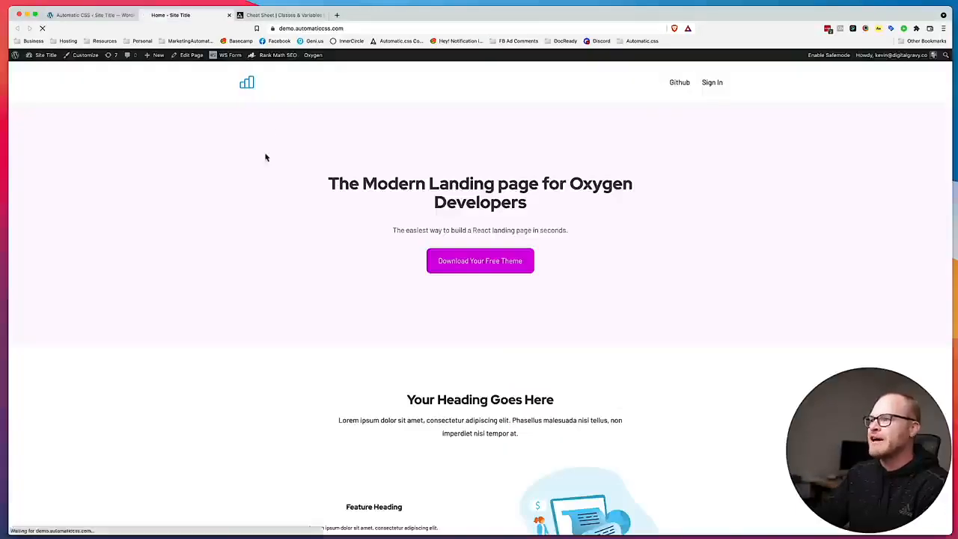
scroll(264, 157, "down", 5)
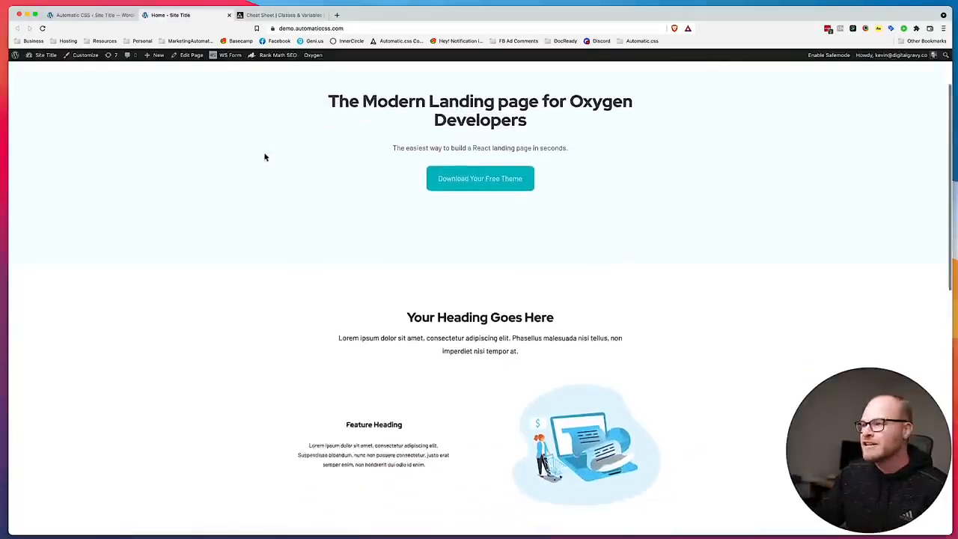
scroll(264, 157, "down", 5)
scroll(263, 158, "up", 10)
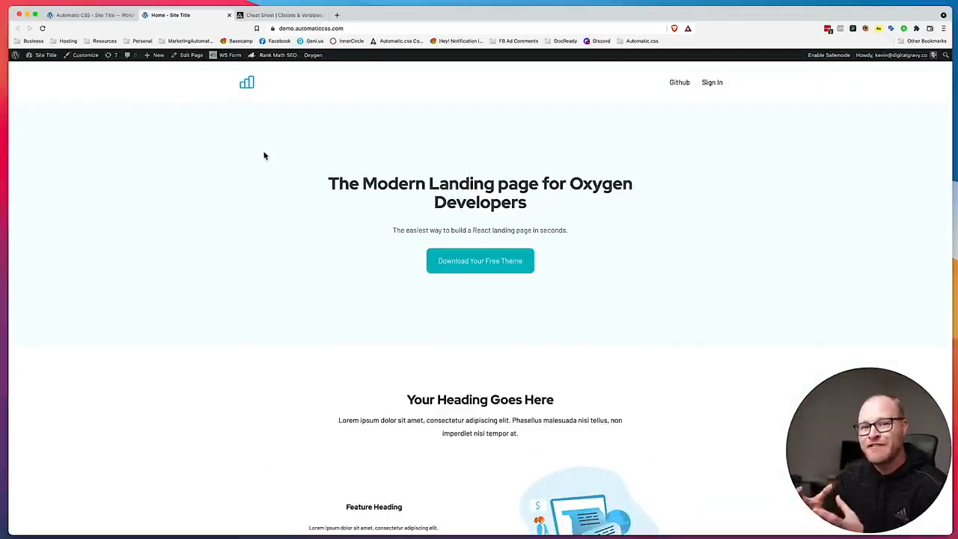
Set the Automatic CSS Primary Color to a vivid purple and save the changes.
left_click(90, 16)
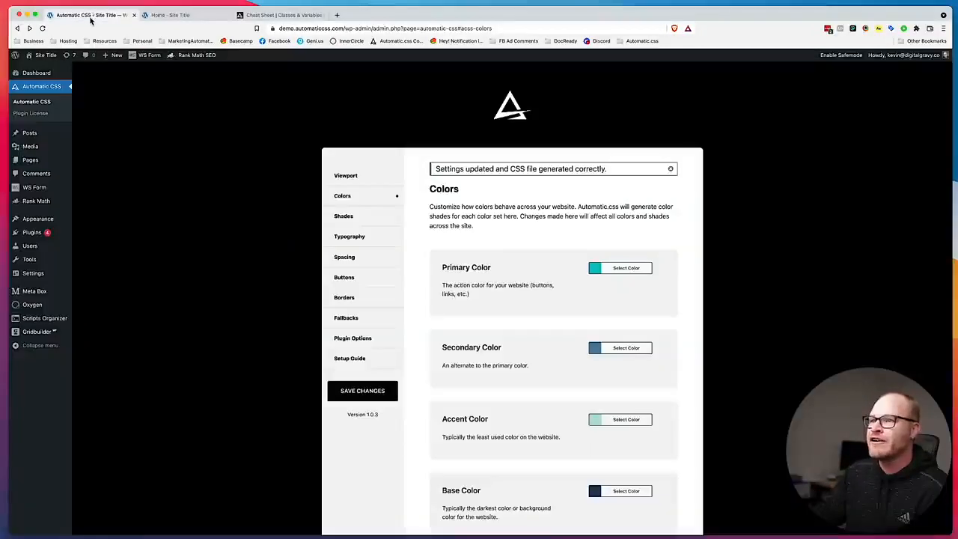
left_click(634, 271)
left_click_drag(630, 313, 652, 304)
left_click(668, 256)
left_click(385, 391)
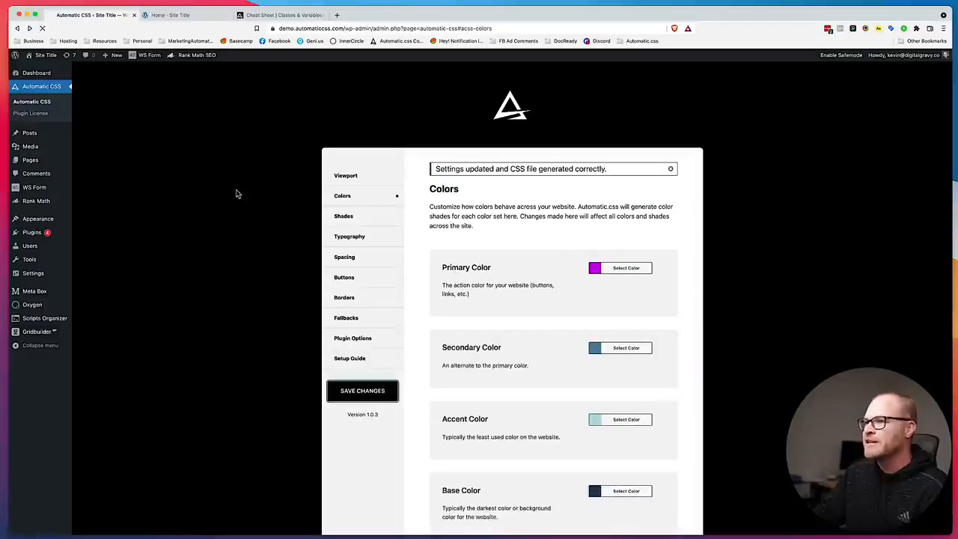
Check the live home page with the purple primary color, switching between it and the color settings.
left_click(199, 18)
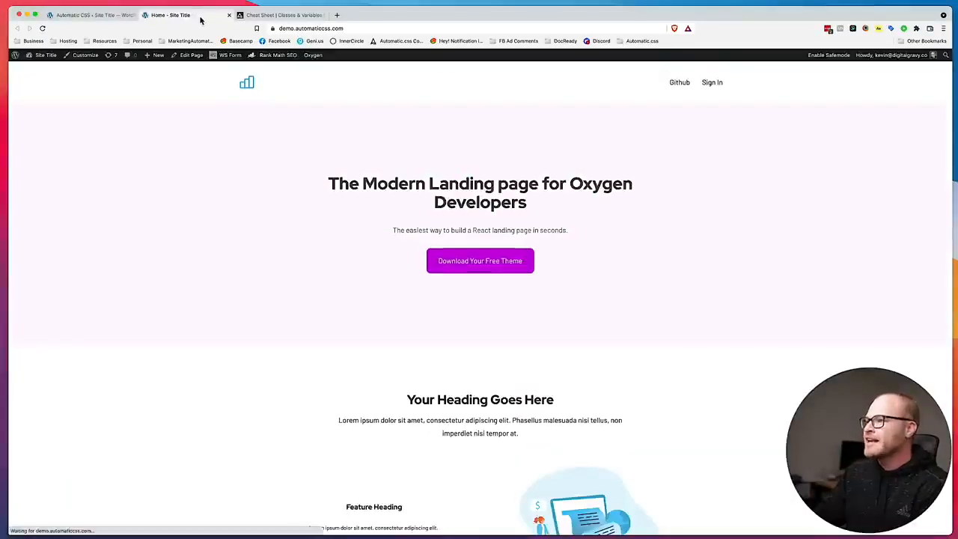
left_click(93, 18)
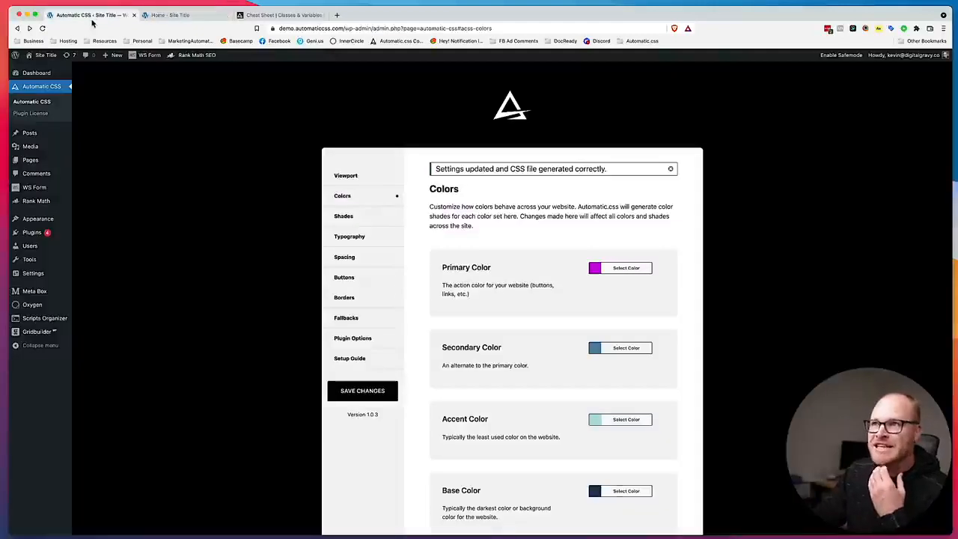
left_click(199, 16)
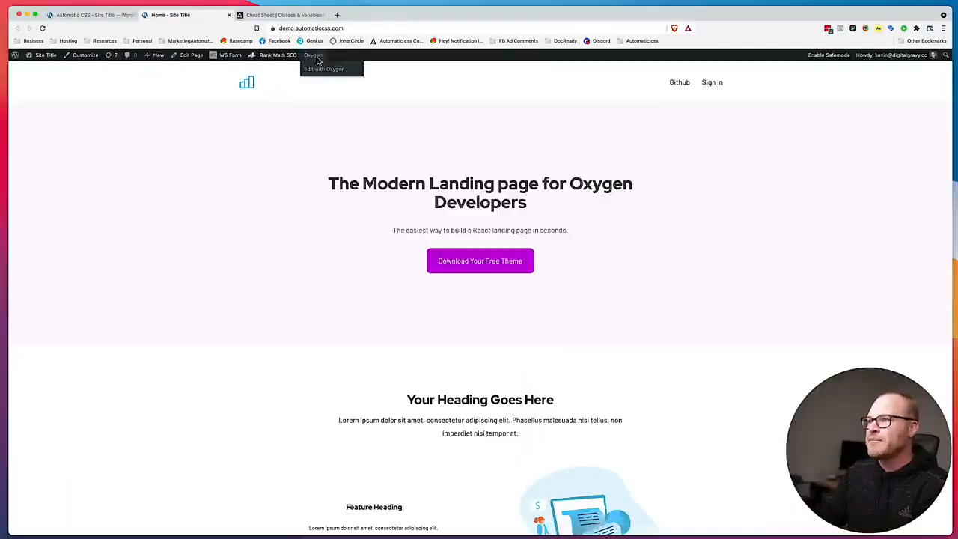
Open the home page for editing in Oxygen and inspect the hero's "React developers" text styling in the Figma design.
left_click(319, 70)
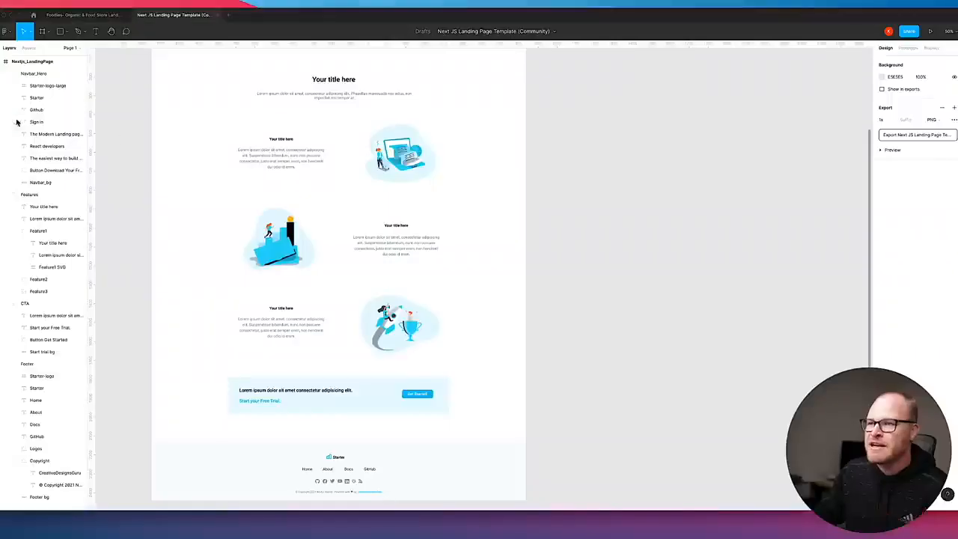
scroll(331, 172, "up", 5)
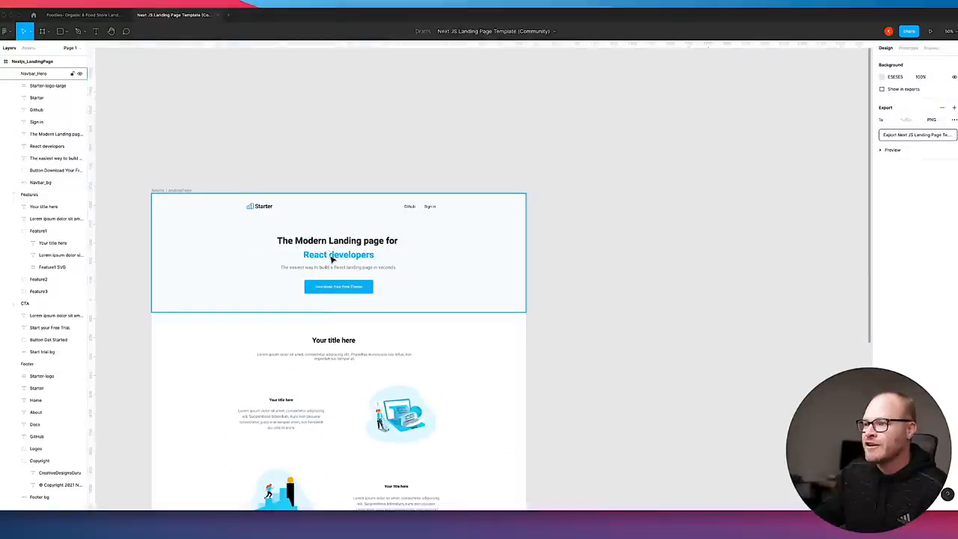
left_click(330, 258)
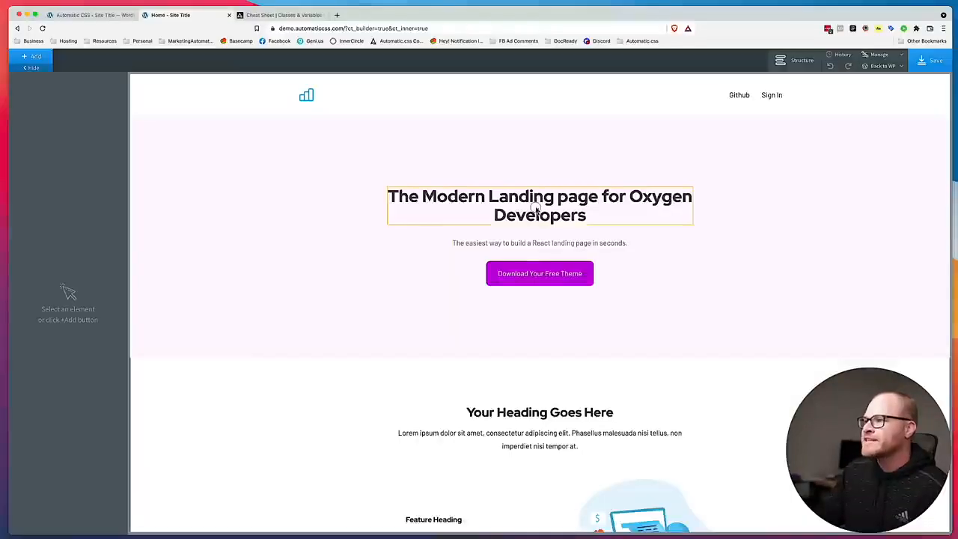
Add the class text--primary-ultra-dark to the hero heading in Oxygen.
left_click(538, 209)
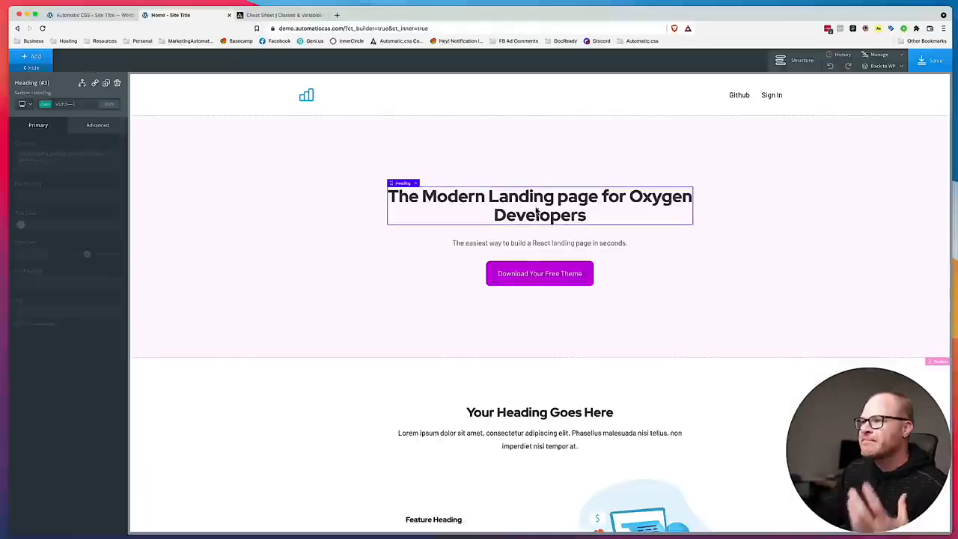
left_click(77, 104)
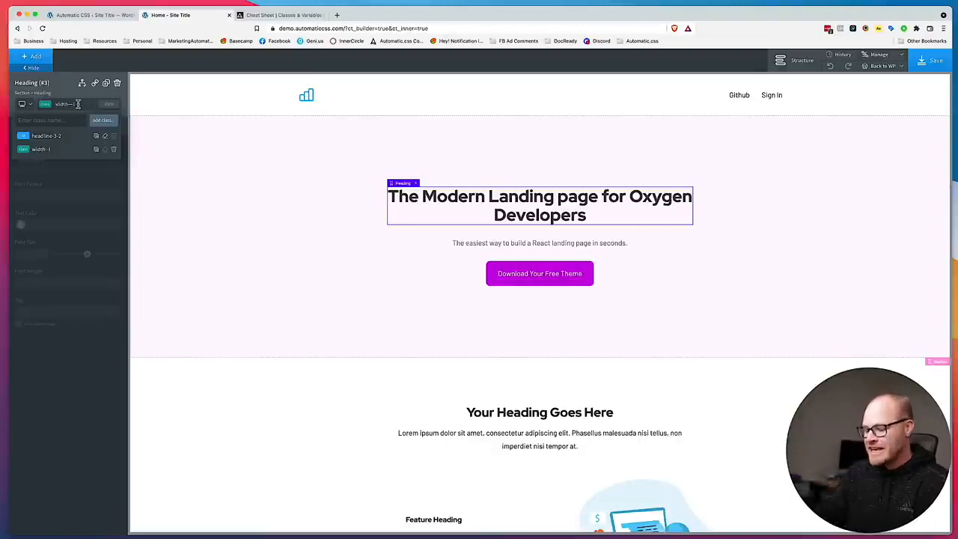
type("text--primary-ultra-dark")
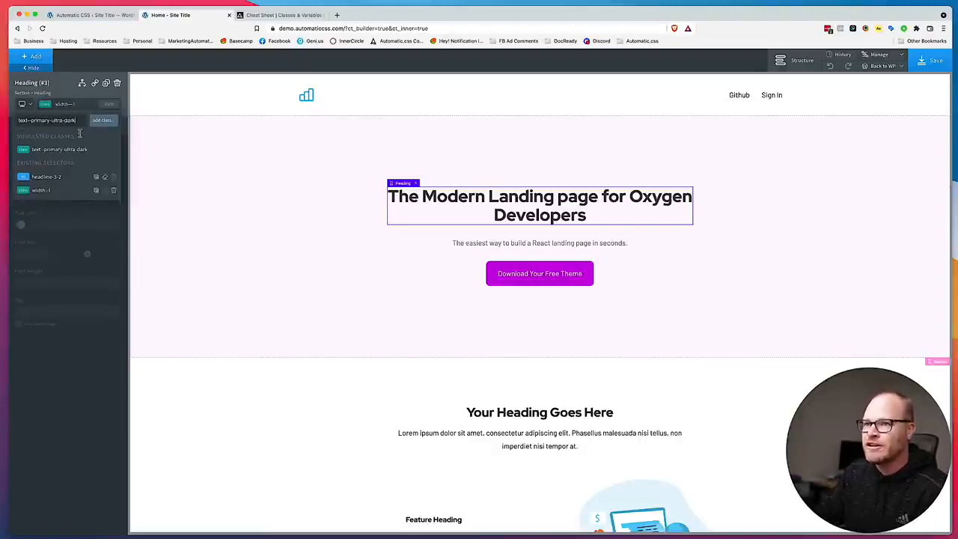
left_click(79, 149)
left_click(314, 215)
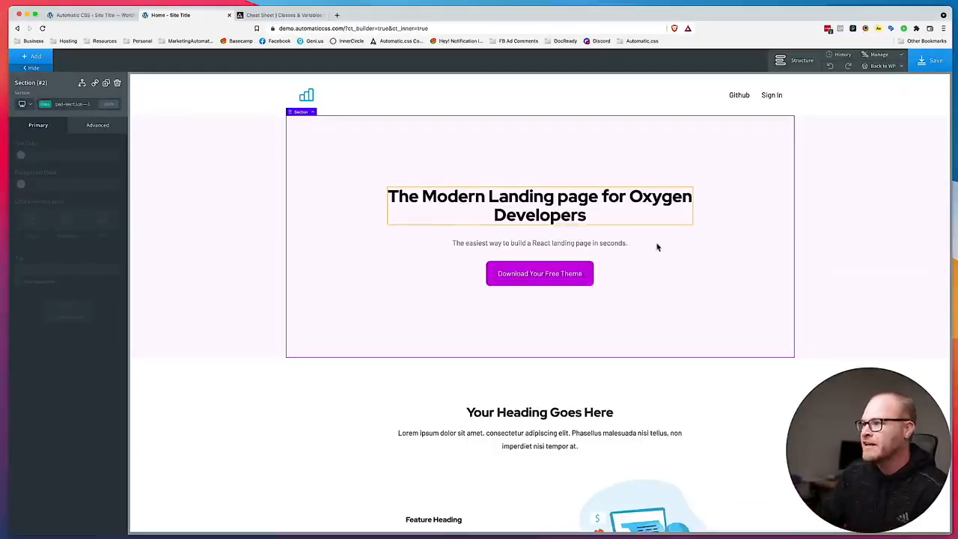
Replace the text--shade-medium class on the hero's subheading text with text--primary-dark.
left_click(580, 246)
left_click(76, 104)
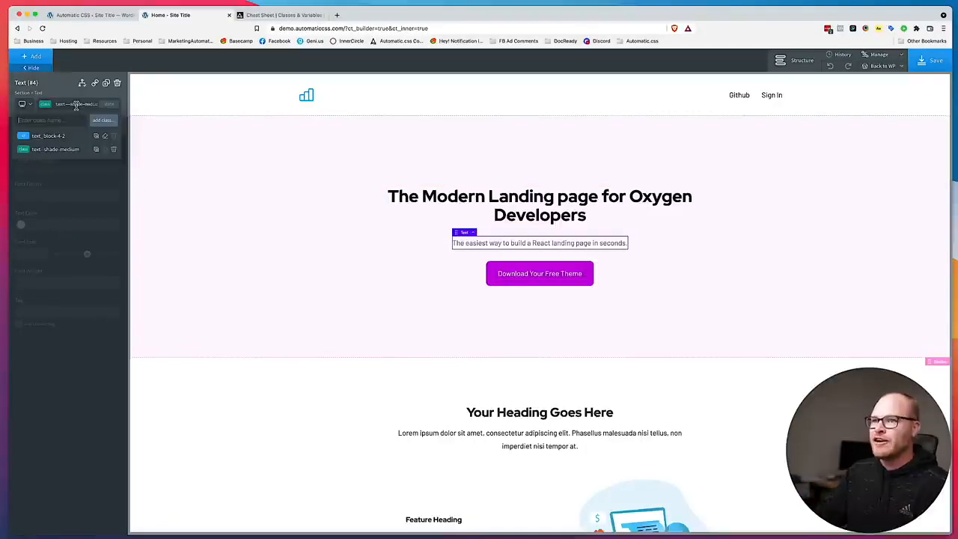
type("text")
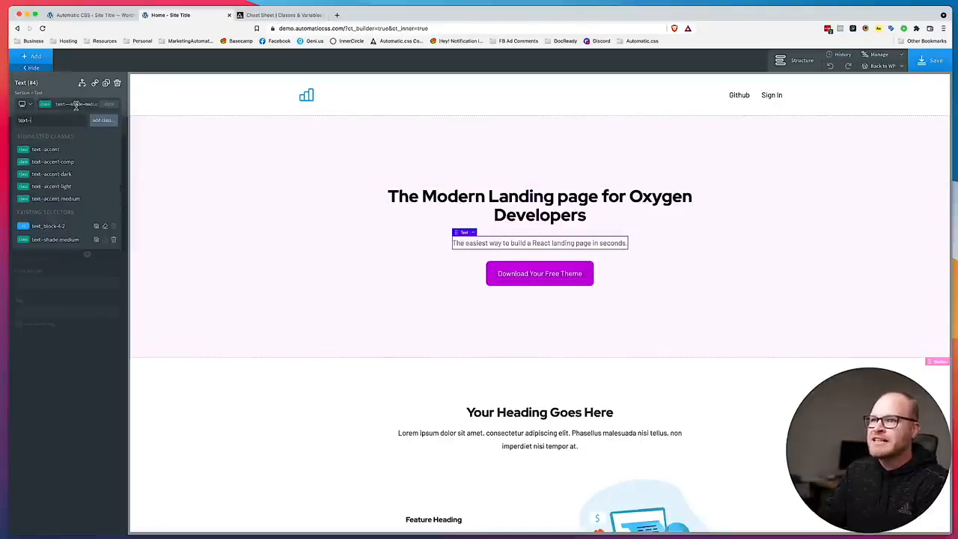
type("--primary-dark")
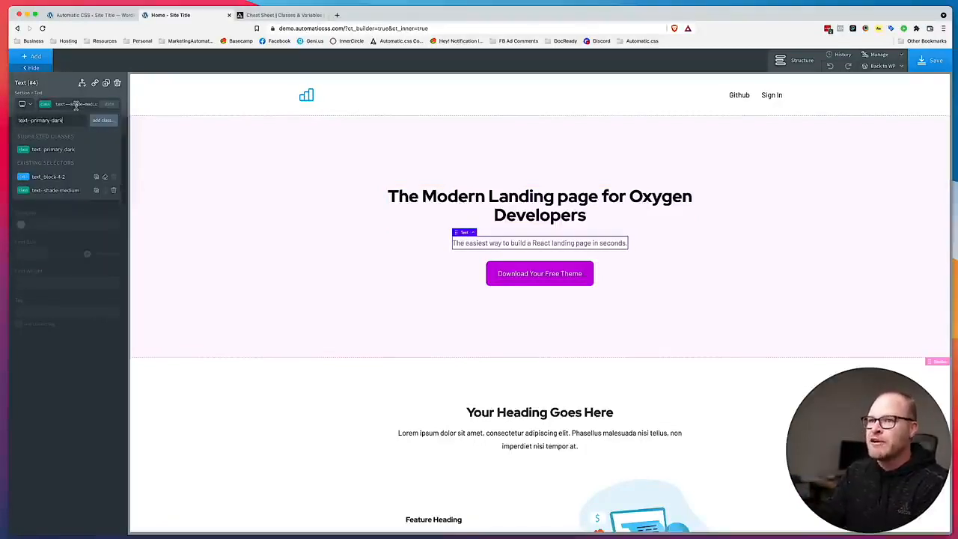
left_click(72, 151)
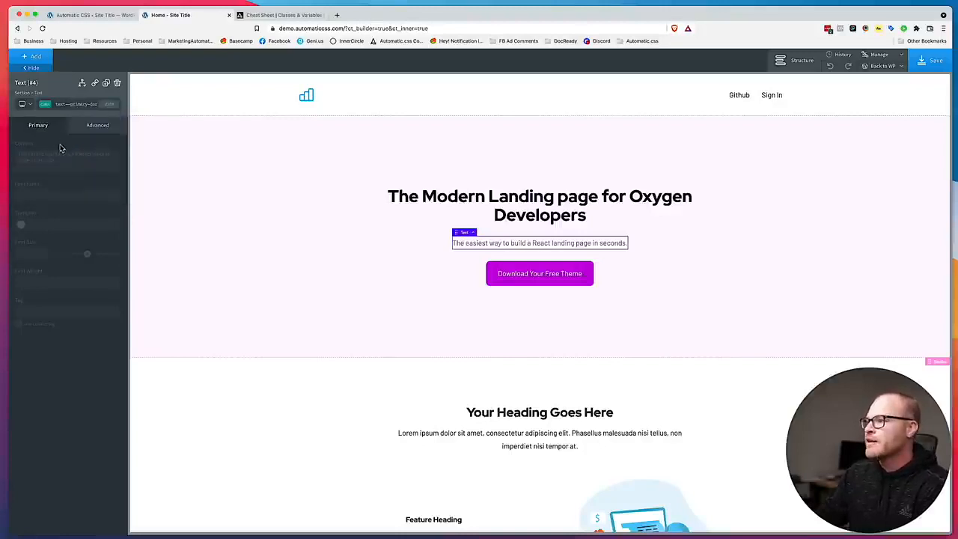
left_click(79, 103)
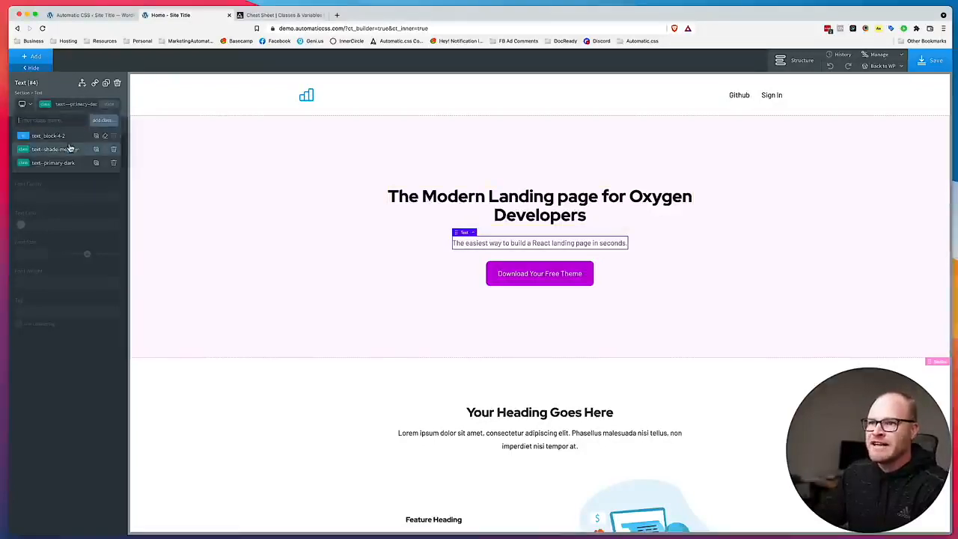
left_click(114, 151)
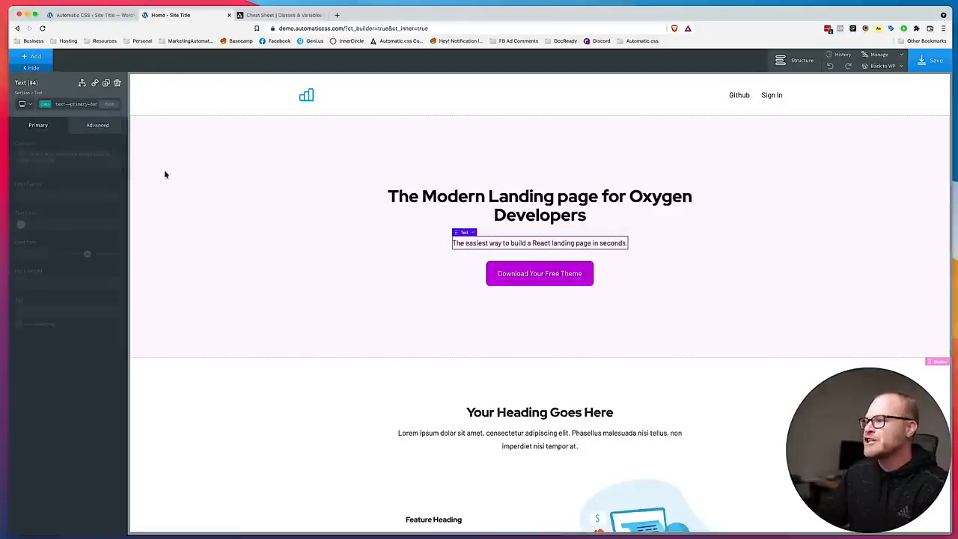
left_click(299, 227)
Save the page, open its front end in a new tab and review the page from hero to footer.
left_click(928, 61)
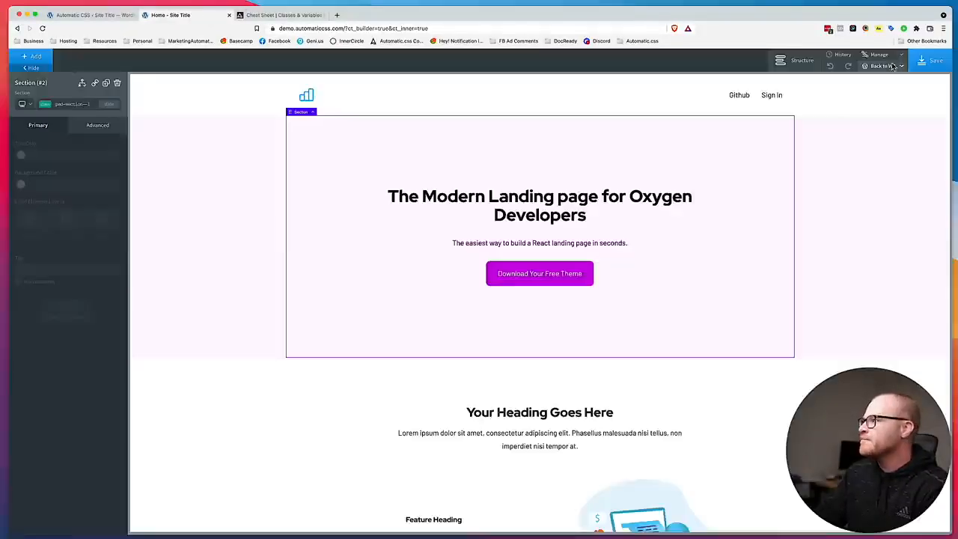
left_click(890, 66)
left_click(886, 91, "super")
left_click(298, 15)
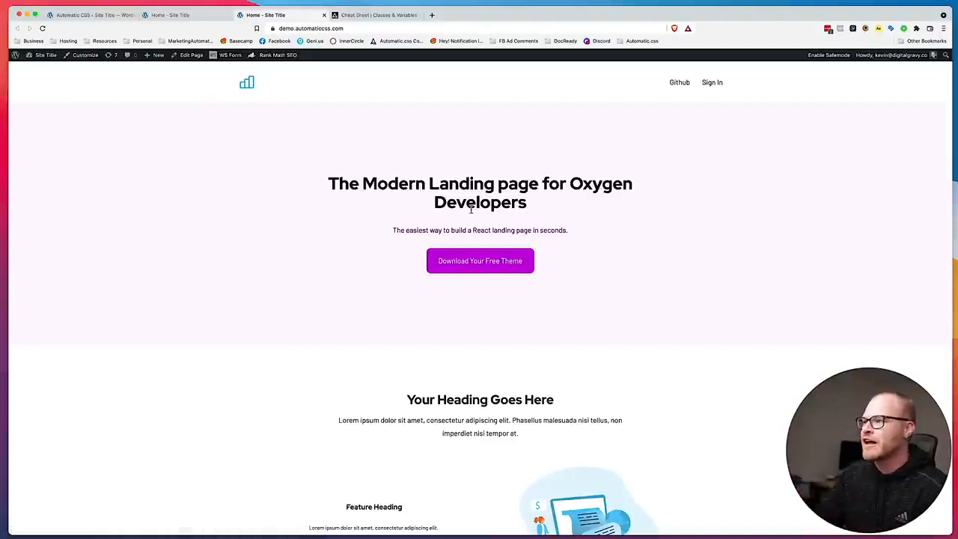
scroll(472, 212, "down", 10)
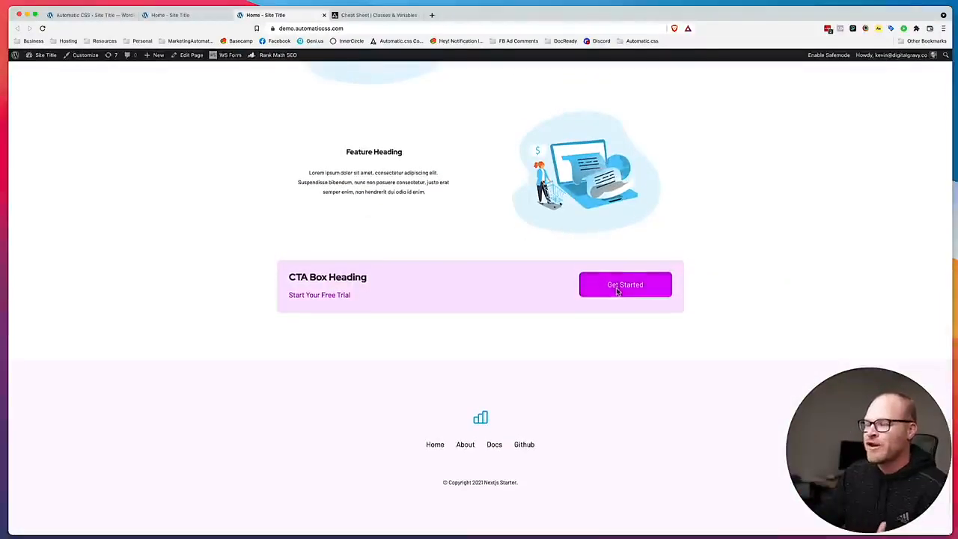
scroll(616, 291, "up", 15)
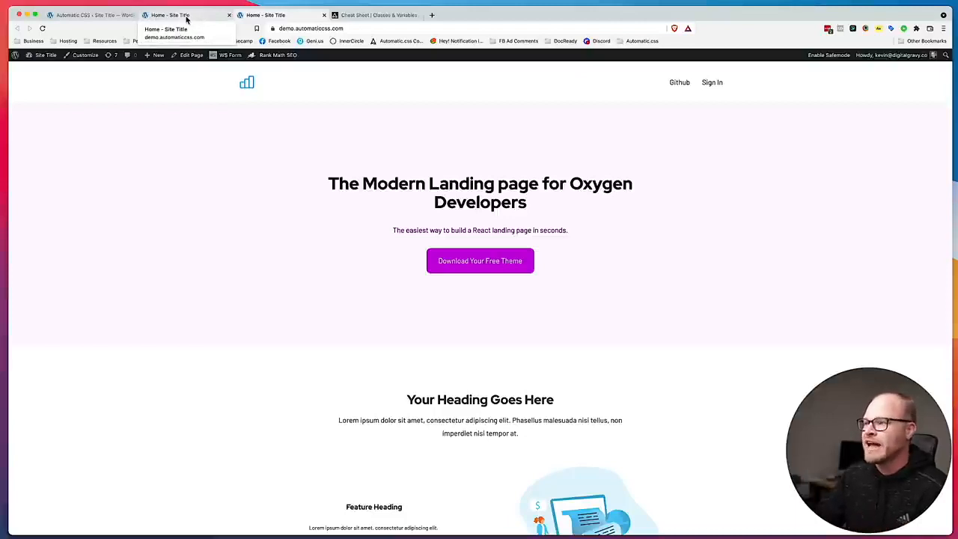
Wrap the words "Oxygen Developers" in the hero heading in a span in the Oxygen editor.
left_click(169, 16)
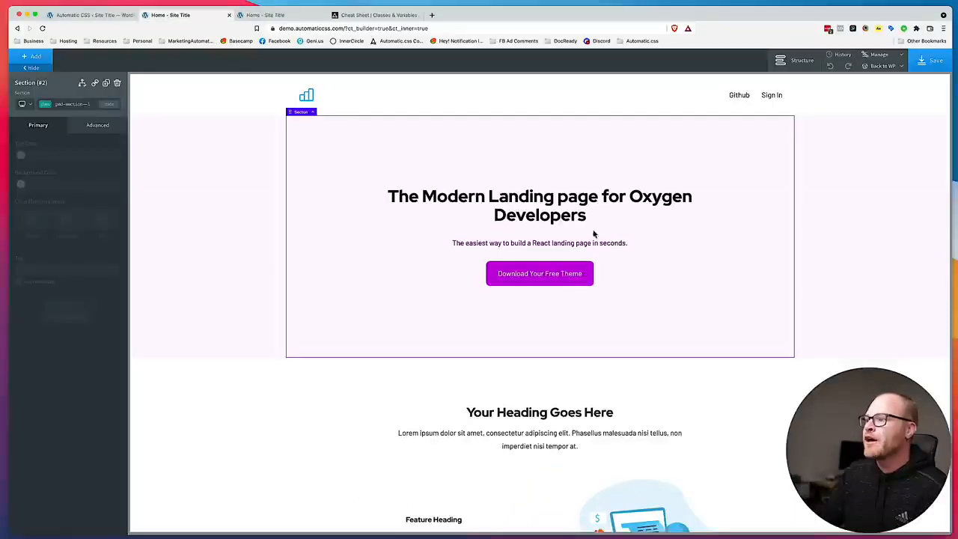
left_click(640, 200)
double_click(640, 200)
left_click_drag(630, 197, 641, 211)
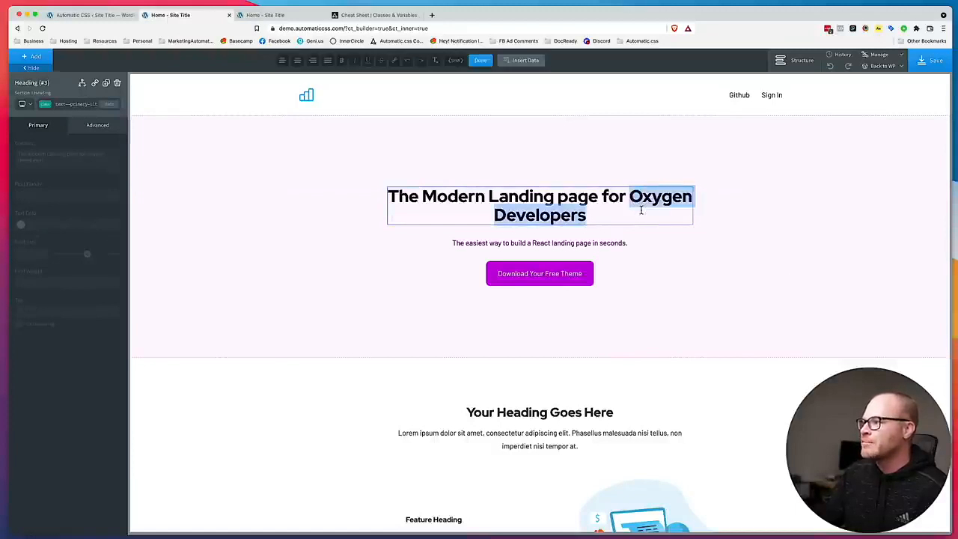
left_click(459, 61)
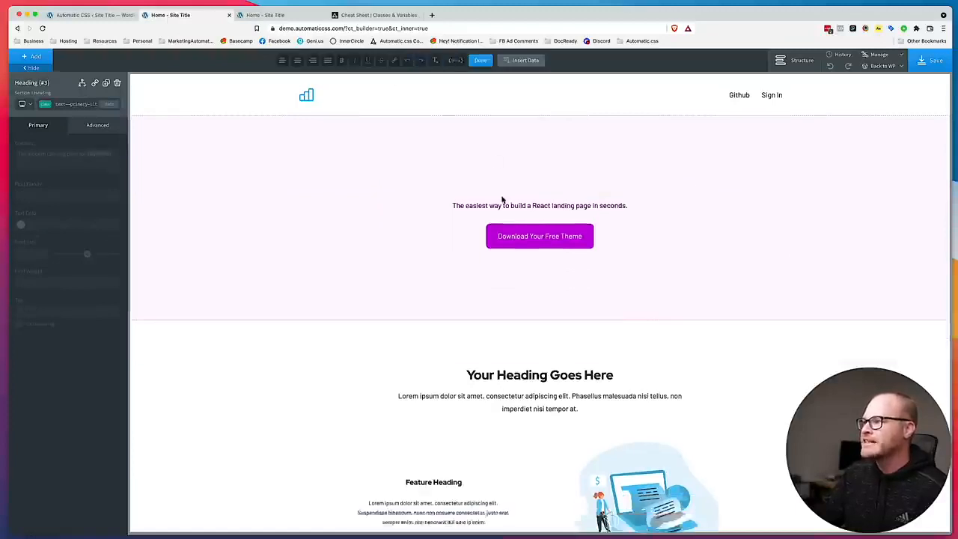
Add the class text--primary to the "Oxygen Developers" span, save the page and view it live.
left_click(84, 104)
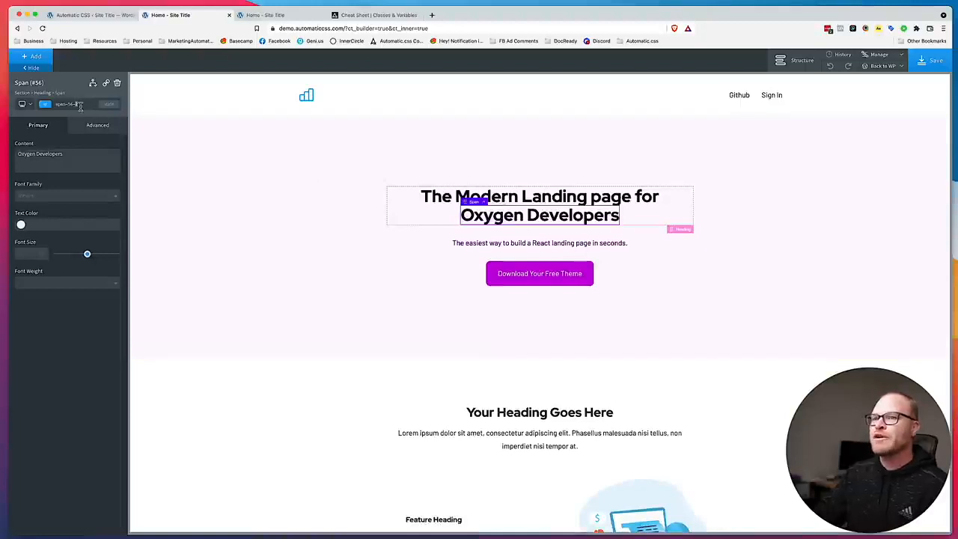
type("text--primary")
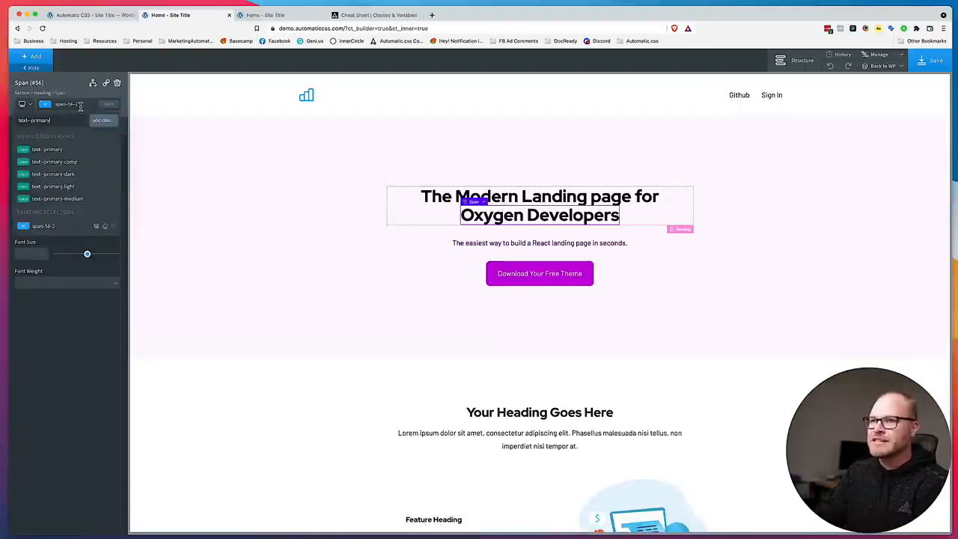
key("Return")
left_click(921, 66)
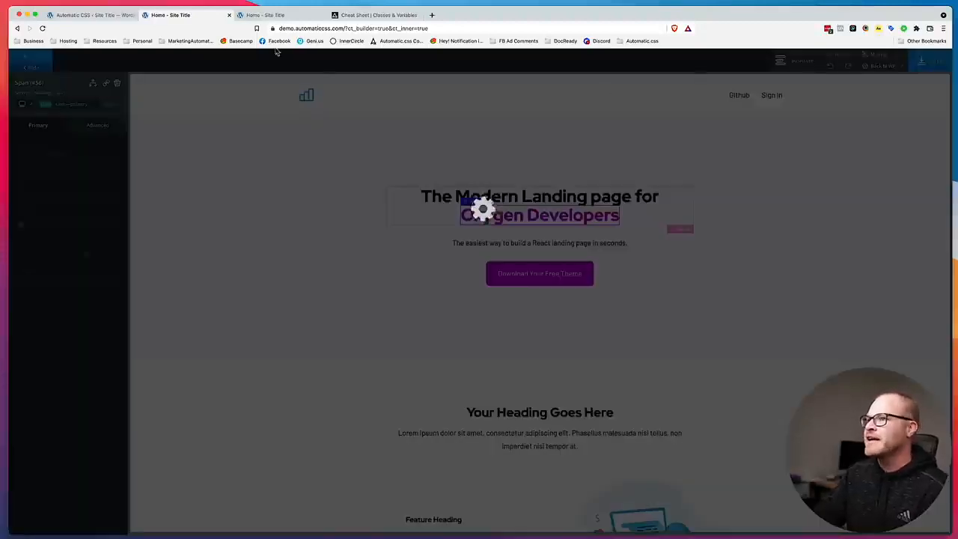
left_click(303, 16)
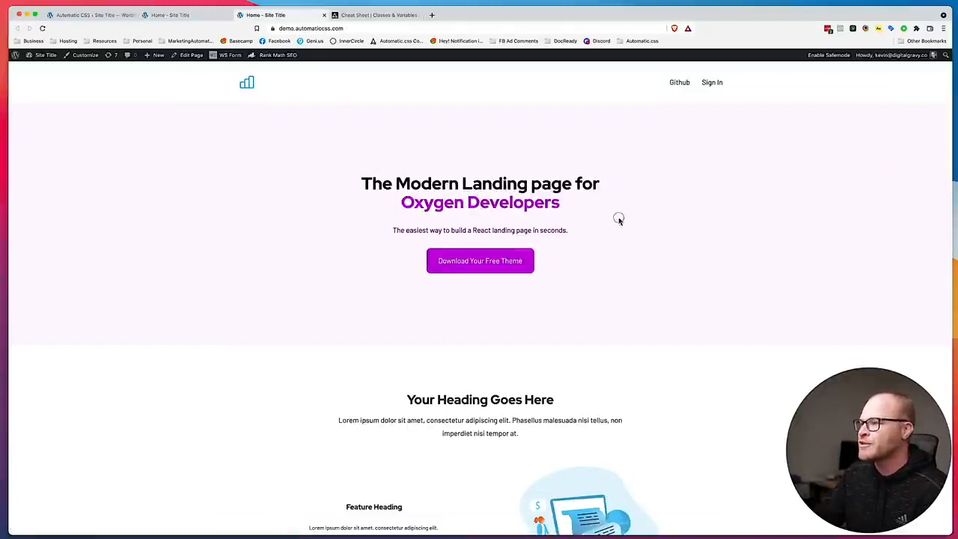
Review the Automatic CSS typography settings: base text sizes for desktop and mobile, text minimums, typography scales and text size multiplier.
left_click(86, 15)
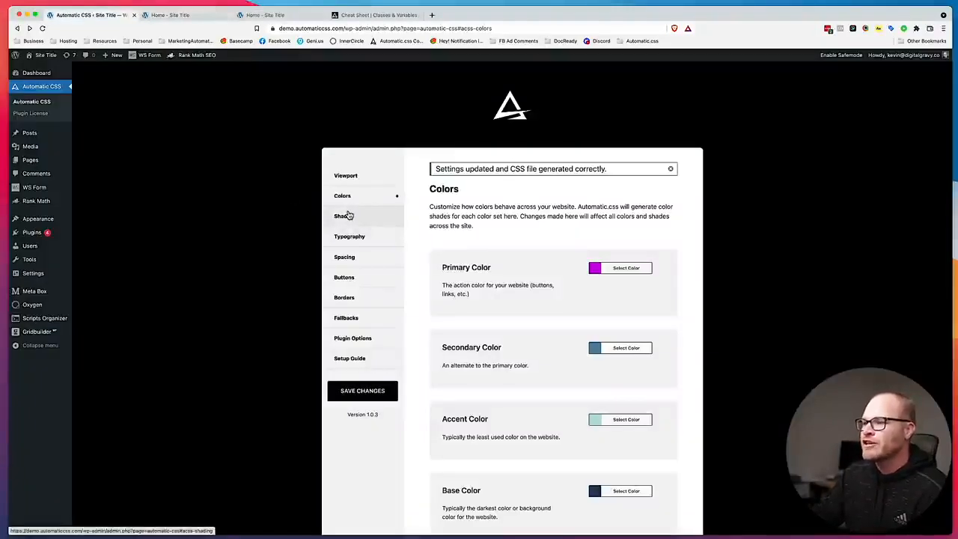
left_click(363, 238)
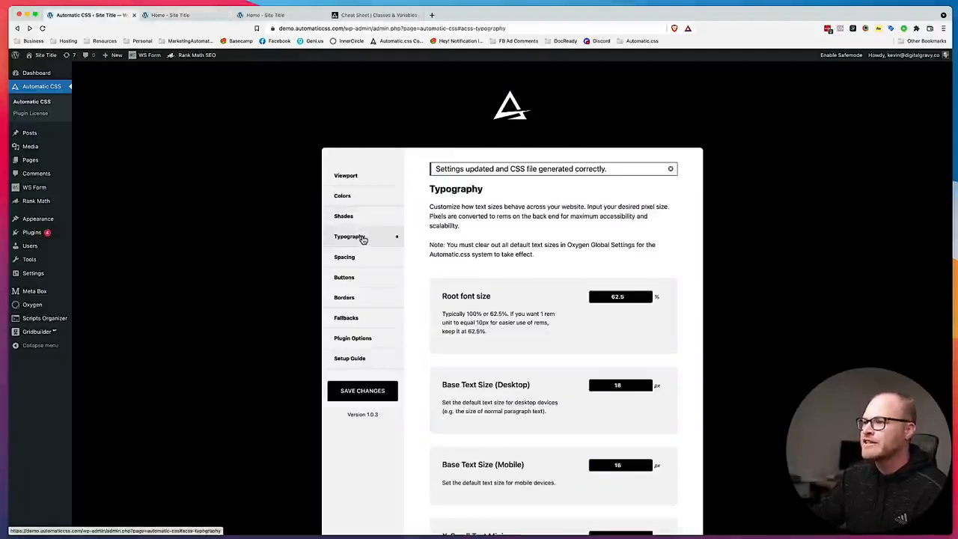
scroll(495, 286, "down", 2)
scroll(495, 287, "down", 5)
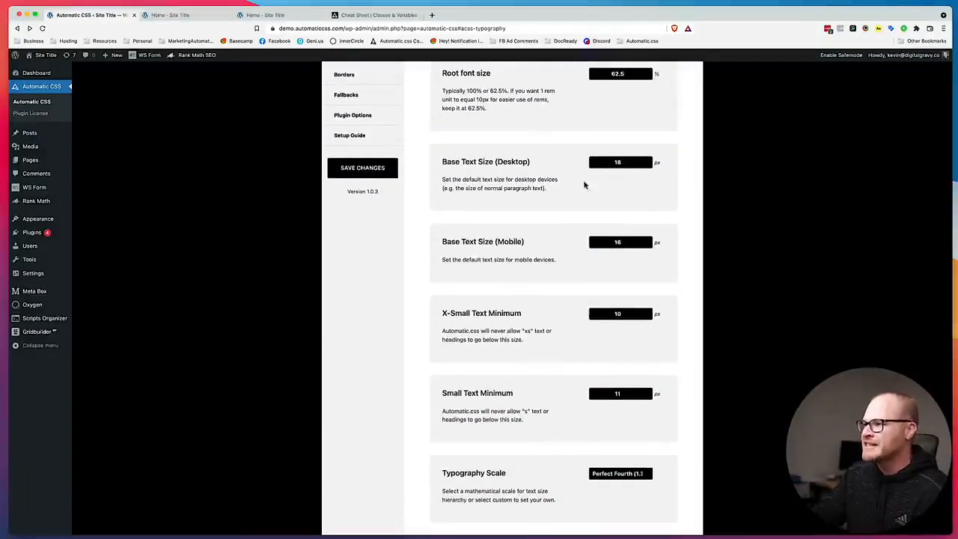
scroll(598, 195, "down", 5)
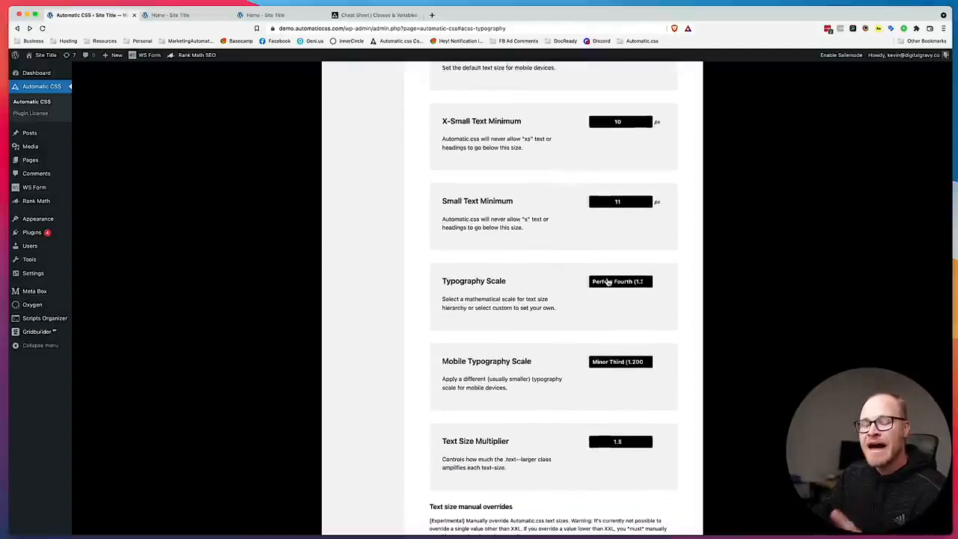
scroll(599, 301, "down", 2)
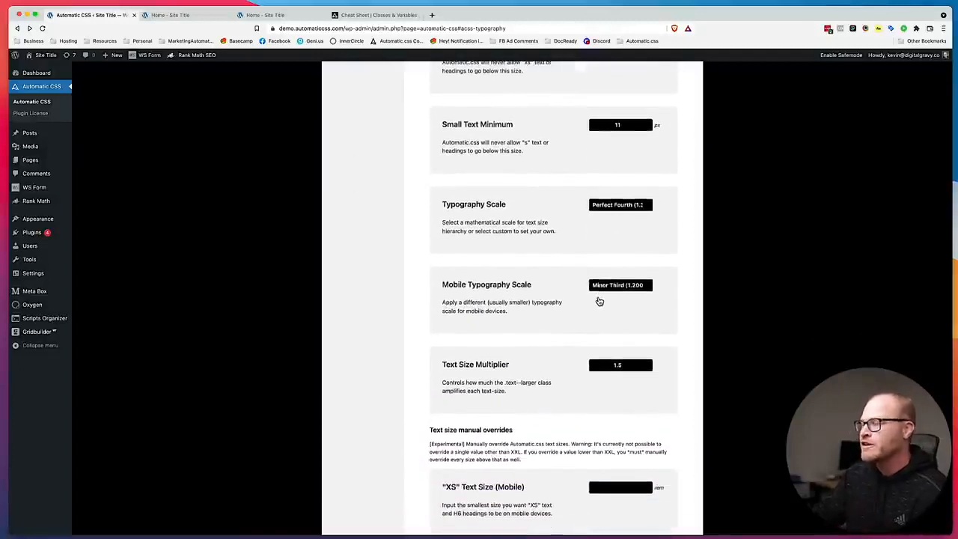
scroll(599, 300, "up", 7)
scroll(599, 301, "down", 6)
scroll(599, 301, "down", 4)
scroll(599, 301, "up", 5)
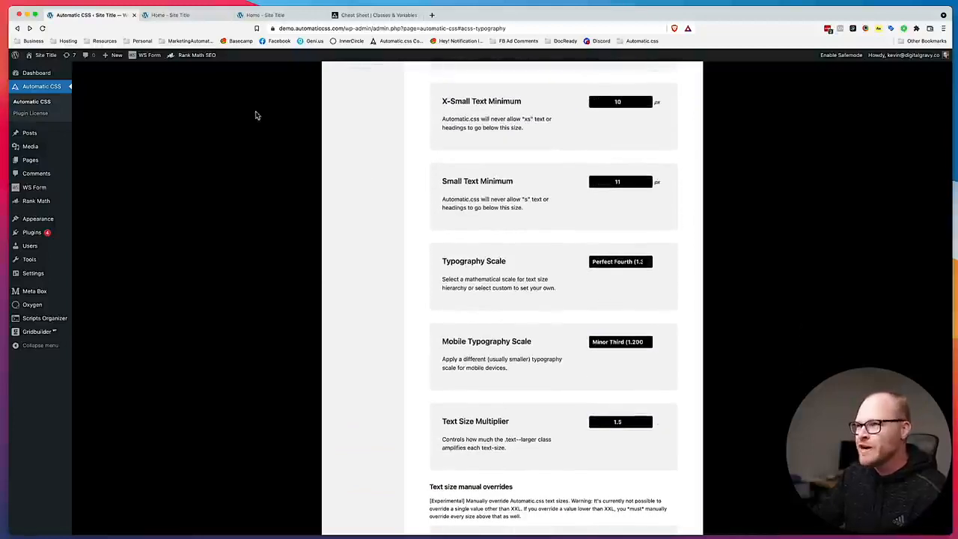
scroll(514, 197, "up", 6)
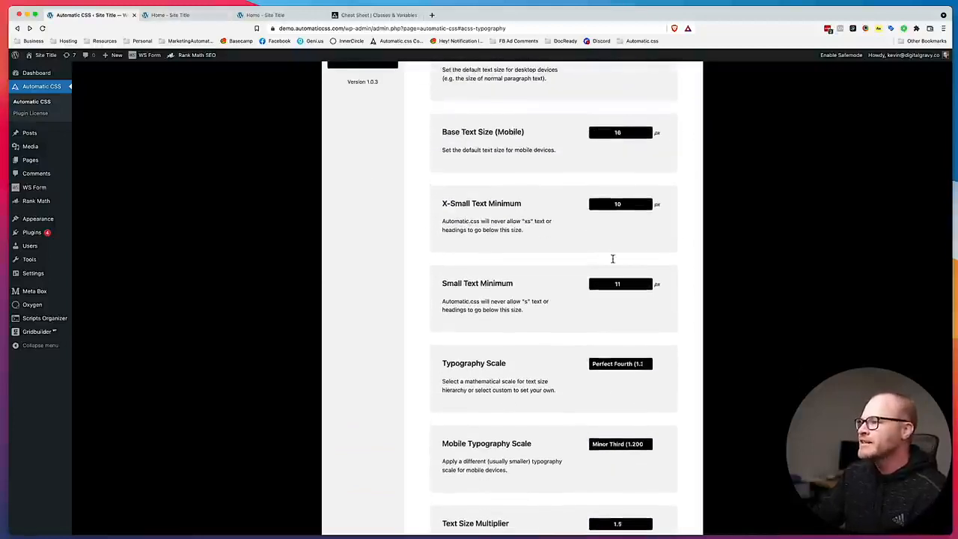
double_click(609, 158)
scroll(637, 205, "down", 1)
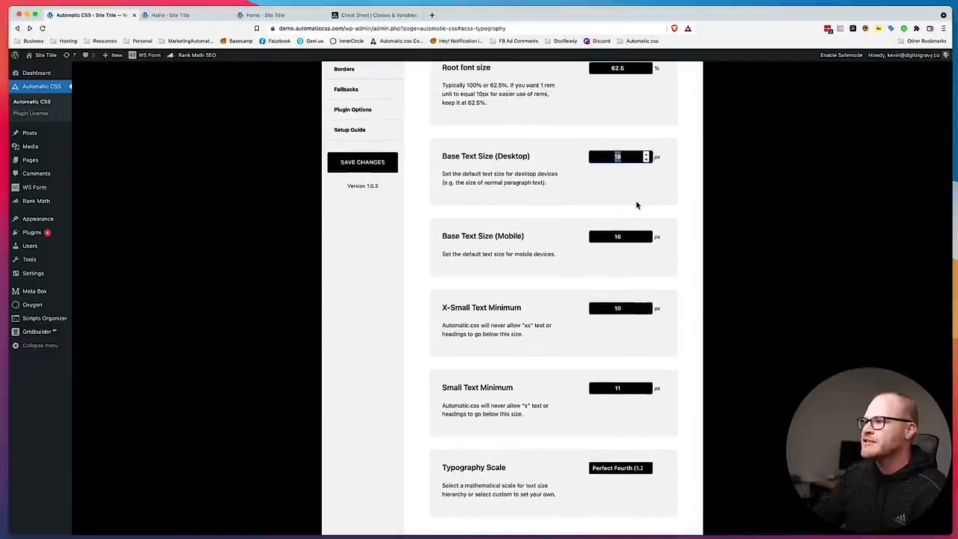
double_click(615, 236)
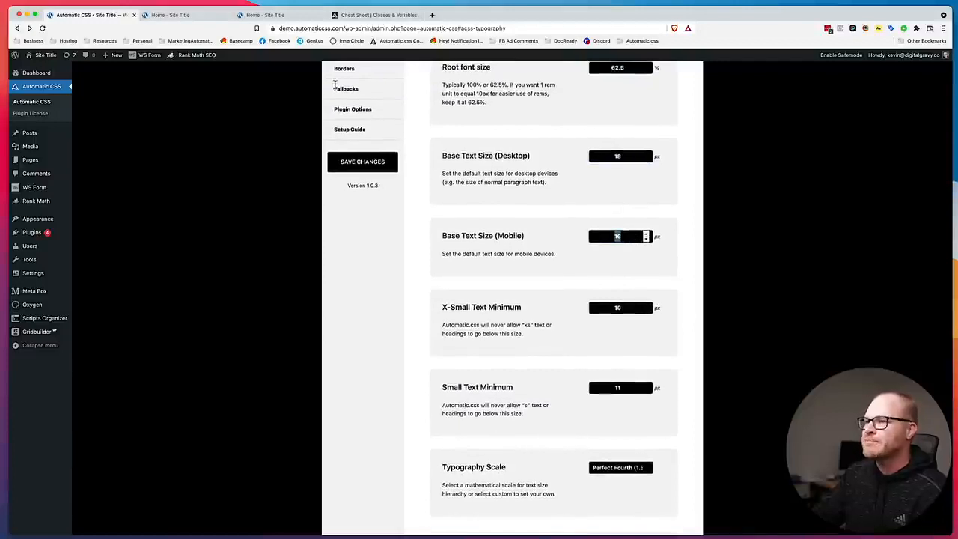
Inspect the hero section of the live home page with the browser's developer tools in responsive view.
left_click(187, 15)
left_click(301, 16)
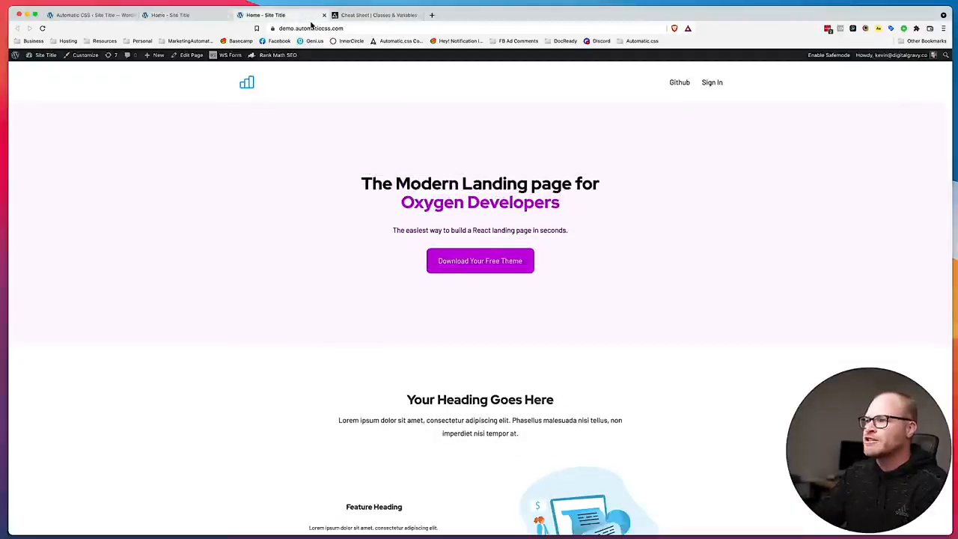
right_click(329, 161)
left_click(385, 275)
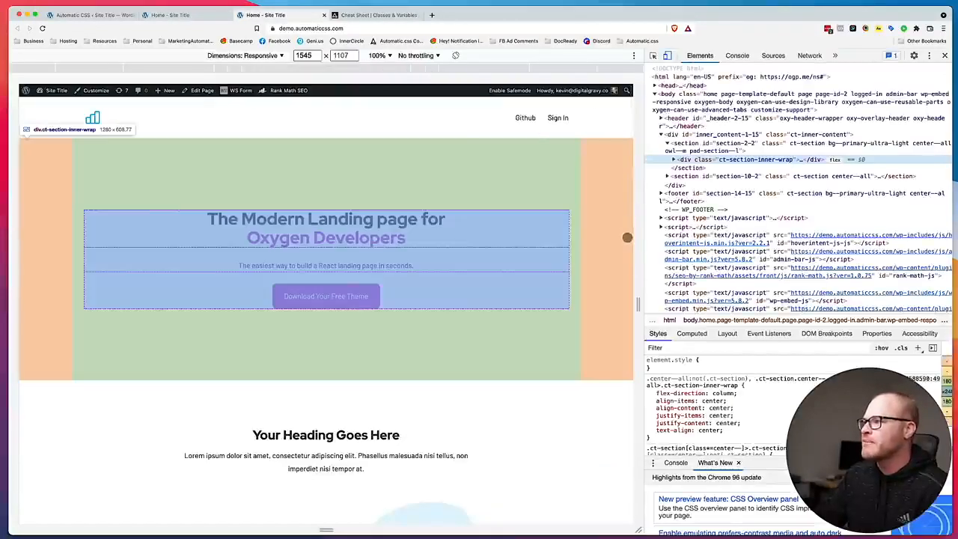
Narrow the responsive preview of the live page to about 494 px and examine the text sizes down the page.
left_click_drag(640, 303, 429, 300)
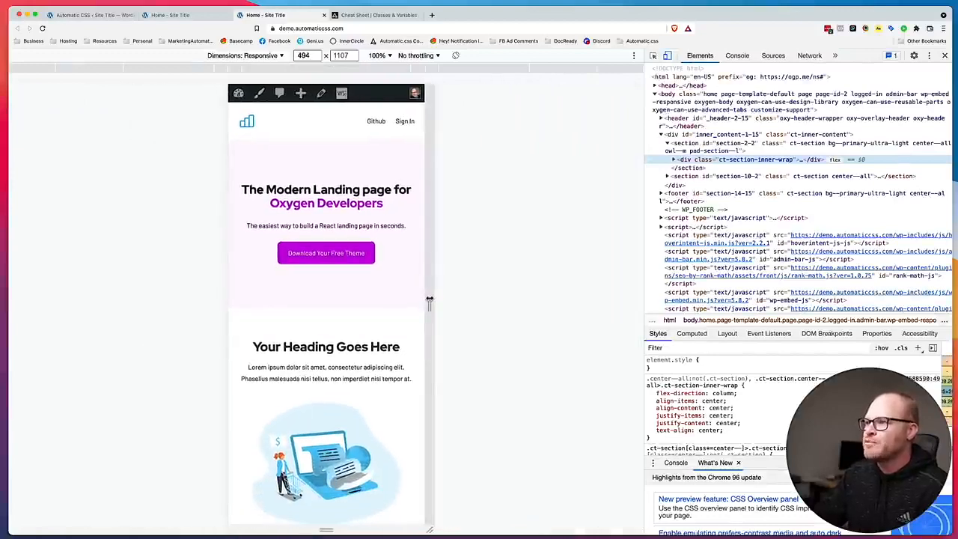
scroll(368, 275, "down", 3)
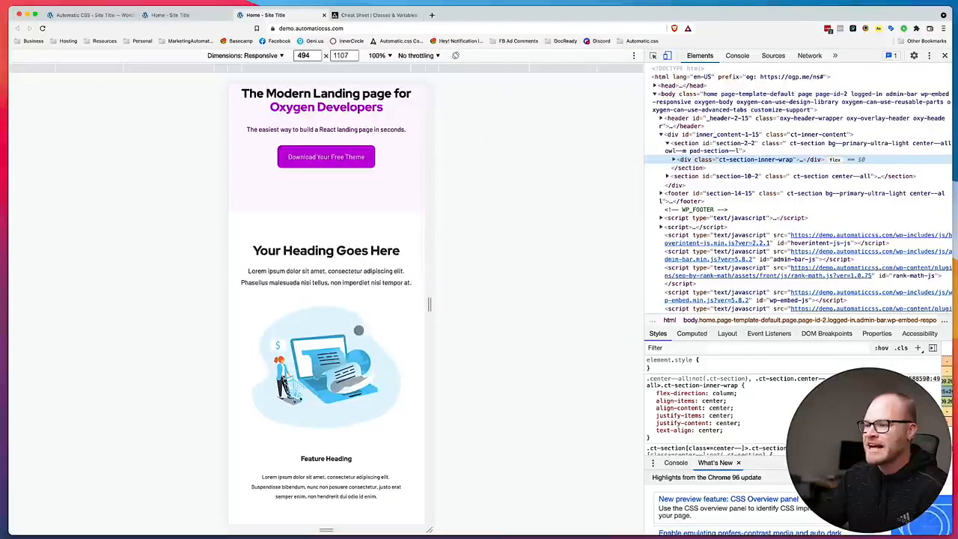
scroll(362, 350, "down", 4)
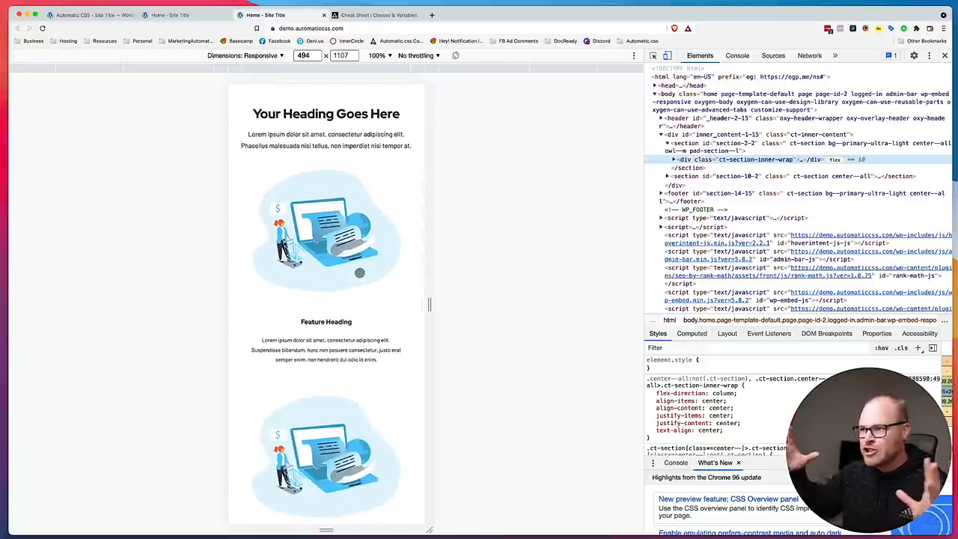
Set the Automatic CSS mobile base text size to 14 px, save the settings and return to the live home page.
left_click(97, 15)
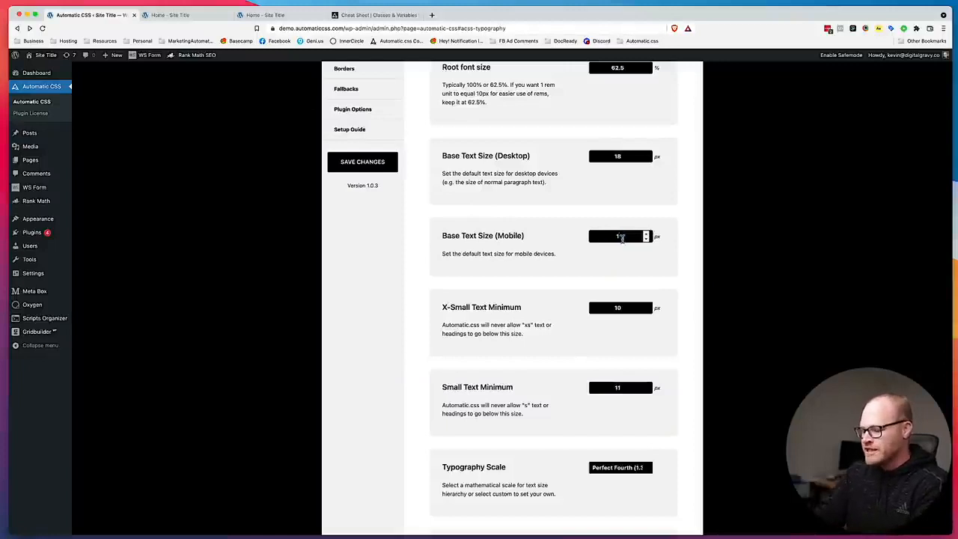
left_click(372, 165)
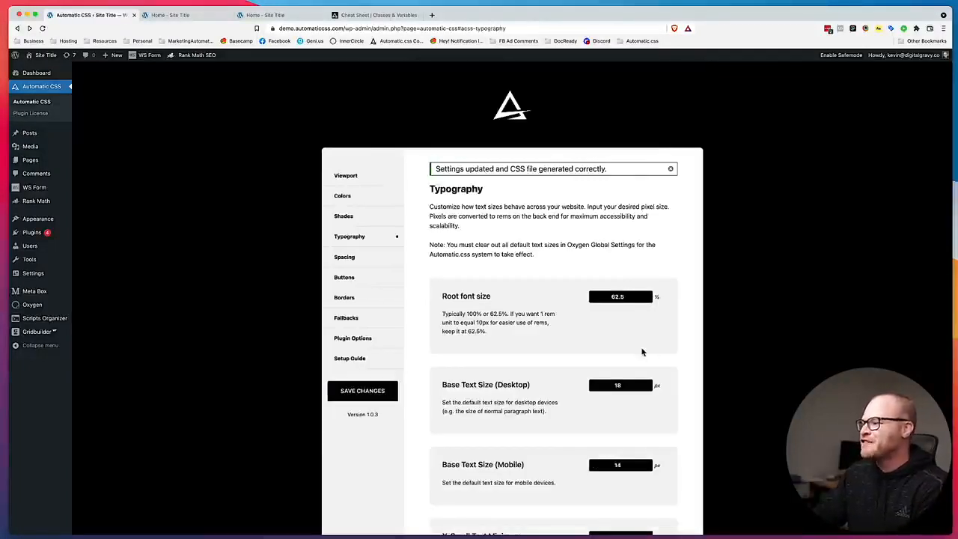
left_click(163, 19)
left_click(290, 19)
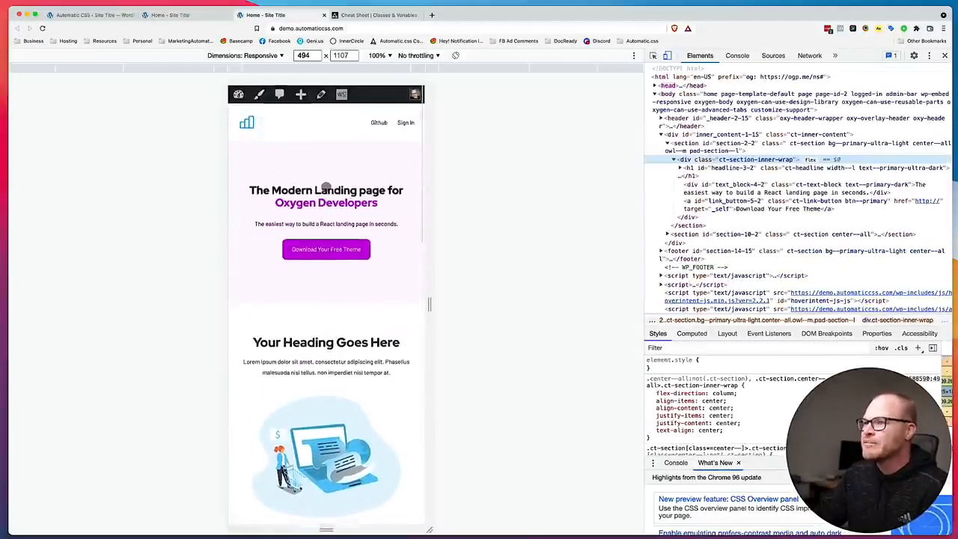
Compare the live page's text sizes at mobile and desktop preview widths, then leave responsive view and close the developer tools.
scroll(326, 187, "down", 5)
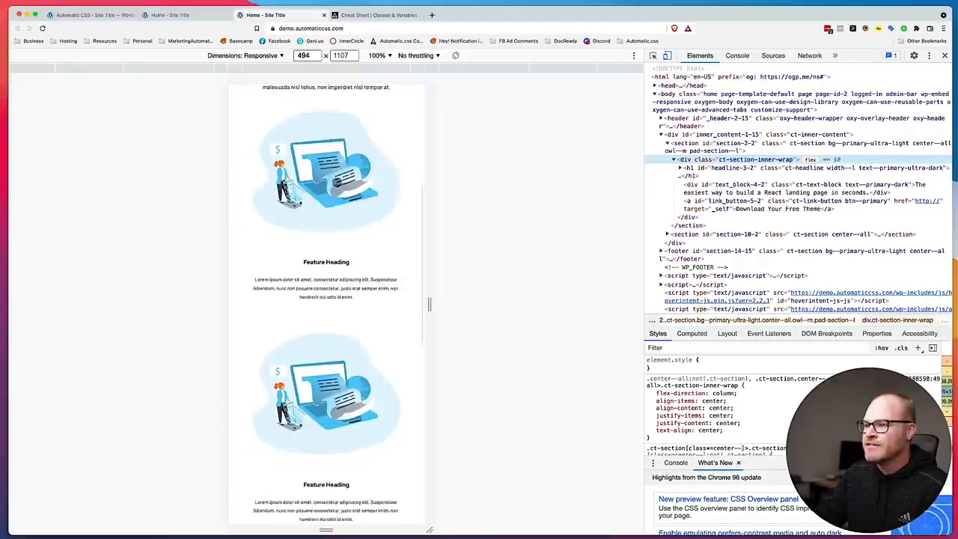
left_click_drag(429, 304, 637, 305)
scroll(623, 303, "up", 3)
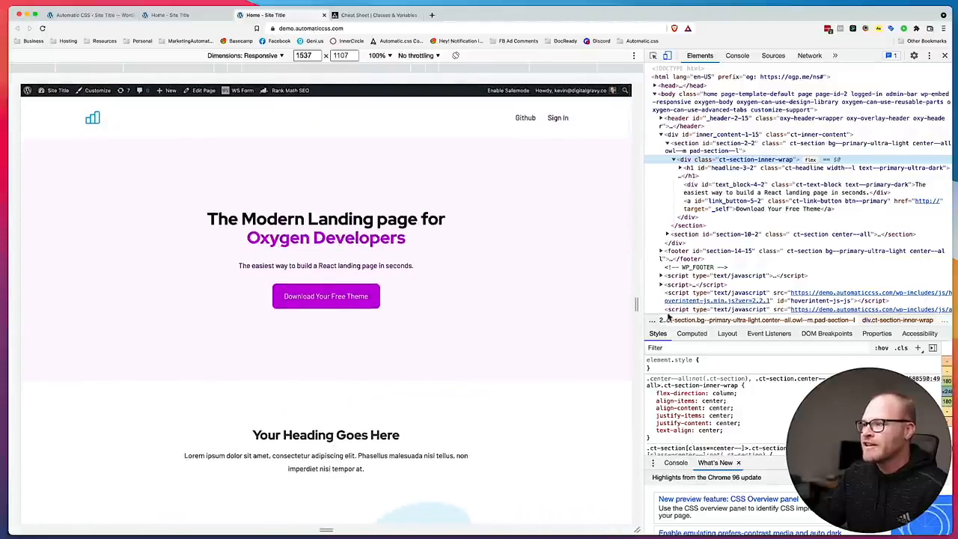
left_click_drag(637, 303, 433, 302)
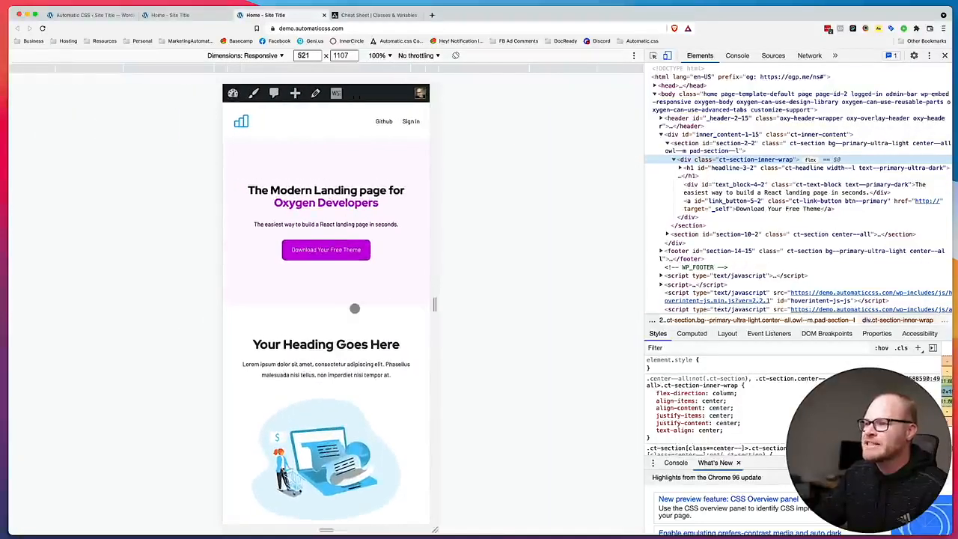
scroll(350, 281, "down", 2)
scroll(364, 355, "down", 5)
left_click_drag(434, 303, 629, 304)
key("super+shift+m")
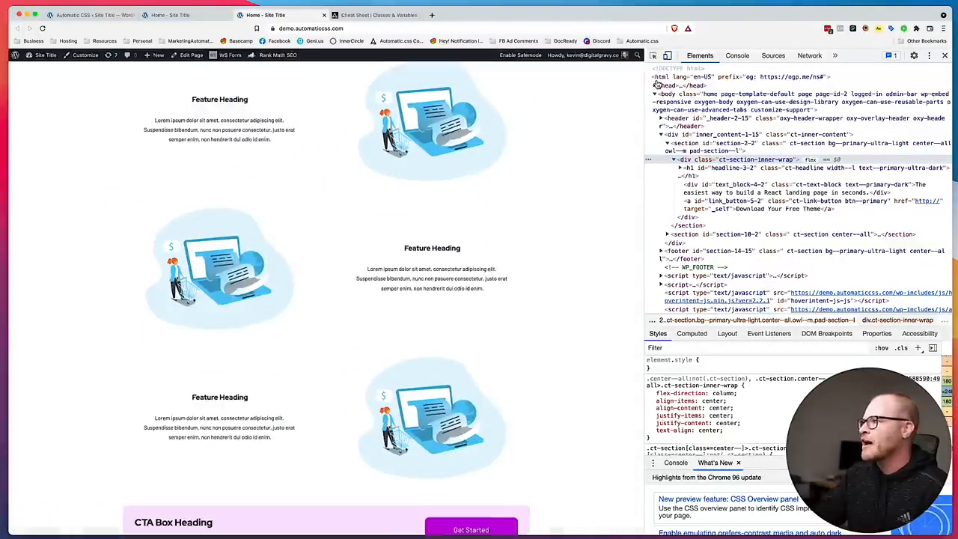
scroll(562, 266, "up", 10)
left_click(945, 55)
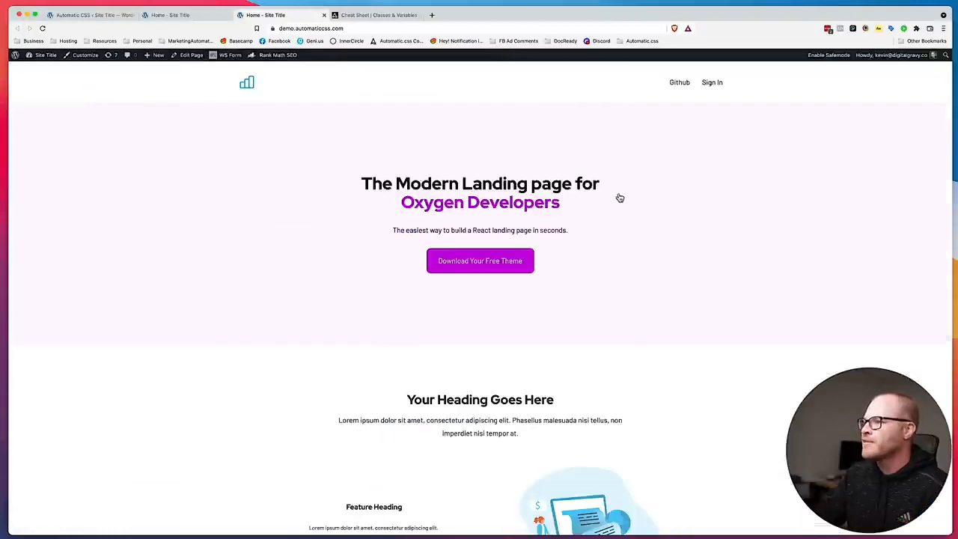
Review the Automatic CSS base text sizes and the available options for the Typography Scale.
left_click(187, 15)
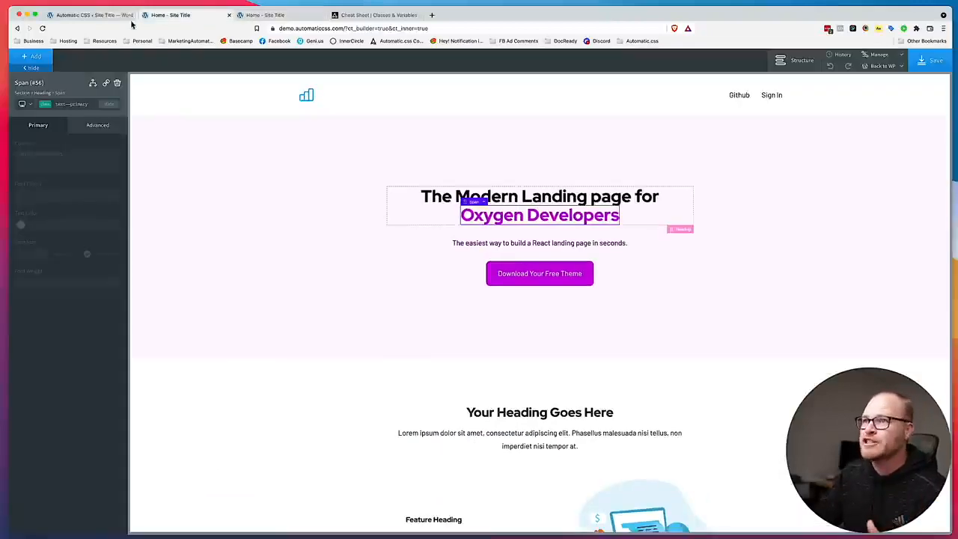
left_click(95, 15)
scroll(511, 325, "down", 1)
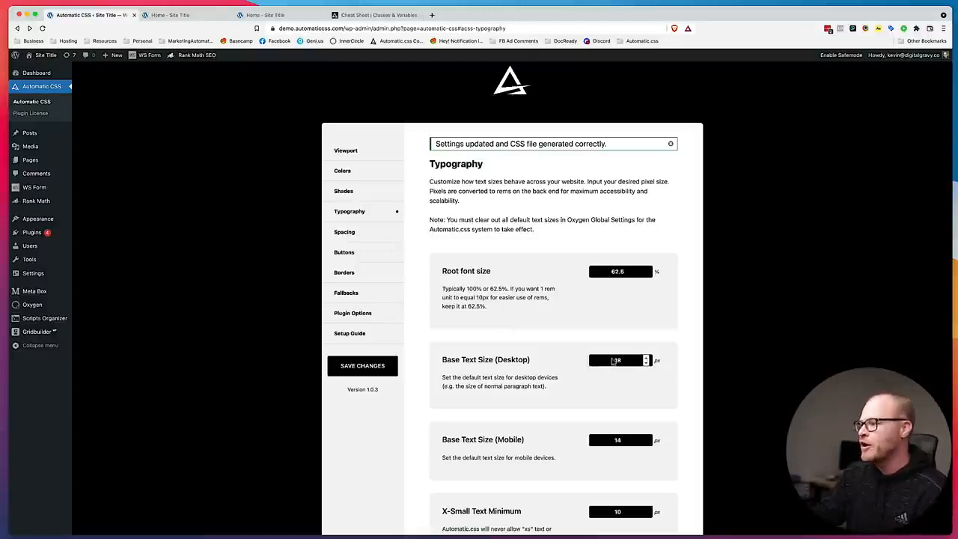
scroll(592, 357, "down", 5)
scroll(570, 347, "up", 2)
scroll(572, 344, "down", 8)
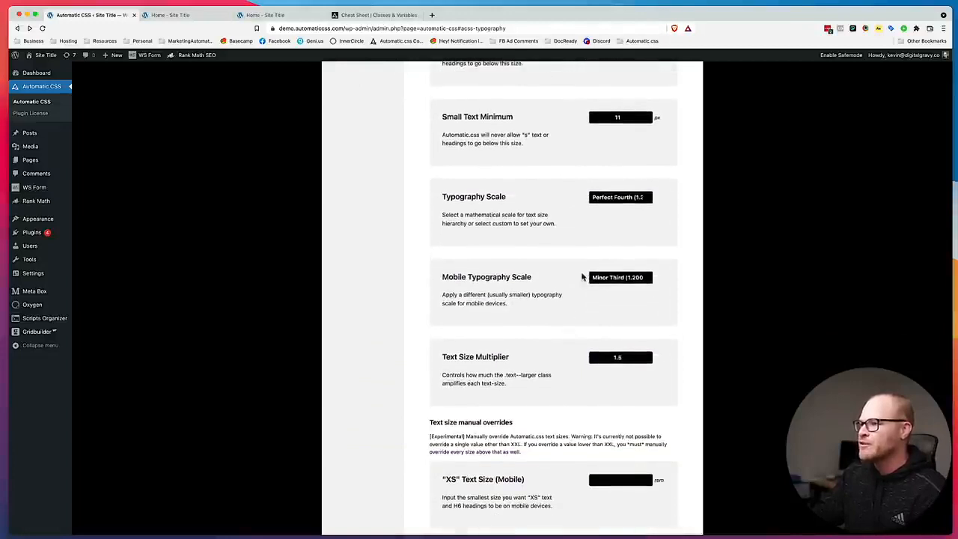
scroll(599, 228, "up", 1)
left_click(627, 210)
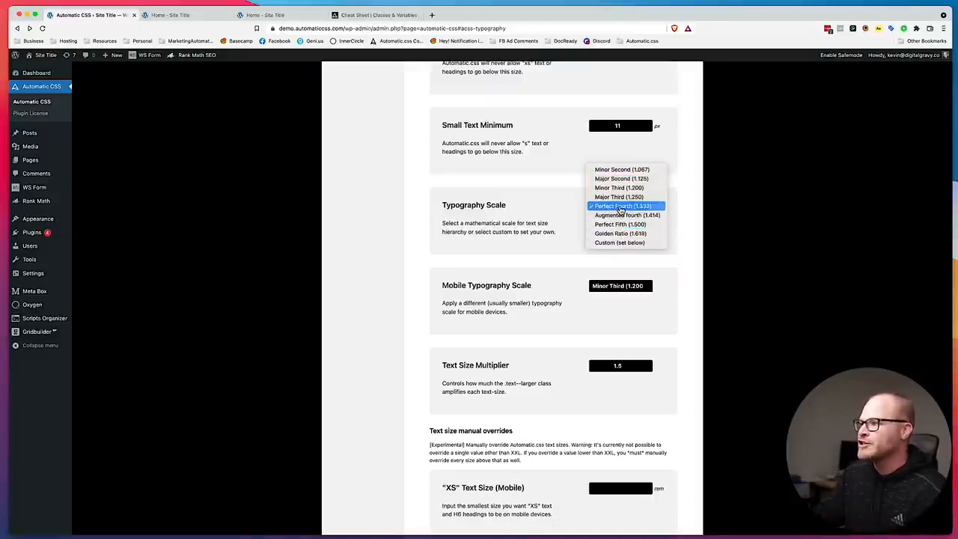
left_click(570, 211)
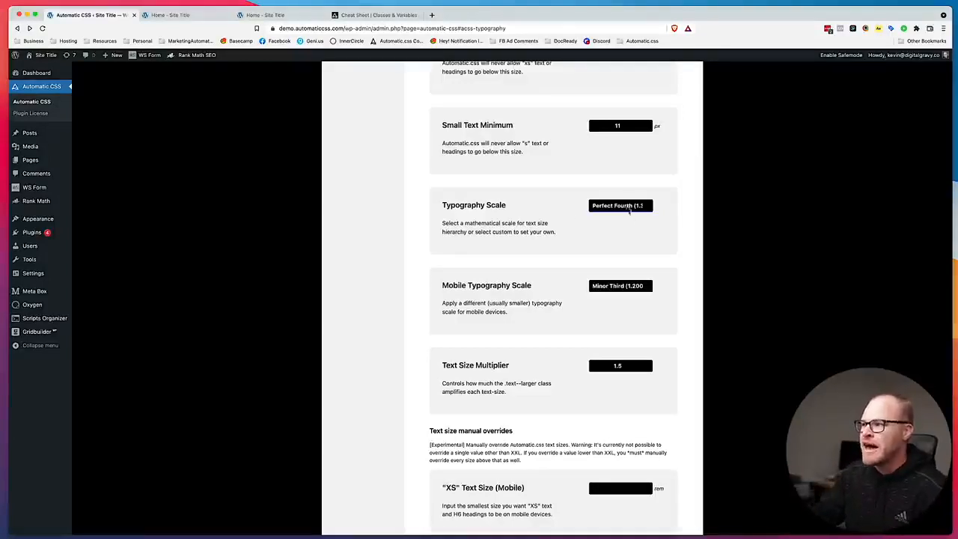
Set the Typography Scale to Minor Third (1.200), save the settings and reload the live home page to check the headings.
left_click(593, 207)
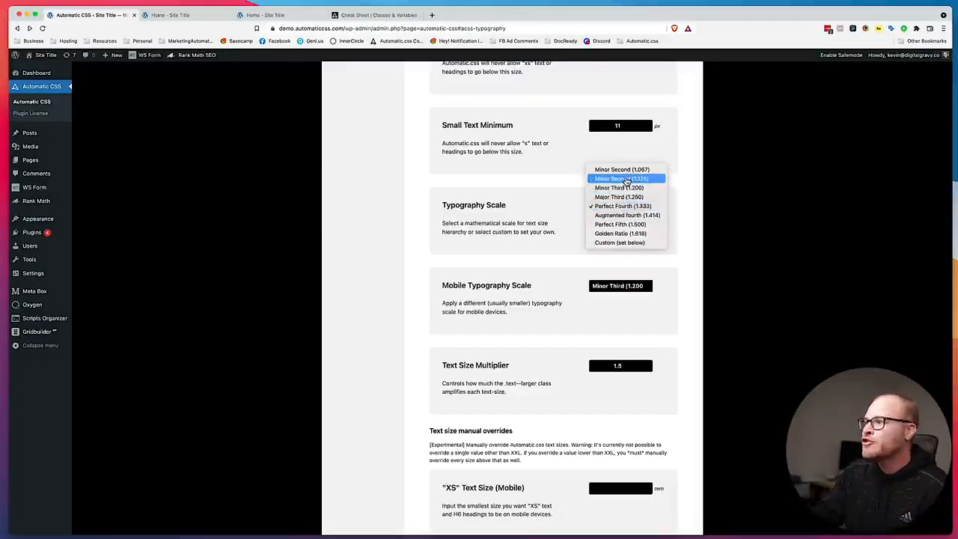
left_click(611, 189)
scroll(592, 239, "up", 5)
left_click(369, 189)
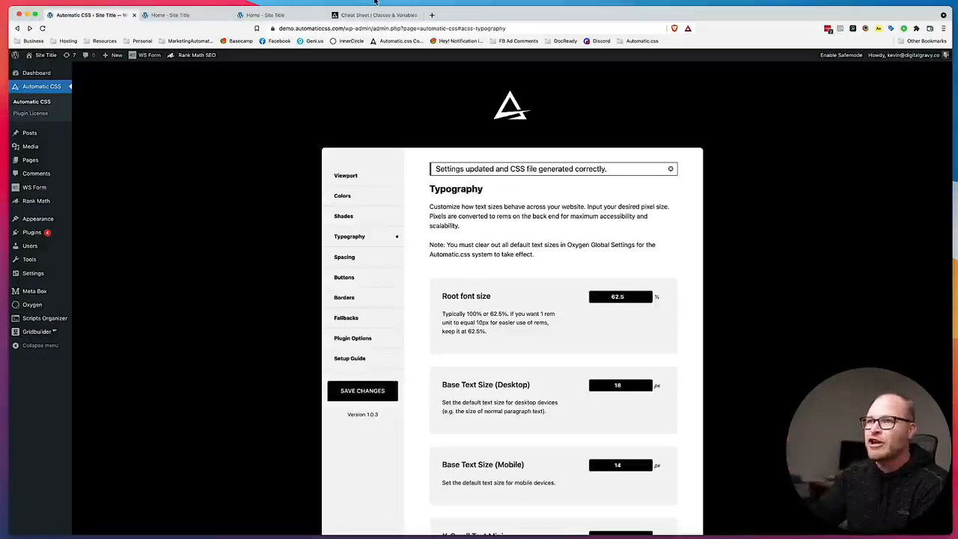
left_click(177, 17)
left_click(278, 17)
key("super+r")
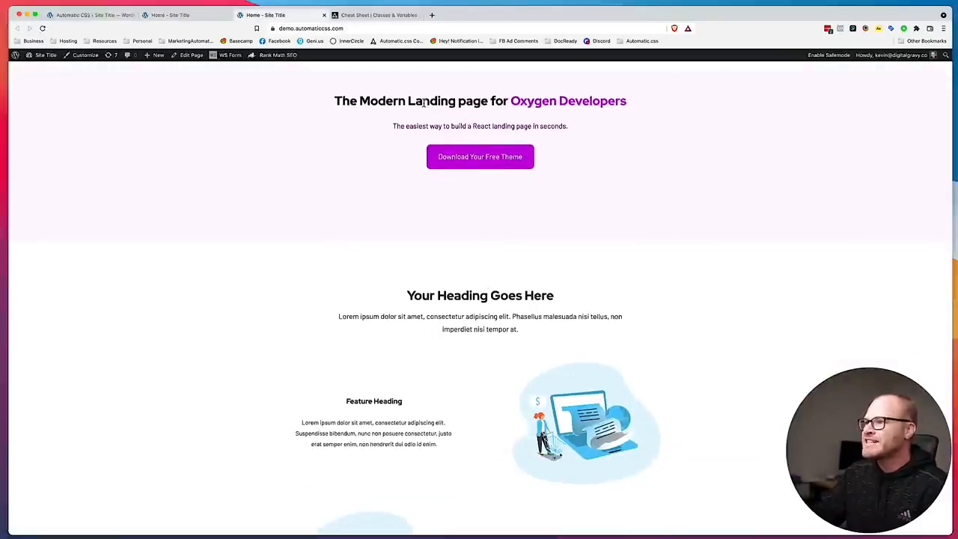
scroll(381, 140, "up", 1)
scroll(459, 153, "down", 1)
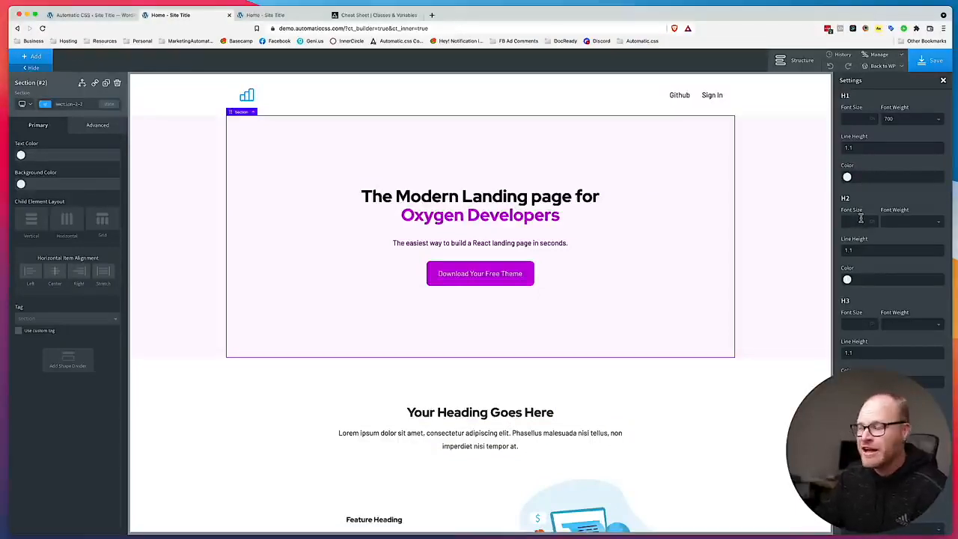
Save the global heading settings in the Oxygen editor, close them and return to the live home page.
left_click(933, 62)
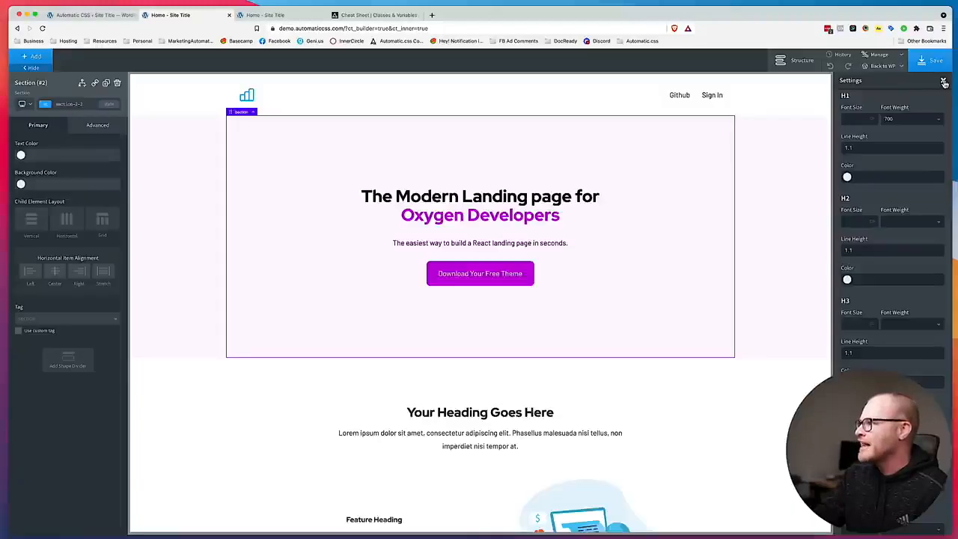
left_click(944, 82)
left_click(284, 14)
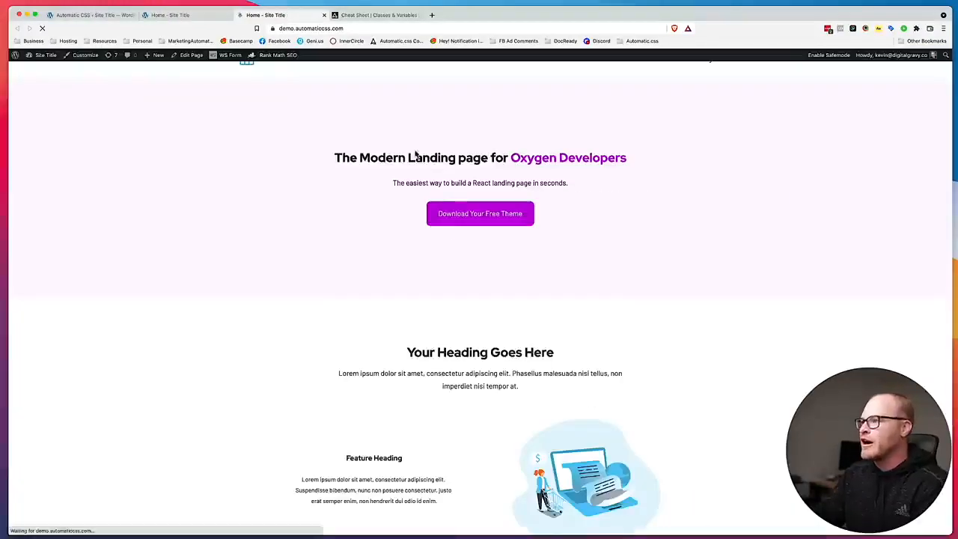
Inspect the computed font sizes of the hero H1 and the "Your Heading Goes Here" H2 on the live page.
right_click(454, 160)
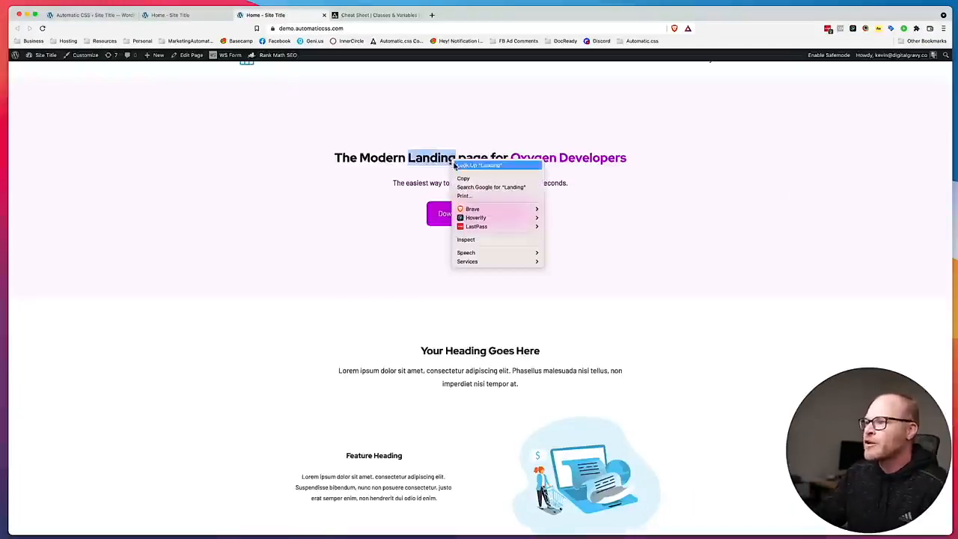
left_click(466, 240)
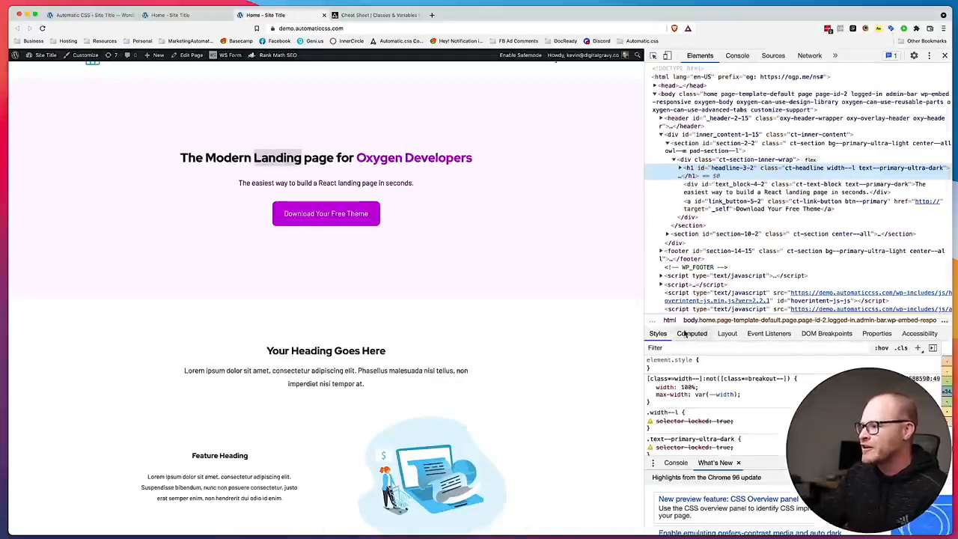
left_click(693, 334)
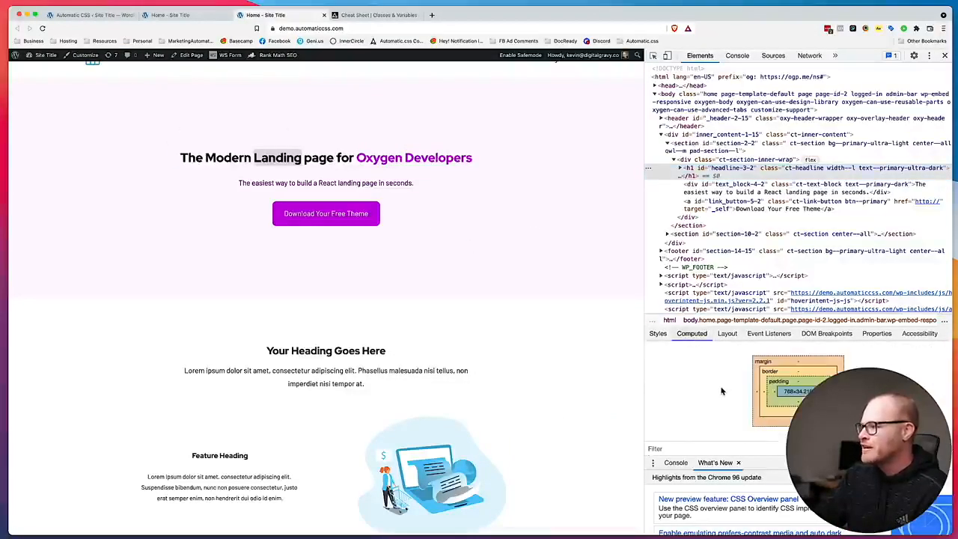
scroll(719, 393, "down", 5)
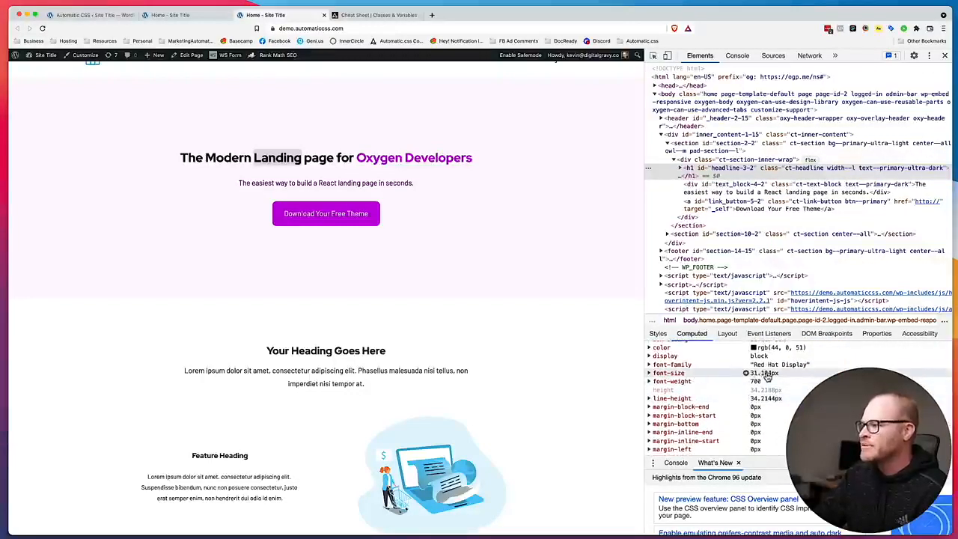
right_click(311, 350)
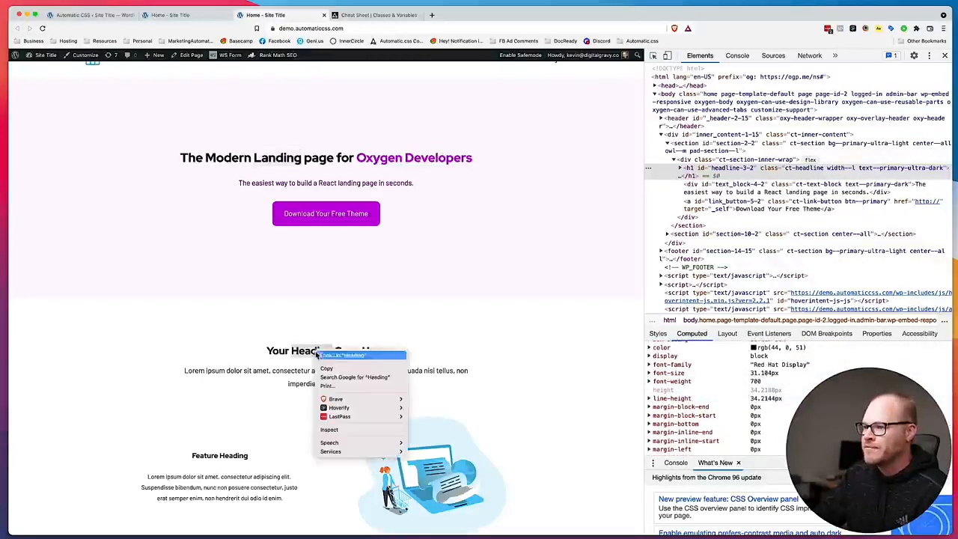
left_click(352, 432)
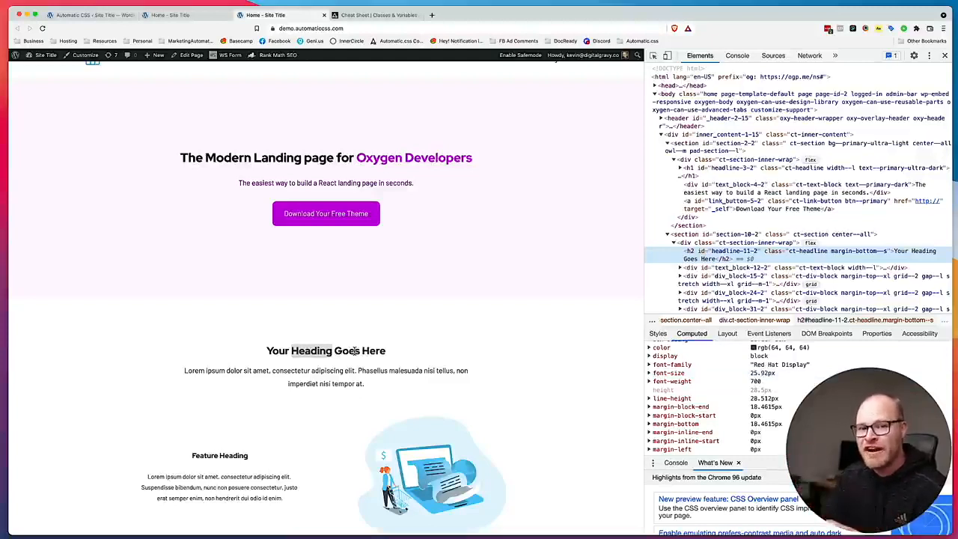
left_click(318, 266)
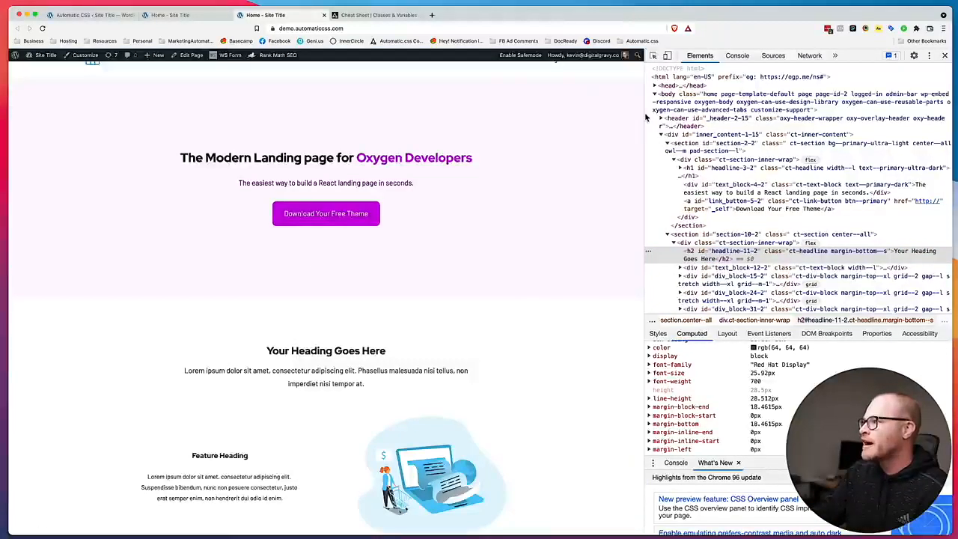
left_click_drag(649, 118, 790, 119)
Set the Typography Scale in Automatic CSS to Golden Ratio (1.618) and save the settings.
left_click(91, 17)
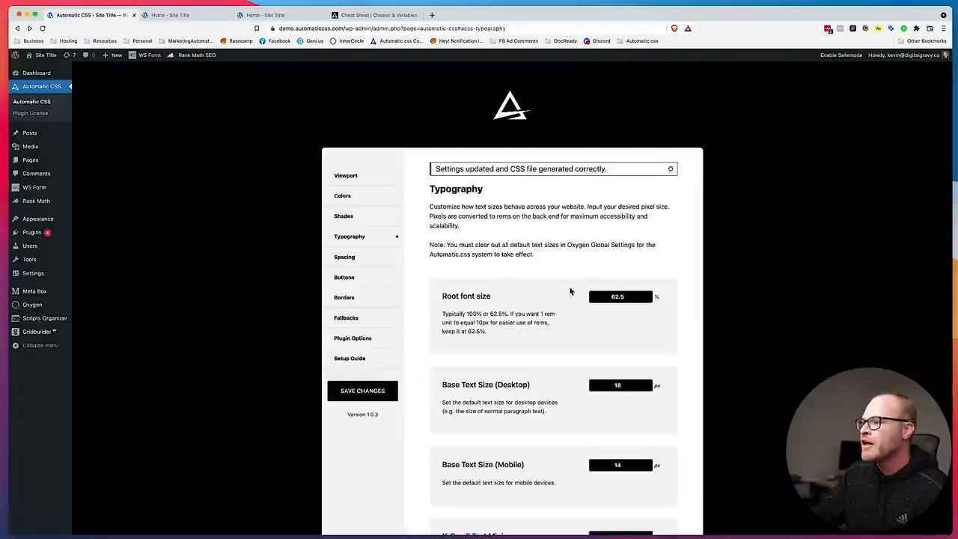
scroll(567, 292, "down", 5)
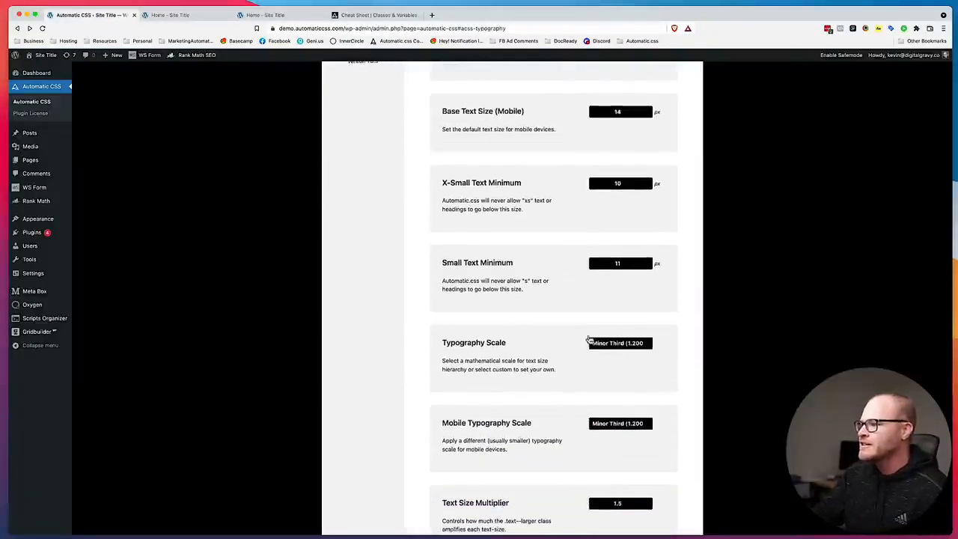
left_click(587, 344)
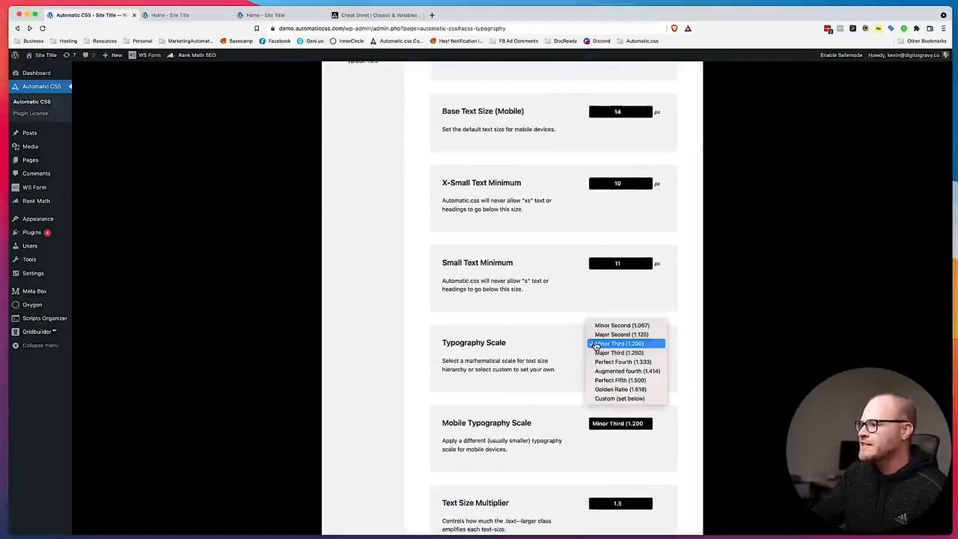
left_click(610, 390)
scroll(524, 346, "down", 2)
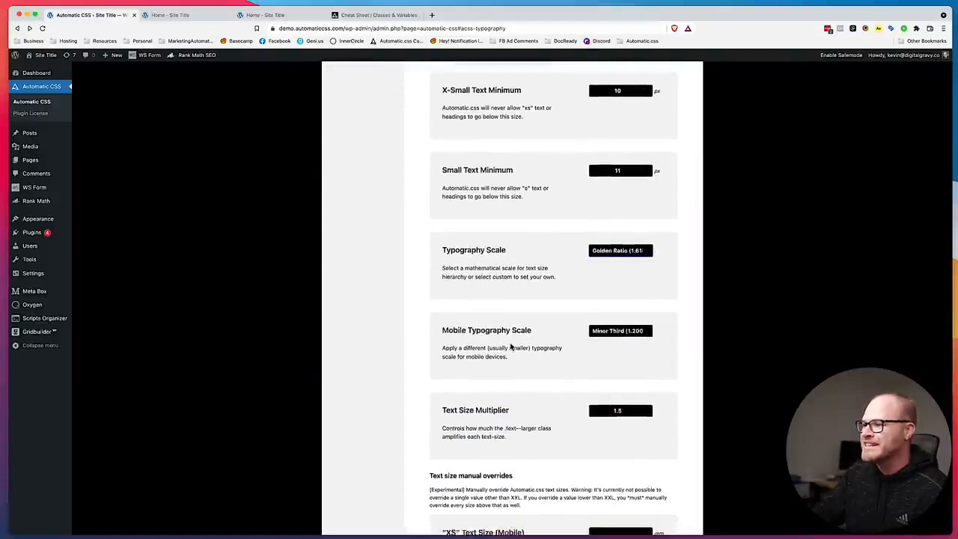
scroll(512, 346, "down", 5)
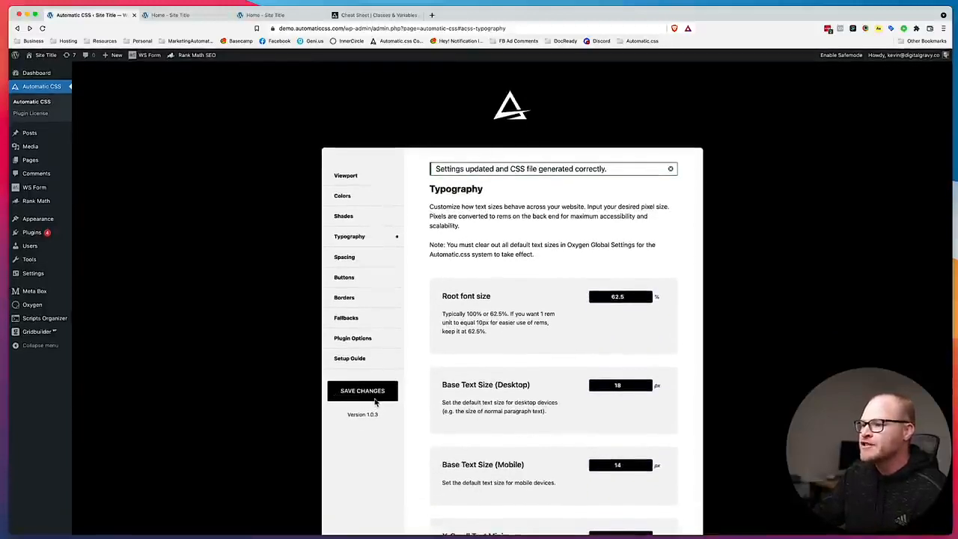
left_click(376, 402)
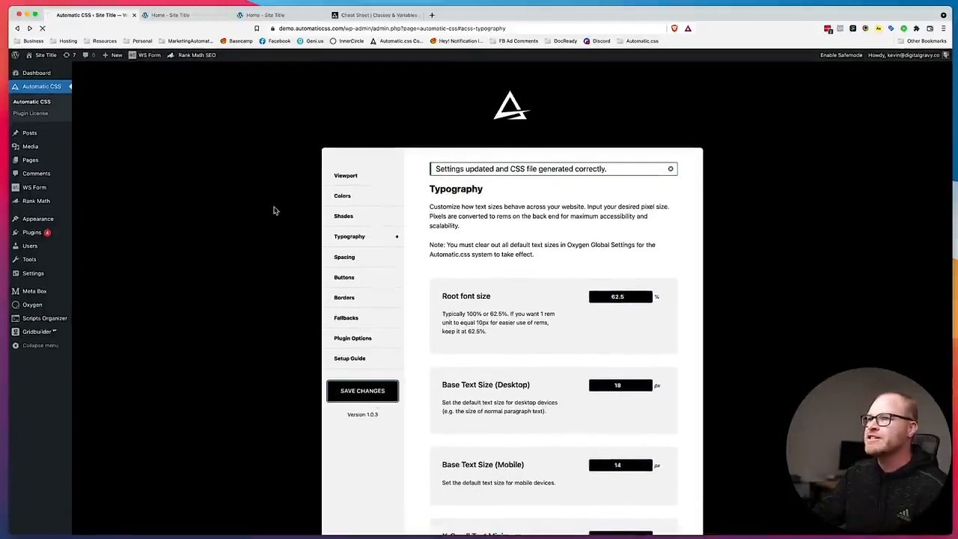
Reload the live home page and look over the hero, section and feature headings at the new scale.
left_click(266, 15)
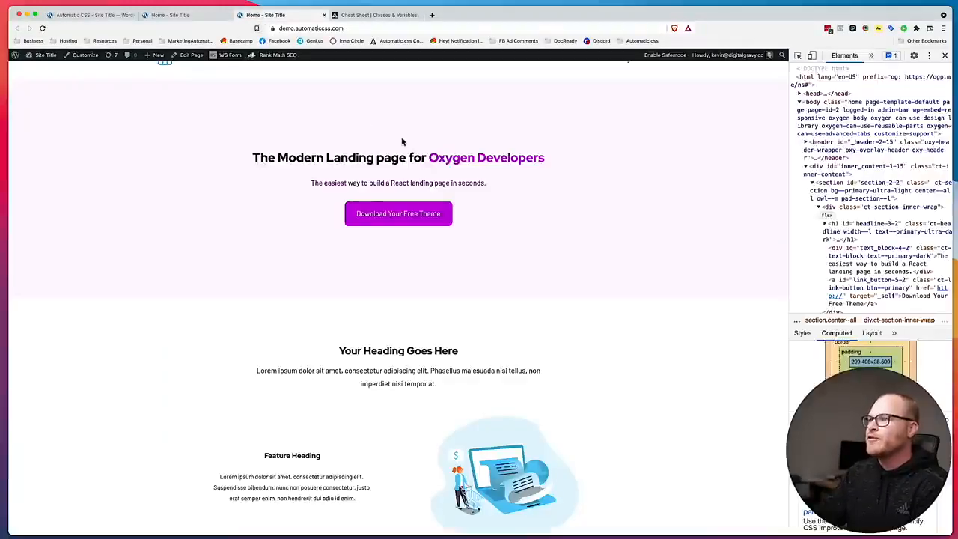
key("super+r")
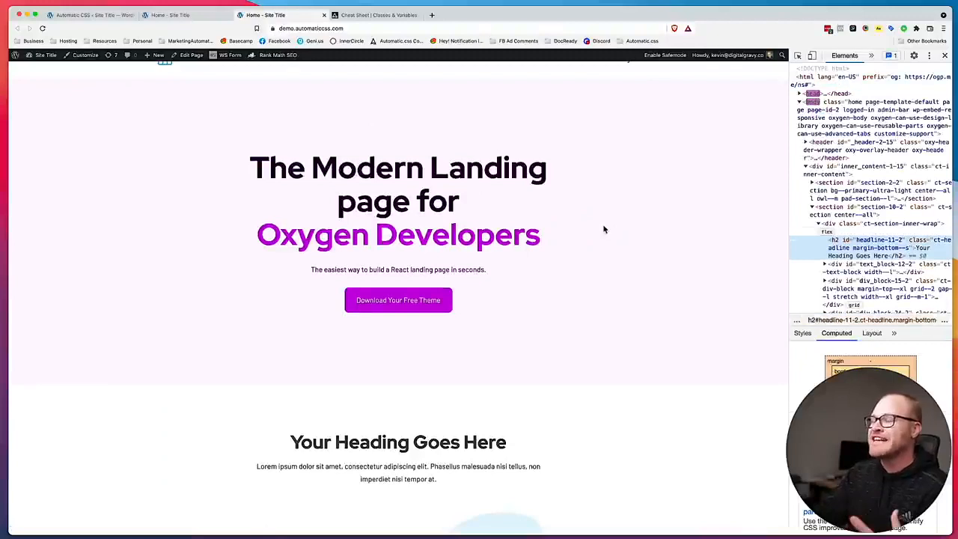
scroll(464, 169, "down", 3)
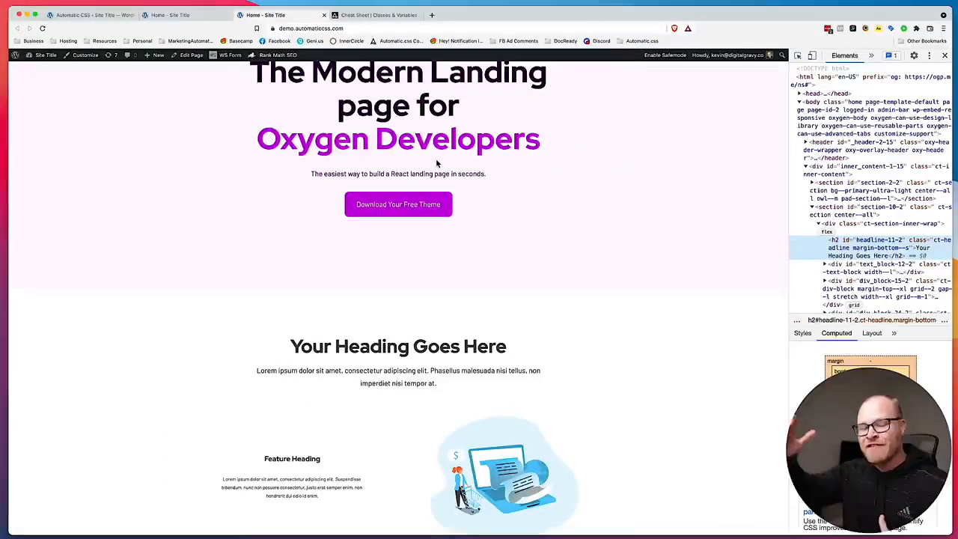
scroll(482, 191, "down", 4)
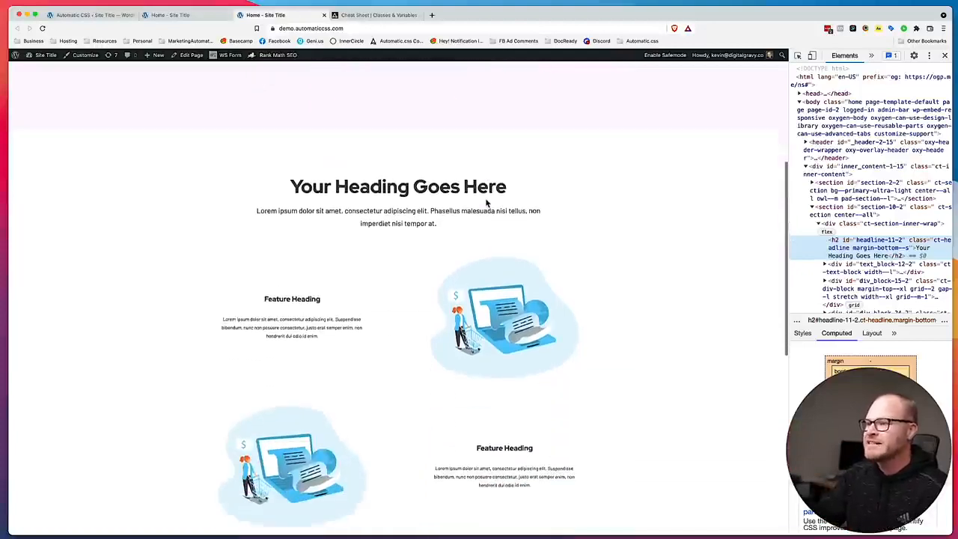
scroll(454, 162, "up", 6)
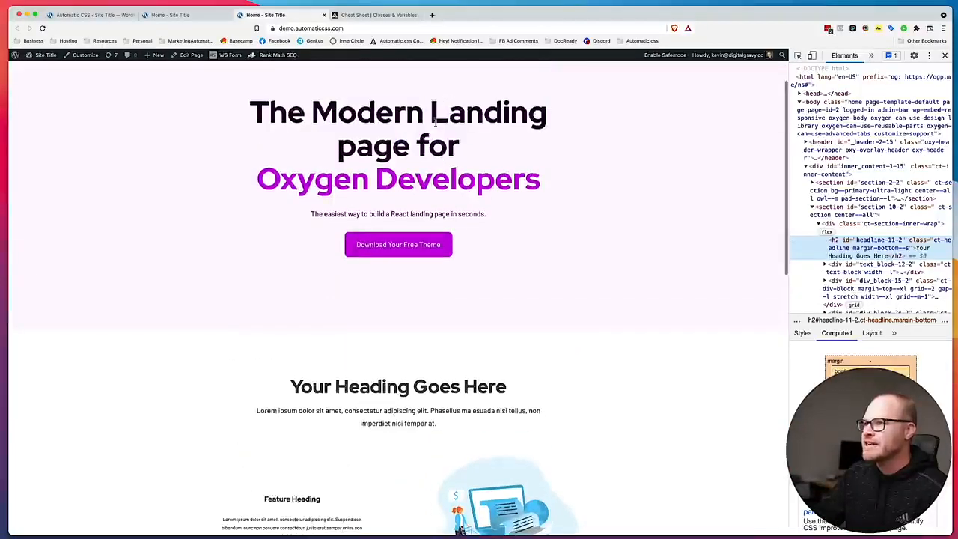
Inspect the computed font sizes of the hero H1 and the "Your Heading Goes Here" H2, and compare them with the paragraph below.
right_click(432, 126)
left_click(449, 197)
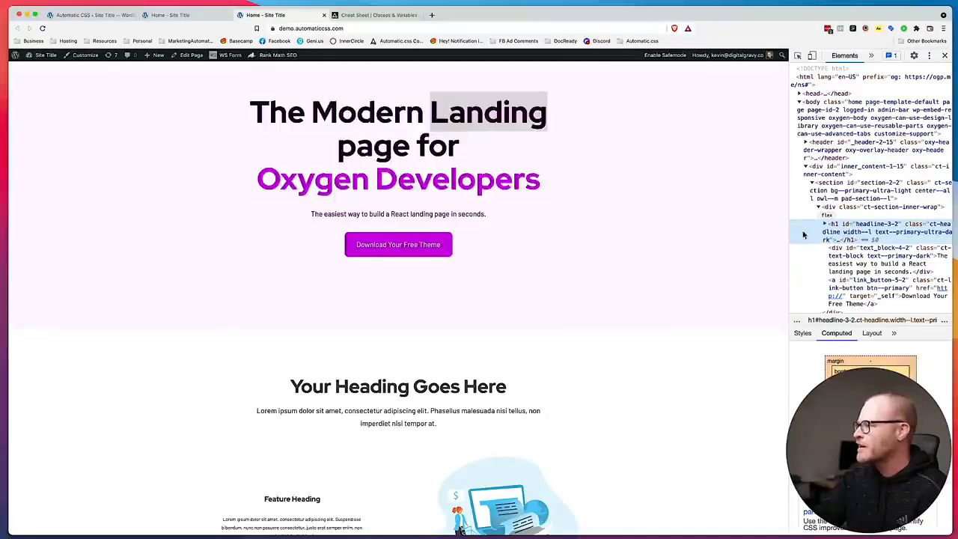
scroll(823, 378, "down", 5)
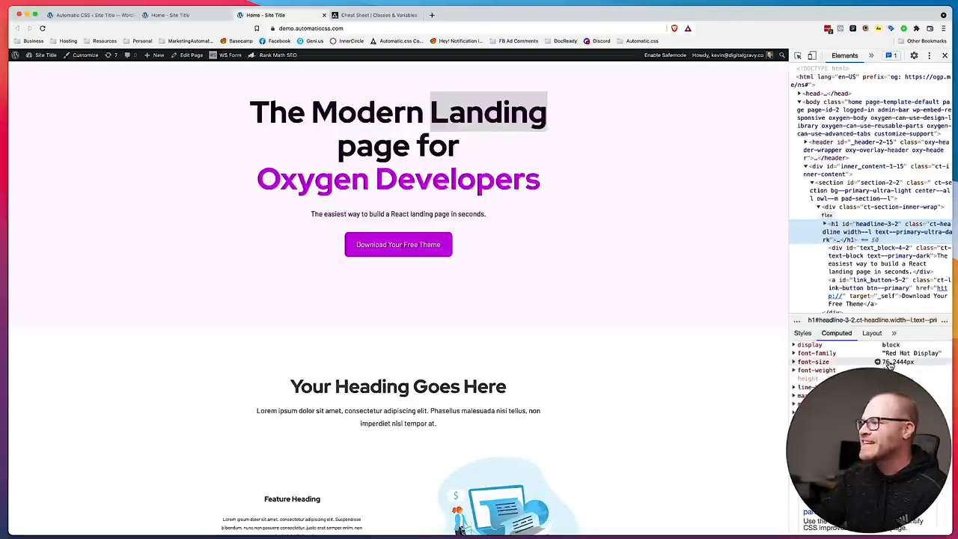
right_click(402, 388)
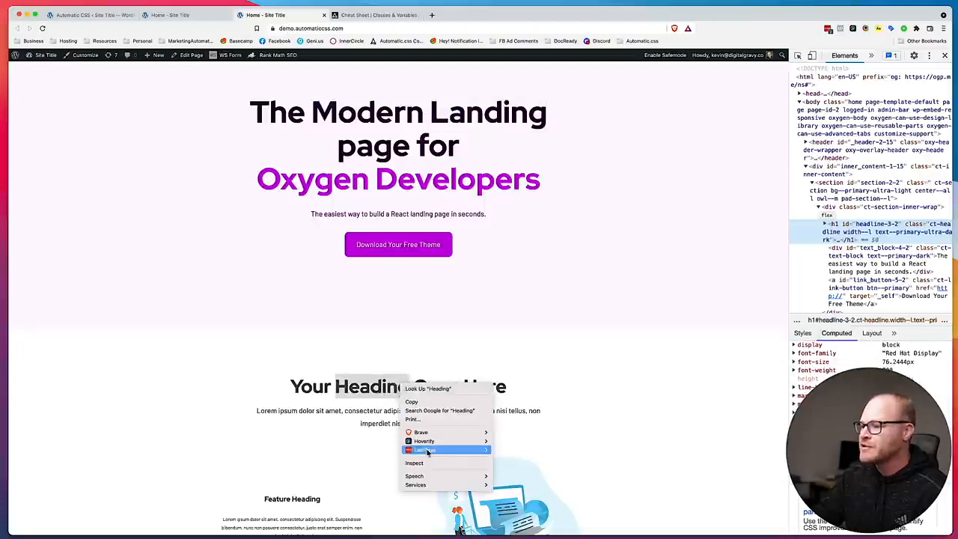
left_click(434, 482)
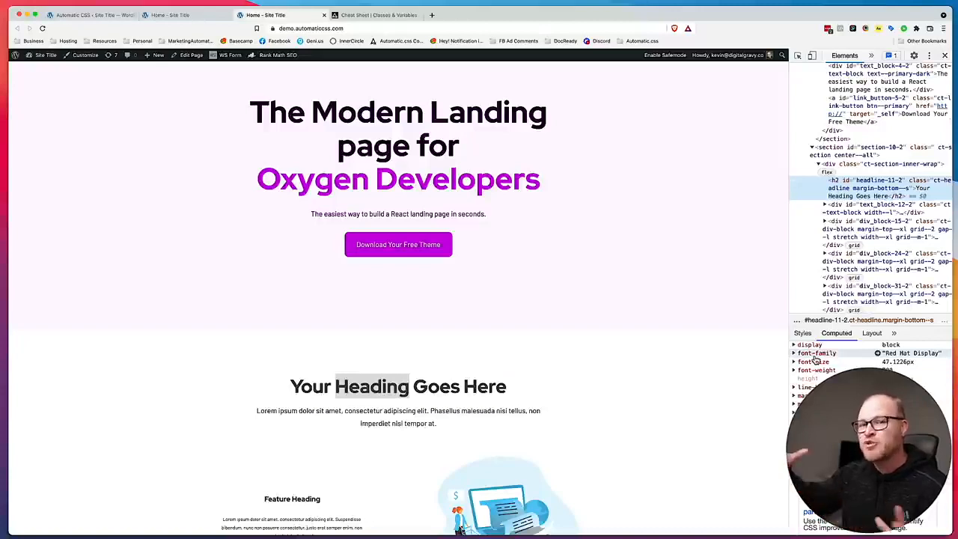
scroll(462, 336, "down", 5)
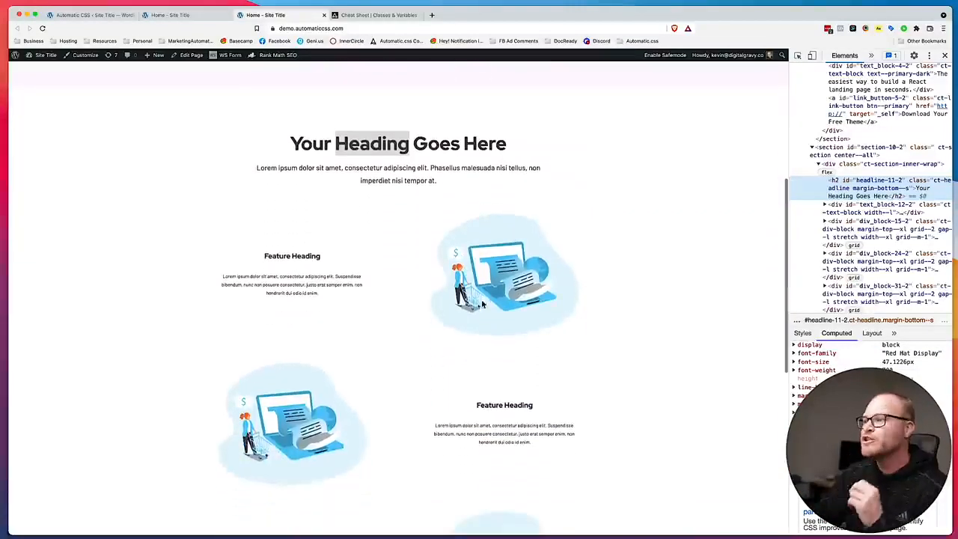
left_click_drag(451, 187, 250, 166)
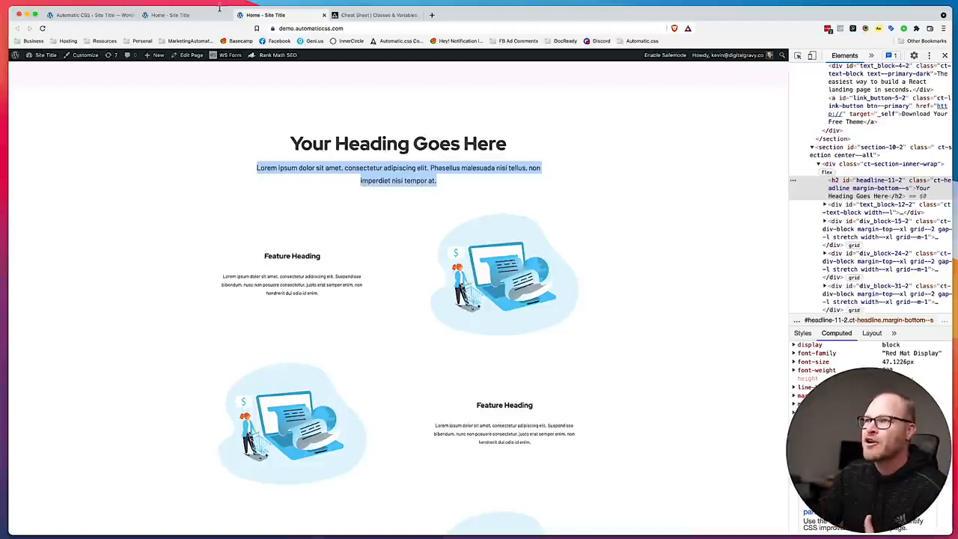
Try Perfect Fourth (1.333) as the Typography Scale in Automatic CSS and switch it back to Golden Ratio (1.618).
left_click(97, 15)
scroll(609, 290, "down", 2)
scroll(609, 291, "down", 1)
double_click(633, 277)
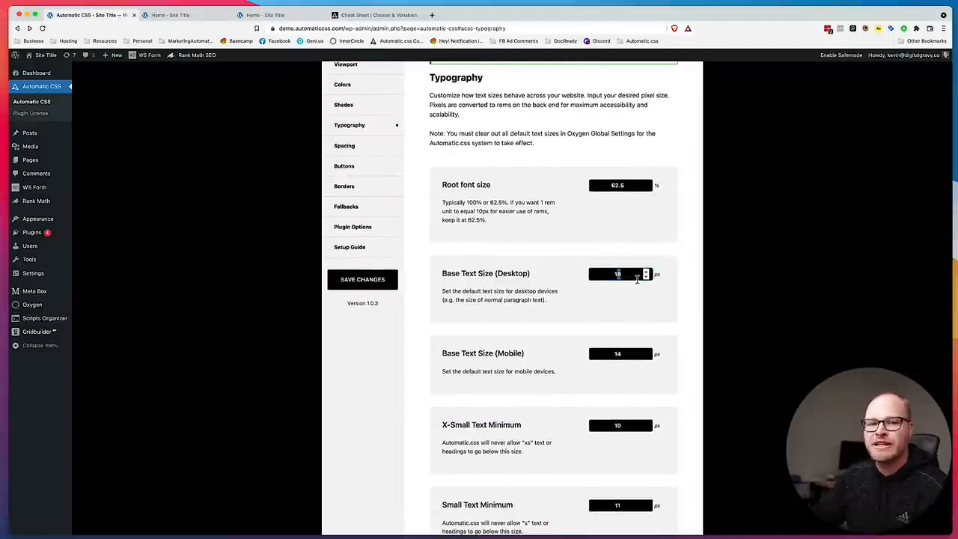
scroll(632, 190, "down", 5)
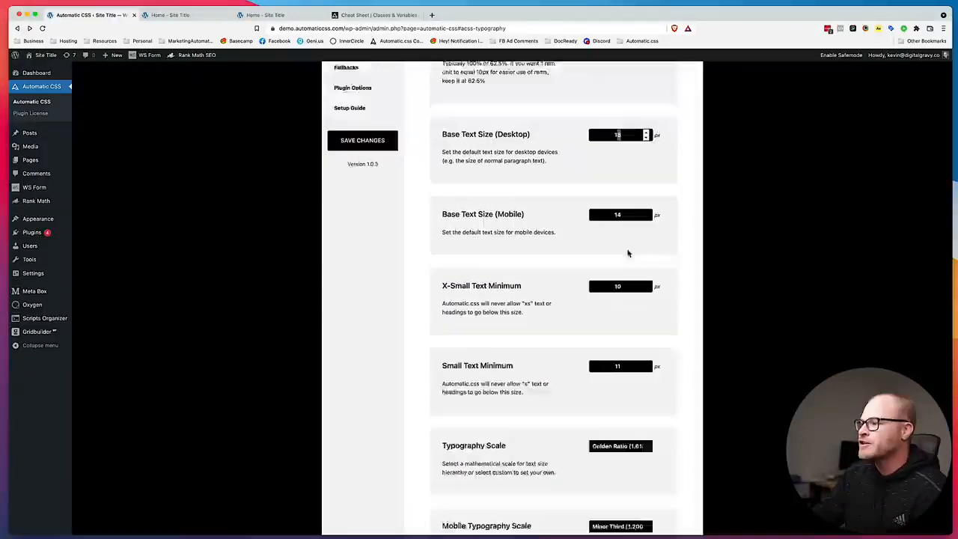
left_click(627, 340)
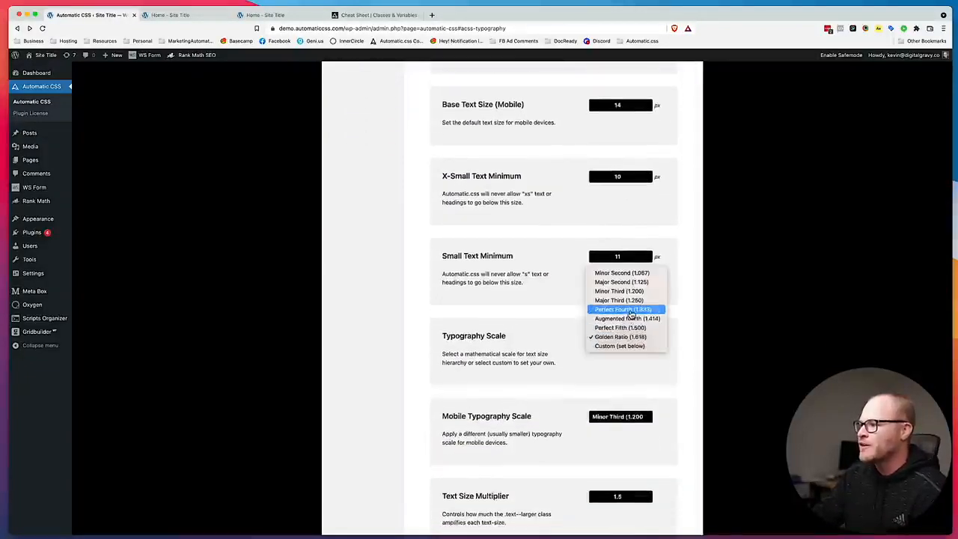
left_click(628, 312)
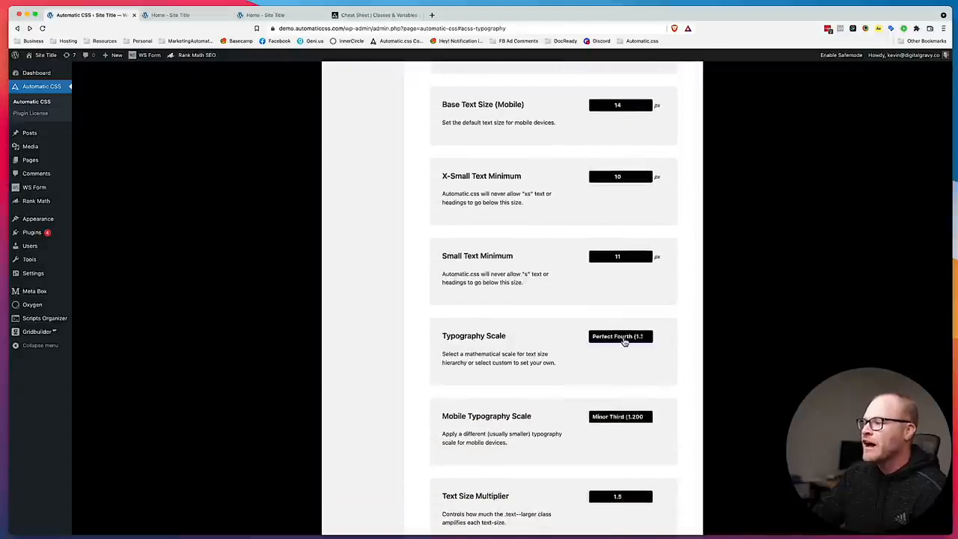
left_click(624, 341)
left_click(627, 365)
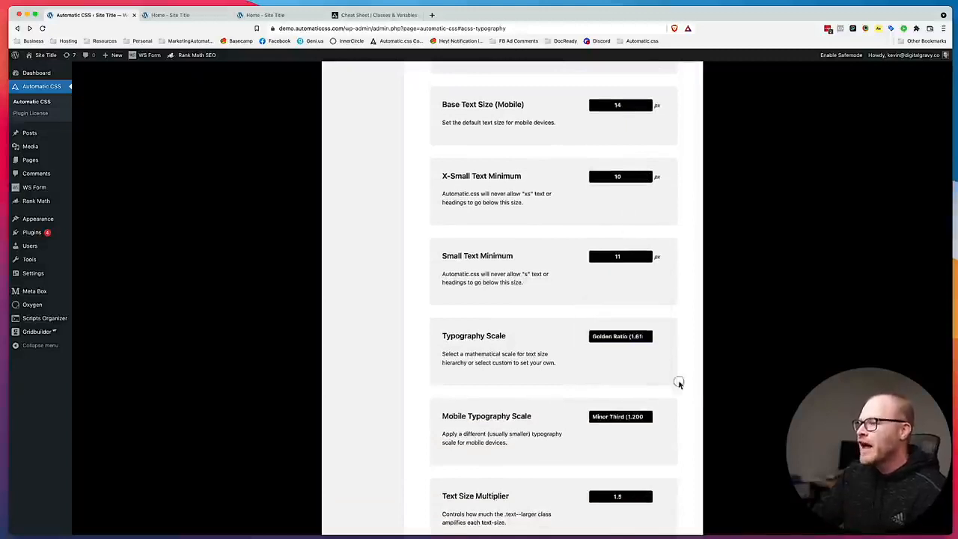
Show the live home page in the responsive device view and resize the viewport to examine how the headings scale.
left_click(179, 15)
left_click(270, 15)
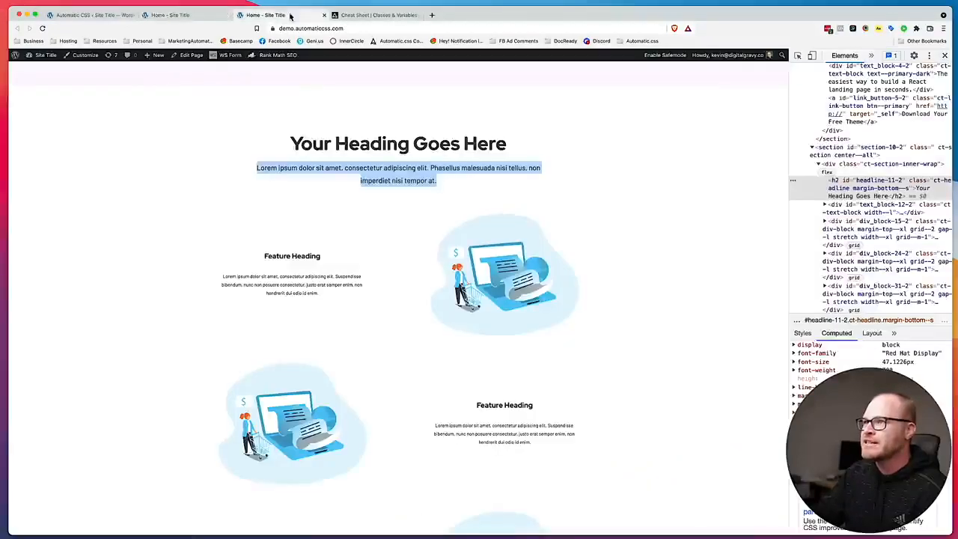
left_click(362, 16)
left_click(314, 16)
scroll(387, 212, "up", 4)
scroll(387, 212, "up", 2)
left_click(715, 214)
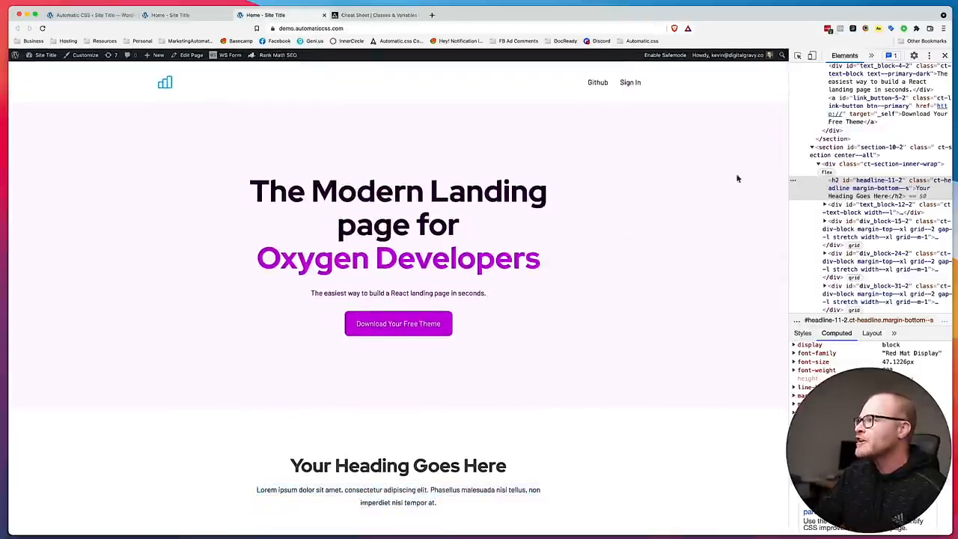
left_click(811, 57)
left_click_drag(702, 301, 658, 259)
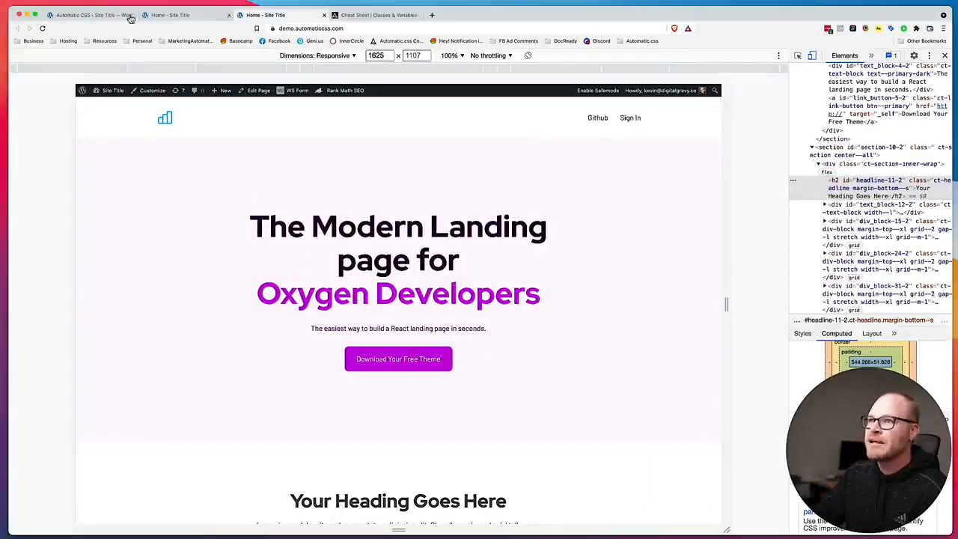
Set the Mobile Typography Scale to Golden Ratio (1.618), save the settings and check the reloaded home page at different viewport widths.
left_click(89, 15)
scroll(483, 227, "down", 3)
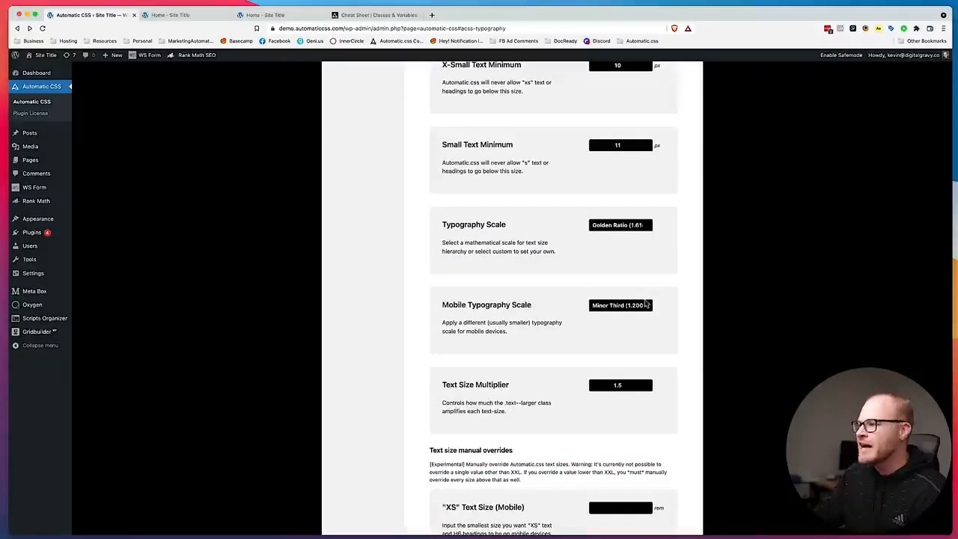
left_click(650, 300)
left_click(637, 354)
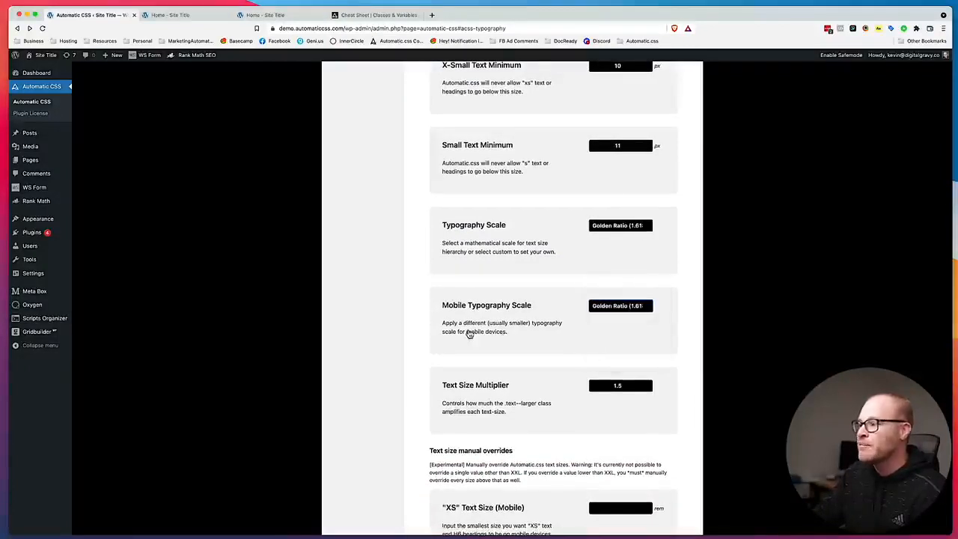
scroll(453, 267, "up", 5)
left_click(375, 167)
left_click(270, 15)
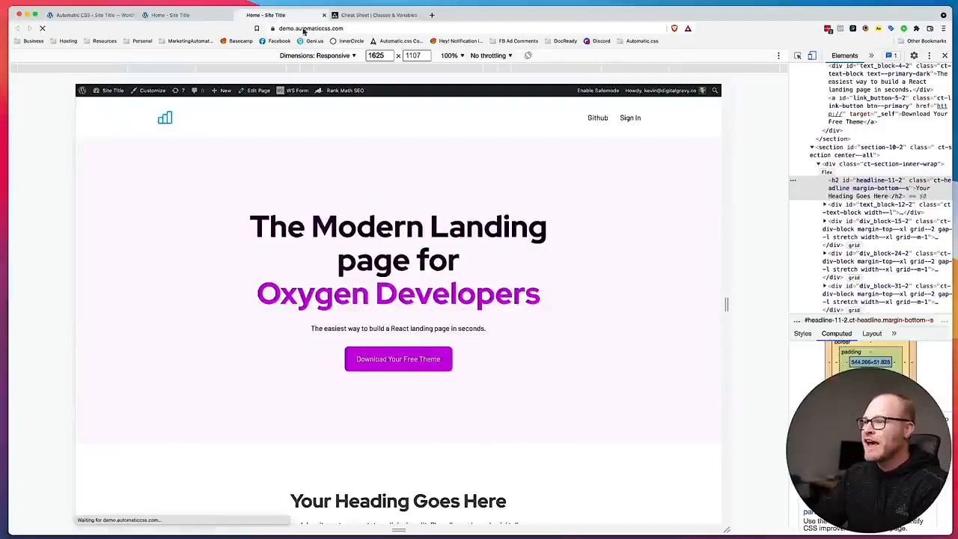
left_click_drag(726, 303, 770, 298)
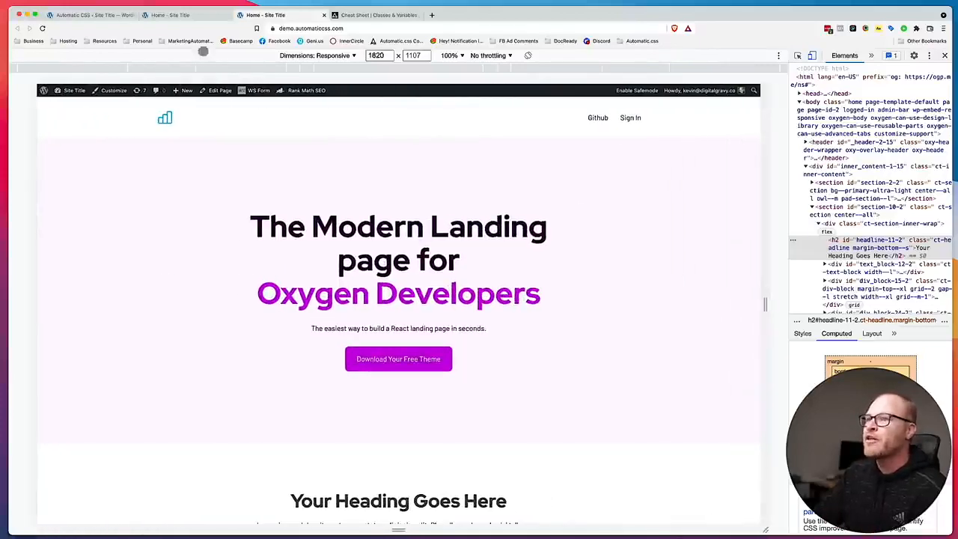
Return the Mobile Typography Scale to Minor Third (1.200), save the settings and recheck the home page headings while resizing the viewport.
left_click(104, 16)
scroll(545, 286, "down", 8)
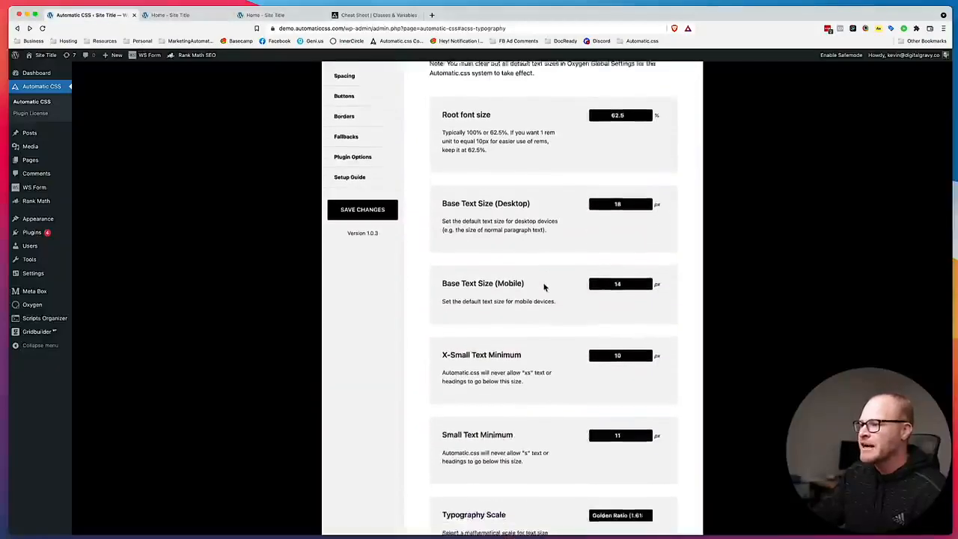
scroll(529, 177, "down", 3)
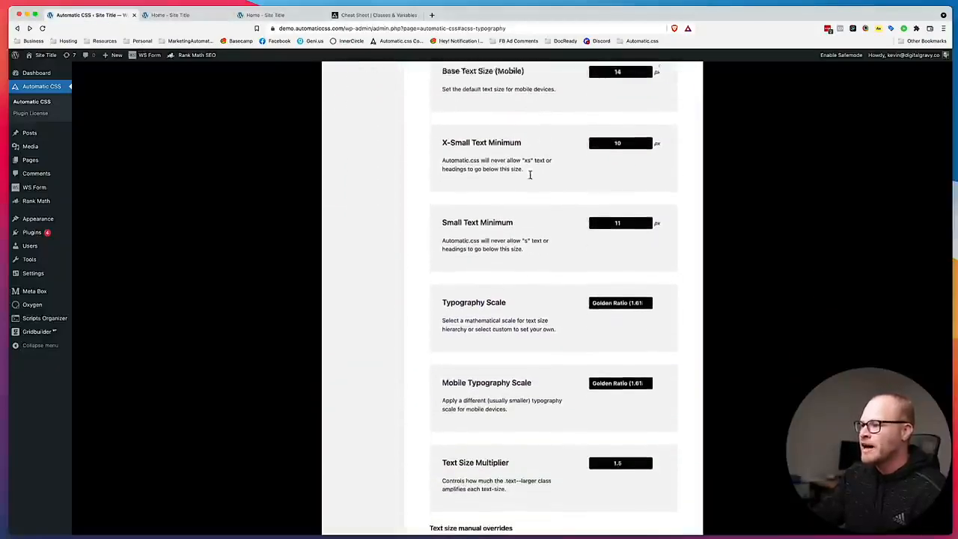
left_click(621, 295)
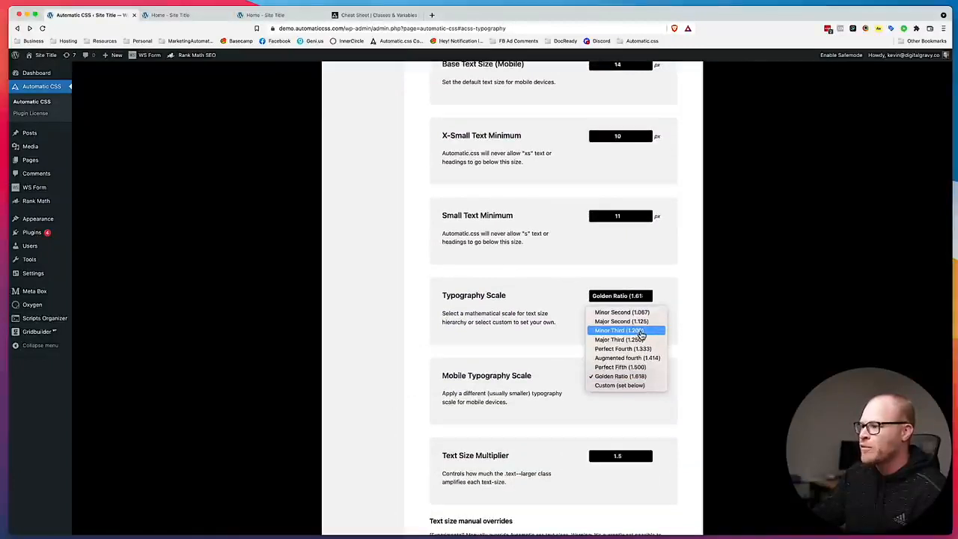
left_click(581, 318)
scroll(577, 359, "up", 10)
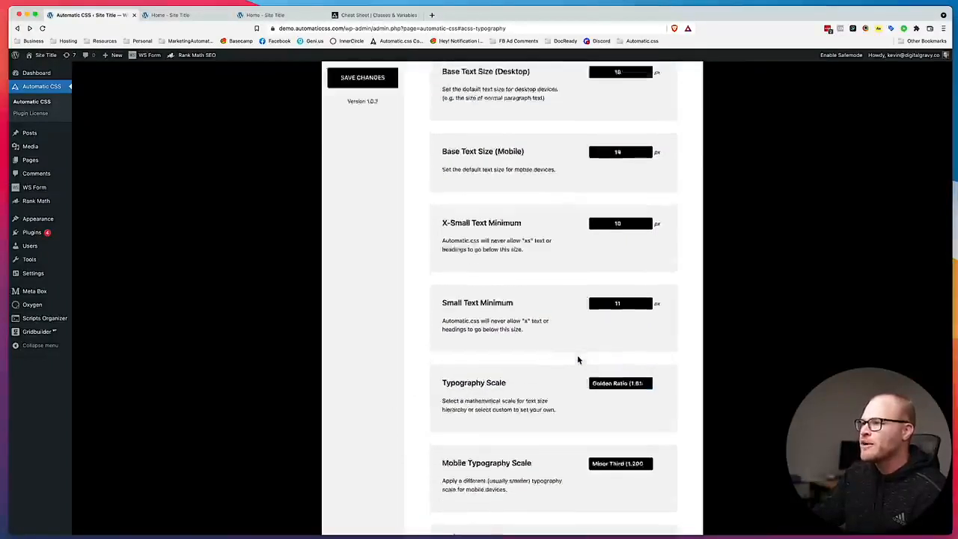
left_click(362, 391)
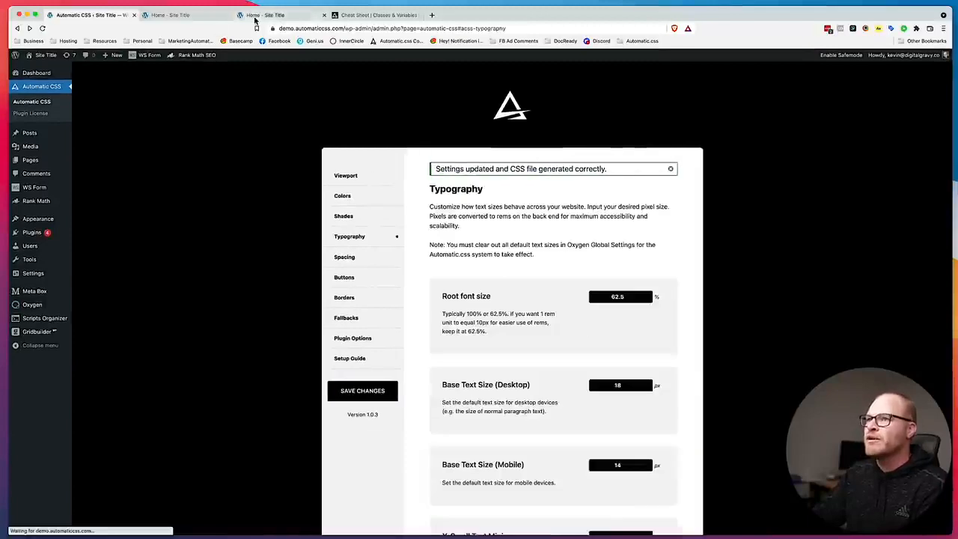
left_click(259, 17)
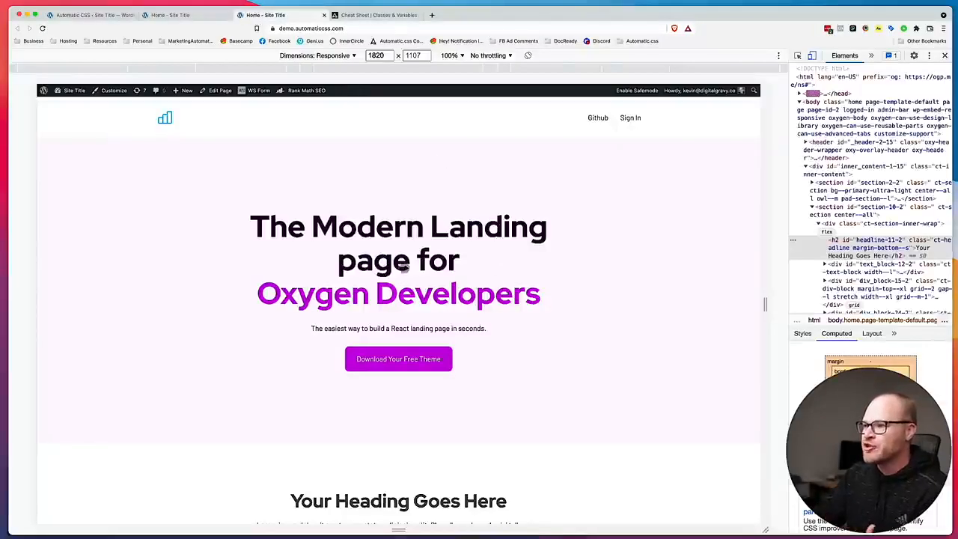
mouse_move(764, 307)
left_mouse_down()
mouse_move(474, 298)
mouse_move(770, 302)
left_mouse_up()
Set the desktop Typography Scale to Major Third (1.250), save the settings and view the headings on the live home page.
left_click(101, 16)
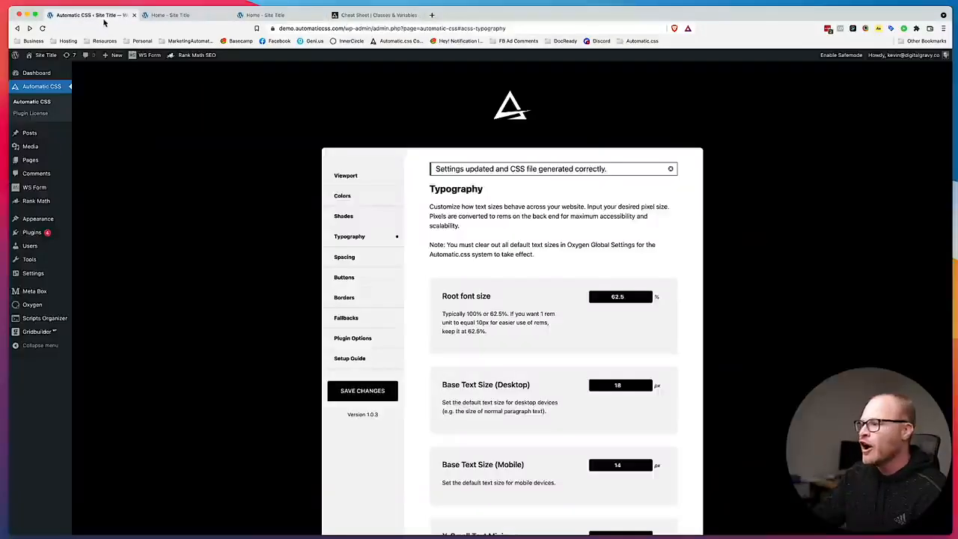
scroll(708, 335, "down", 5)
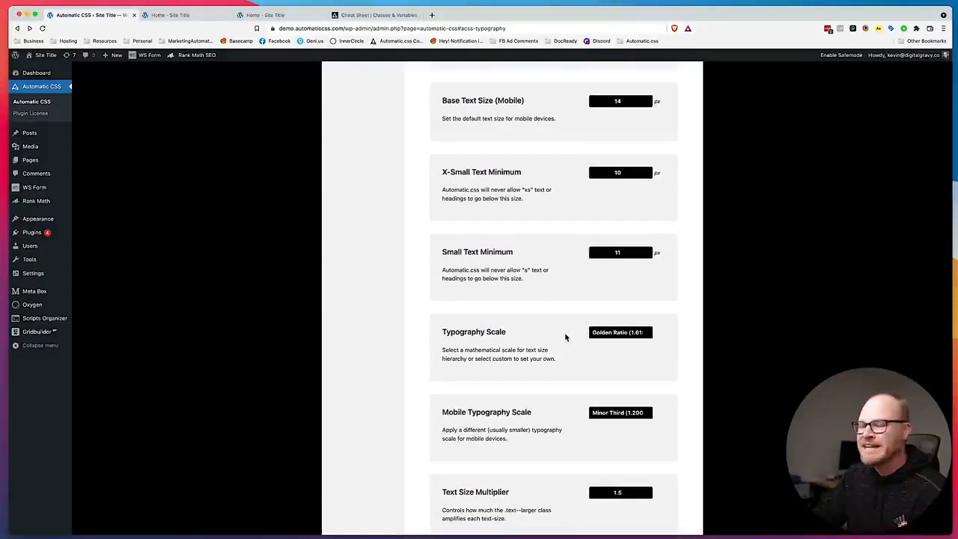
scroll(560, 347, "up", 2)
scroll(576, 342, "down", 3)
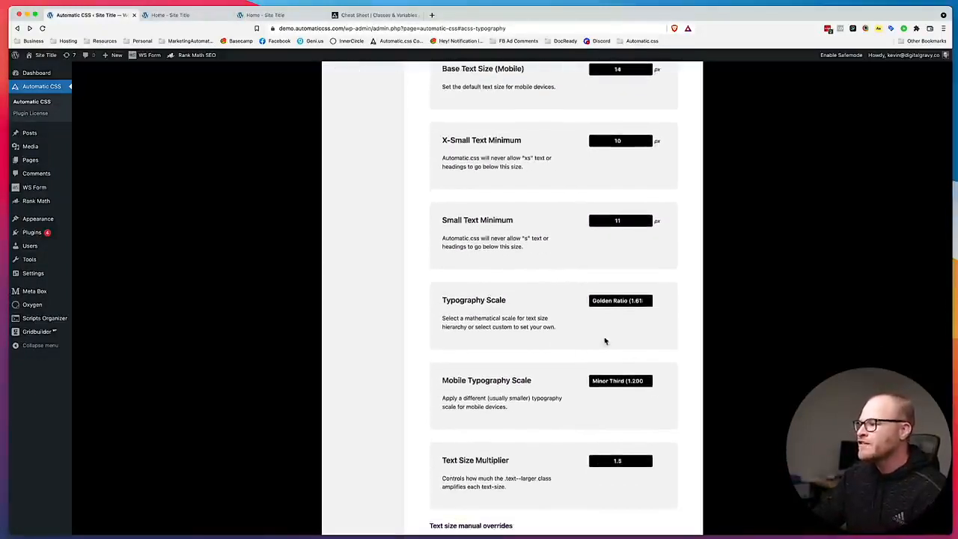
left_click(620, 300)
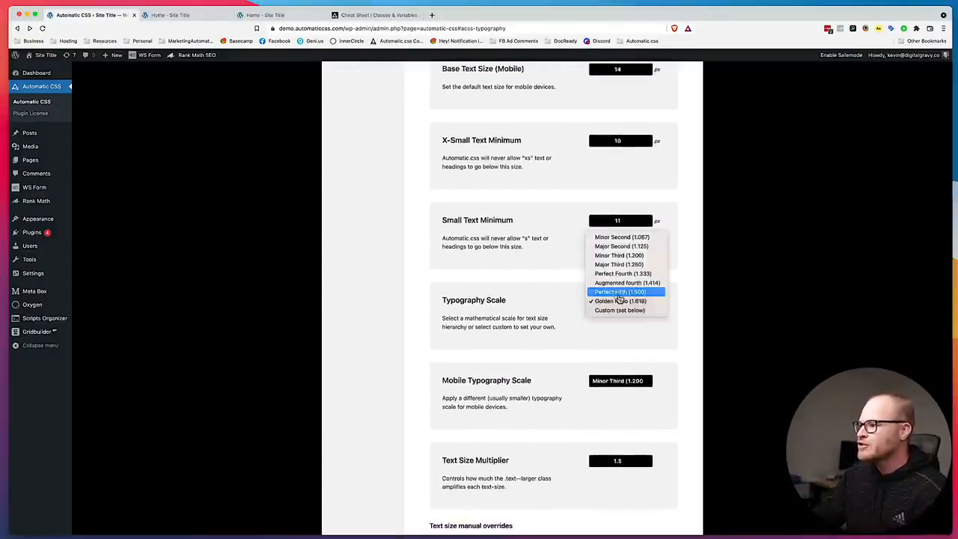
left_click(649, 265)
left_click(631, 387)
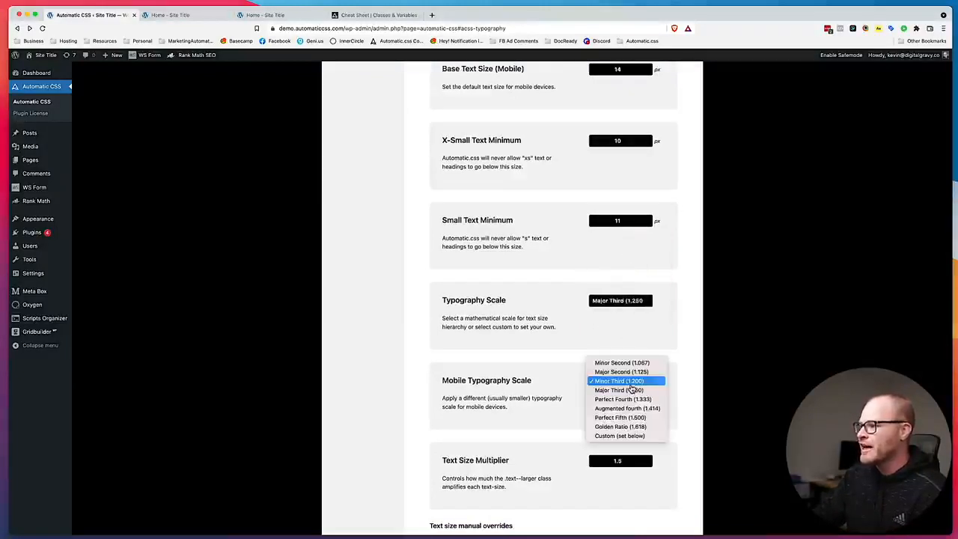
left_click(682, 387)
scroll(467, 372, "up", 5)
left_click(381, 383)
left_click(266, 15)
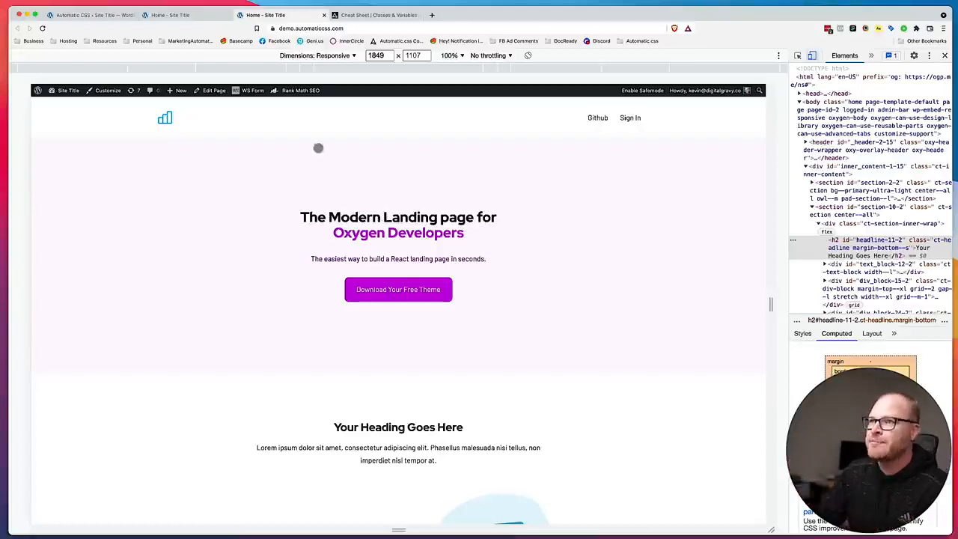
Set the desktop Base Text Size to 20 px, save the settings and view the reloaded live home page.
left_click(104, 19)
scroll(605, 359, "down", 3)
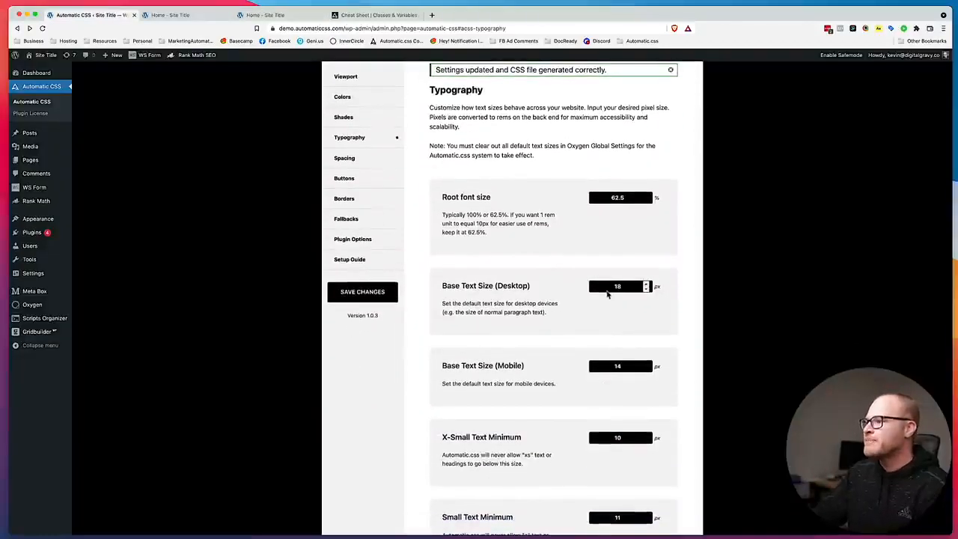
left_click(386, 293)
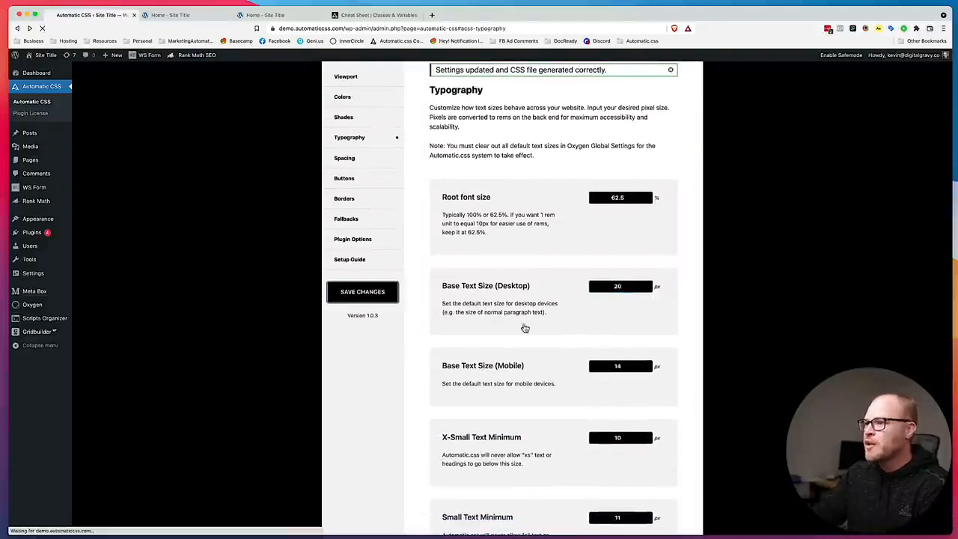
left_click(281, 16)
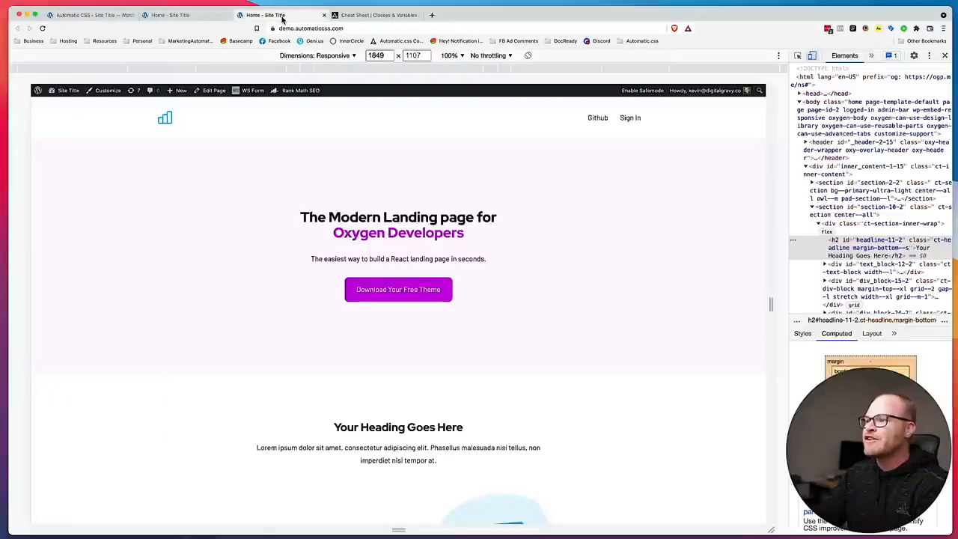
key("super+r")
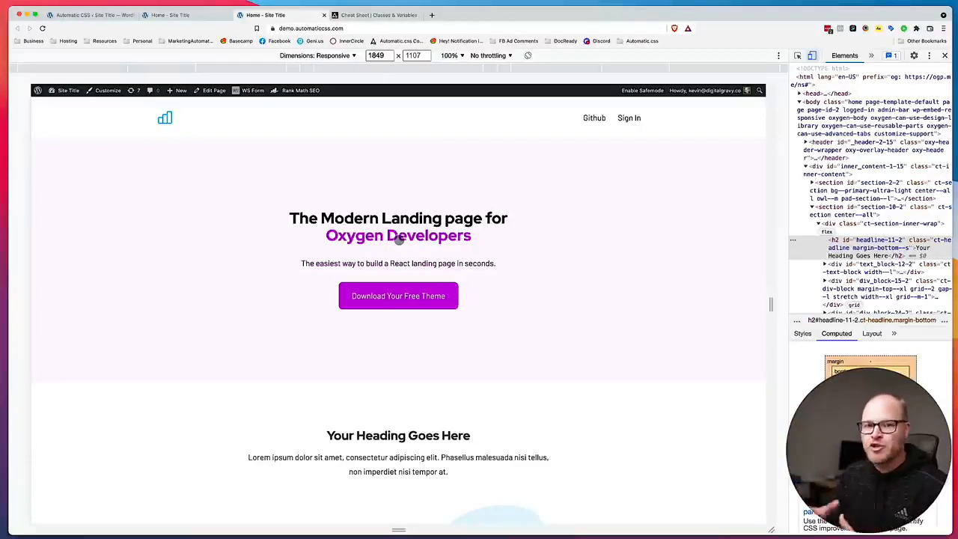
Set the Typography Scale to Perfect Fourth (1.333) and the desktop Base Text Size to 18 px, save, and view the live home page.
left_click(178, 15)
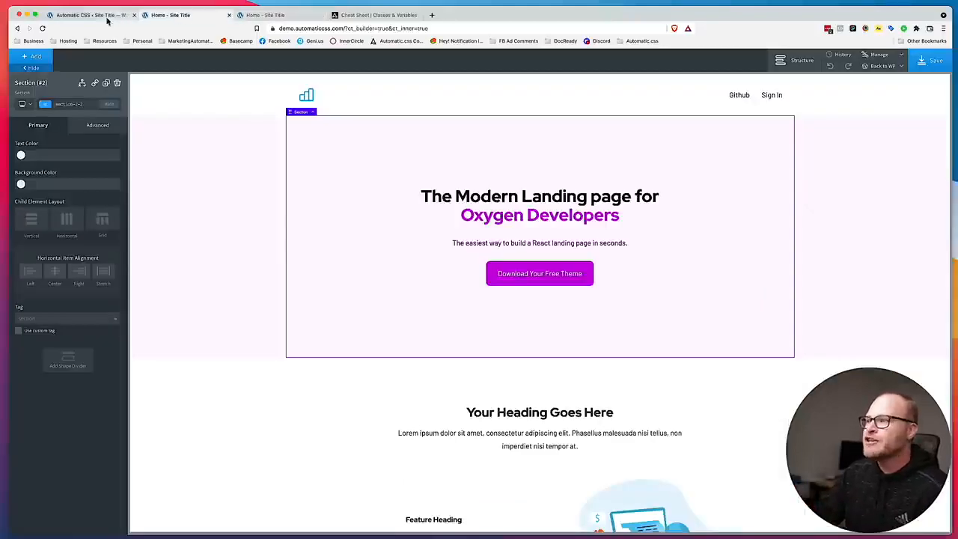
left_click(108, 17)
scroll(565, 349, "down", 20)
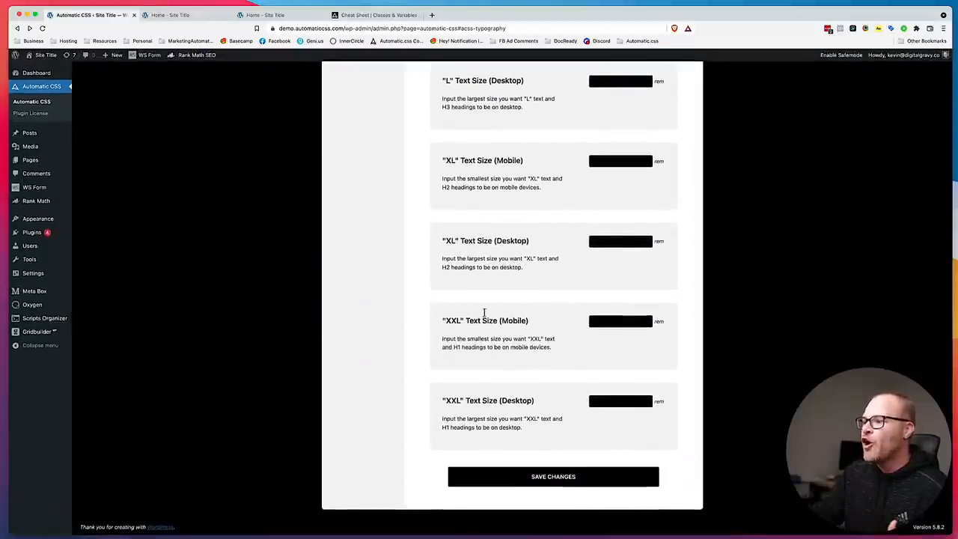
scroll(508, 319, "up", 3)
scroll(508, 318, "up", 15)
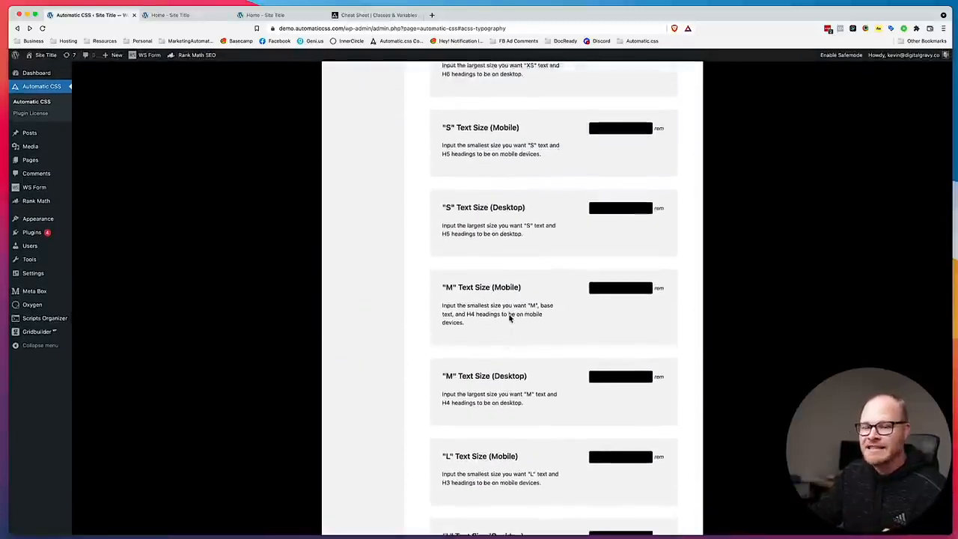
scroll(508, 315, "up", 10)
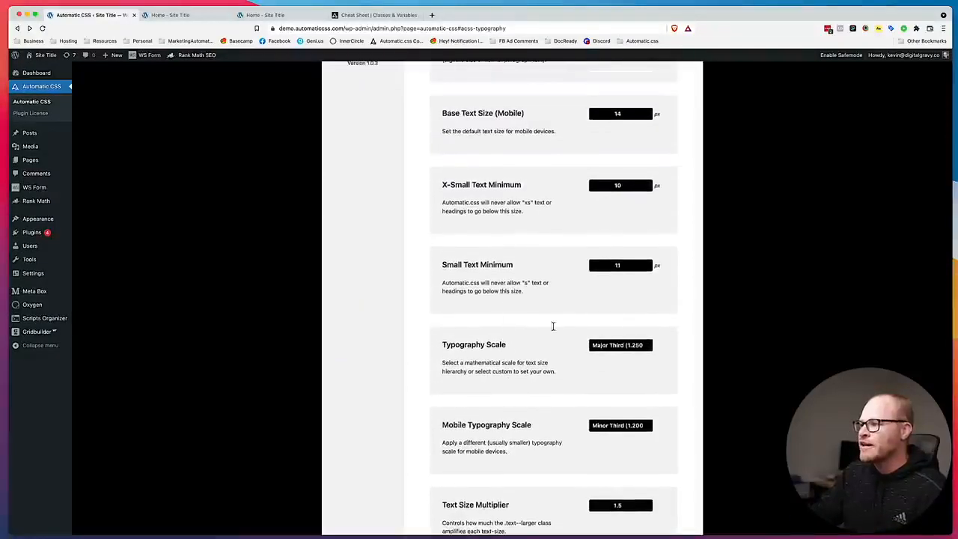
left_click(621, 345)
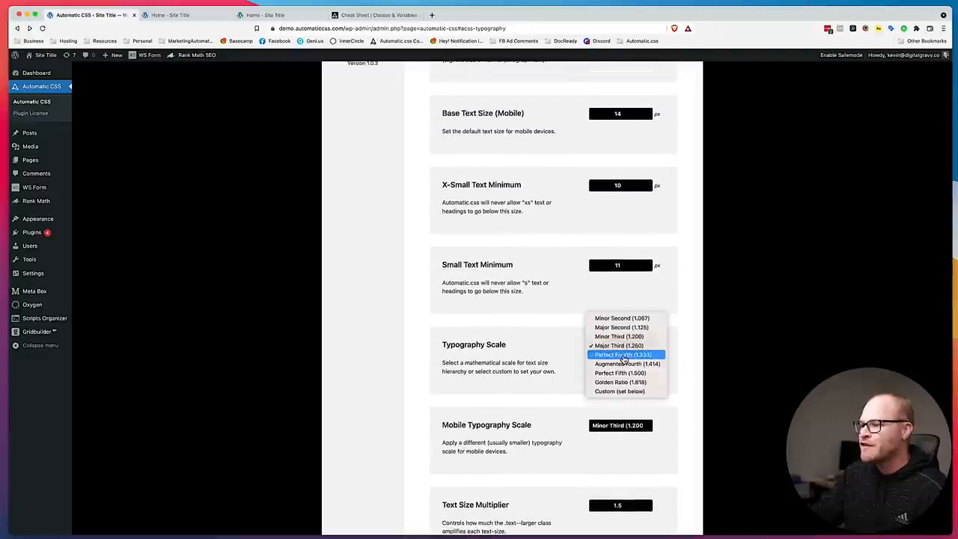
left_click(623, 355)
scroll(581, 357, "up", 3)
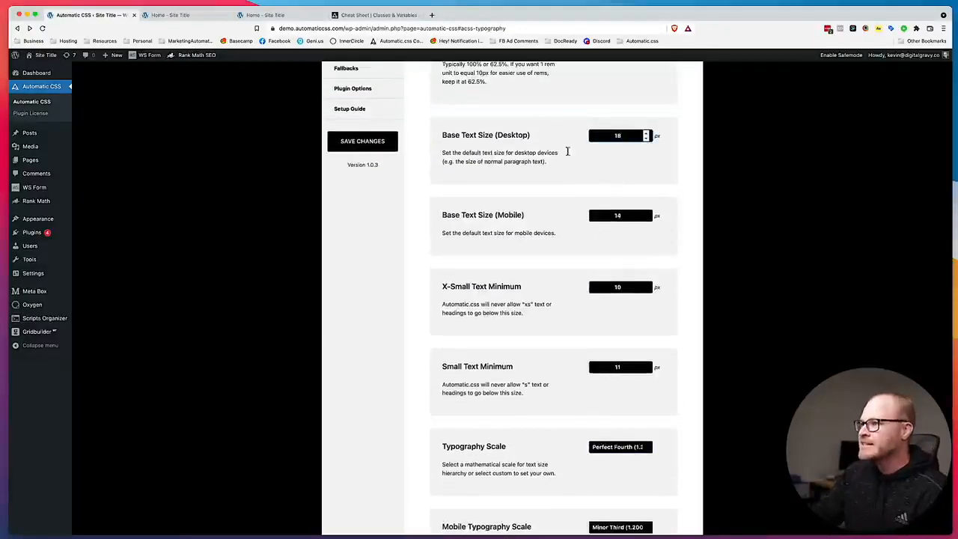
left_click(372, 139)
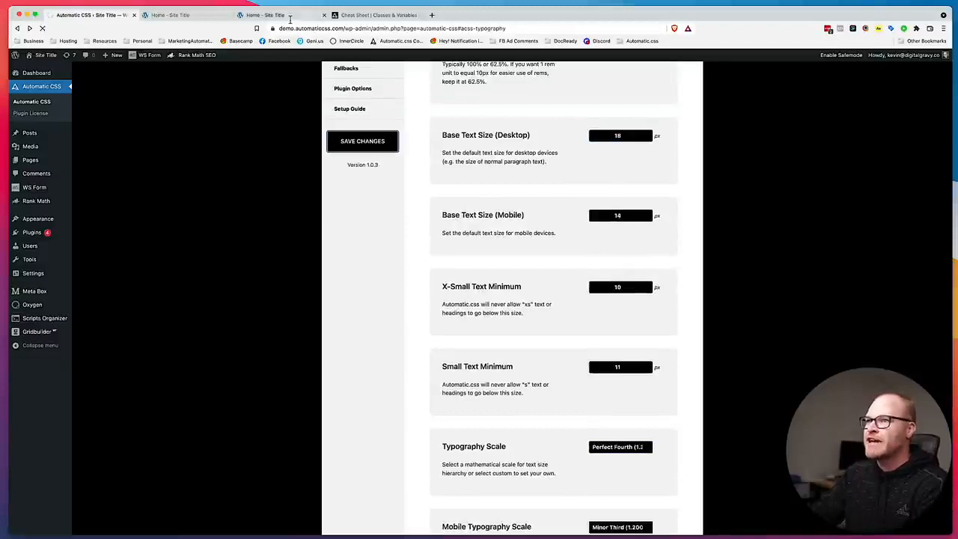
left_click(290, 16)
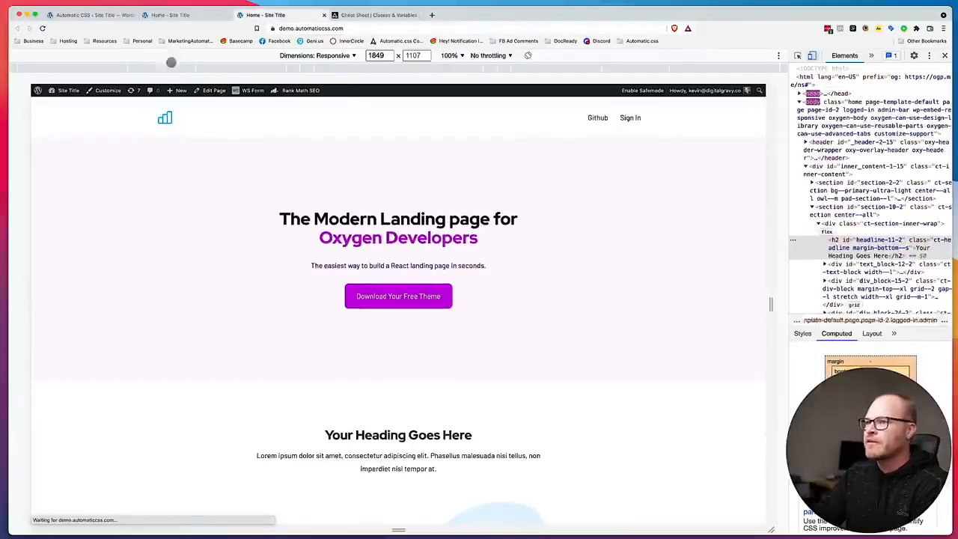
Override the "XXL" text size with 3.2 rem for mobile and 7.8 rem for desktop, and save the settings.
left_click(94, 15)
scroll(533, 304, "down", 15)
scroll(533, 305, "down", 9)
left_click(473, 319)
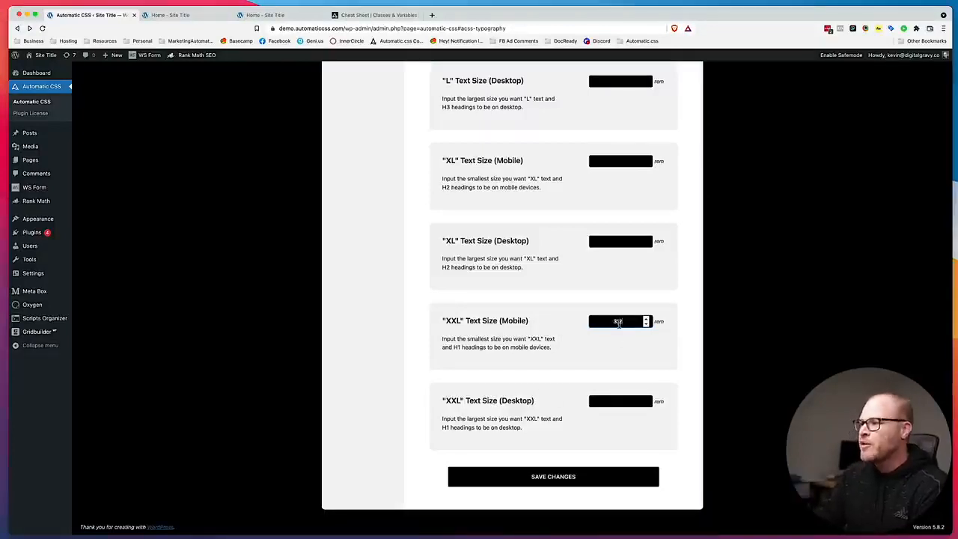
left_click(620, 404)
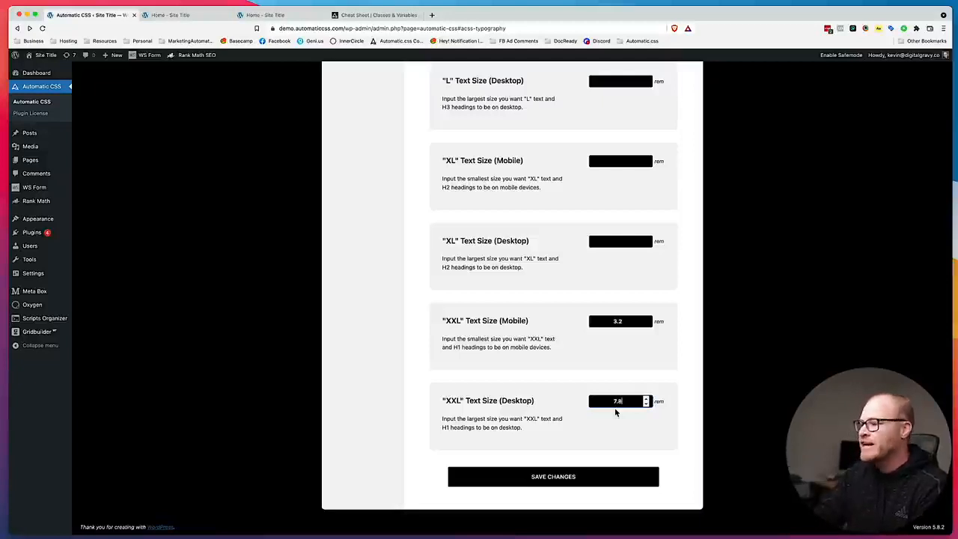
left_click(577, 480)
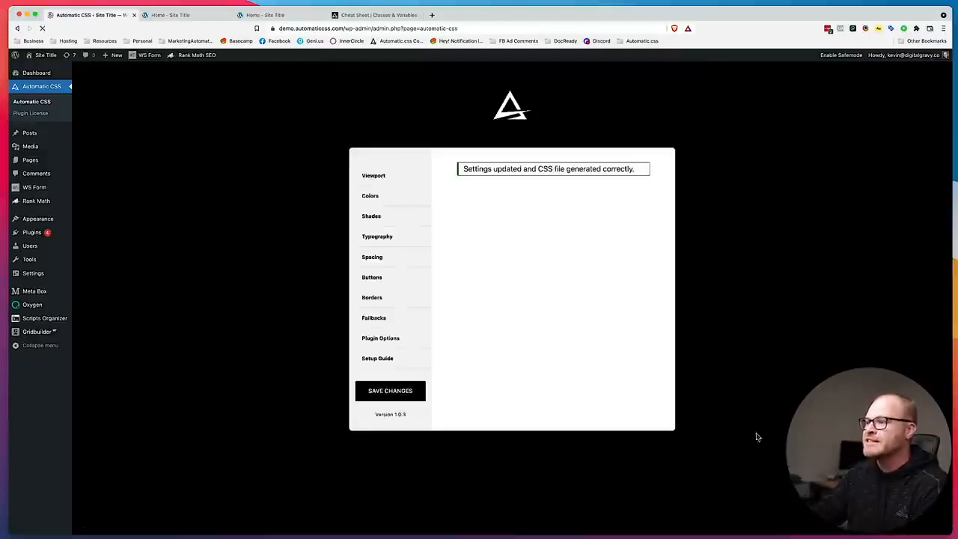
Examine the live home page to compare the overridden H1 size with the section and feature headings.
key("super+3")
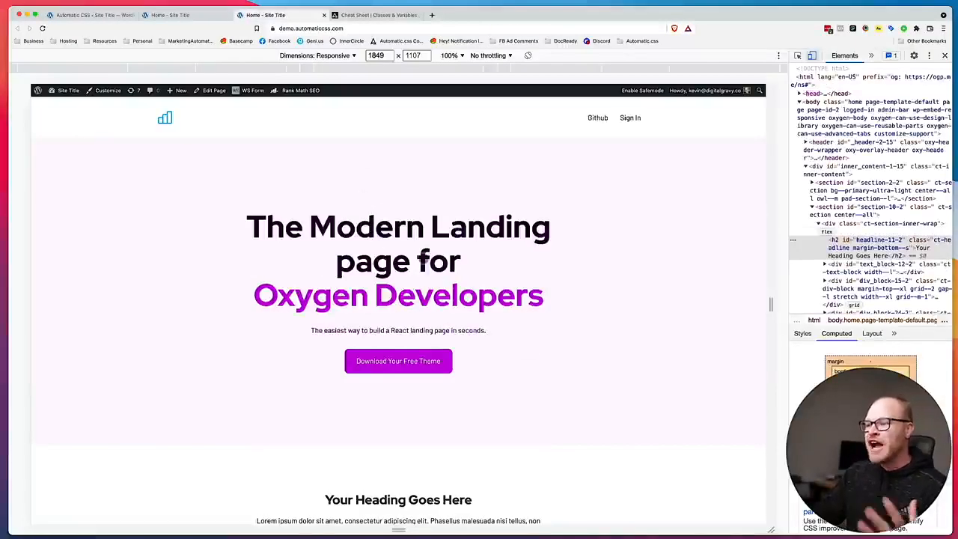
scroll(419, 257, "down", 15)
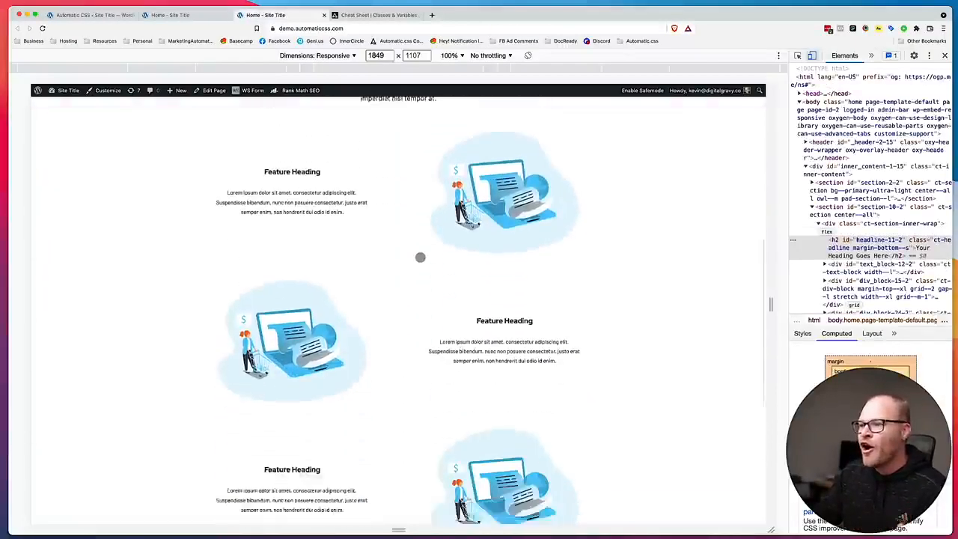
scroll(419, 256, "up", 15)
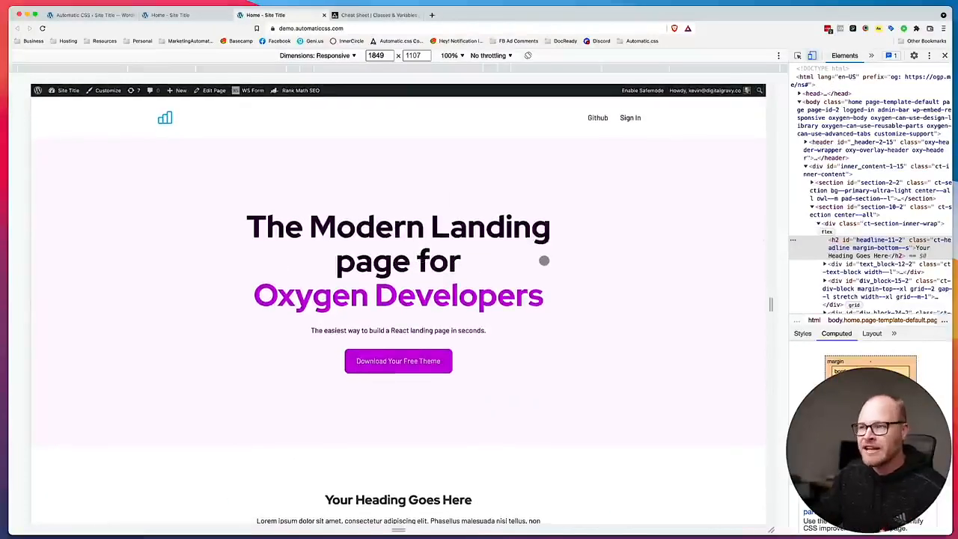
Clear the mobile and desktop "XXL" text size overrides in the Automatic.css typography settings and save the changes.
left_click(178, 16)
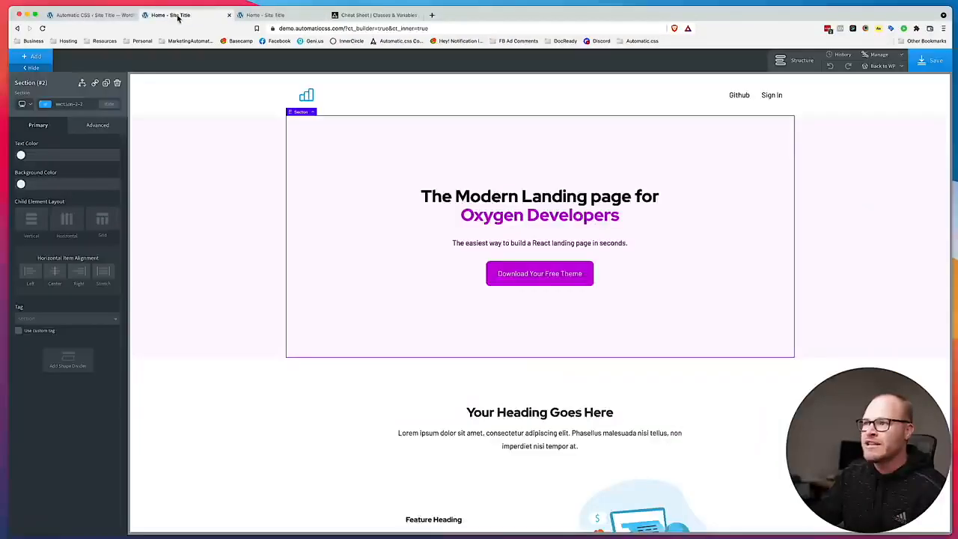
left_click(137, 18)
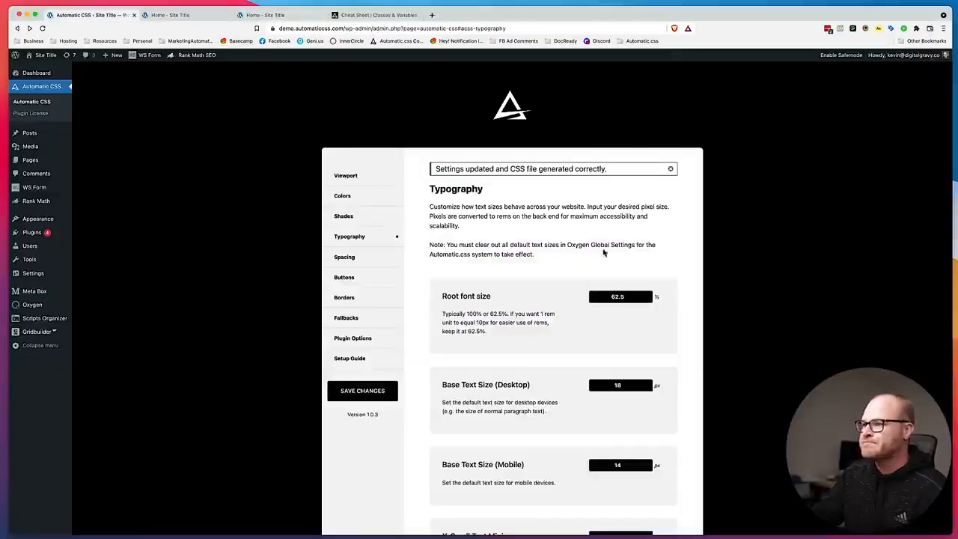
scroll(657, 399, "down", 15)
double_click(639, 400)
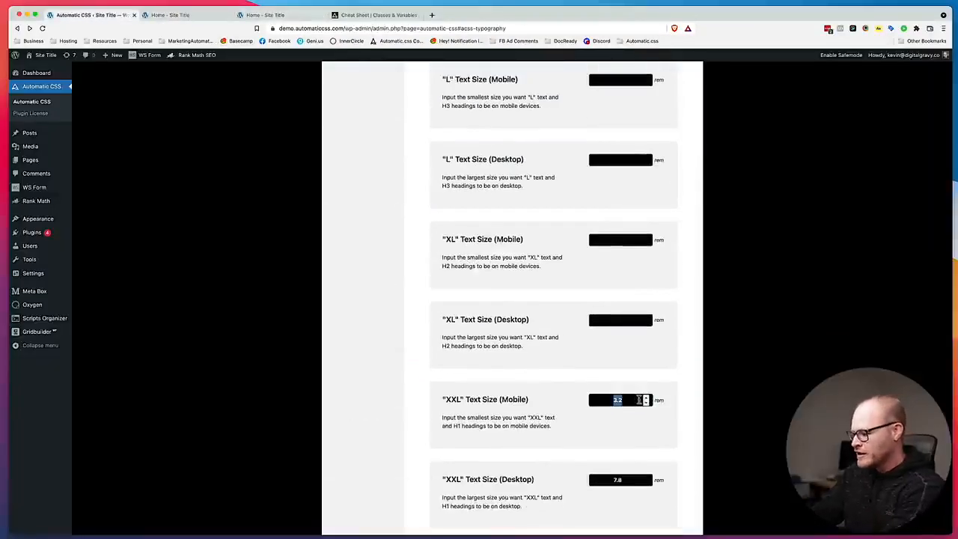
double_click(627, 478)
key("BackSpace")
scroll(624, 474, "down", 2)
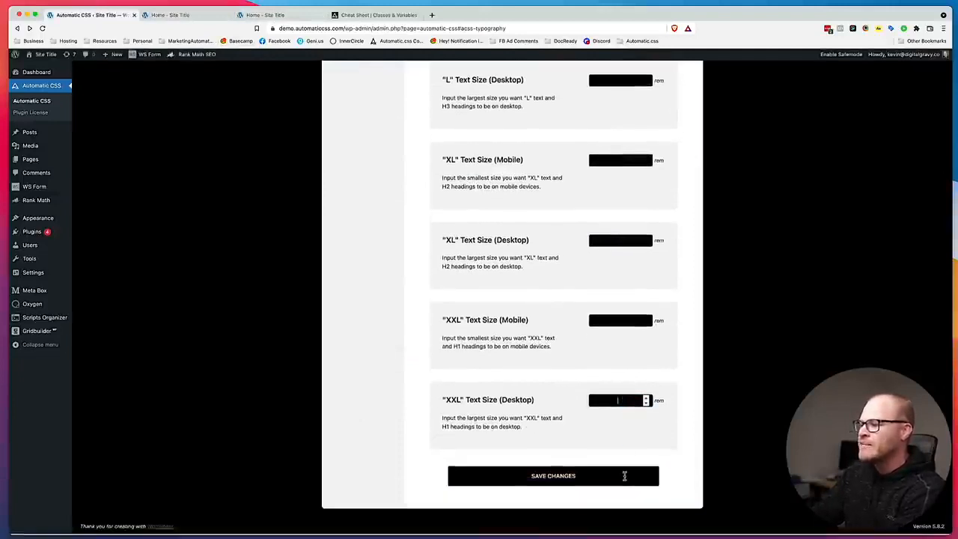
left_click(566, 482)
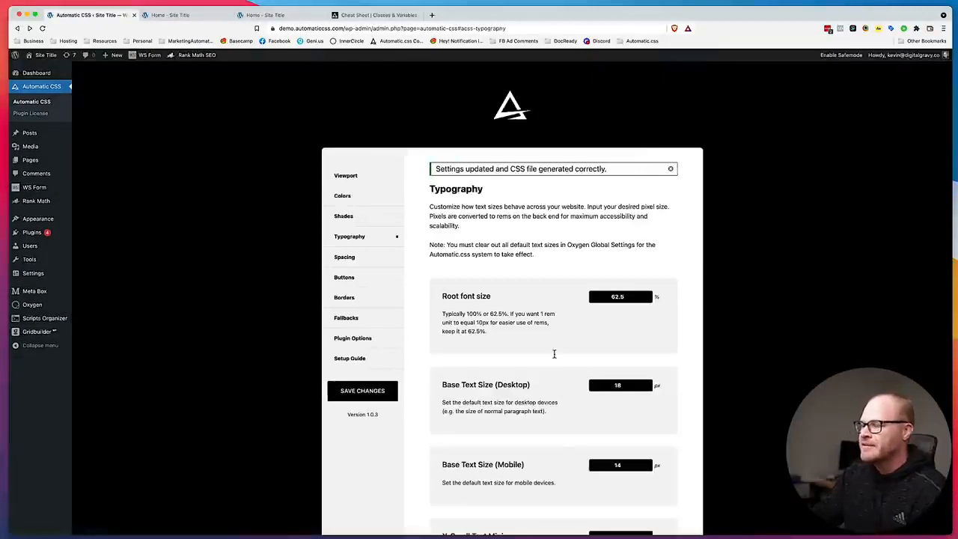
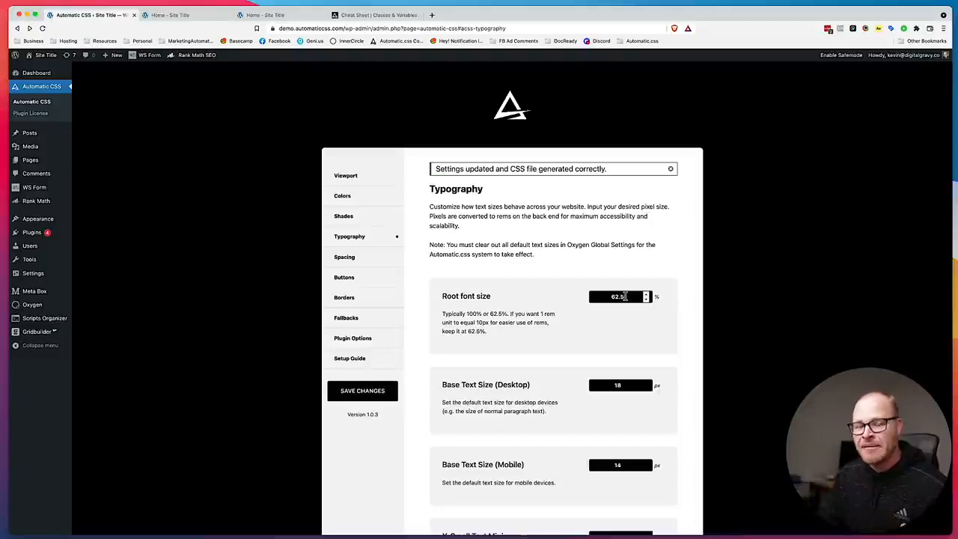
Set the root font size to 100% in the typography settings, save the changes, and reload the live home page.
double_click(624, 296)
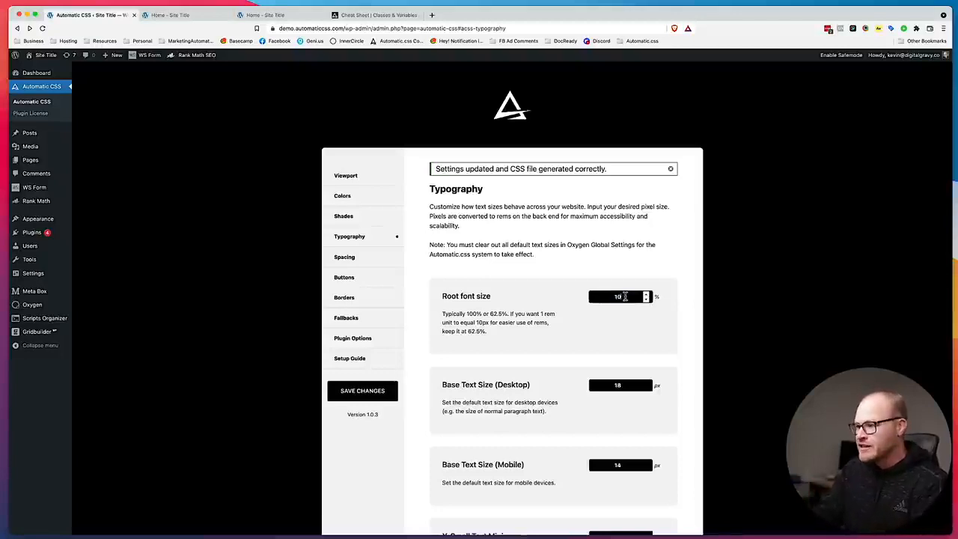
left_click(362, 391)
left_click(266, 15)
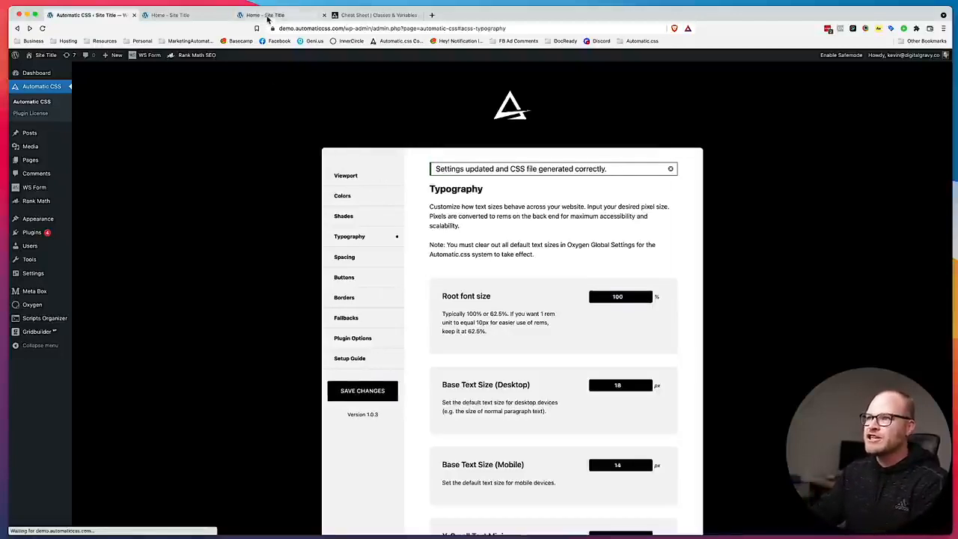
key("super+r")
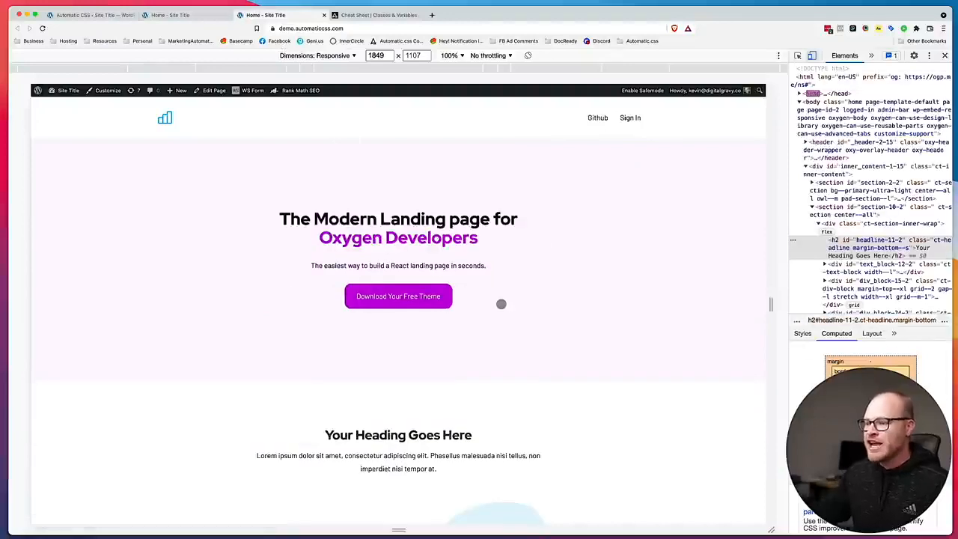
Examine the typography settings and the live home page to check how the text sizes respond to the root font size.
left_click(75, 15)
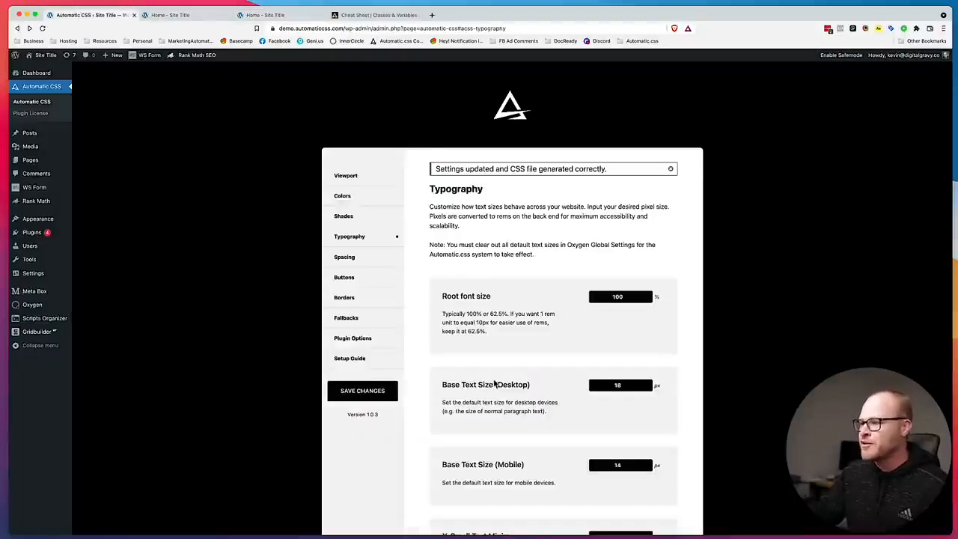
scroll(499, 384, "down", 10)
scroll(591, 412, "up", 10)
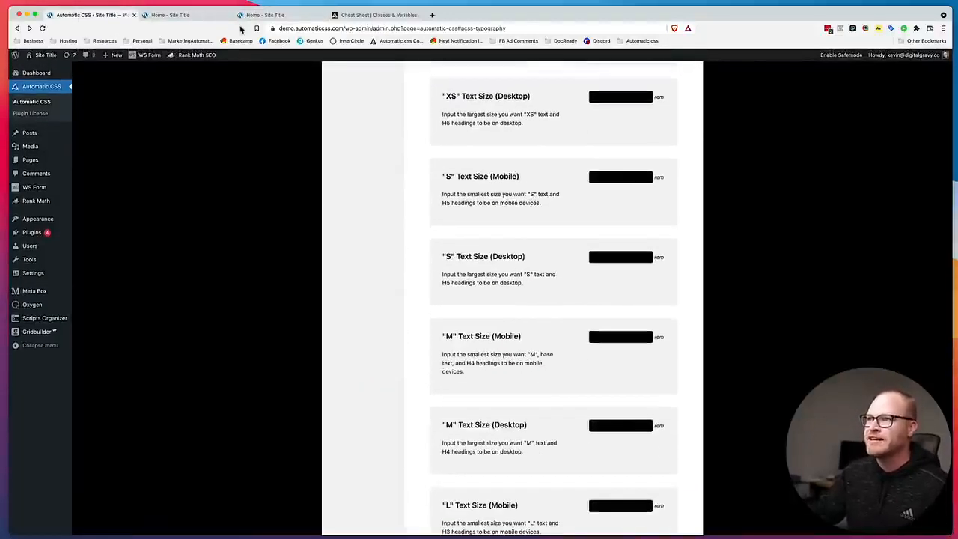
left_click(262, 15)
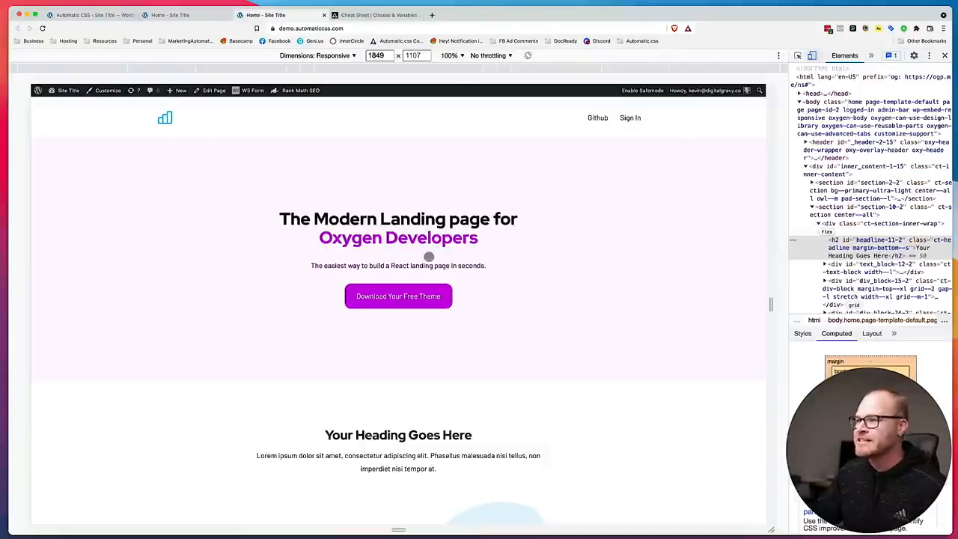
scroll(425, 258, "down", 10)
scroll(429, 257, "up", 6)
scroll(430, 256, "up", 3)
scroll(428, 253, "down", 4)
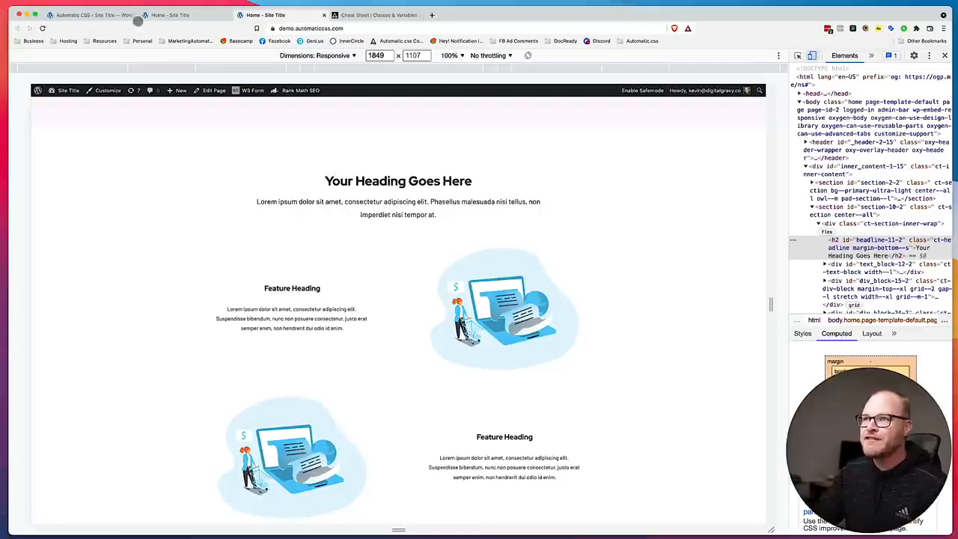
Set the root font size to 62.5%, save the changes, and reload the live home page to compare the text sizes.
left_click(75, 14)
scroll(535, 232, "up", 15)
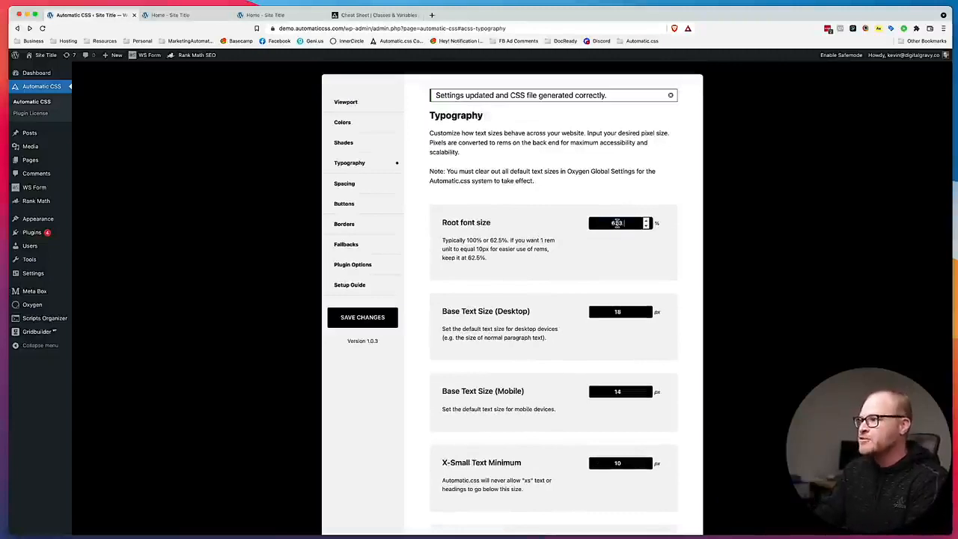
left_click(352, 319)
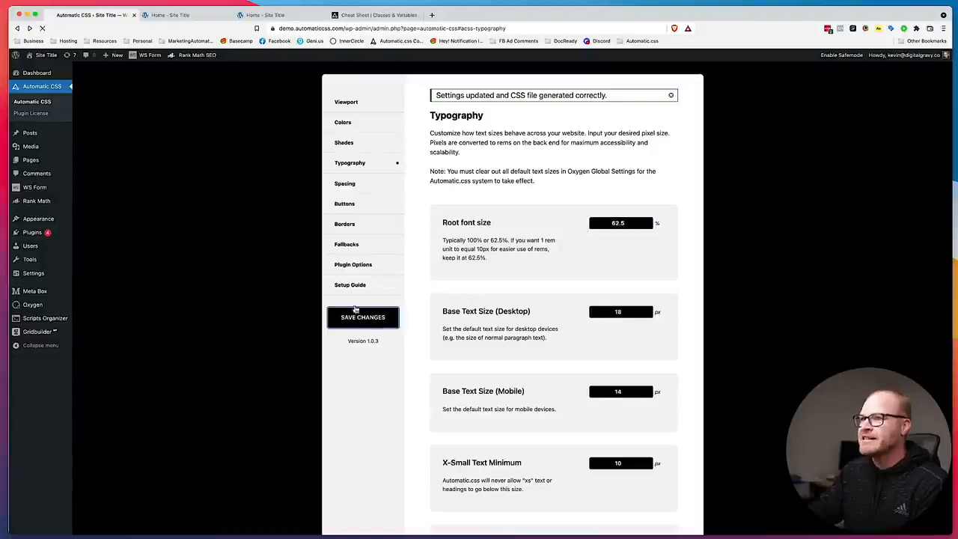
left_click(266, 17)
key("super+r")
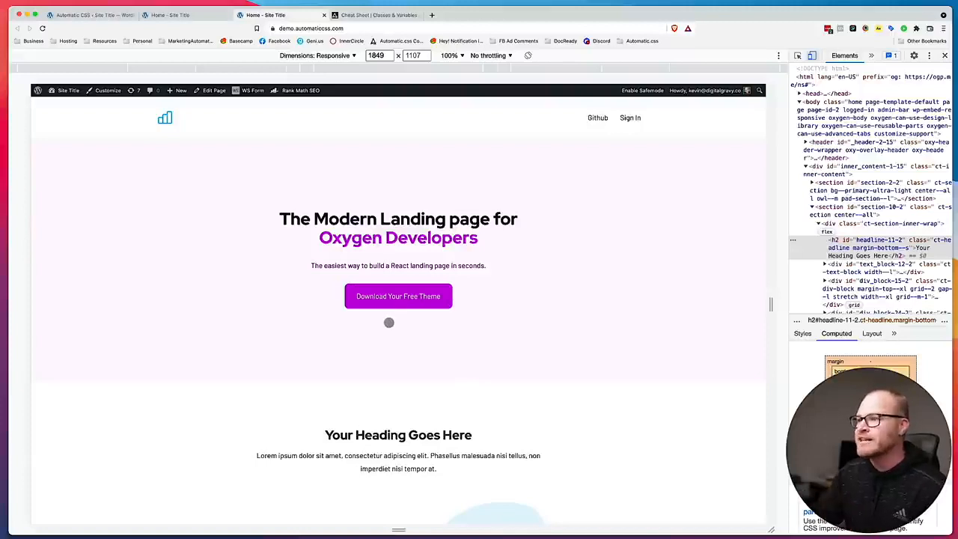
scroll(396, 334, "down", 3)
scroll(397, 334, "up", 3)
Open the Automatic.css Spacing settings and look over the landing page sections in the Oxygen builder.
left_click(101, 16)
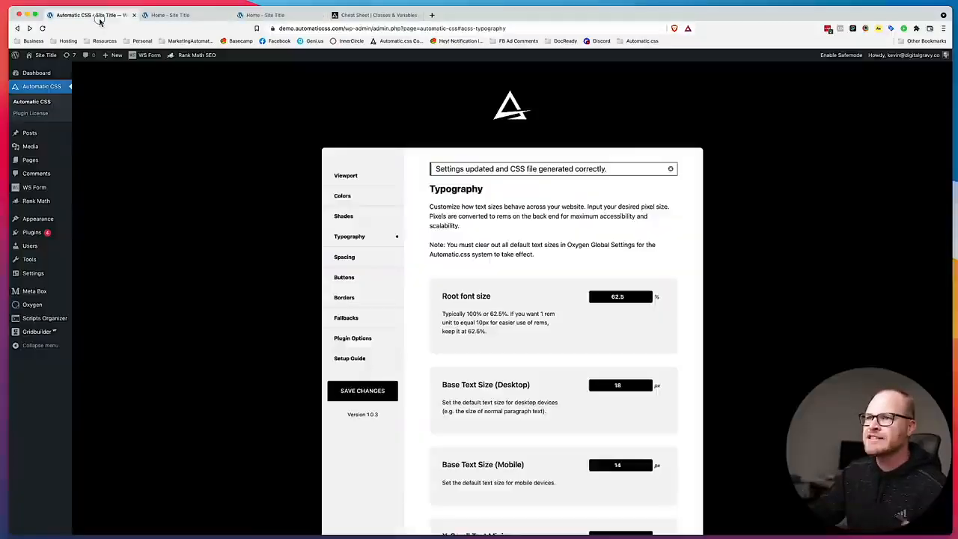
left_click(374, 263)
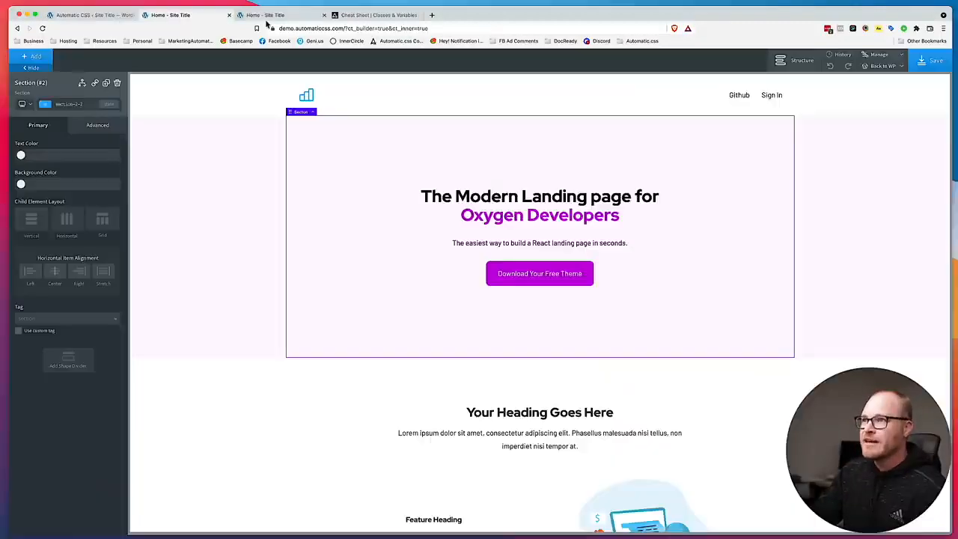
left_click(196, 16)
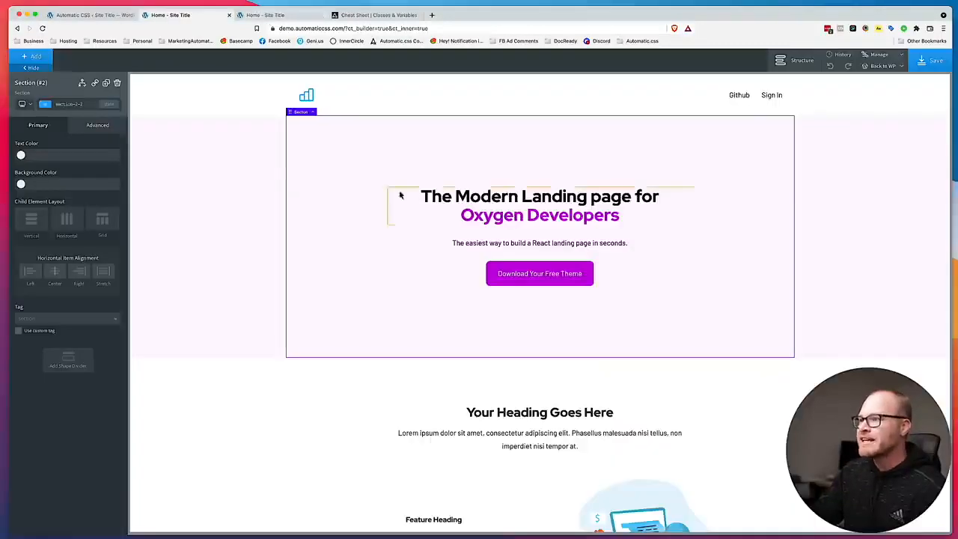
scroll(314, 187, "down", 3)
scroll(178, 267, "up", 3)
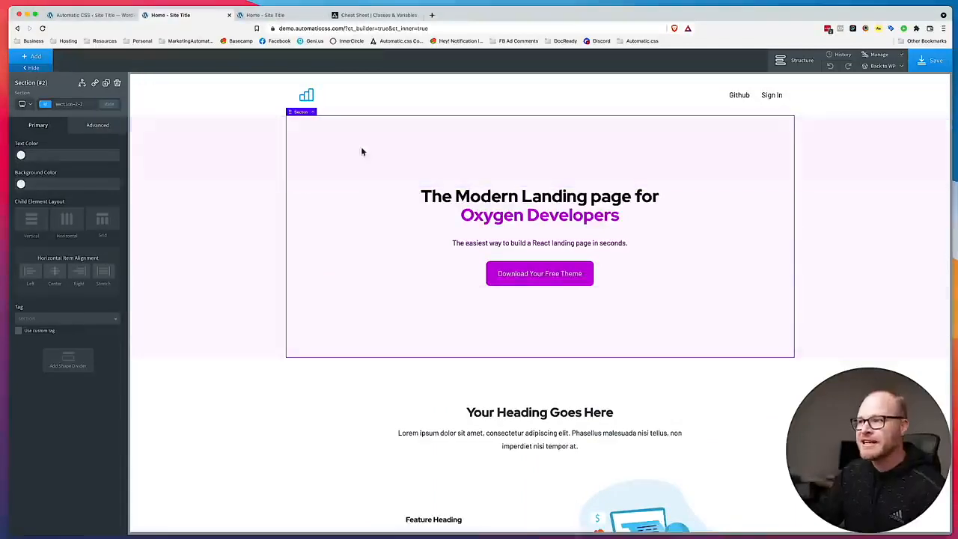
Close the developer tools on the live home page, reload it, and review the spacing of its sections at full width.
left_click(264, 17)
key("super+r")
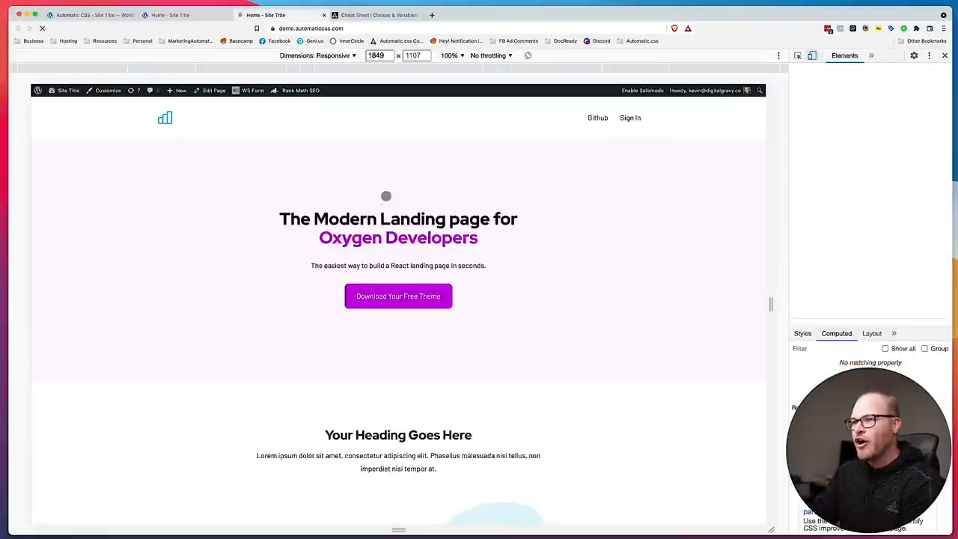
left_click(811, 56)
left_click(811, 56)
left_click(812, 56)
left_click(944, 55)
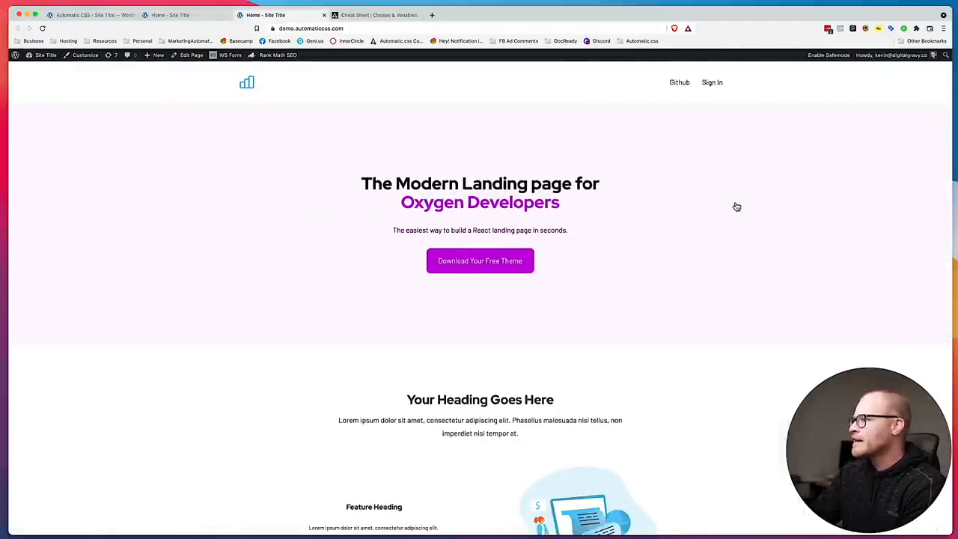
key("super+r")
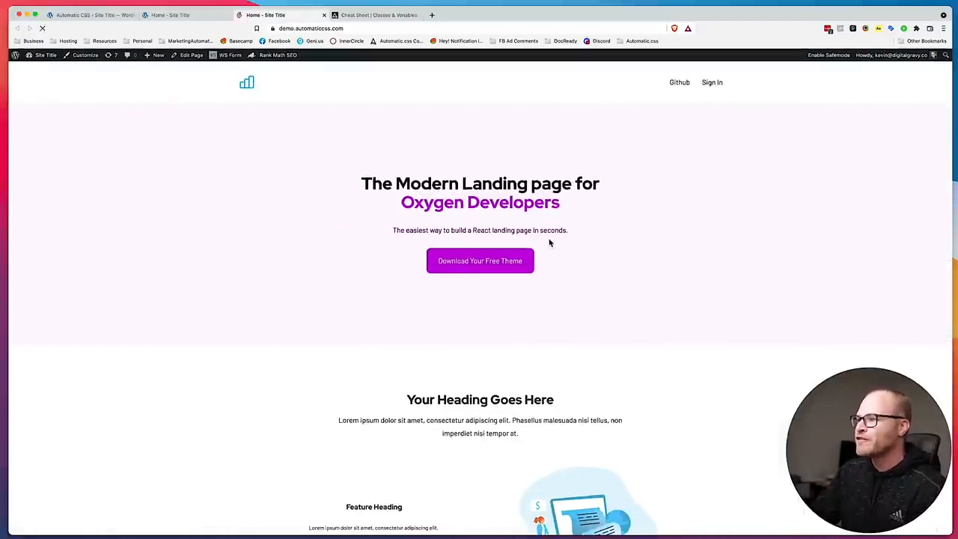
scroll(251, 168, "down", 5)
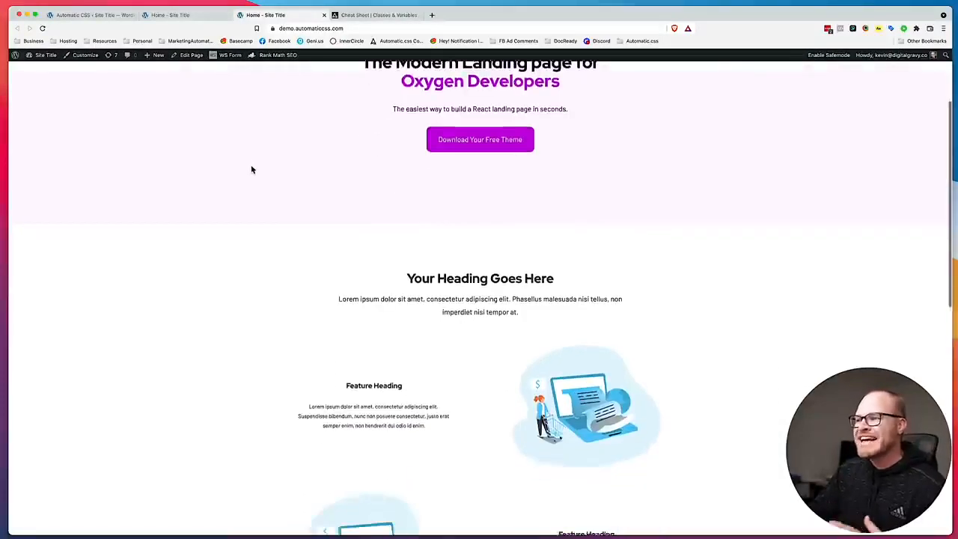
scroll(251, 167, "up", 2)
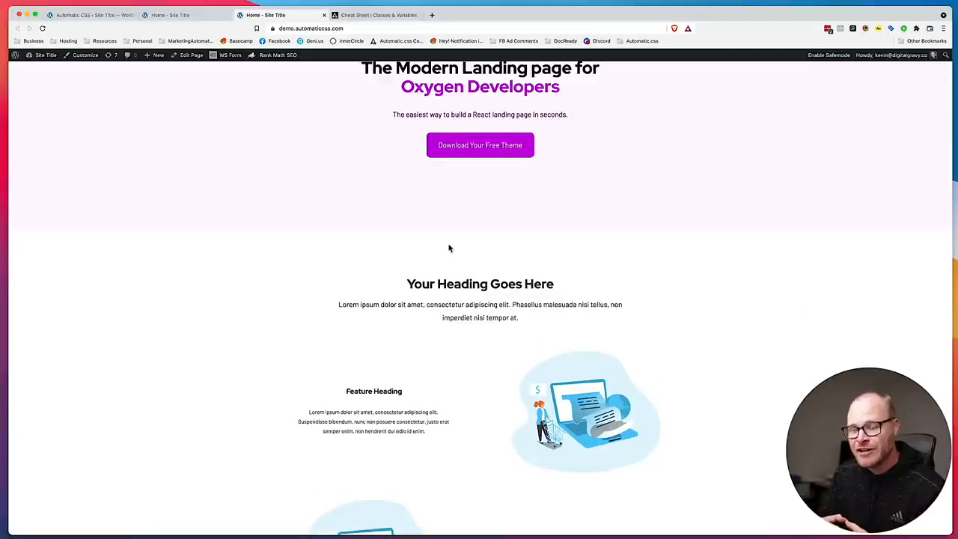
scroll(449, 249, "up", 3)
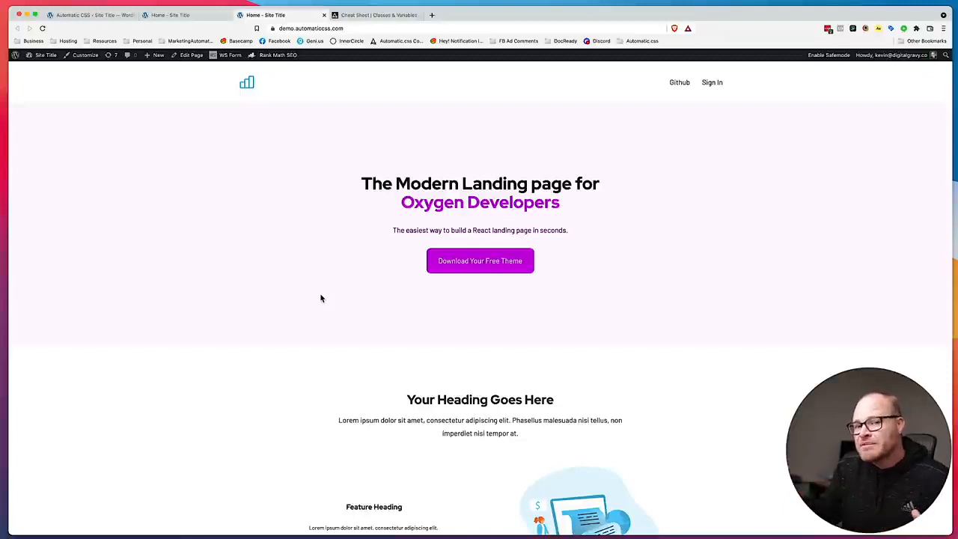
Set Base Section Spacing to 3 in the Automatic.css Spacing settings and save the changes.
left_click(110, 17)
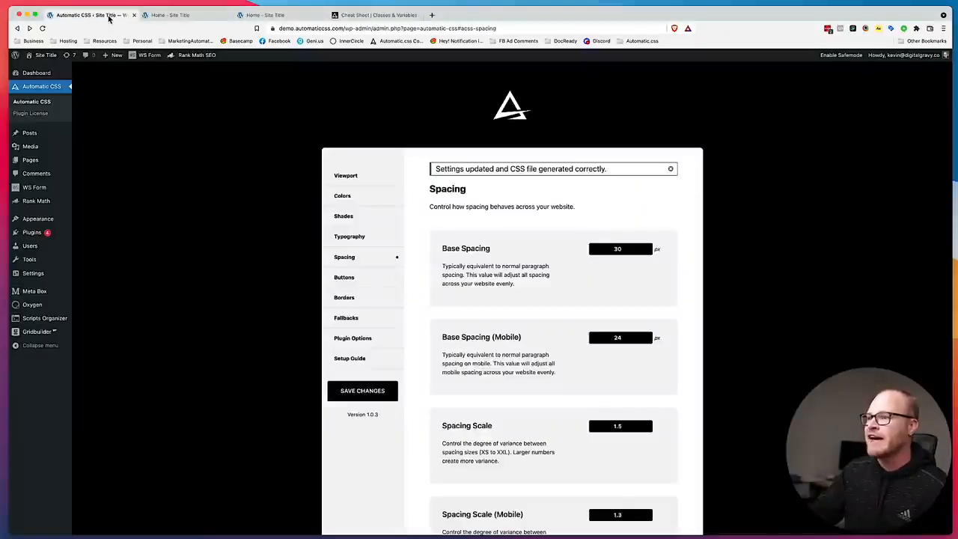
scroll(506, 308, "down", 2)
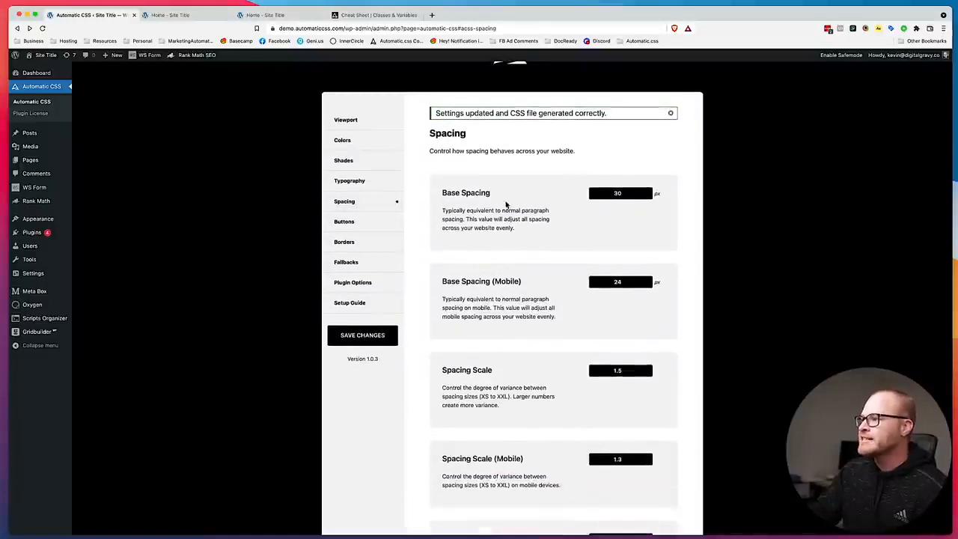
left_click(197, 18)
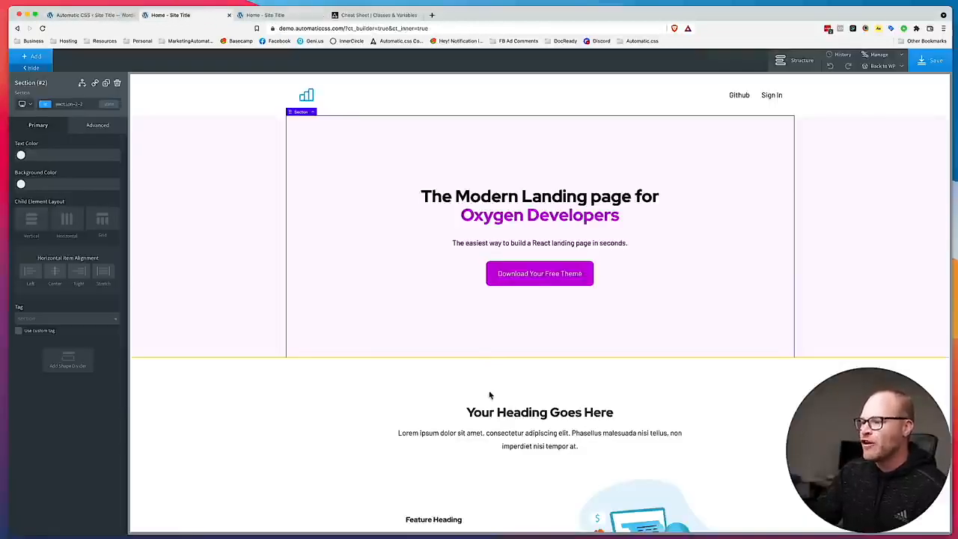
left_click(102, 18)
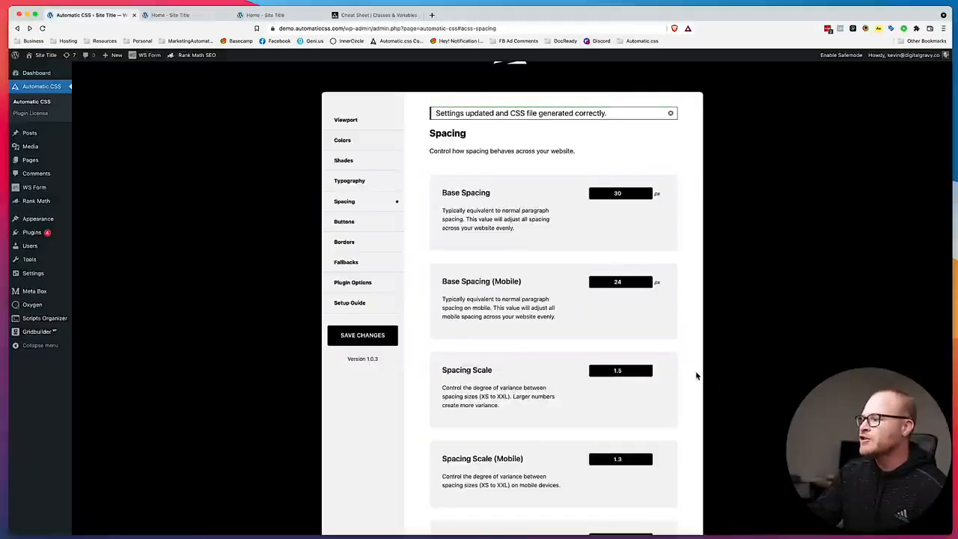
scroll(612, 266, "down", 2)
scroll(633, 301, "down", 10)
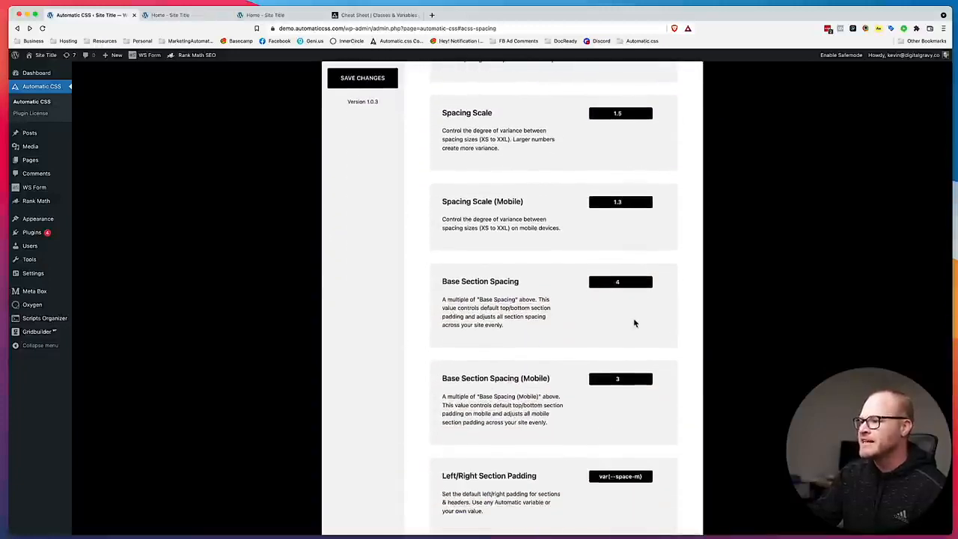
double_click(628, 198)
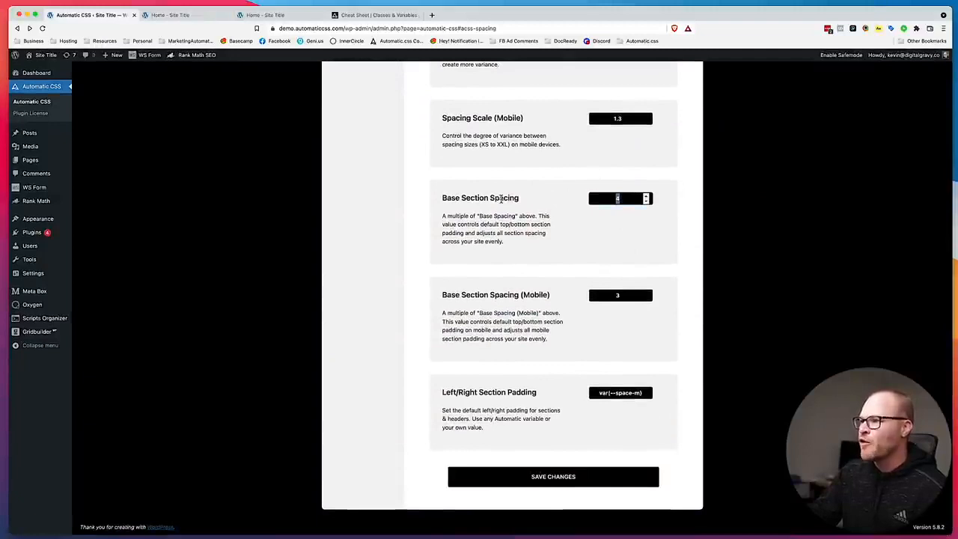
left_click_drag(443, 197, 526, 200)
double_click(629, 198)
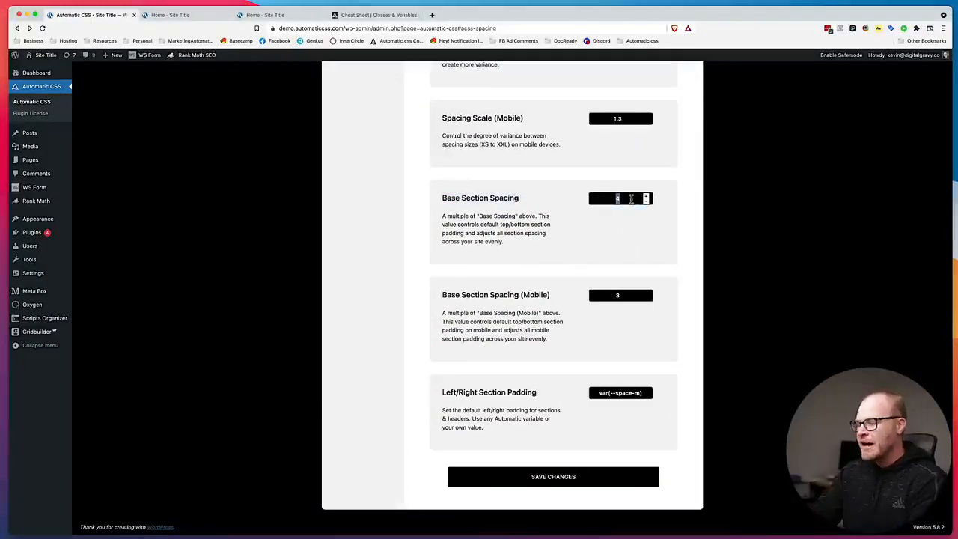
left_click(573, 476)
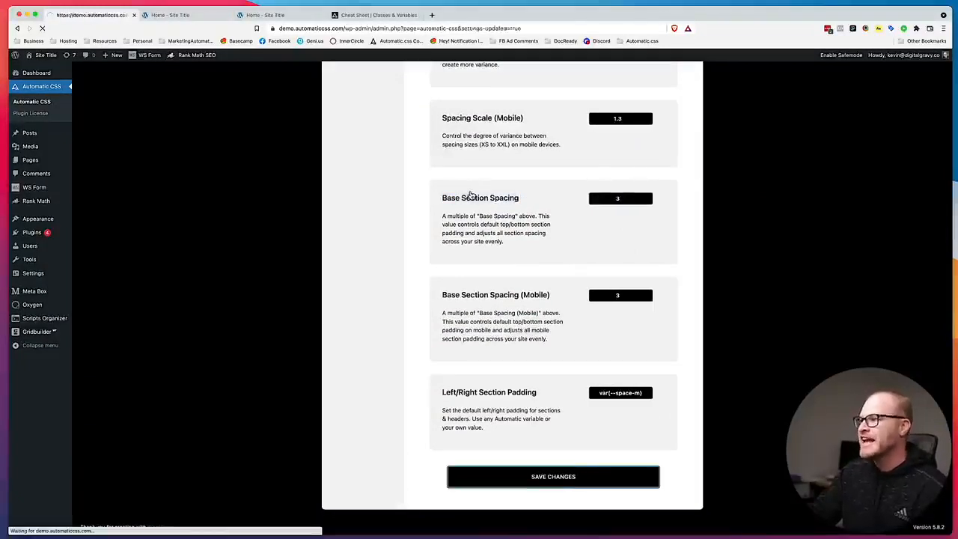
Reload the live home page to check the vertical padding of the hero and heading sections.
left_click(271, 16)
scroll(402, 382, "down", 2)
scroll(449, 276, "up", 2)
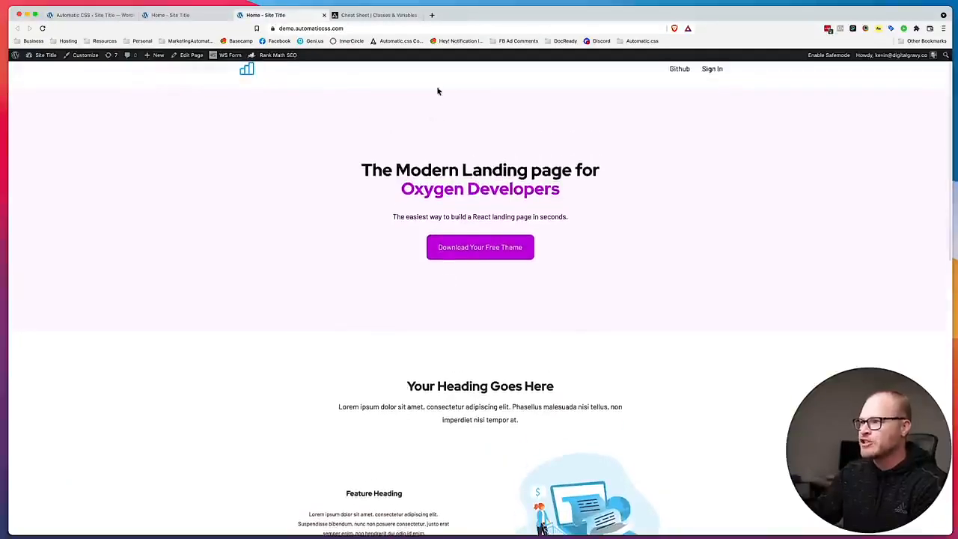
key("super+r")
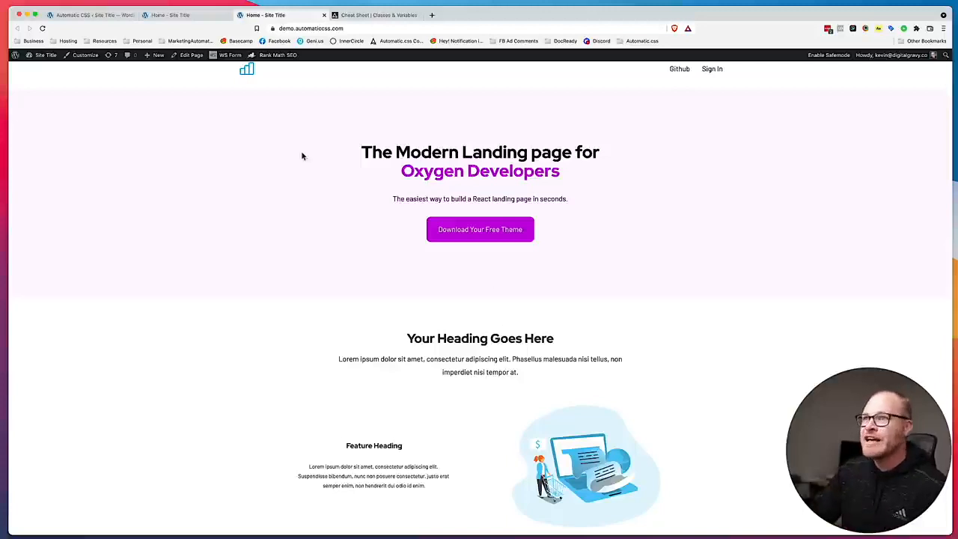
Set Base Section Spacing (Mobile) to 2, save the changes, and return to the Oxygen builder.
left_click(100, 15)
scroll(579, 317, "down", 5)
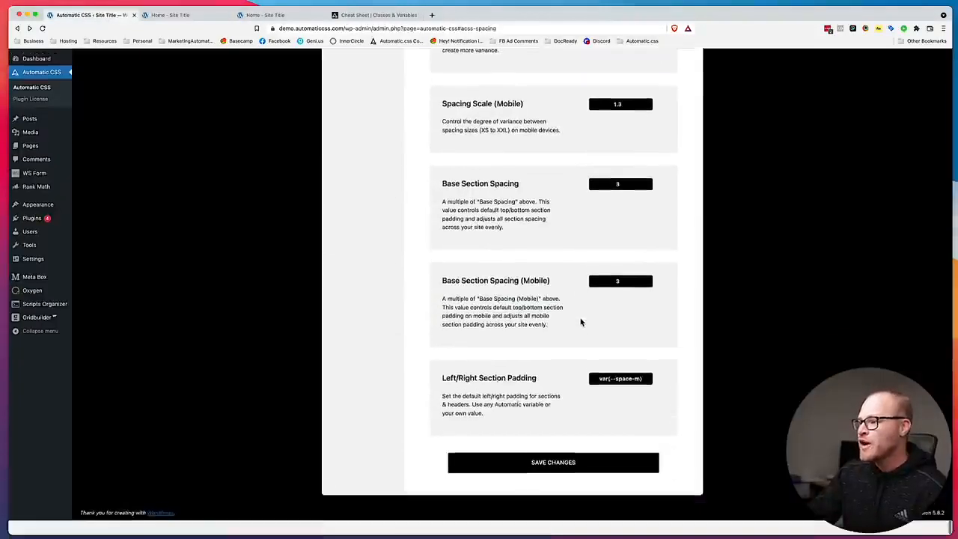
left_click(631, 296)
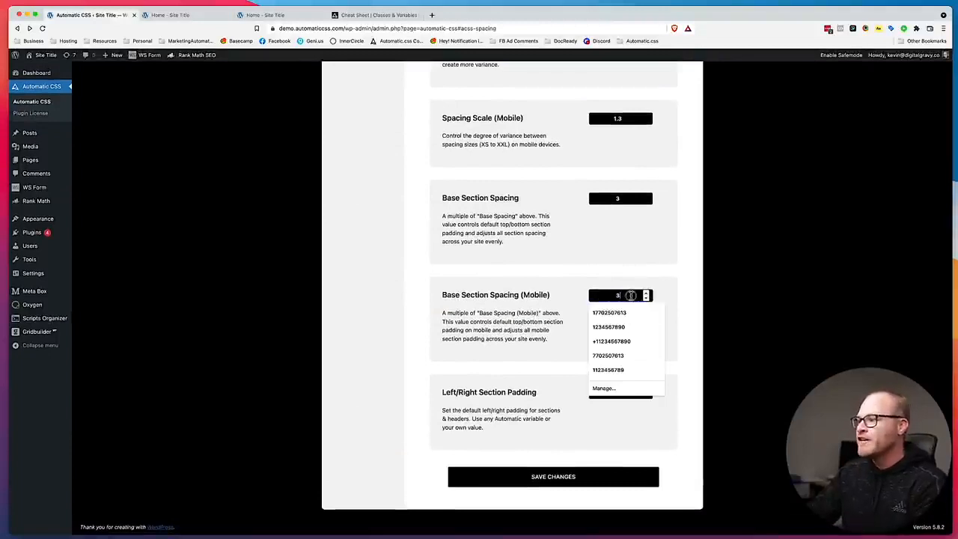
type("2")
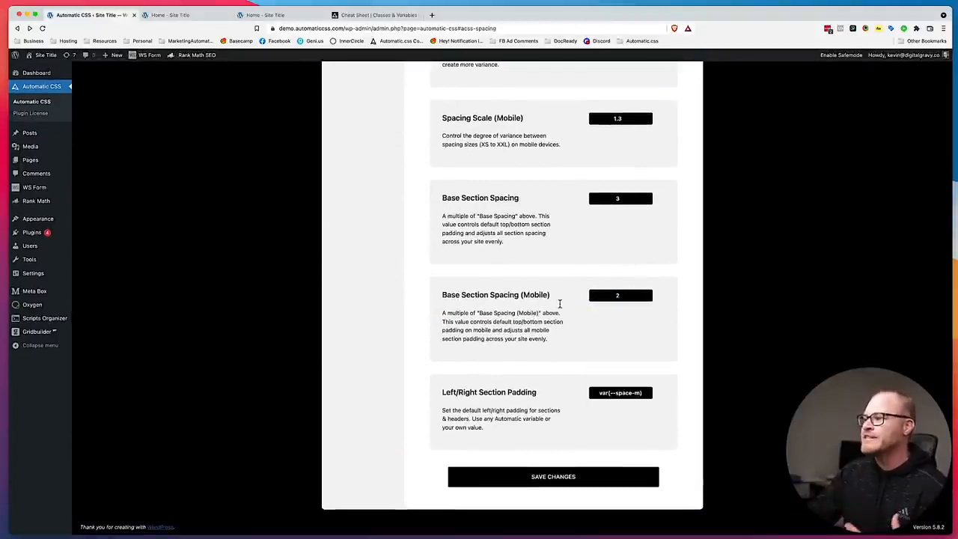
left_click(555, 477)
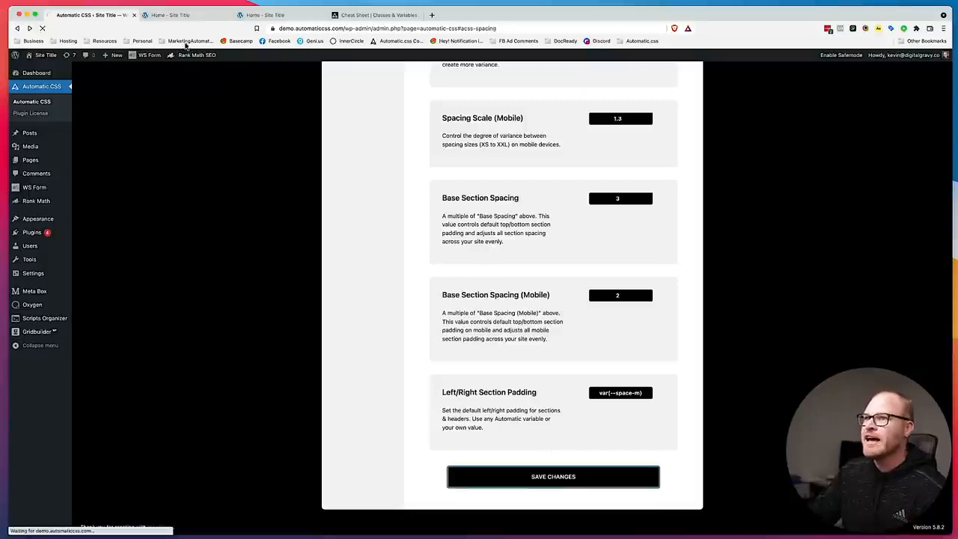
left_click(184, 16)
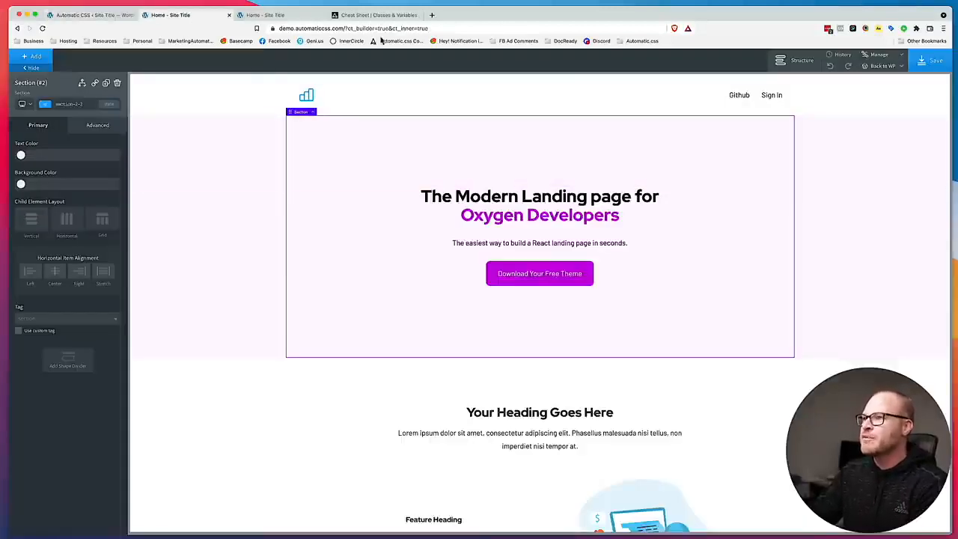
Reload the live home page and check its section spacing in the responsive preview narrowed to a mobile width of 460.
left_click(281, 18)
key("super+r")
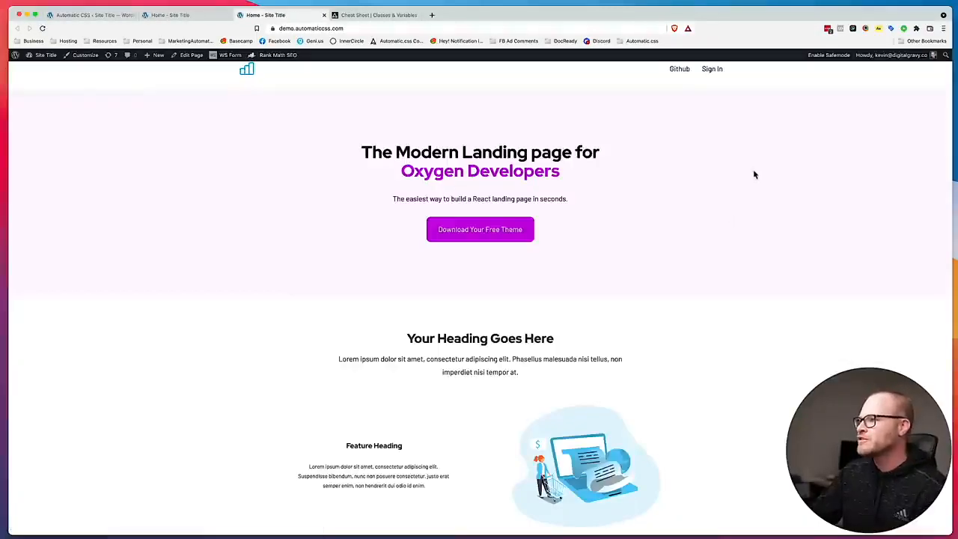
right_click(766, 233)
left_click(785, 402)
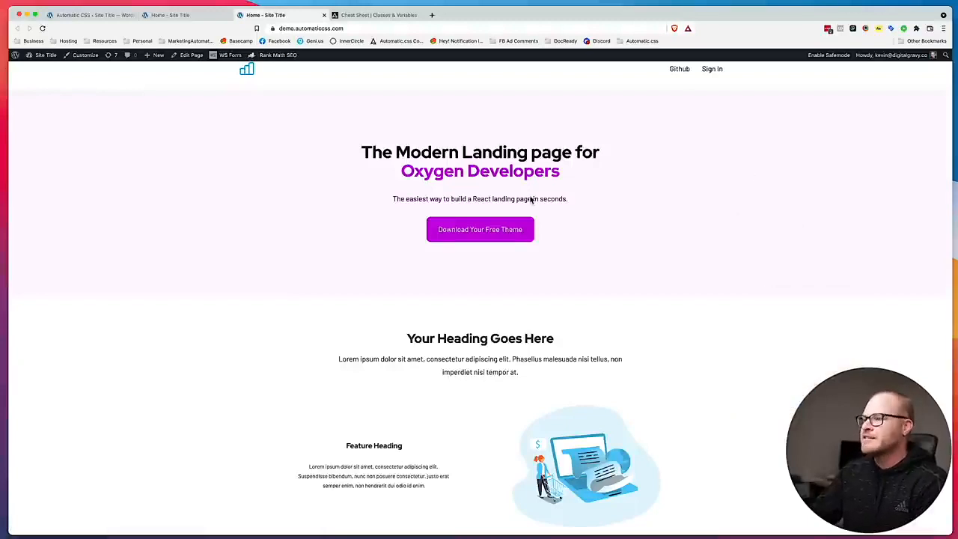
left_click(811, 57)
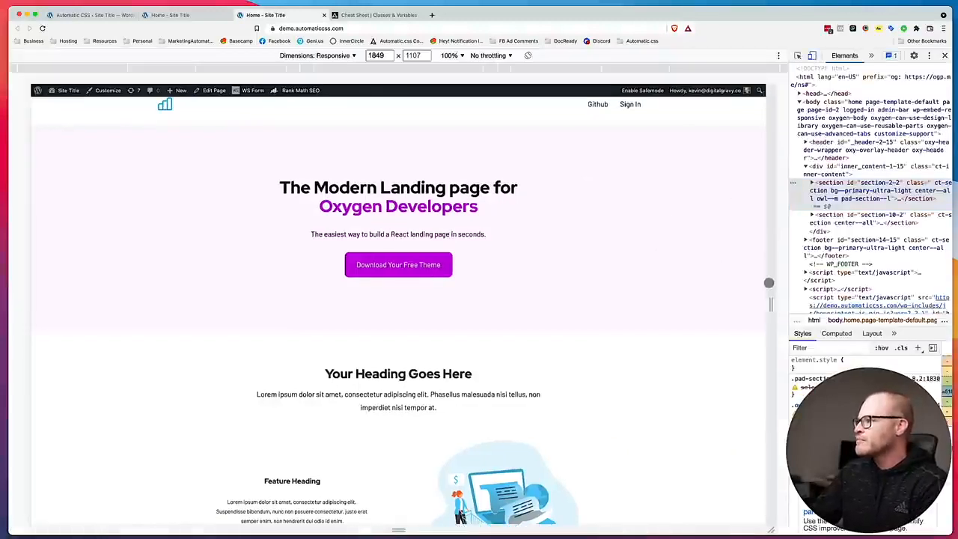
left_click_drag(769, 302, 494, 280)
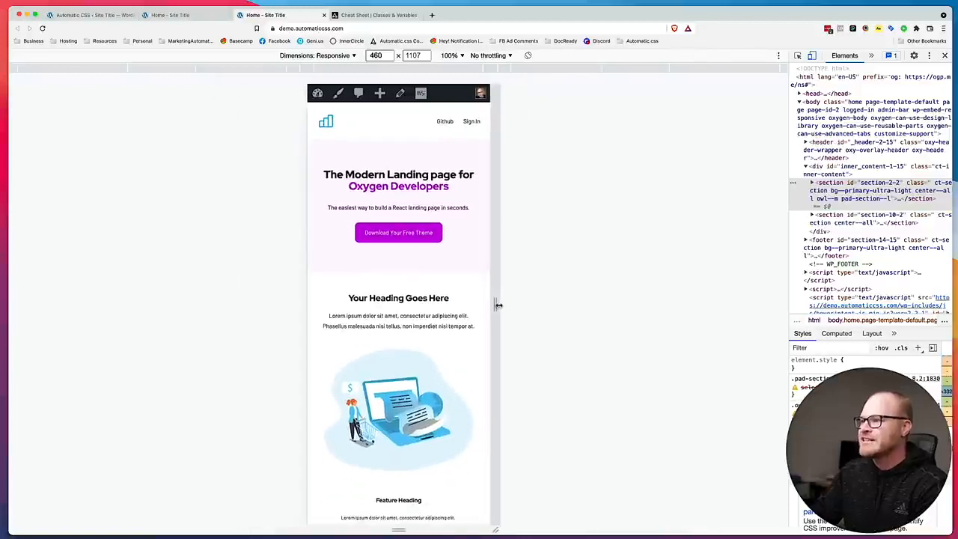
Set Base Section Spacing to 6 and Base Section Spacing (Mobile) to 5 in the Automatic.css Spacing settings and save the changes.
left_click(166, 16)
left_click(108, 17)
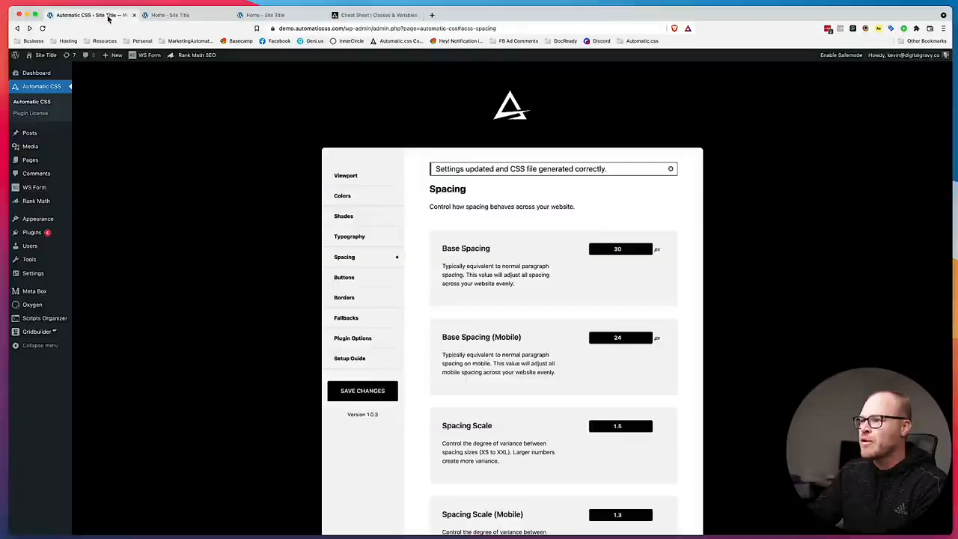
scroll(614, 316, "down", 10)
double_click(627, 198)
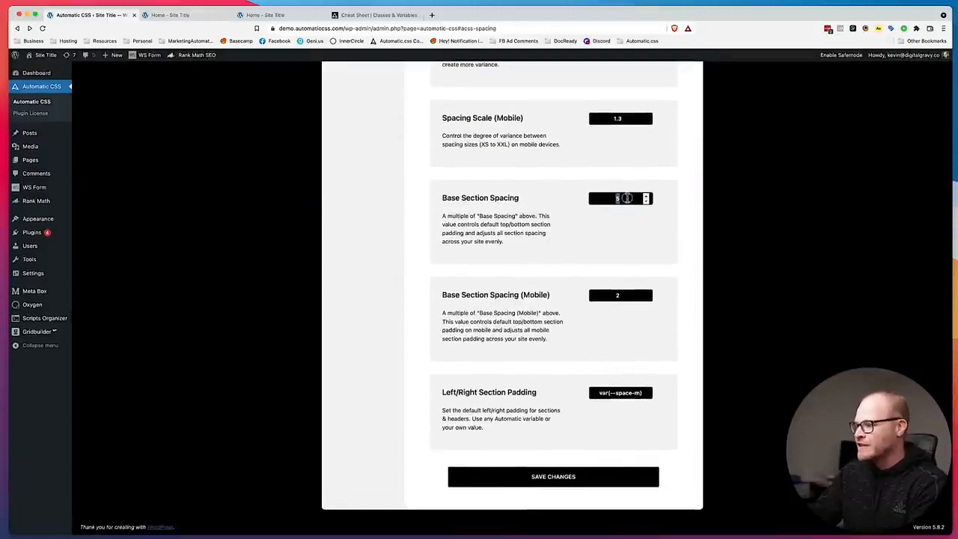
left_click(622, 296)
type("5")
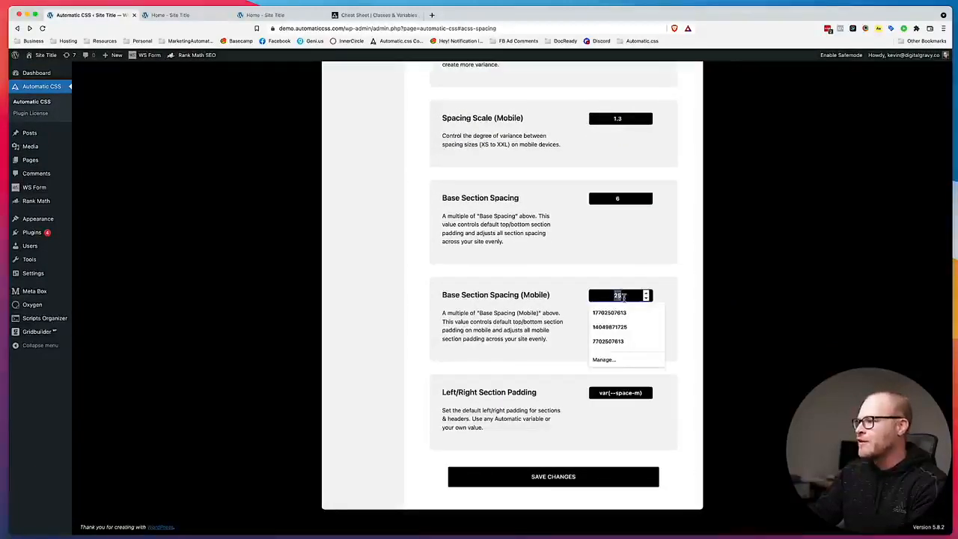
left_click(575, 480)
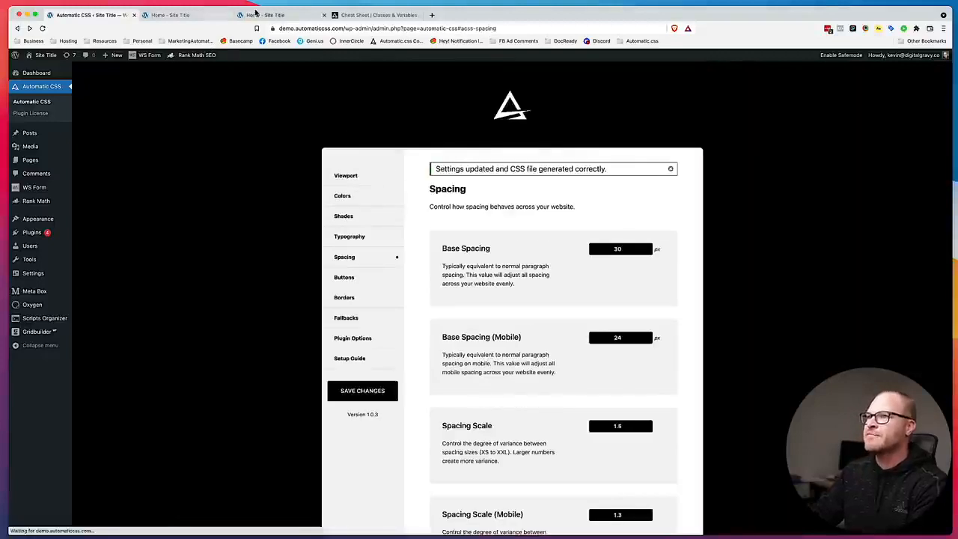
Reload the live home page and review the vertical spacing of its sections at mobile width.
left_click(259, 16)
key("super+r")
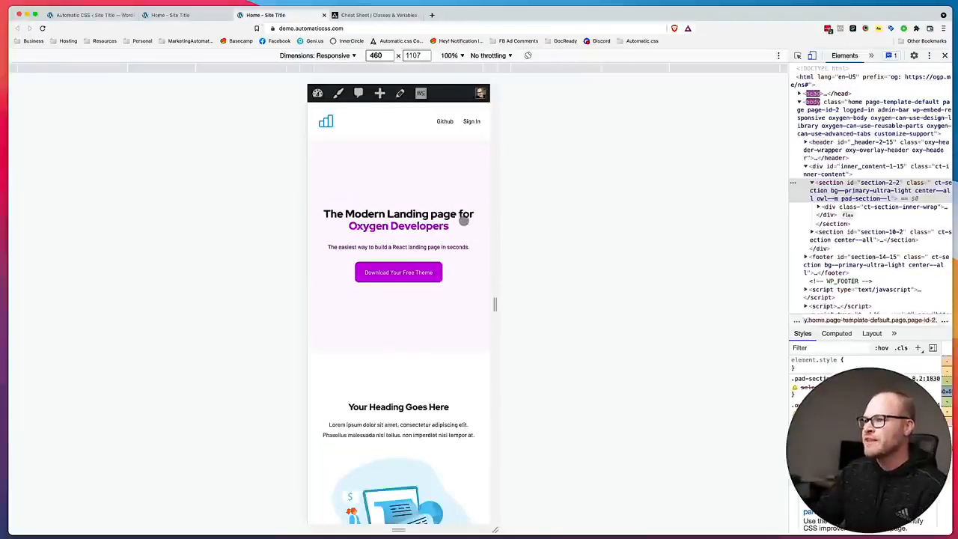
scroll(419, 252, "down", 5)
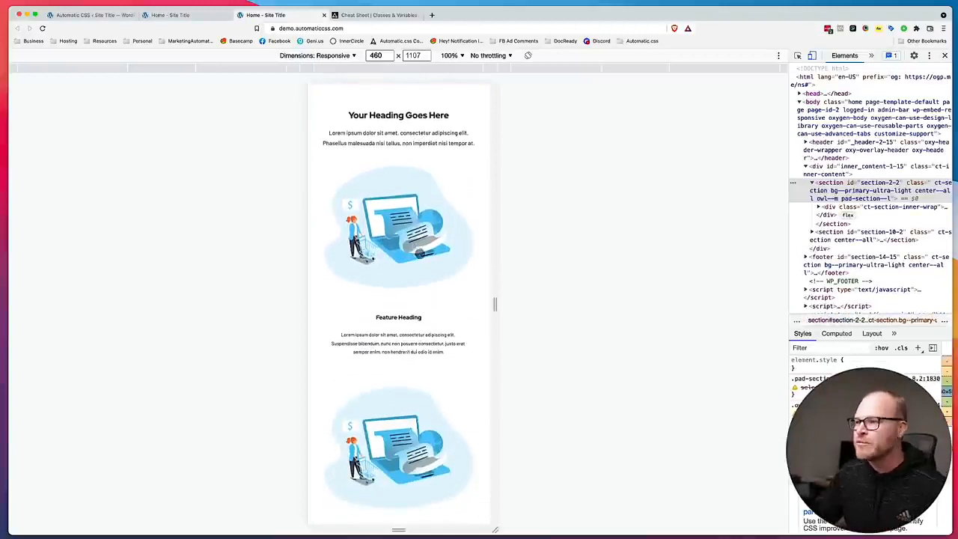
scroll(418, 255, "up", 5)
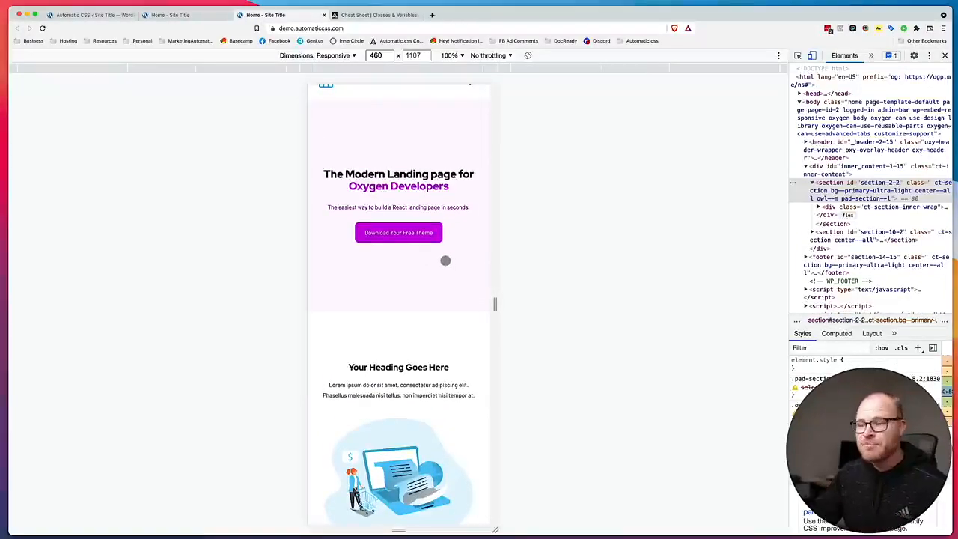
scroll(447, 260, "up", 2)
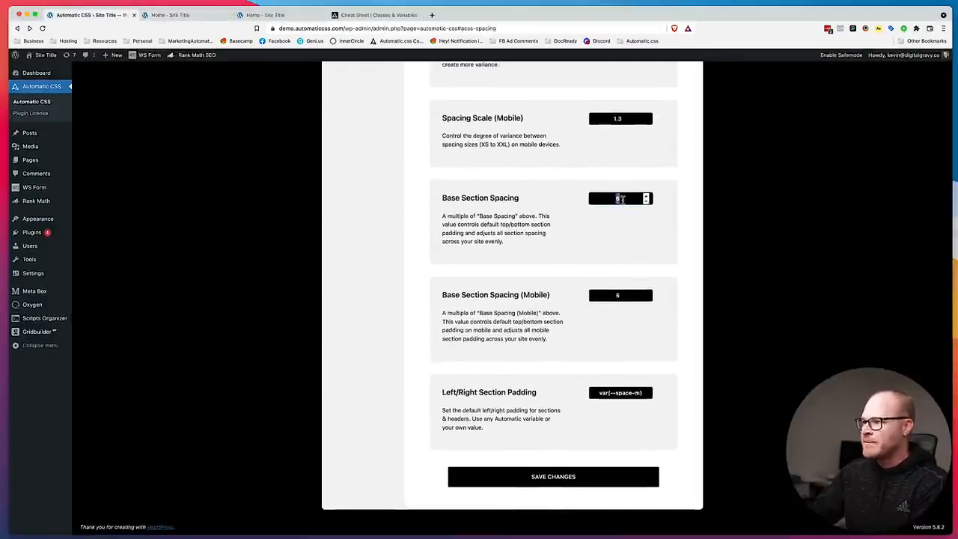
Set Base Section Spacing to 2 and Base Section Spacing (Mobile) to 1 in the Automatic.css settings and save the changes.
type("3")
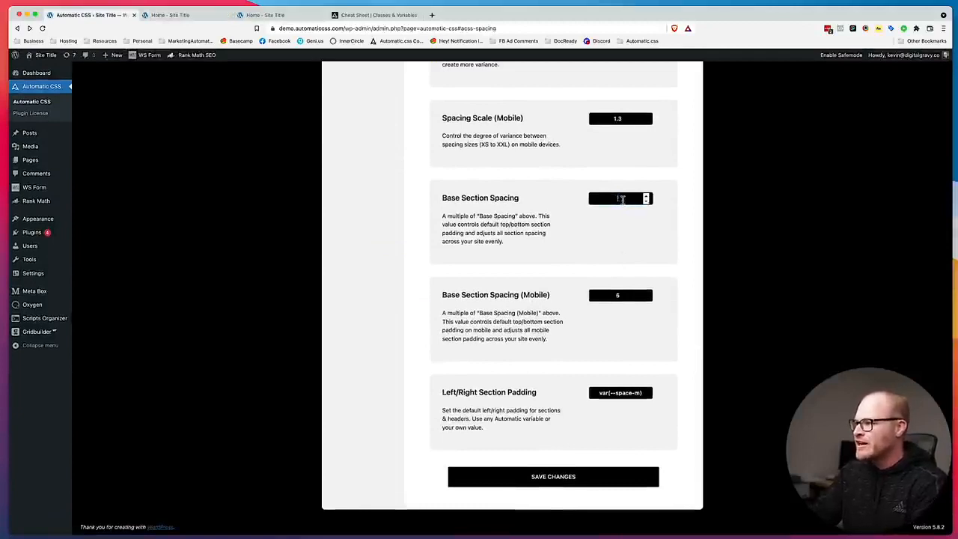
left_click(618, 295)
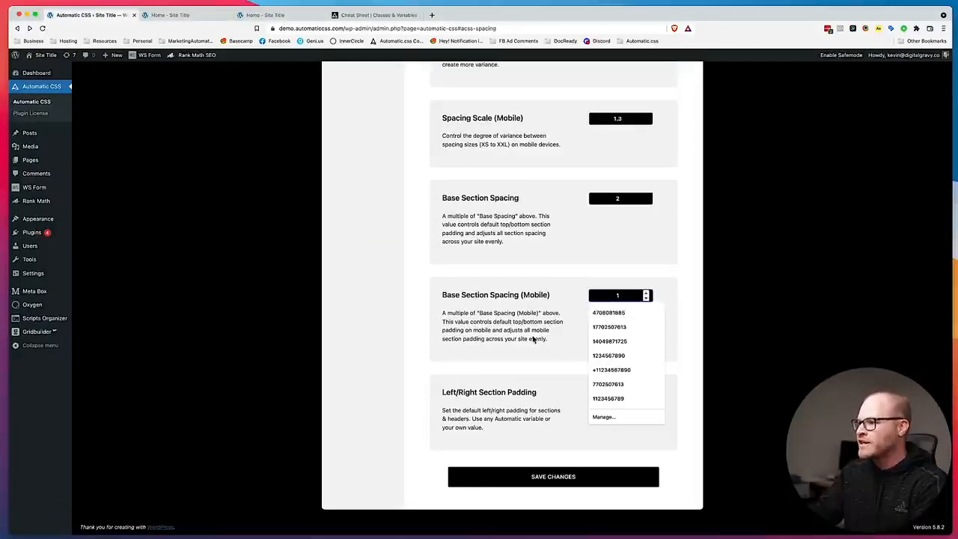
left_click(552, 479)
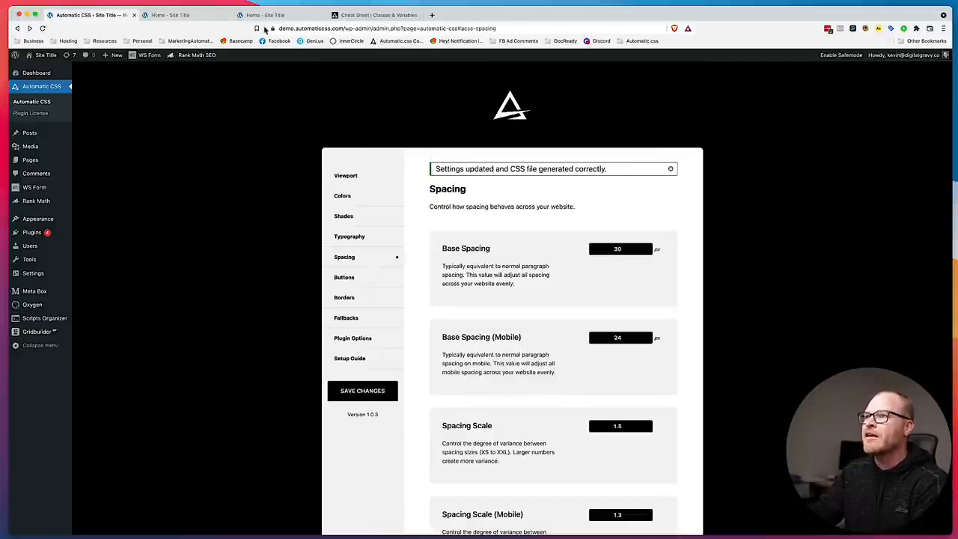
Review the live home page's section spacing at mobile width and with the responsive preview widened to 1868.
left_click(273, 15)
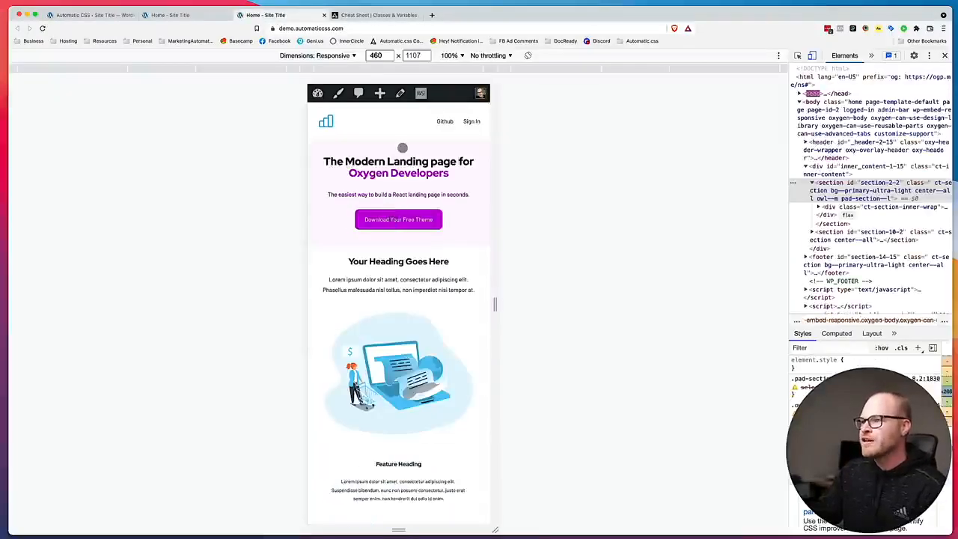
scroll(412, 209, "down", 10)
scroll(412, 209, "up", 10)
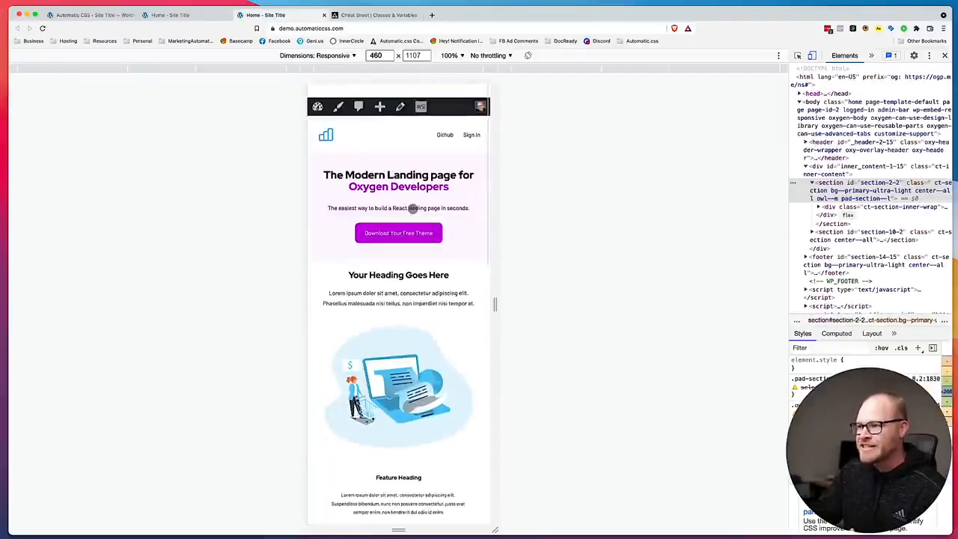
left_click_drag(494, 304, 775, 306)
scroll(543, 210, "down", 1)
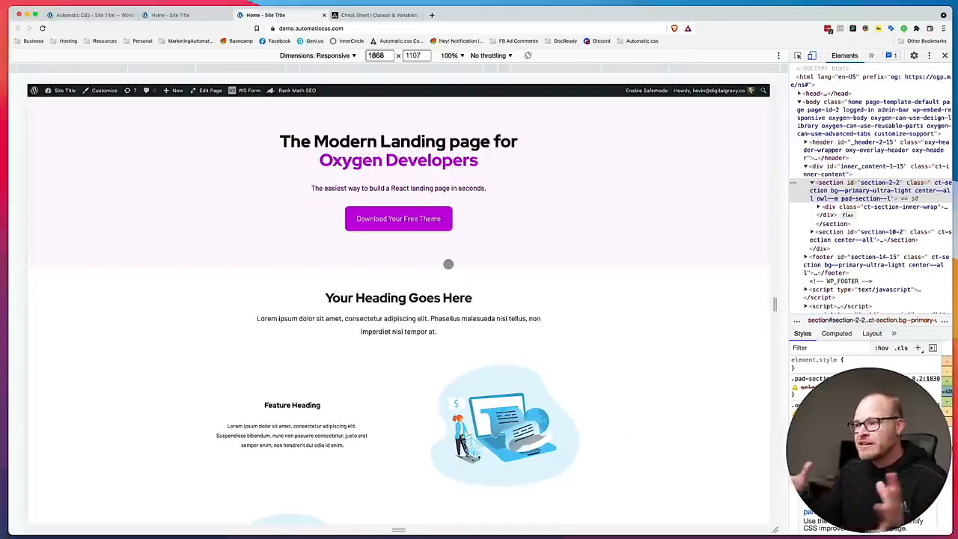
Return to the Automatic.css Spacing settings and set Base Section Spacing to 4 and Base Section Spacing (Mobile) to 3.
left_click(72, 15)
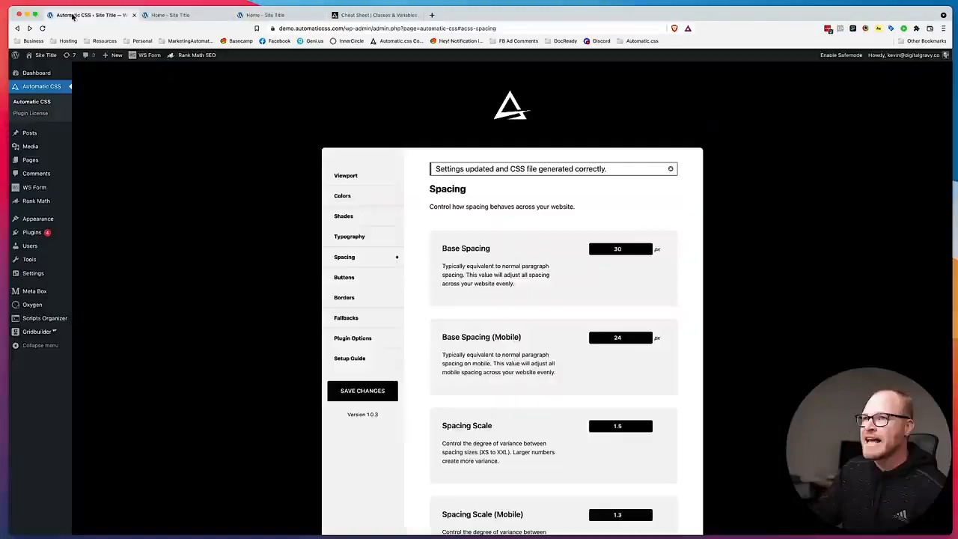
scroll(585, 335, "down", 5)
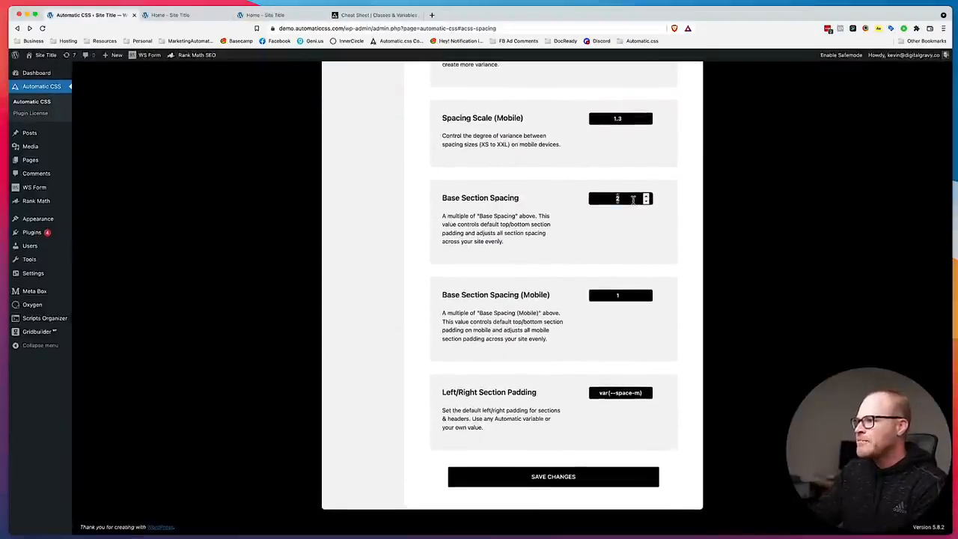
left_click(626, 295)
type("2")
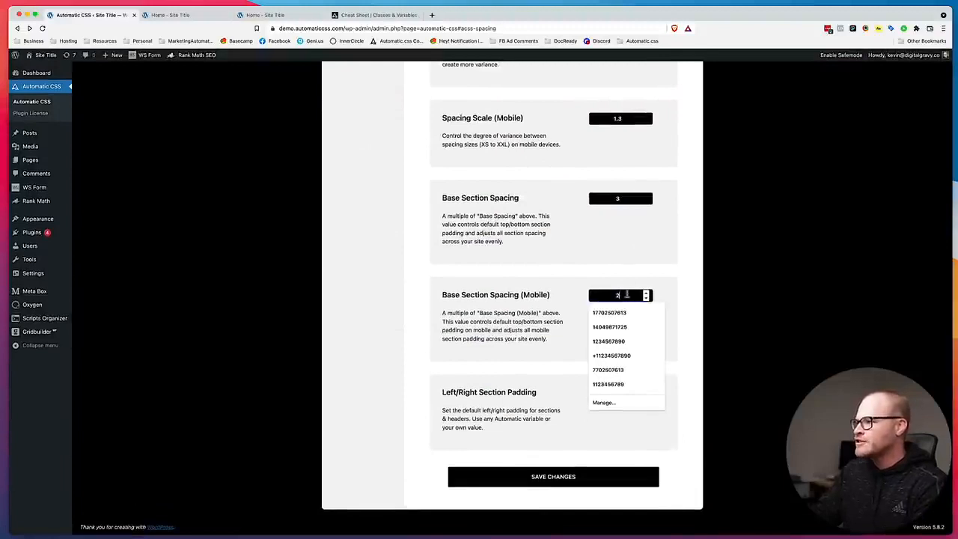
double_click(626, 202)
type("4")
double_click(622, 297)
type("3")
Set the desktop Spacing Scale to 3 and save the Automatic.css changes.
scroll(648, 291, "up", 5)
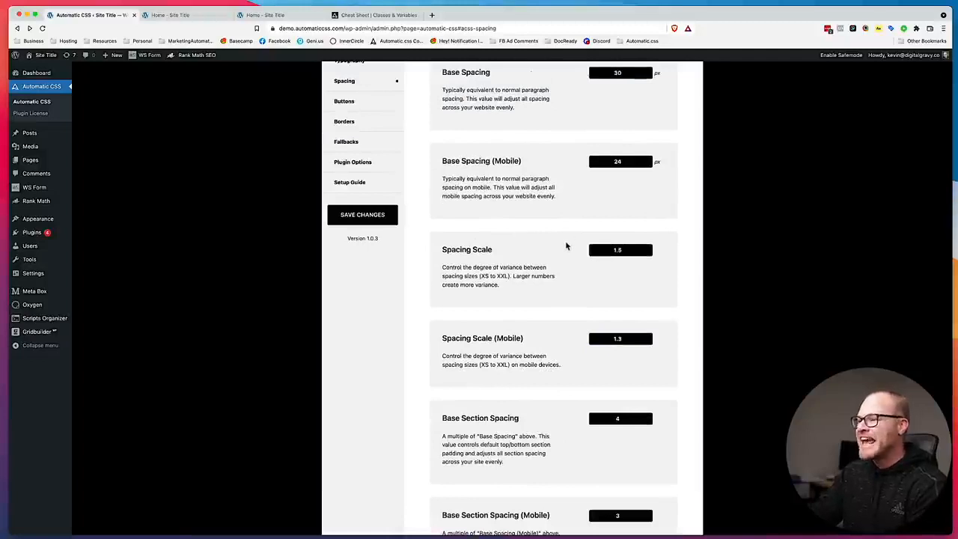
scroll(562, 262, "down", 1)
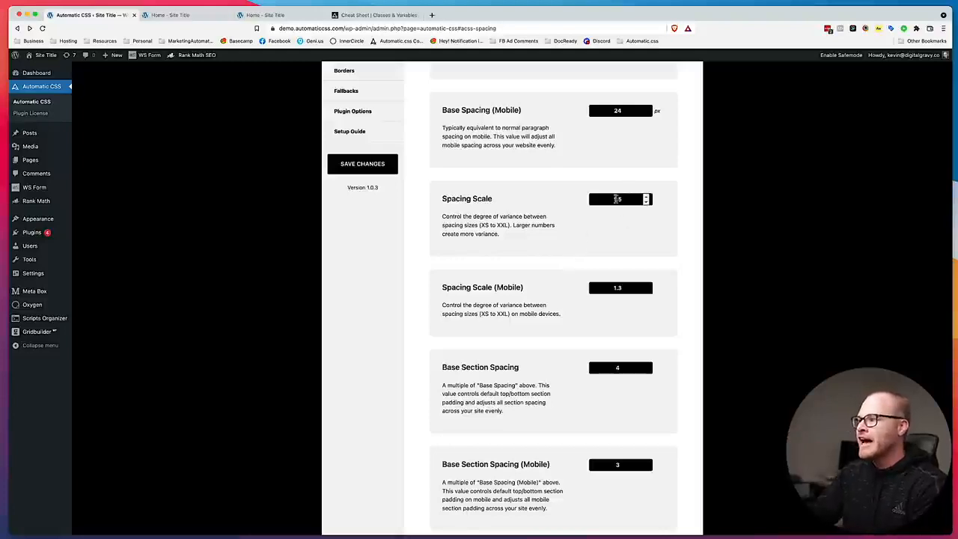
double_click(629, 200)
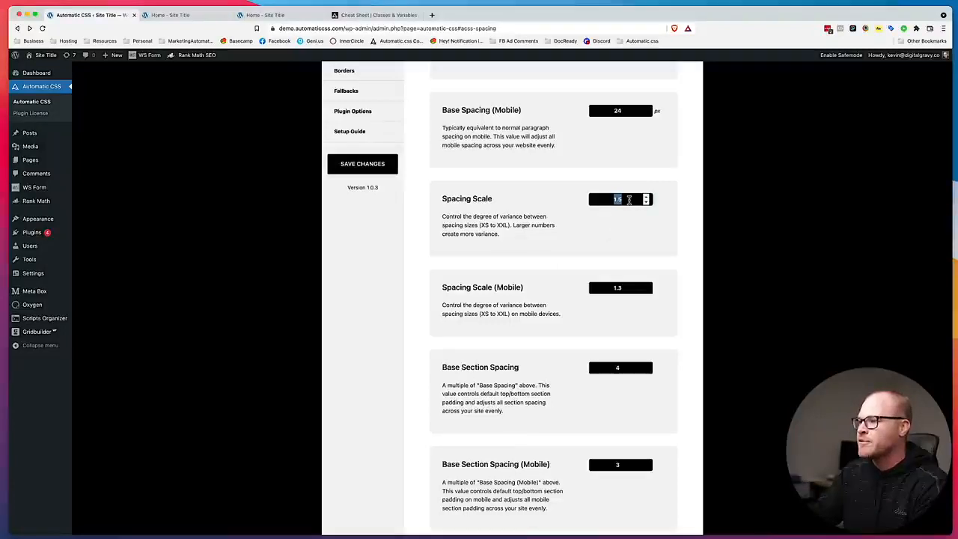
double_click(627, 290)
left_click(627, 197)
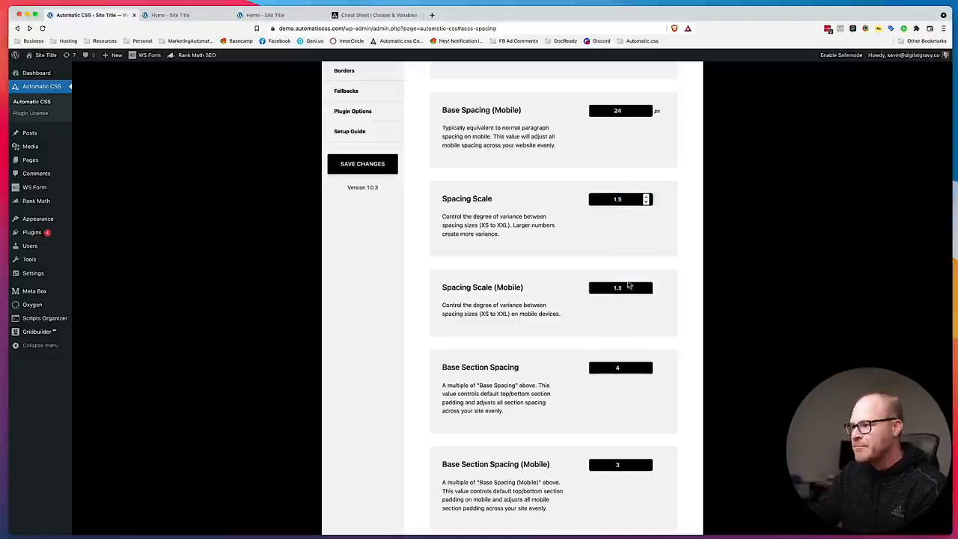
double_click(626, 198)
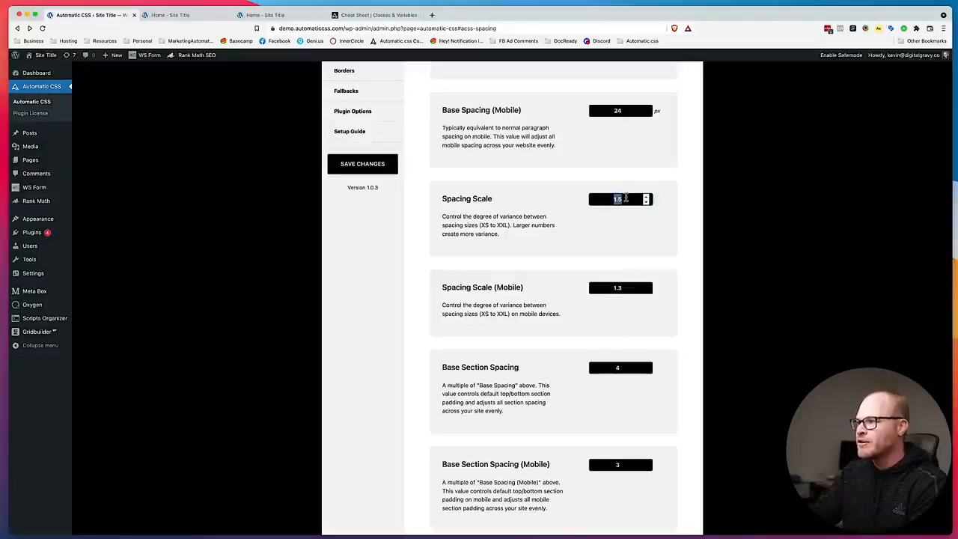
type("3")
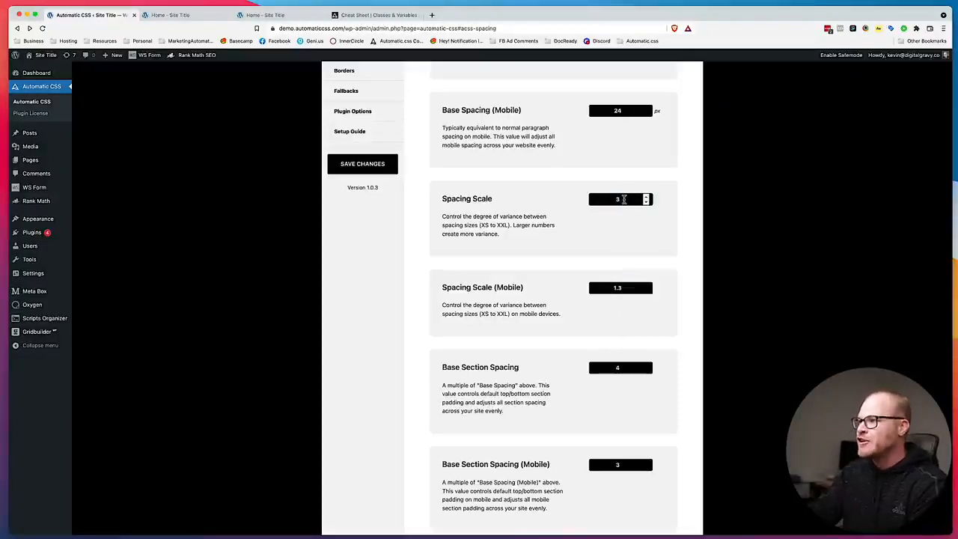
left_click(370, 168)
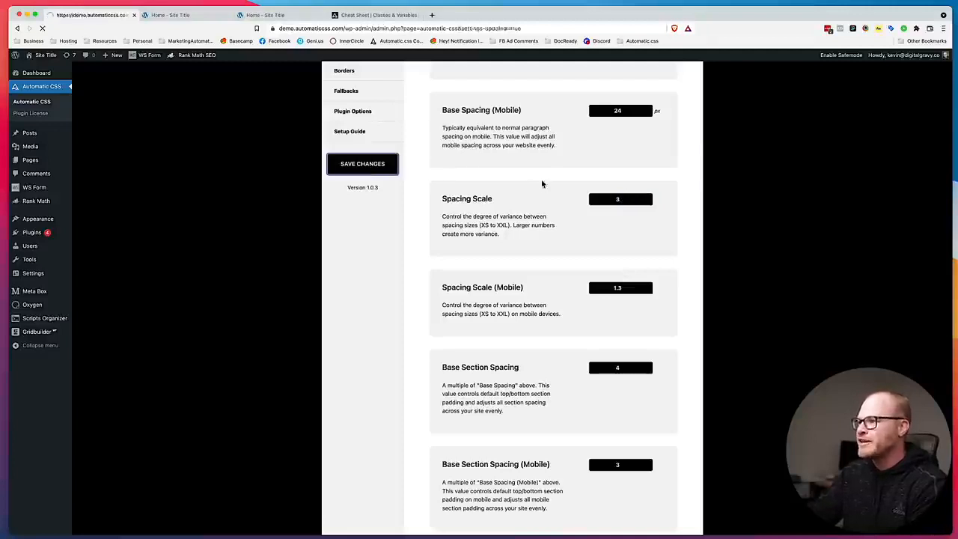
Reload the live home page without the developer tools and review the hero and heading section padding at full width.
left_click(269, 15)
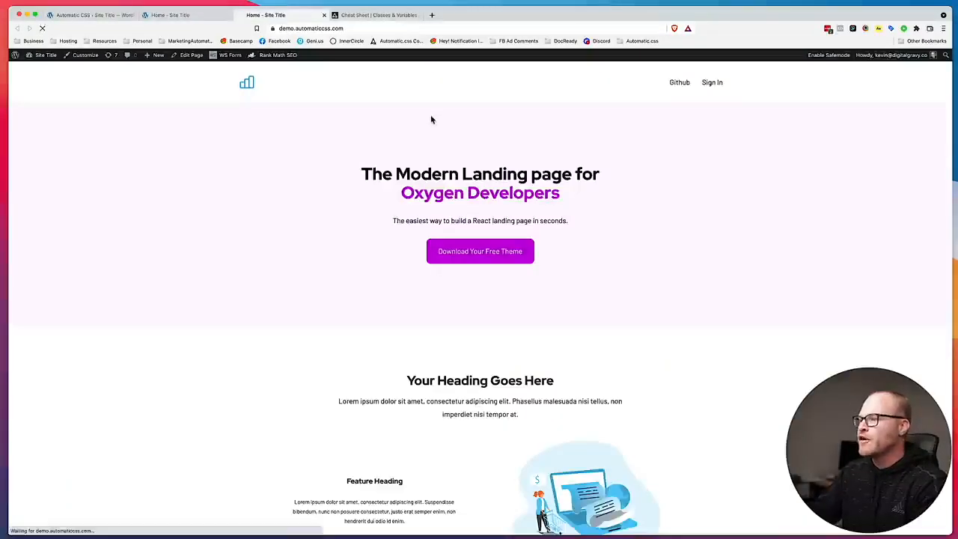
scroll(520, 283, "down", 5)
scroll(519, 282, "up", 4)
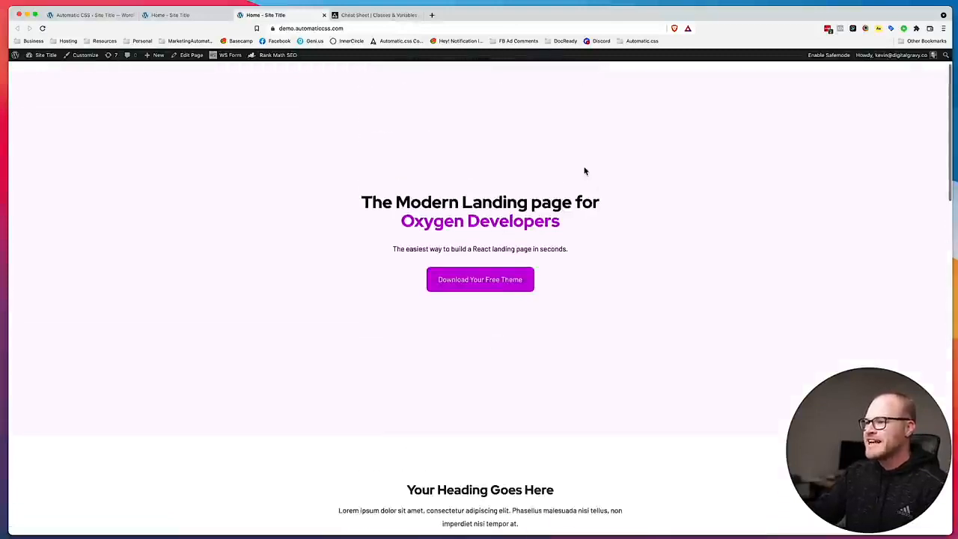
scroll(558, 177, "up", 1)
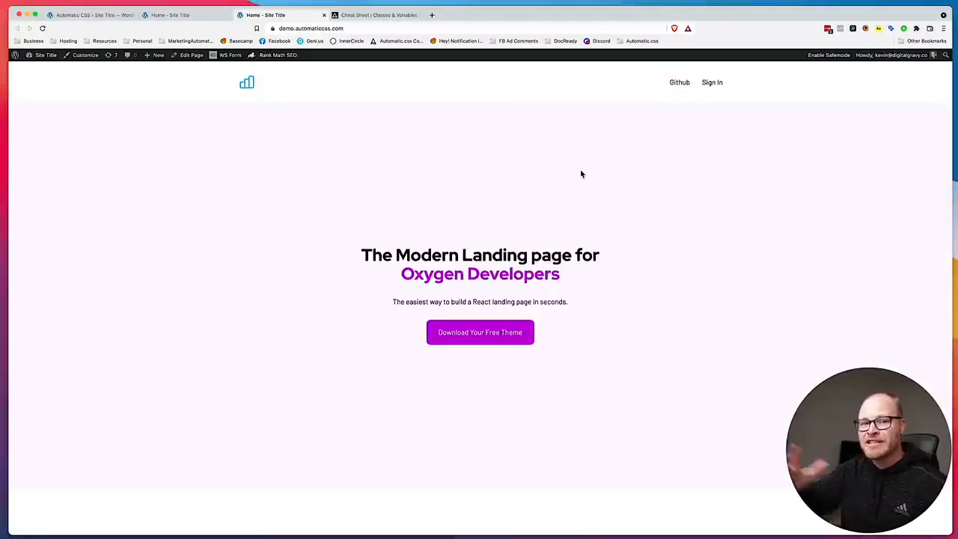
Return to the Automatic.css Spacing settings and set Spacing Scale to 1.25 and Spacing Scale (Mobile) to 1.1.
left_click(73, 15)
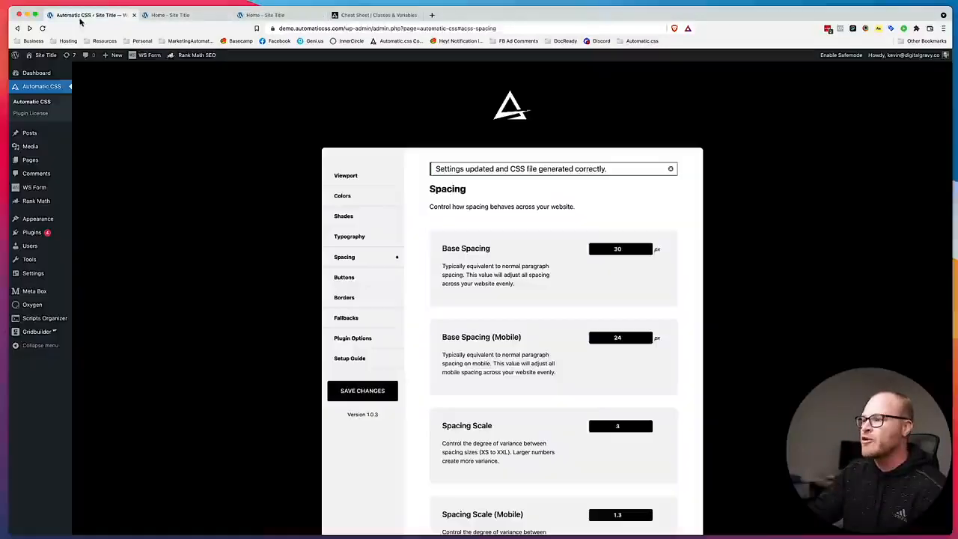
scroll(649, 301, "down", 5)
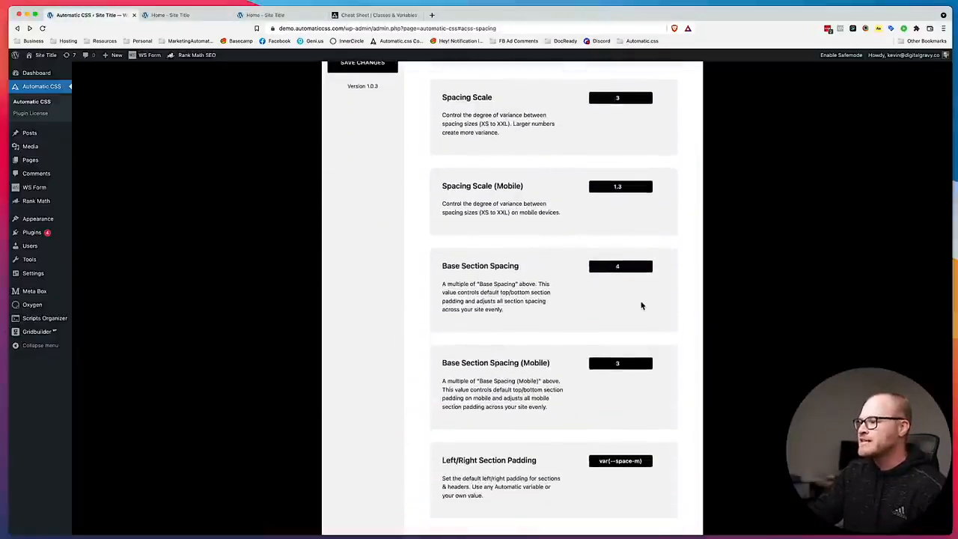
scroll(641, 305, "down", 1)
scroll(642, 305, "up", 4)
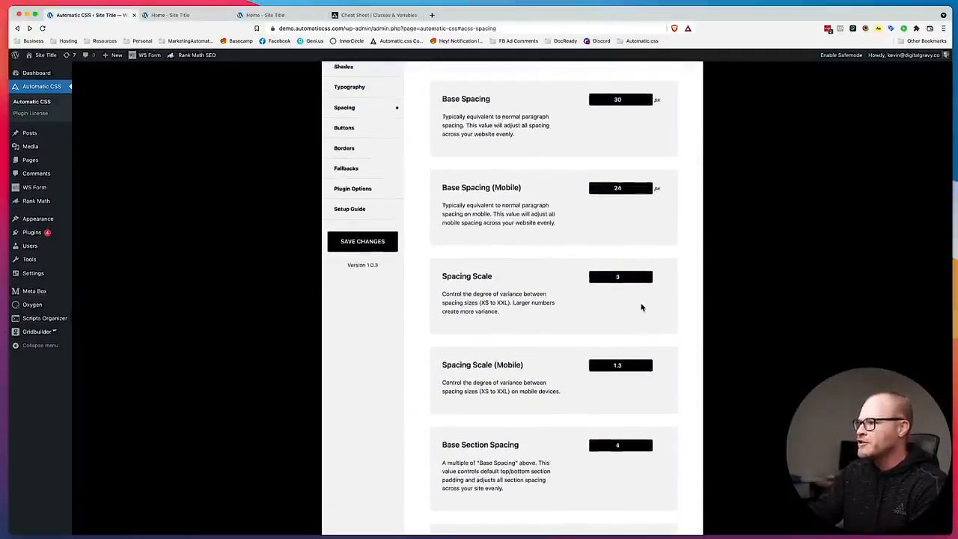
double_click(631, 277)
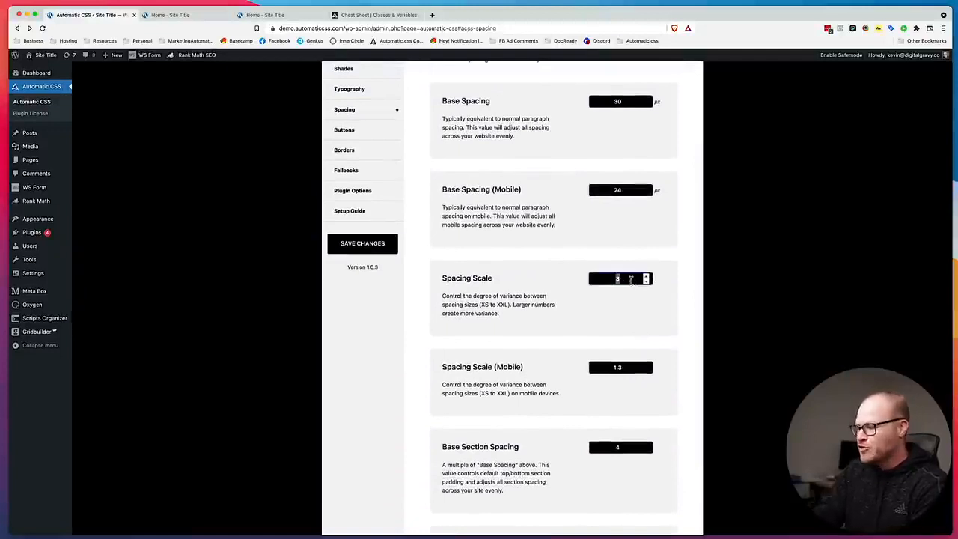
type("1.25")
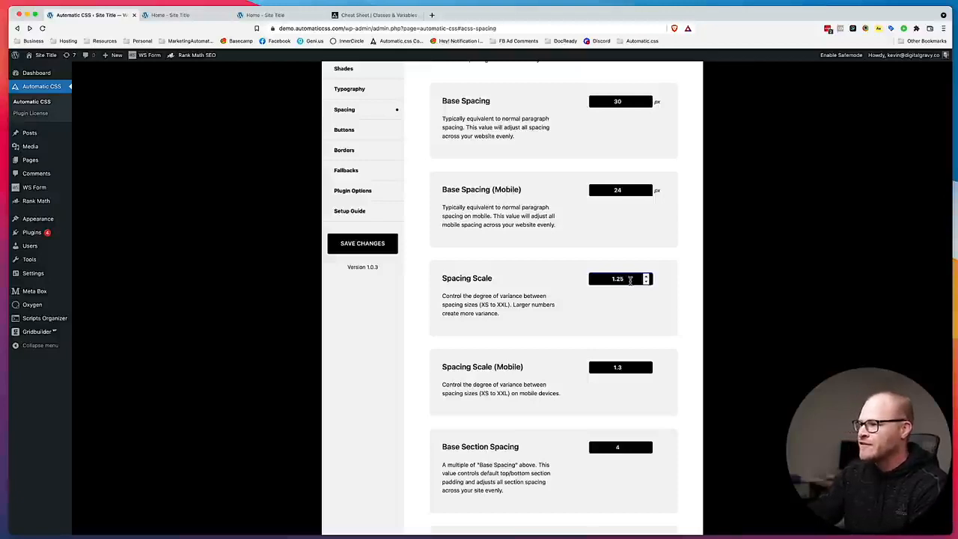
double_click(624, 367)
type("1.1")
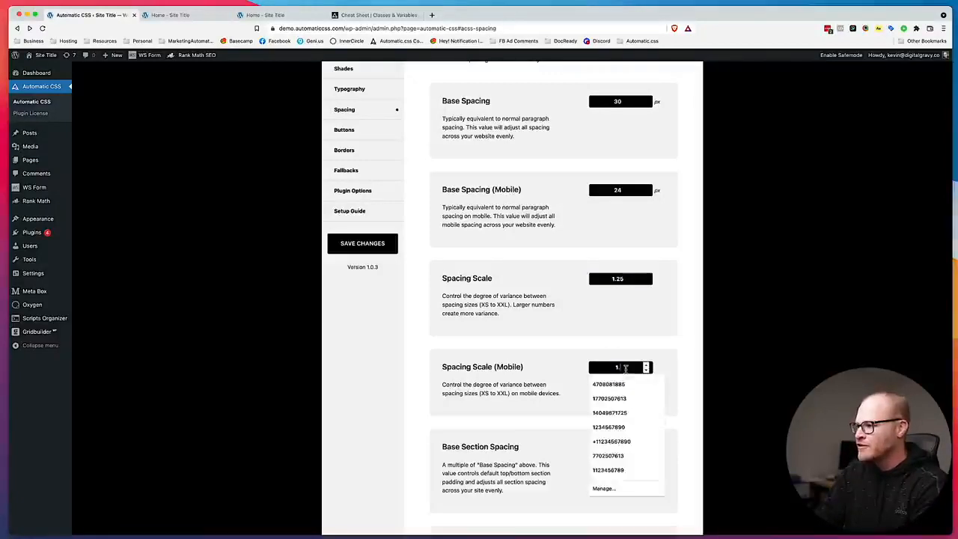
left_click(380, 247)
Set the desktop Spacing Scale to 1.3 and save the Automatic.css changes.
left_click(623, 289)
double_click(627, 280)
type("1.")
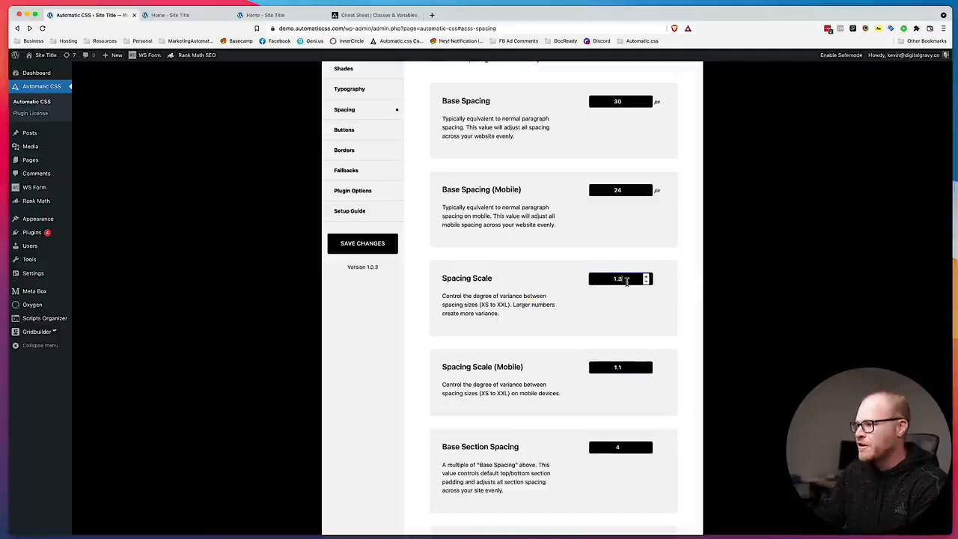
type("3")
left_click(364, 243)
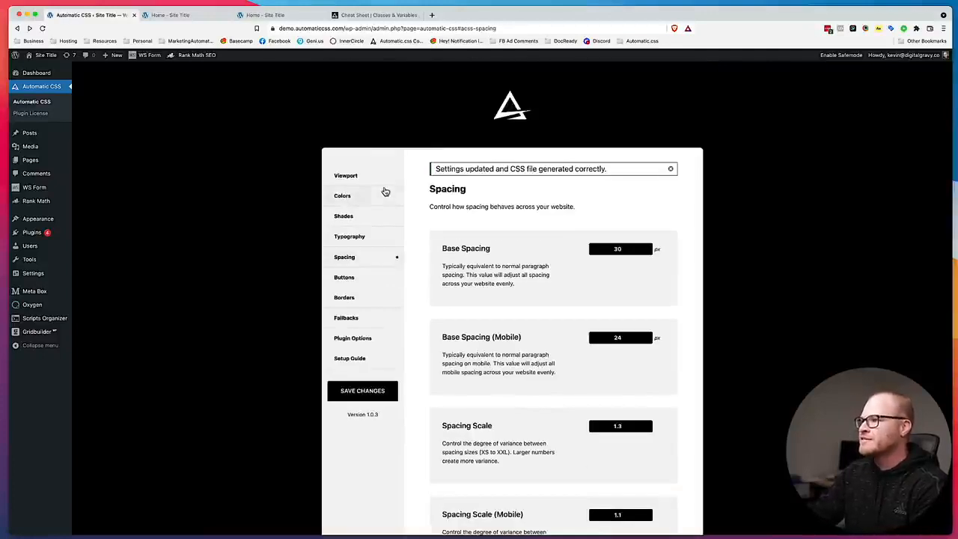
Review the hero and heading section spacing on the live home page and in the Oxygen builder.
left_click(266, 15)
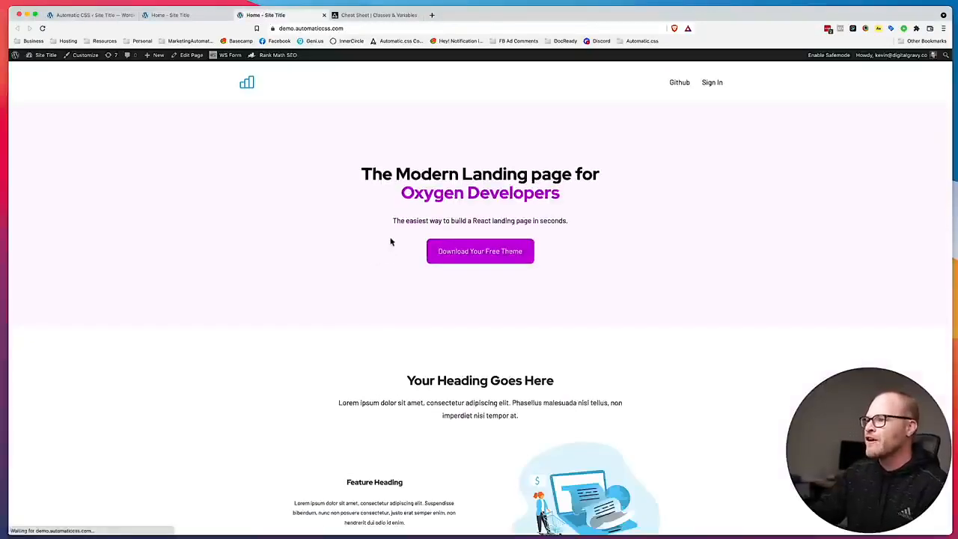
scroll(425, 293, "down", 6)
scroll(425, 295, "up", 5)
scroll(425, 296, "up", 1)
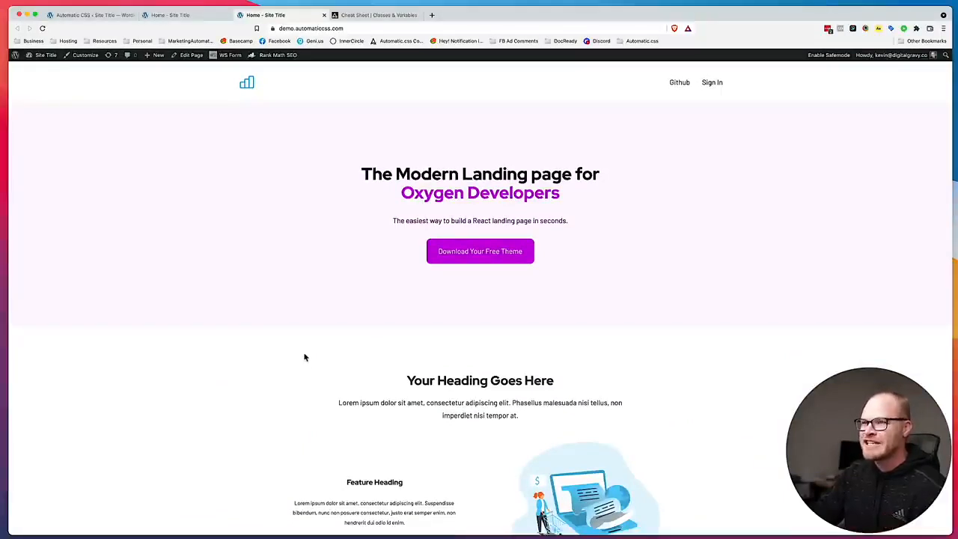
left_click(182, 15)
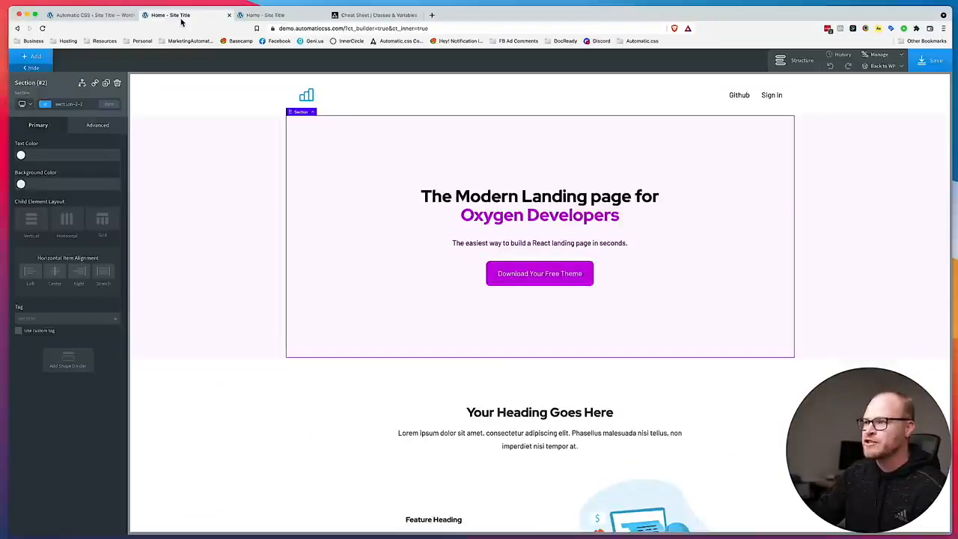
In the Automatic.css Spacing settings, set Spacing Scale to 1.5 and Spacing Scale (Mobile) to 1.3, and save the changes.
left_click(73, 15)
scroll(561, 330, "down", 10)
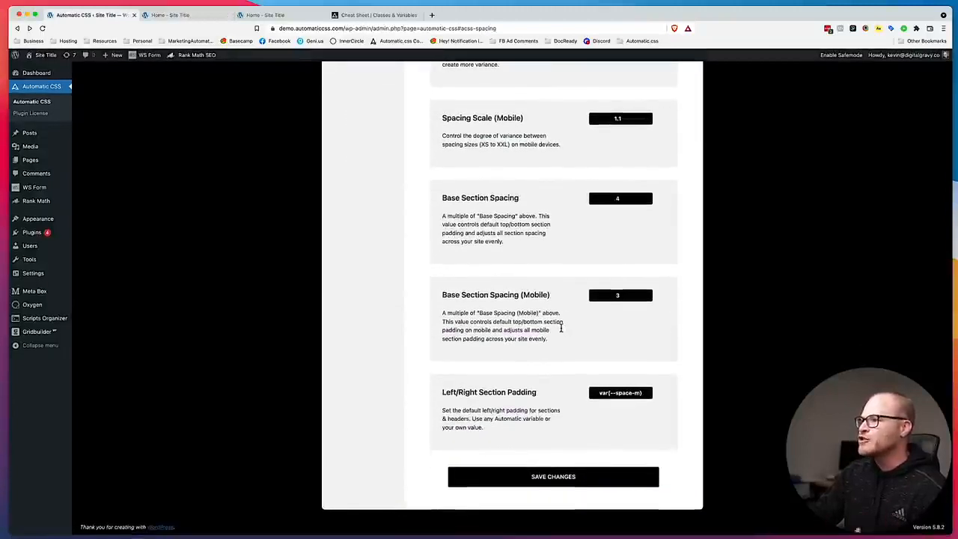
scroll(560, 328, "up", 3)
scroll(637, 330, "up", 2)
left_click(628, 223)
type("5")
key("Tab")
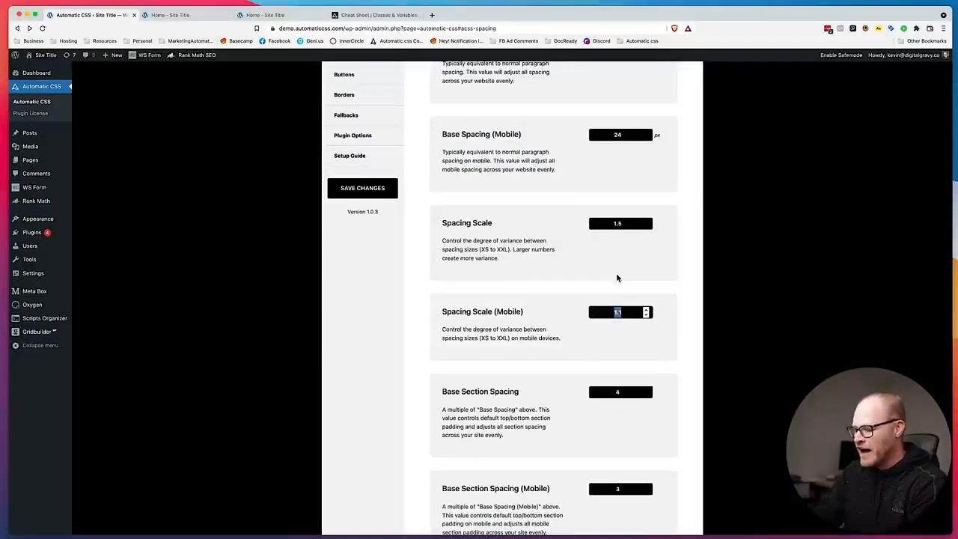
type("1.")
type("5")
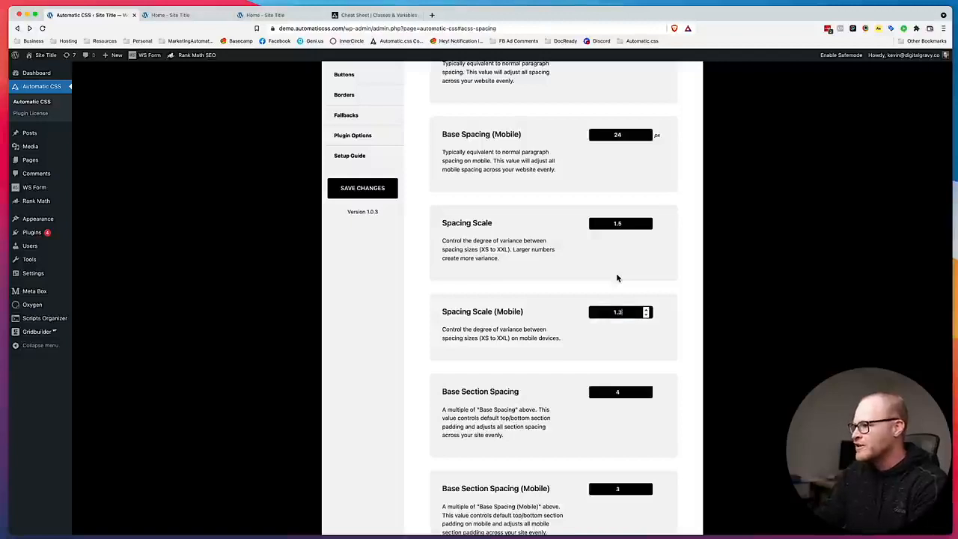
left_click(359, 188)
Review the Base Spacing and Base Spacing (Mobile) values and save the spacing settings again.
scroll(705, 280, "down", 4)
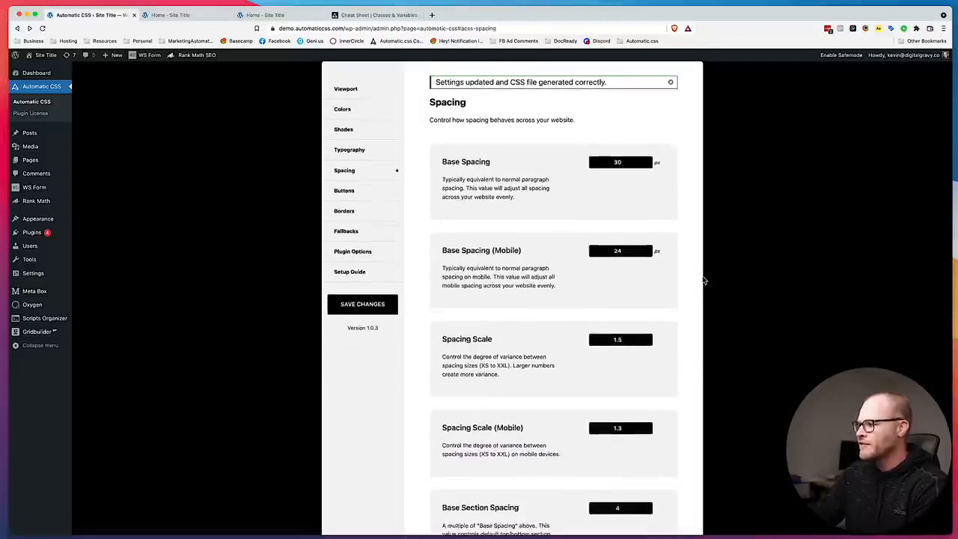
scroll(703, 279, "up", 1)
scroll(703, 280, "up", 2)
left_click_drag(636, 187, 571, 189)
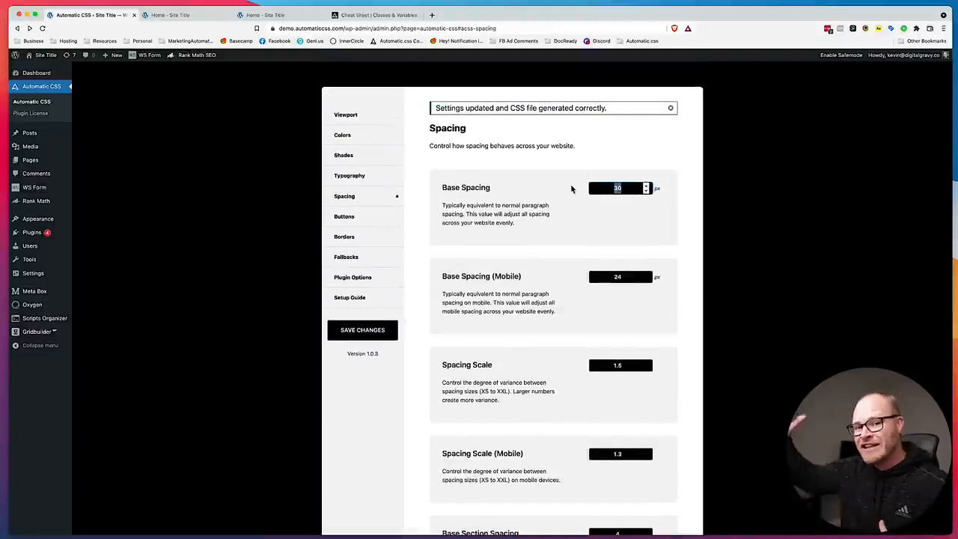
left_click(631, 276)
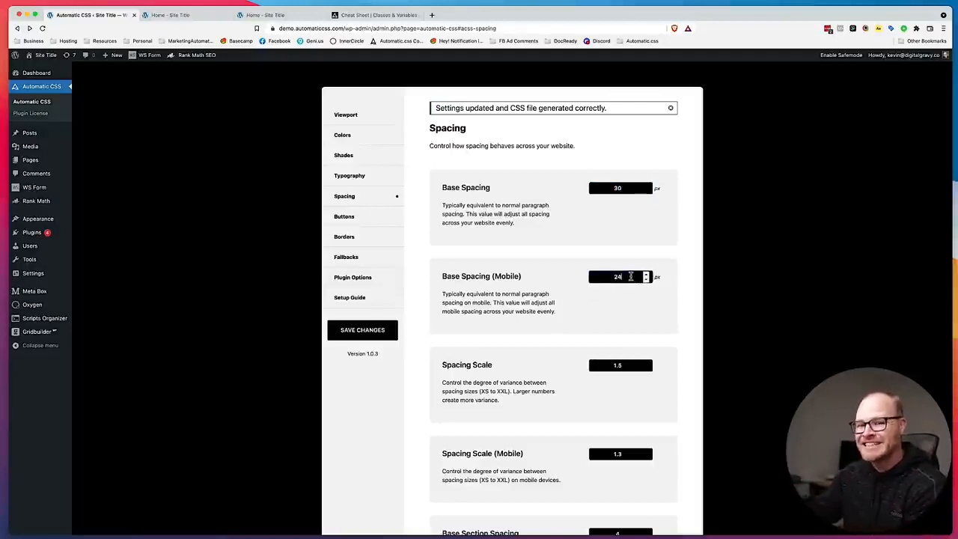
left_click(363, 332)
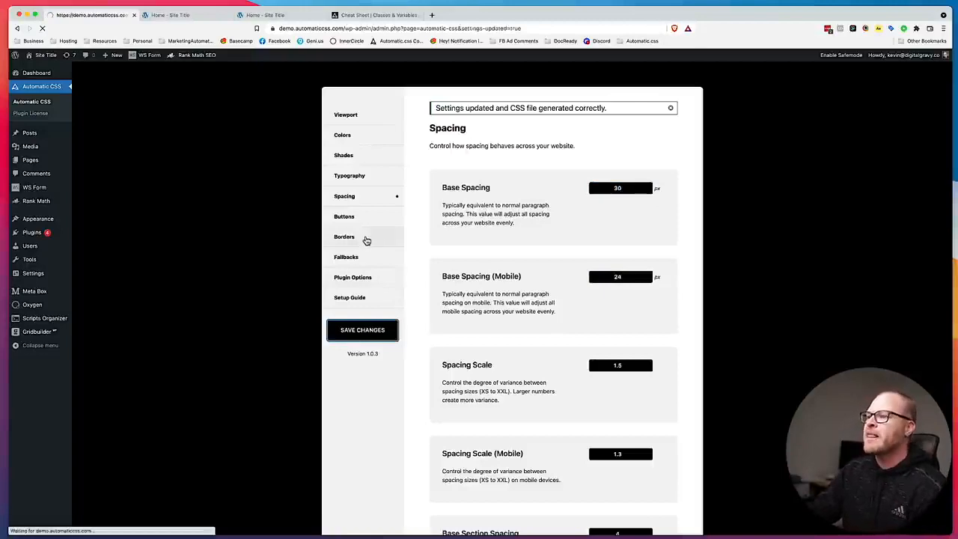
Open the Buttons settings and examine the size, spacing and radius options and the color overrides for each button style.
left_click(369, 276)
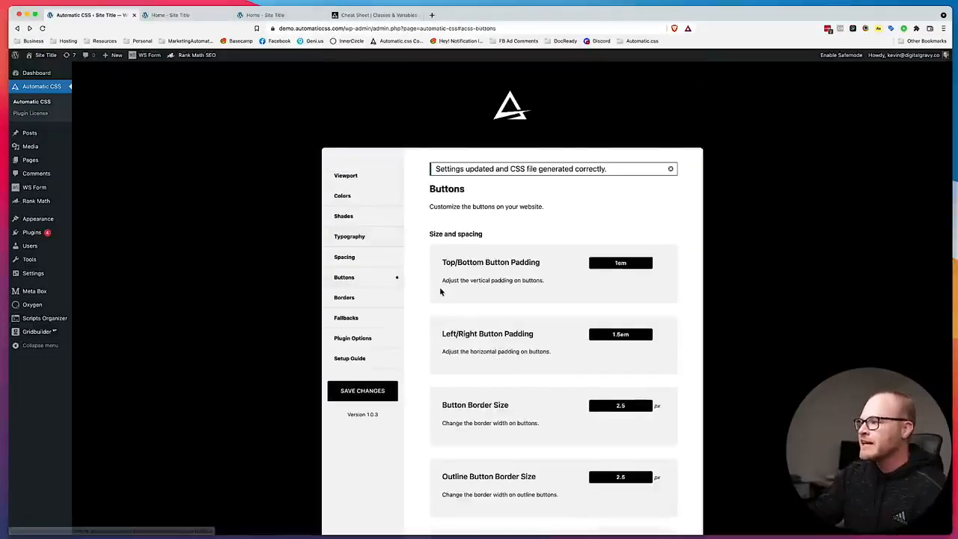
scroll(440, 291, "down", 3)
scroll(440, 292, "down", 6)
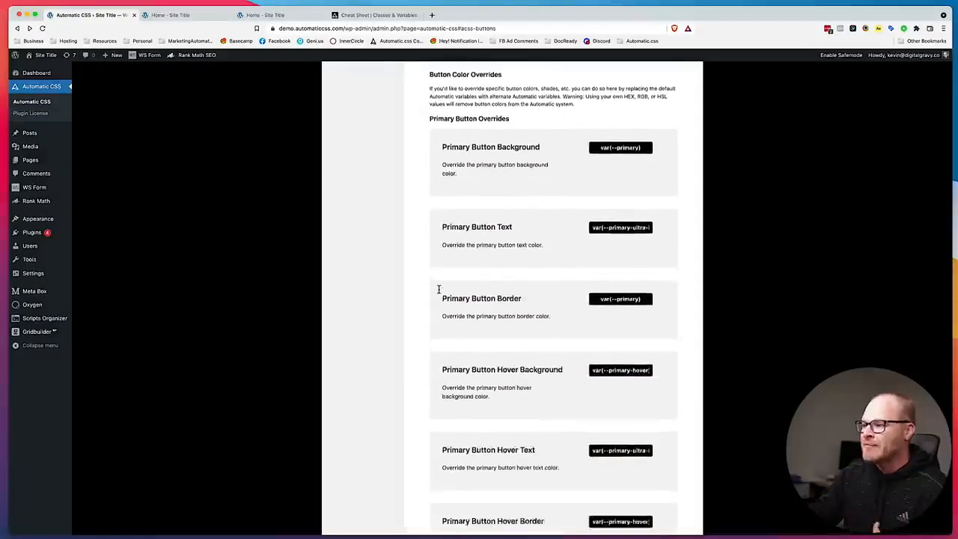
scroll(440, 292, "up", 6)
scroll(580, 261, "down", 2)
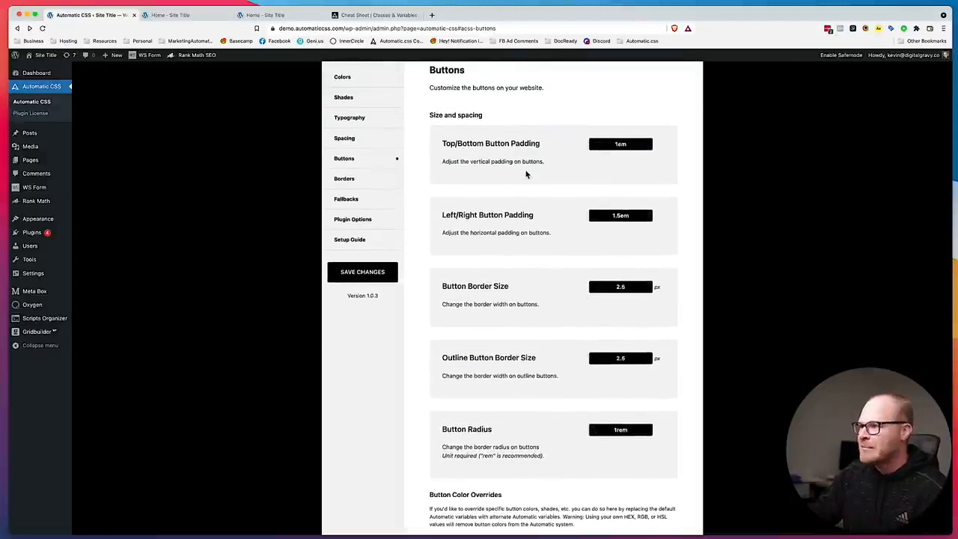
scroll(526, 176, "down", 1)
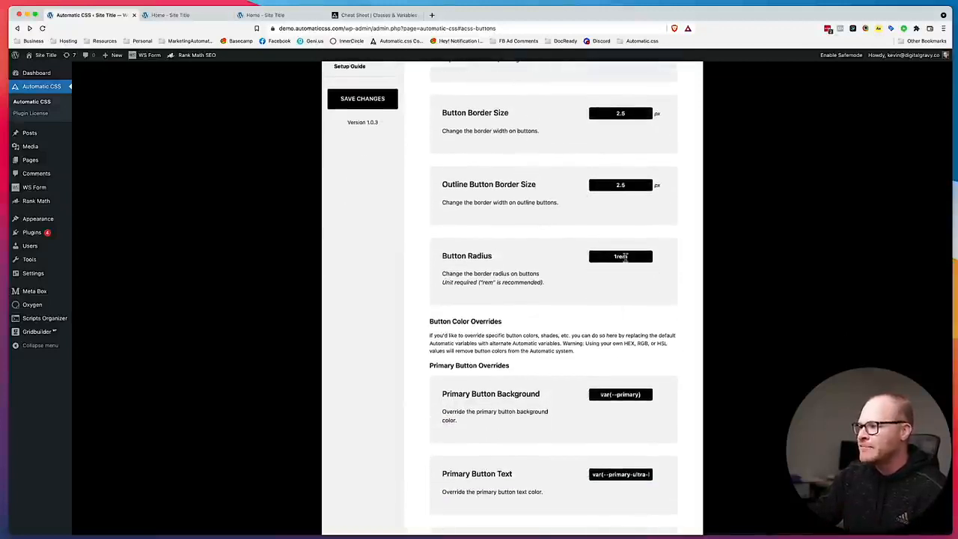
scroll(597, 273, "down", 9)
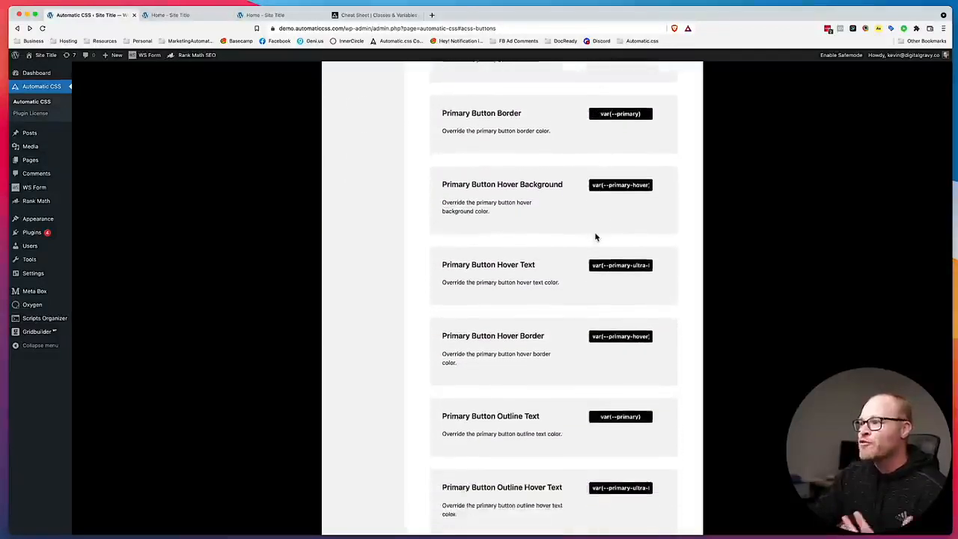
scroll(596, 237, "down", 5)
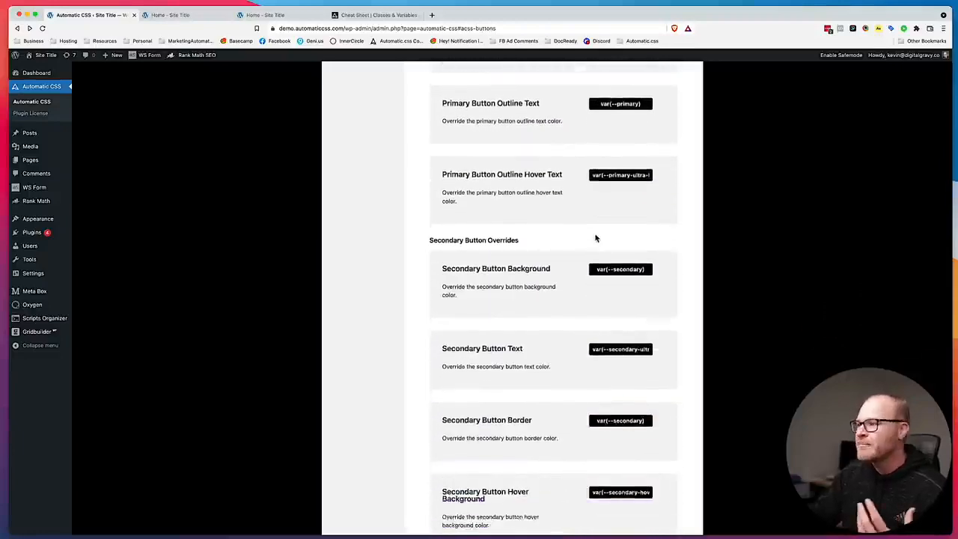
scroll(596, 238, "down", 5)
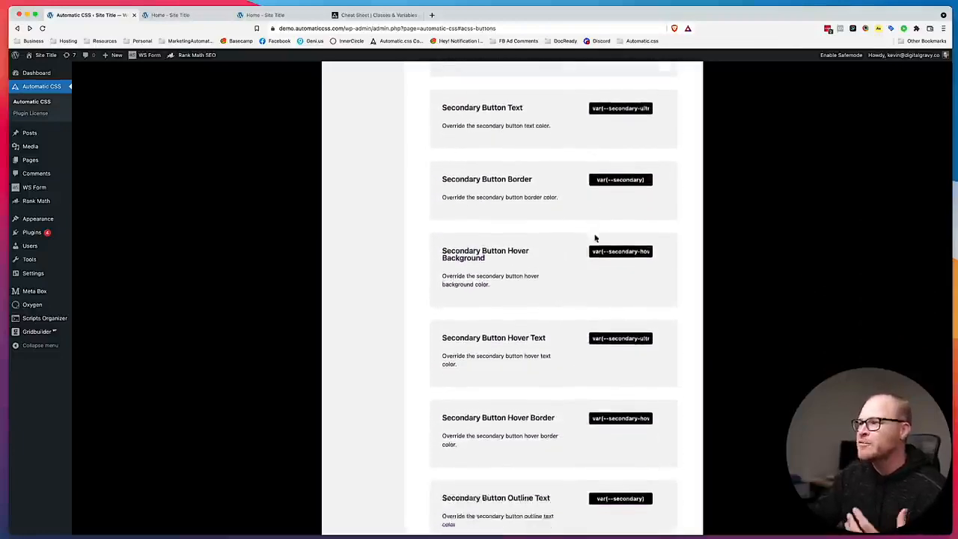
scroll(595, 238, "down", 18)
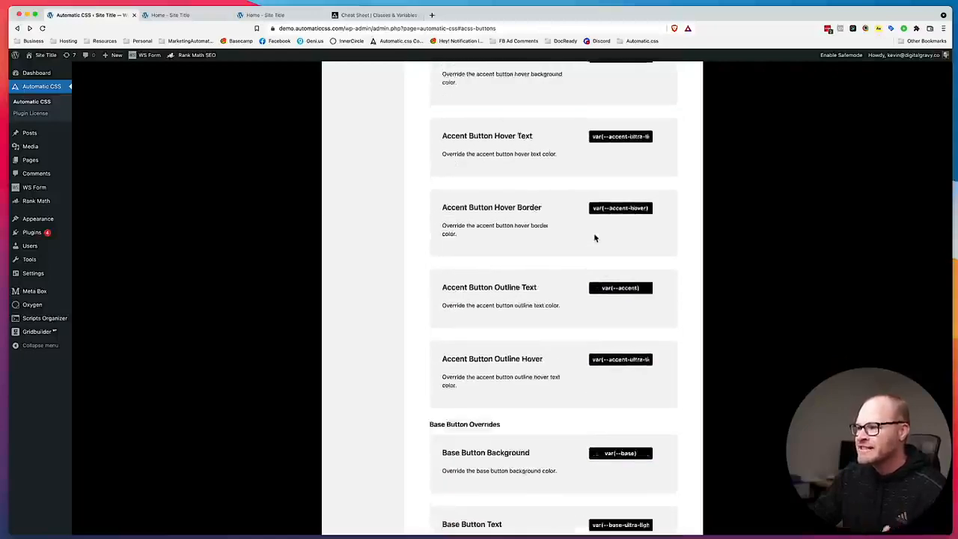
scroll(595, 237, "down", 20)
scroll(594, 236, "up", 20)
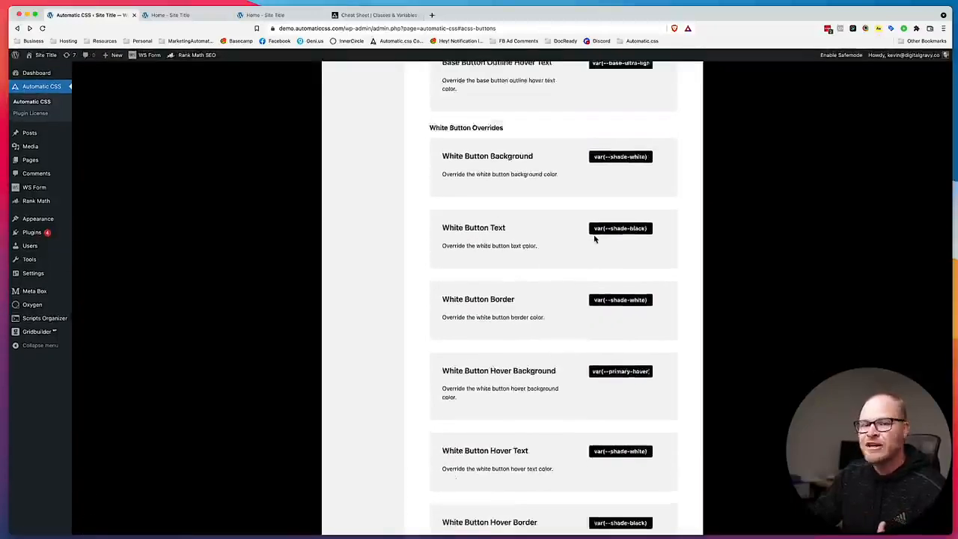
scroll(593, 235, "up", 20)
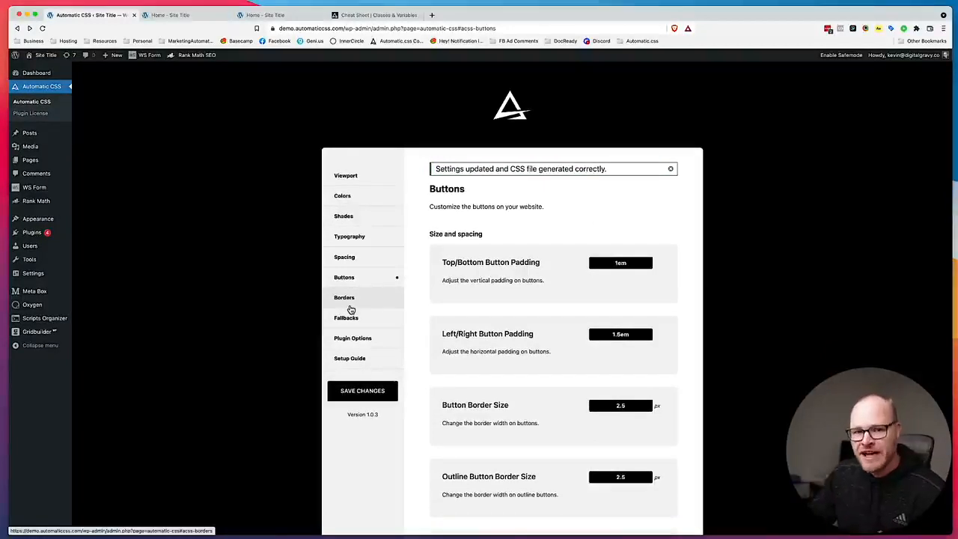
Examine the Borders radius settings and the text and spacing Fallbacks, ending on the Viewport settings.
left_click(374, 301)
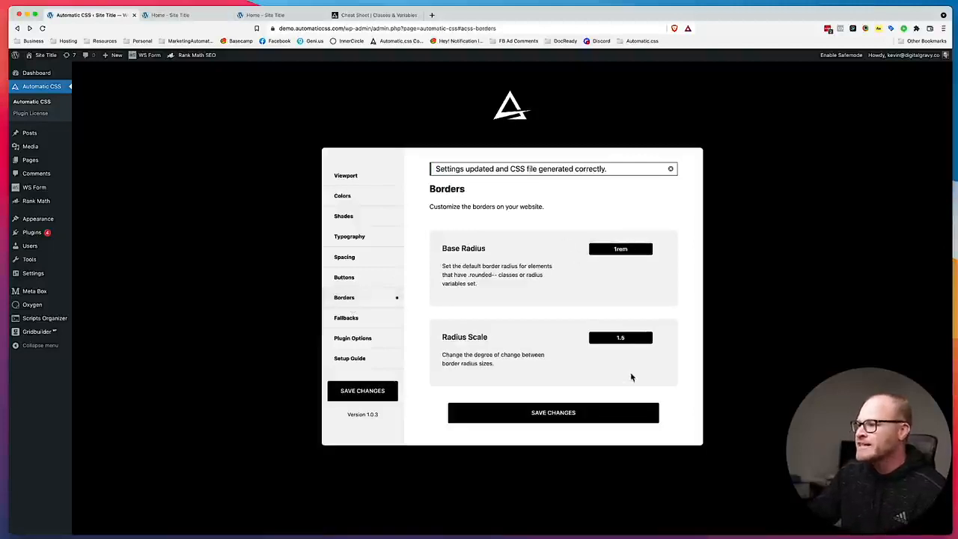
left_click_drag(637, 337, 578, 335)
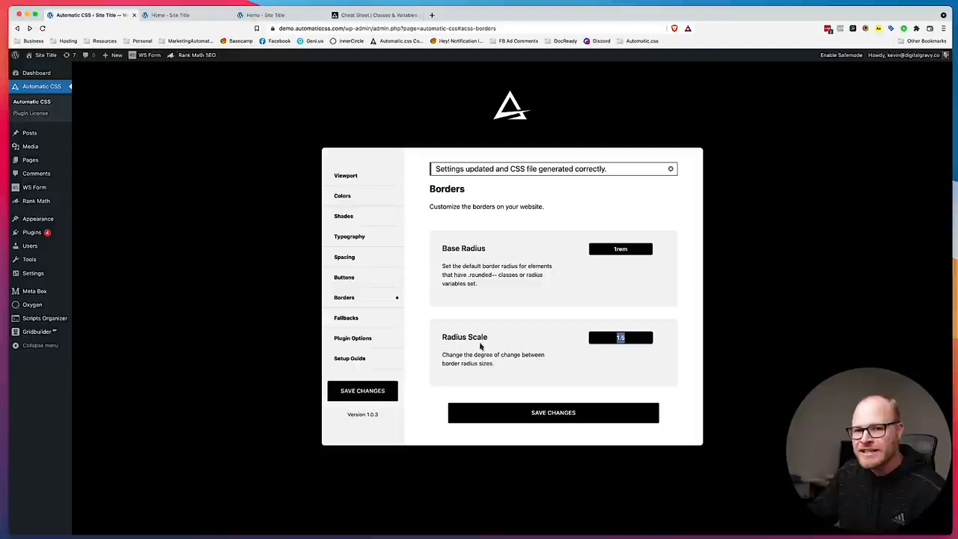
left_click(380, 327)
scroll(528, 318, "down", 10)
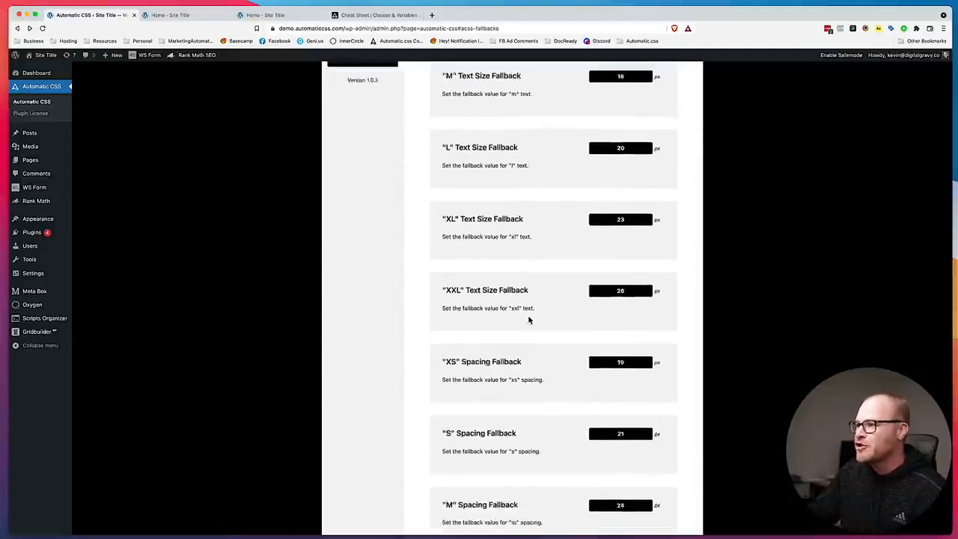
scroll(529, 319, "down", 4)
scroll(528, 320, "up", 15)
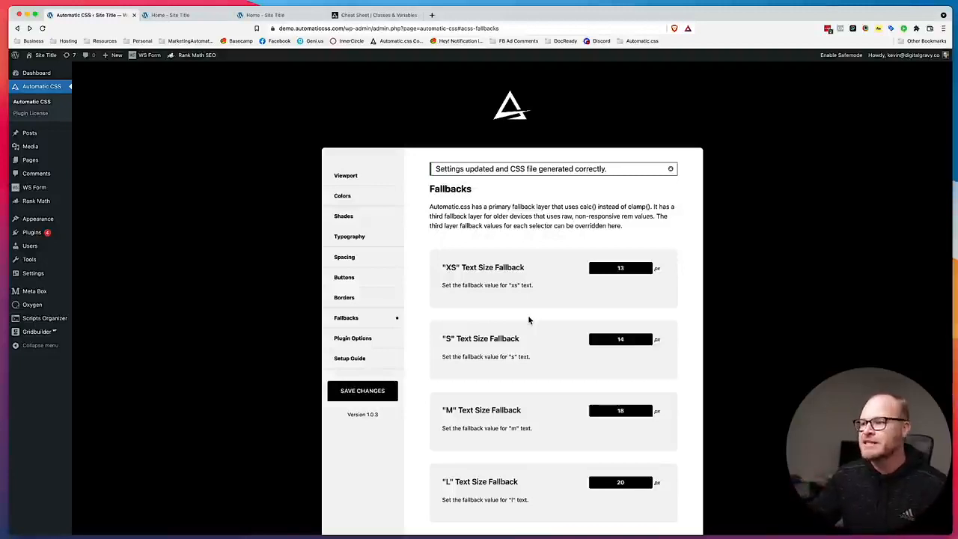
left_click(358, 176)
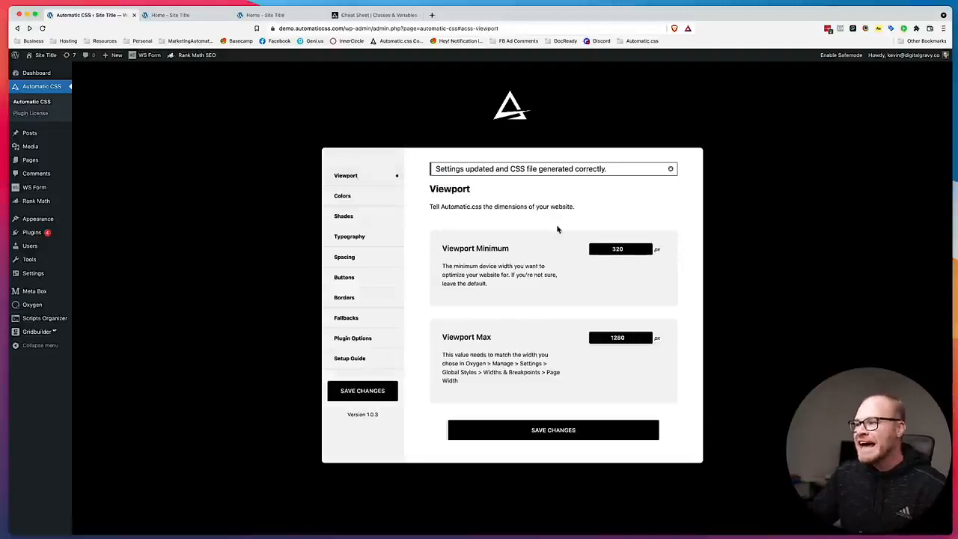